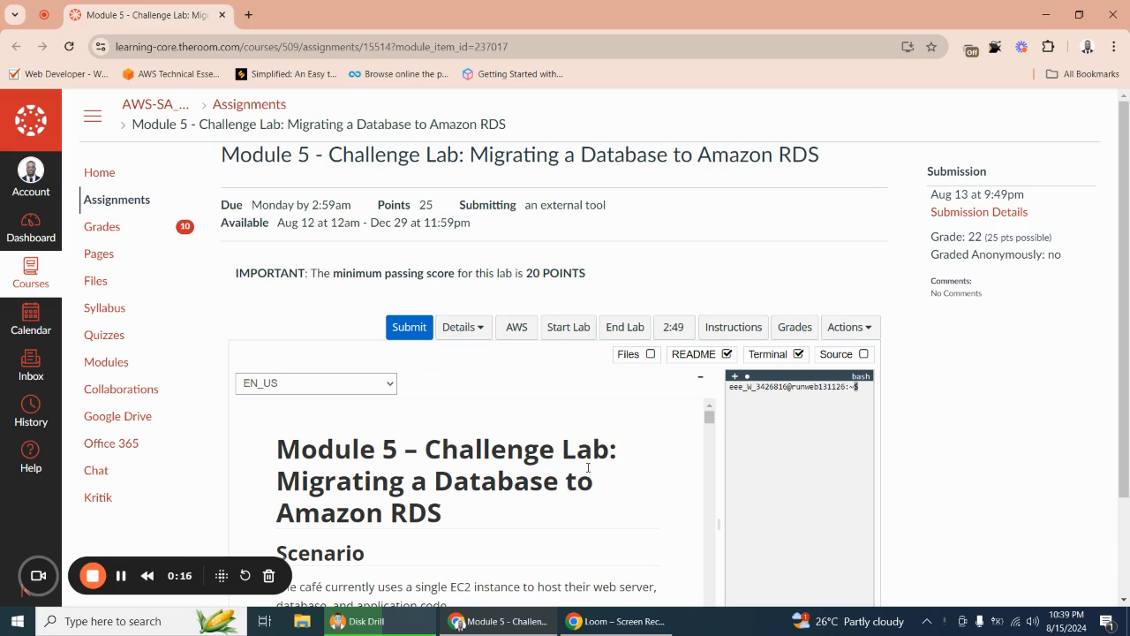
Hide the lab's Terminal pane so that only the README is displayed.
scroll(587, 455, "down", 1)
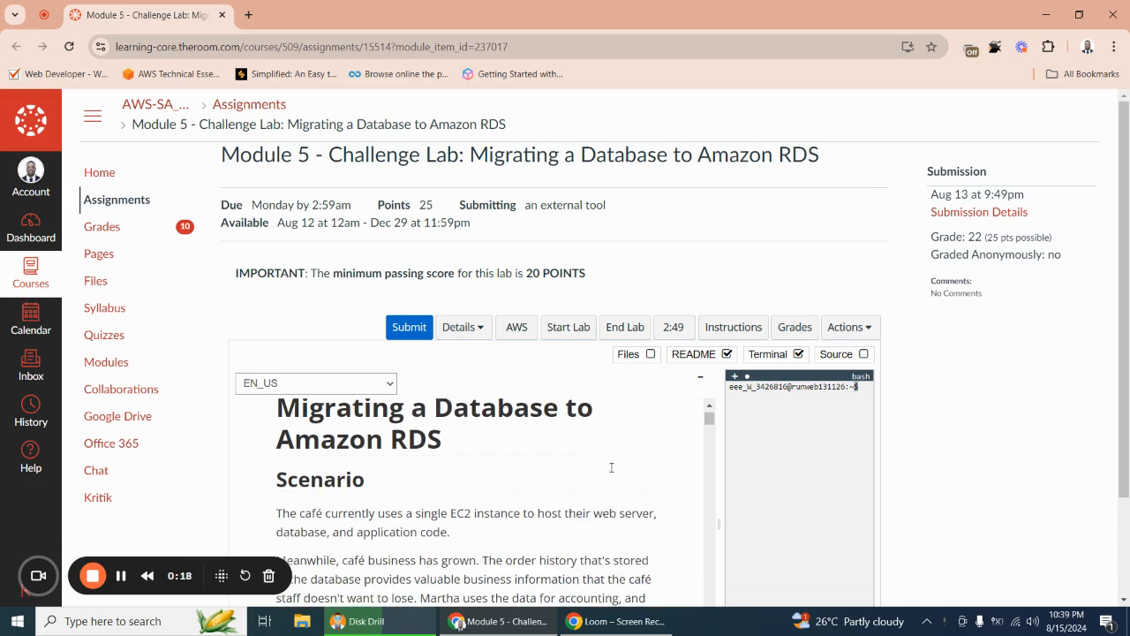
left_click(798, 354)
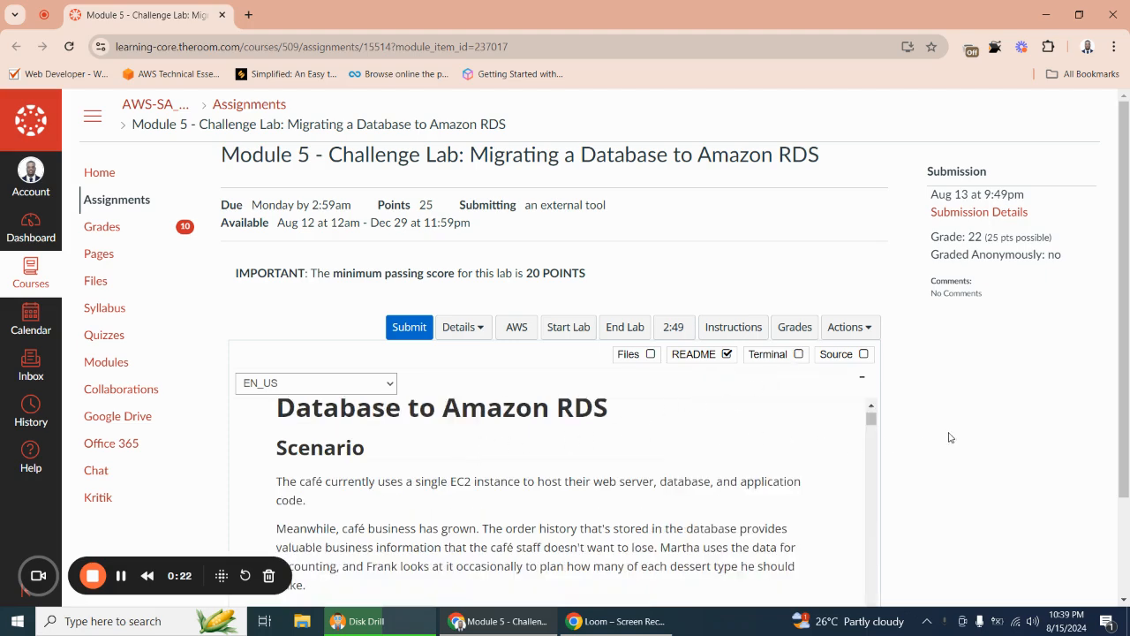
scroll(950, 437, "down", 2)
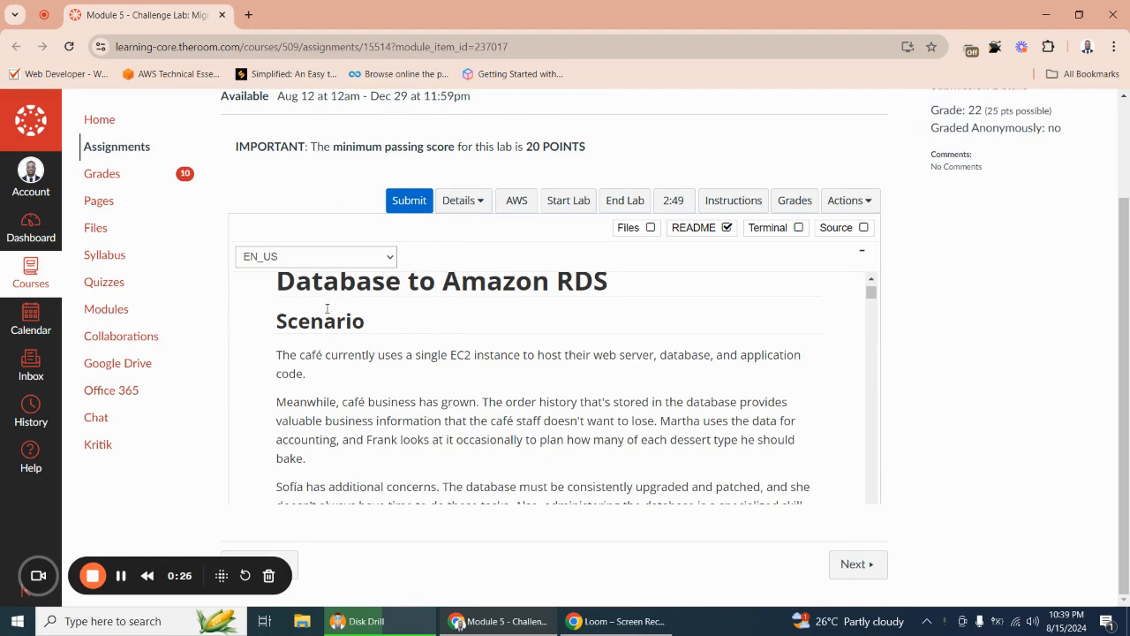
Start the lab, dismiss its status window once the lab is ready, and open the AWS console.
left_click(570, 202)
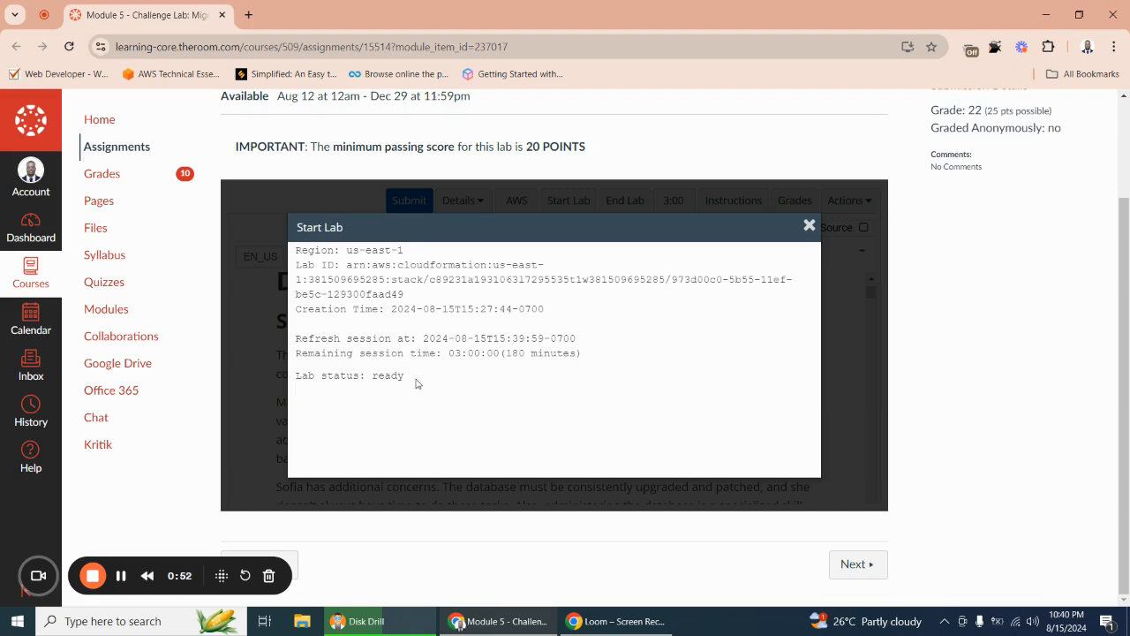
left_click_drag(406, 378, 297, 376)
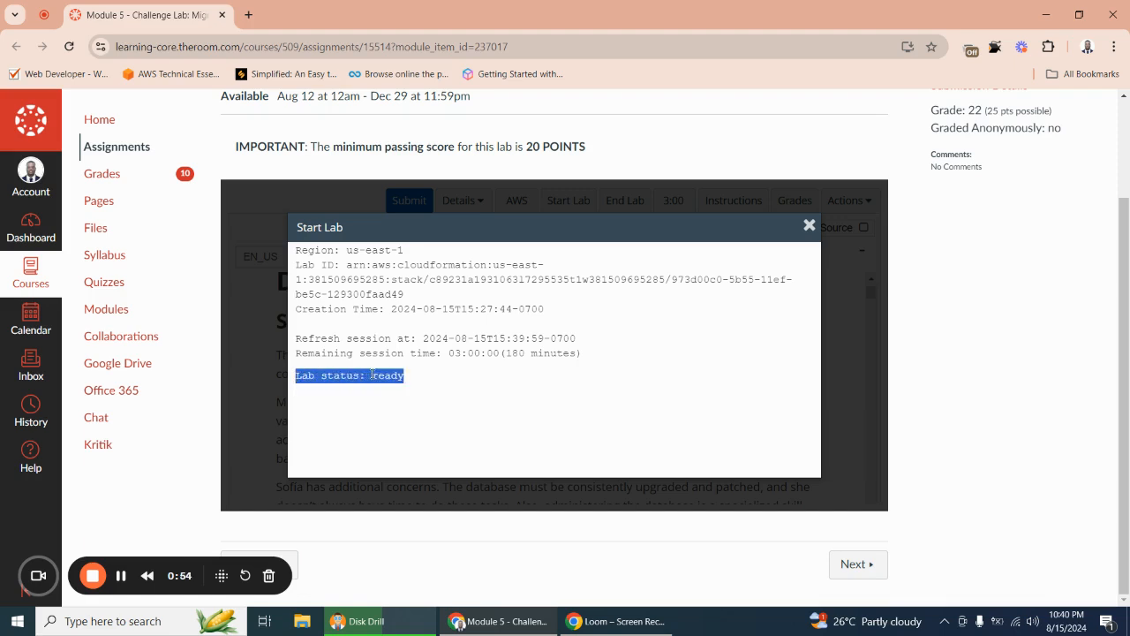
left_click(400, 389)
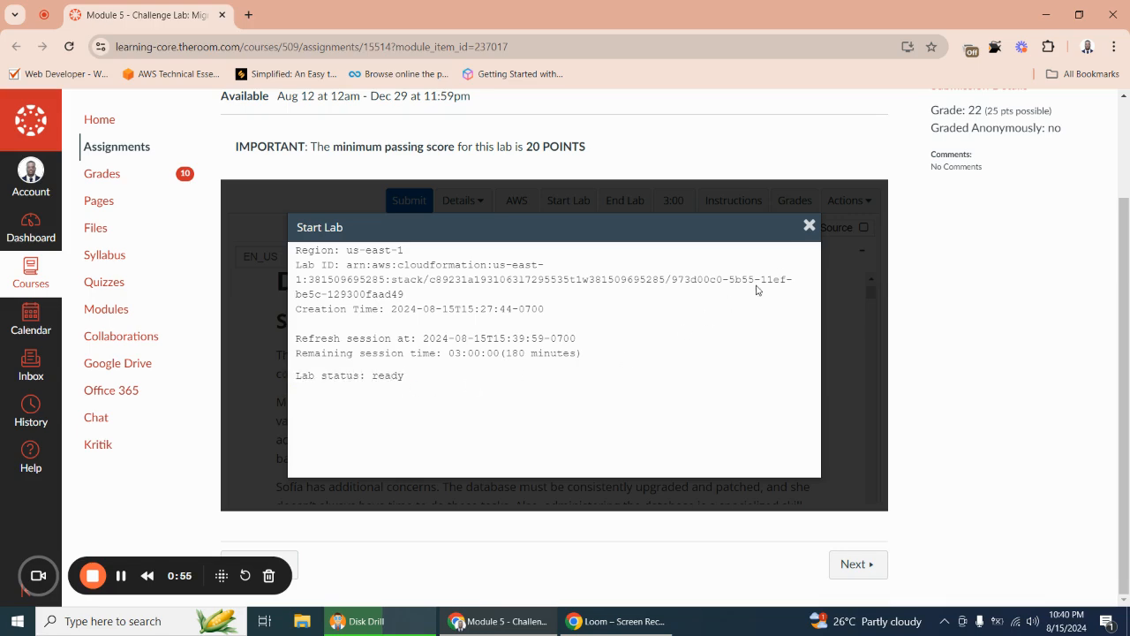
left_click(809, 225)
left_click(517, 200)
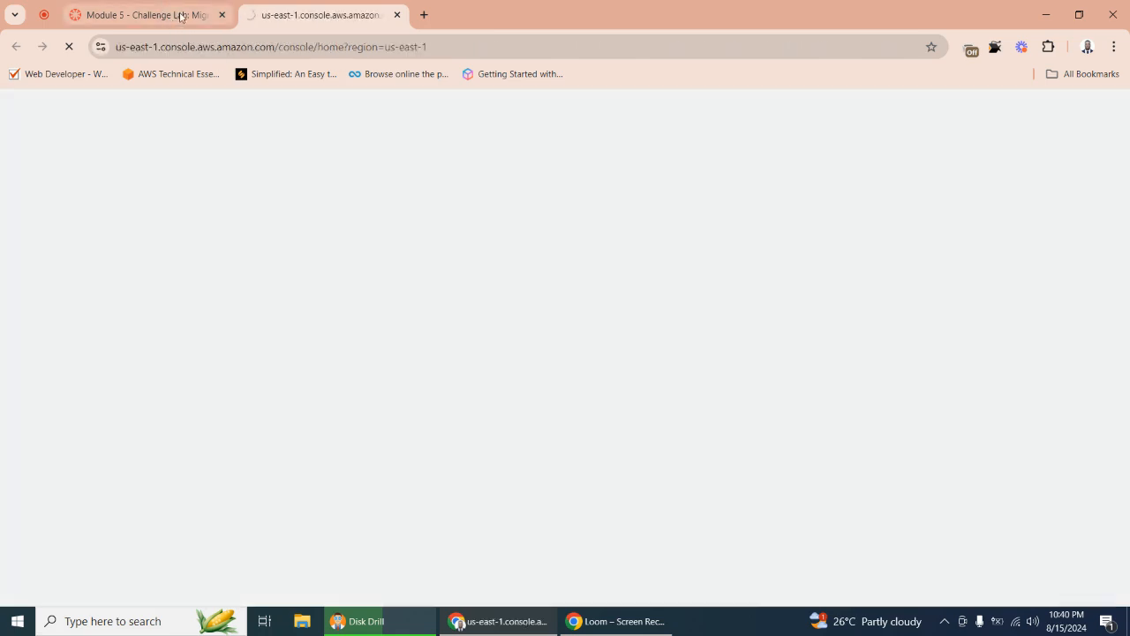
Examine the lab README's objectives, architecture diagram, service restrictions and Task 1 specifications for the RDS instance.
left_click(180, 16)
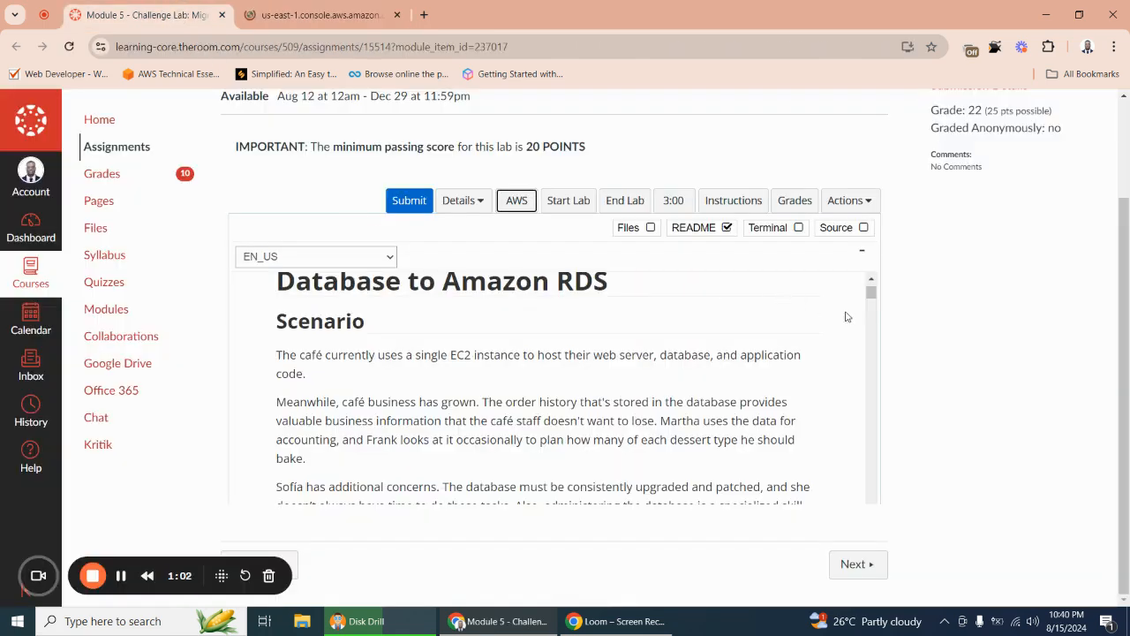
left_click_drag(873, 296, 874, 309)
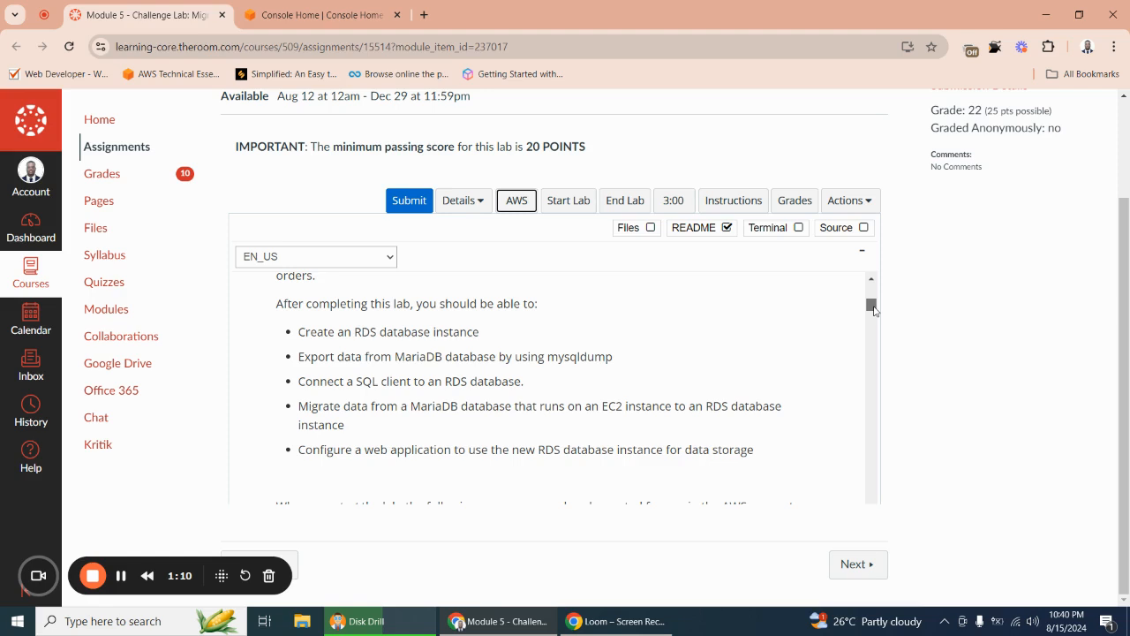
left_click_drag(875, 310, 876, 317)
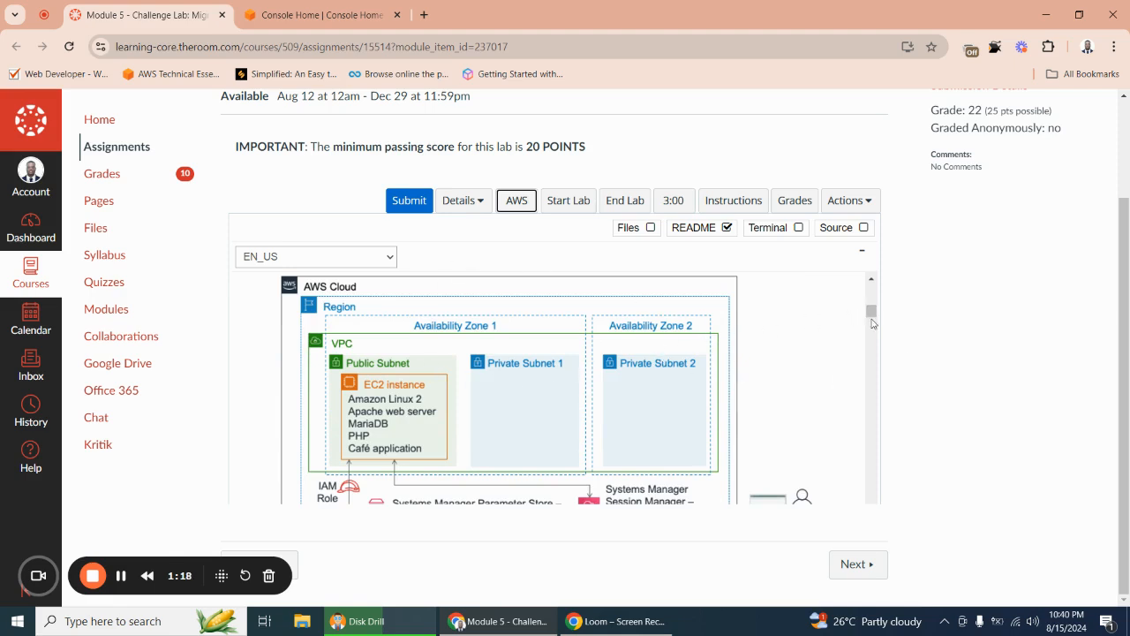
left_click_drag(872, 318, 873, 337)
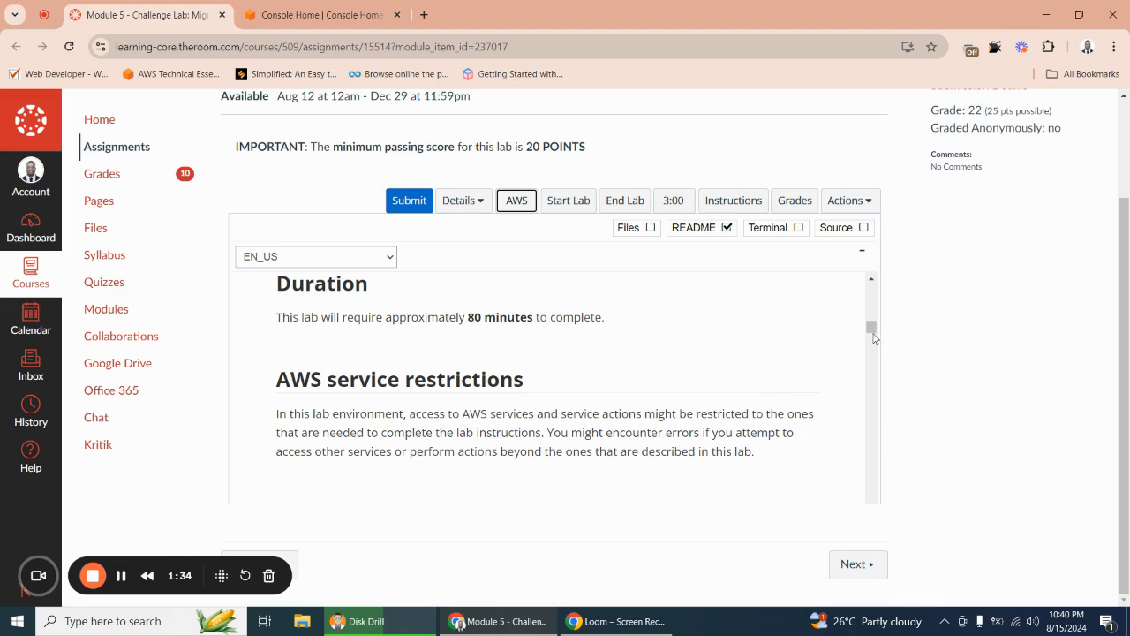
left_click_drag(872, 333, 855, 365)
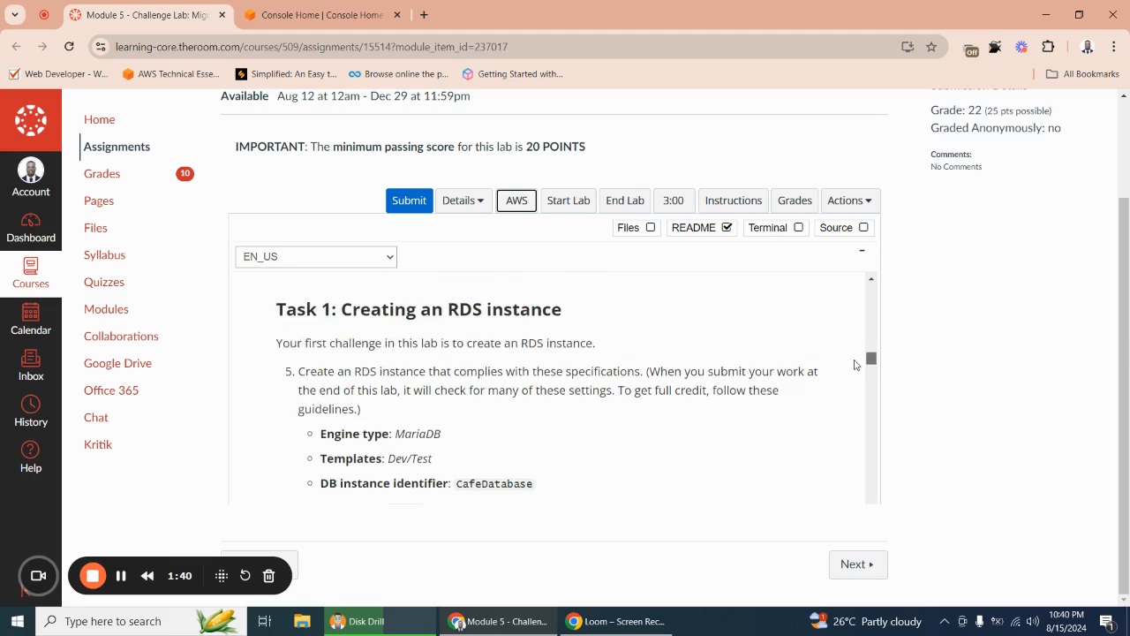
scroll(854, 365, "down", 1)
scroll(855, 365, "up", 1)
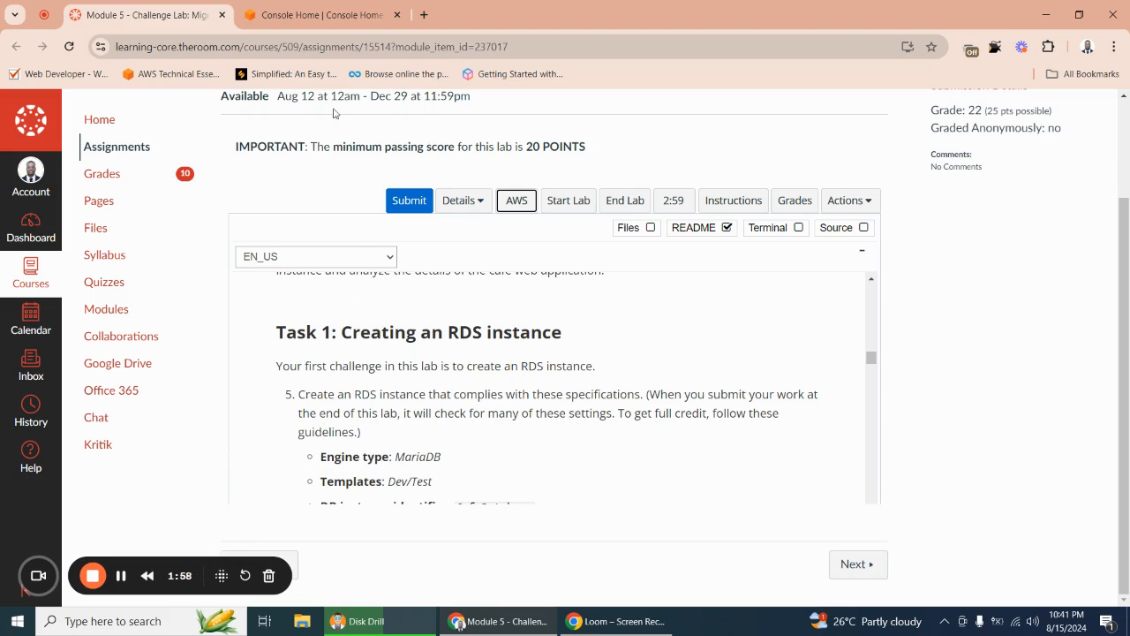
left_click(325, 15)
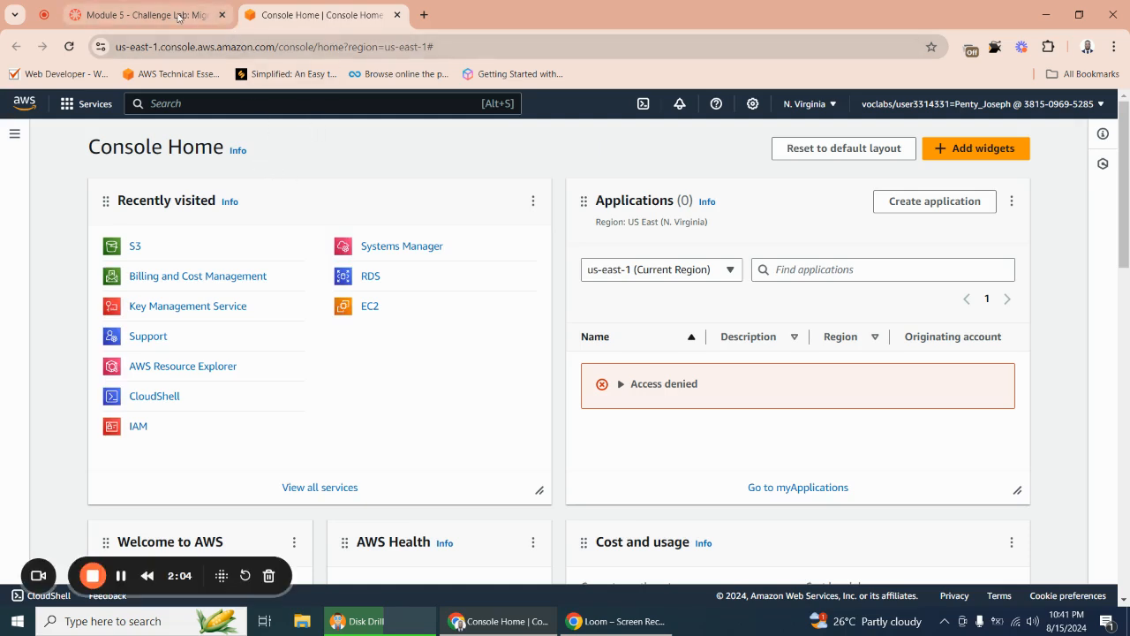
left_click(179, 18)
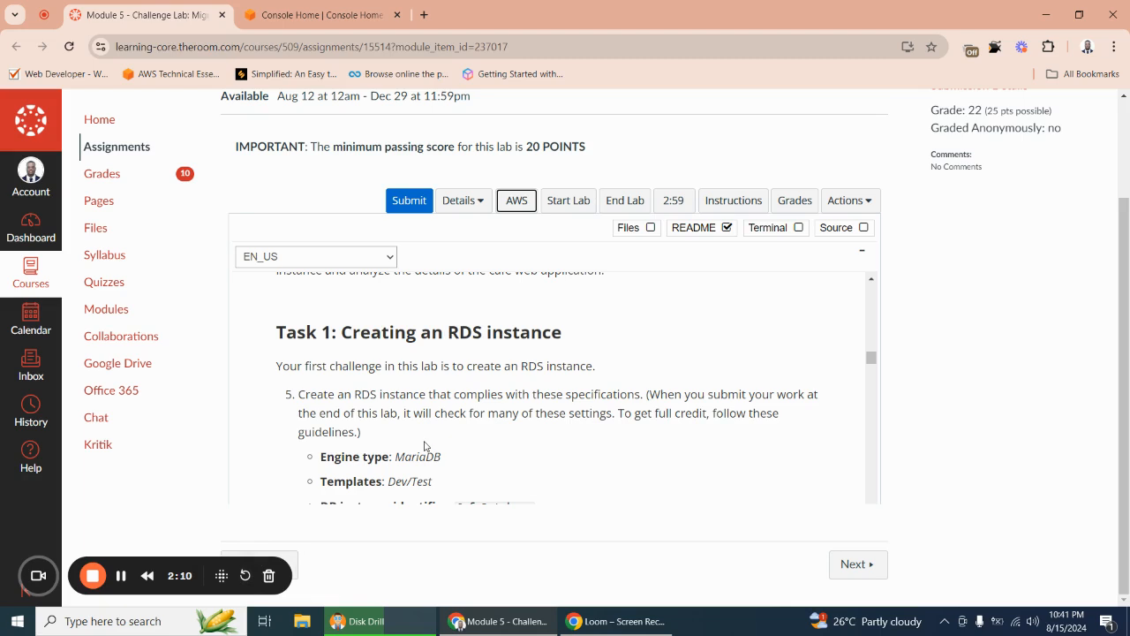
scroll(401, 455, "down", 2)
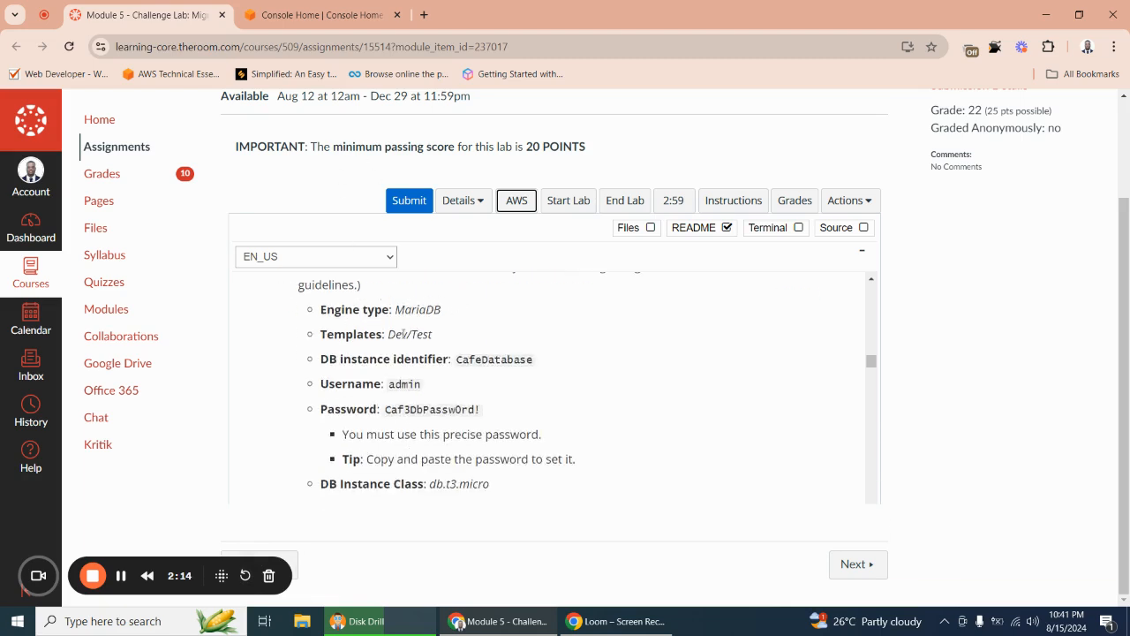
Find the RDS service in the AWS console and start creating a new database.
left_click(338, 15)
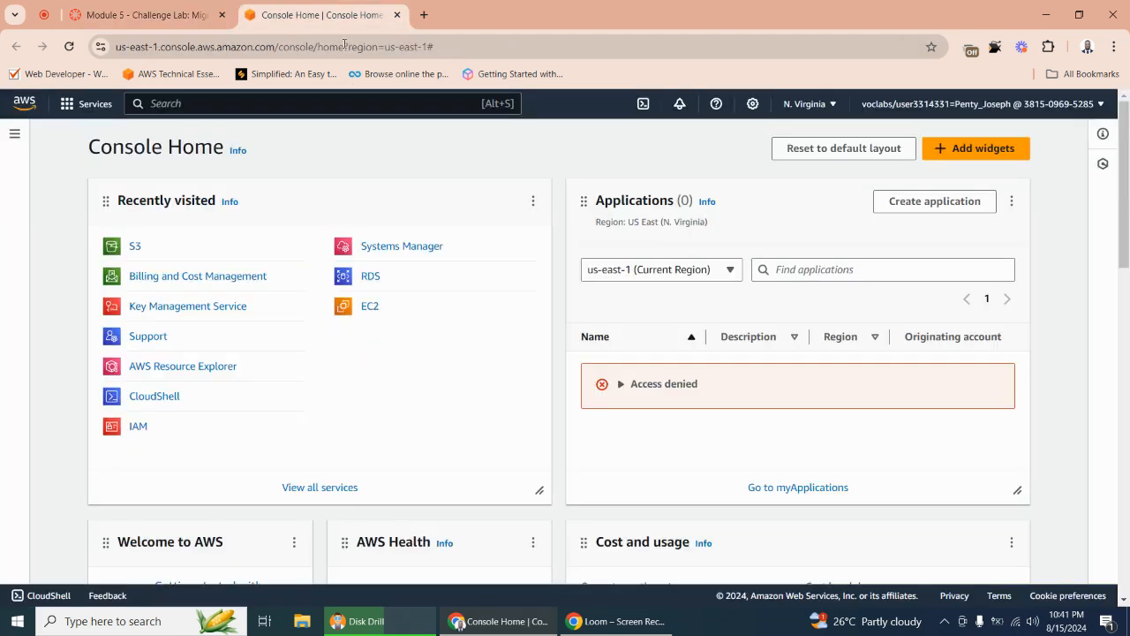
left_click(204, 104)
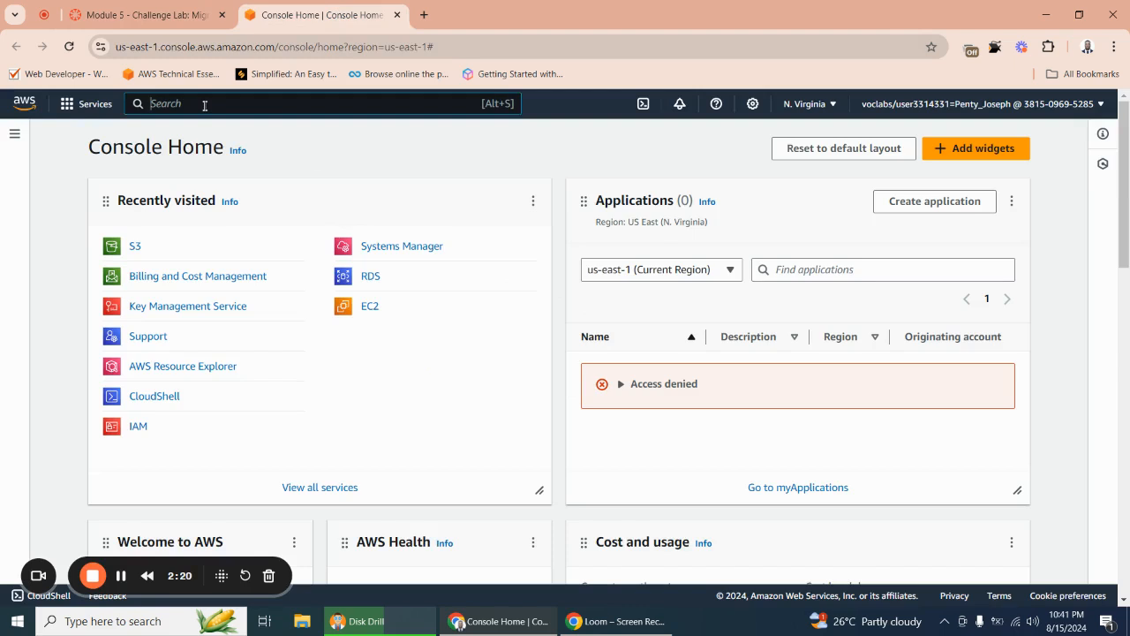
type("rds")
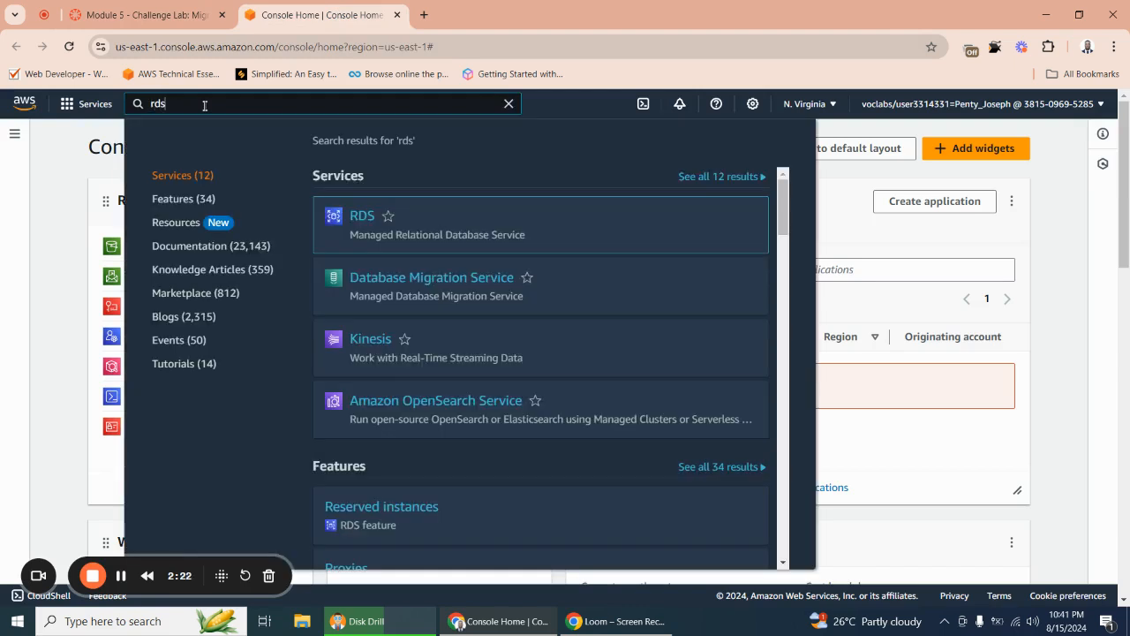
left_click(364, 216)
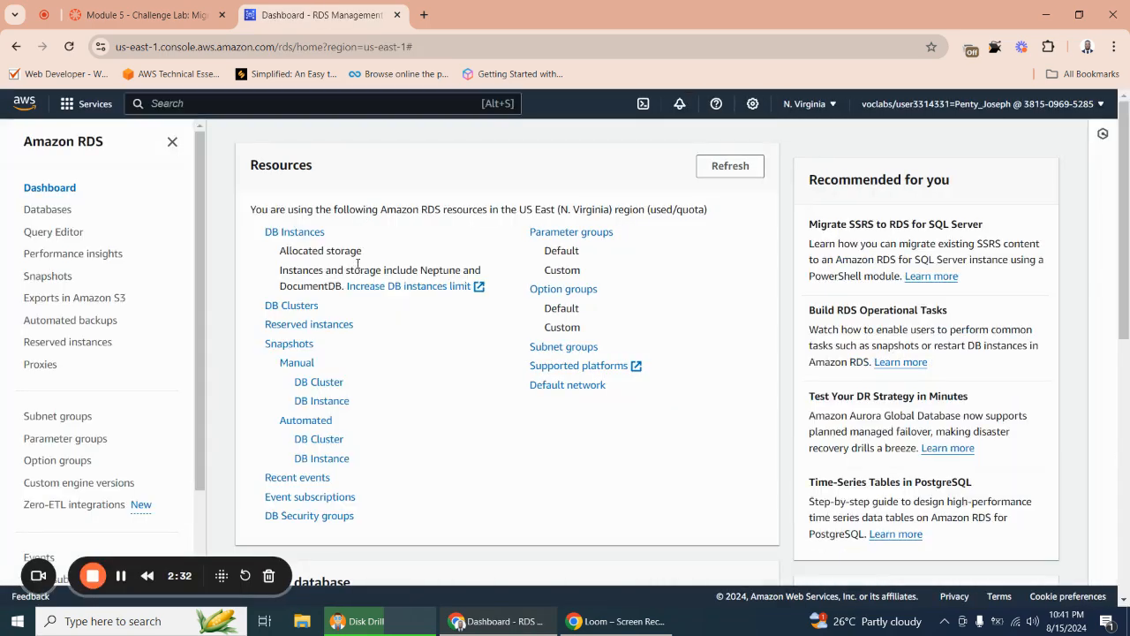
scroll(601, 274, "down", 5)
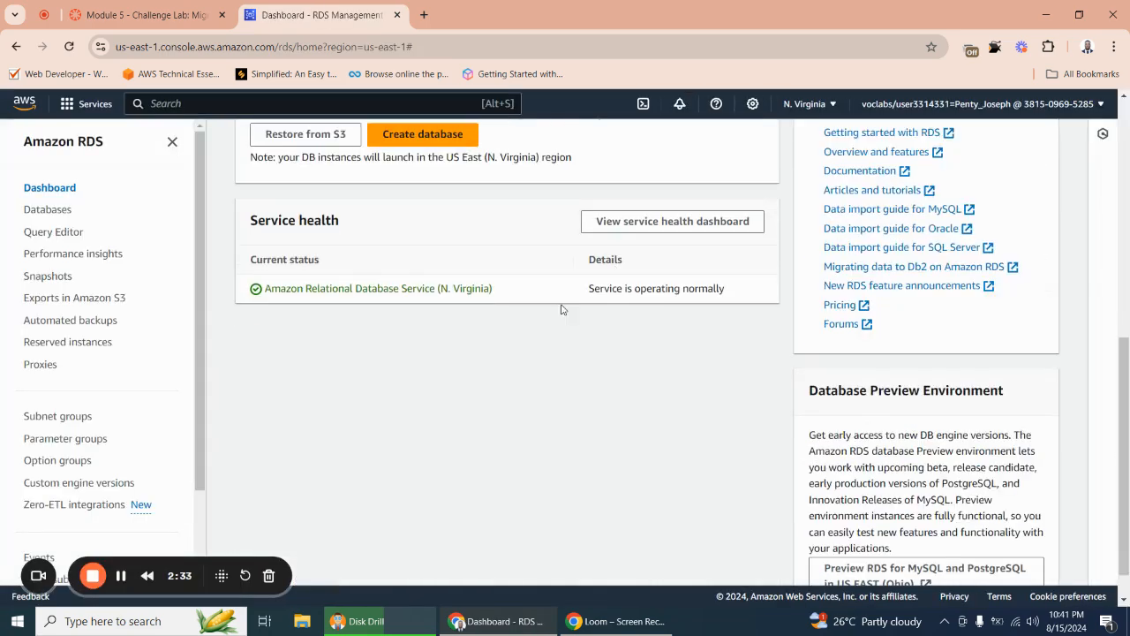
left_click(412, 141)
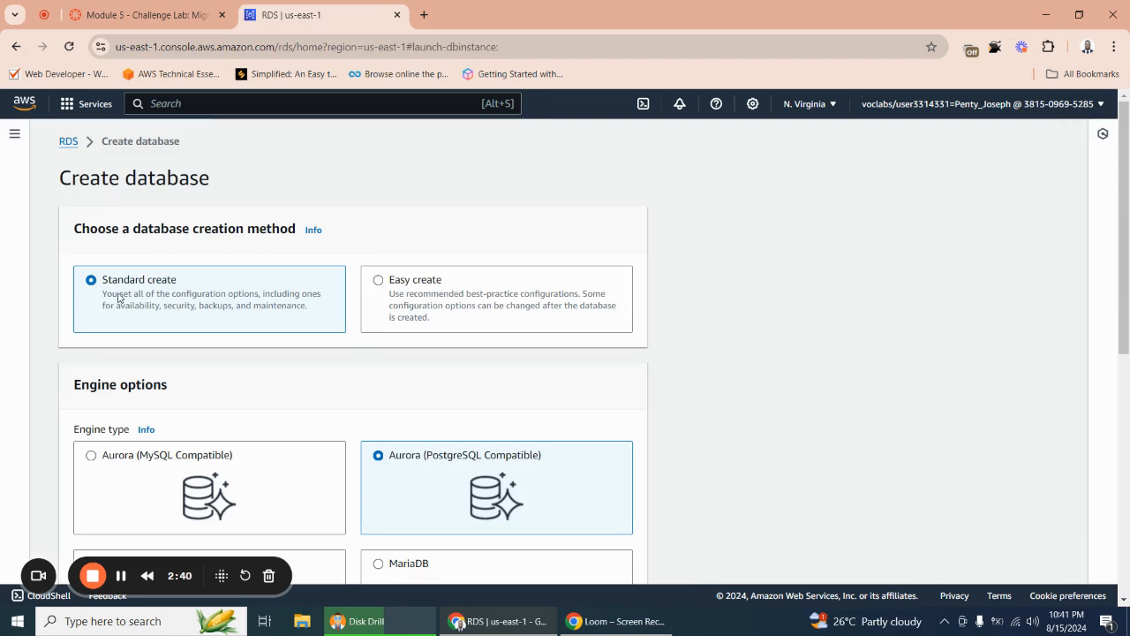
Choose MariaDB as the engine type for the new database.
scroll(210, 289, "down", 4)
scroll(274, 292, "up", 3)
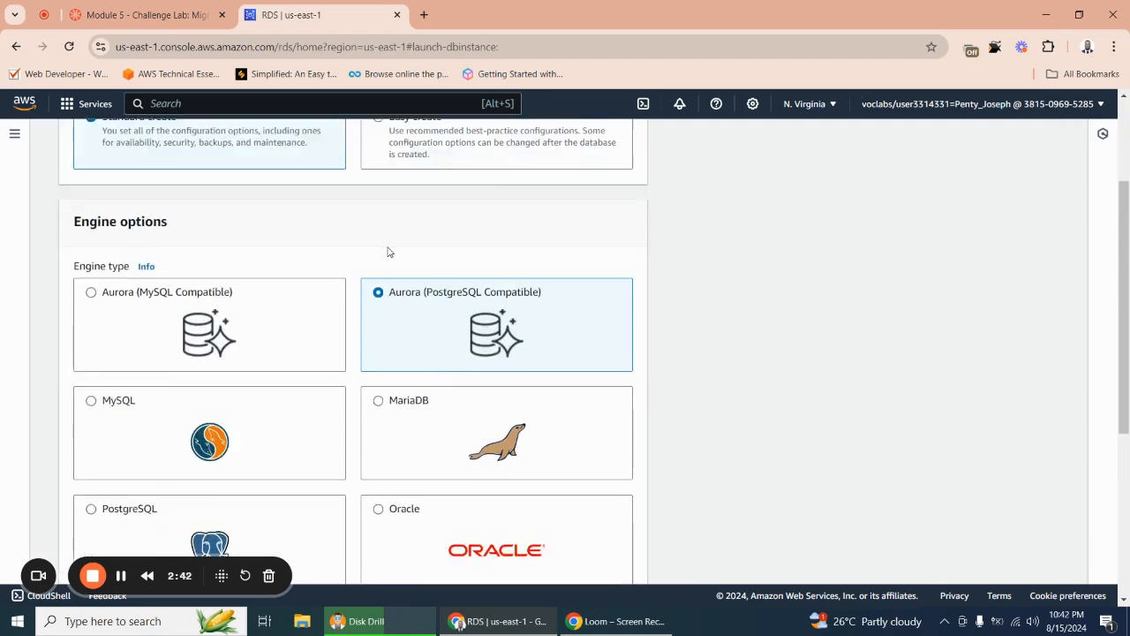
scroll(459, 353, "down", 3)
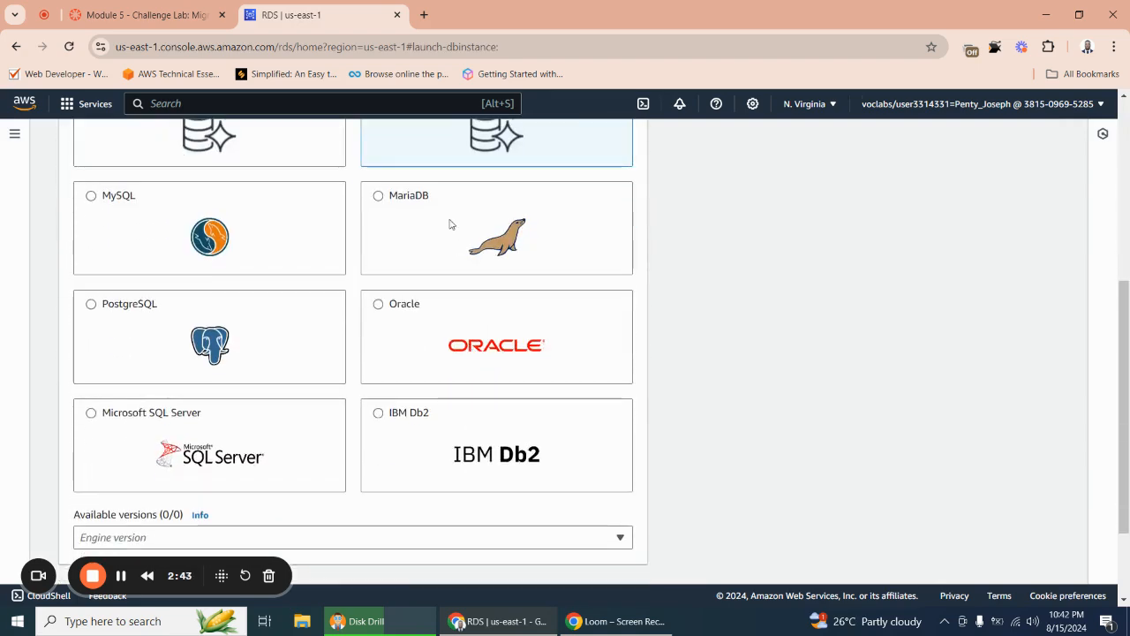
left_click(462, 245)
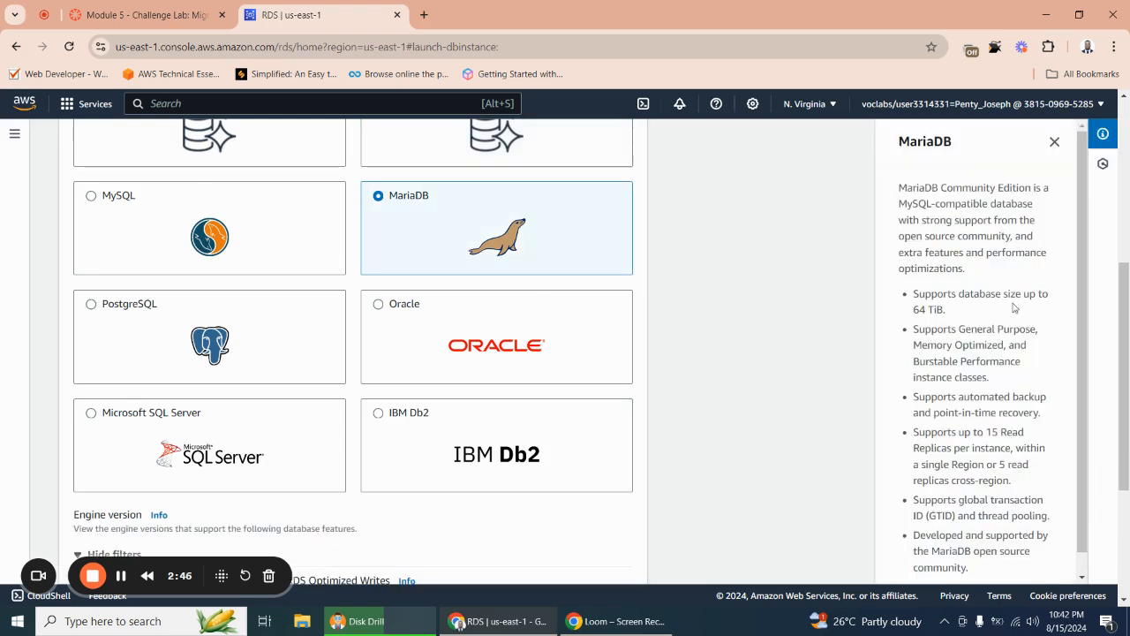
scroll(1128, 227, "up", 2)
scroll(1129, 227, "up", 3)
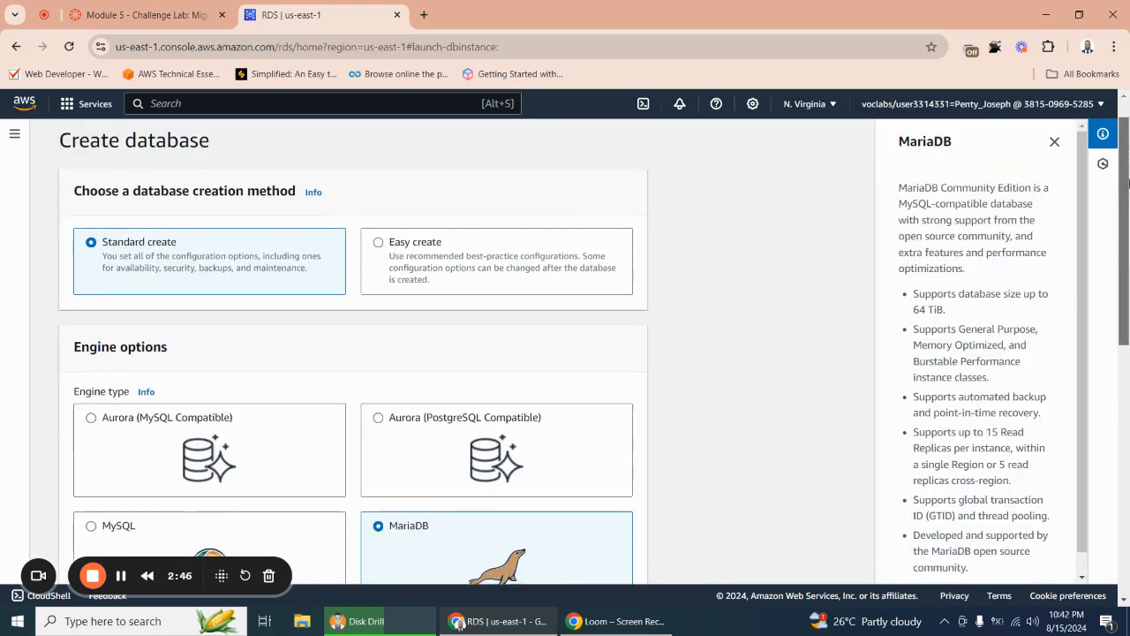
left_click(1115, 47)
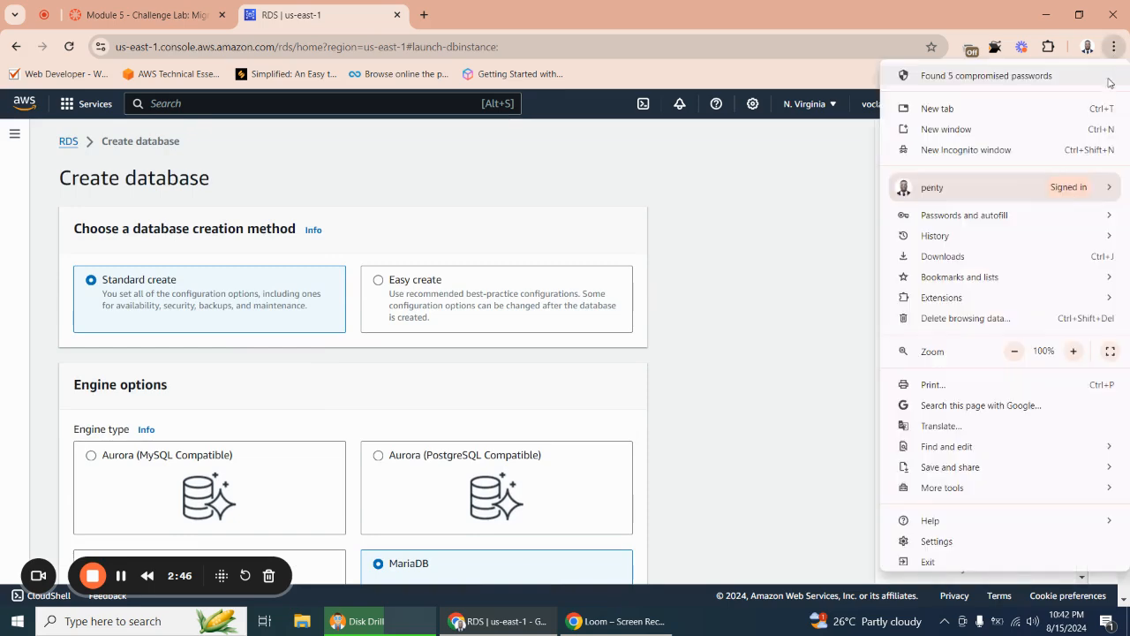
left_click(731, 253)
scroll(603, 321, "down", 4)
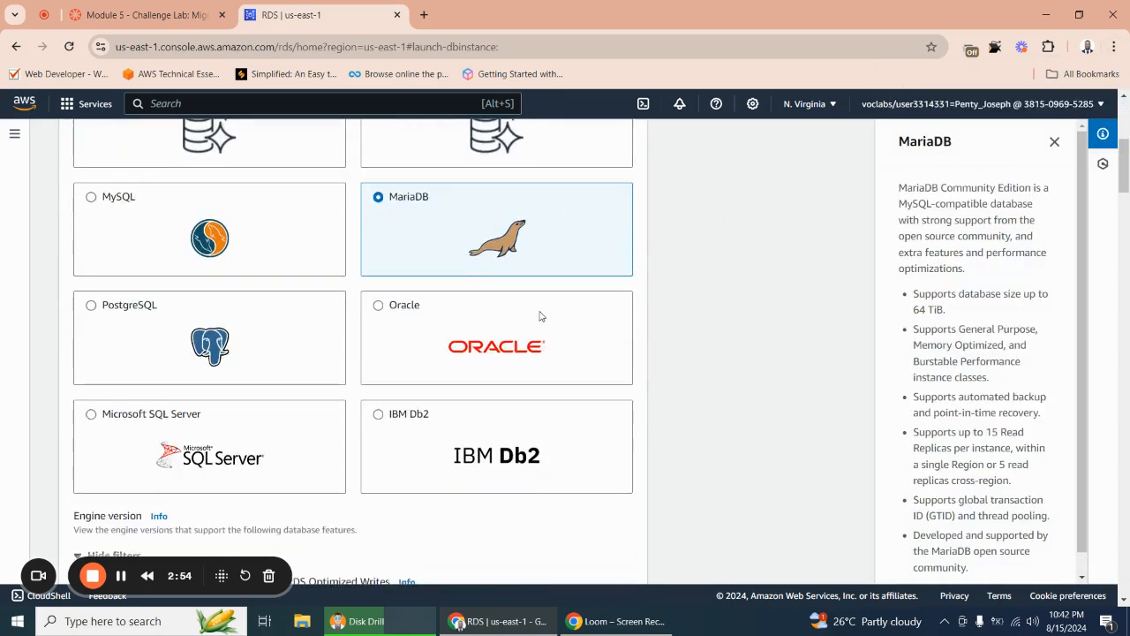
scroll(397, 389, "down", 1)
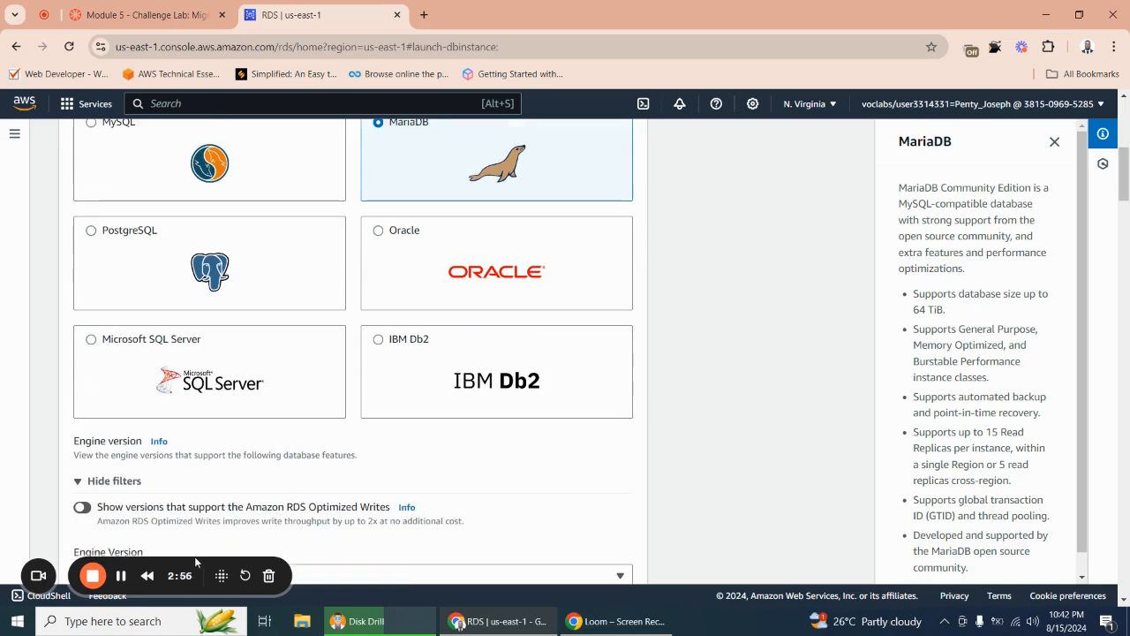
left_click_drag(196, 562, 1030, 92)
scroll(1030, 92, "up", 5)
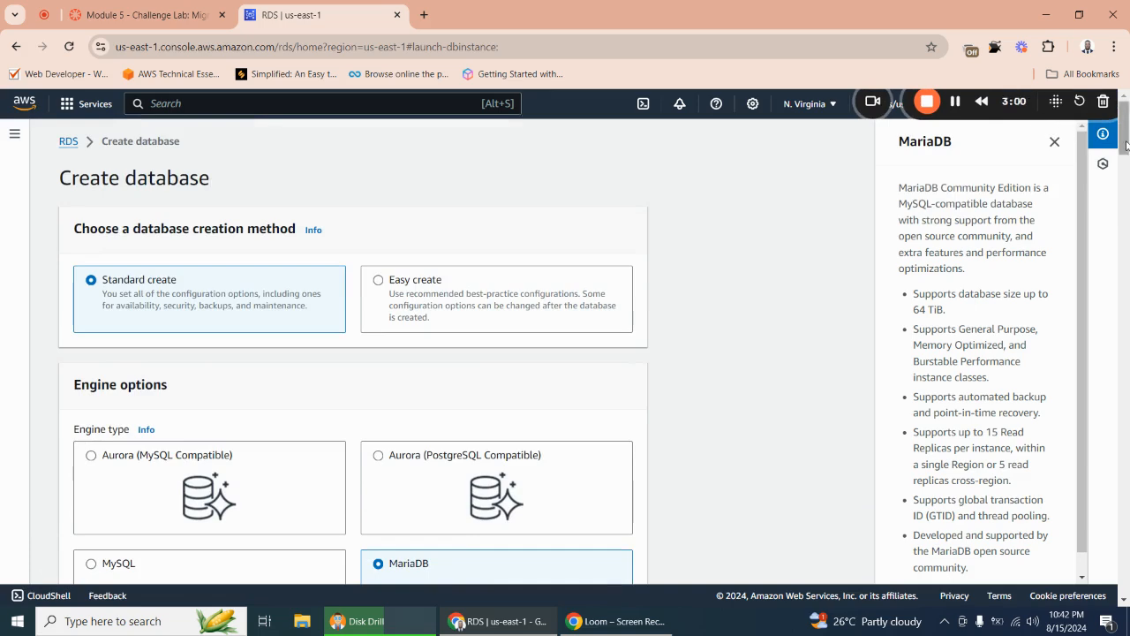
Check the available engine versions, keep MariaDB 10.11.8, and select the Dev/Test template.
left_click_drag(1124, 146, 1116, 213)
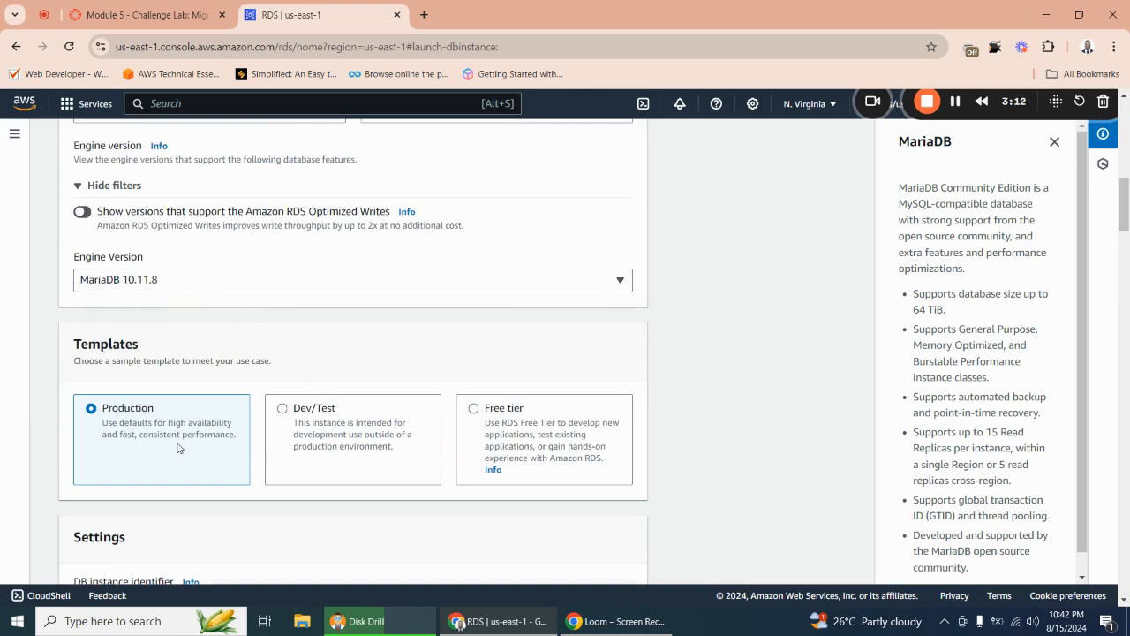
left_click(159, 279)
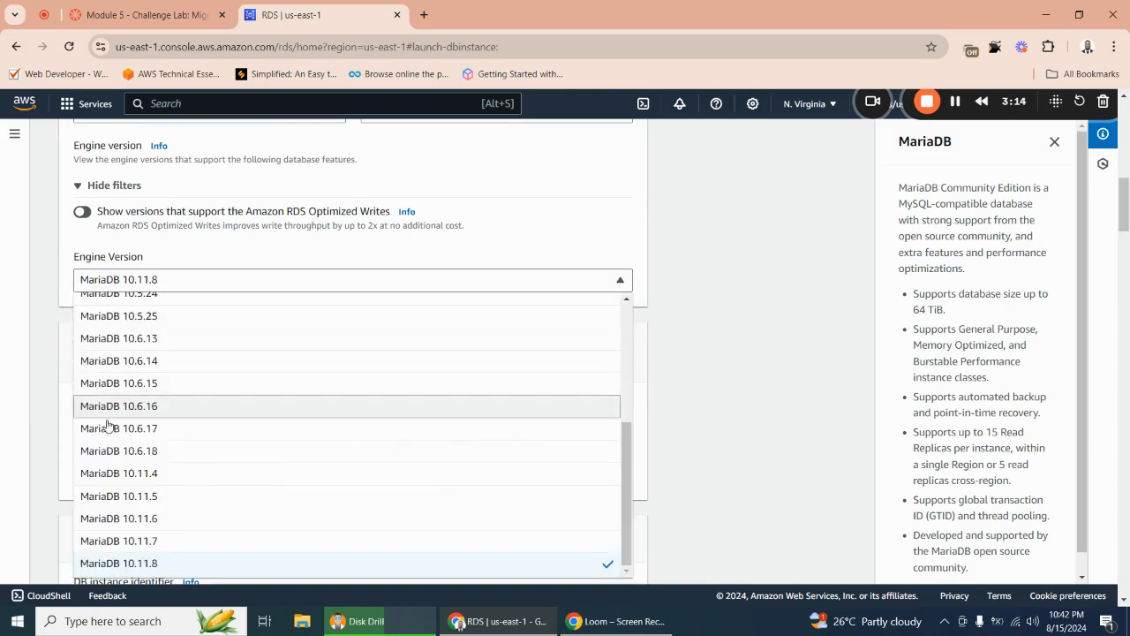
left_click(704, 320)
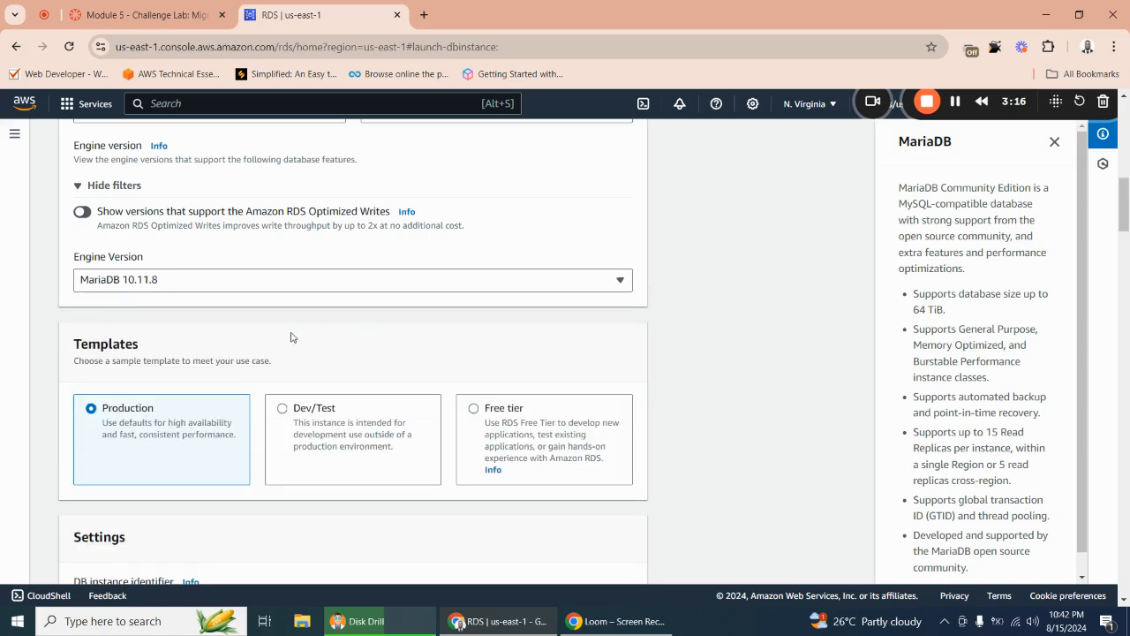
scroll(332, 326, "down", 2)
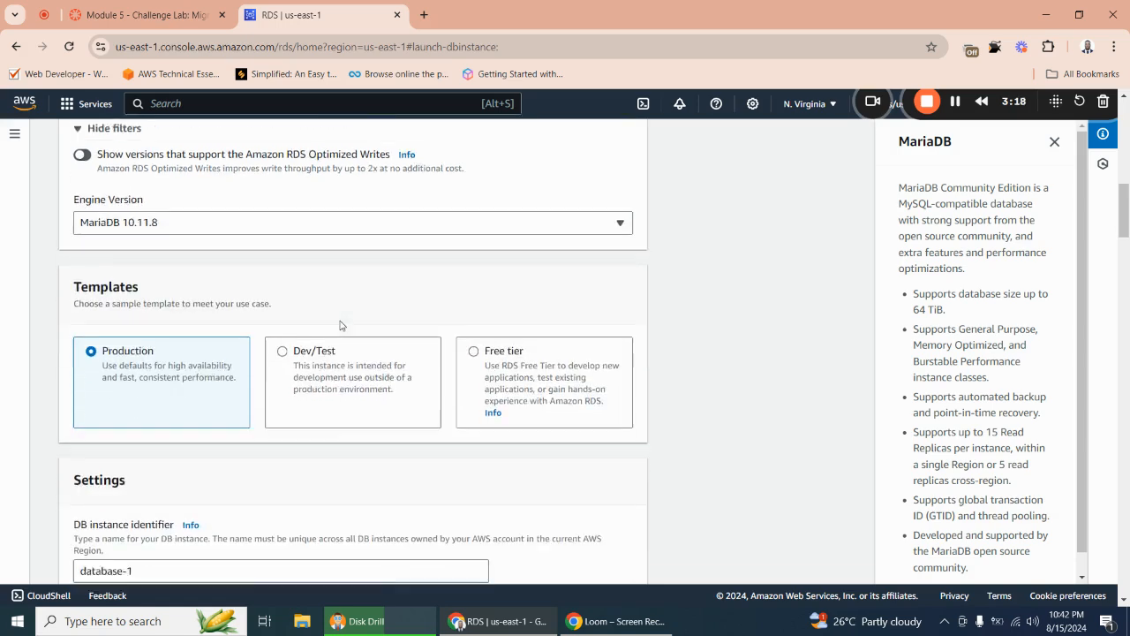
left_click(295, 279)
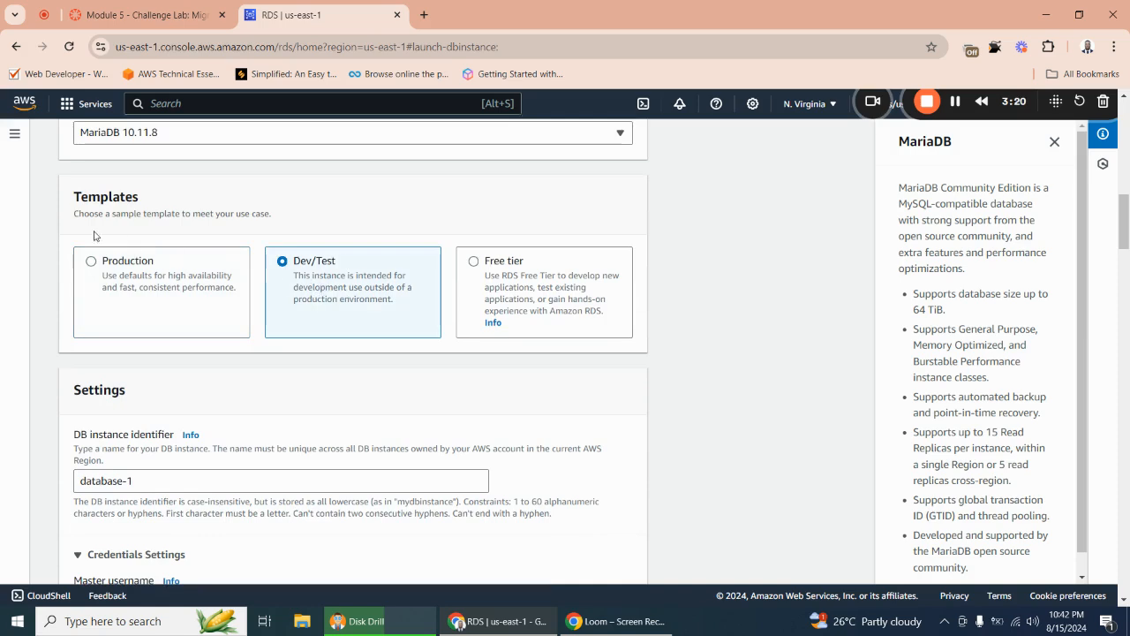
Set the DB instance identifier to CafeDatabase, copying the name from the lab README's Task 1 specifications.
scroll(414, 287, "down", 1)
scroll(415, 287, "down", 1)
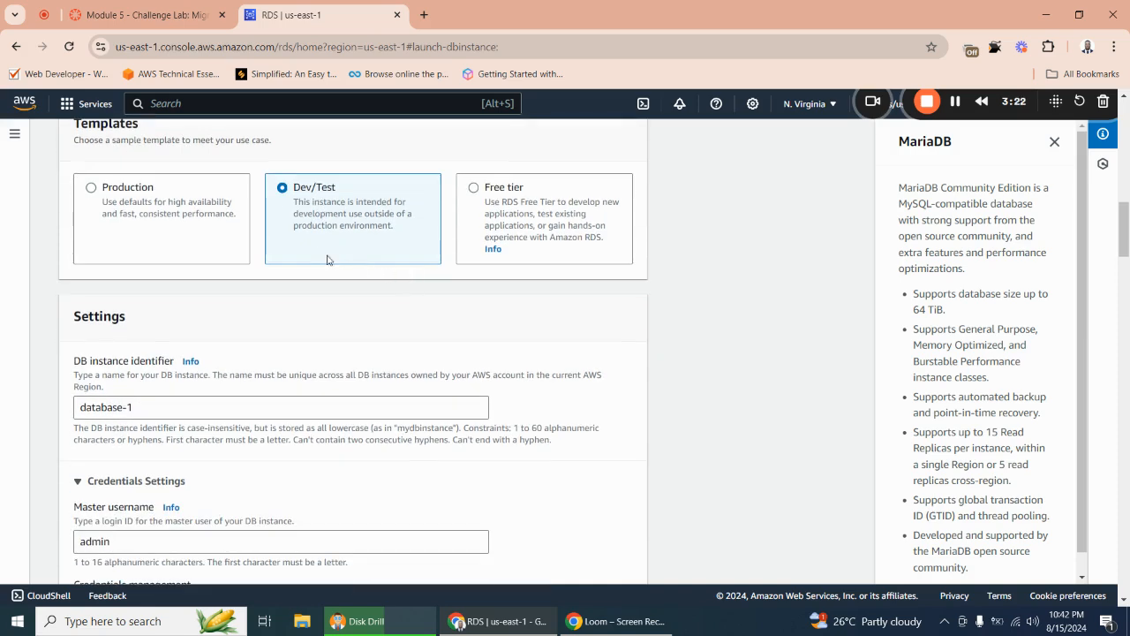
scroll(247, 323, "down", 2)
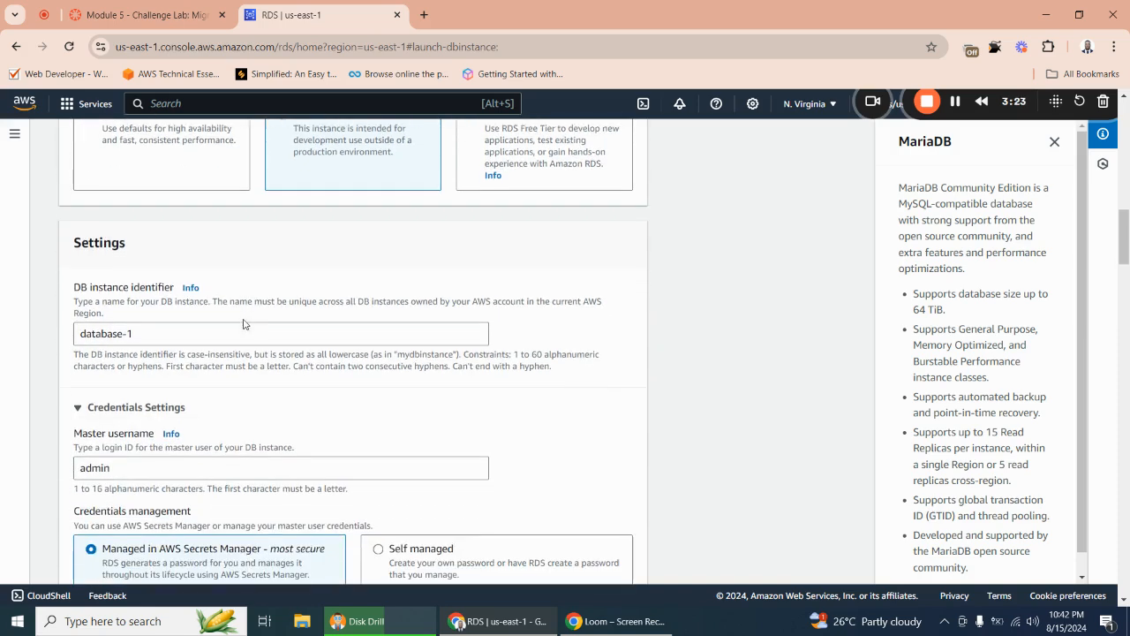
left_click(138, 339)
triple_click(138, 339)
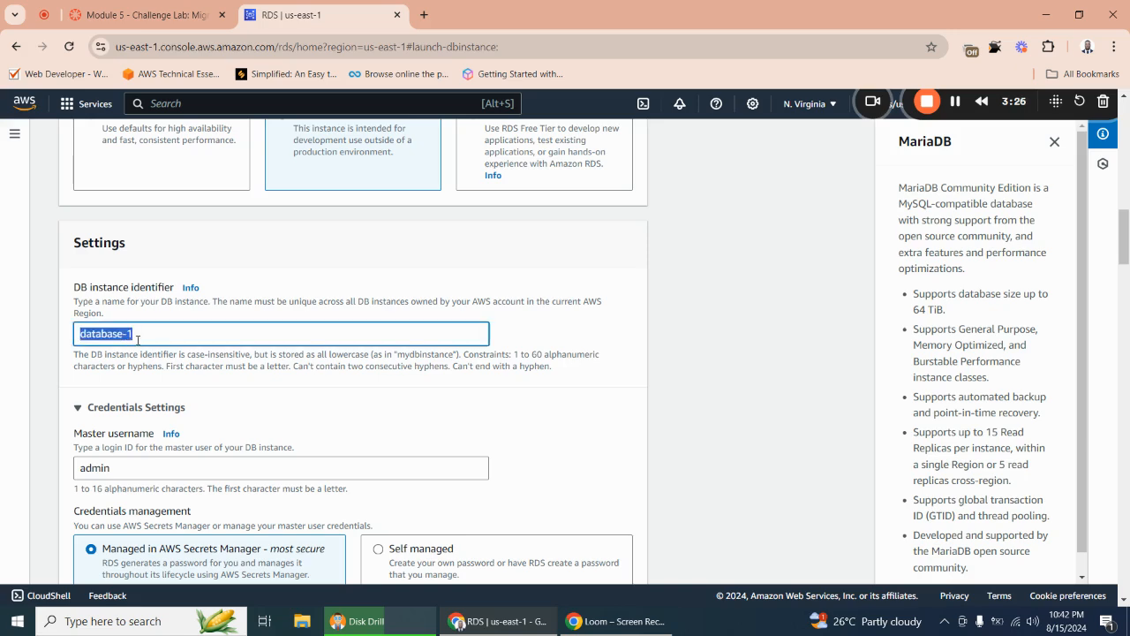
left_click(146, 15)
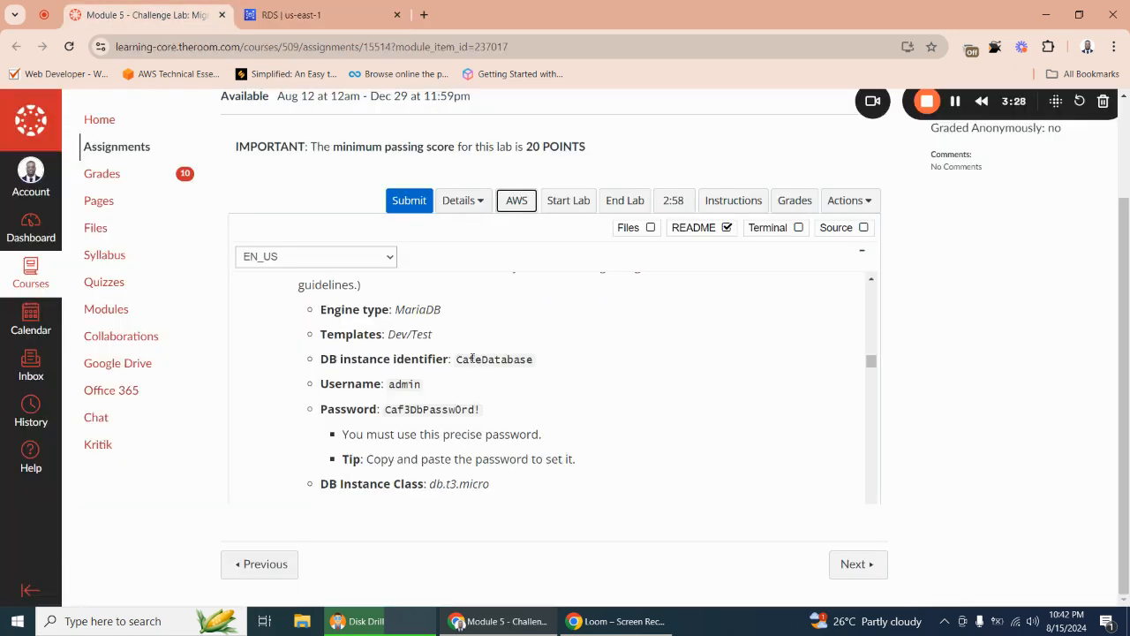
left_click_drag(457, 359, 513, 360)
right_click(543, 368)
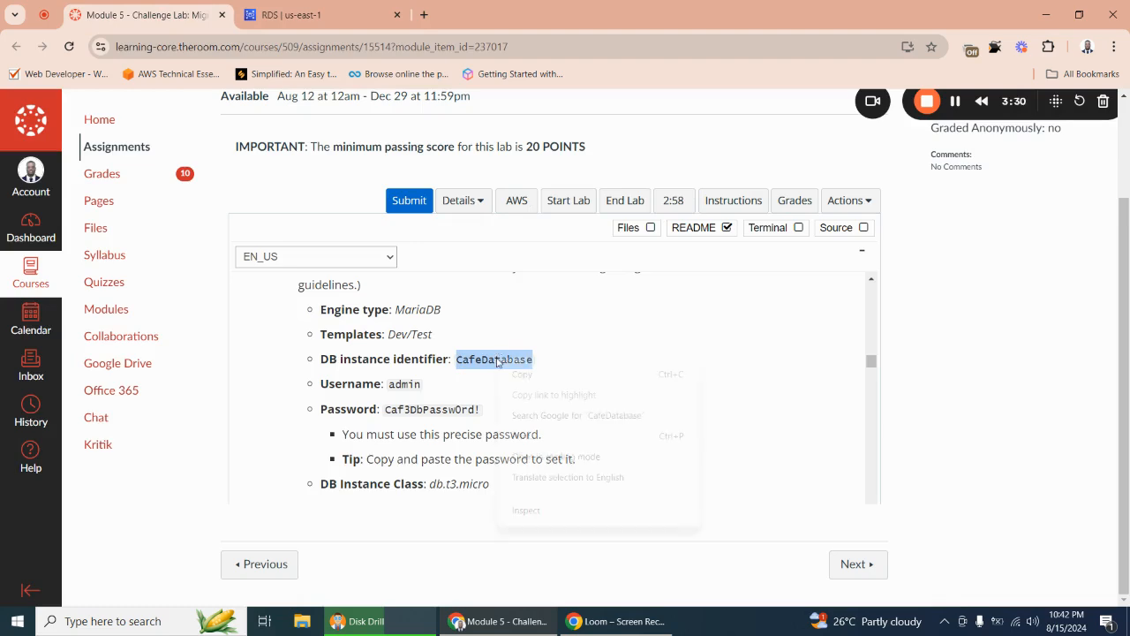
left_click(545, 375)
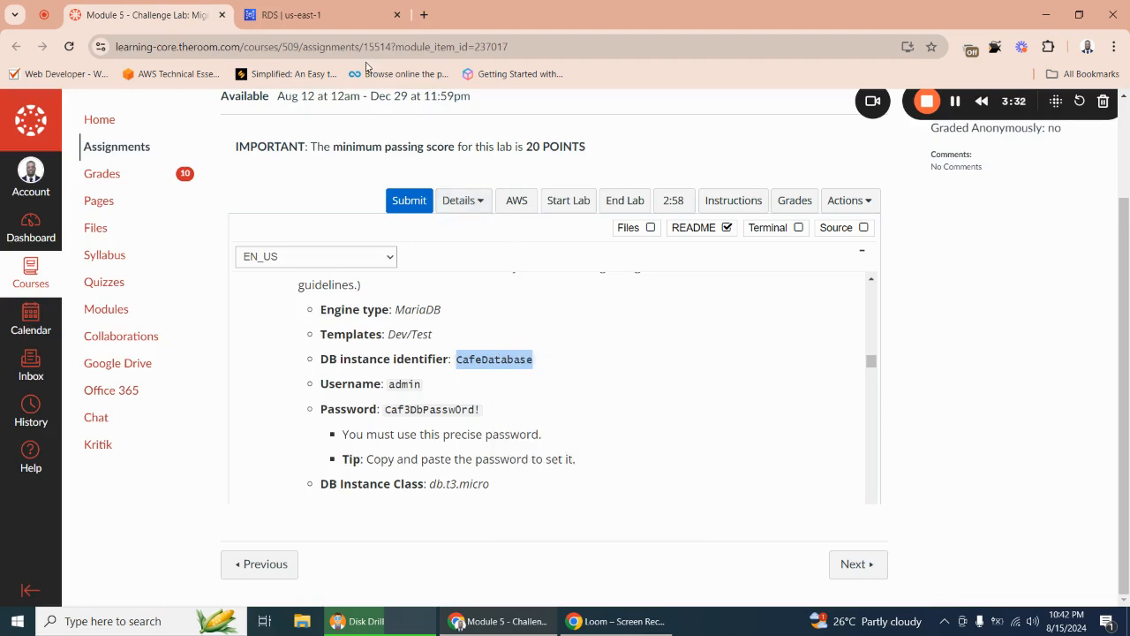
left_click(300, 14)
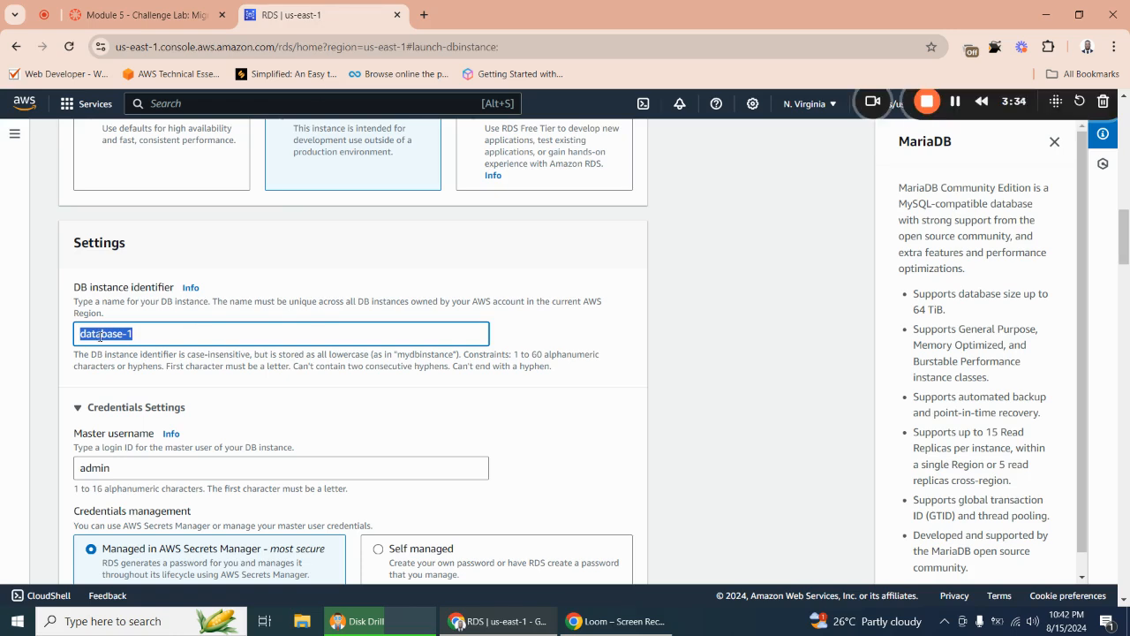
right_click(100, 336)
left_click(145, 113)
Search the web for "online notepad" in a new browser tab and open the onlinenotepad.org notepad.
left_click(424, 14)
left_click(417, 51)
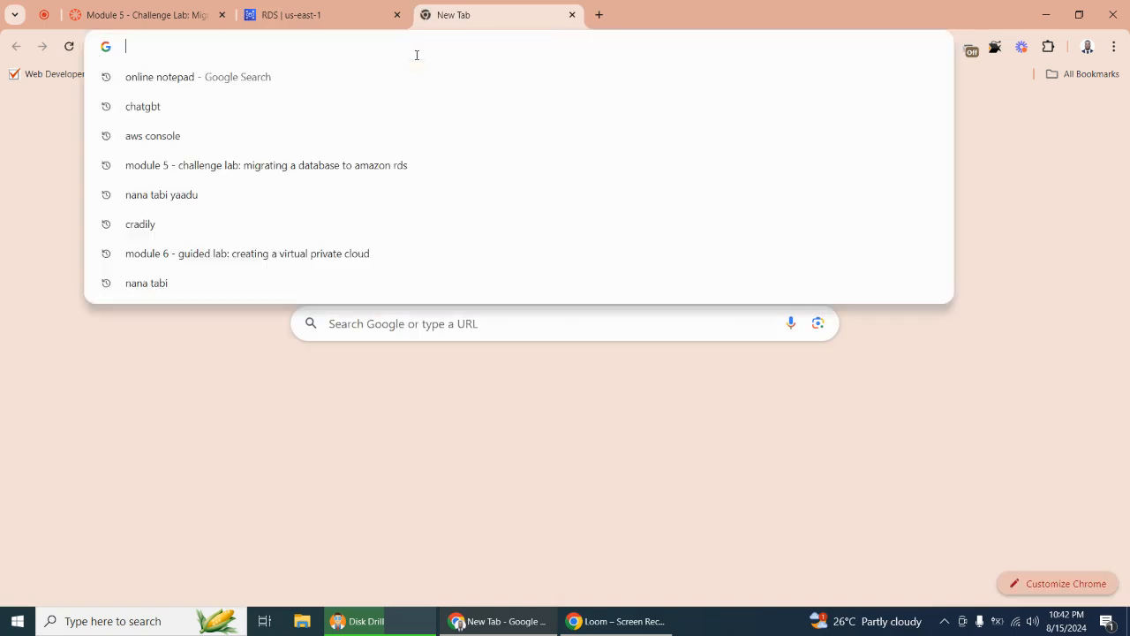
type("online notepad")
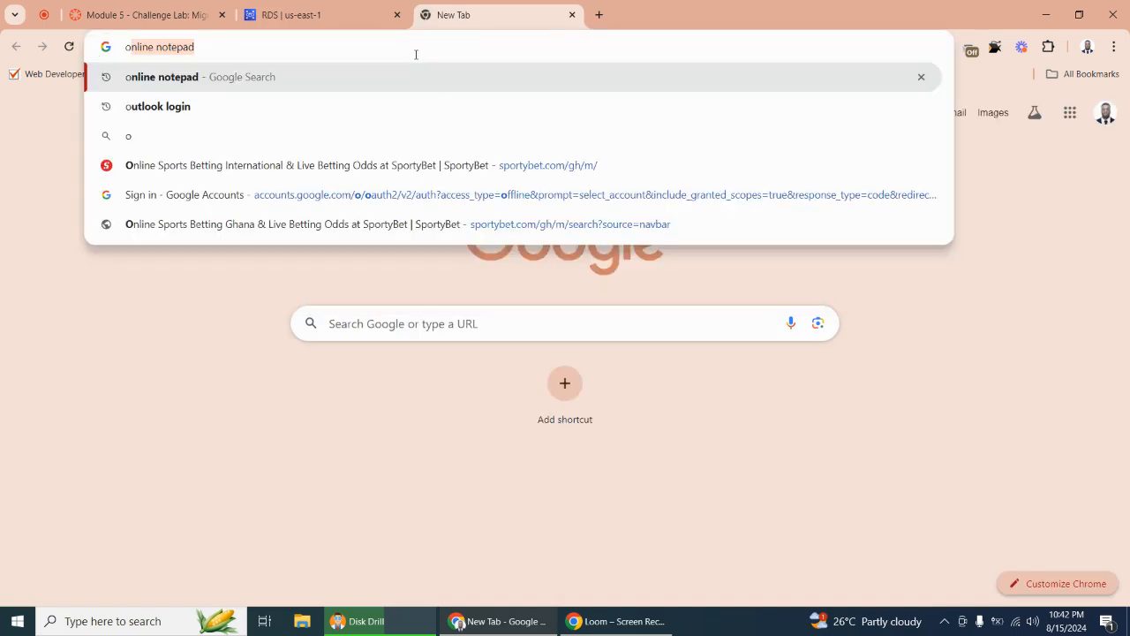
key("Return")
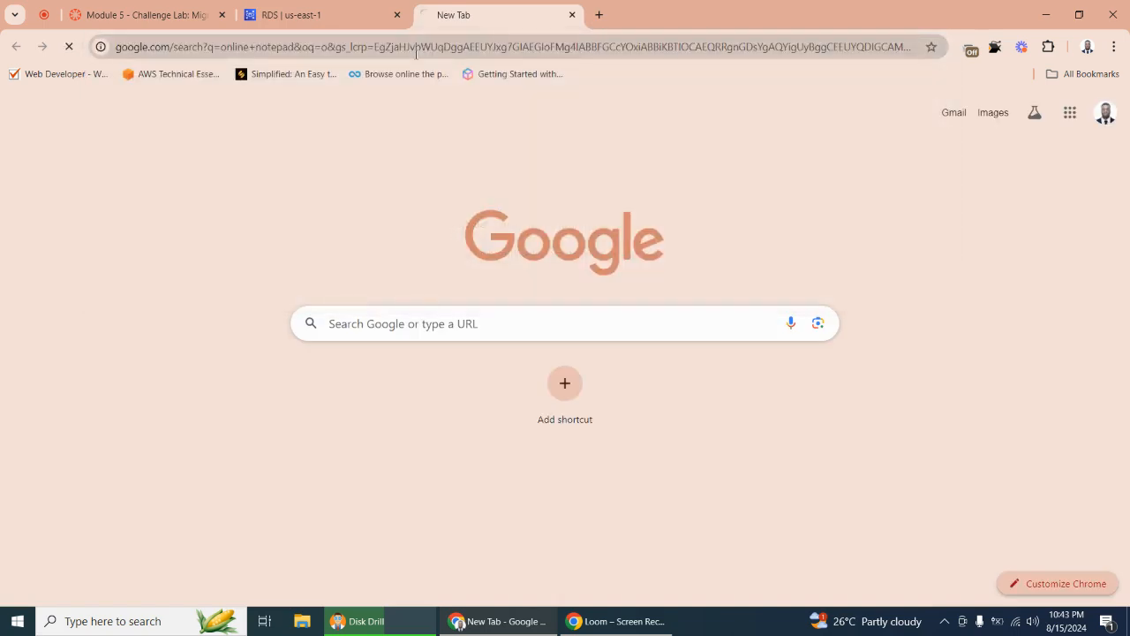
left_click(204, 269)
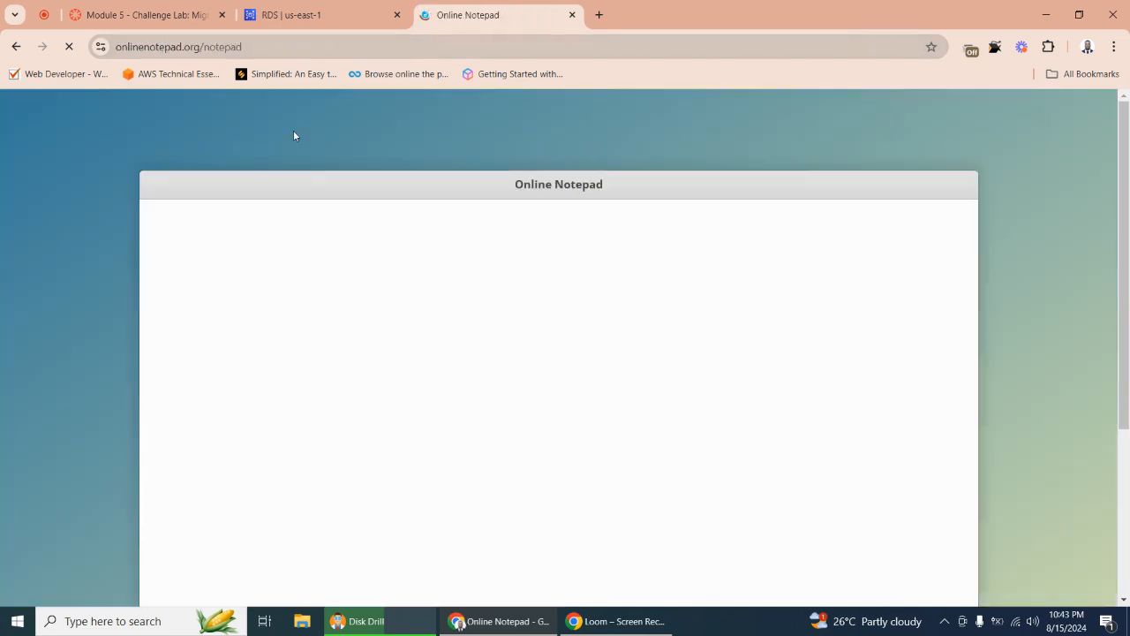
Copy the database password from the lab README into the online notepad and dismiss the advertisement.
left_click(318, 13)
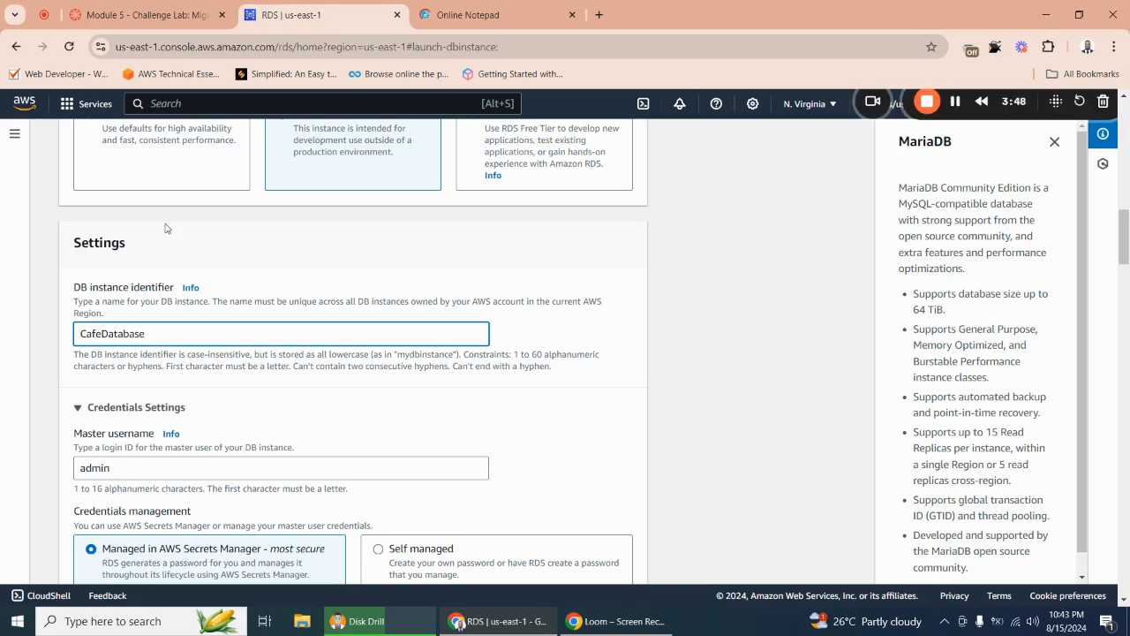
left_click(166, 15)
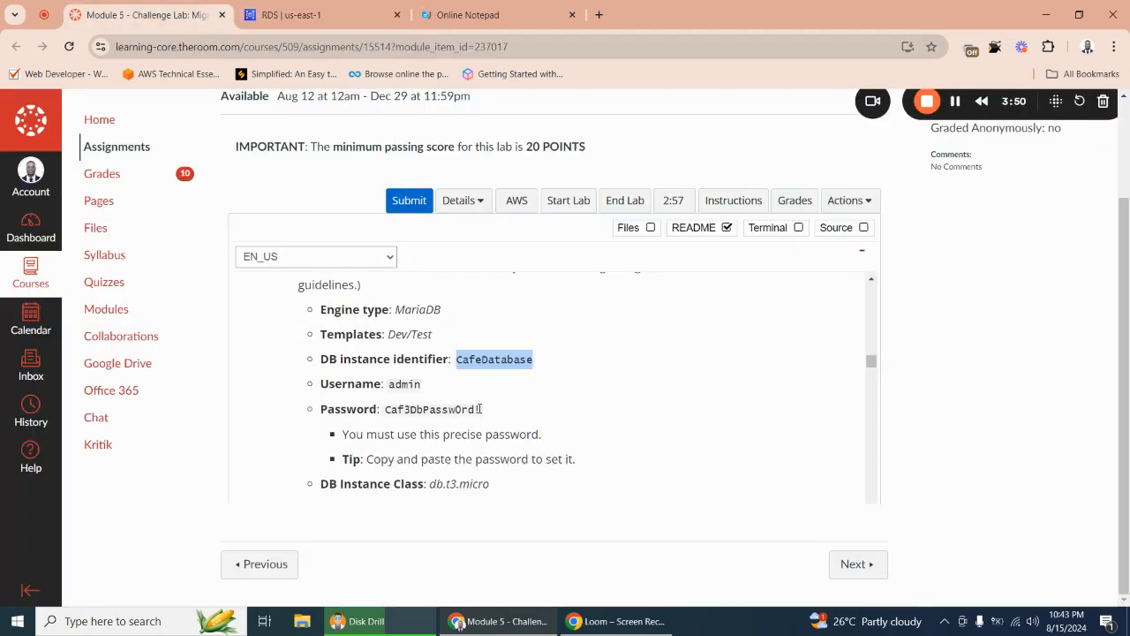
left_click_drag(480, 408, 385, 413)
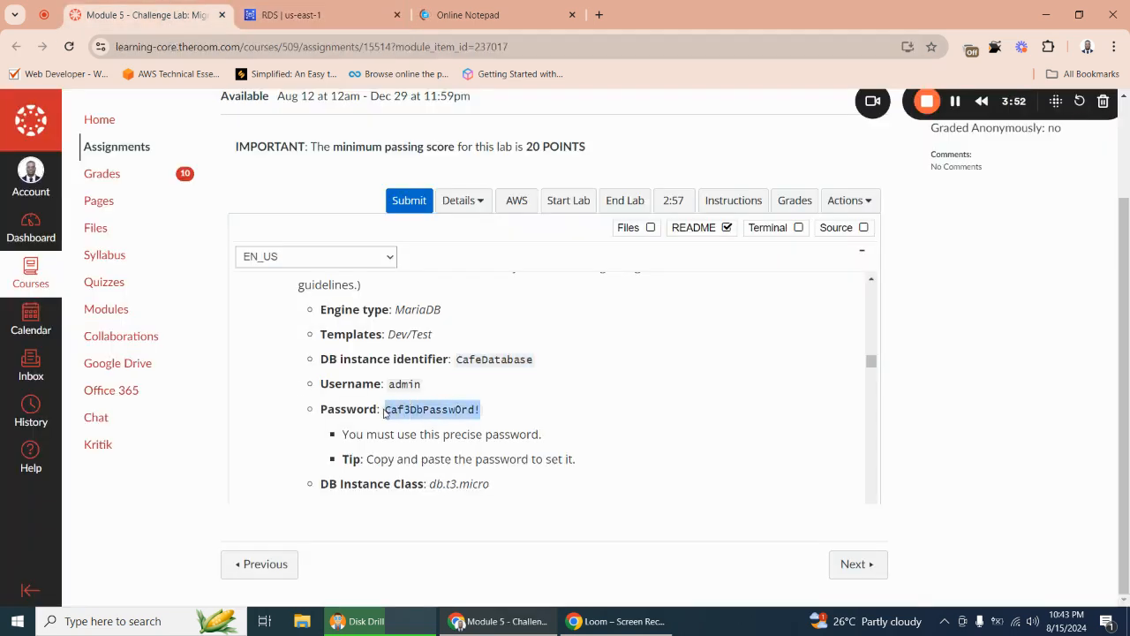
right_click(400, 411)
left_click(437, 422)
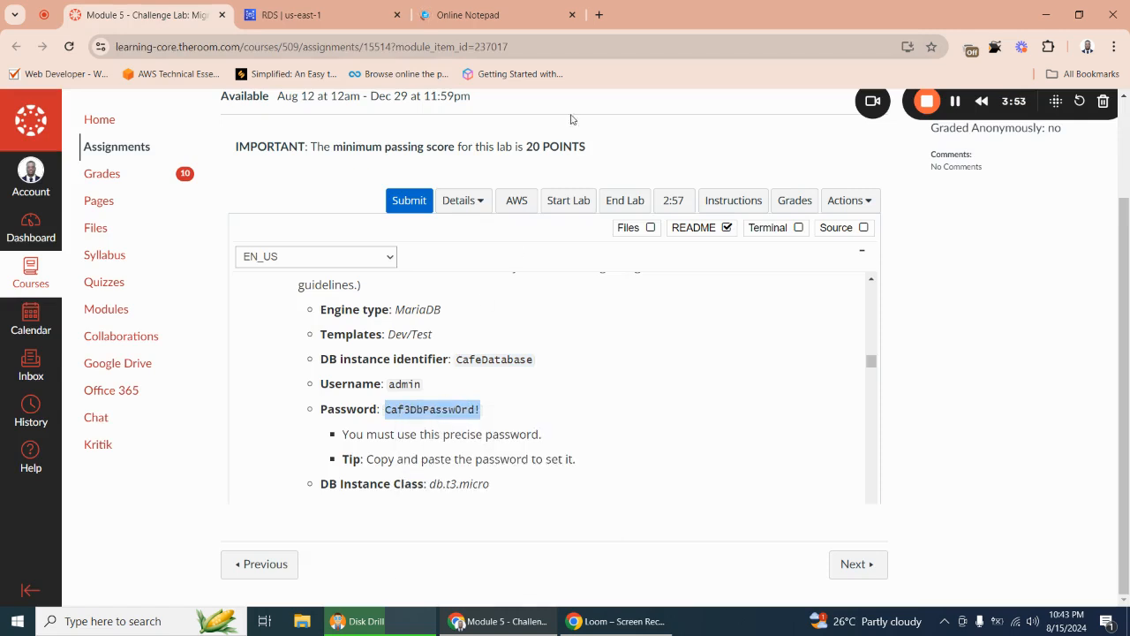
left_click(474, 15)
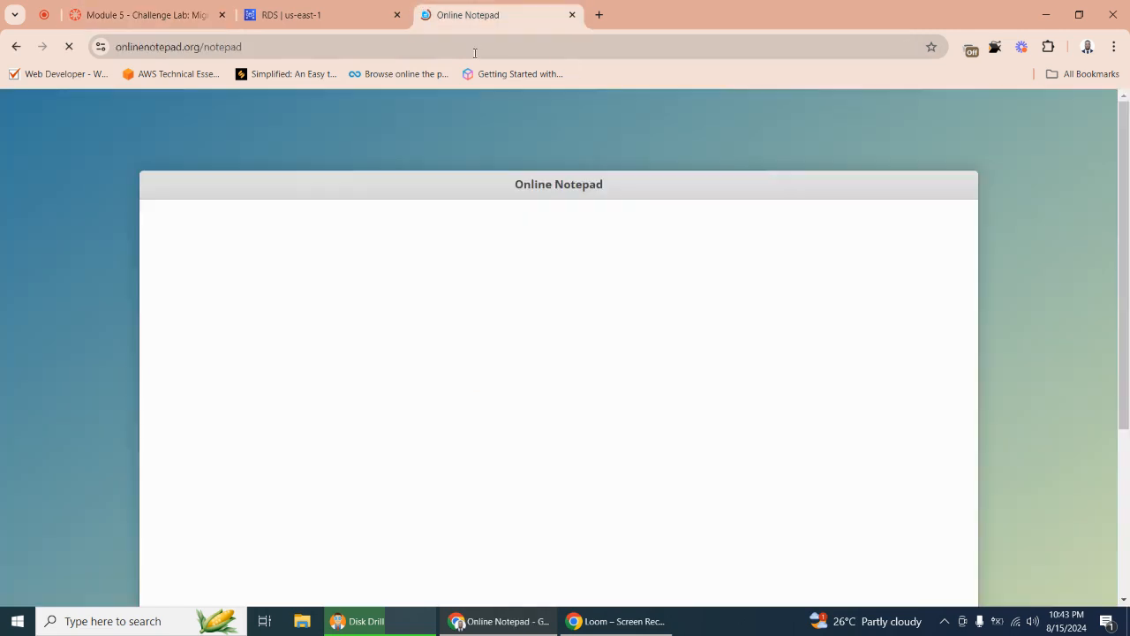
right_click(162, 281)
left_click(209, 438)
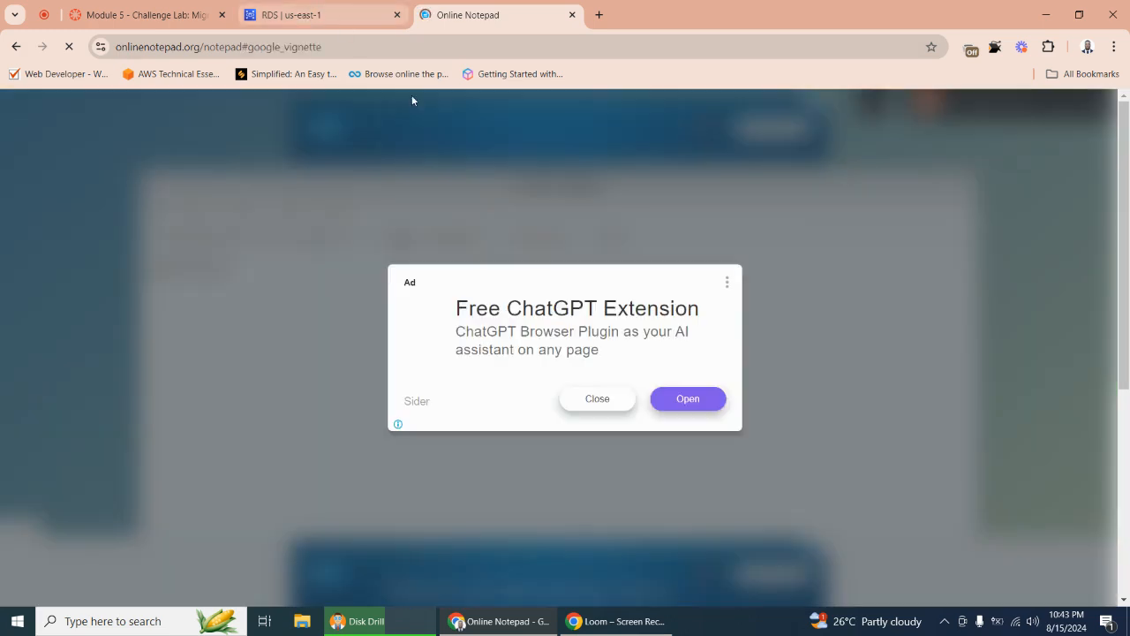
left_click(584, 398)
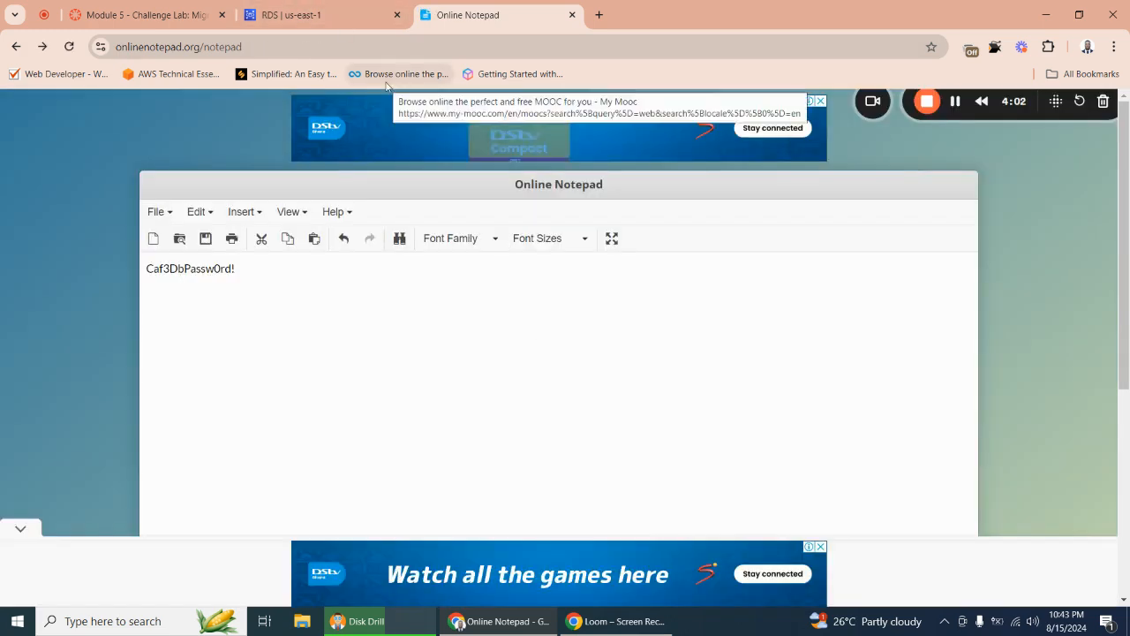
Check the DB identifier and master username in the RDS form against the lab README and the notepad's saved password.
left_click(349, 14)
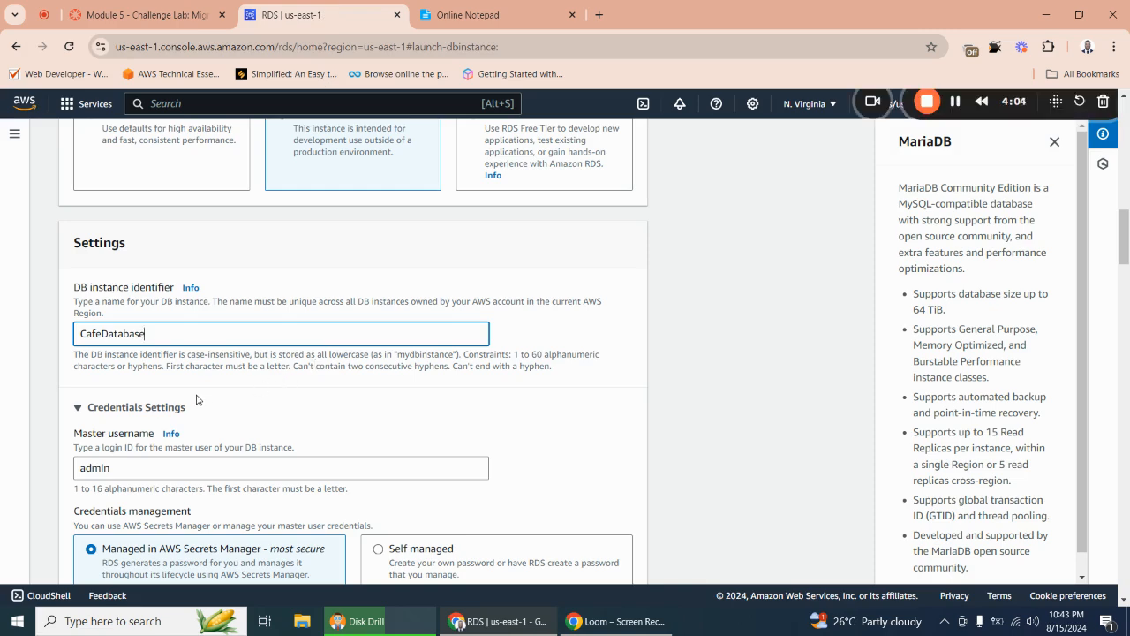
scroll(280, 391, "down", 1)
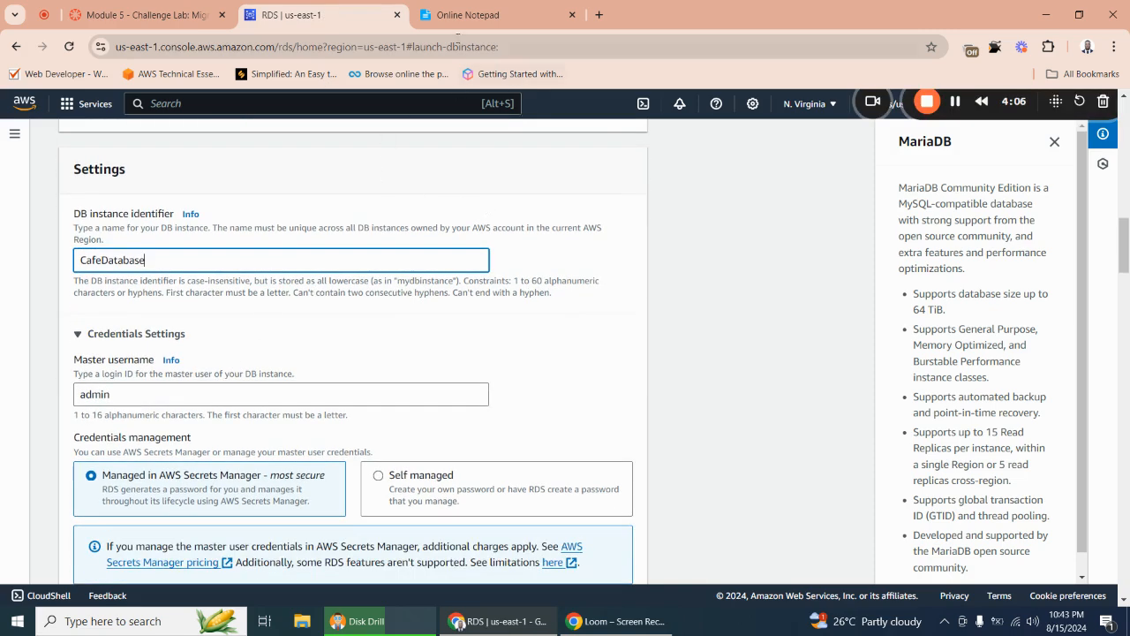
left_click(468, 15)
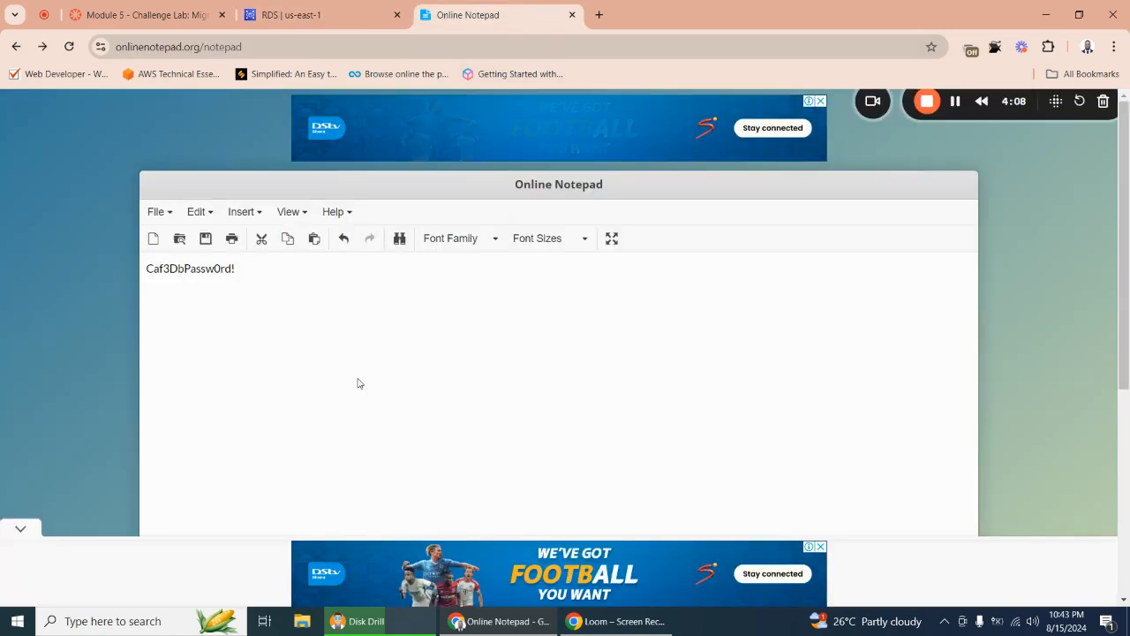
left_click(323, 12)
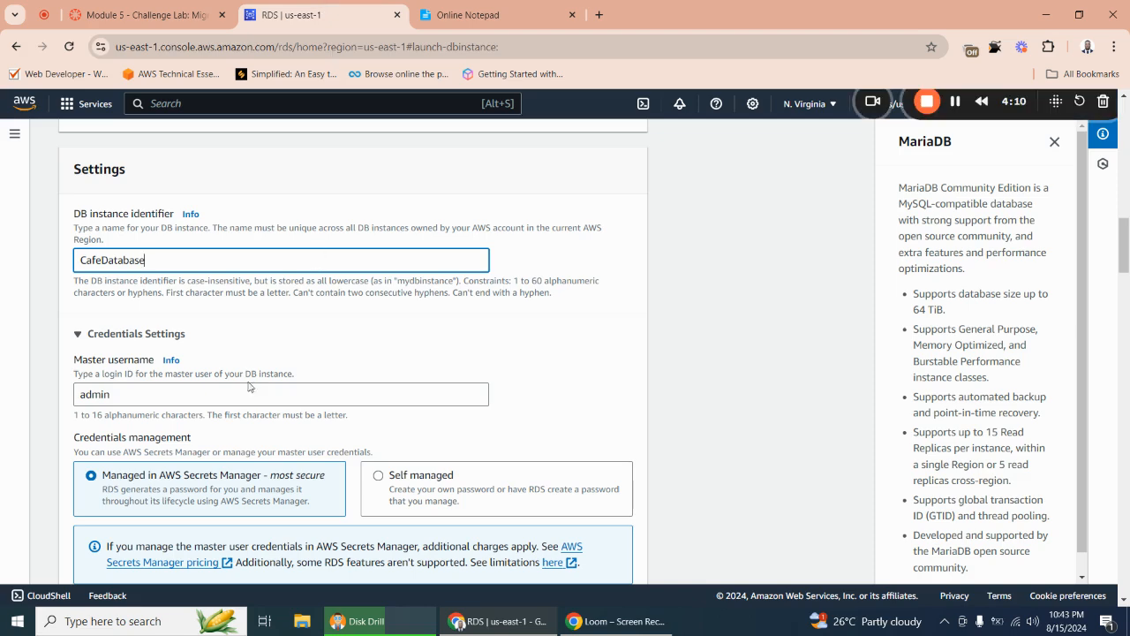
scroll(174, 357, "down", 1)
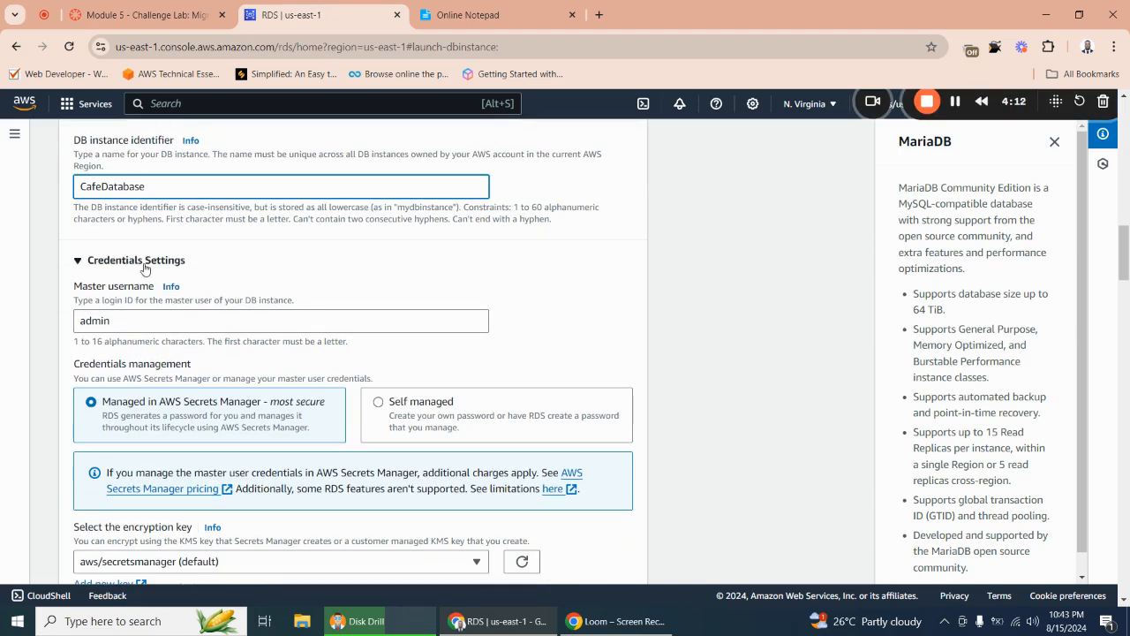
left_click(528, 12)
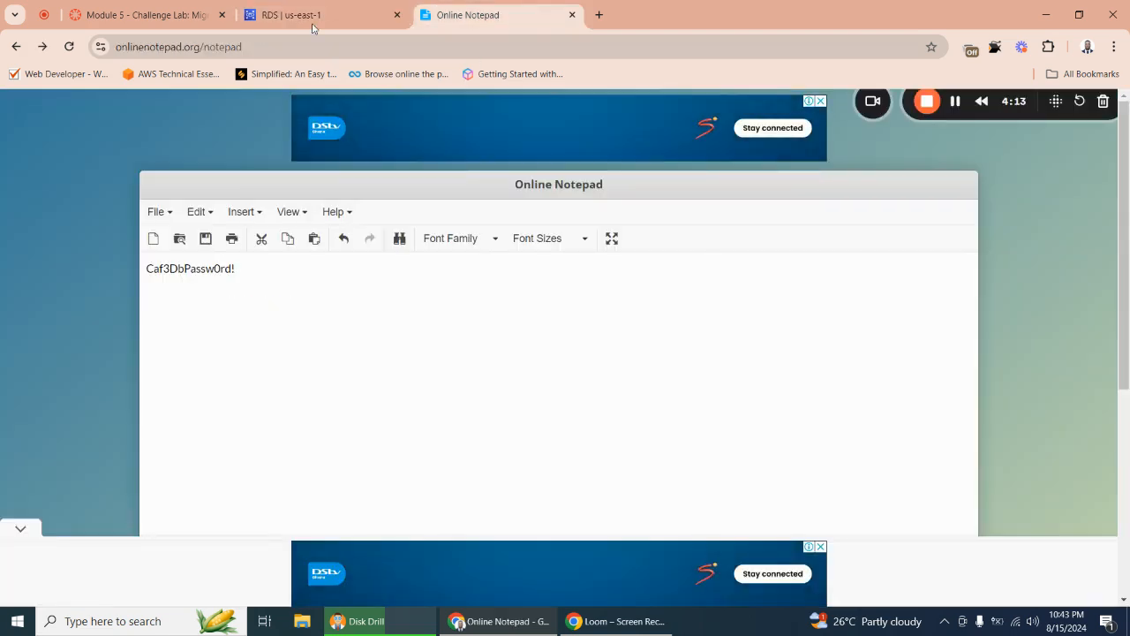
left_click(313, 23)
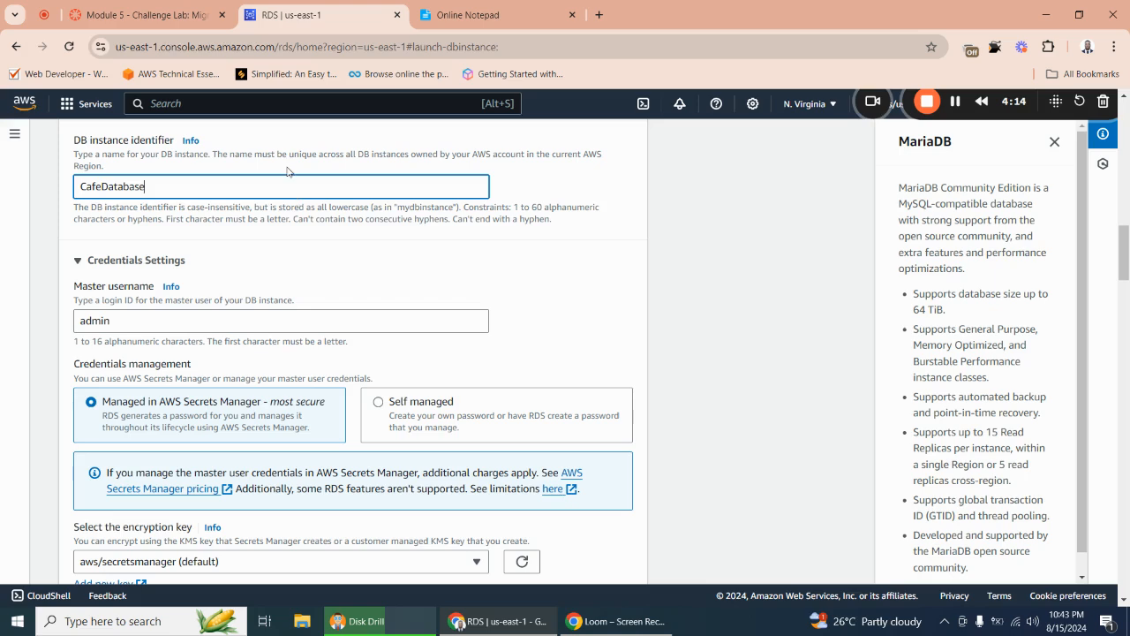
left_click(521, 17)
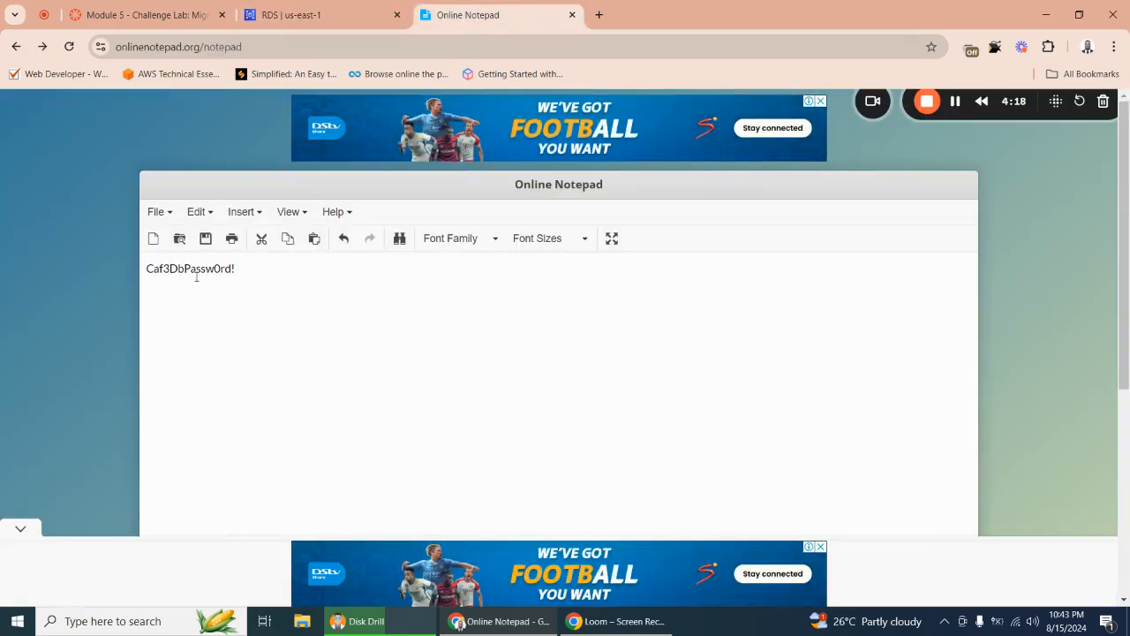
left_click(318, 14)
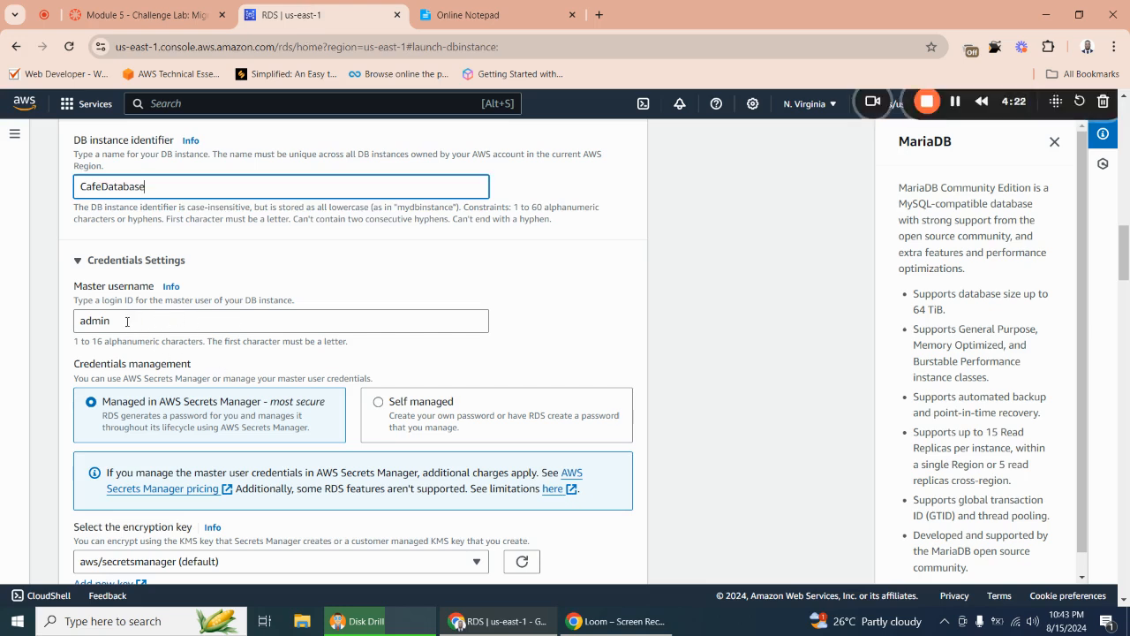
left_click(114, 319)
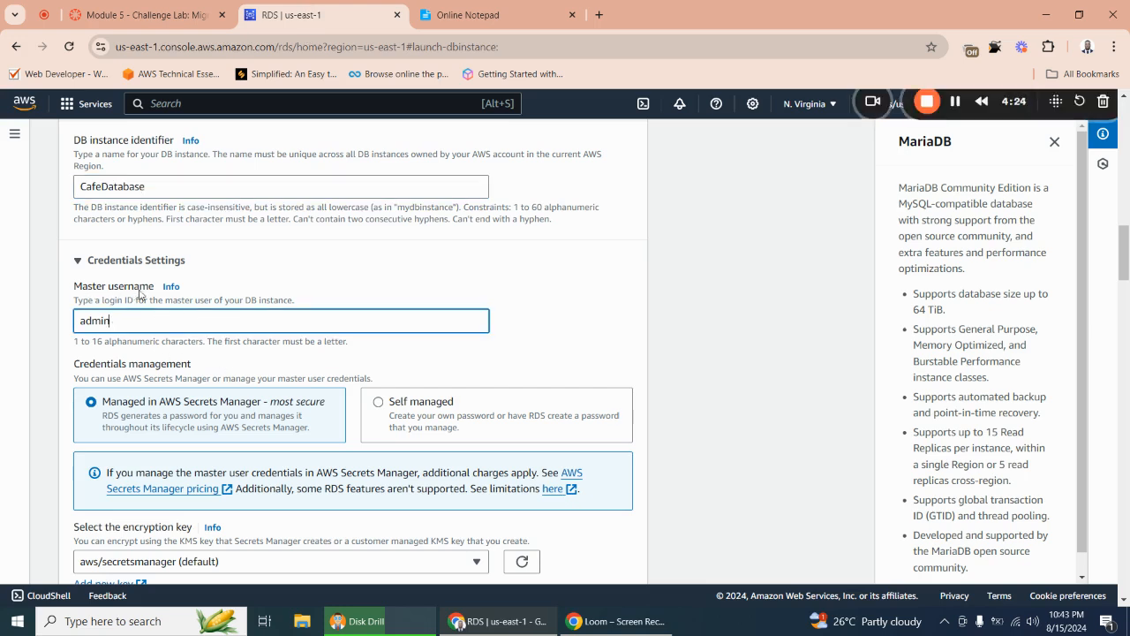
left_click(163, 13)
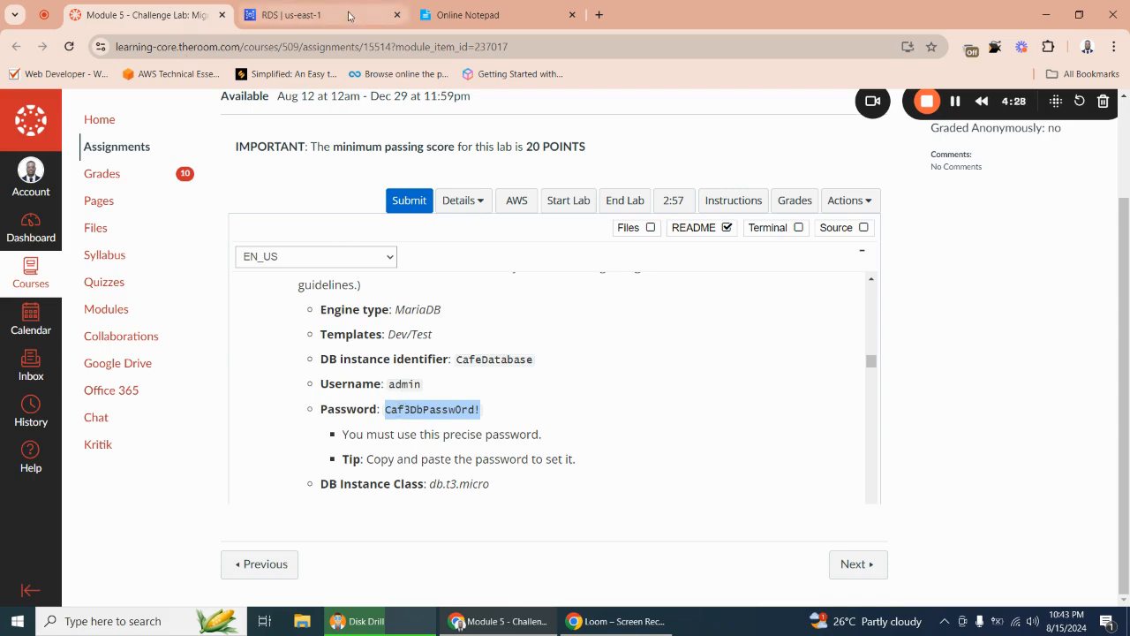
left_click(318, 14)
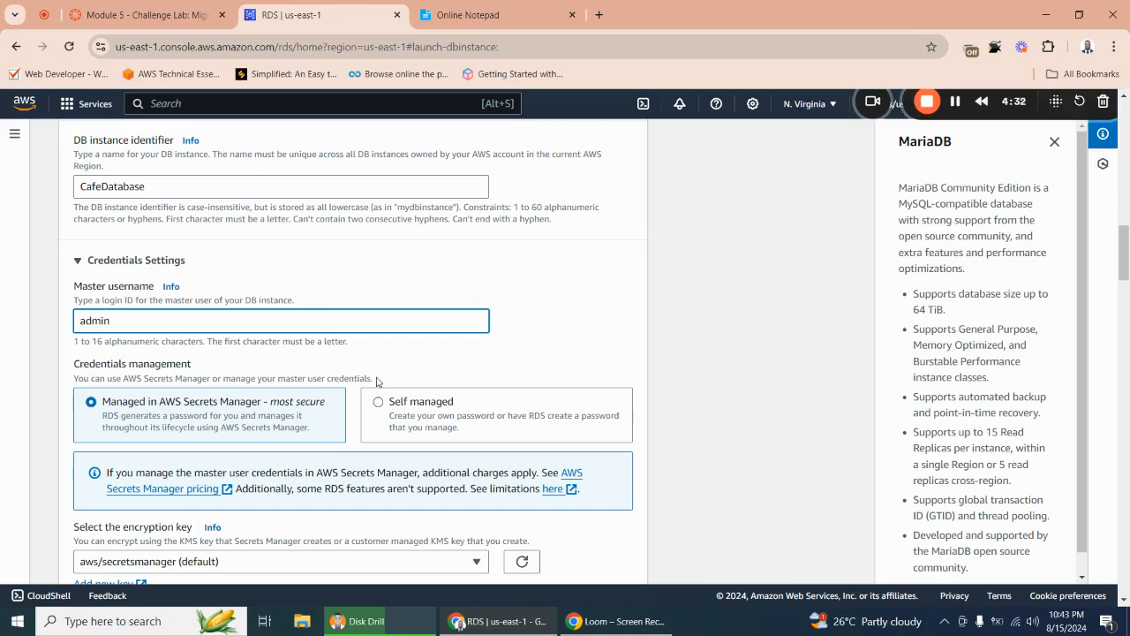
Switch credentials management to Self managed and paste the lab's database password as the master password.
scroll(274, 461, "down", 2)
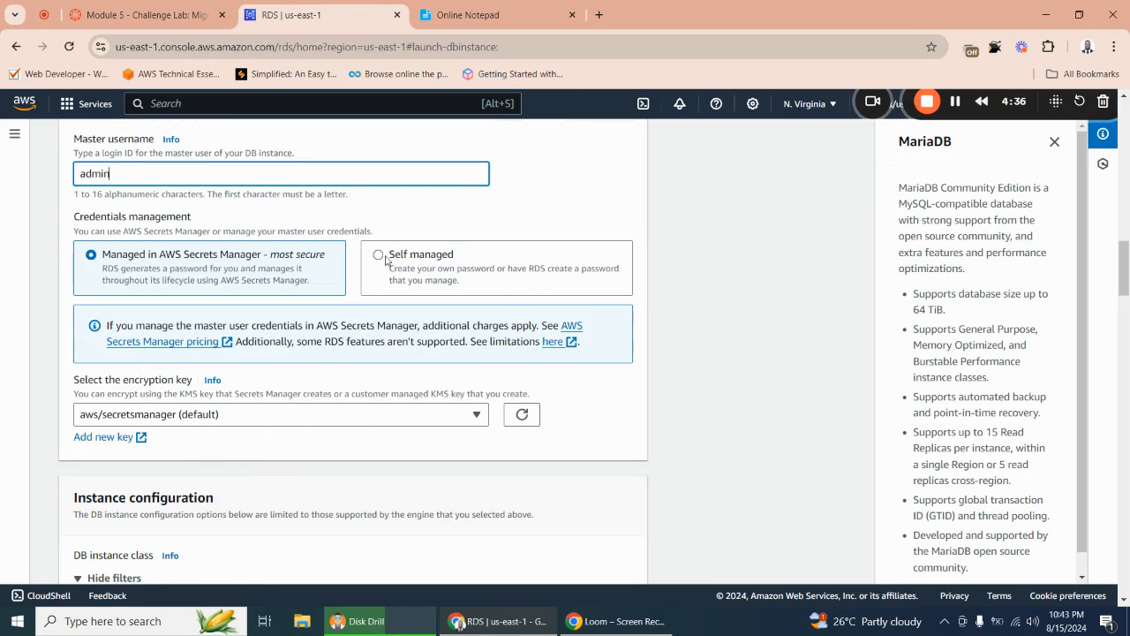
left_click(379, 255)
left_click(90, 378)
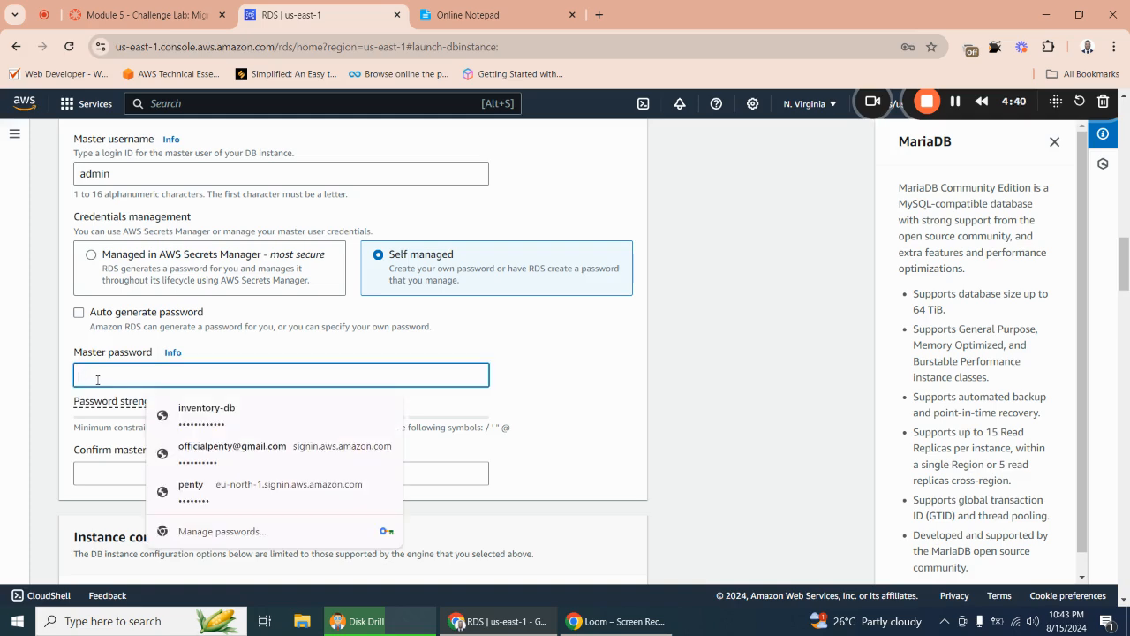
right_click(99, 373)
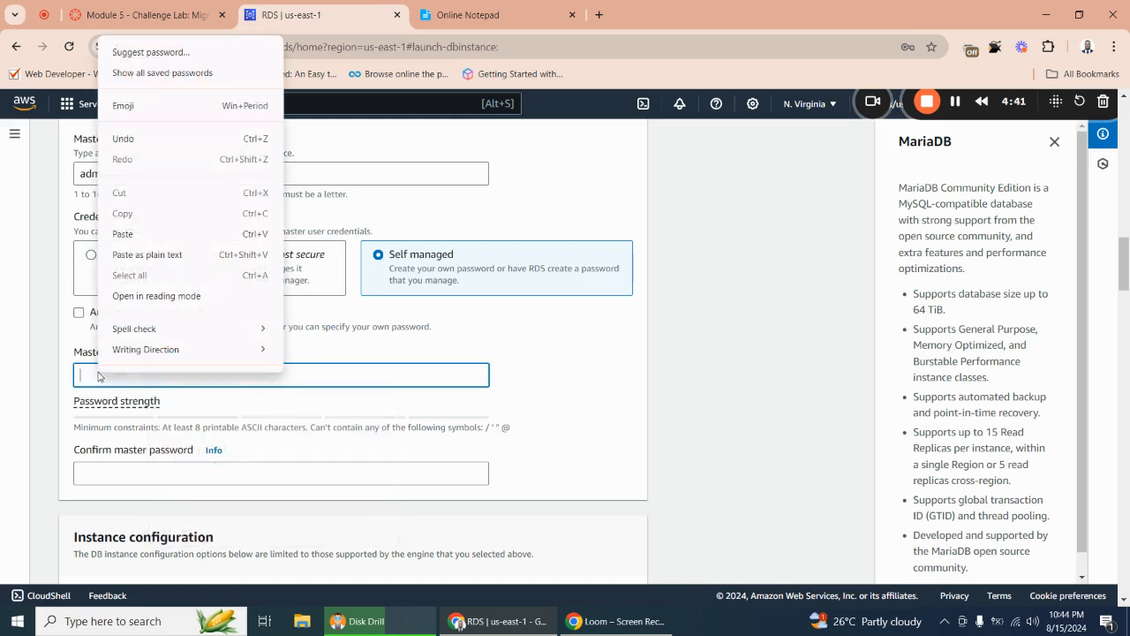
left_click(141, 234)
left_click(468, 15)
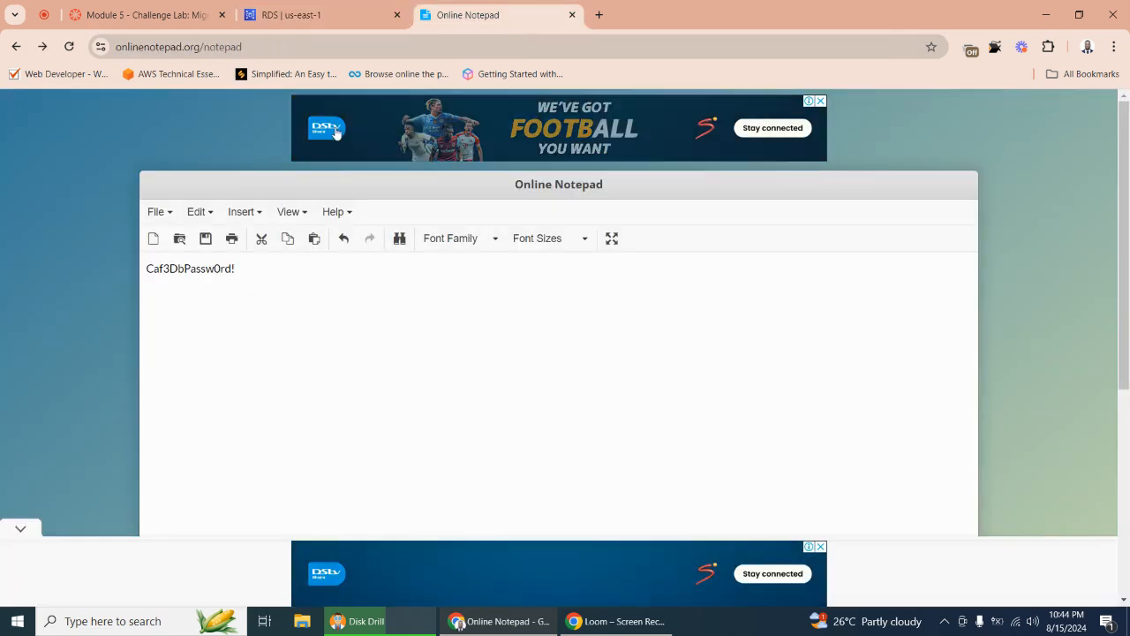
left_click(327, 13)
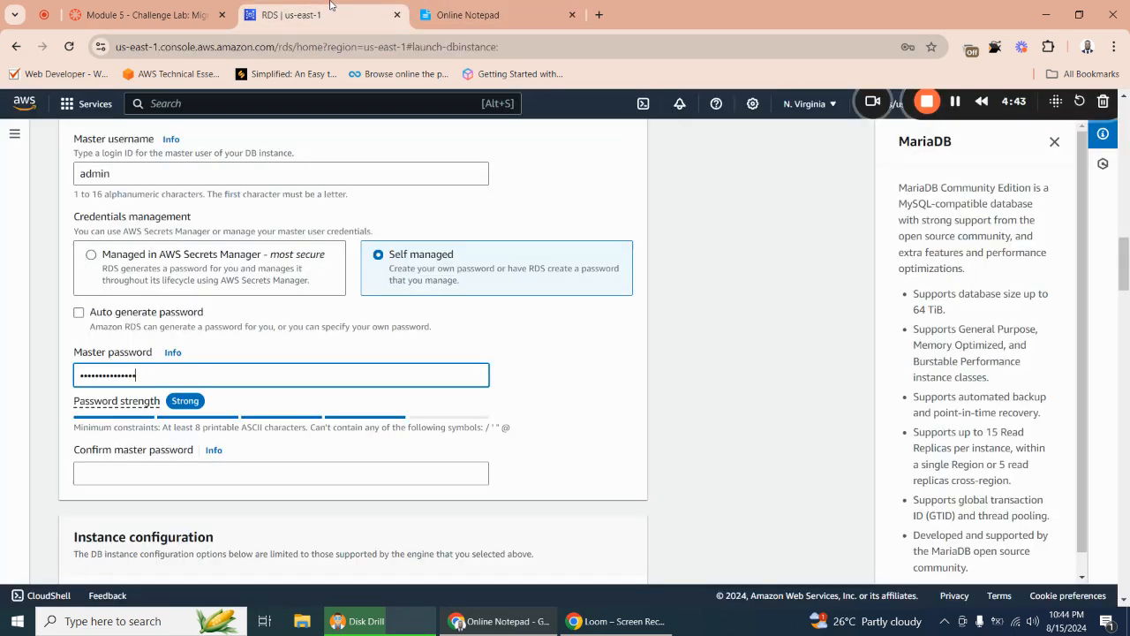
Paste the lab's database password as the master password confirmation.
scroll(154, 453, "down", 3)
left_click(105, 253)
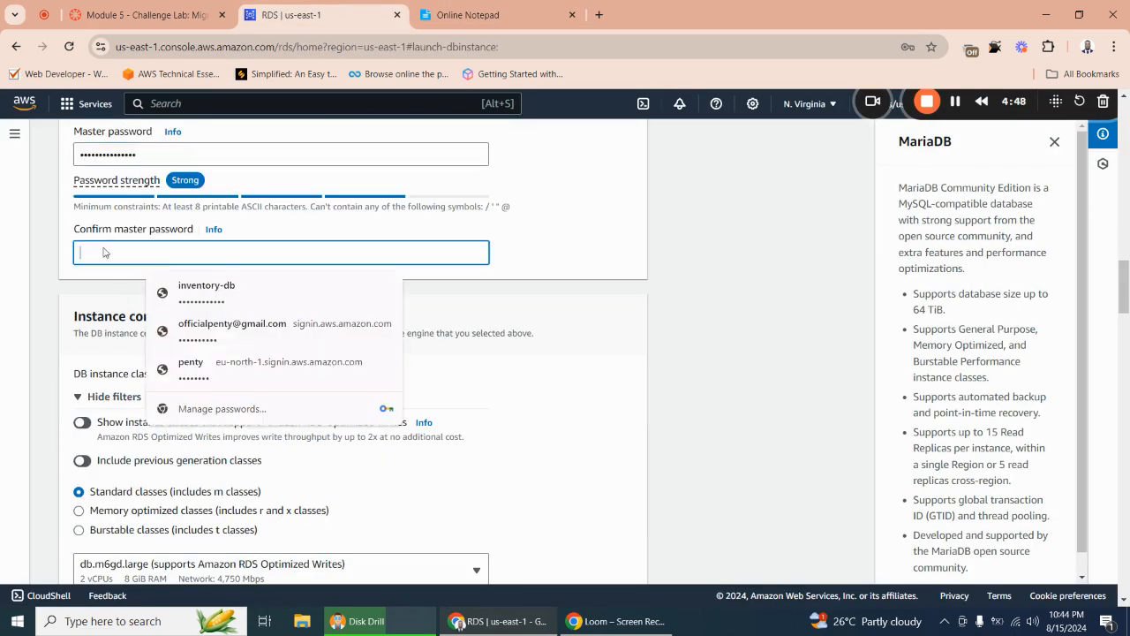
right_click(104, 253)
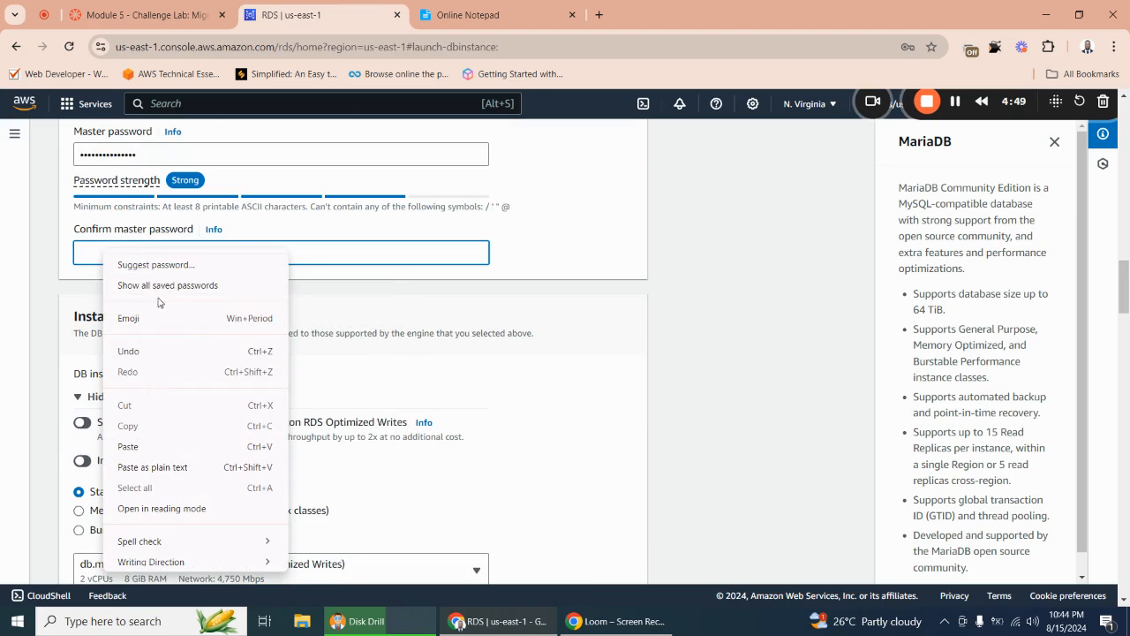
left_click(129, 446)
Choose burstable classes for the DB instance class, giving db.t3.micro, and set the allocated storage to 20 GiB.
scroll(221, 327, "up", 1)
scroll(222, 326, "down", 2)
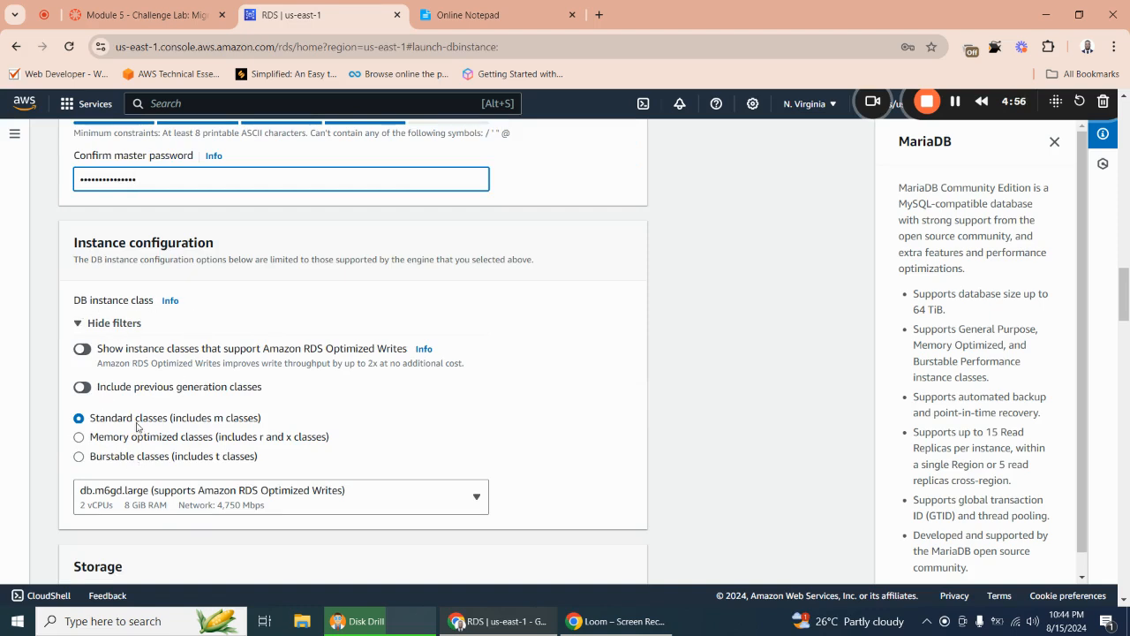
left_click(78, 458)
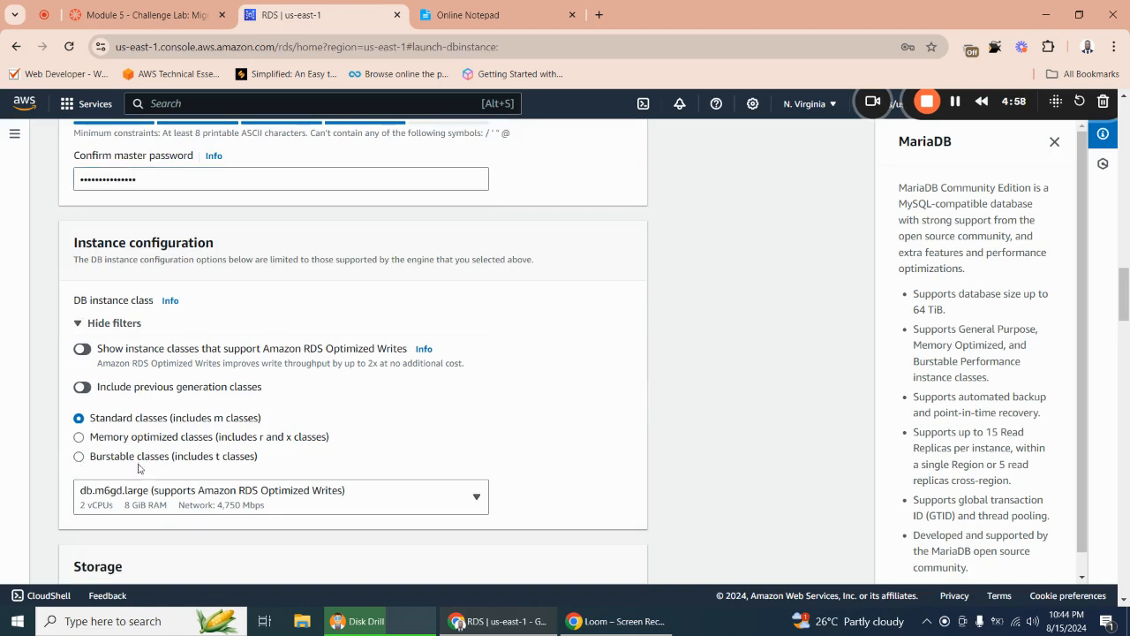
scroll(312, 449, "down", 3)
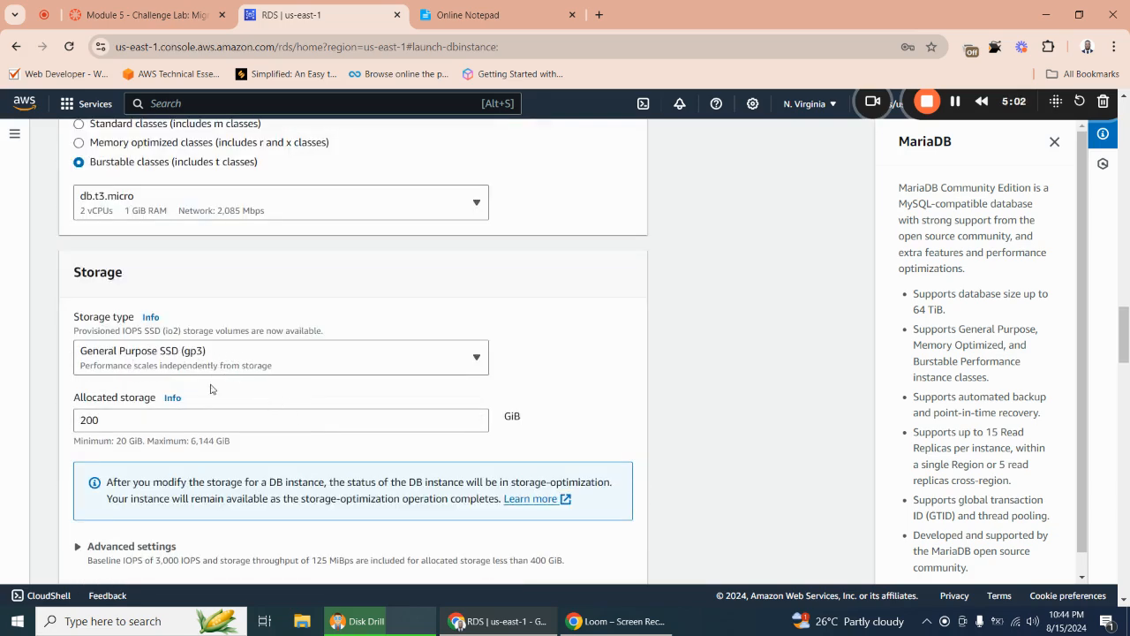
left_click(124, 423)
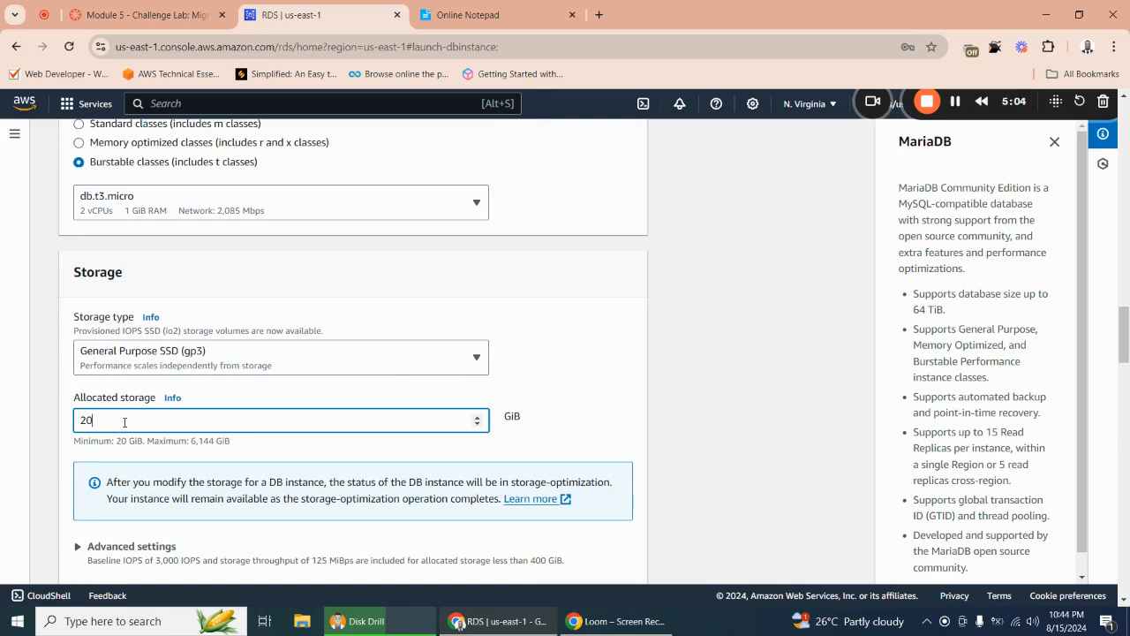
Set the database's virtual private cloud to Lab VPC in the connectivity settings.
scroll(124, 422, "down", 3)
scroll(143, 329, "up", 1)
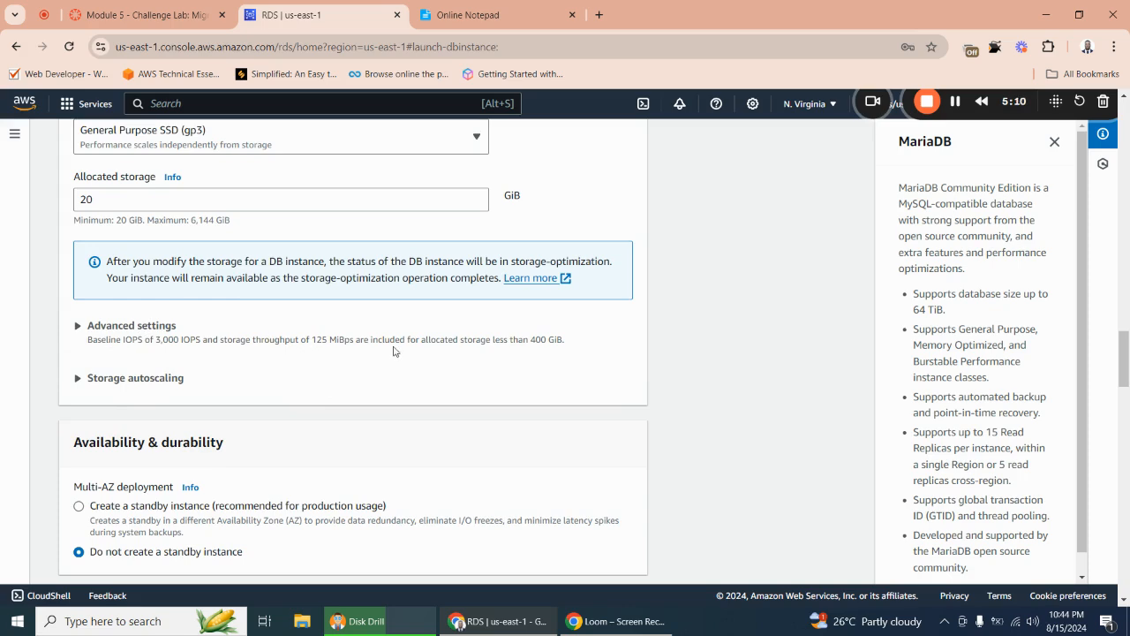
scroll(239, 365, "down", 1)
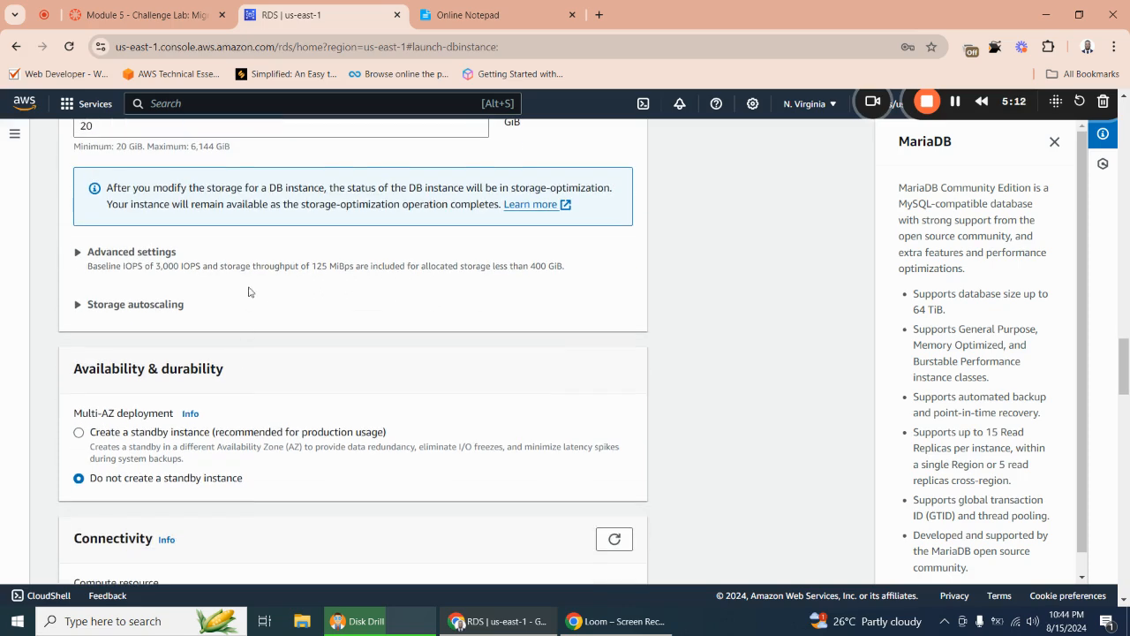
scroll(252, 381, "down", 1)
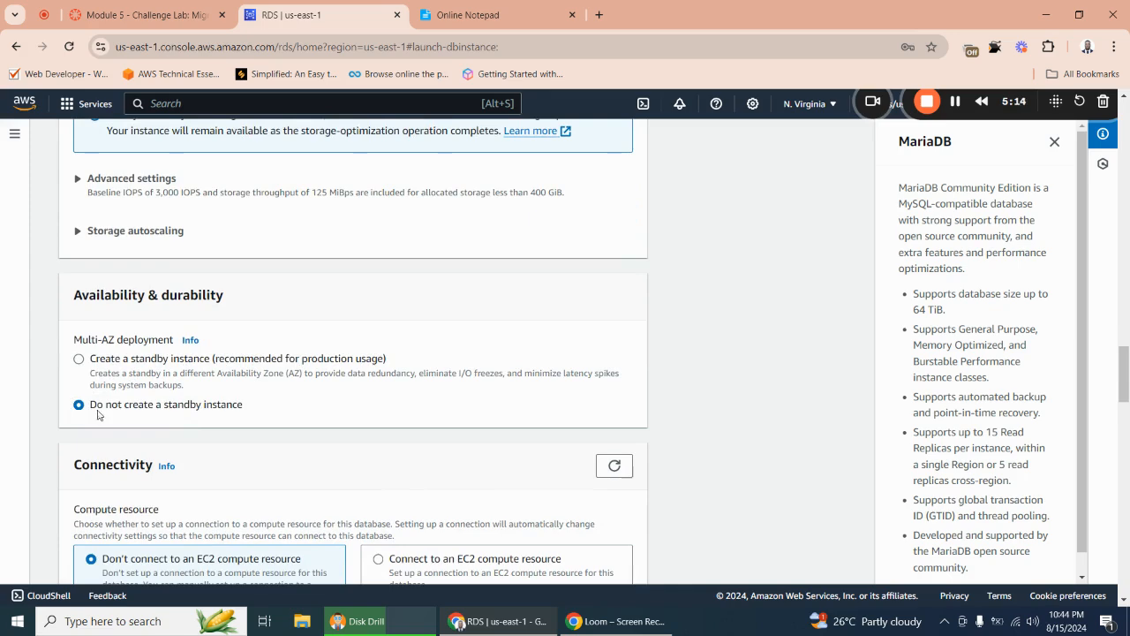
scroll(231, 418, "down", 1)
scroll(231, 418, "down", 4)
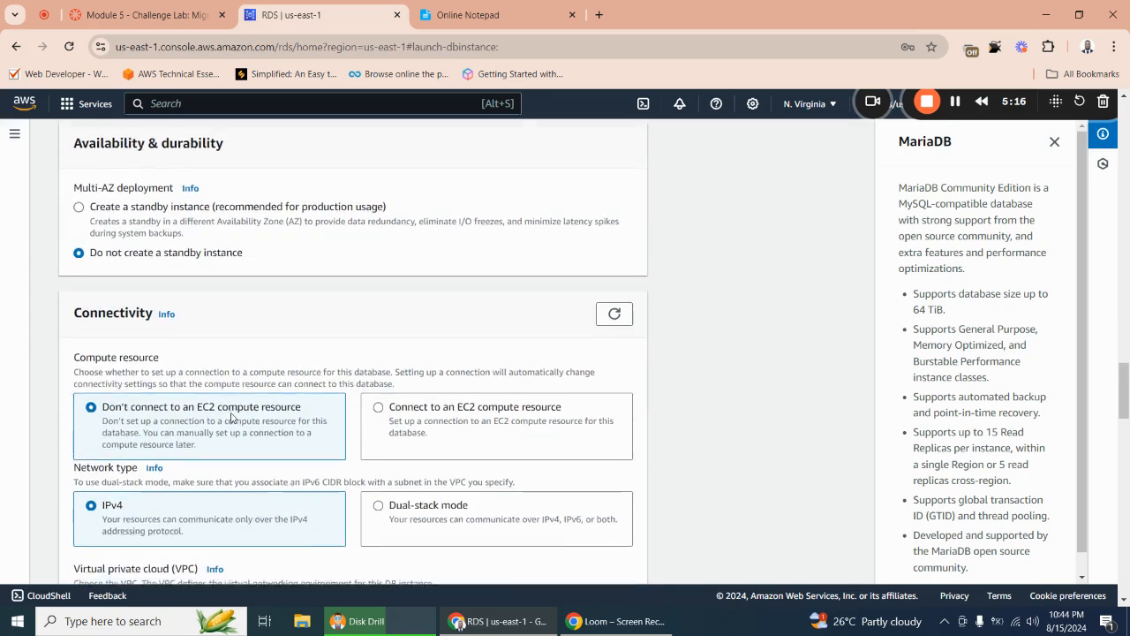
left_click(150, 399)
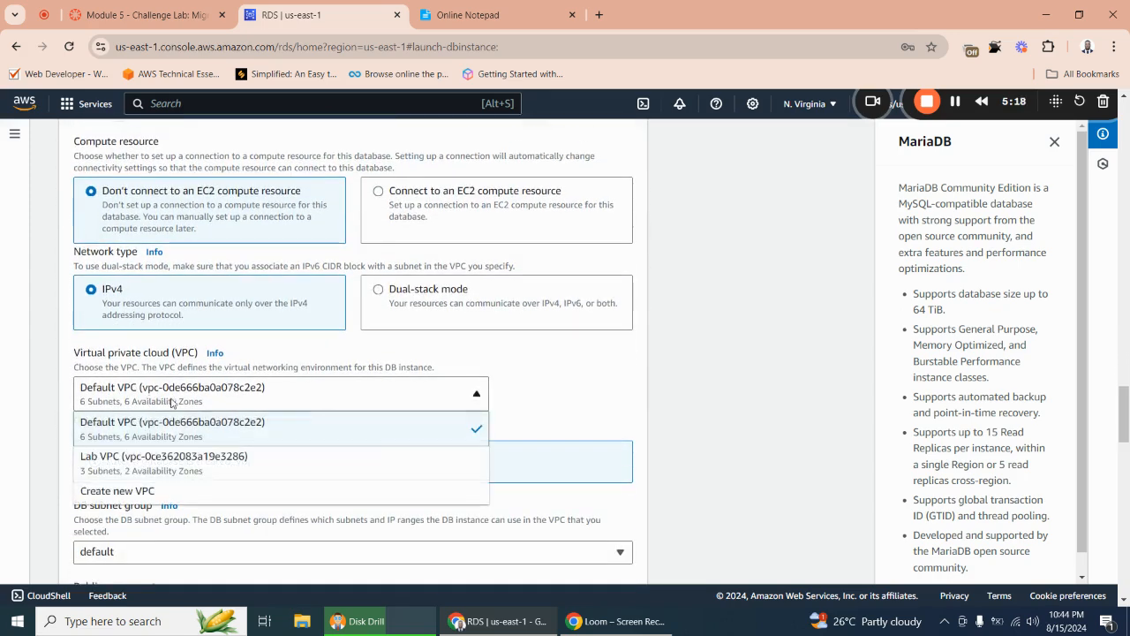
left_click(252, 446)
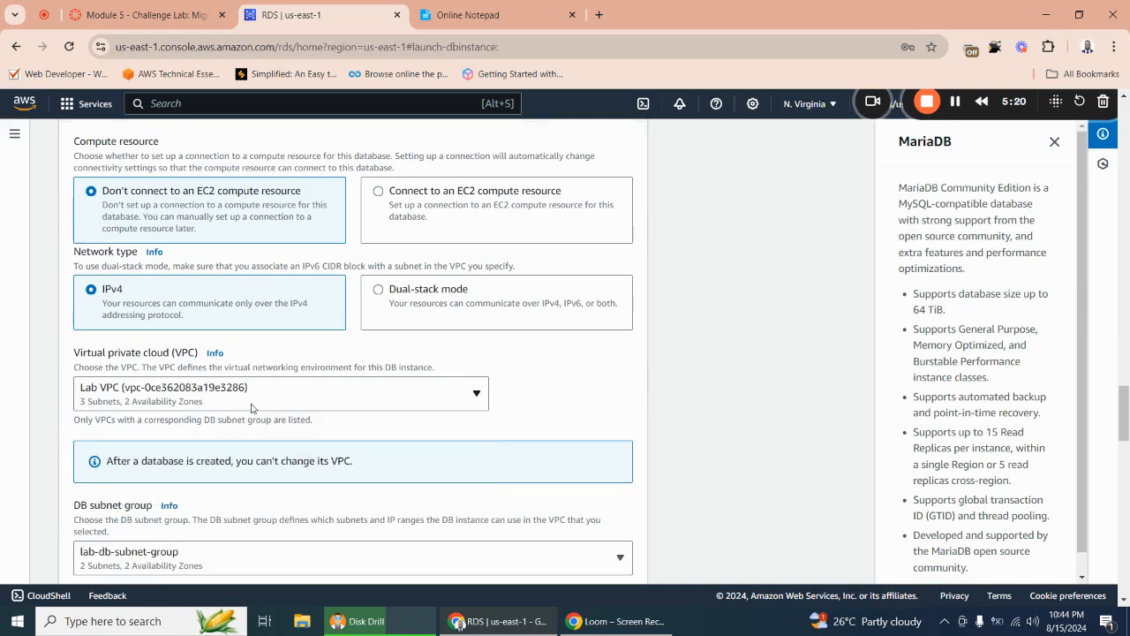
Replace the default VPC security group with dbSG in the existing security groups.
scroll(254, 403, "down", 2)
scroll(238, 404, "down", 15)
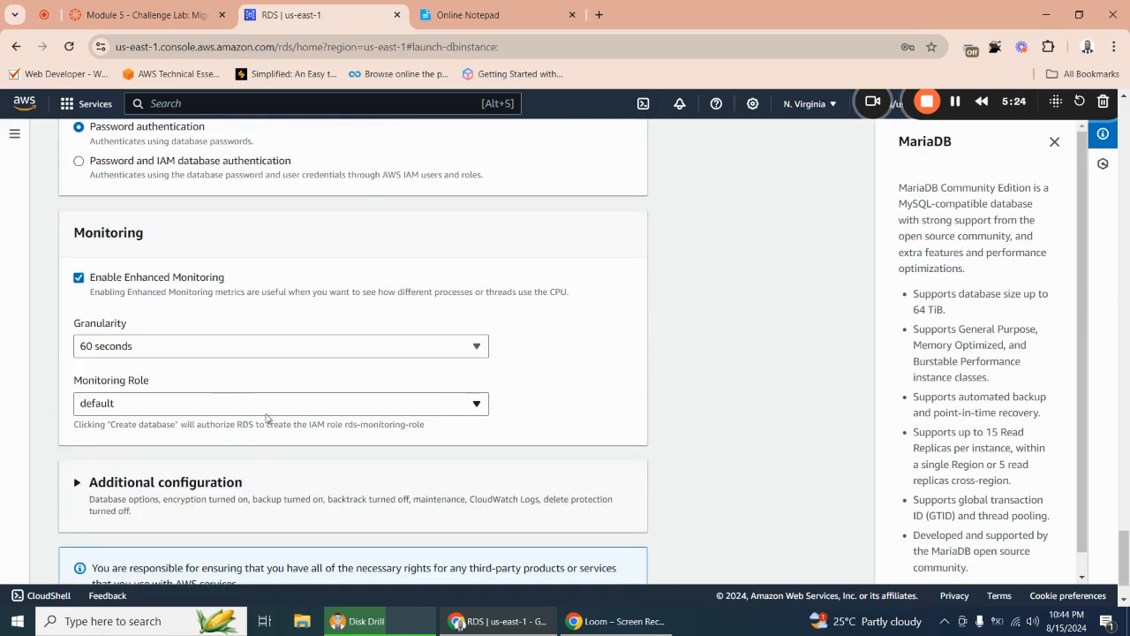
left_click_drag(1124, 552, 1117, 433)
scroll(1117, 433, "down", 3)
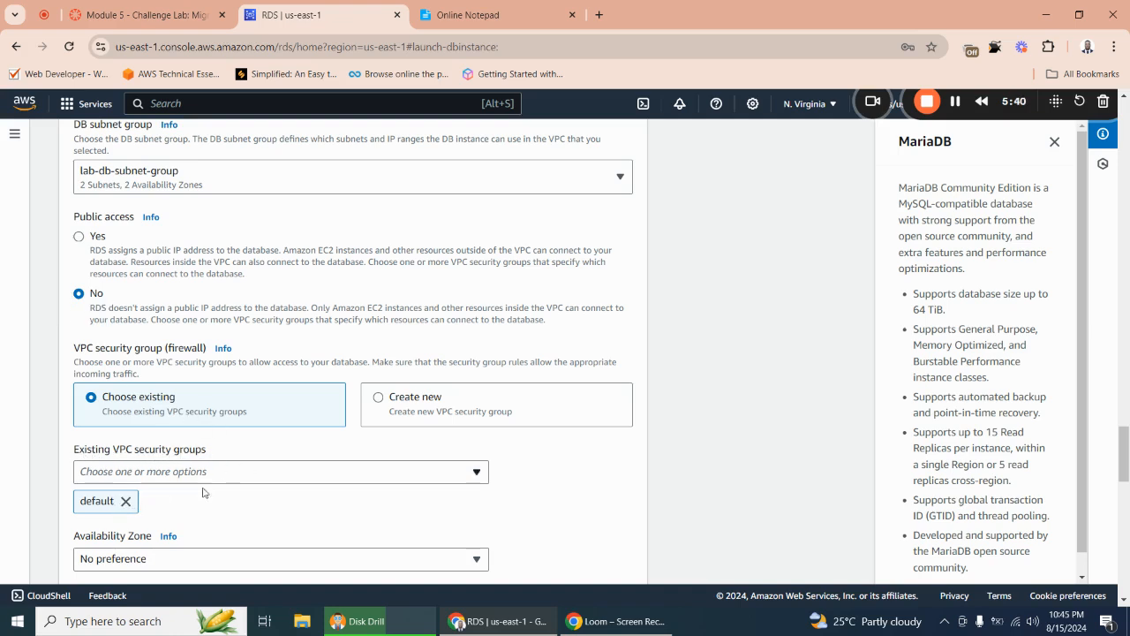
left_click(126, 501)
left_click(130, 474)
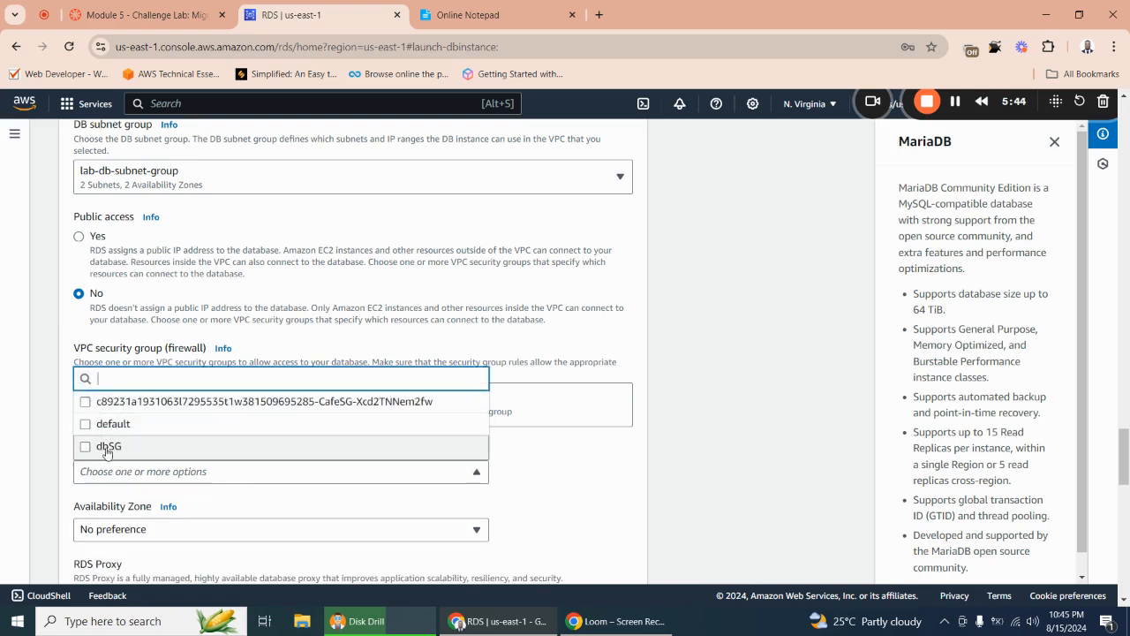
left_click(105, 452)
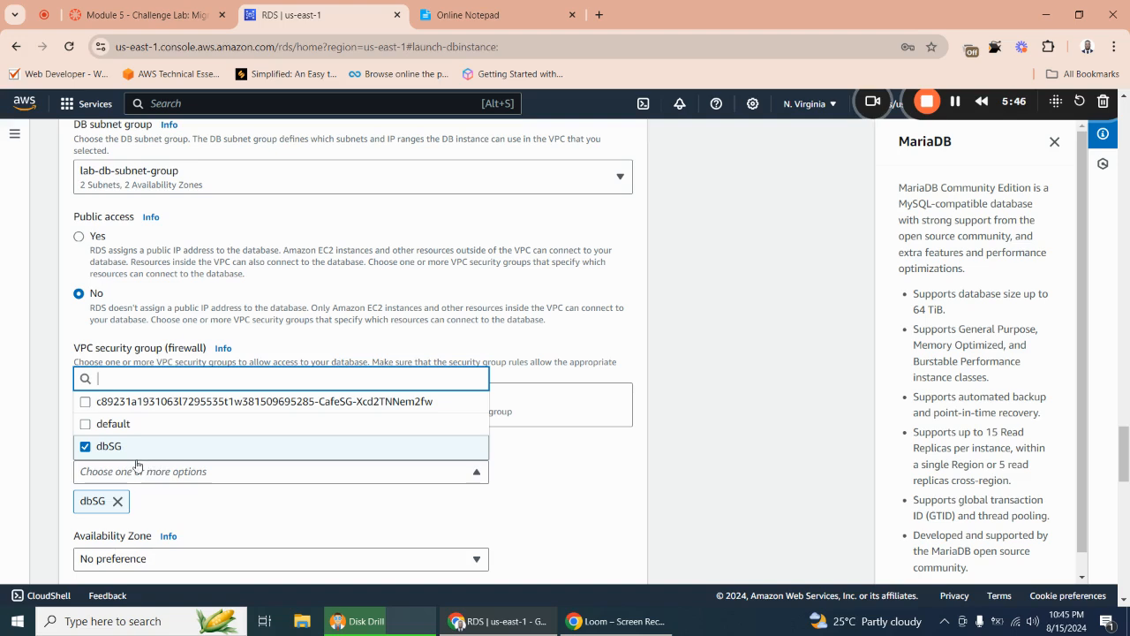
left_click(500, 477)
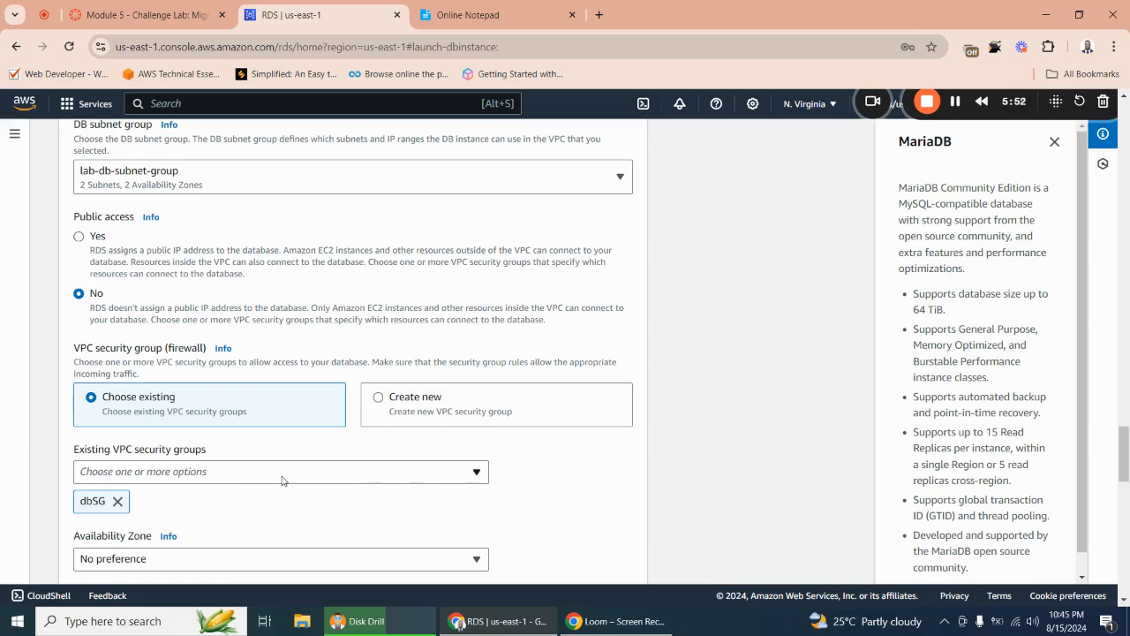
Set the Availability Zone to us-east-1a and turn off Enhanced Monitoring.
scroll(281, 480, "down", 2)
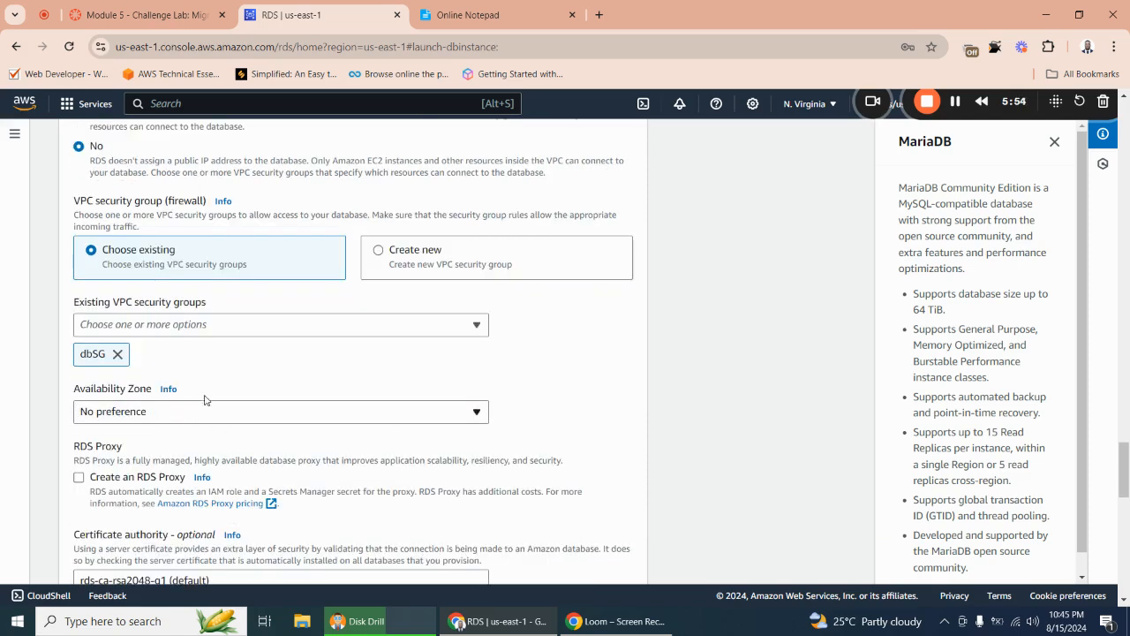
left_click(177, 418)
left_click(189, 457)
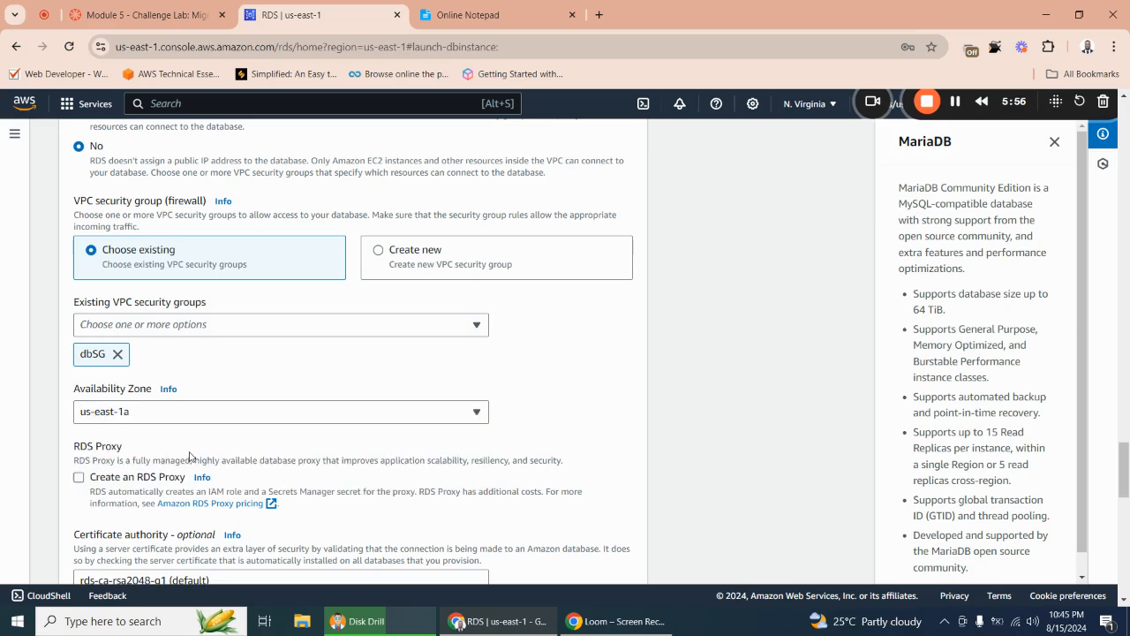
scroll(234, 441, "down", 10)
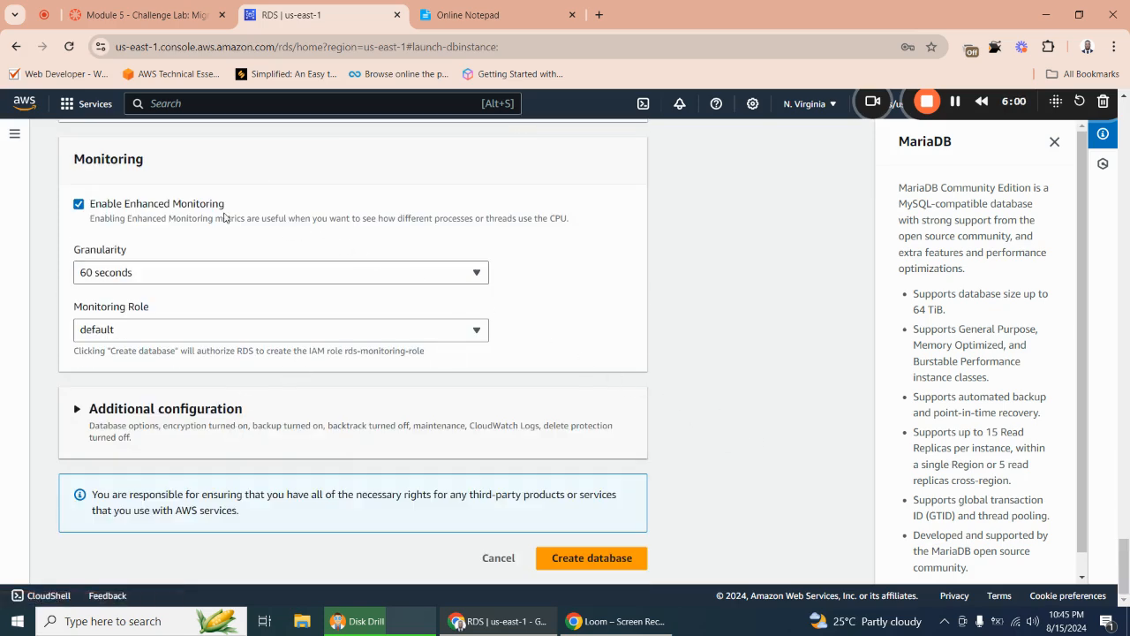
mouse_move(1125, 575)
left_mouse_down()
mouse_move(1123, 484)
mouse_move(1127, 574)
left_mouse_up()
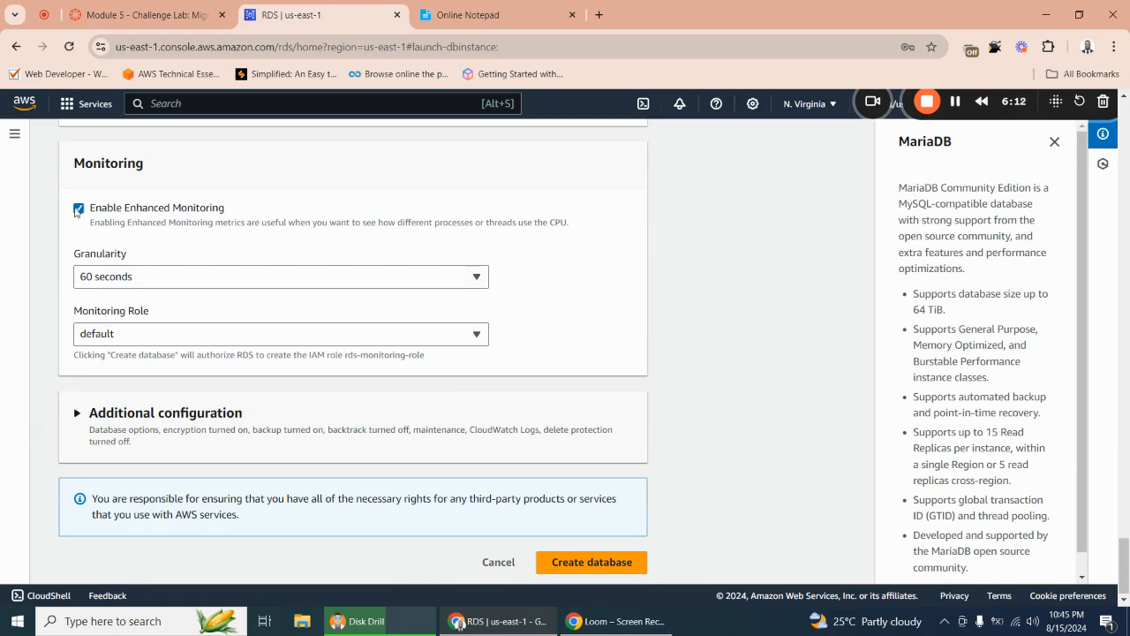
left_click(77, 209)
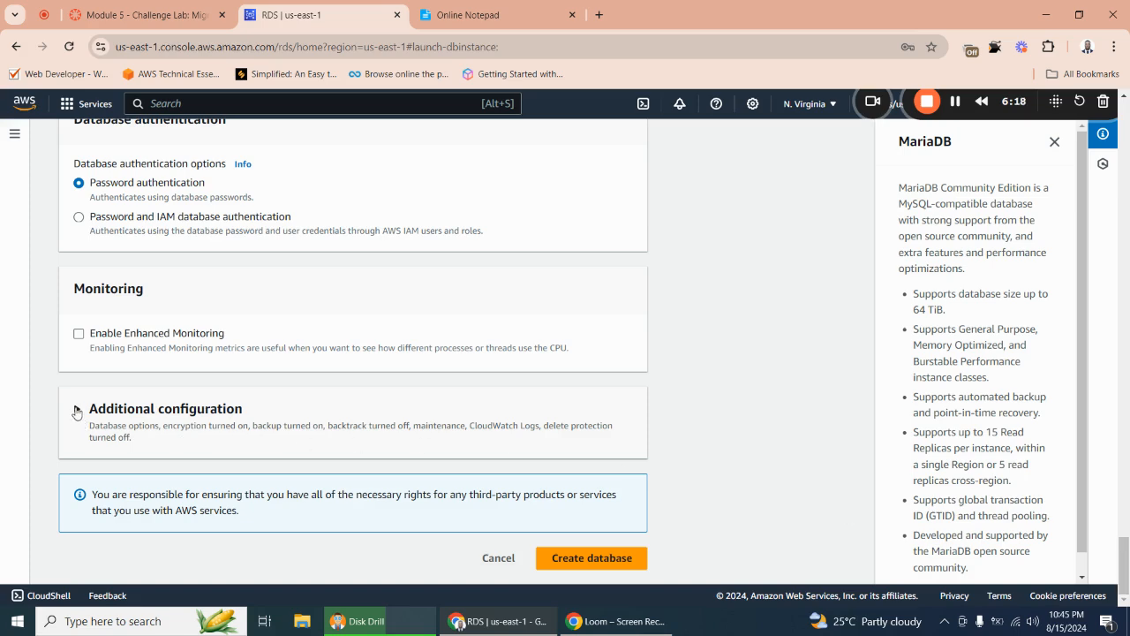
Review the database, backup, maintenance and deletion protection options in the additional configuration, and collapse the section again.
left_click(77, 410)
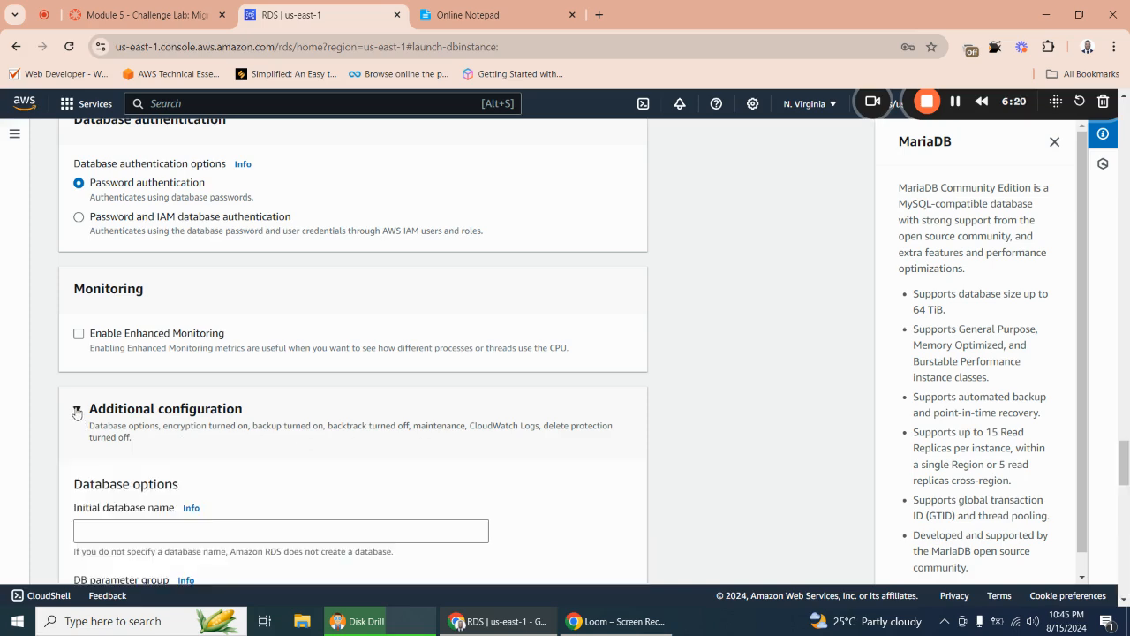
scroll(77, 410, "down", 3)
scroll(113, 406, "down", 9)
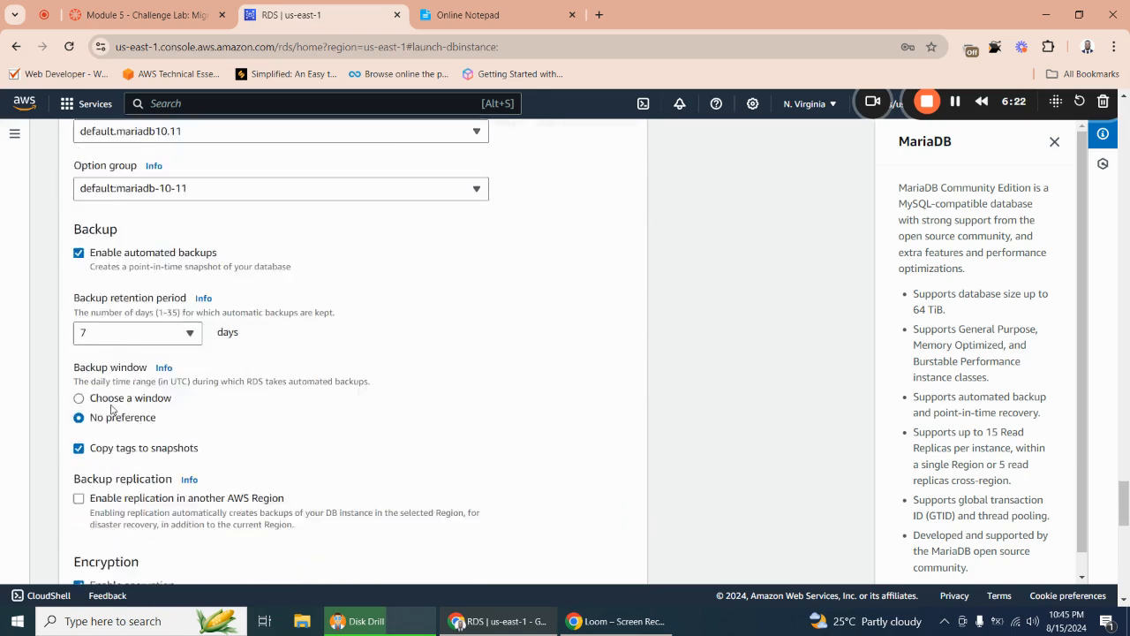
scroll(113, 409, "down", 3)
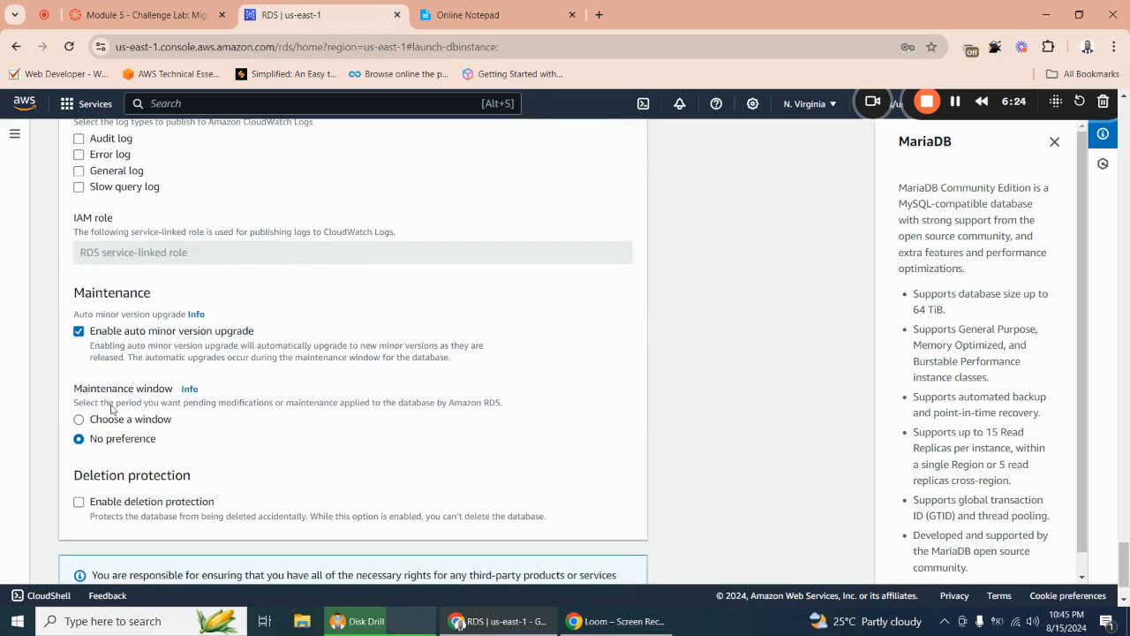
scroll(113, 409, "up", 1)
scroll(113, 409, "up", 10)
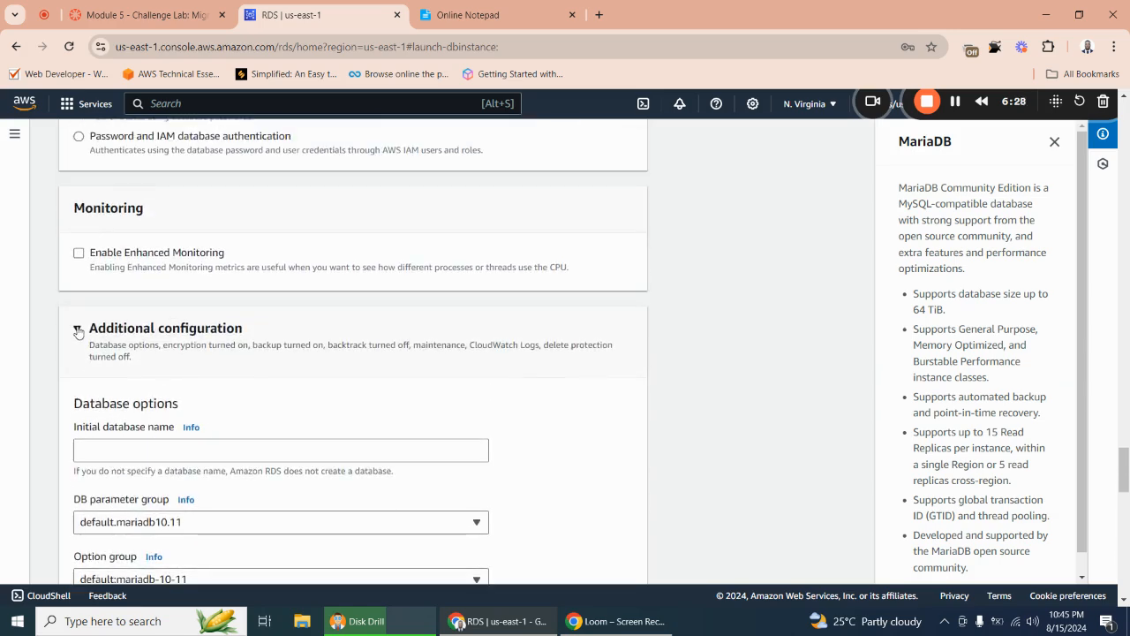
left_click(76, 327)
Create the database with the configured settings and dismiss the browser's password warning.
left_click(601, 558)
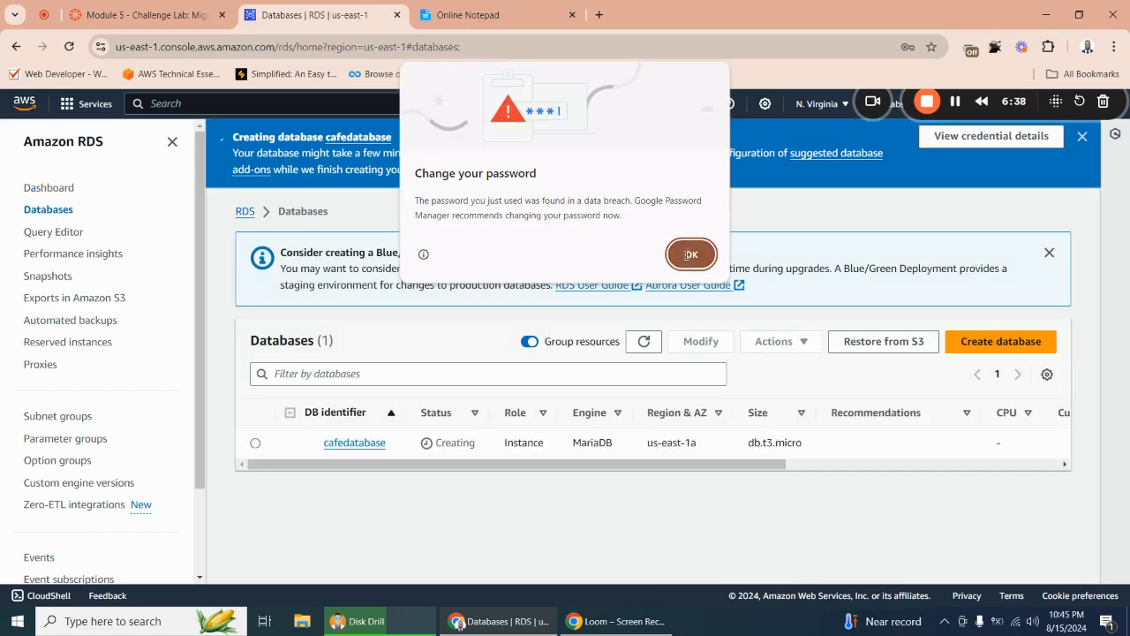
left_click(690, 254)
left_click(127, 26)
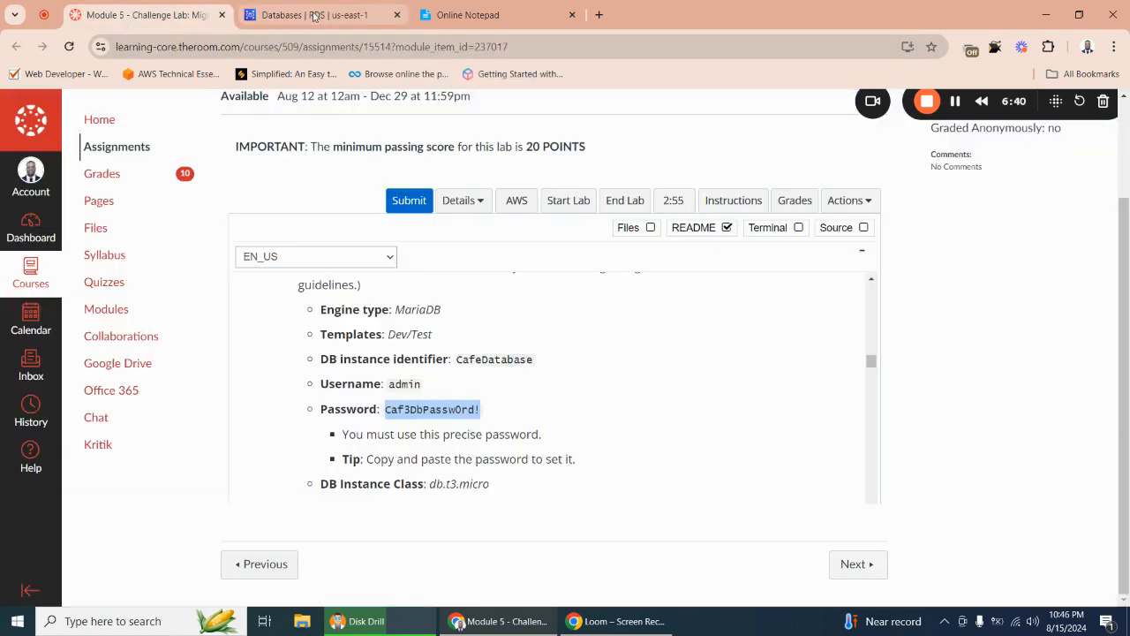
left_click(314, 16)
key("Escape")
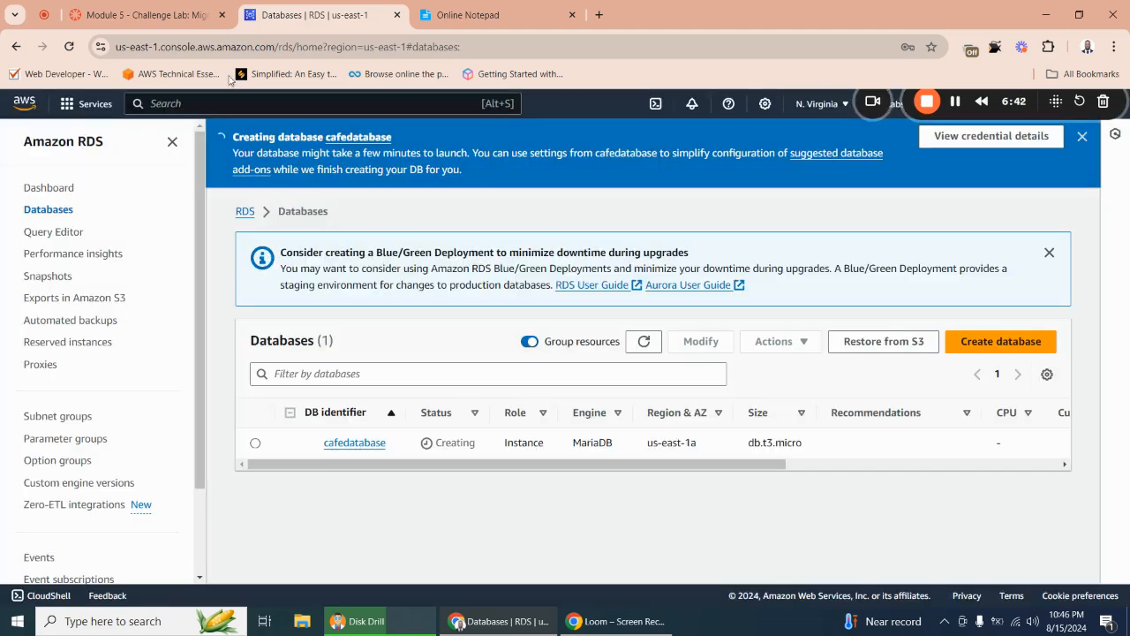
Read the lab README's remaining database creation notes and the Task 2 instructions for testing the café application.
left_click(157, 19)
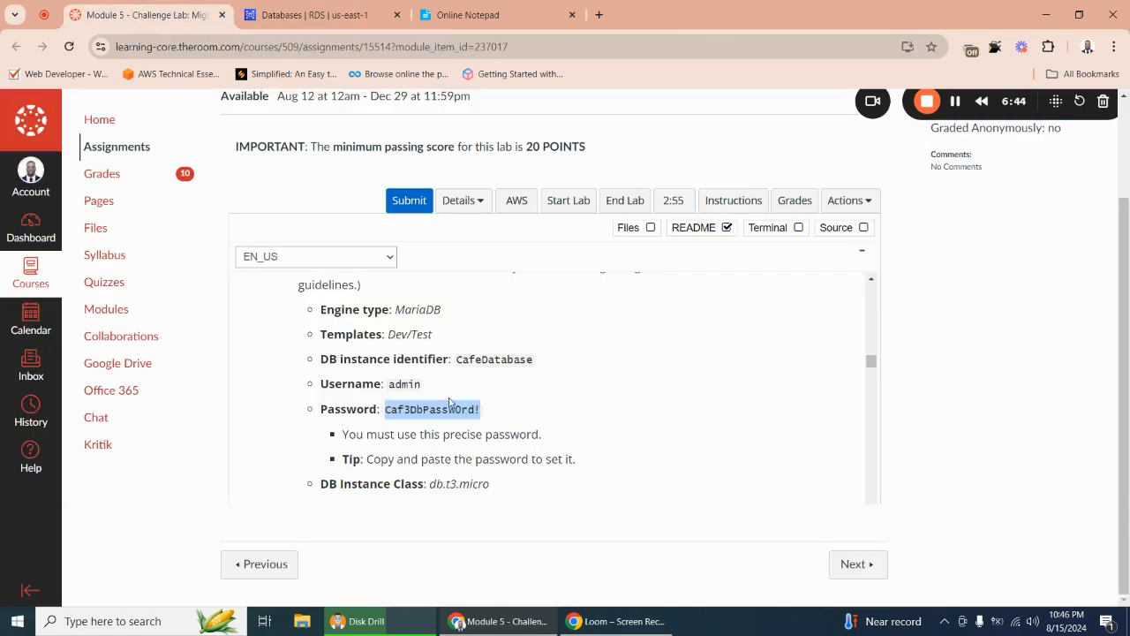
scroll(448, 404, "down", 5)
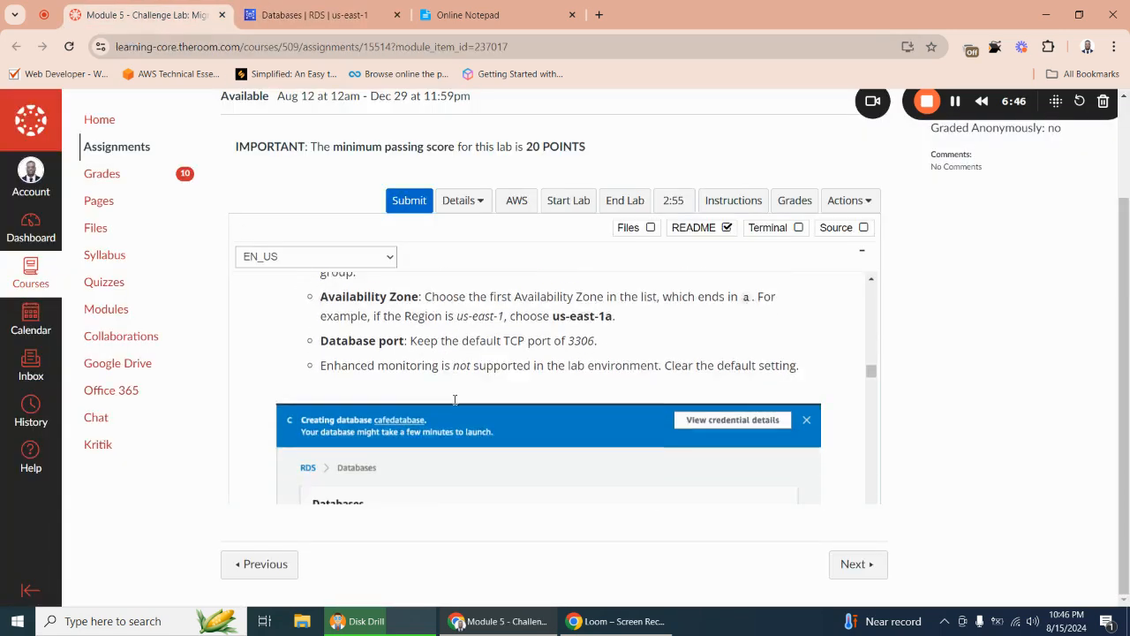
scroll(455, 402, "down", 3)
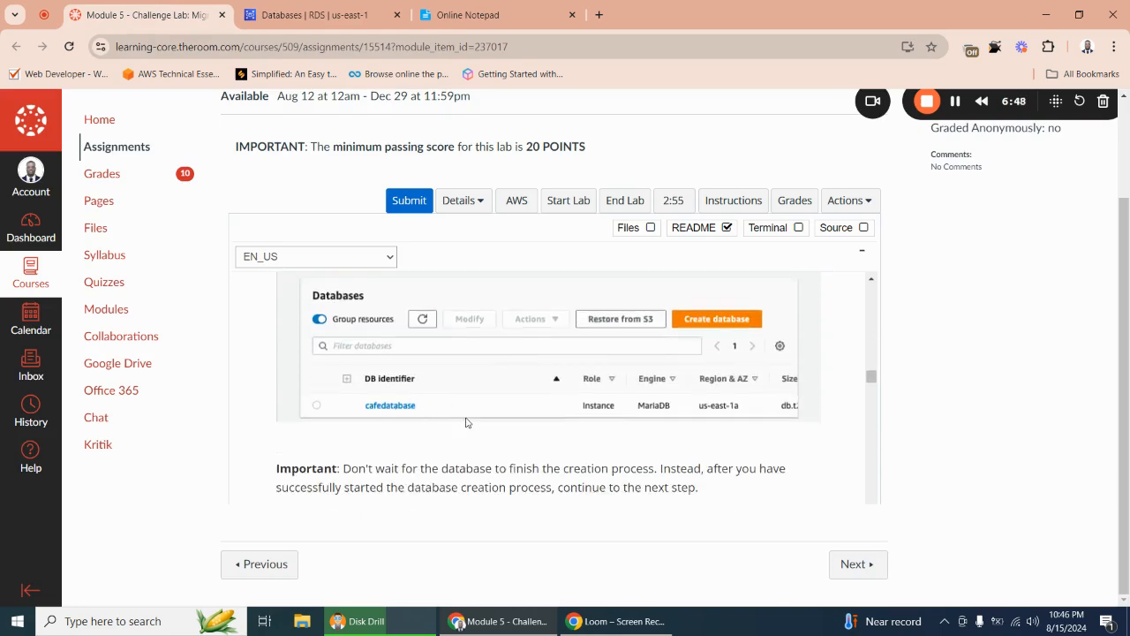
scroll(468, 432, "down", 1)
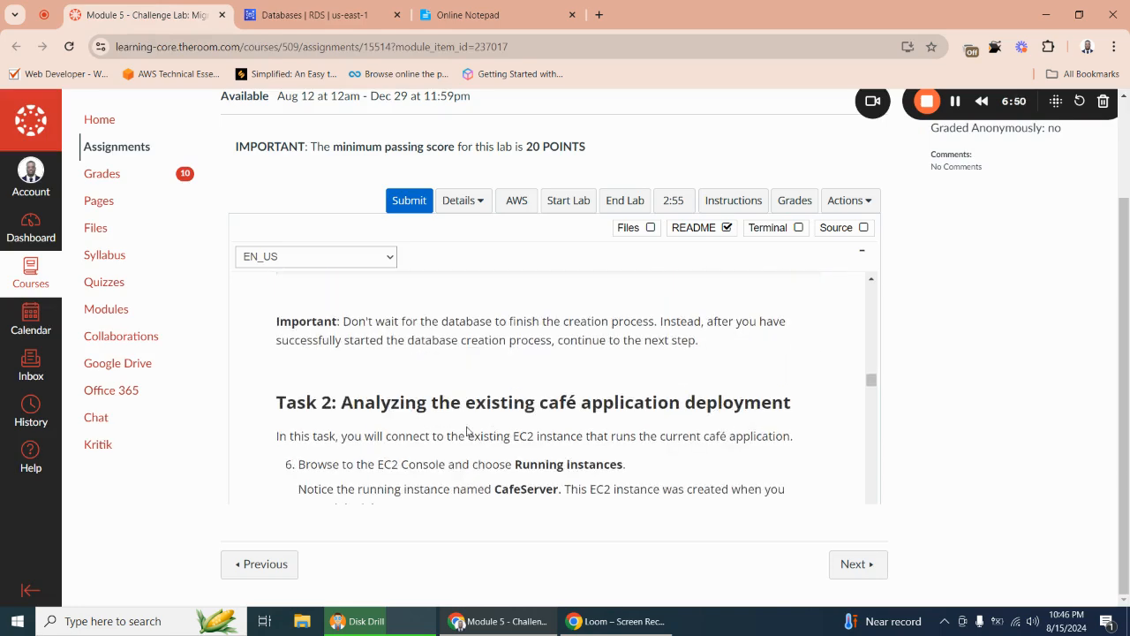
scroll(438, 420, "down", 5)
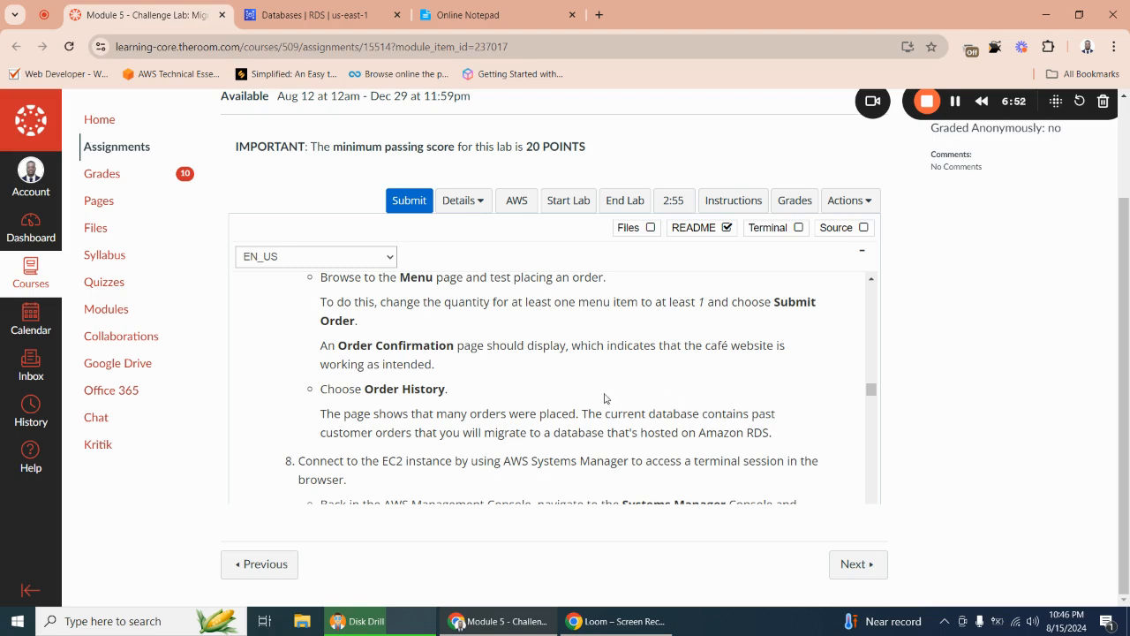
scroll(596, 398, "up", 2)
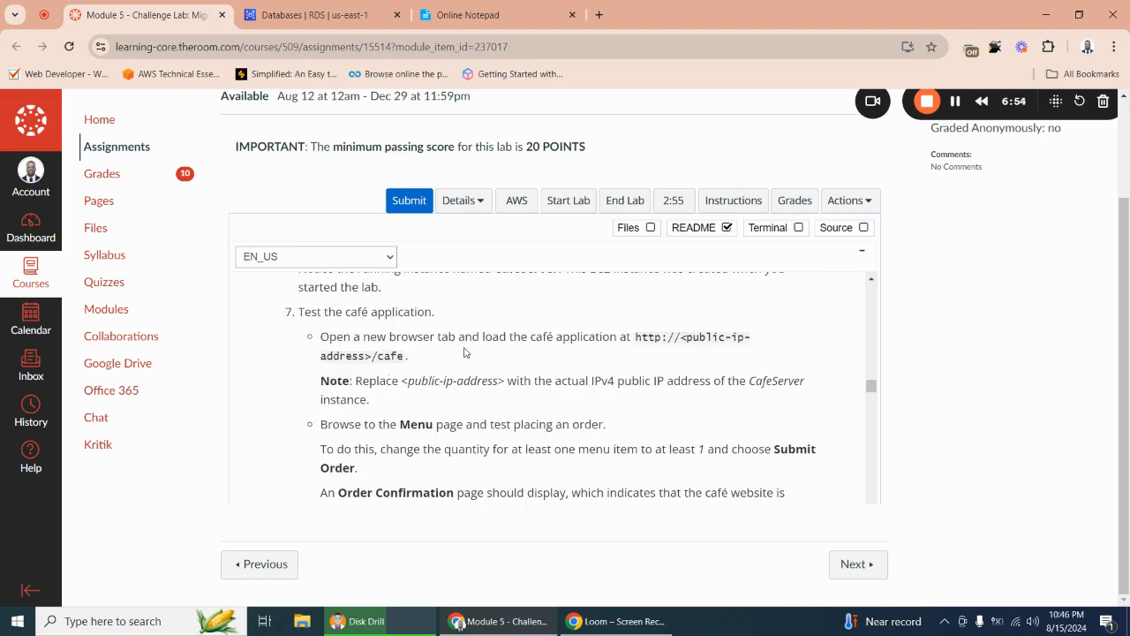
Open the AWS Console Home in a separate browser tab, keeping the RDS databases page open.
scroll(459, 353, "up", 1)
left_click(318, 15)
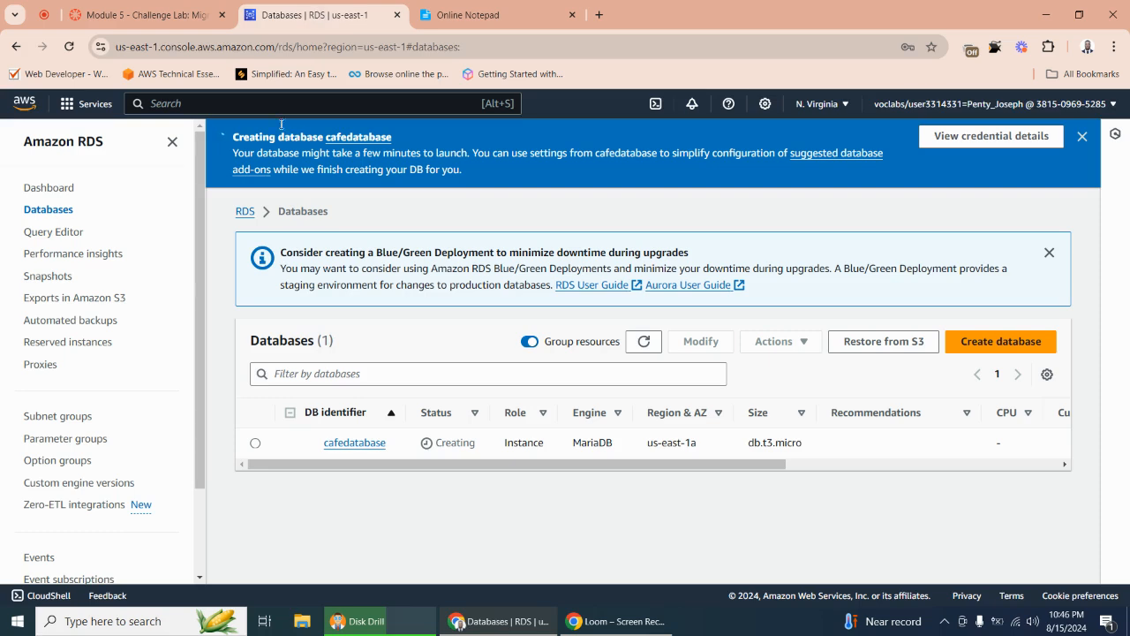
right_click(84, 108)
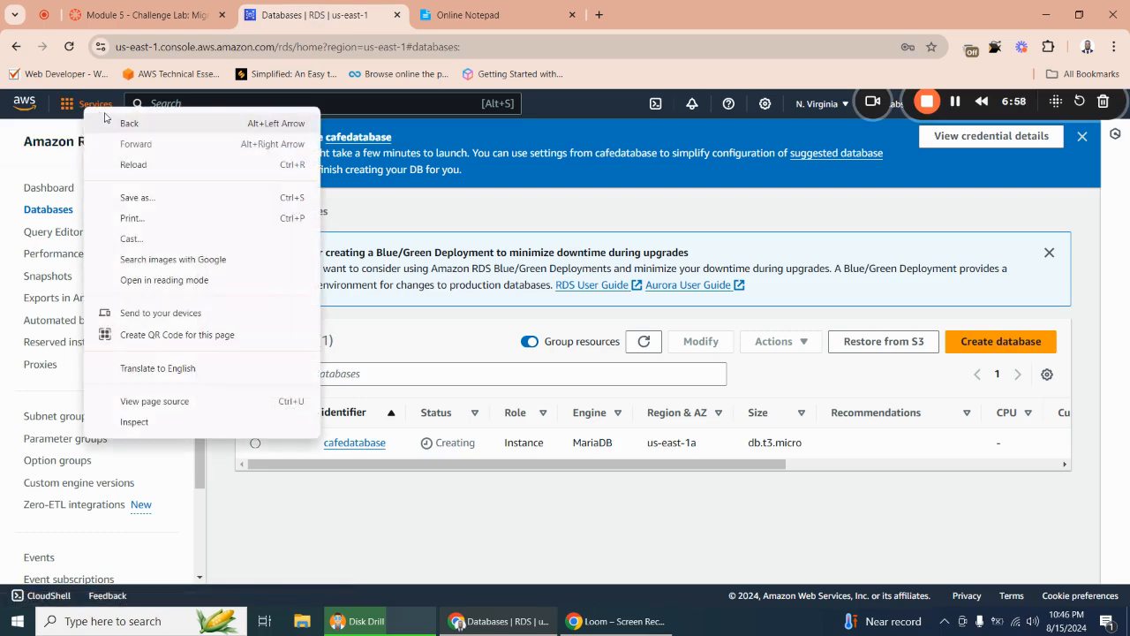
right_click(324, 14)
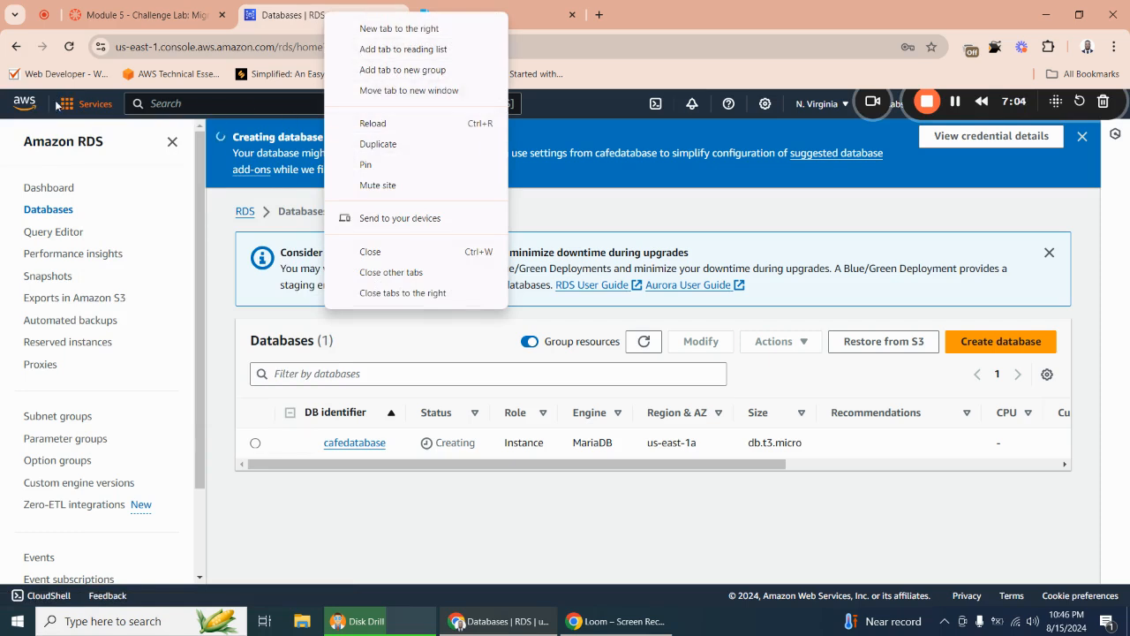
right_click(85, 107)
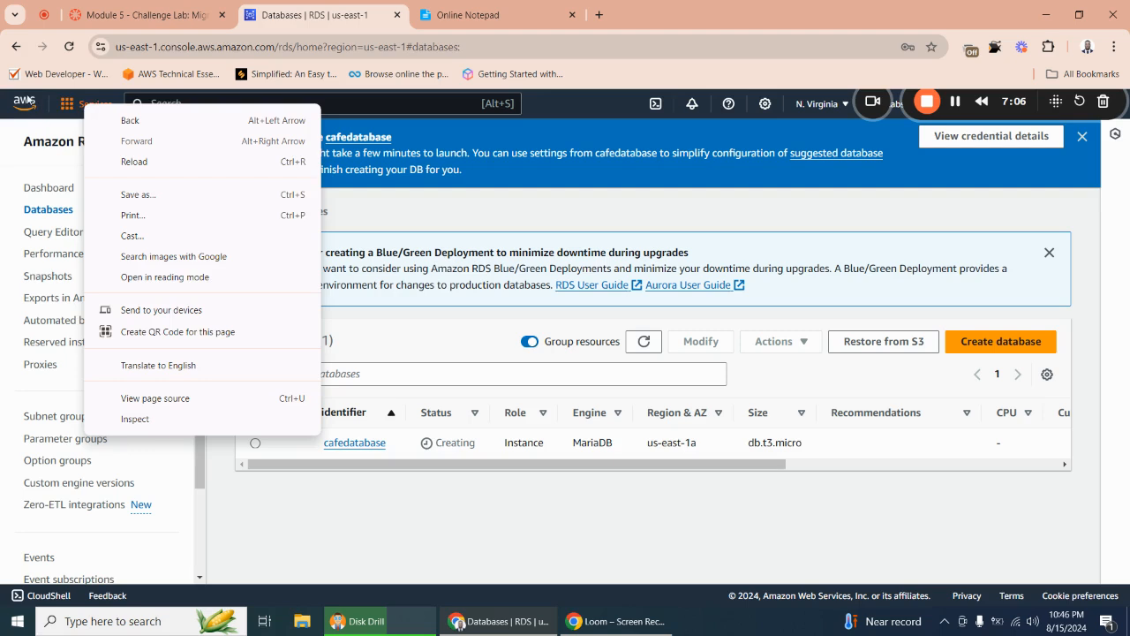
right_click(27, 104)
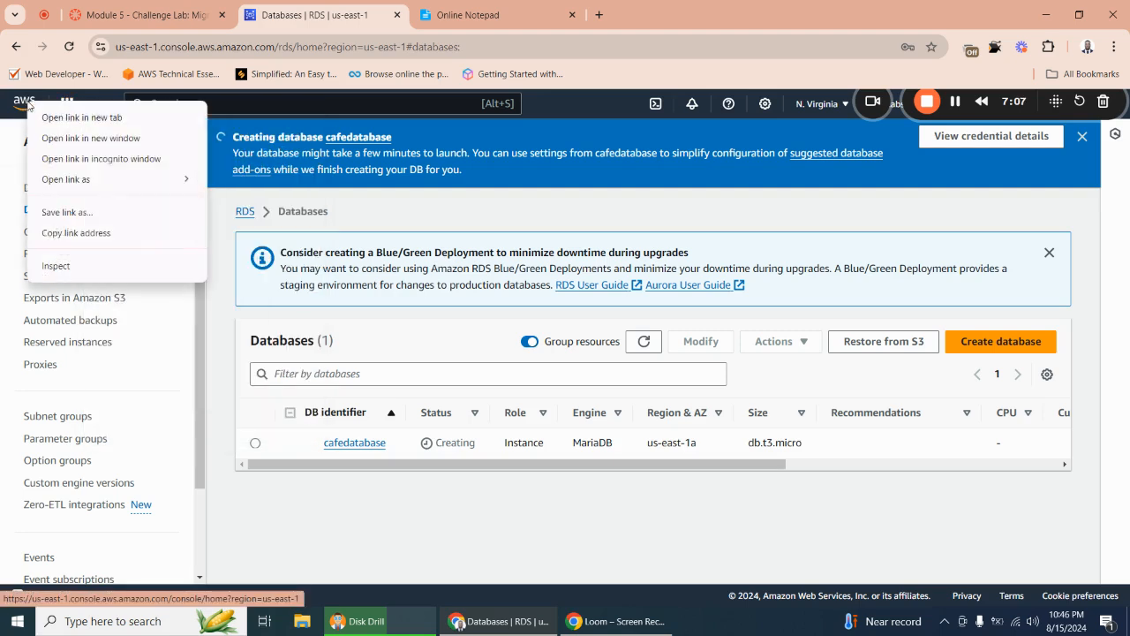
left_click(81, 117)
left_click(490, 15)
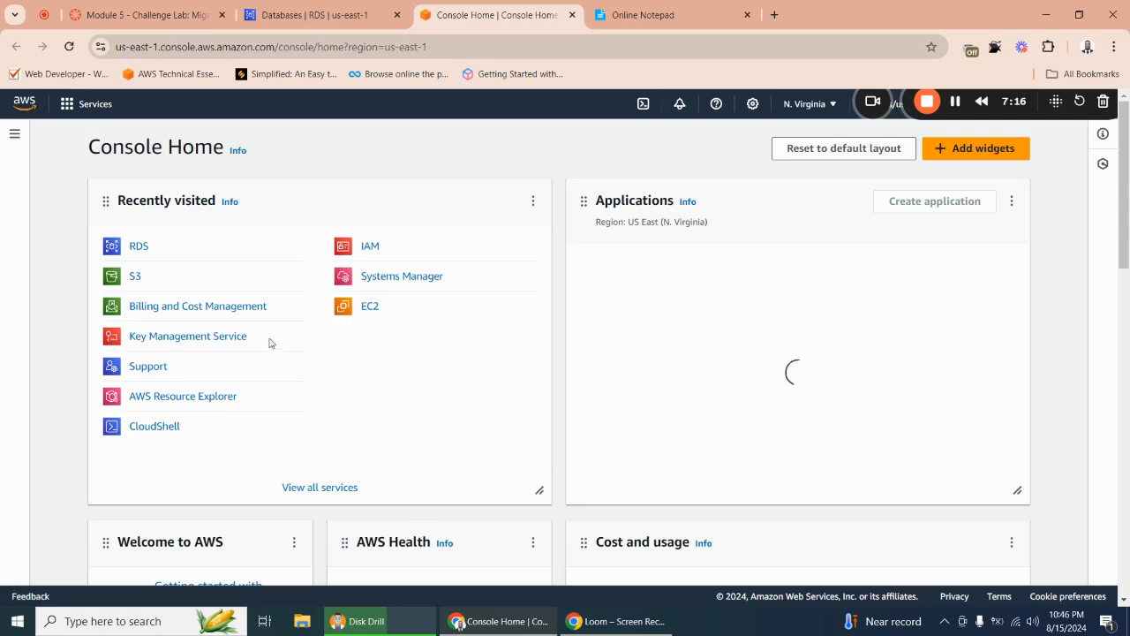
Recheck the Task 2 instructions in the lab README and open the EC2 service by searching the console for ec2.
left_click(305, 26)
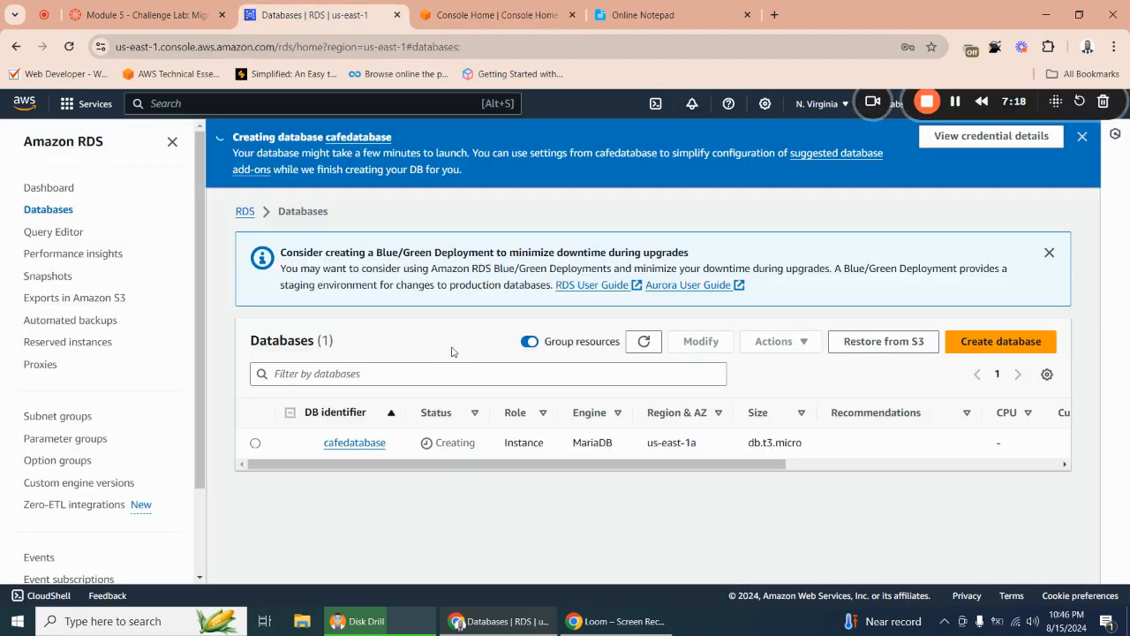
left_click(144, 15)
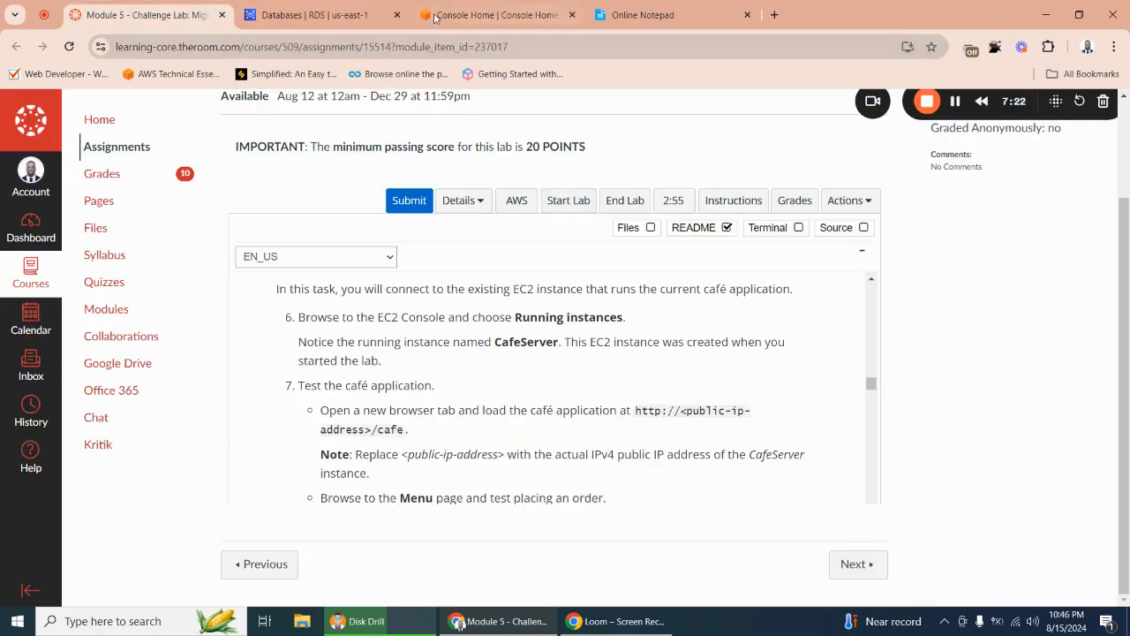
left_click(483, 13)
left_click(210, 104)
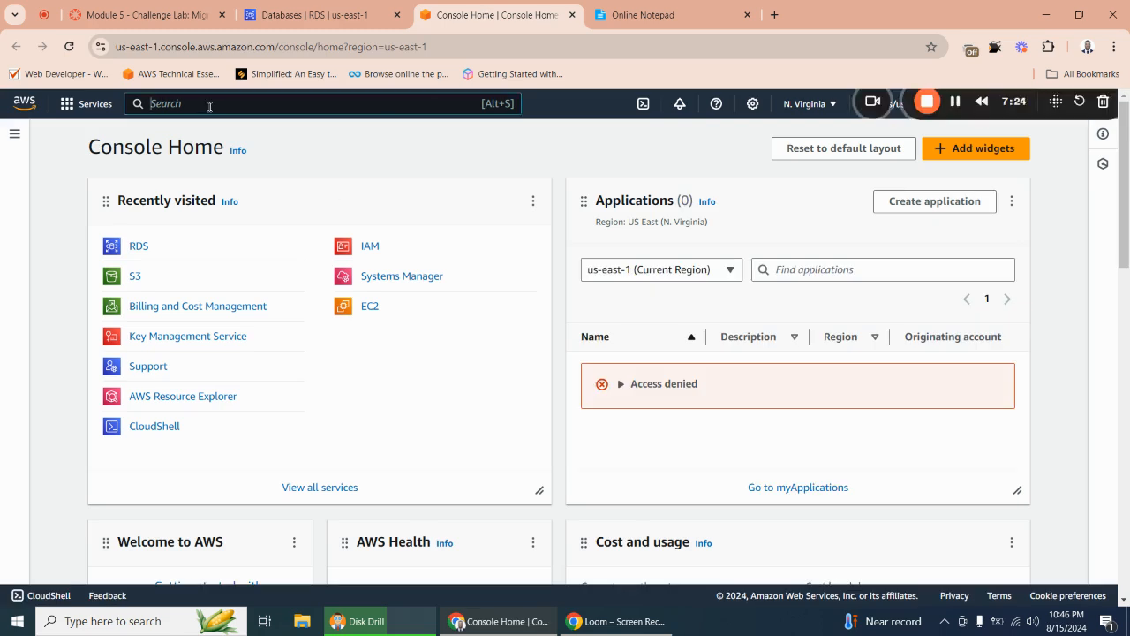
type("ec2")
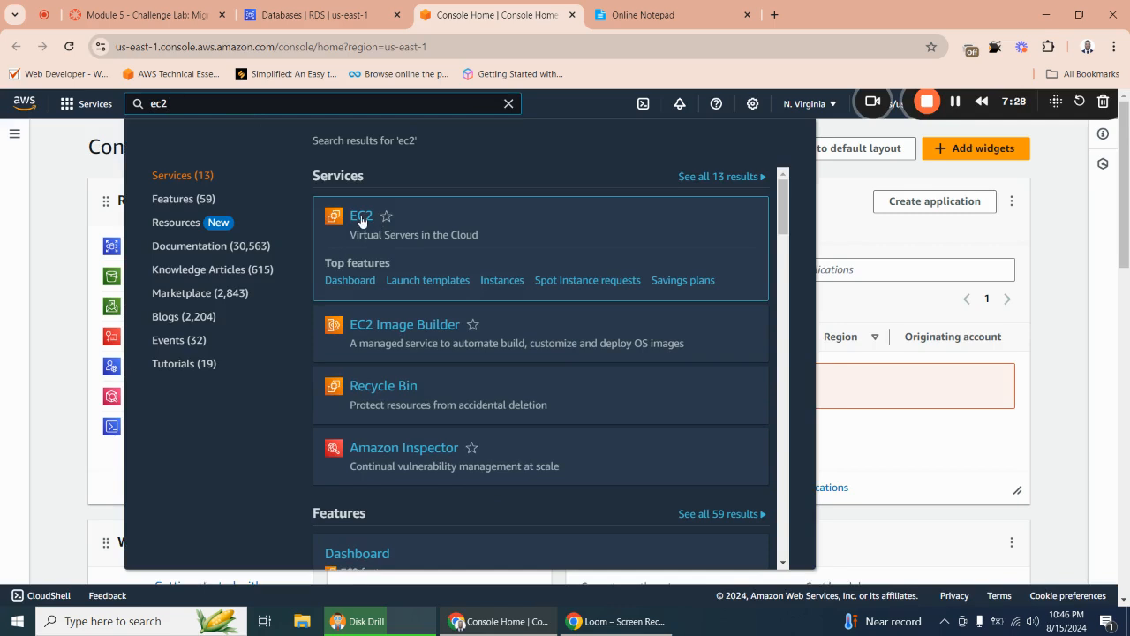
left_click(361, 217)
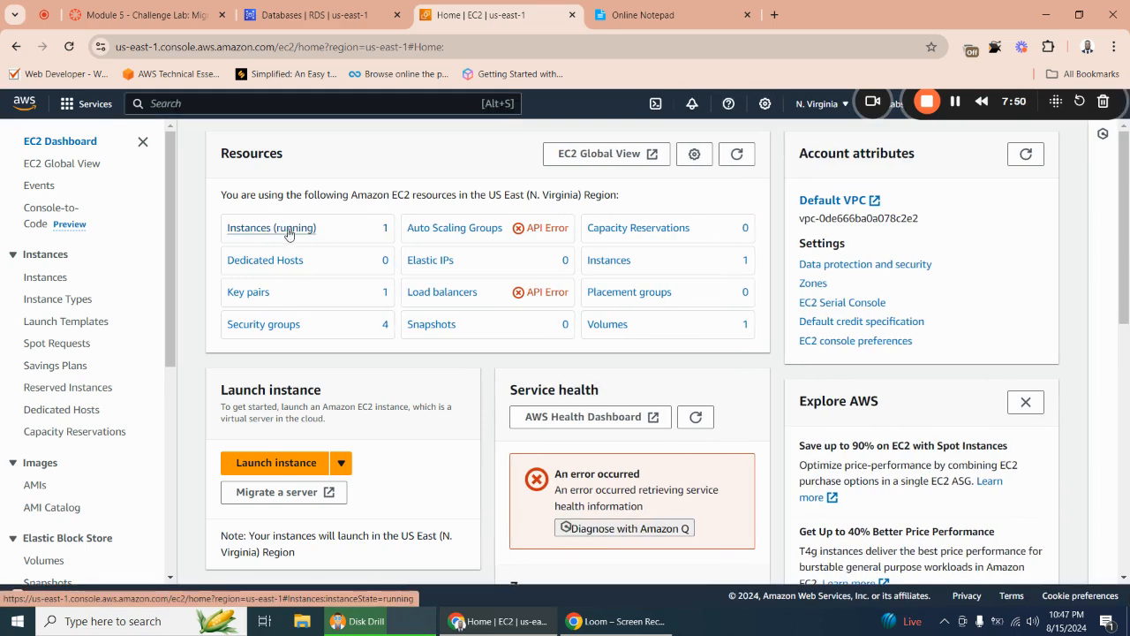
List the running EC2 instances, open the CafeServer instance's summary and copy its public IPv4 address.
left_click(297, 234)
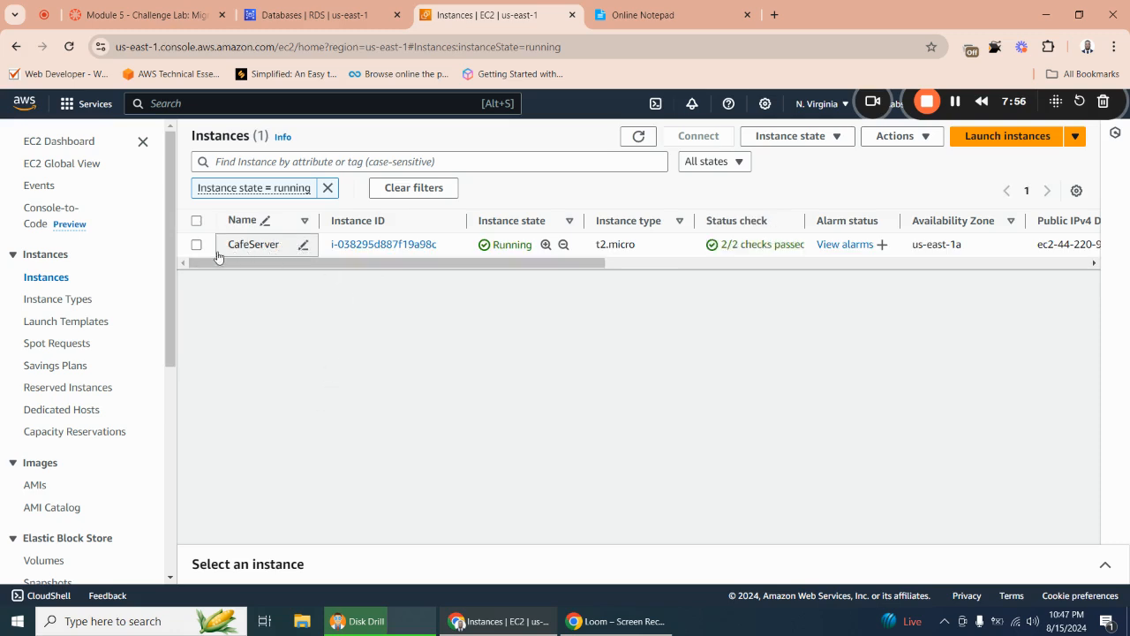
left_click(247, 253)
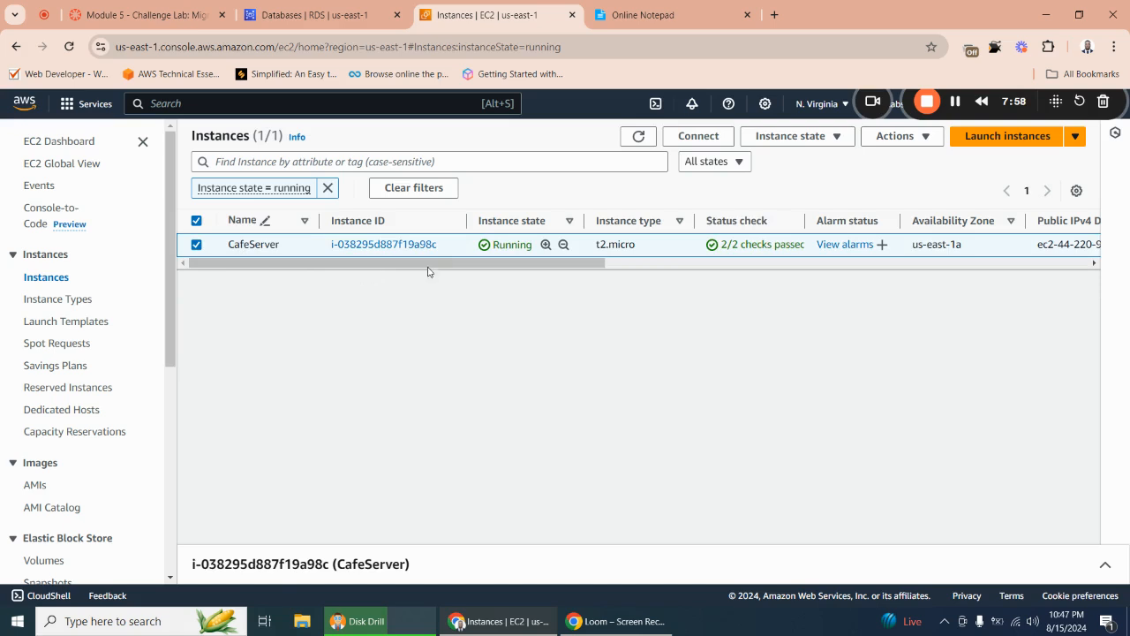
left_click(377, 248)
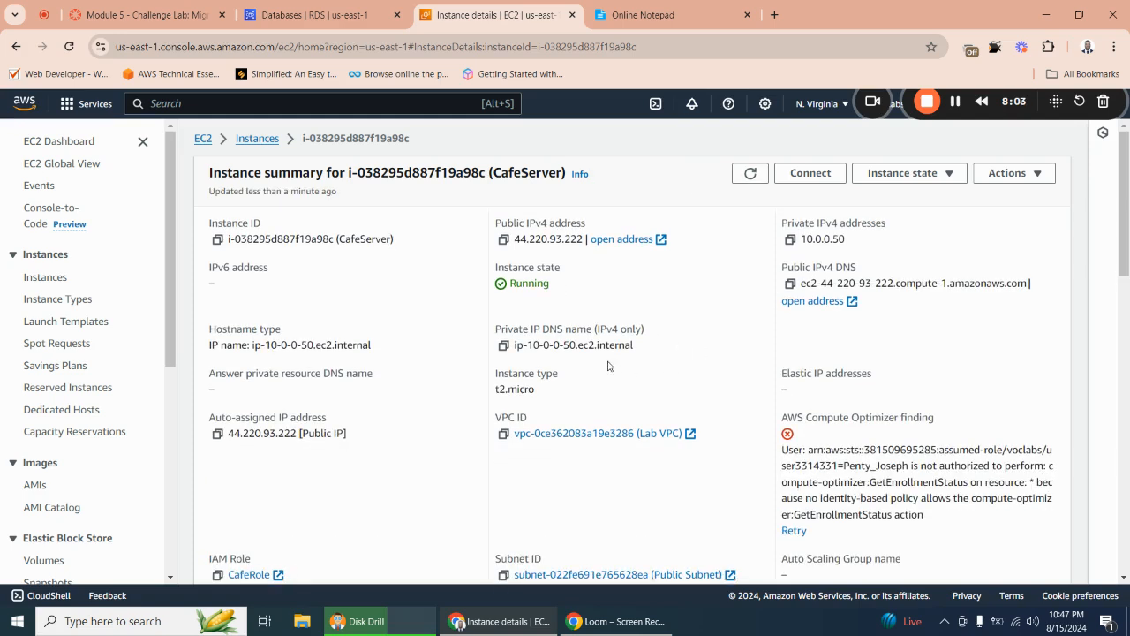
left_click(504, 240)
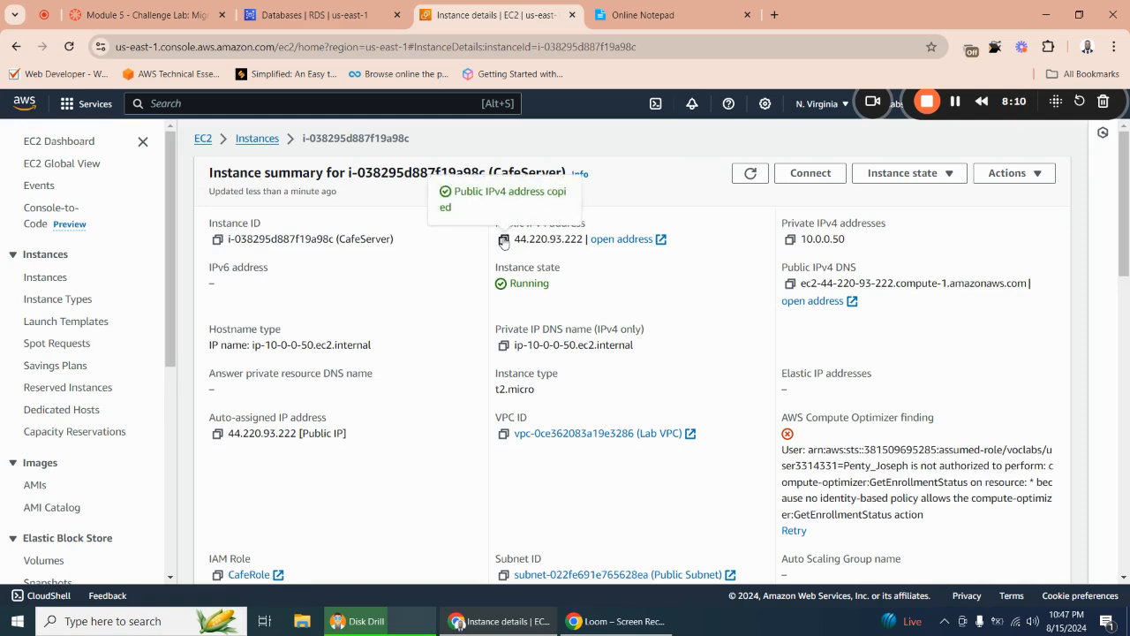
Try to load the CafeServer's public IP address 44.220.93.222 in a new browser tab and reload it.
left_click(775, 15)
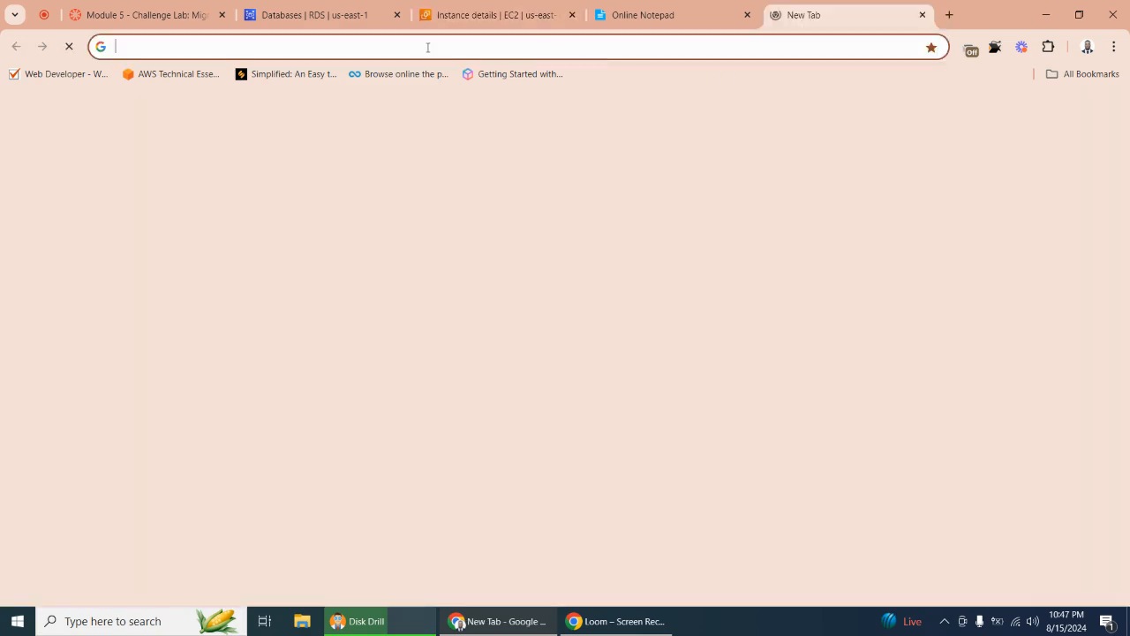
right_click(388, 47)
left_click(460, 189)
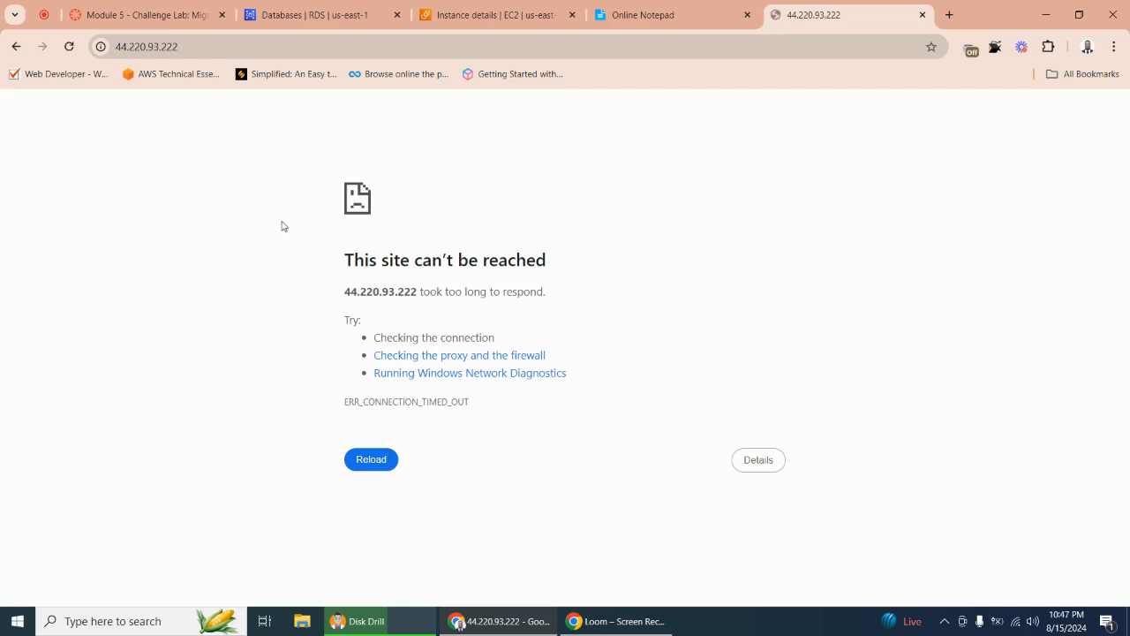
key("F5")
left_click(193, 49)
left_click(193, 49)
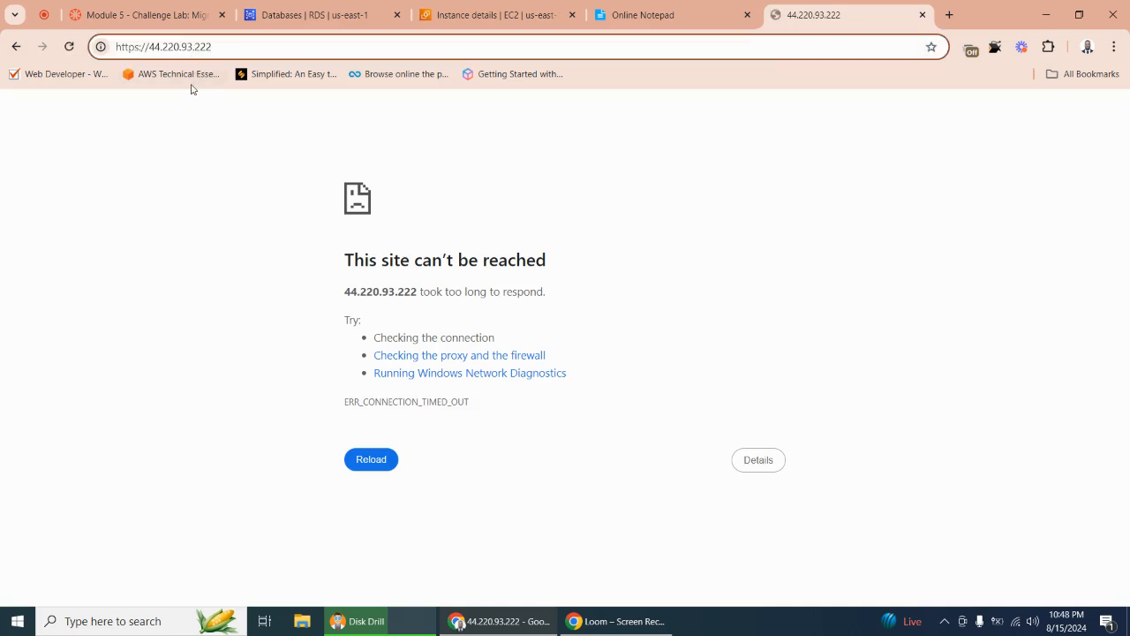
left_click(375, 464)
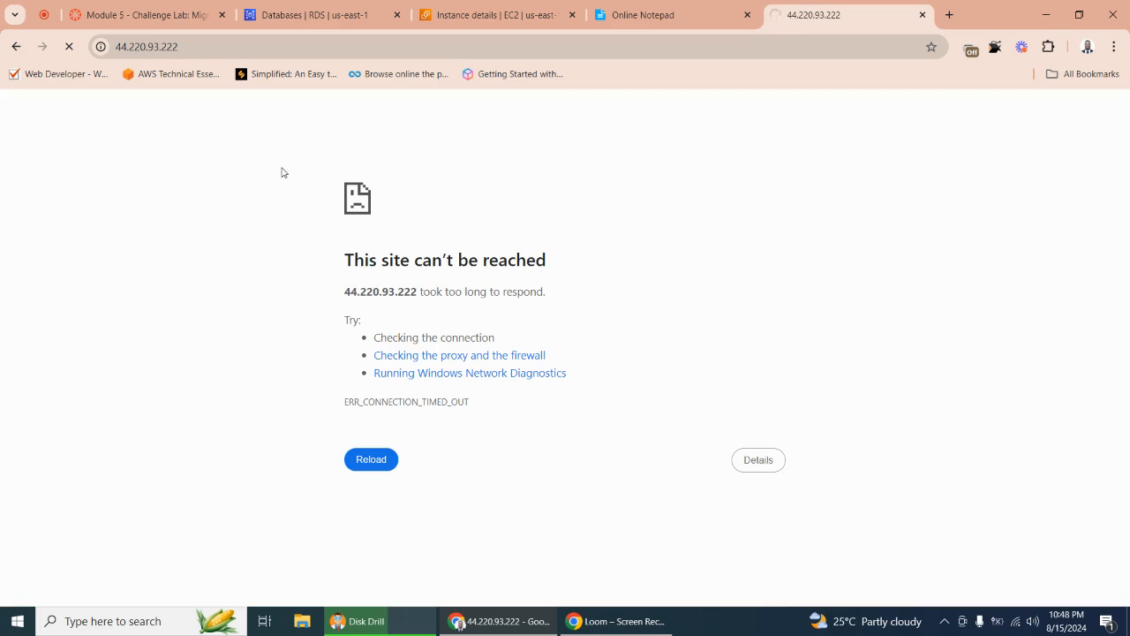
left_click(193, 46)
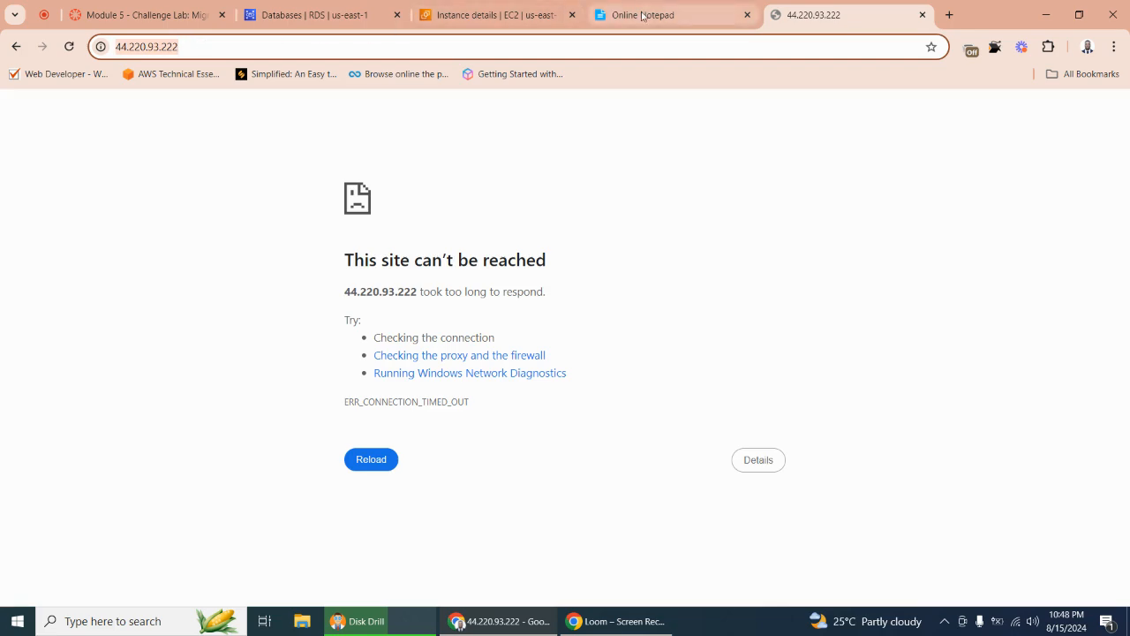
Refresh the CafeServer instance summary and copy its public IPv4 address again.
left_click(633, 15)
left_click(581, 15)
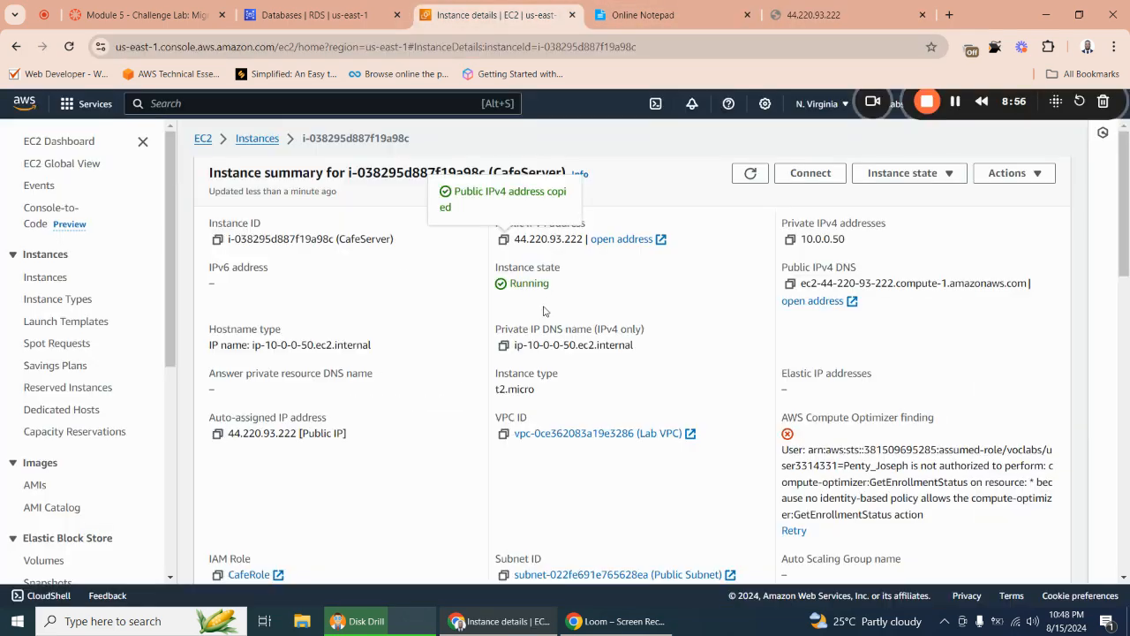
left_click(751, 173)
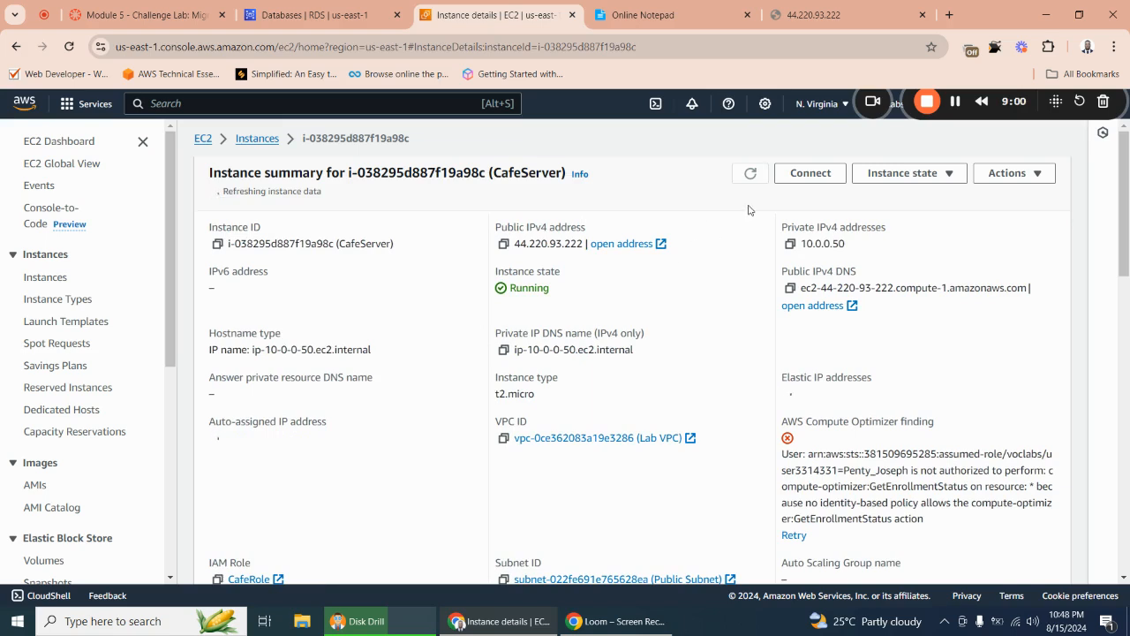
left_click(764, 174)
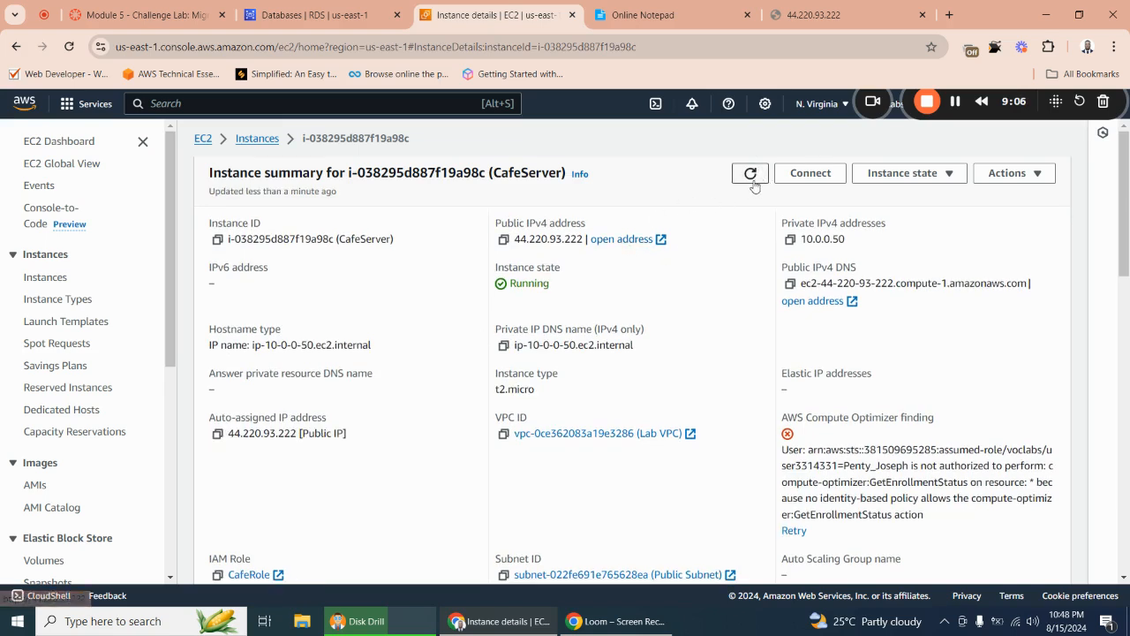
left_click(503, 240)
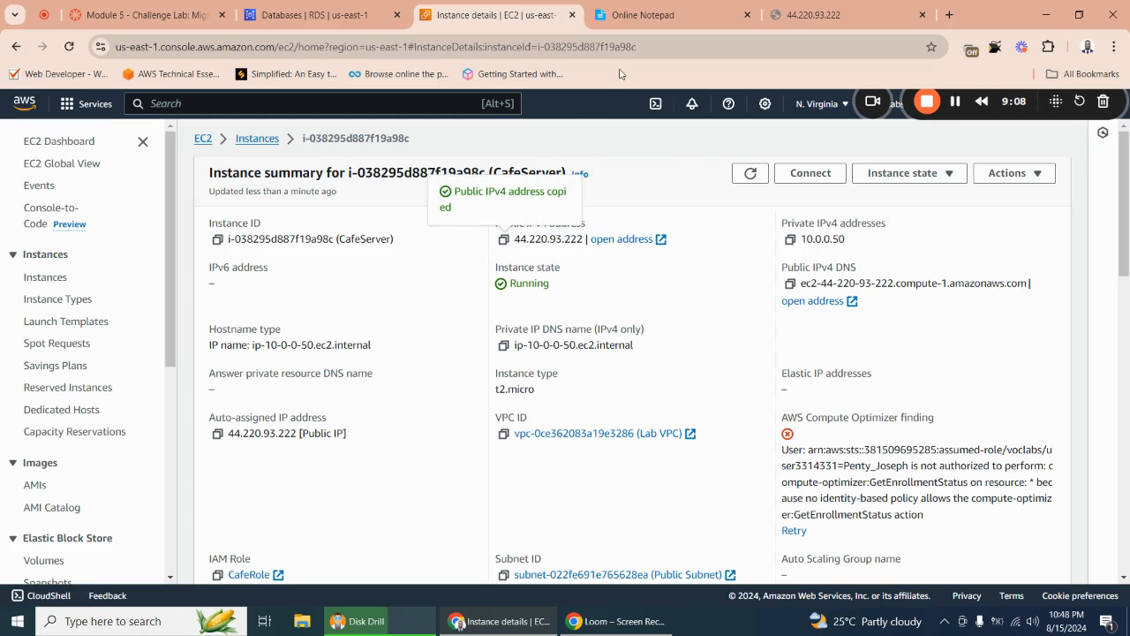
left_click(812, 15)
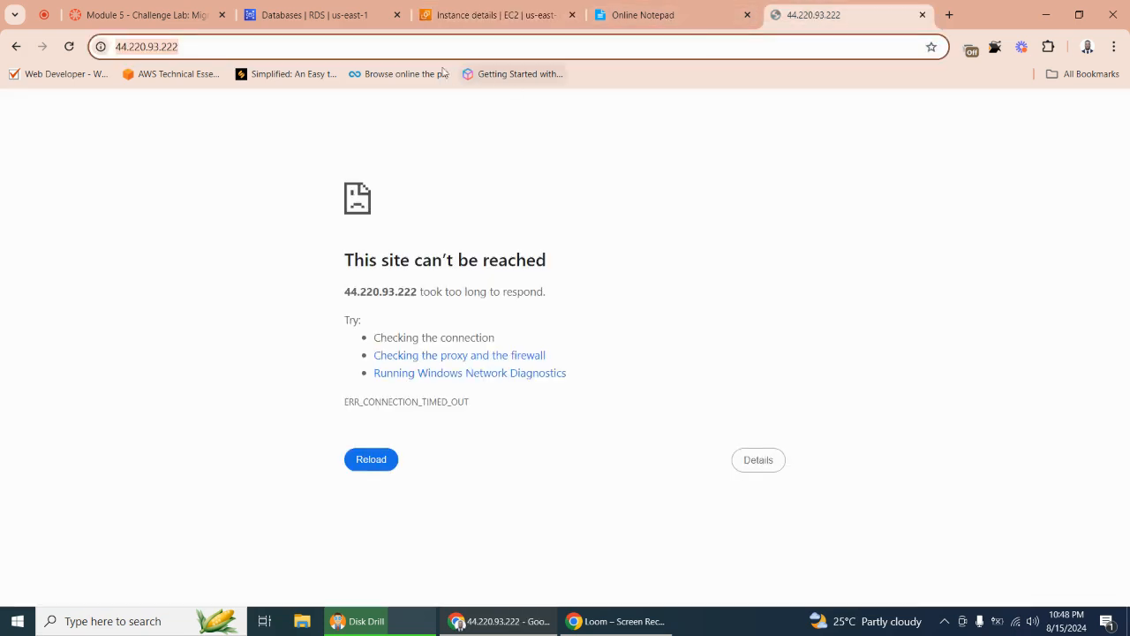
double_click(250, 49)
left_click(250, 50)
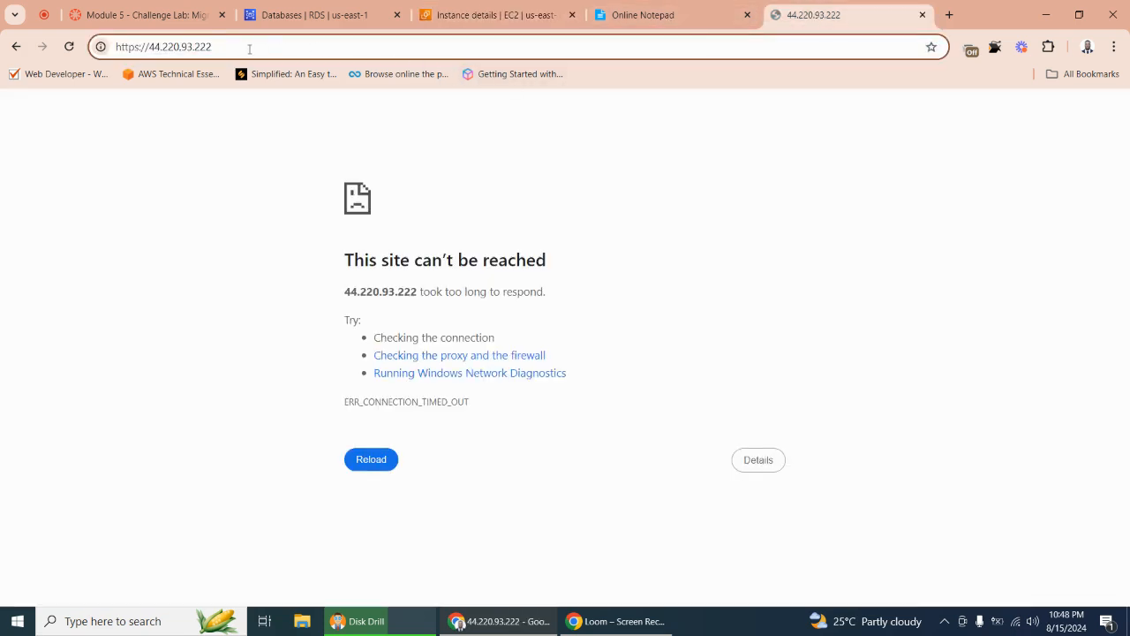
type("/")
type("cafe")
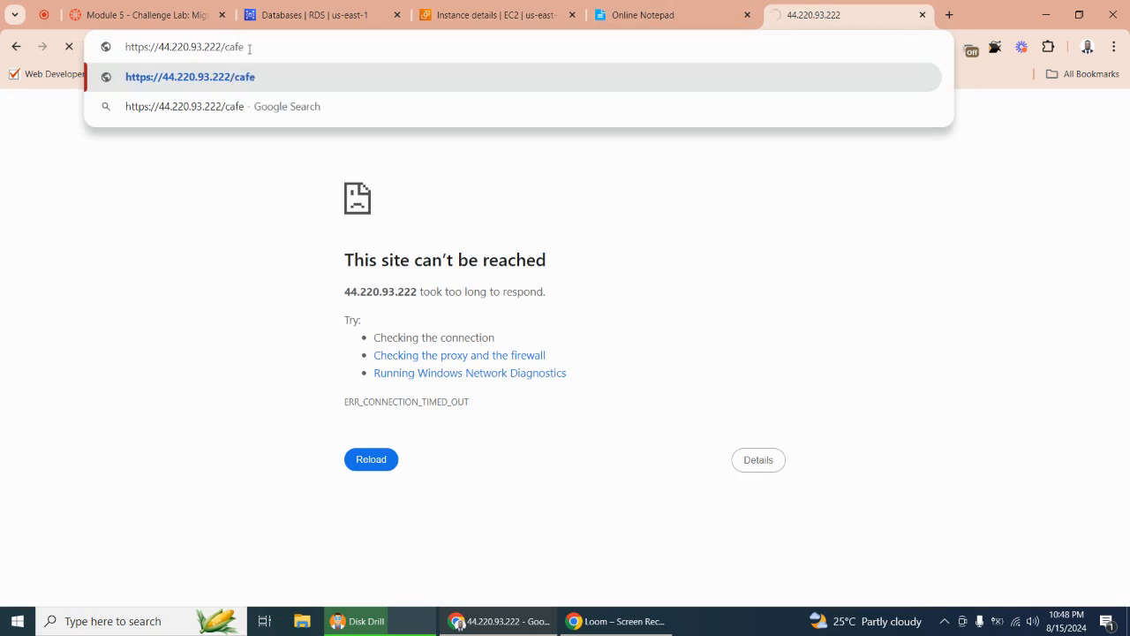
key("Return")
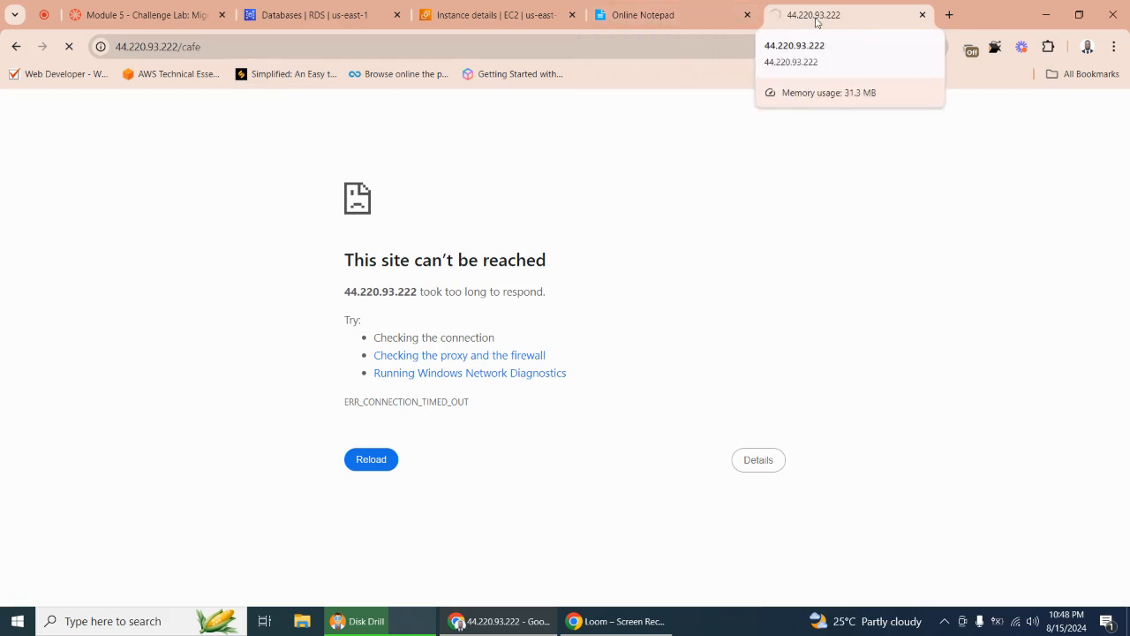
Retry loading the café application page at 44.220.93.222/cafe.
left_click(697, 19)
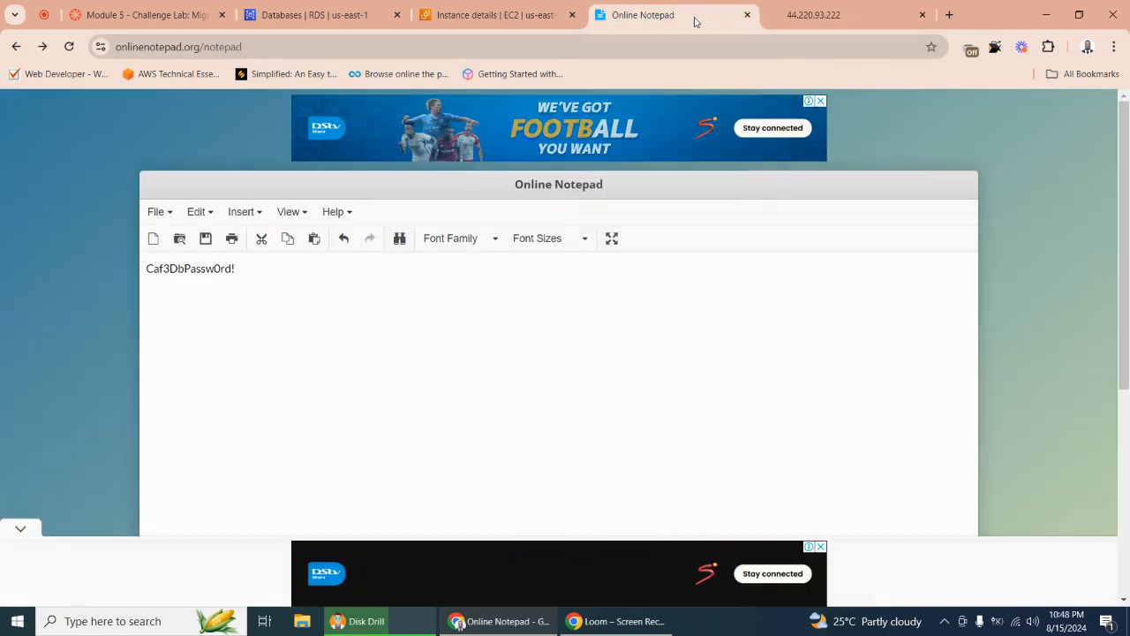
left_click(799, 26)
left_click(495, 18)
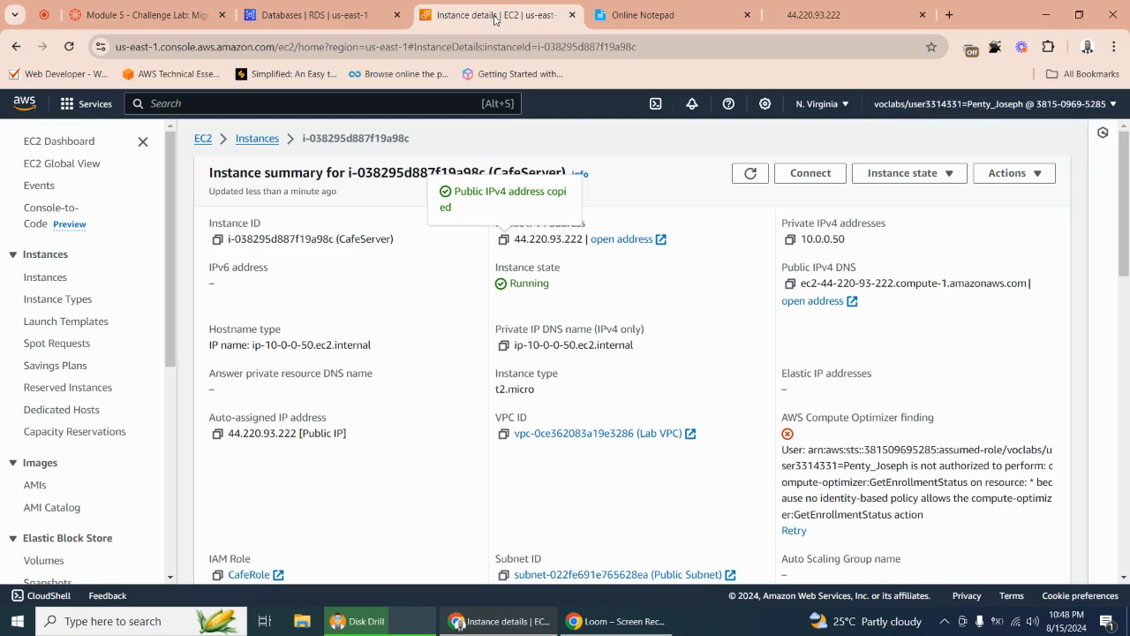
left_click(817, 19)
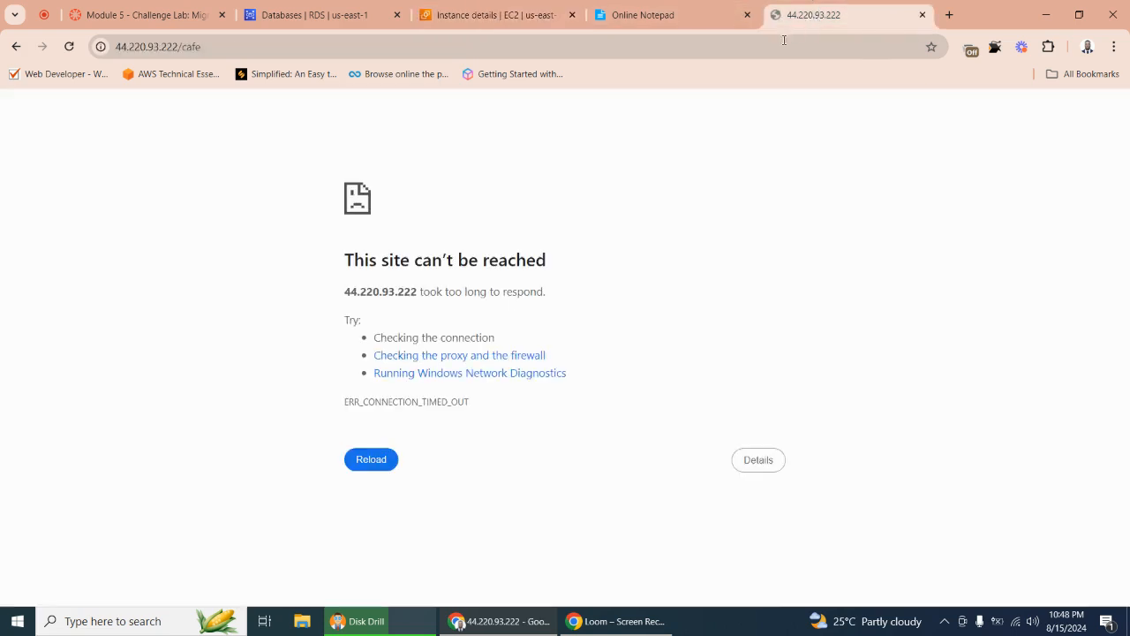
left_click(372, 461)
Examine the CafeServer instance's summary, networking and placement details for clues about why its site cannot be reached.
left_click(676, 17)
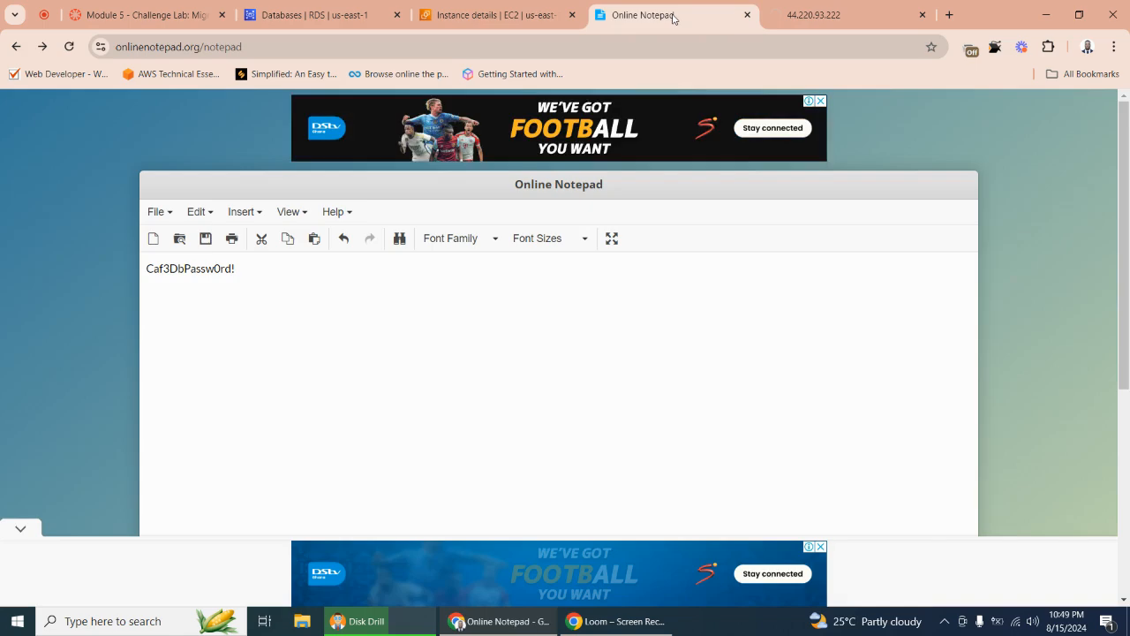
left_click(471, 16)
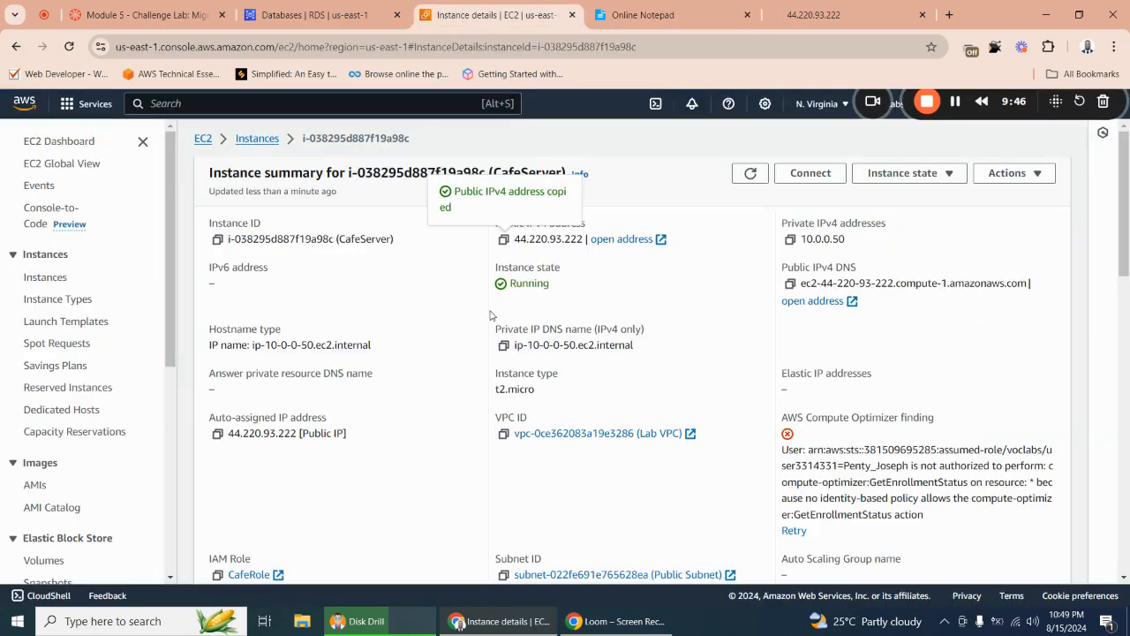
scroll(529, 314, "down", 4)
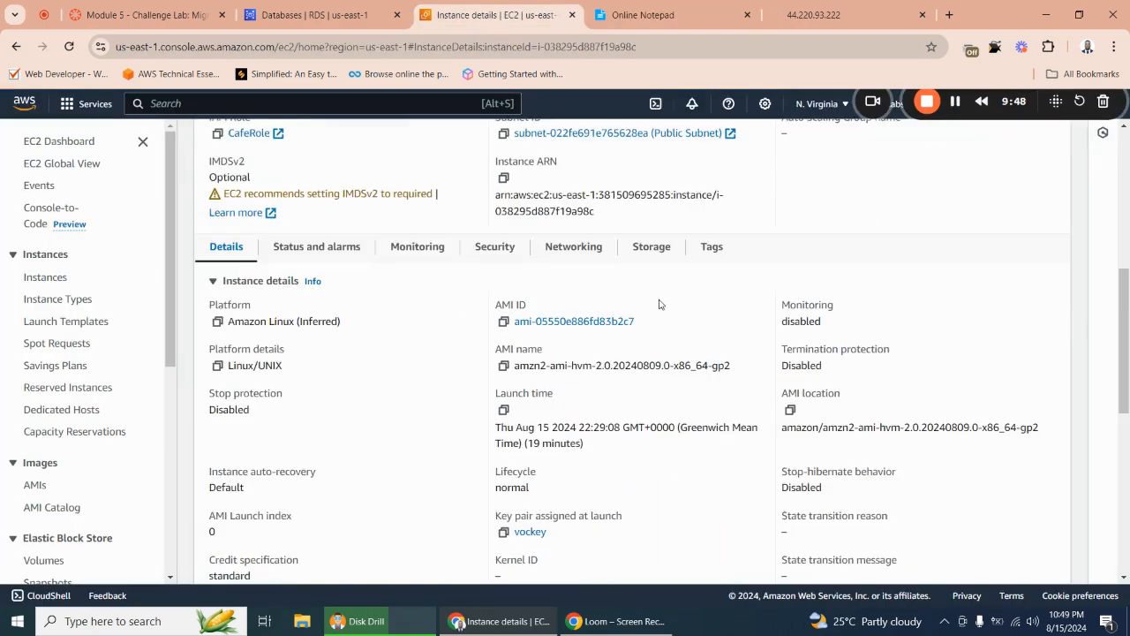
scroll(667, 302, "down", 8)
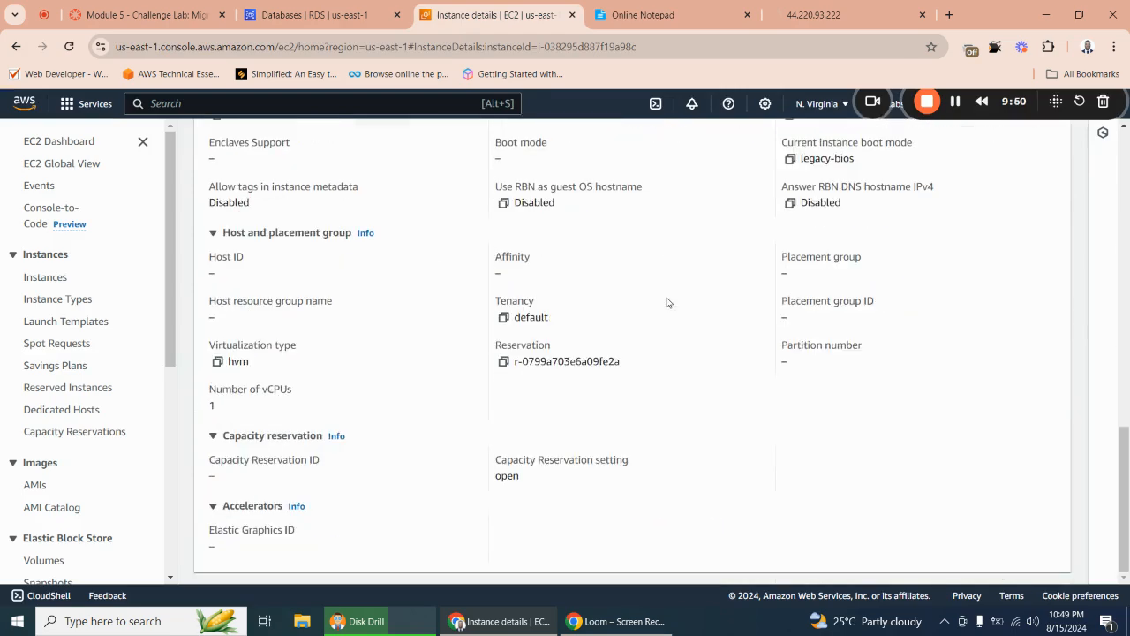
scroll(668, 302, "up", 9)
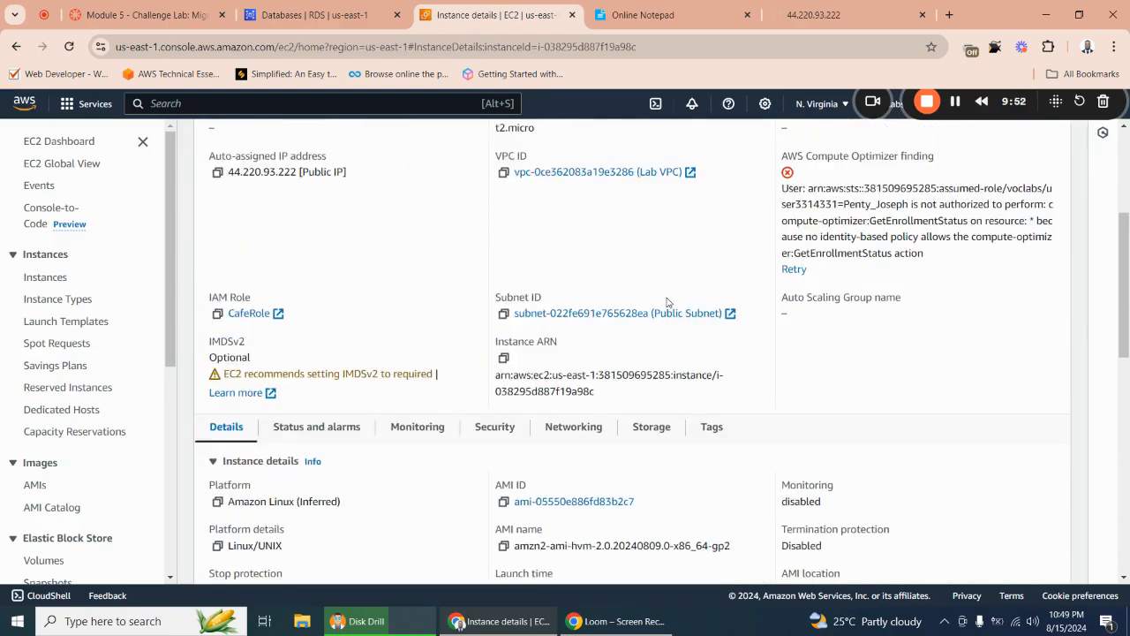
scroll(669, 304, "down", 8)
scroll(327, 333, "up", 1)
scroll(318, 332, "down", 1)
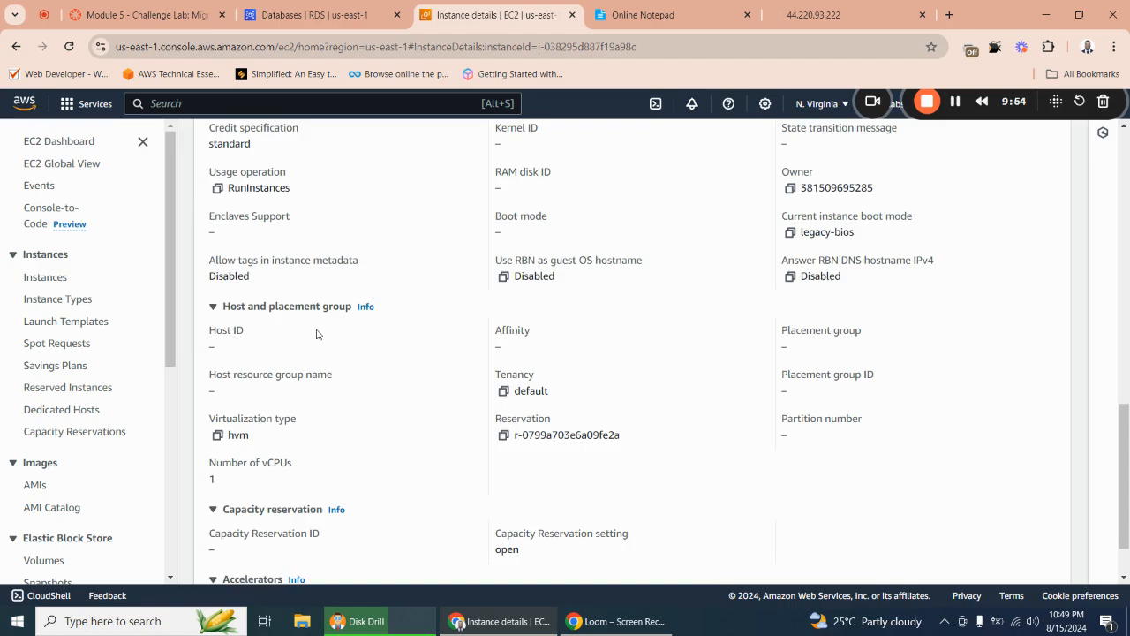
scroll(316, 334, "up", 4)
scroll(317, 334, "up", 5)
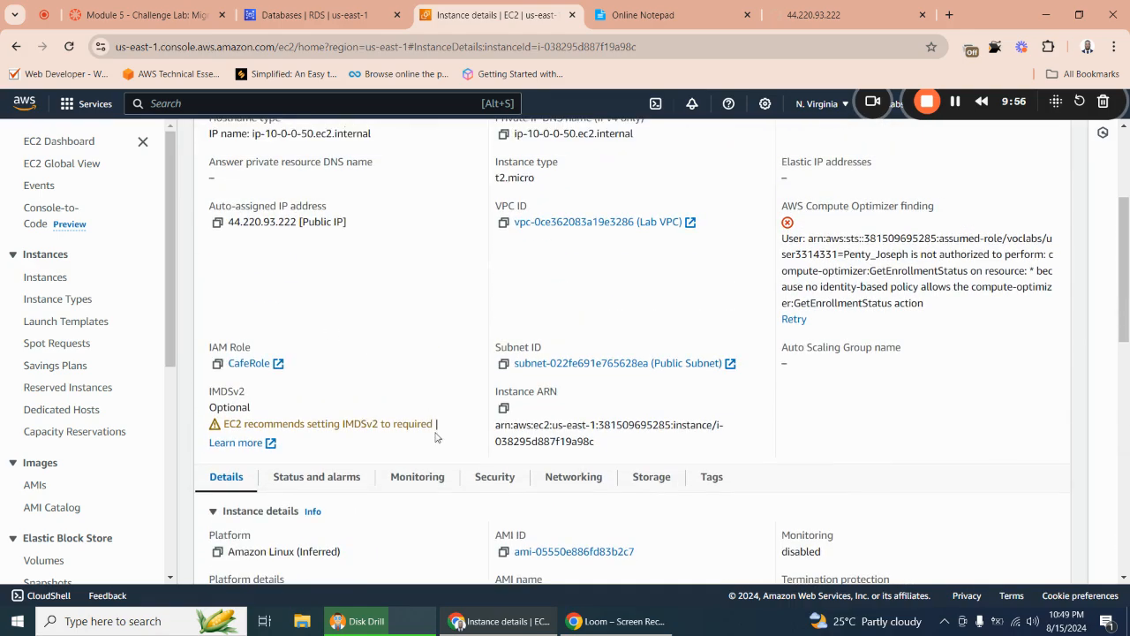
scroll(525, 437, "down", 3)
scroll(534, 413, "up", 6)
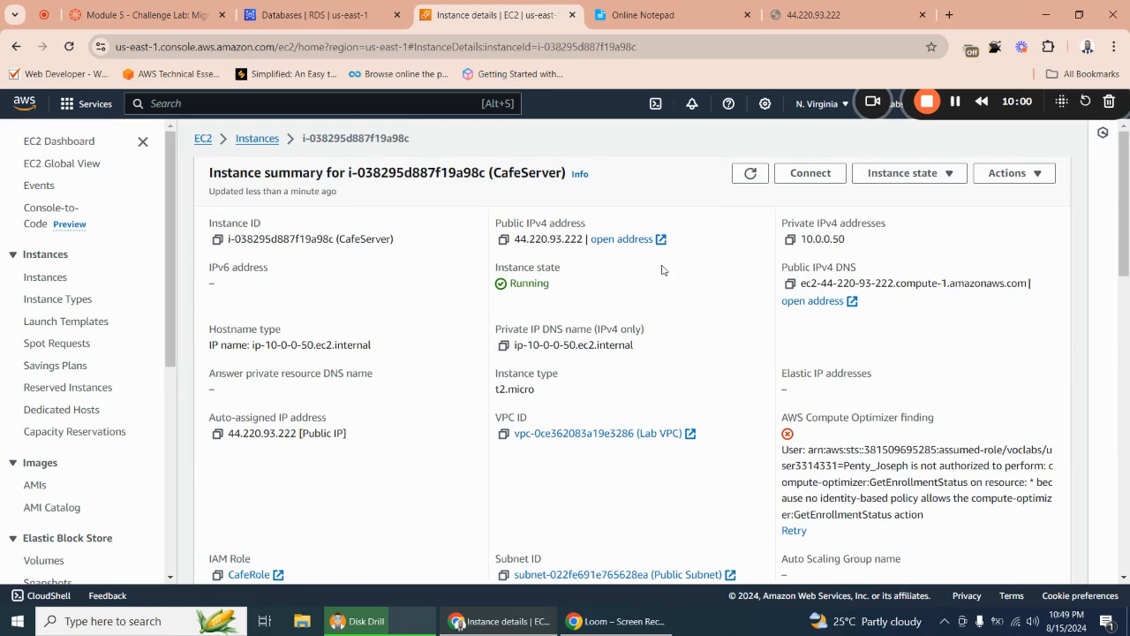
Reload the café page at 44.220.93.222/cafe and check the cafedatabase status in the RDS databases list.
left_click(640, 15)
left_click(792, 20)
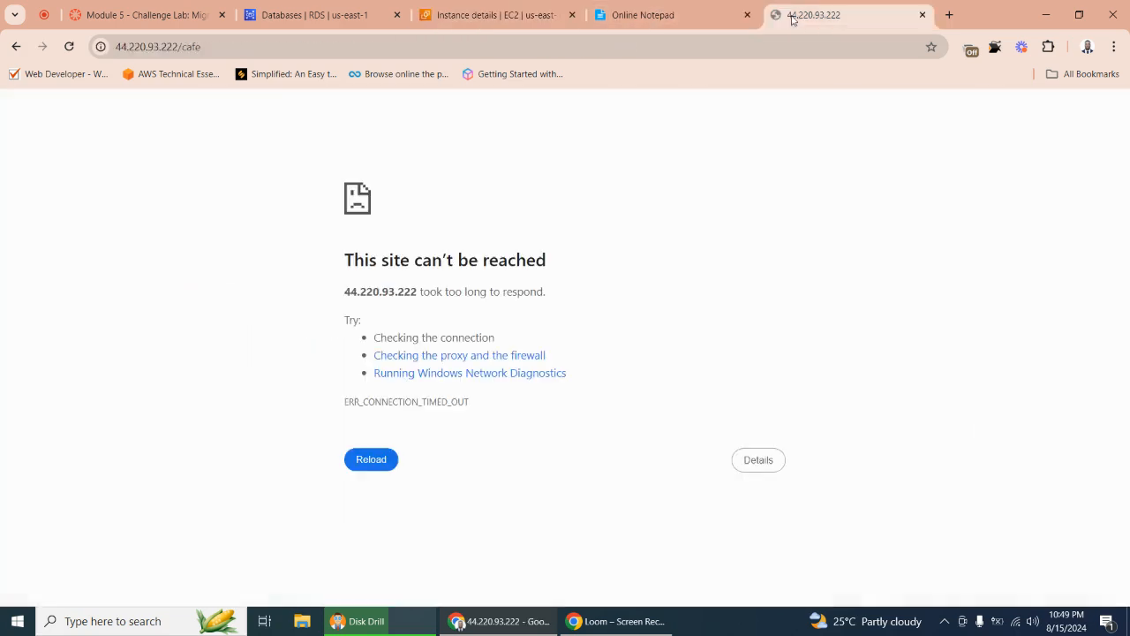
left_click(639, 21)
left_click(496, 21)
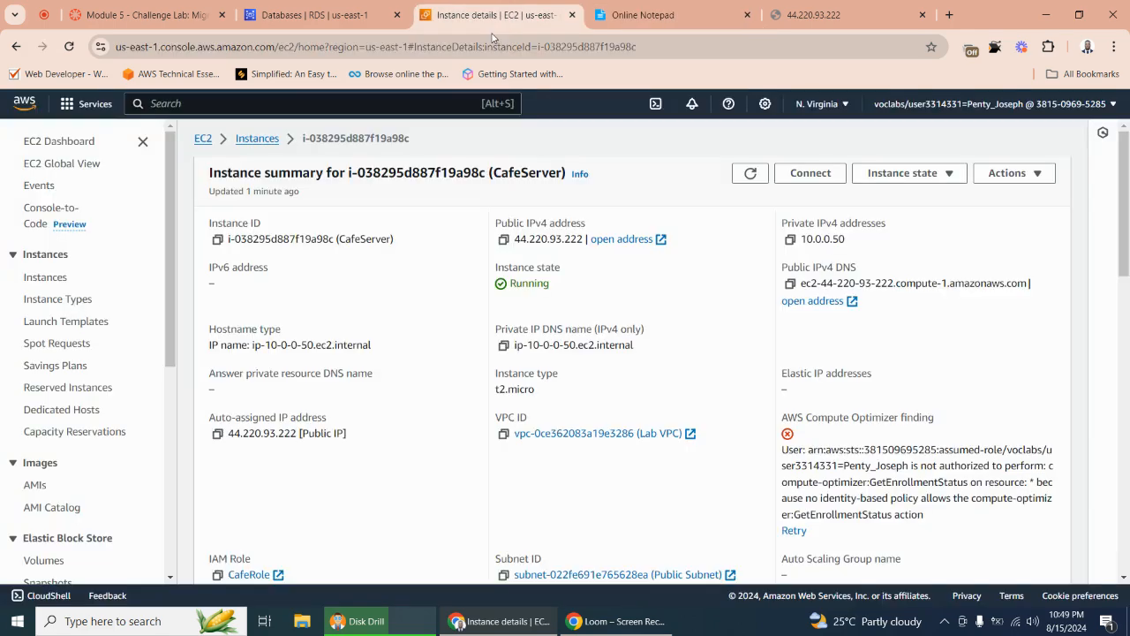
left_click(822, 17)
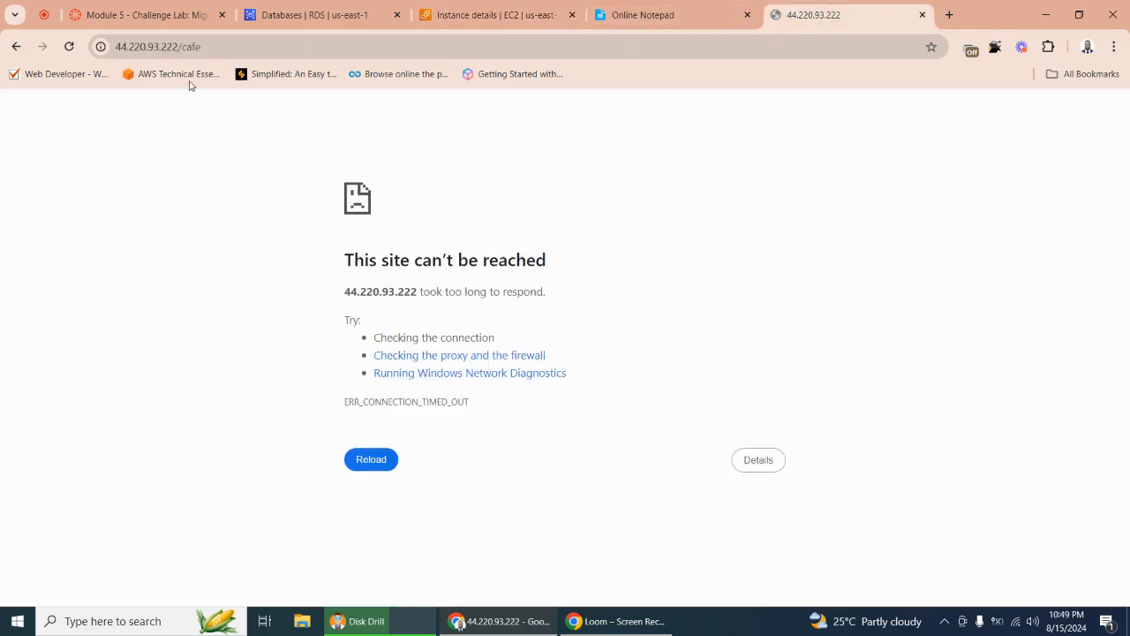
left_click(68, 48)
left_click(223, 49)
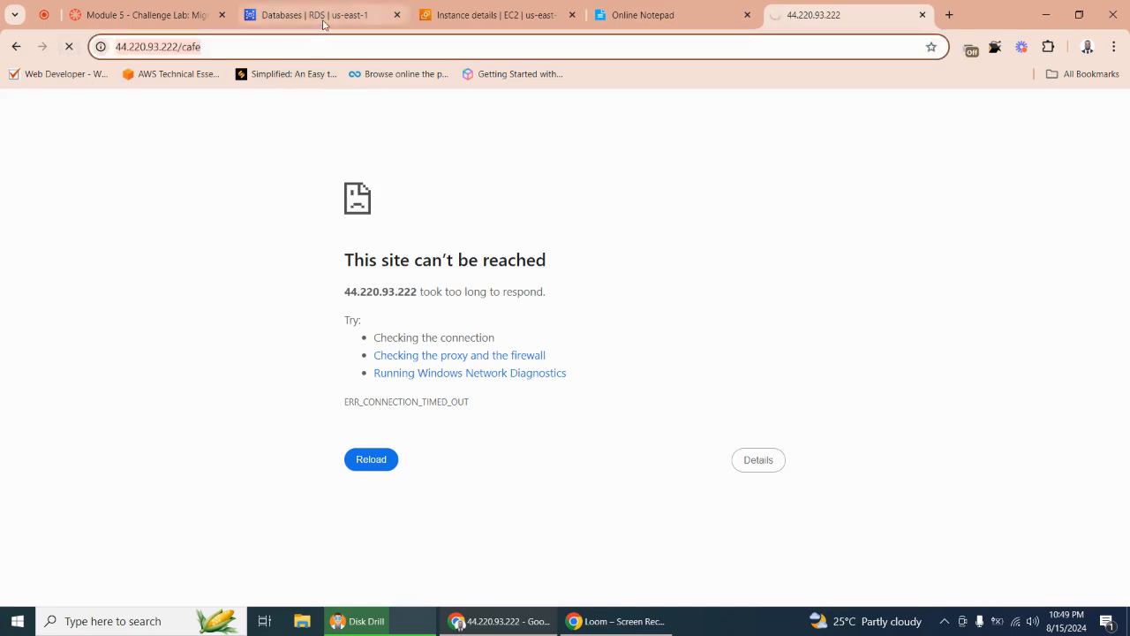
left_click(323, 15)
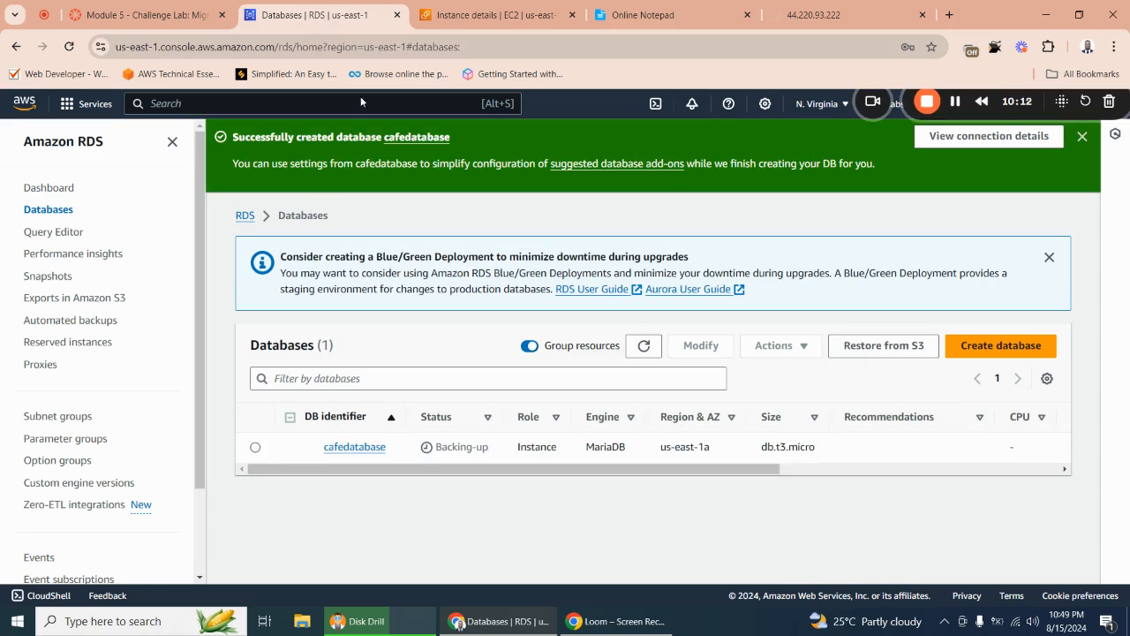
Remove /cafe from the address and try to load the server's root page at 44.220.93.222.
left_click(839, 16)
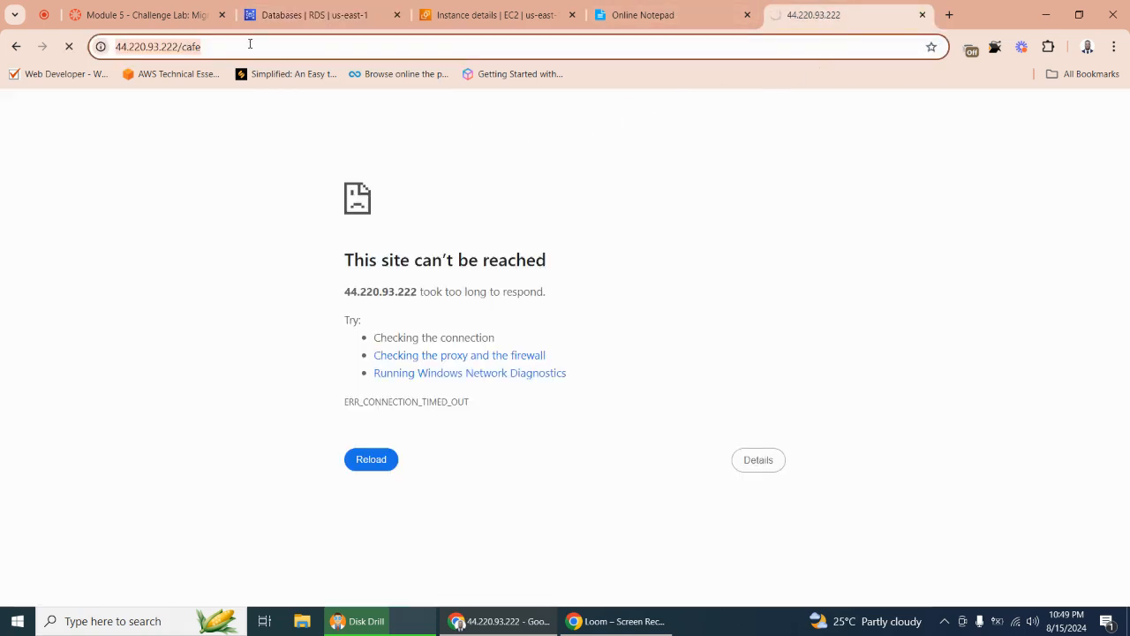
left_click(249, 44)
key("BackSpace")
key("BackSpace")
key("BackSpace")
key("BackSpace")
key("BackSpace")
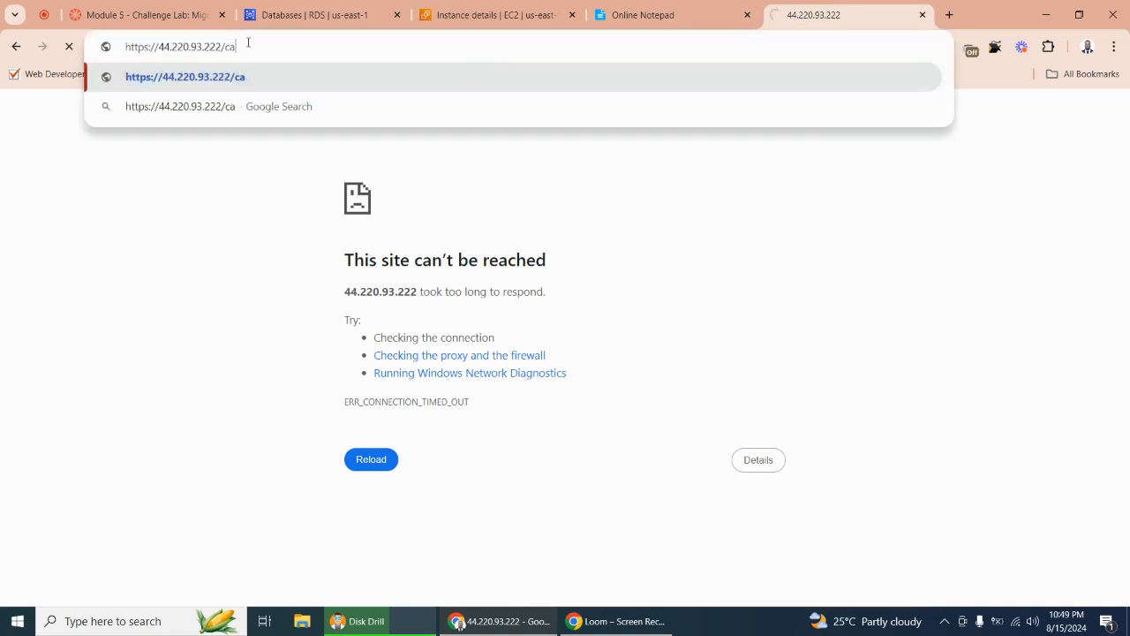
key("Return")
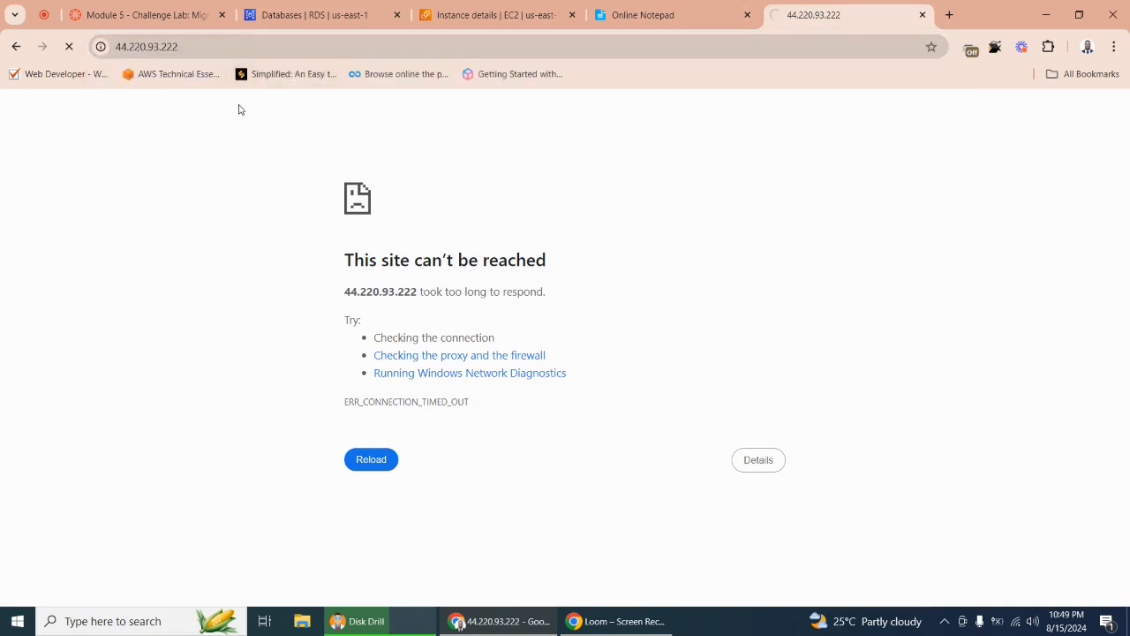
Reboot the CafeServer instance from the EC2 instances list, dismiss the notification and refresh the list.
left_click(508, 14)
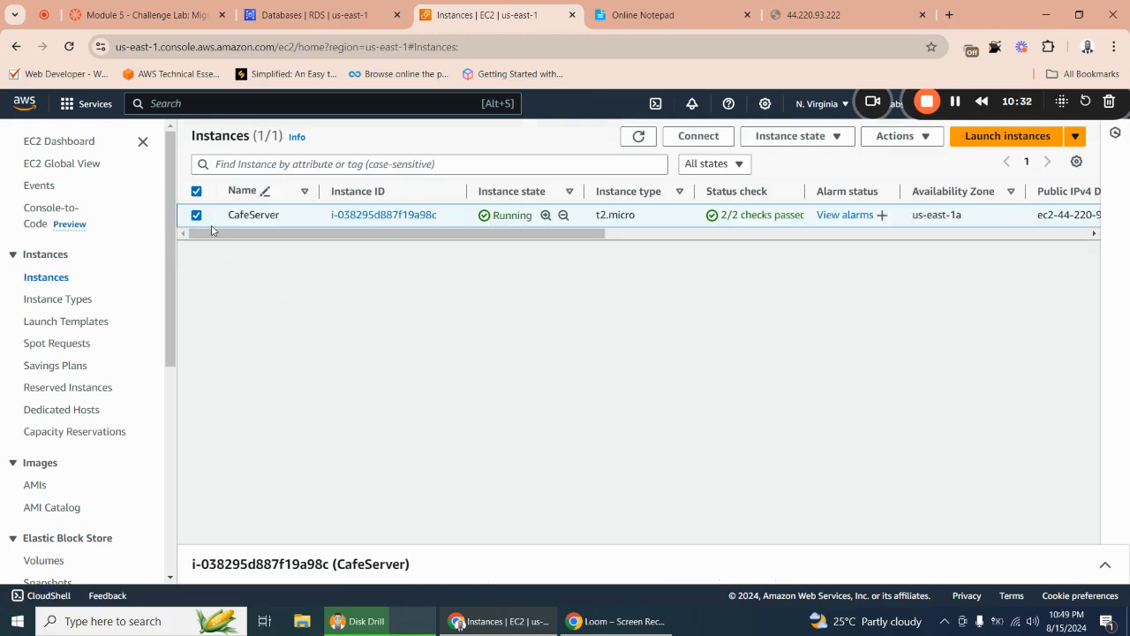
left_click(196, 216)
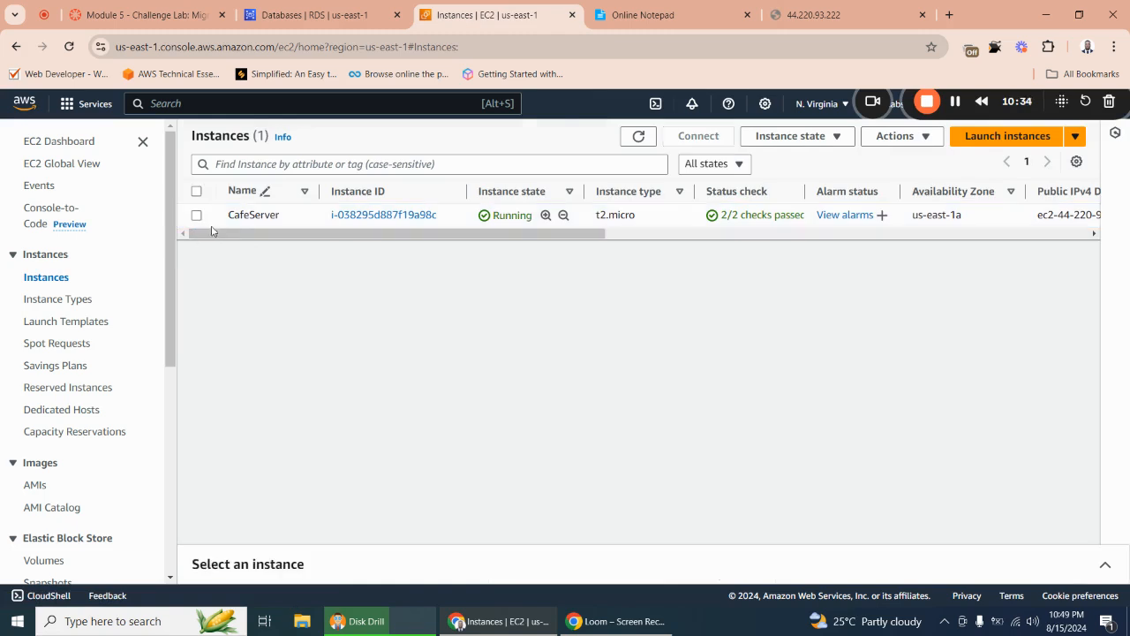
left_click(212, 219)
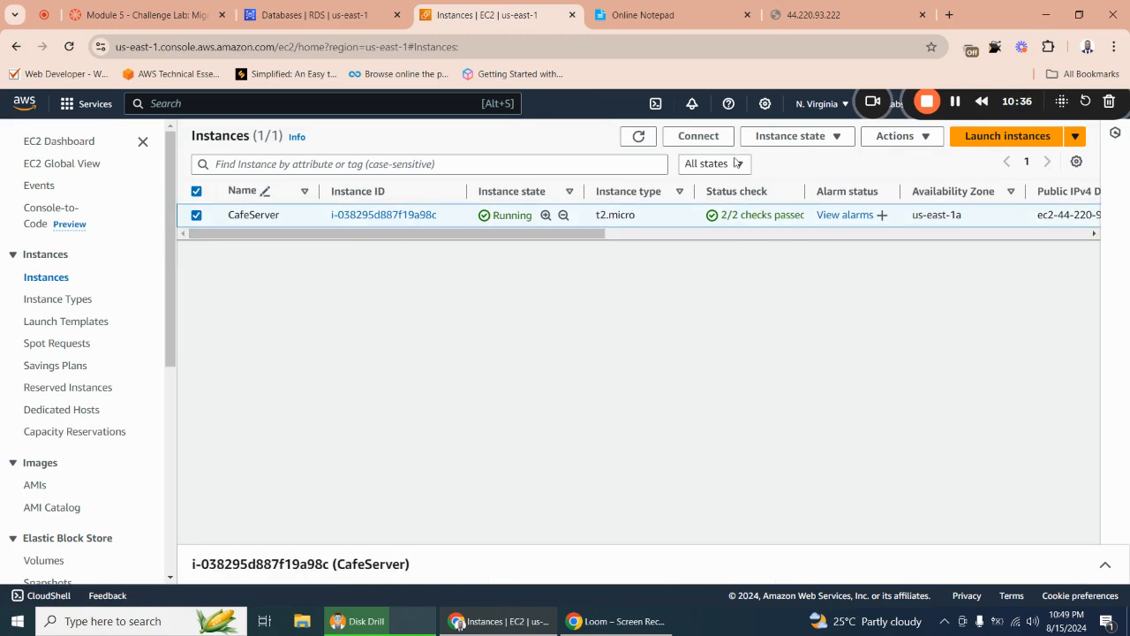
left_click(805, 141)
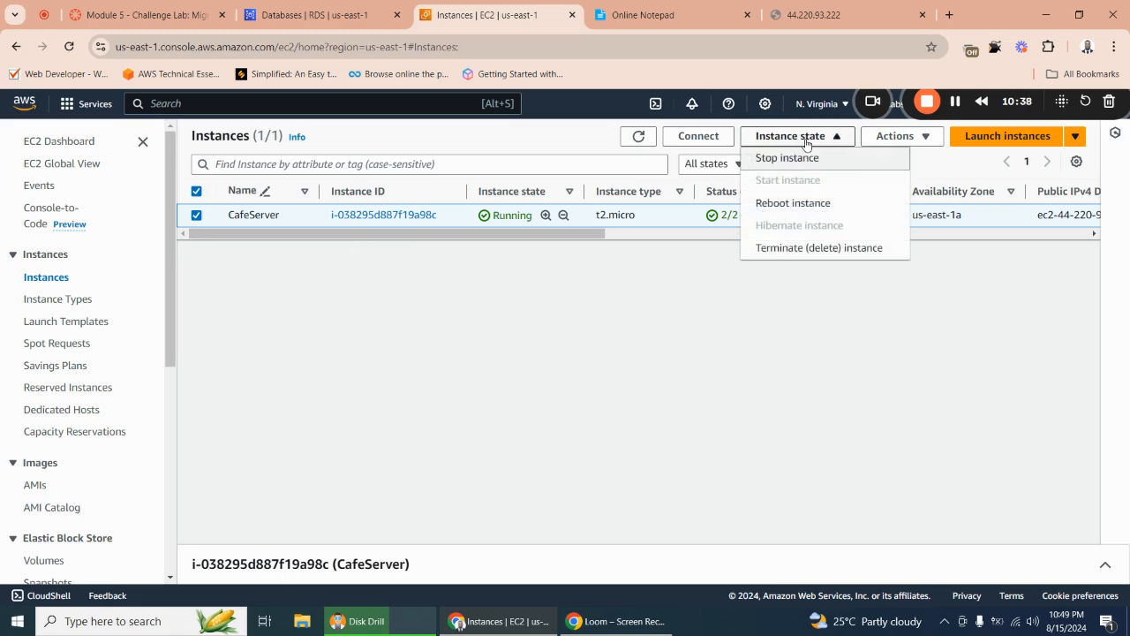
left_click(810, 205)
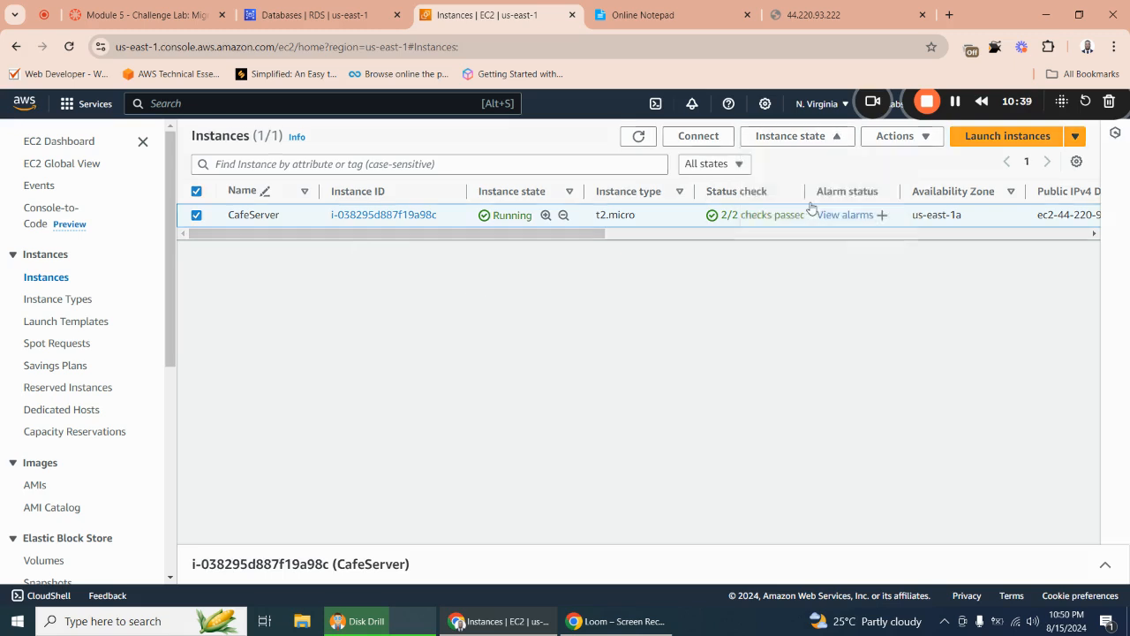
left_click(824, 410)
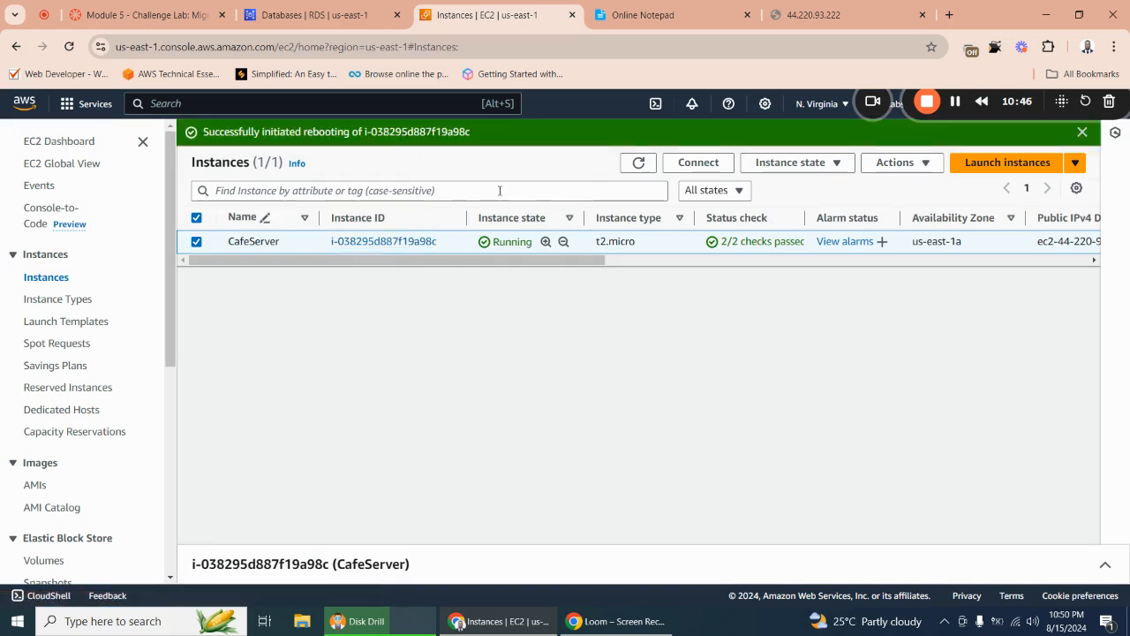
left_click(1082, 131)
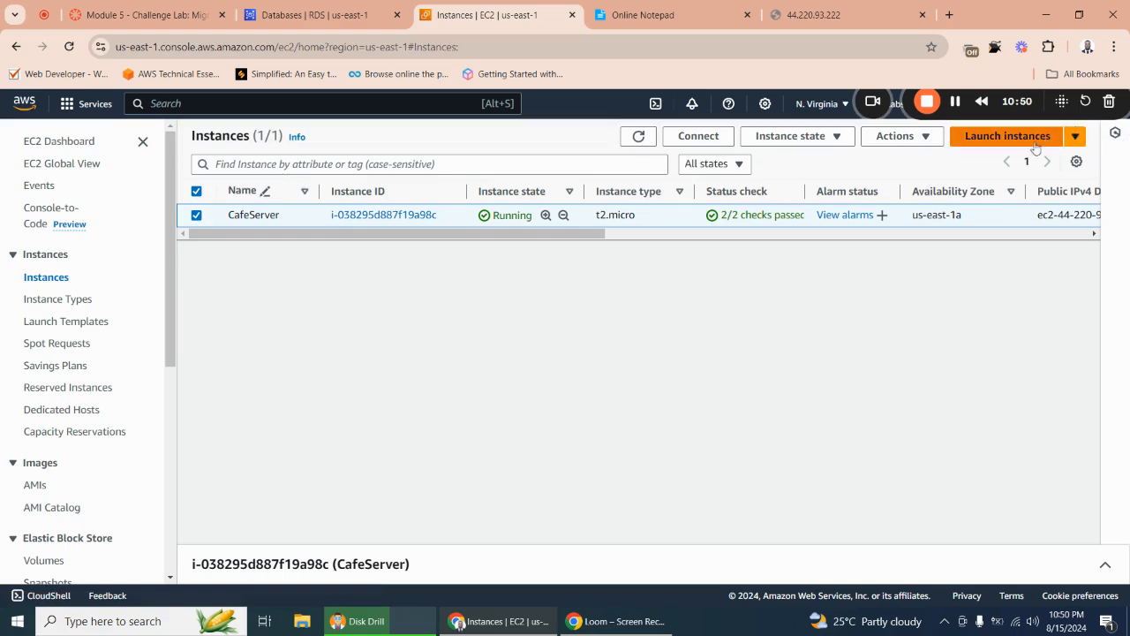
left_click(637, 142)
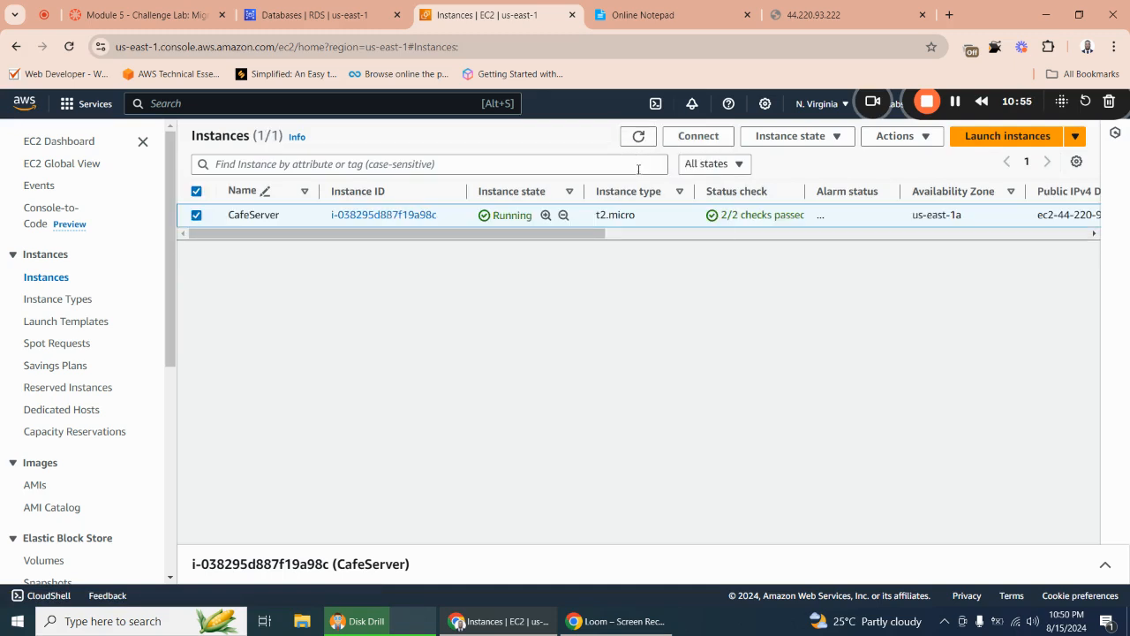
Reload the server's root page at 44.220.93.222 after the instance reboot.
left_click(822, 19)
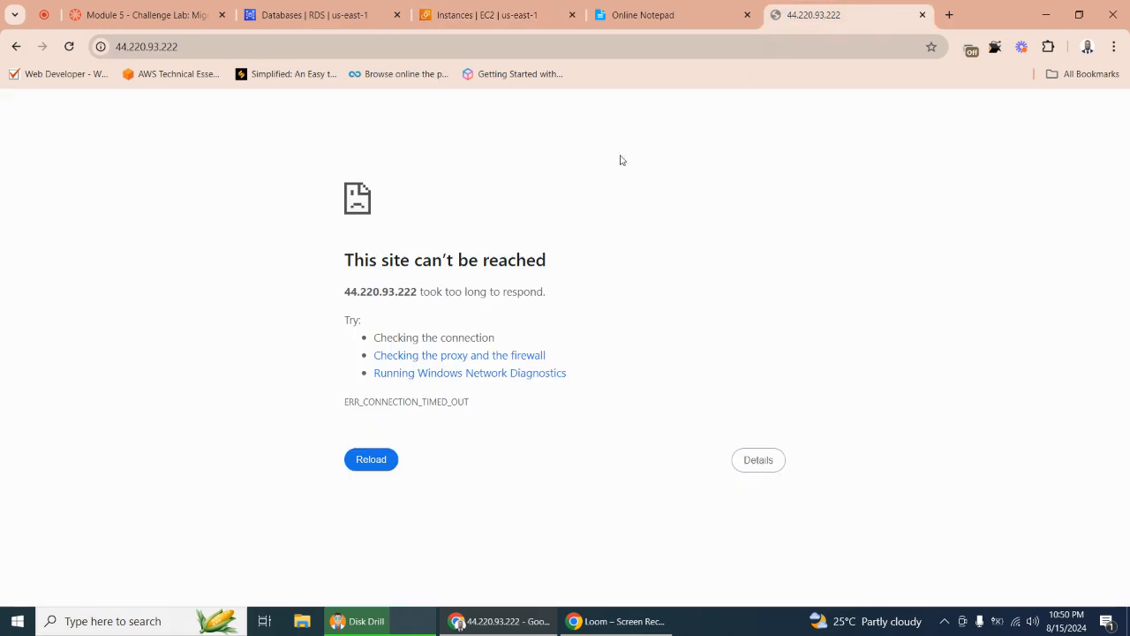
left_click(369, 466)
left_click(643, 17)
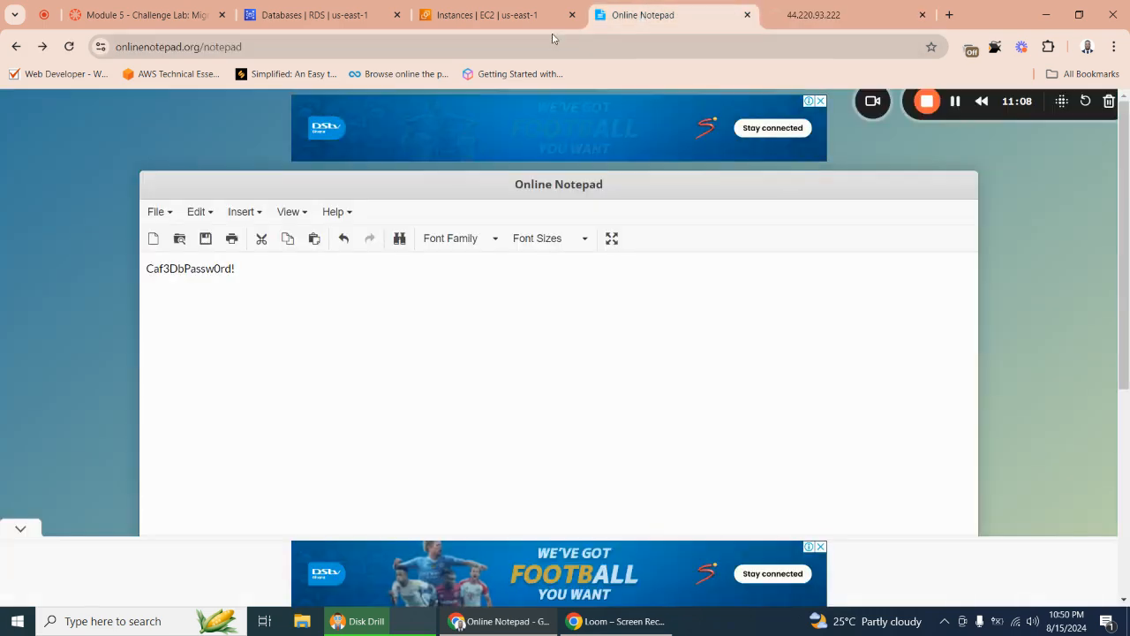
left_click(815, 15)
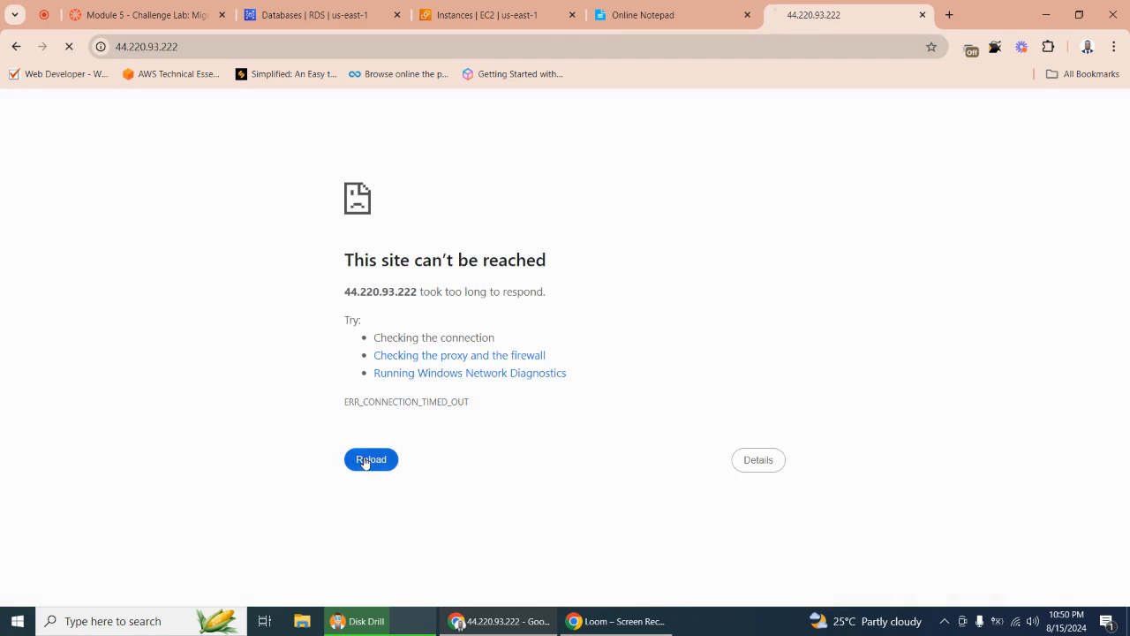
Filter the EC2 instances list by Terminated (Deleted), switch the filter to Running and refresh the list.
left_click(491, 17)
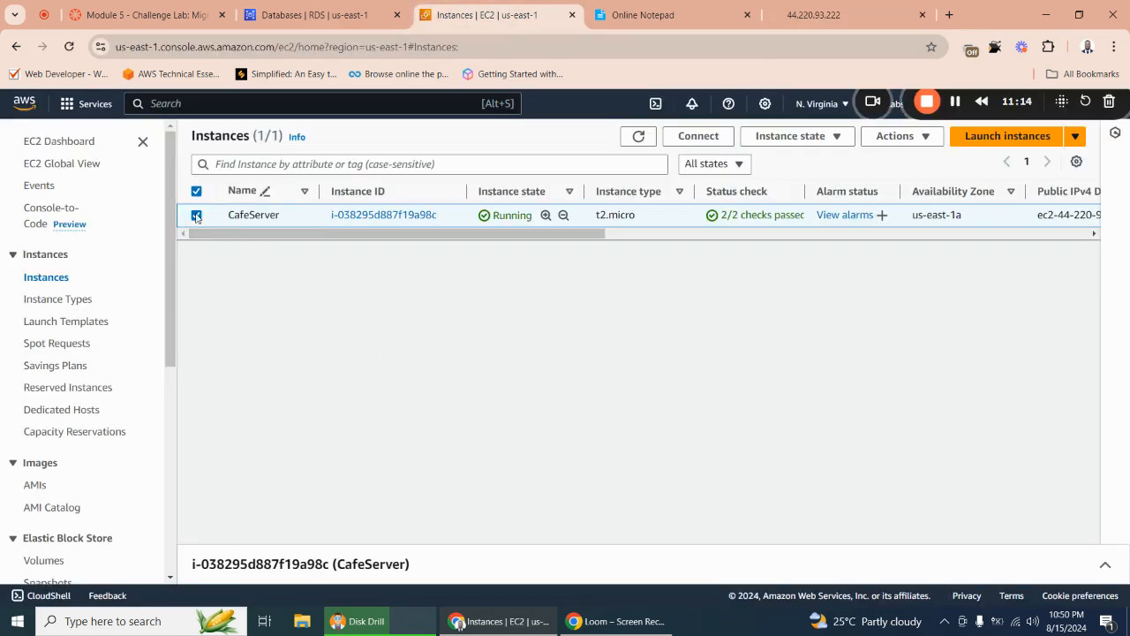
left_click(732, 166)
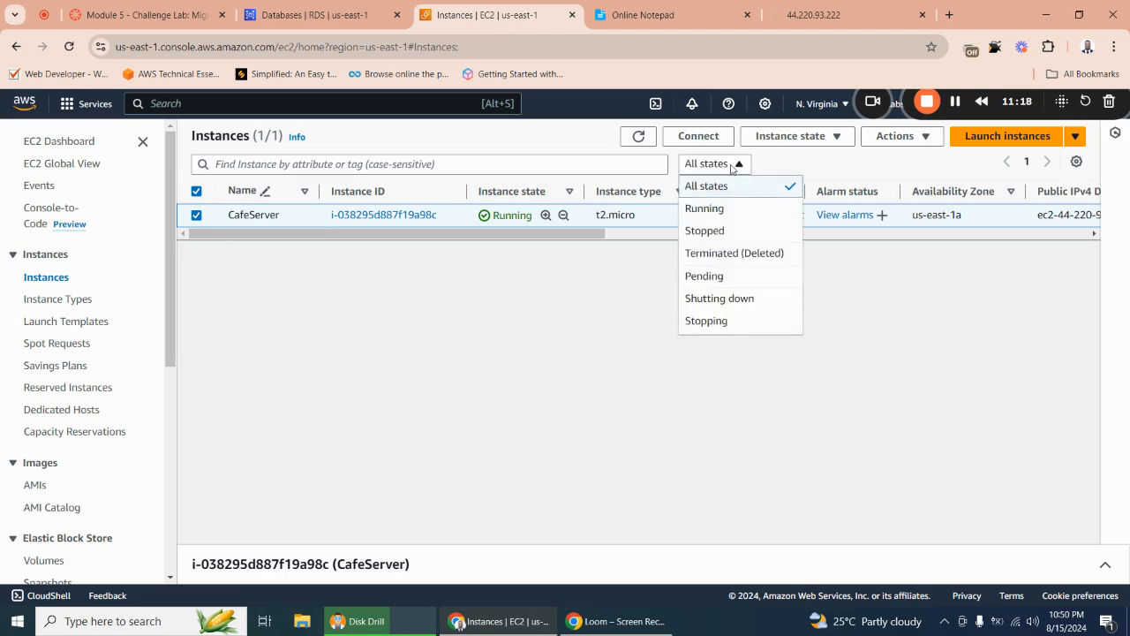
left_click(734, 253)
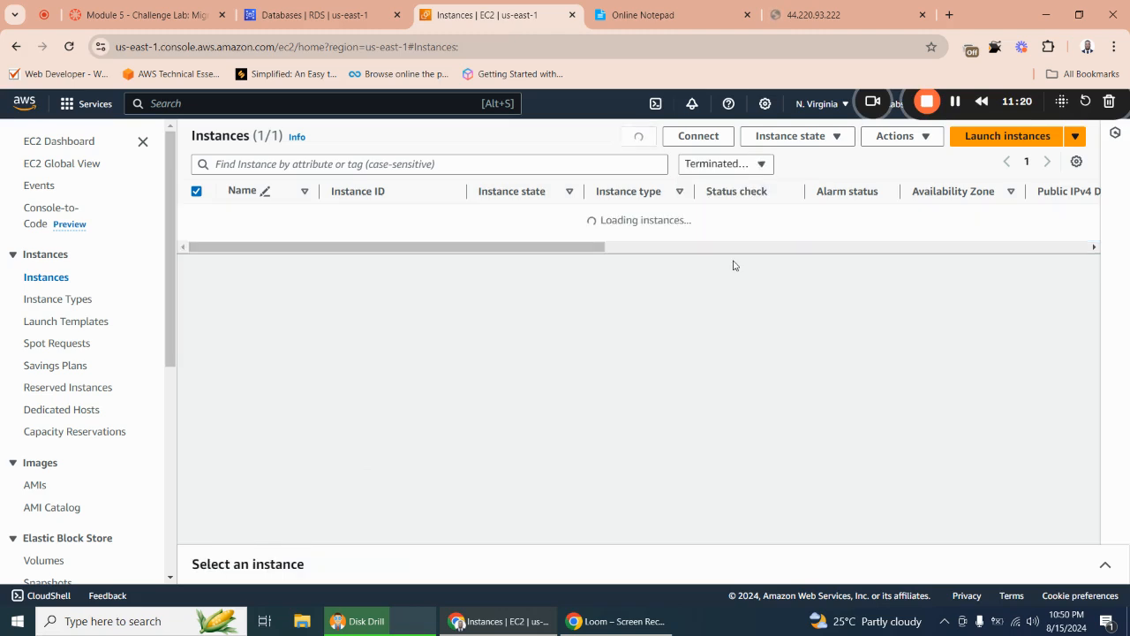
left_click(715, 170)
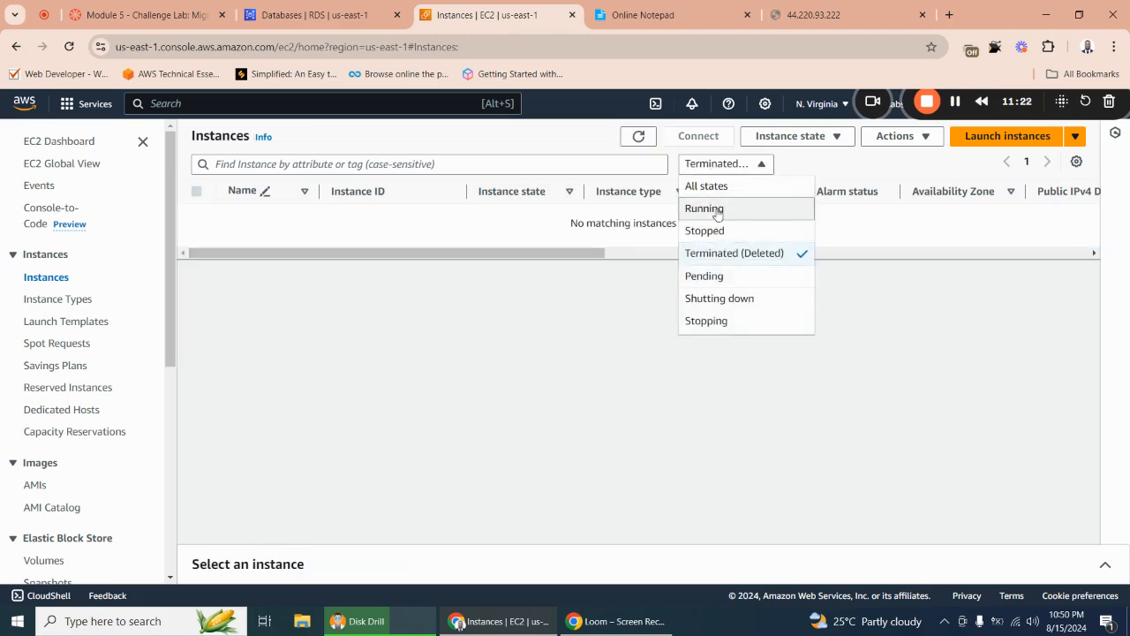
left_click(719, 208)
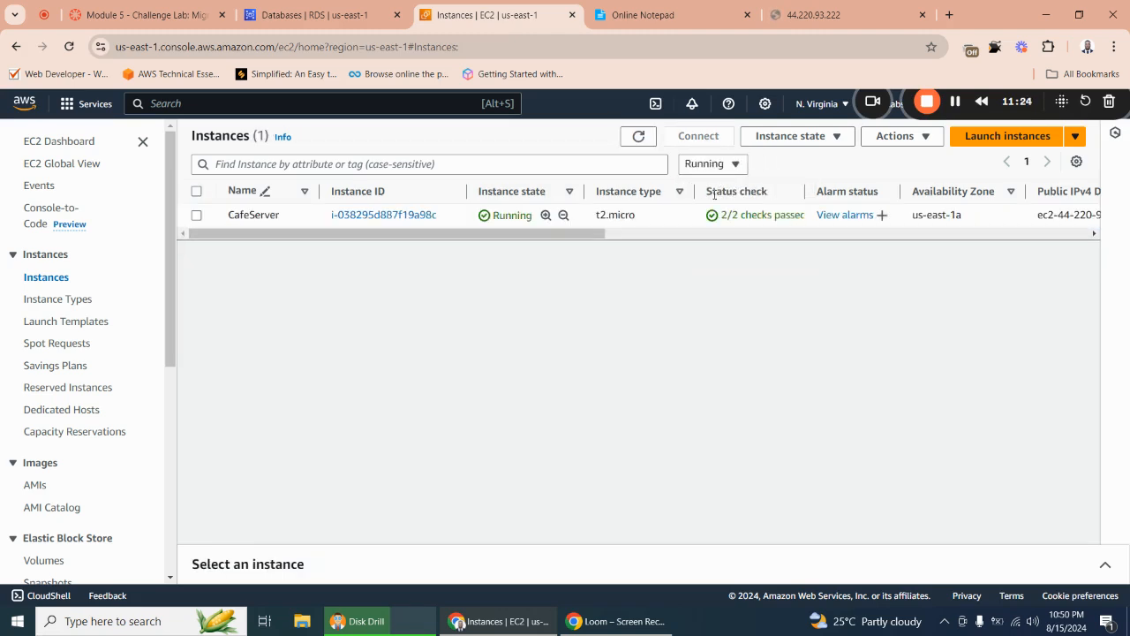
left_click(639, 136)
left_click(810, 16)
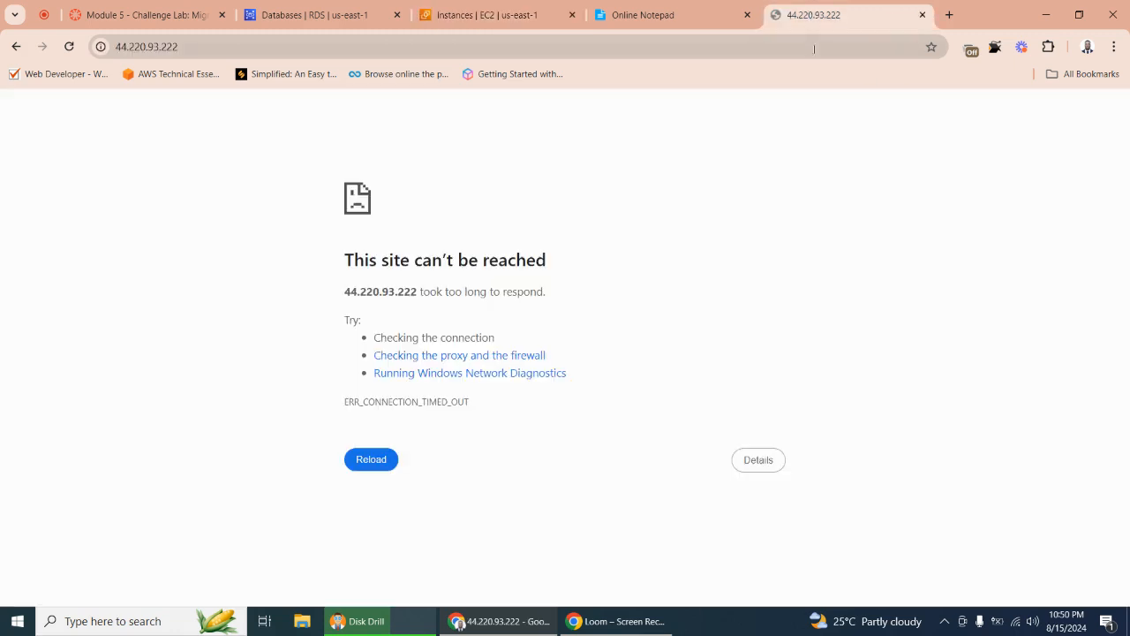
left_click(702, 18)
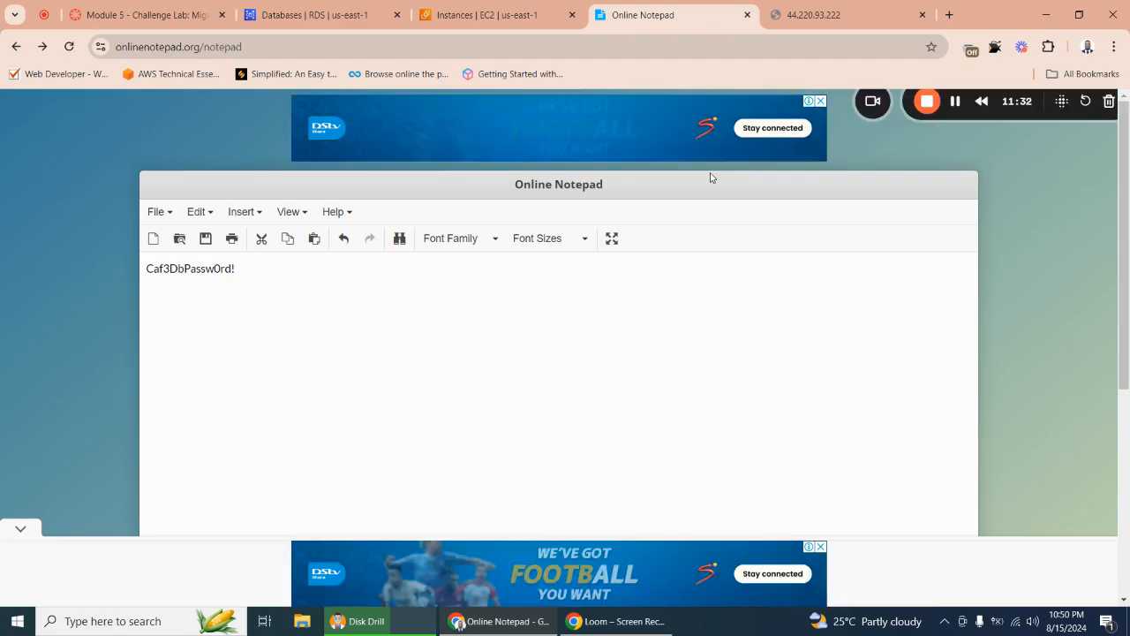
left_click(835, 7)
left_click(646, 18)
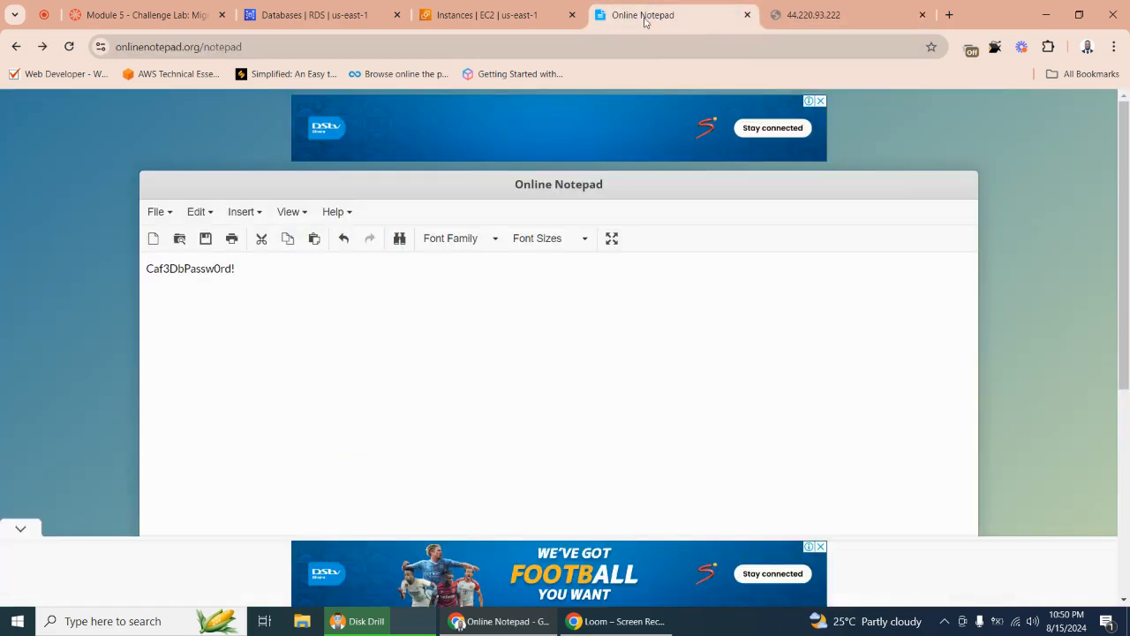
Stop the CafeServer instance from the EC2 instances list, refresh the list and dismiss the notification.
left_click(487, 15)
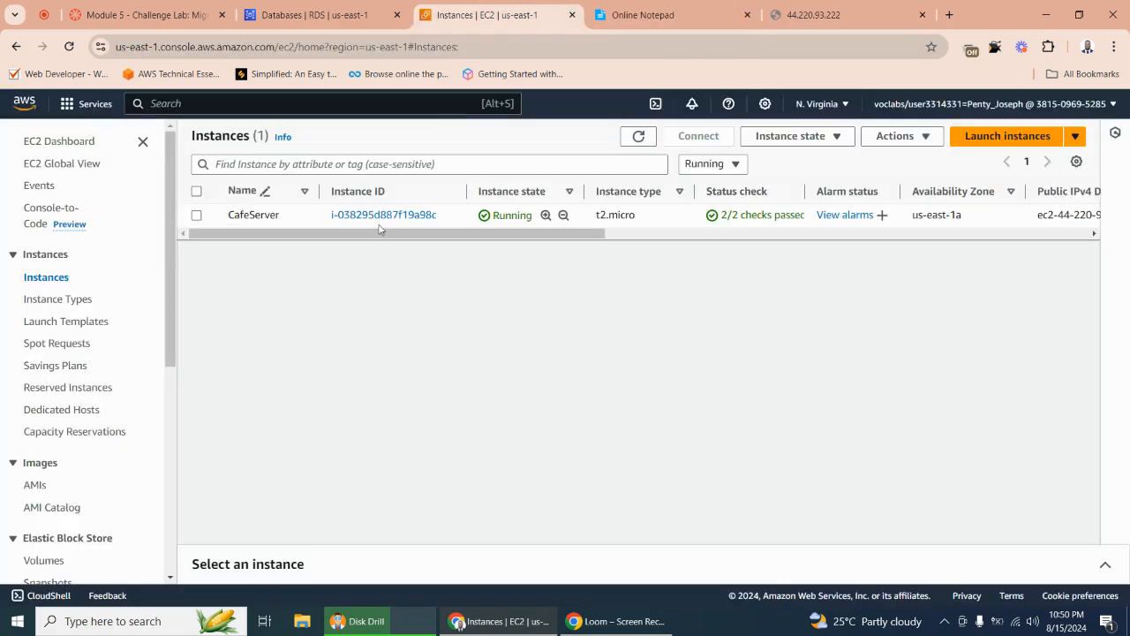
left_click(197, 216)
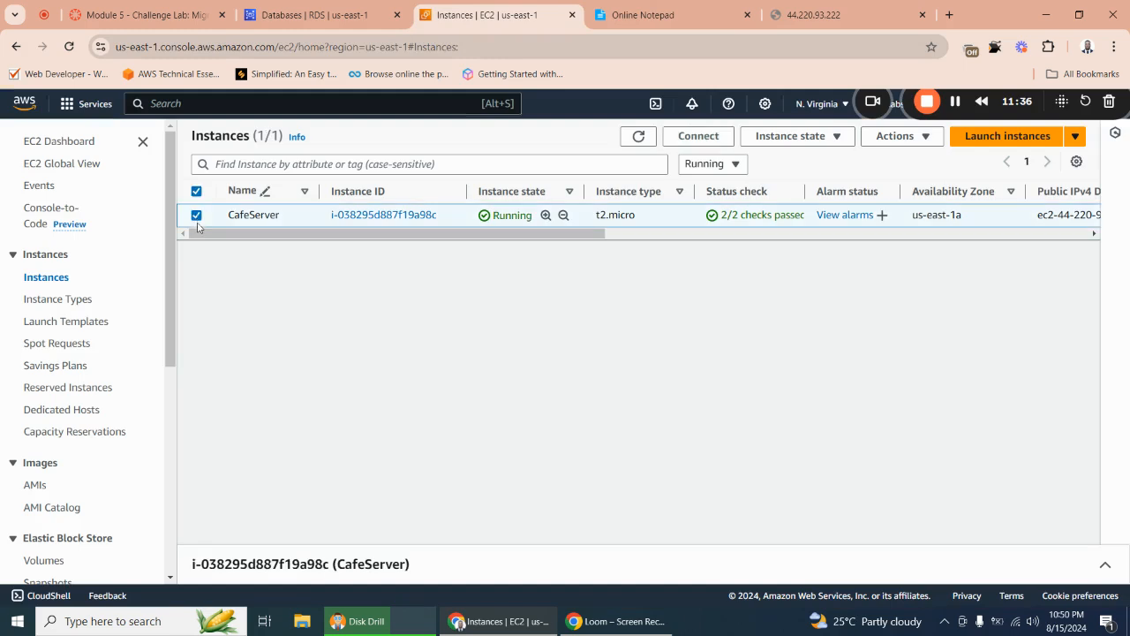
left_click(787, 138)
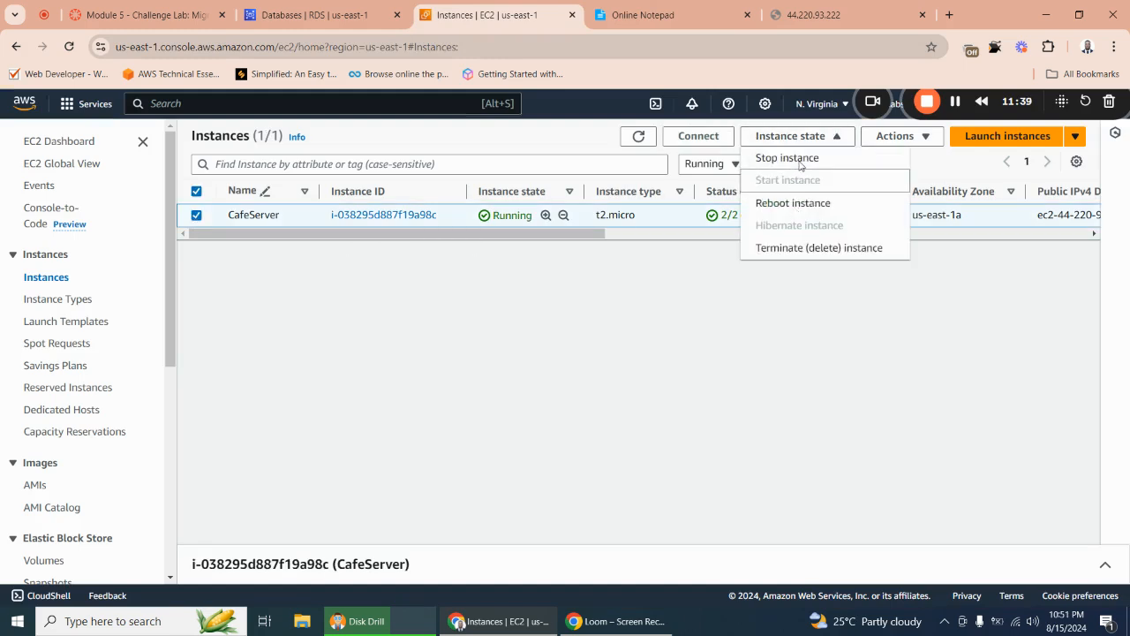
left_click(800, 161)
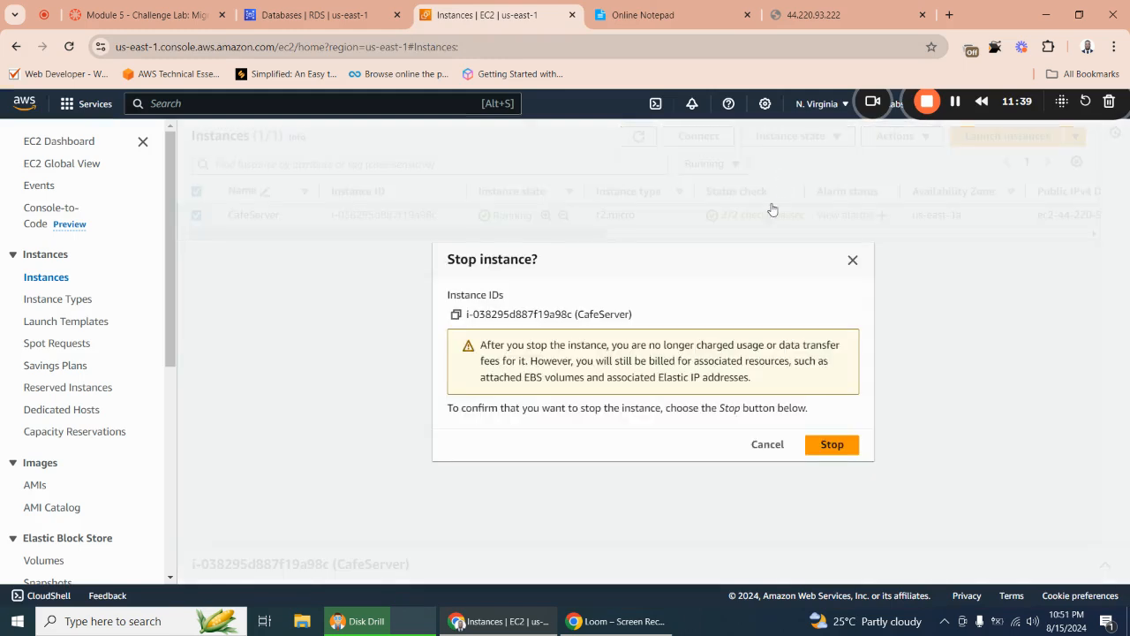
left_click(831, 449)
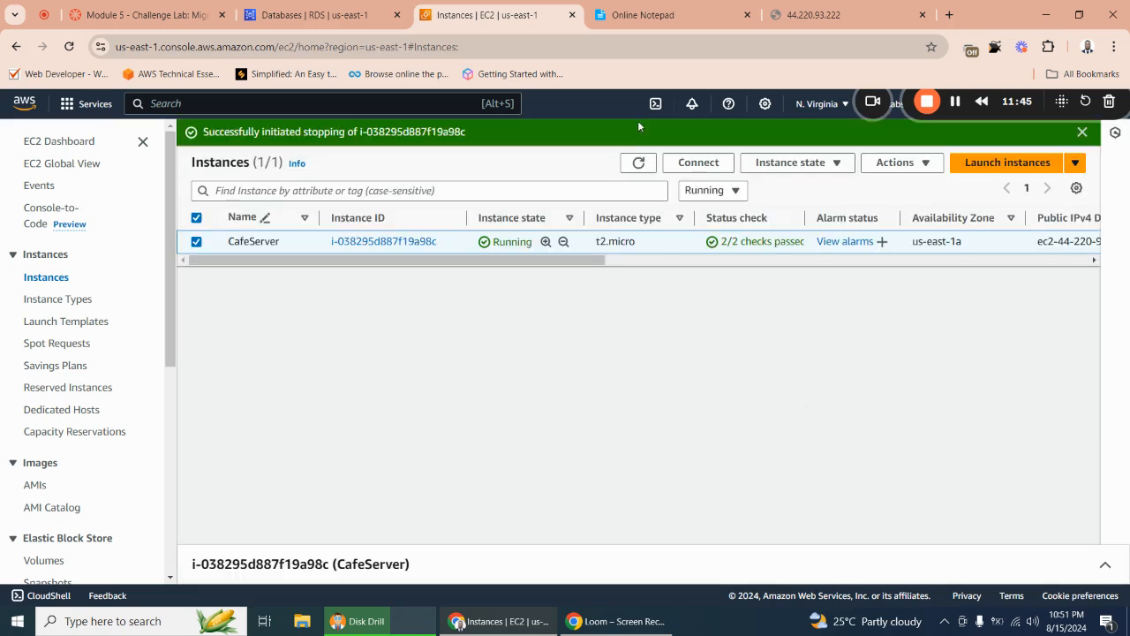
left_click(637, 166)
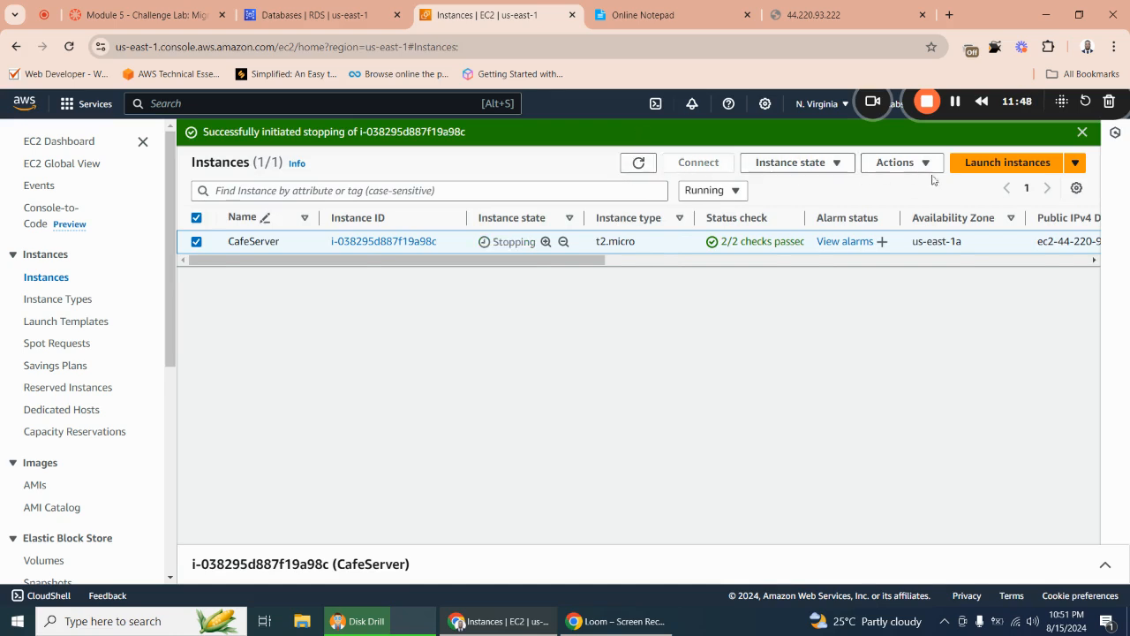
left_click(1081, 131)
Change the CafeServer instance's state to Start through Manage instance state and refresh the instances list.
left_click(910, 141)
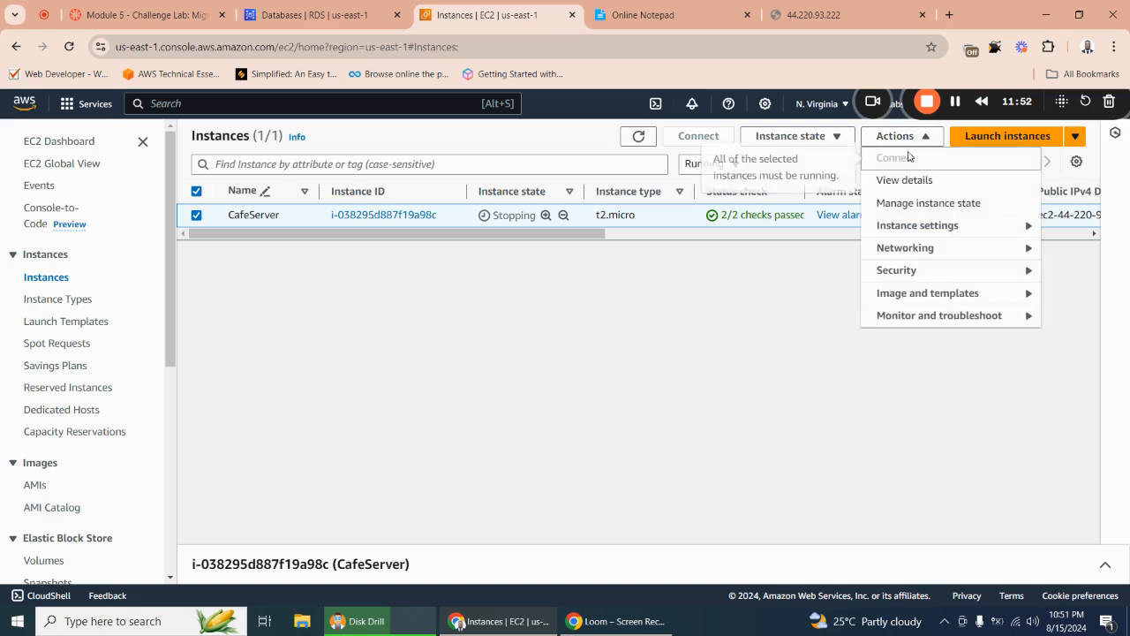
left_click(919, 206)
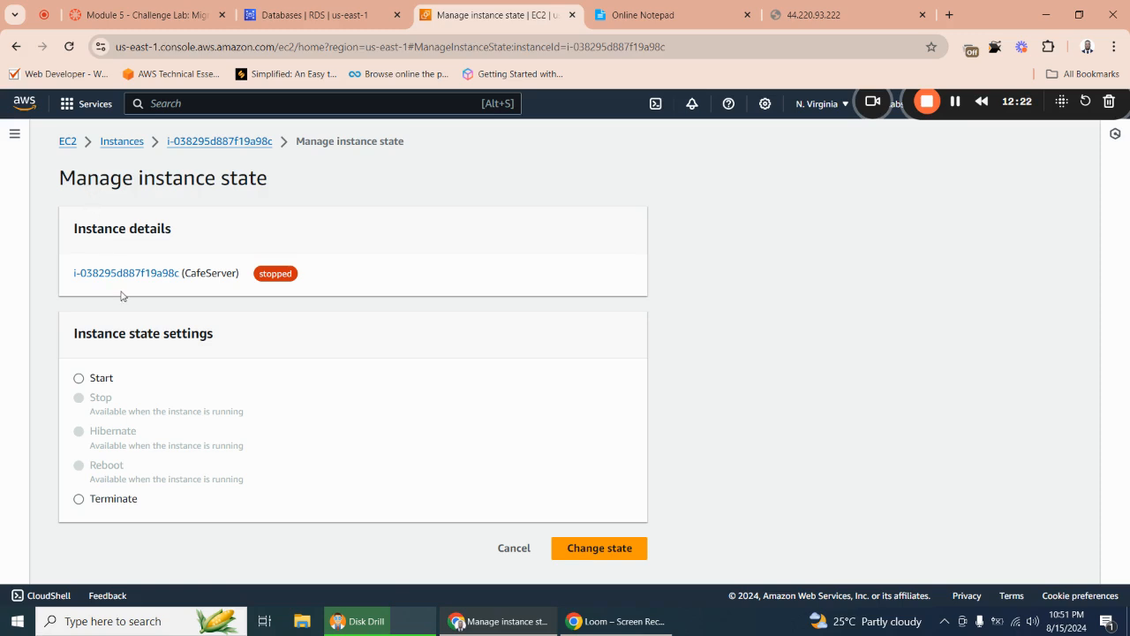
left_click(78, 378)
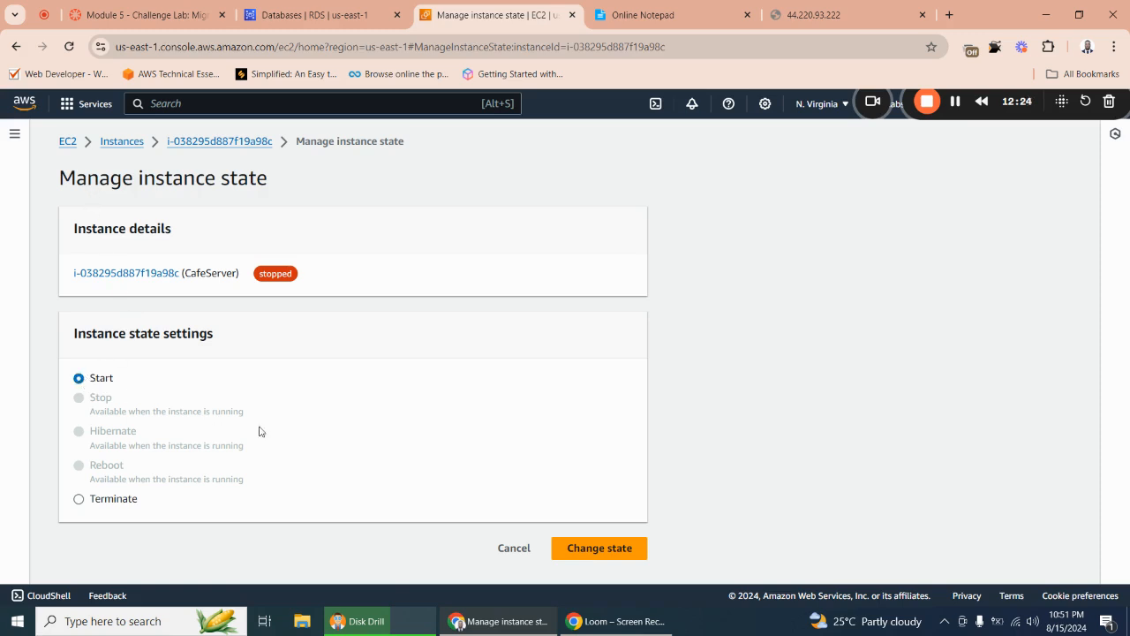
left_click(608, 550)
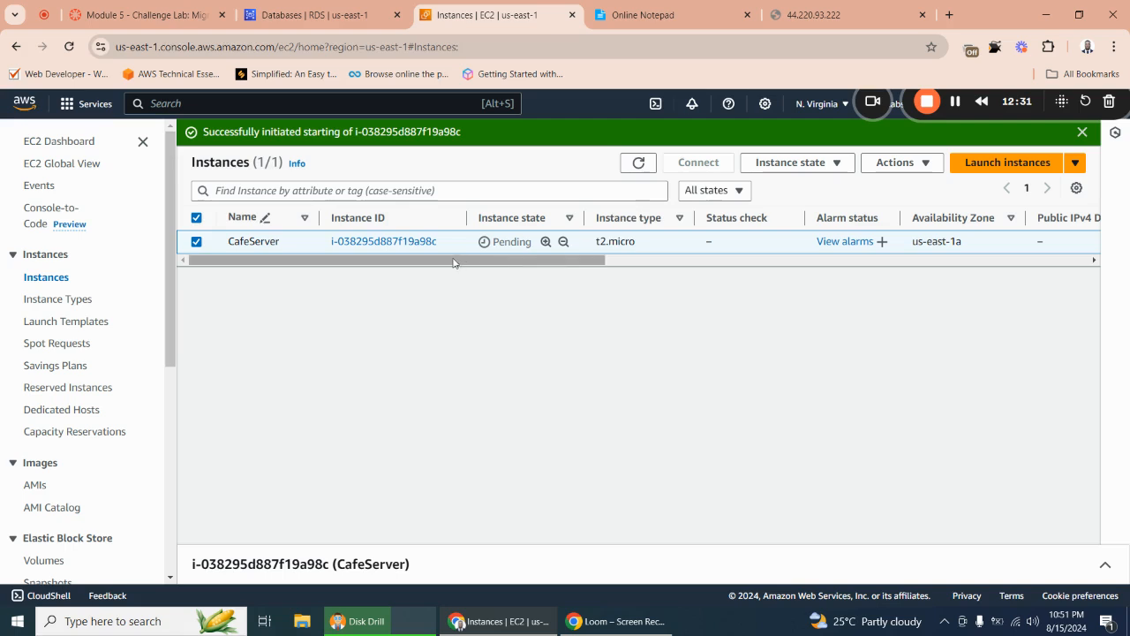
left_click(638, 163)
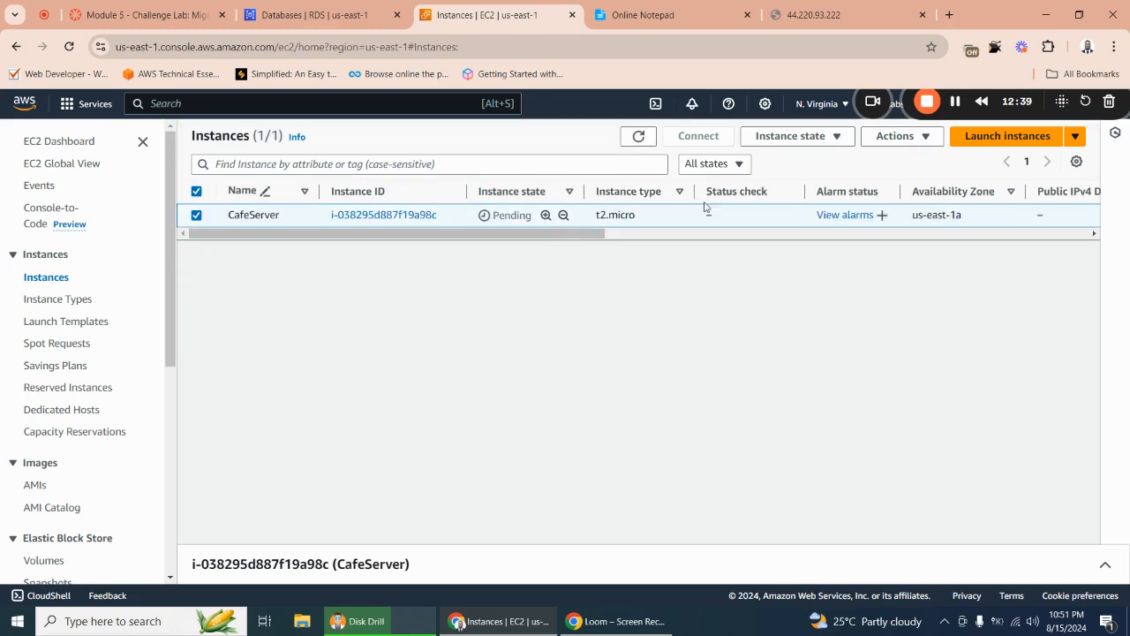
left_click(638, 138)
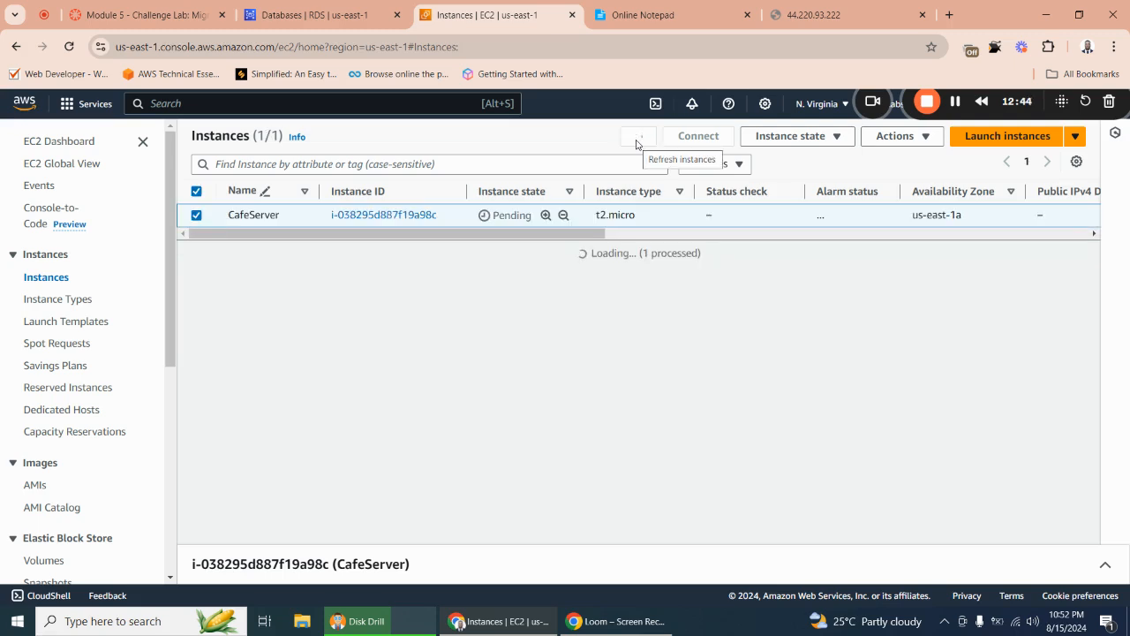
left_click(638, 138)
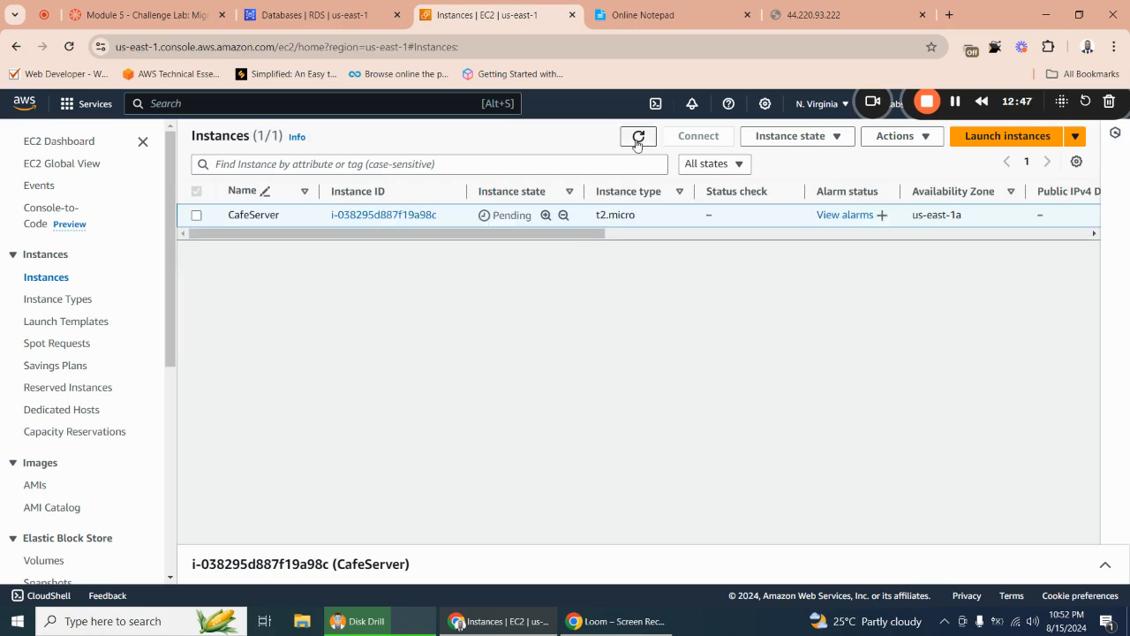
Retry loading the server's root page at 44.220.93.222 after starting the instance again.
left_click(671, 13)
left_click(795, 16)
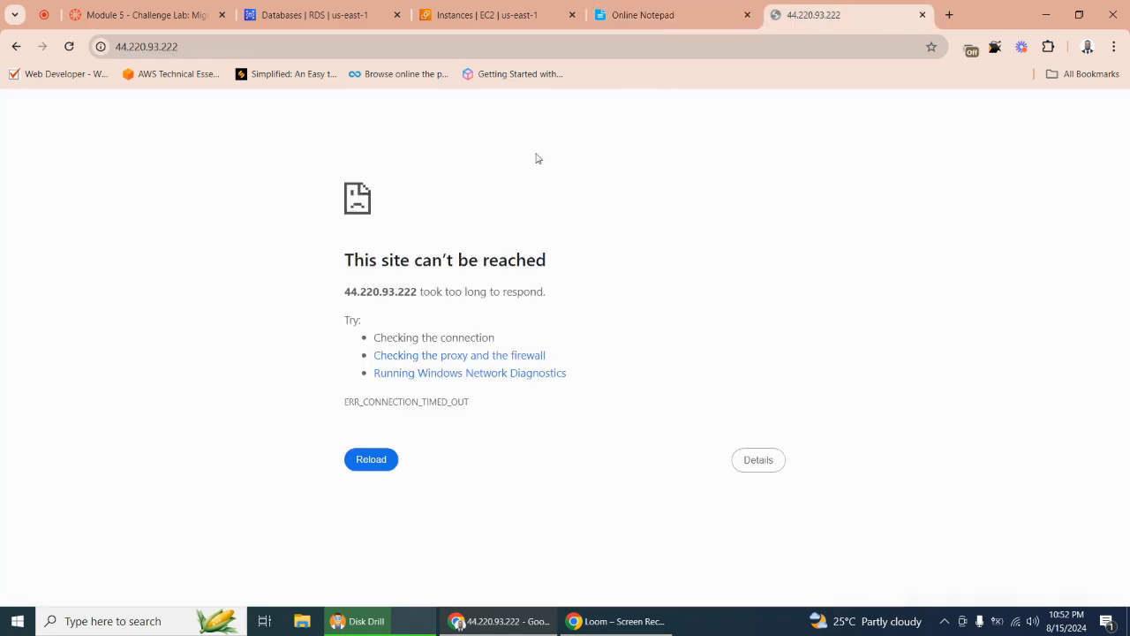
left_click(371, 459)
left_click(221, 47)
left_click(220, 47)
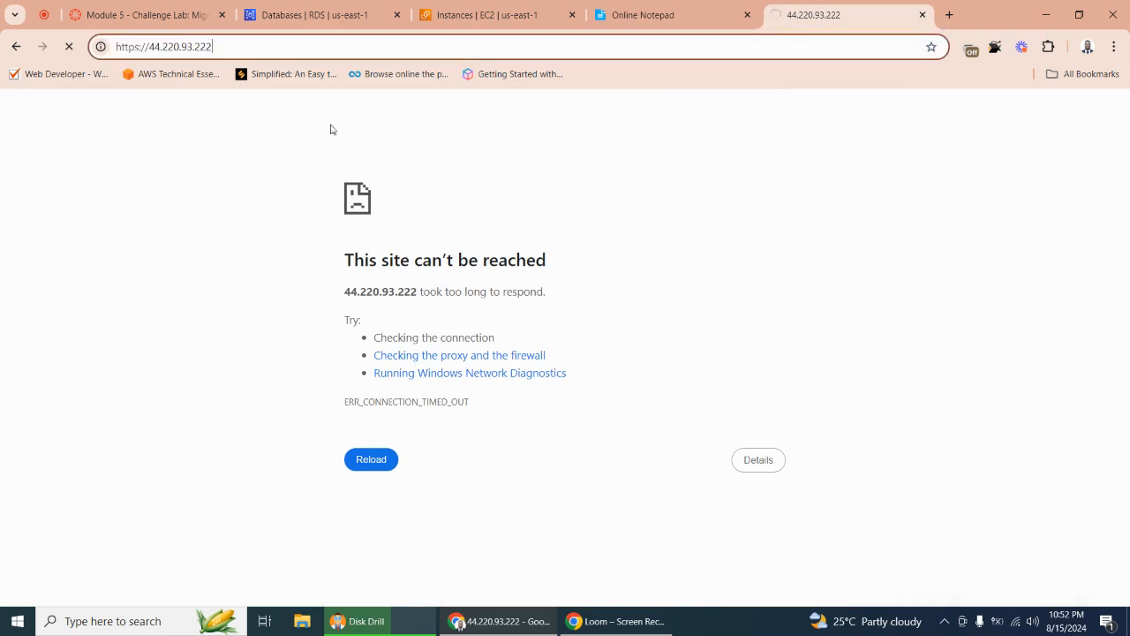
left_click(373, 461)
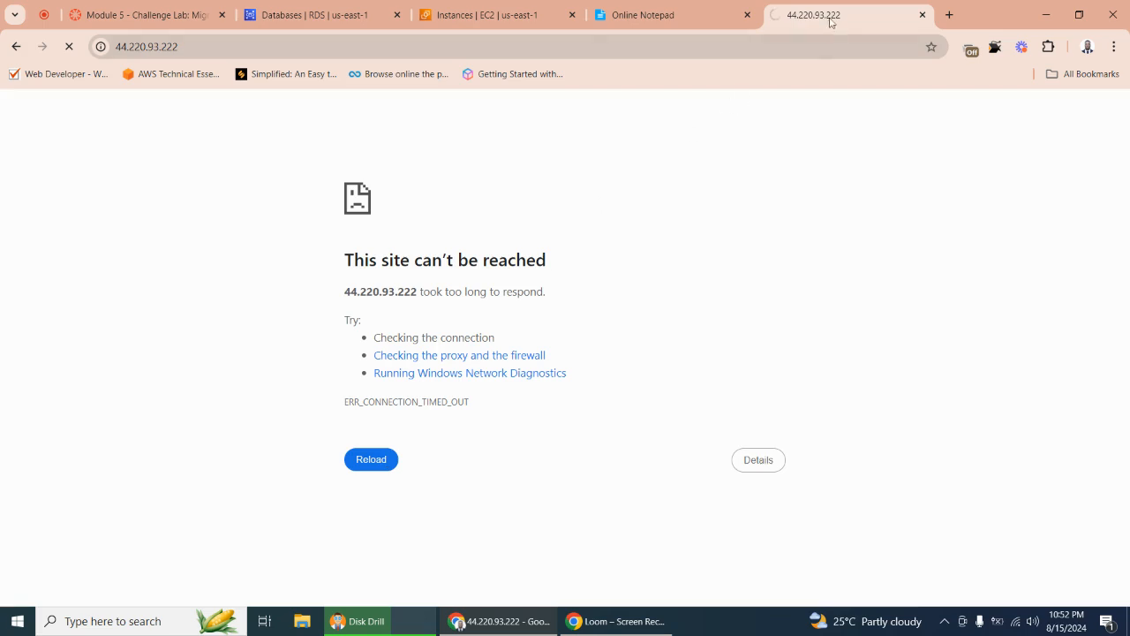
Check the CafeServer instance's state in EC2 and compare the public IPv4 address in its details with the address being loaded.
left_click(688, 20)
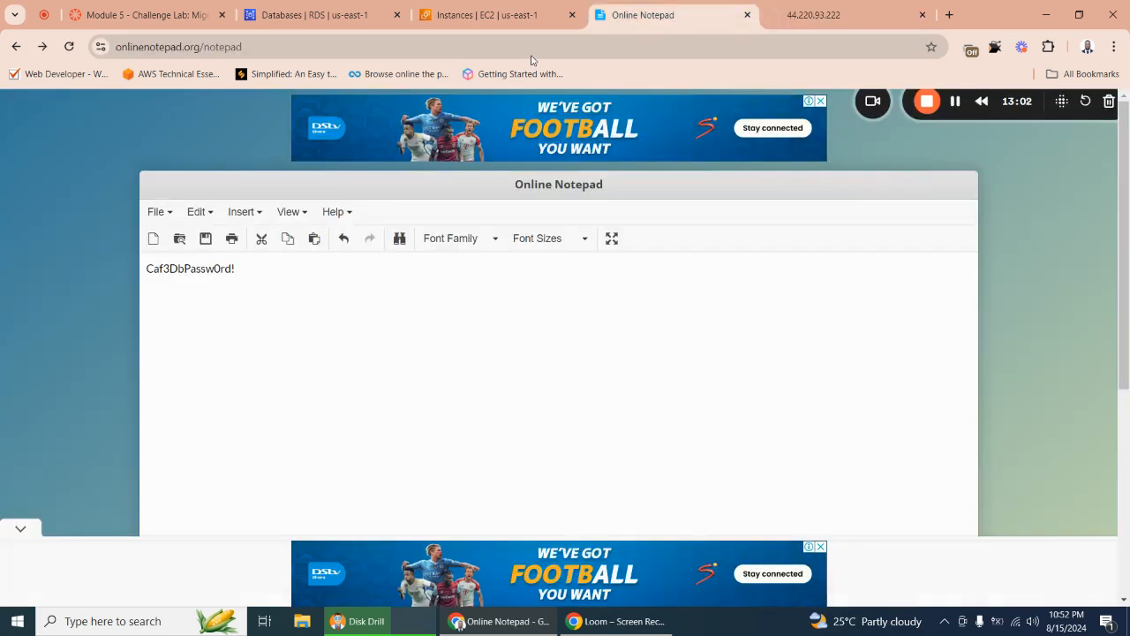
left_click(533, 17)
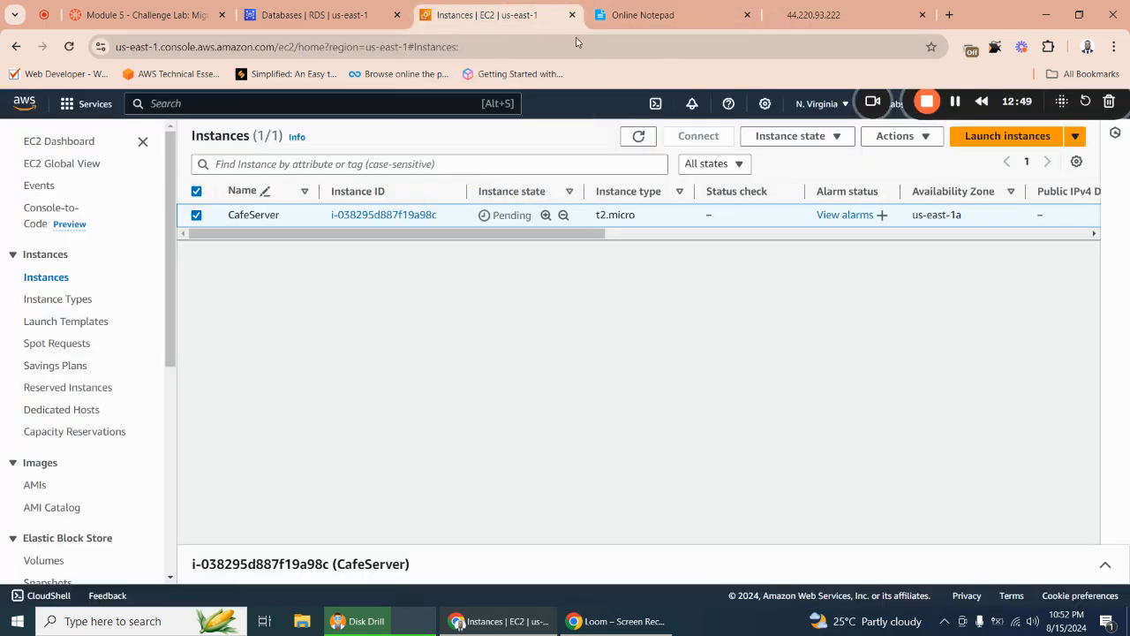
left_click(795, 21)
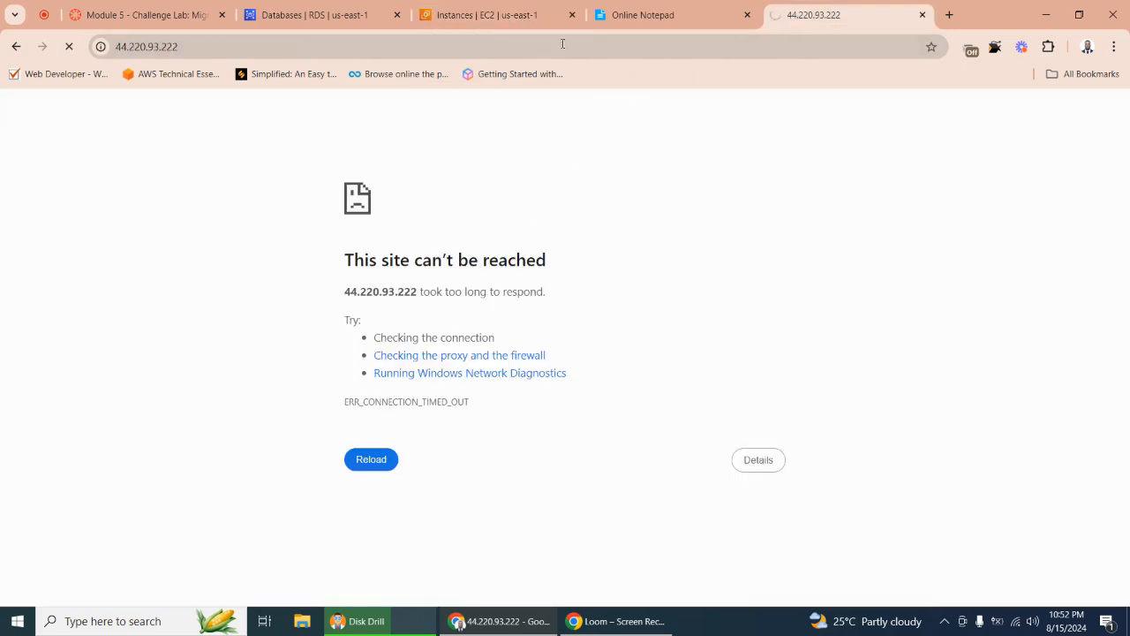
left_click(494, 15)
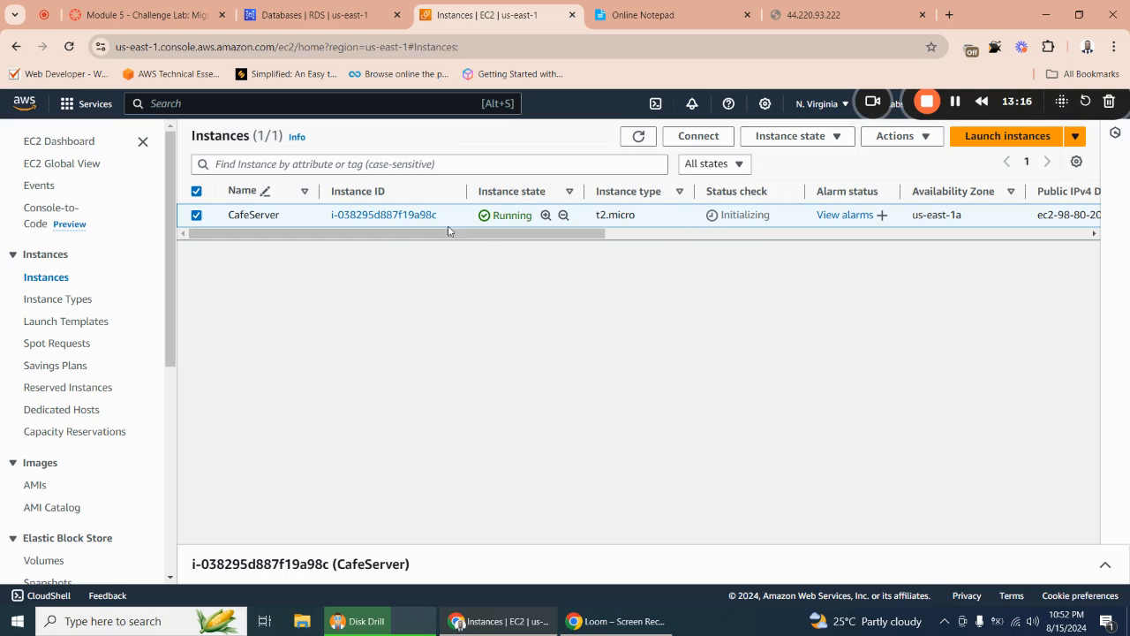
left_click(375, 215)
left_click(802, 18)
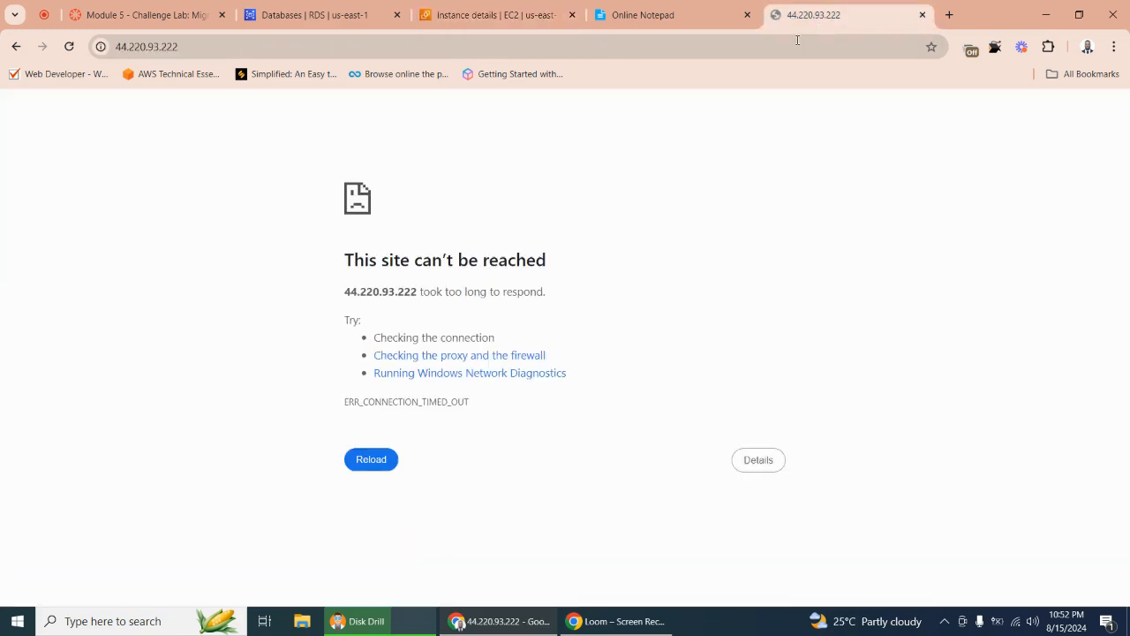
left_click(490, 15)
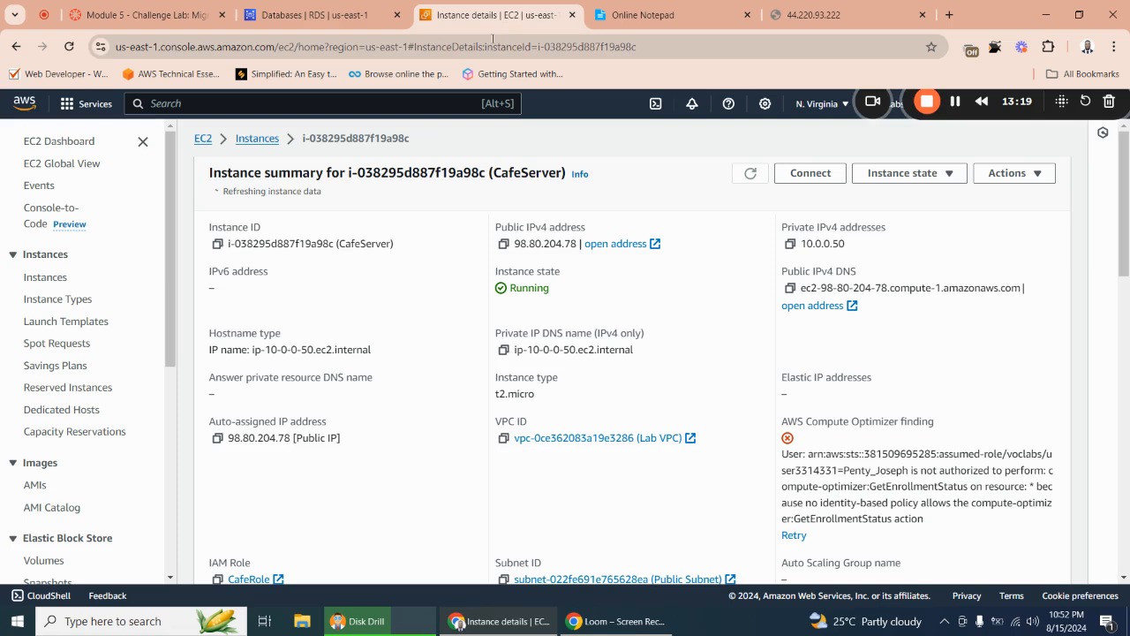
Return to the EC2 instances list and refresh it to check CafeServer's status check.
left_click(12, 46)
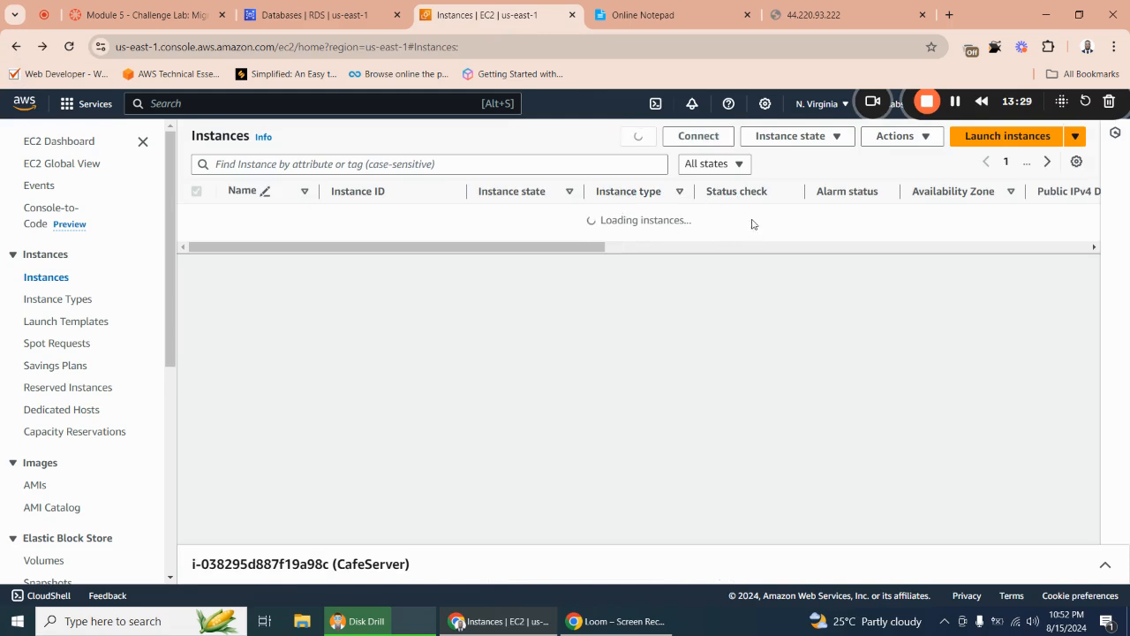
left_click(640, 136)
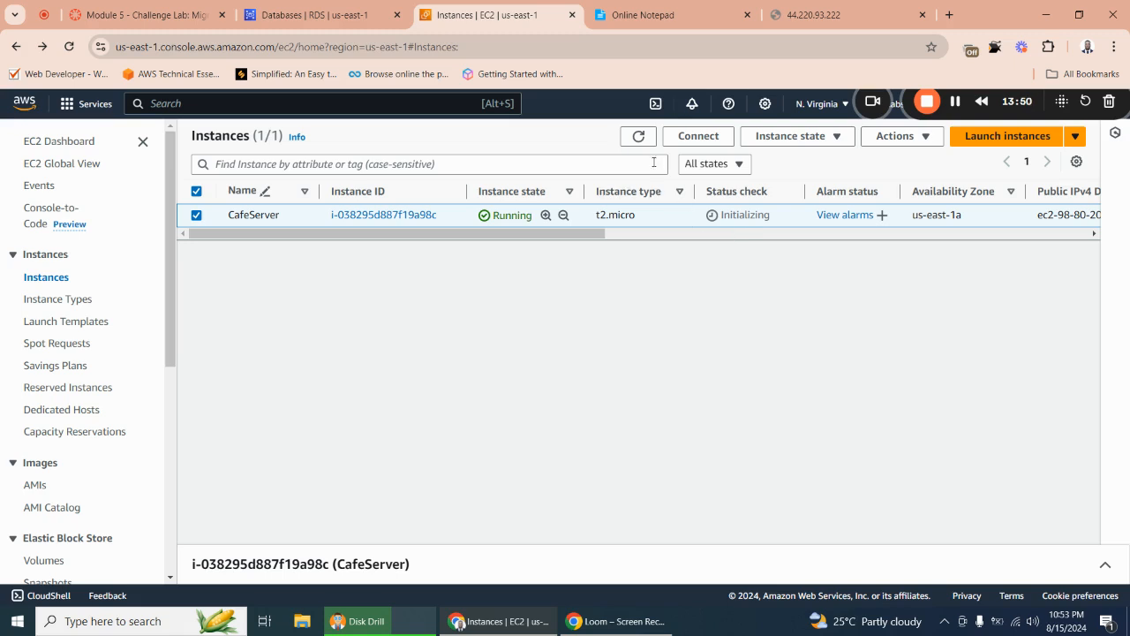
left_click(638, 135)
Copy the public IPv4 address from the CafeServer instance's details and open a new browser tab.
left_click(395, 217)
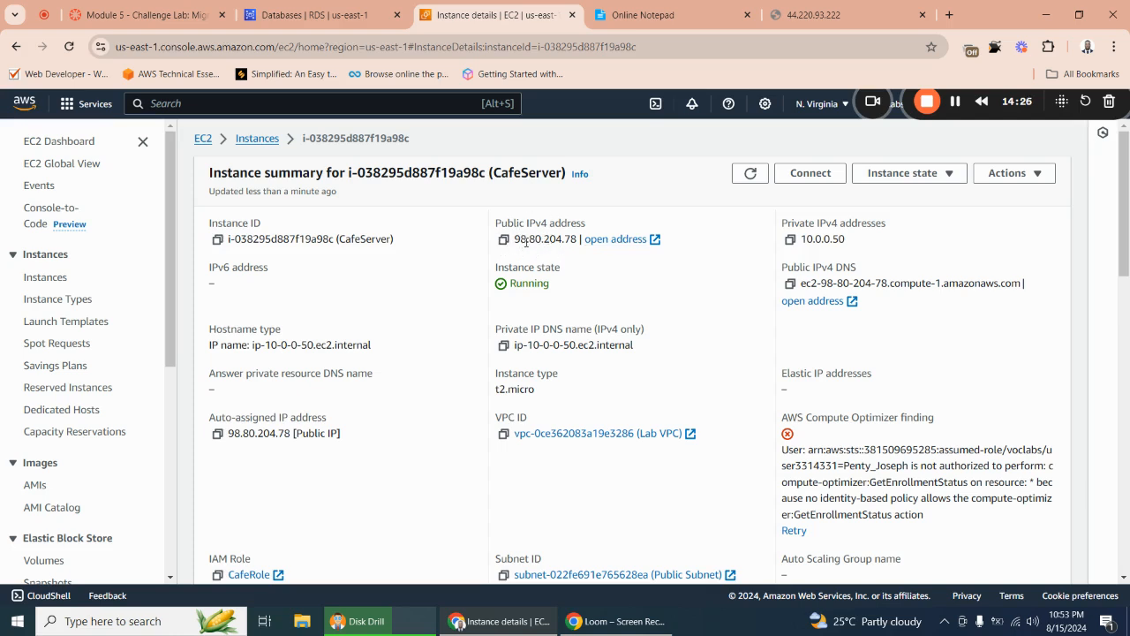
left_click(504, 239)
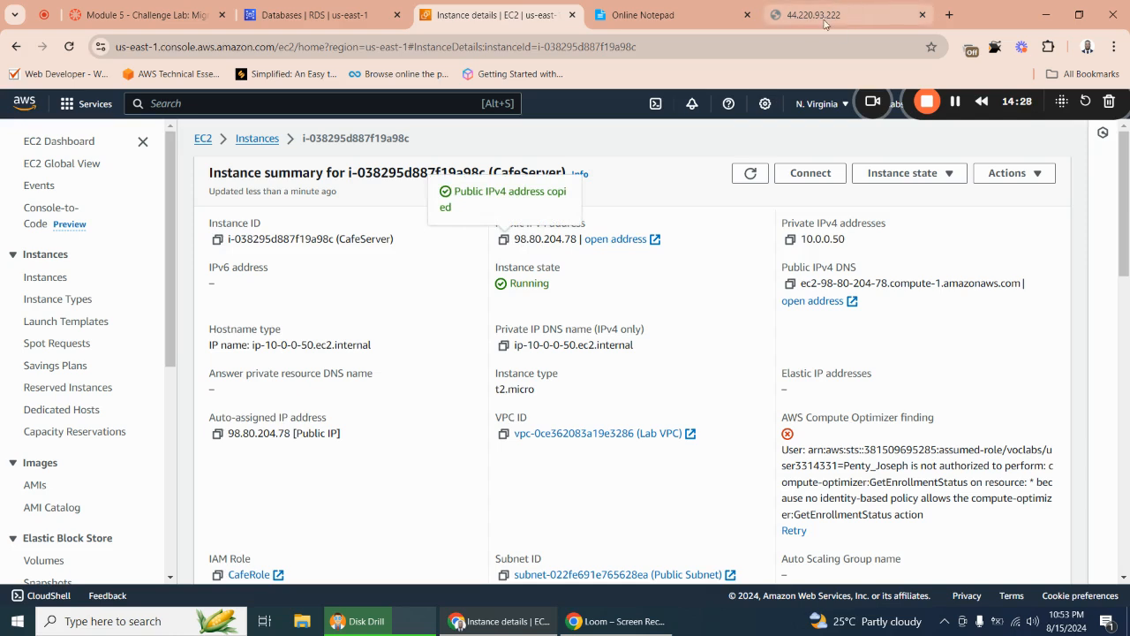
mouse_move(795, 19)
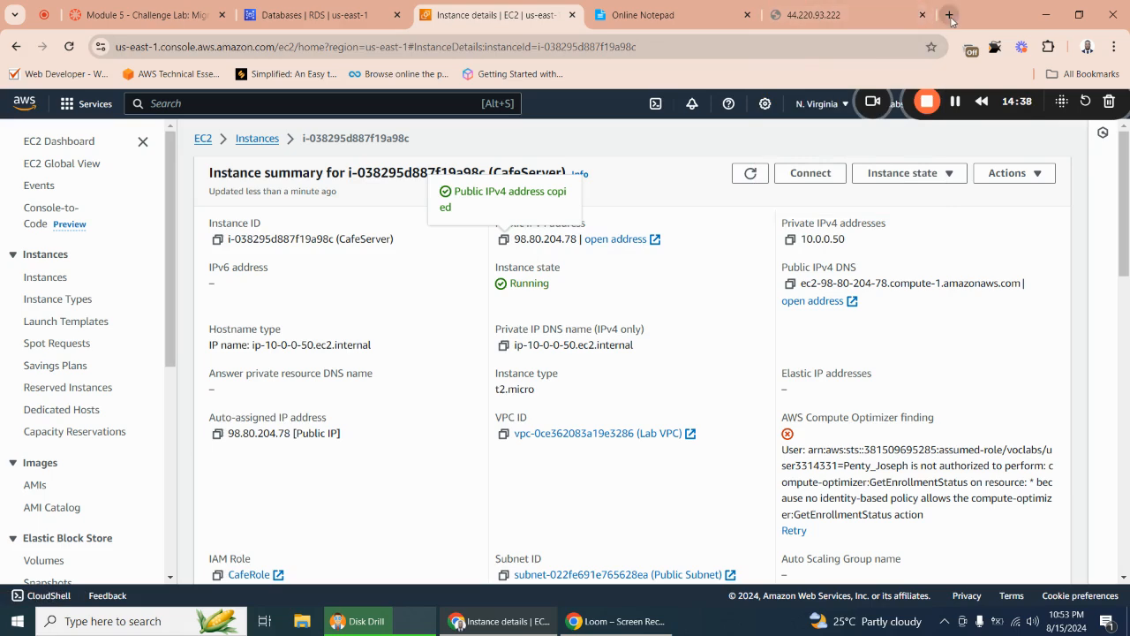
left_click(949, 15)
Go back from CafeServer's details to the instances list and refresh the initialization status once more.
left_click(446, 15)
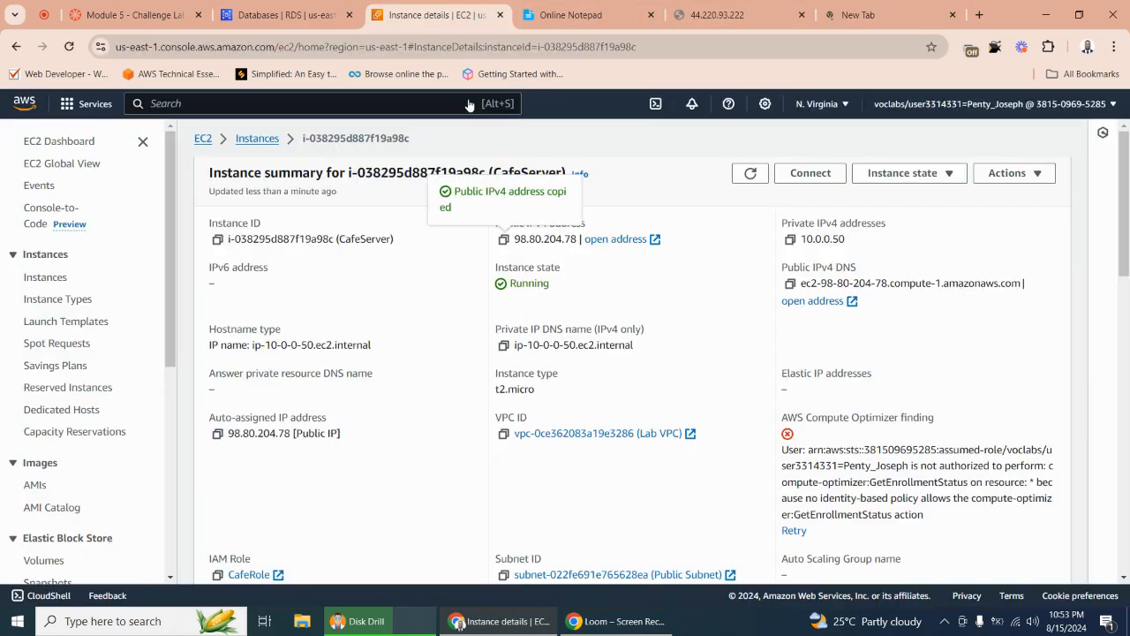
left_click(257, 138)
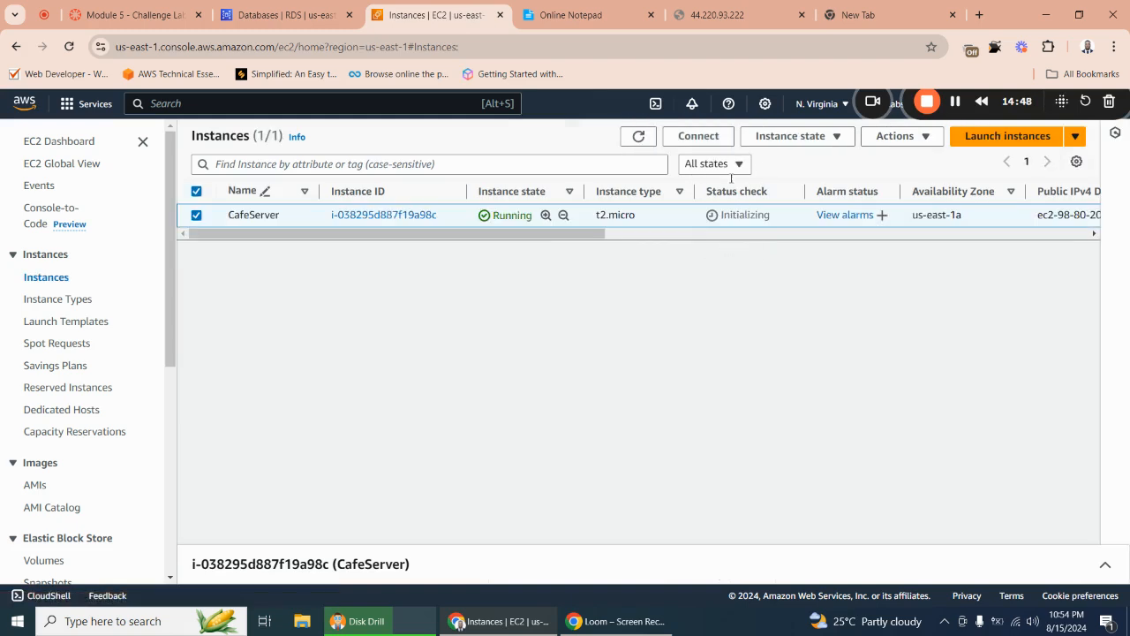
left_click(639, 136)
Load the server's root page at the copied address 98.80.204.78 in the new tab.
left_click(874, 15)
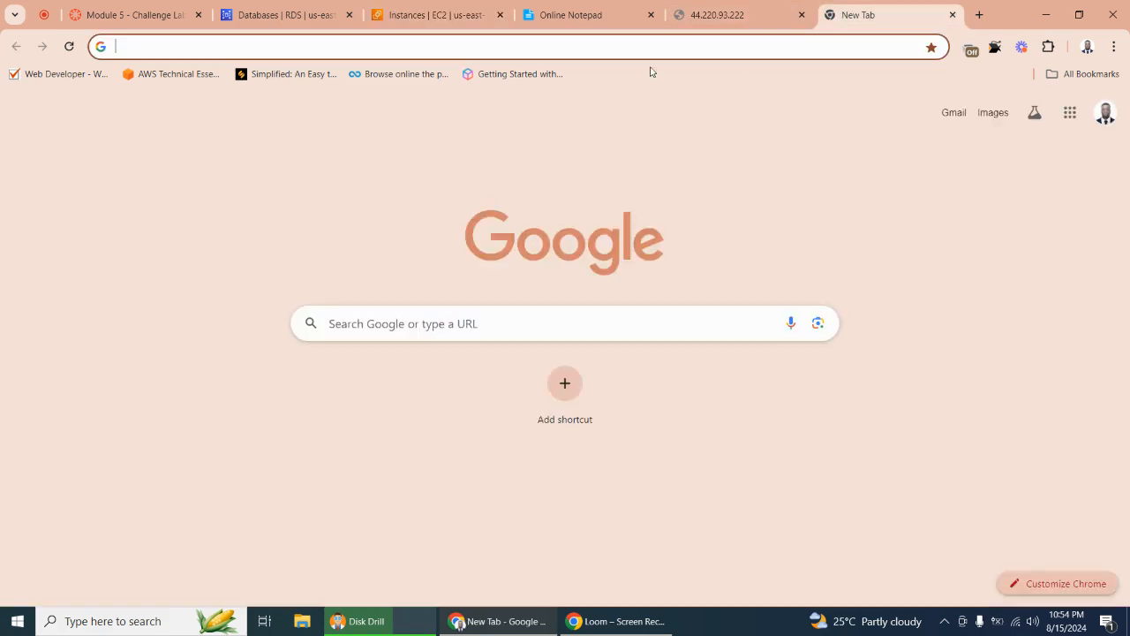
right_click(427, 53)
left_click(510, 197)
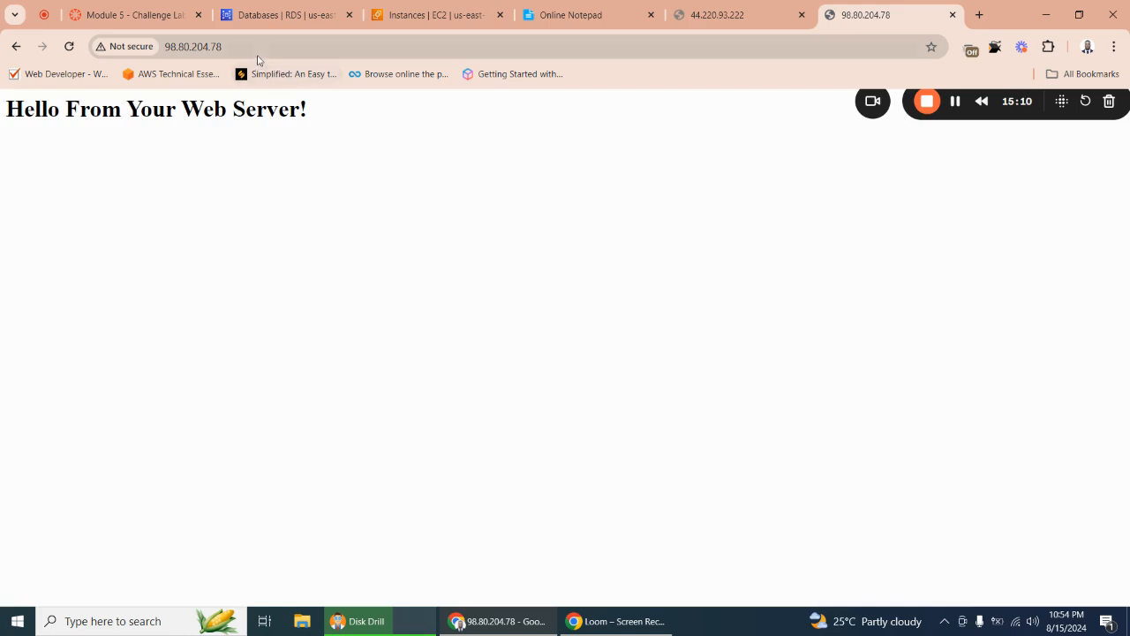
Reload the old address 44.220.93.222 for comparison with the 98.80.204.78 page, and close the old address's tab.
left_click(740, 17)
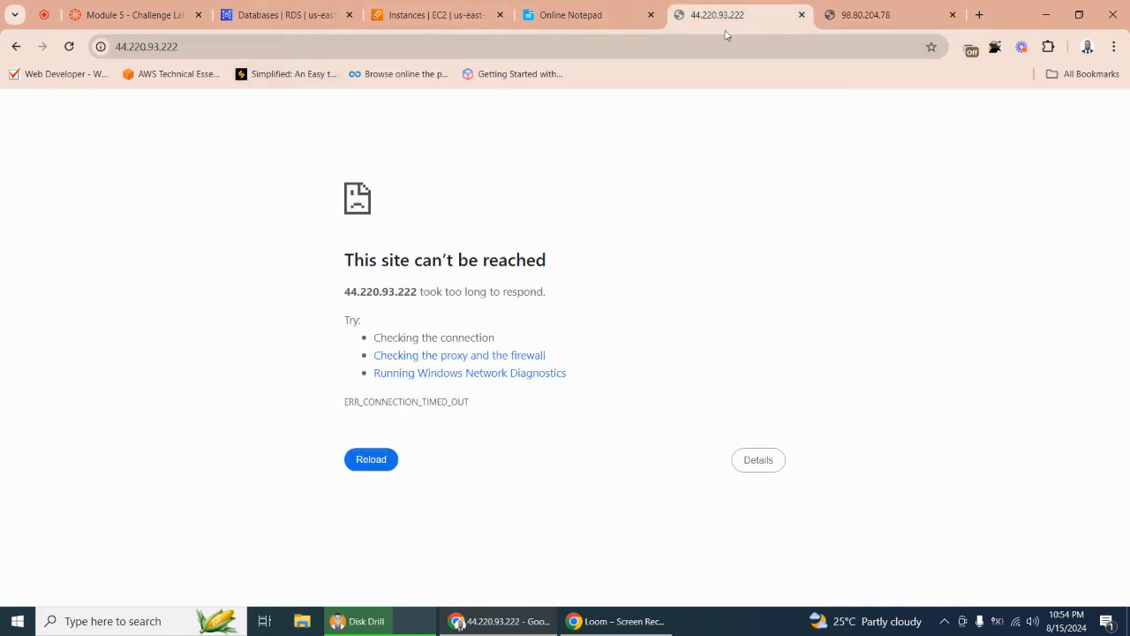
left_click(376, 468)
left_click(883, 16)
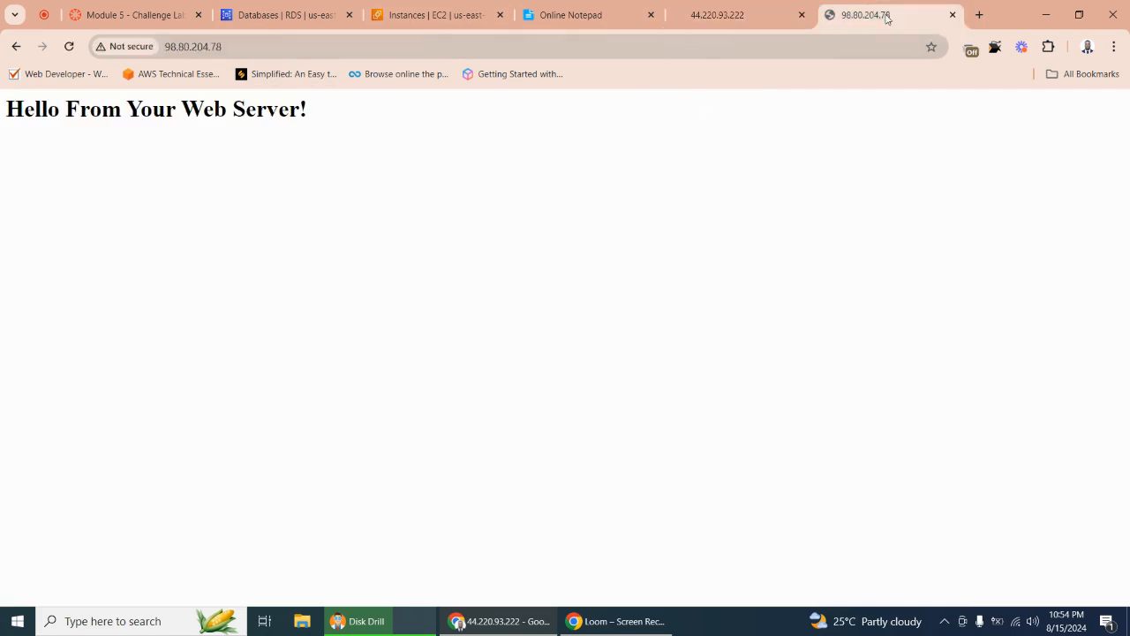
left_click(698, 41)
left_click(710, 15)
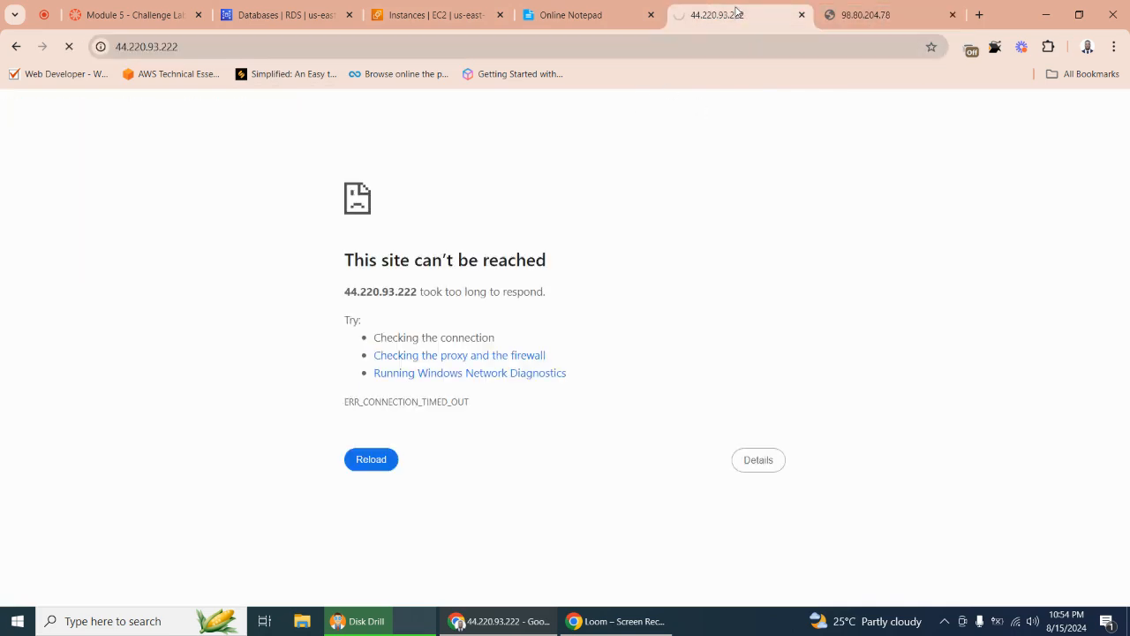
left_click(802, 15)
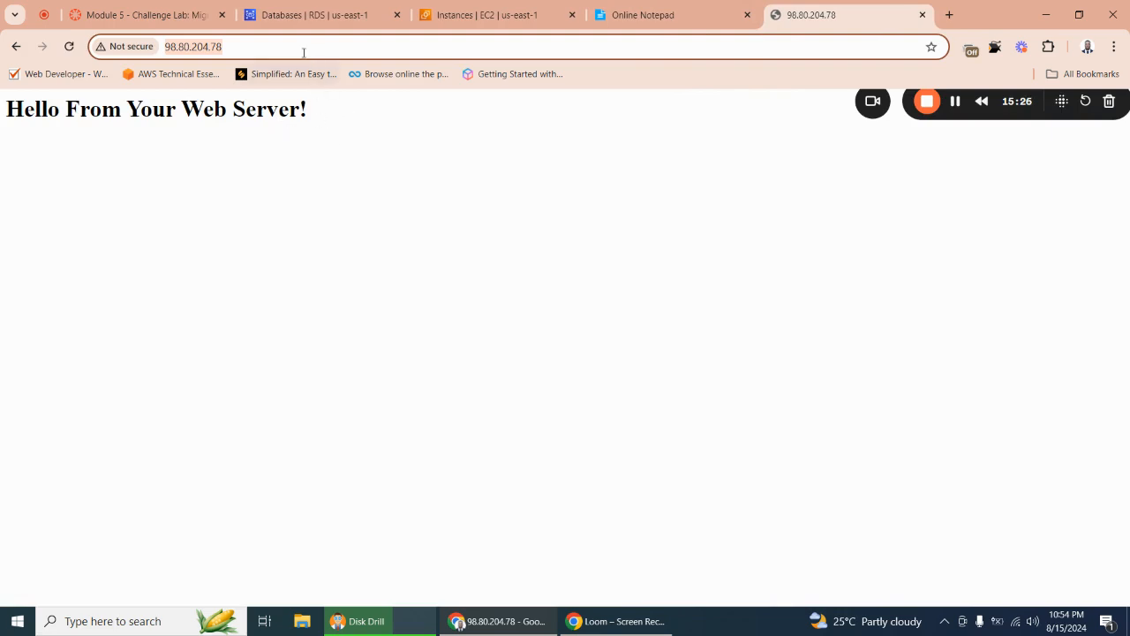
Load the café application at 98.80.204.78/cafe.
left_click(254, 42)
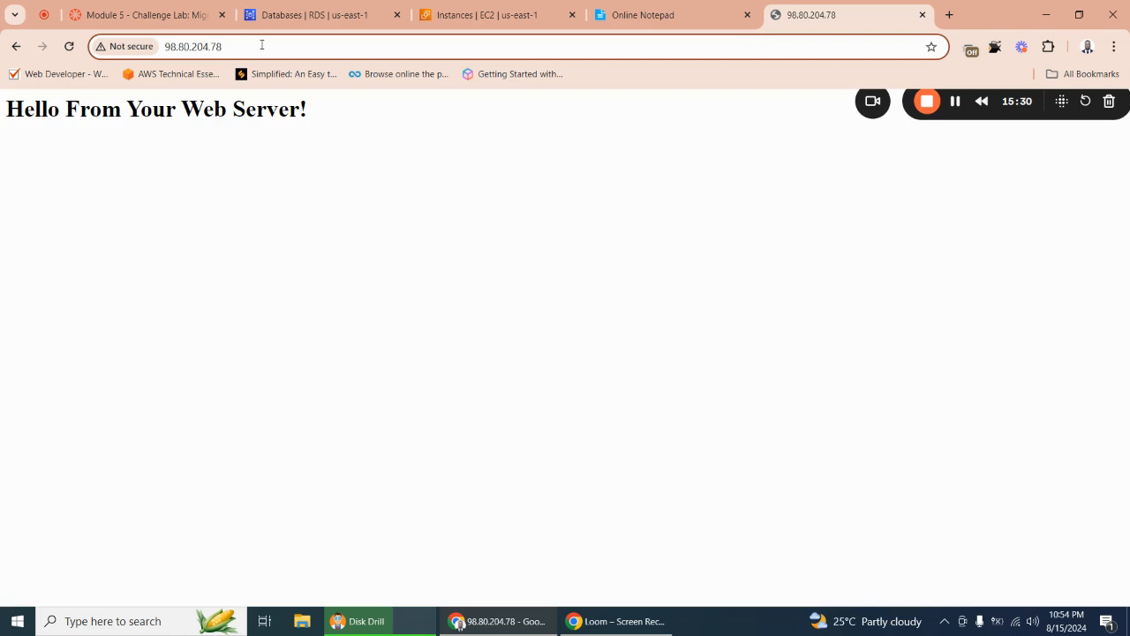
type("/")
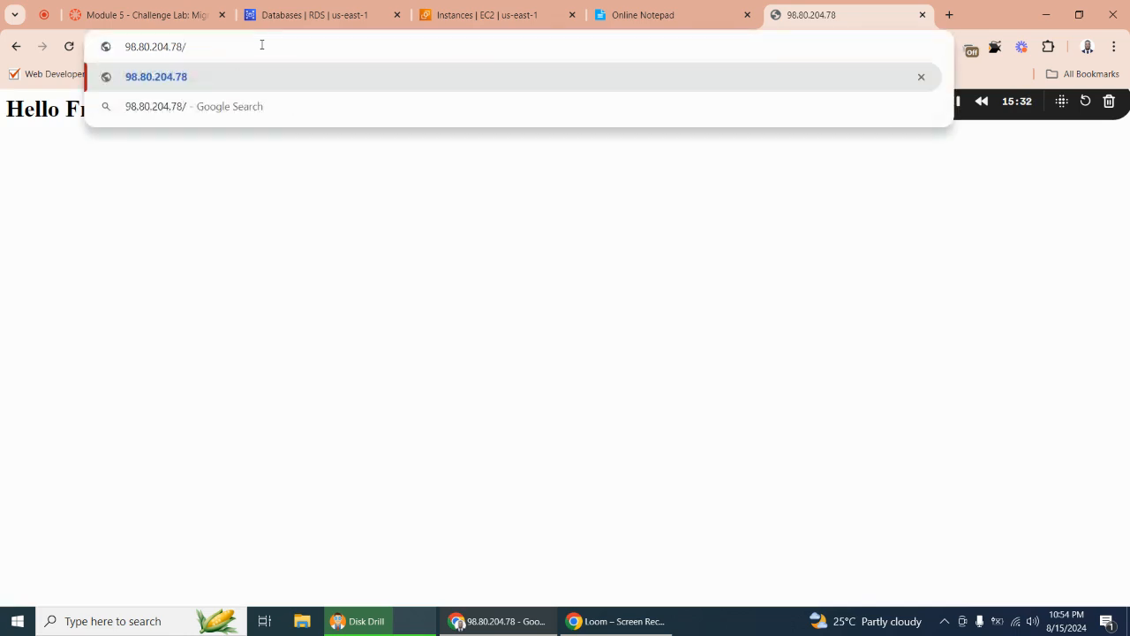
type("cafe")
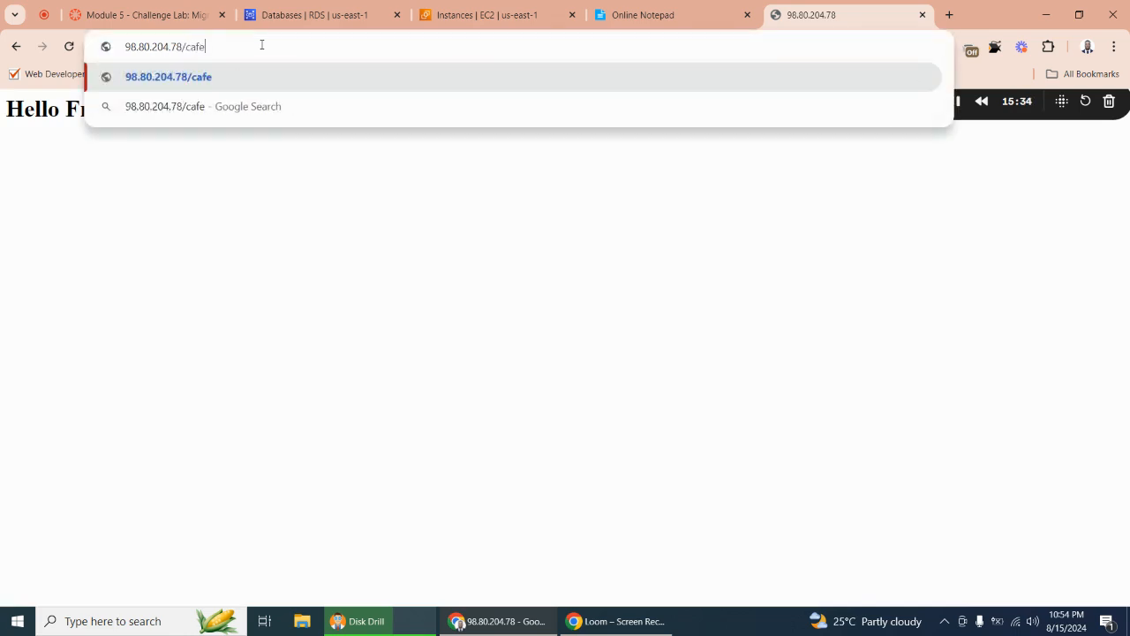
key("Return")
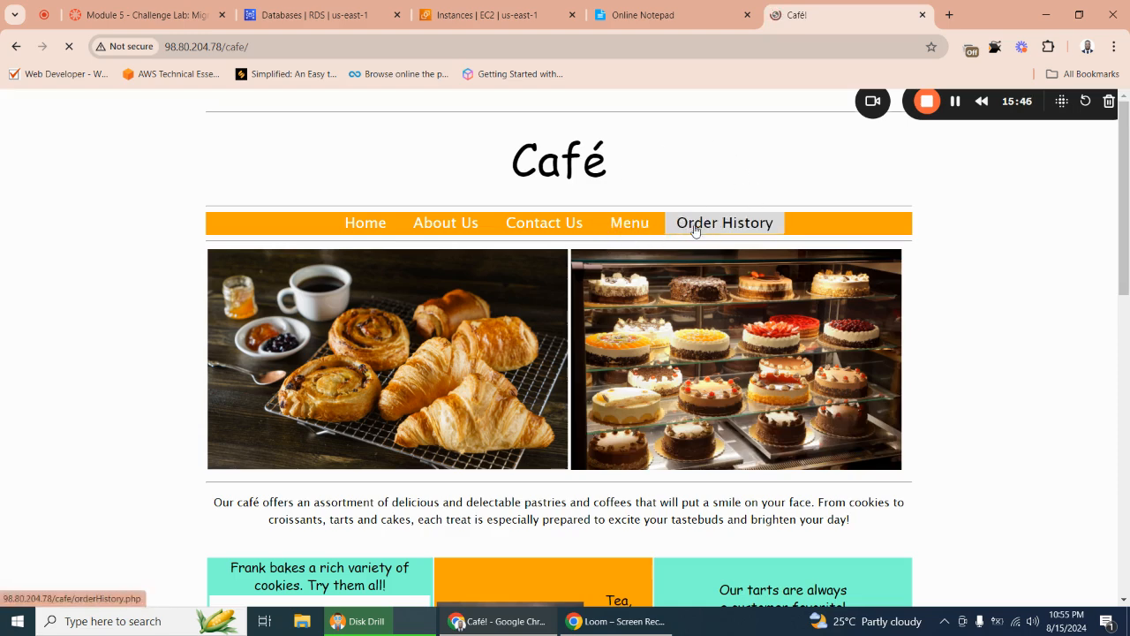
Test the café site's navigation by going to its Contact Us section and requesting the Menu page.
left_click(548, 226)
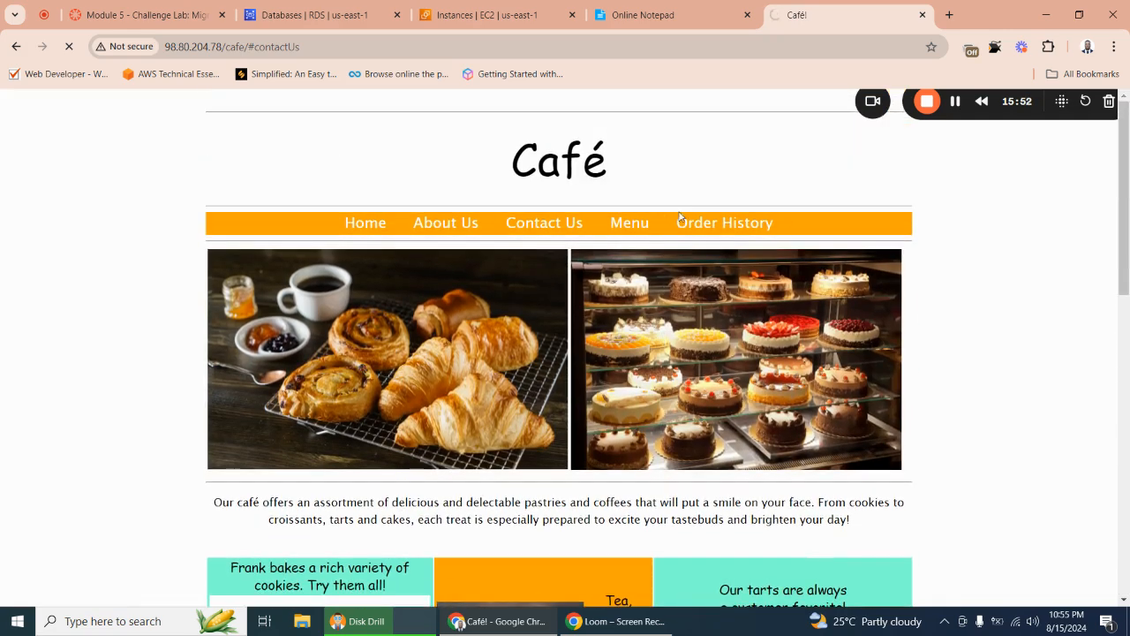
left_click(545, 227)
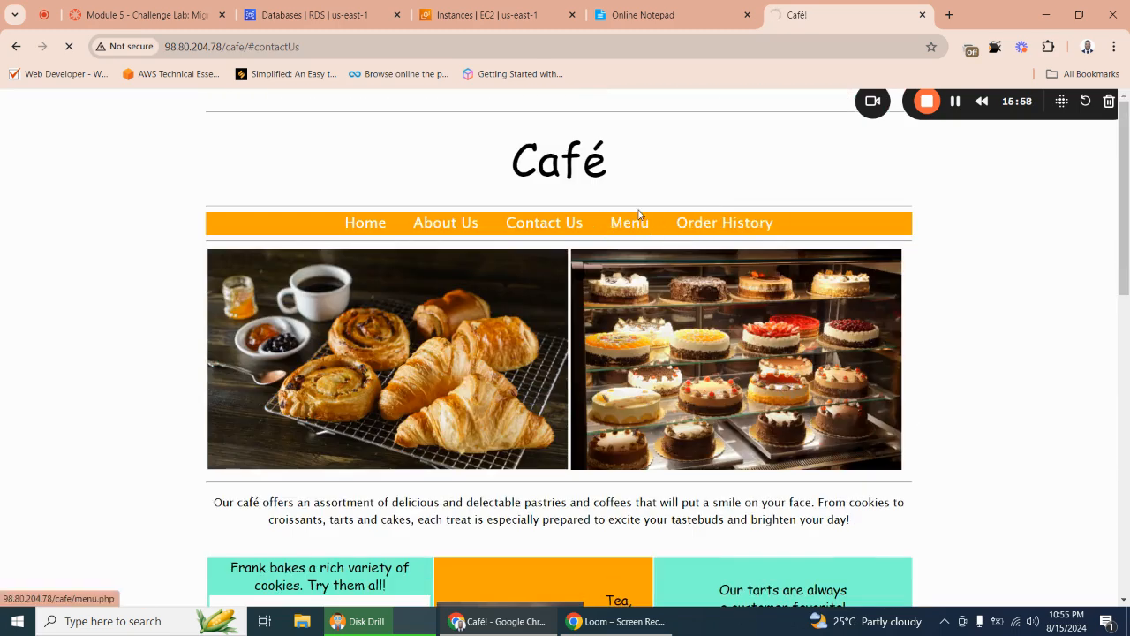
scroll(639, 215, "down", 3)
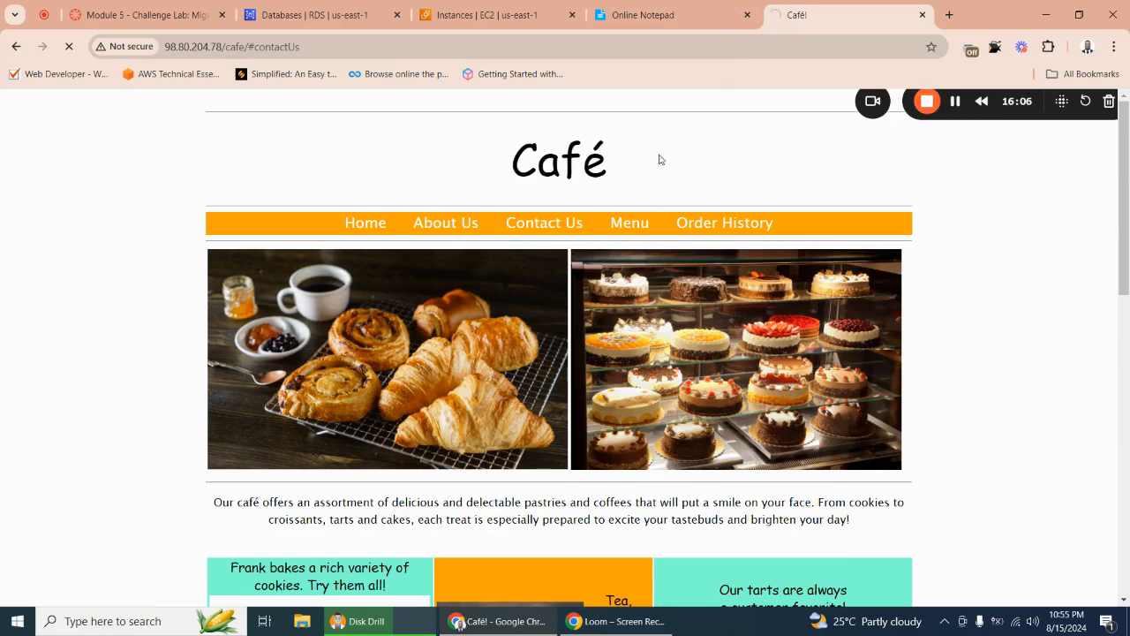
Return to the lab instructions and read the steps on testing the café application and connecting to CafeServer.
left_click(668, 7)
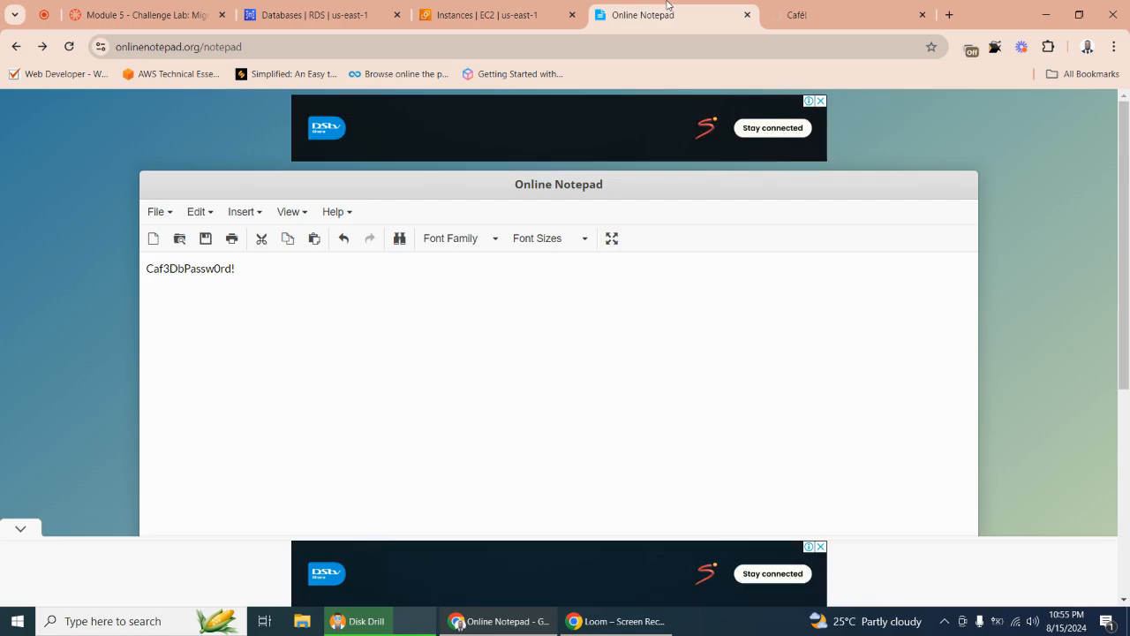
left_click(495, 15)
left_click(142, 15)
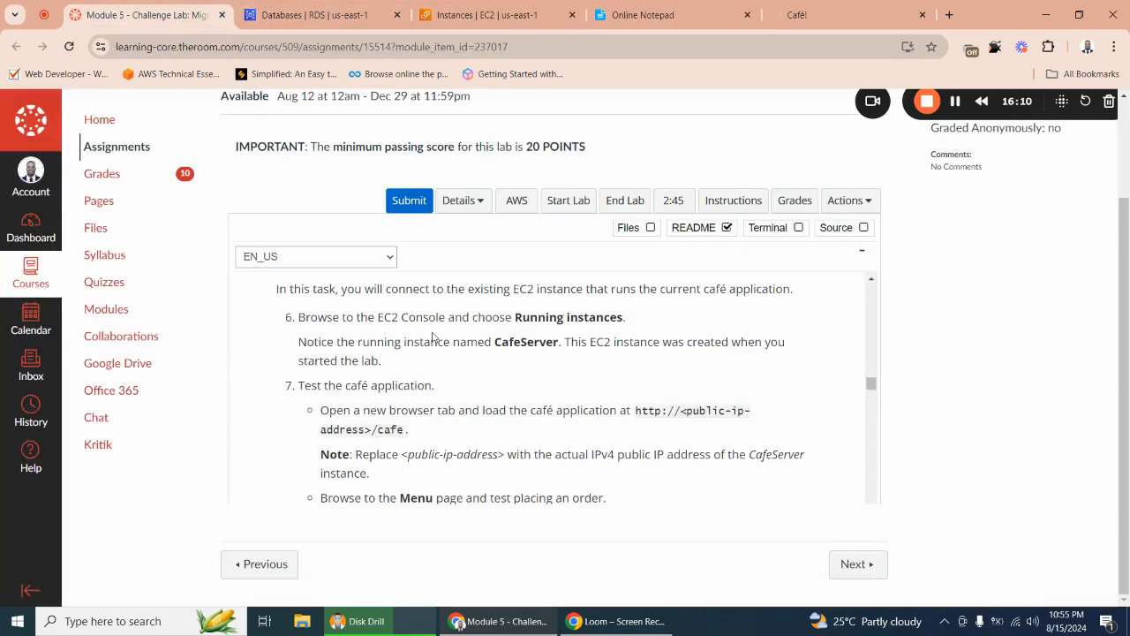
left_click_drag(871, 383, 870, 321)
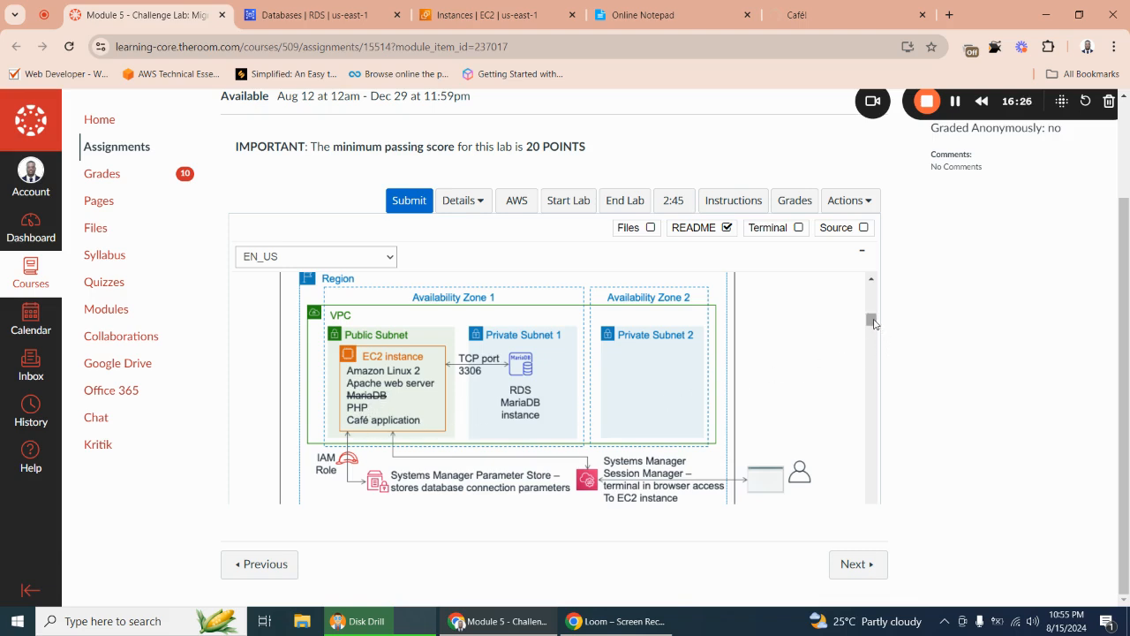
left_click_drag(873, 324, 873, 324)
left_click_drag(873, 324, 882, 393)
left_click_drag(881, 388, 880, 398)
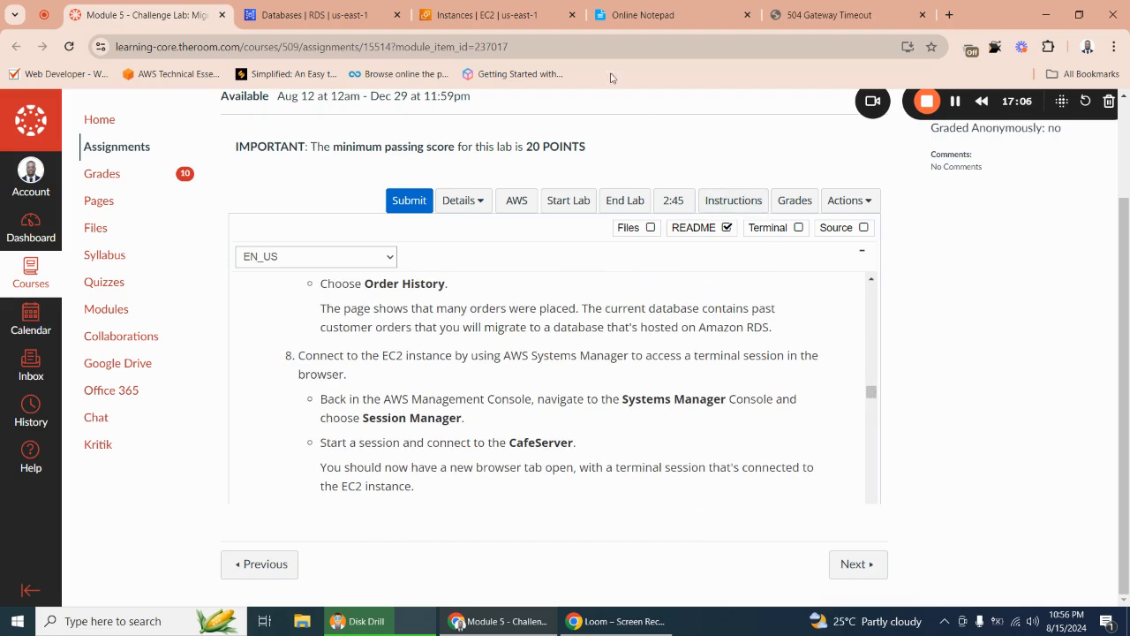
Open the AWS console home in a separate browser tab, search for systems manager and open the Systems Manager service.
left_click(486, 15)
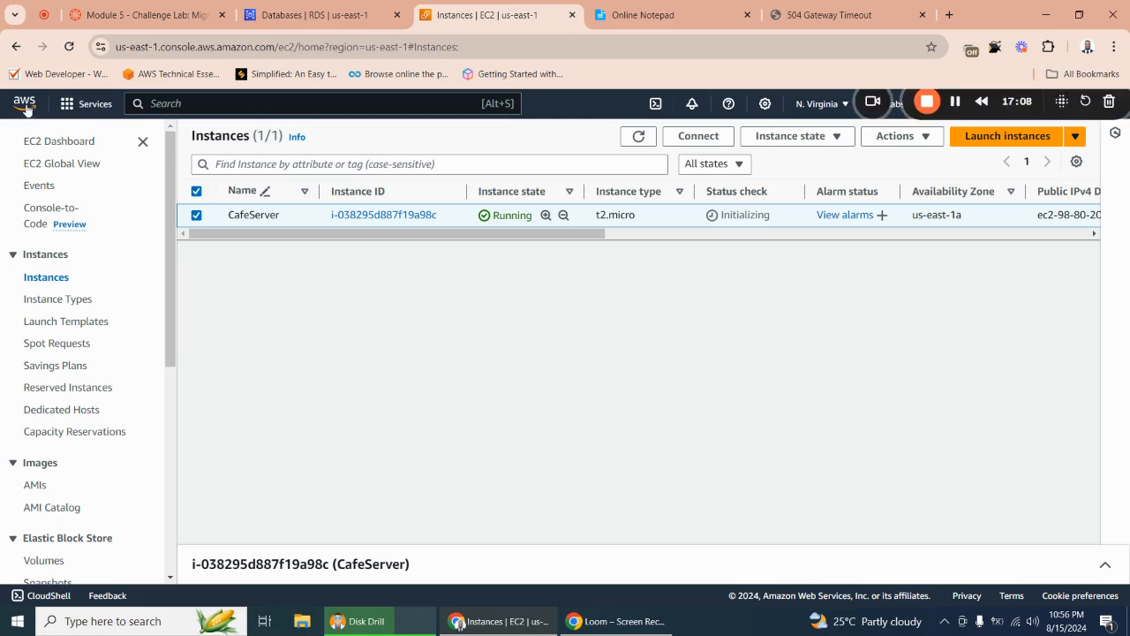
right_click(40, 104)
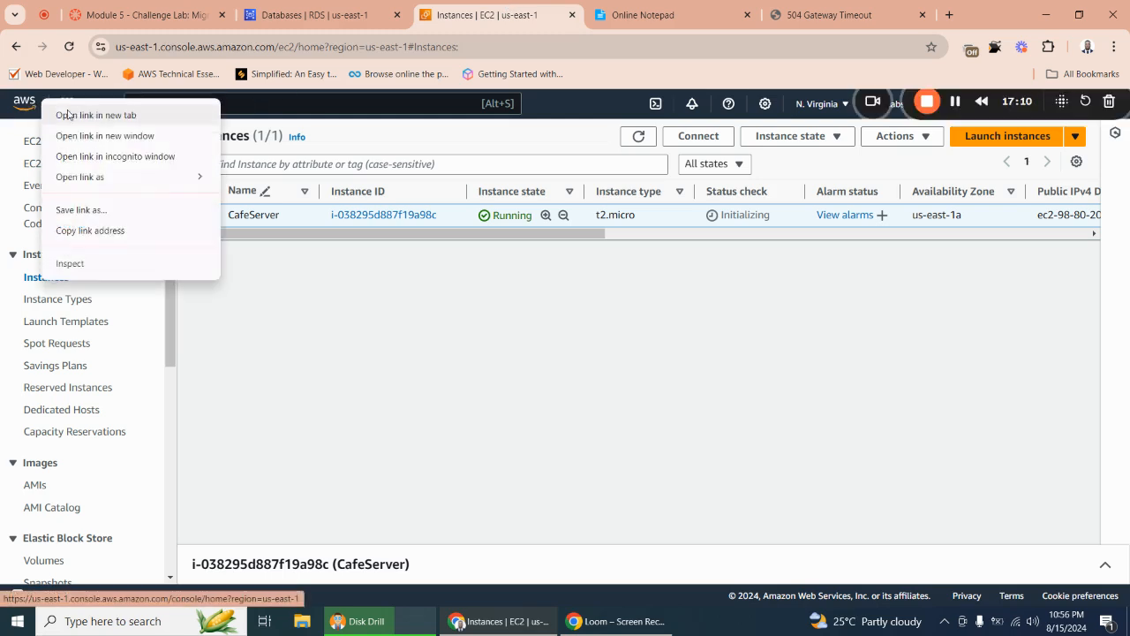
left_click(70, 114)
left_click(575, 15)
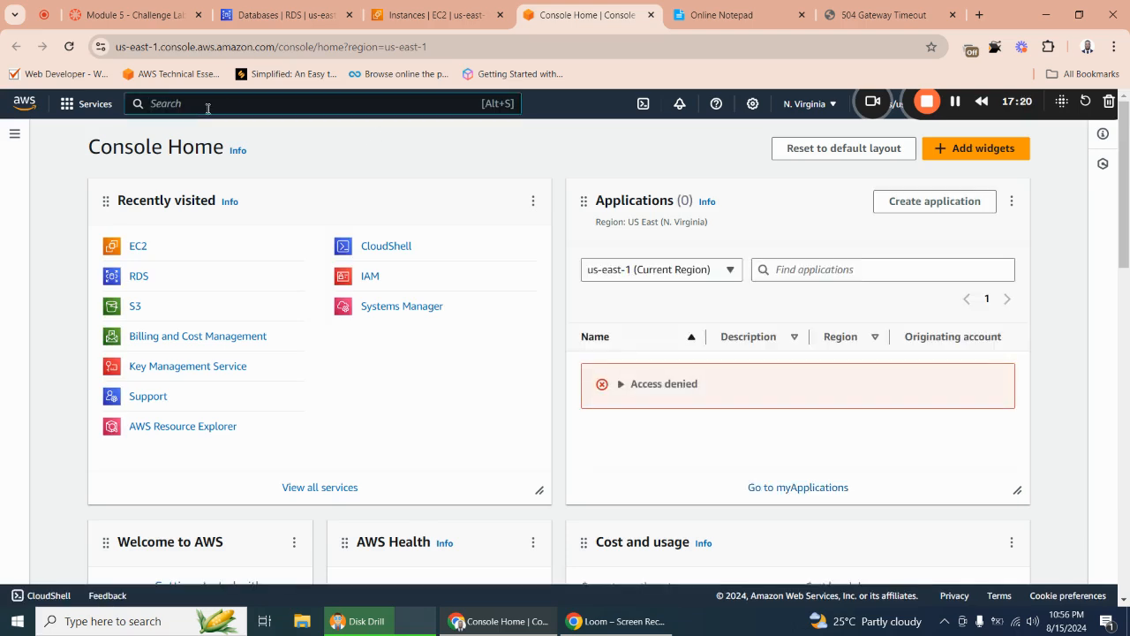
type("syste")
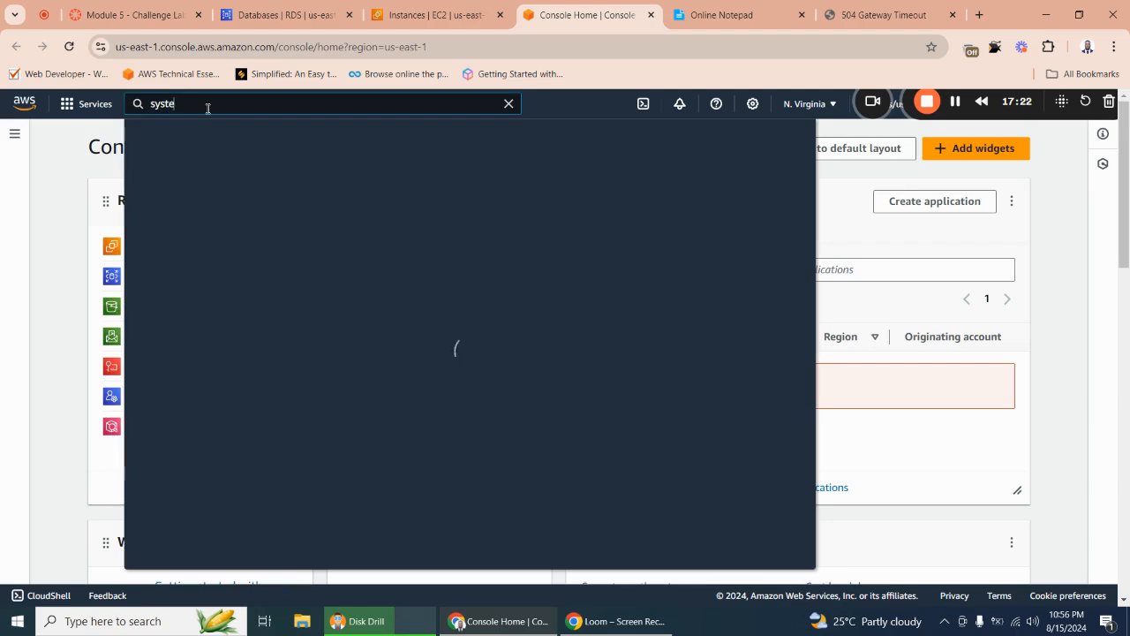
type("ms manager")
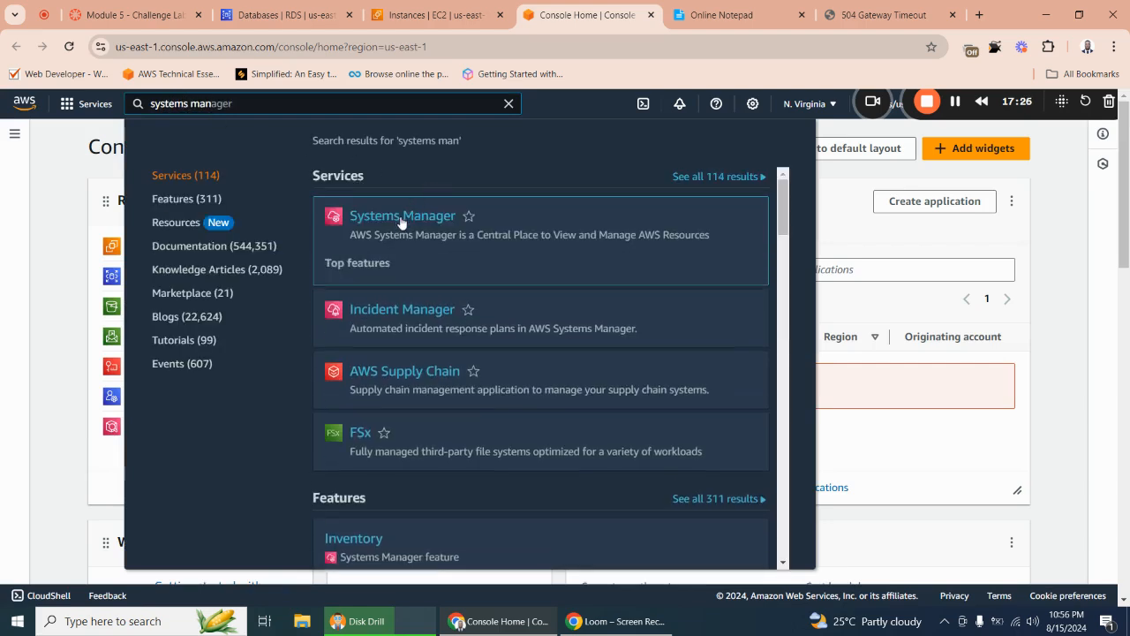
left_click(403, 214)
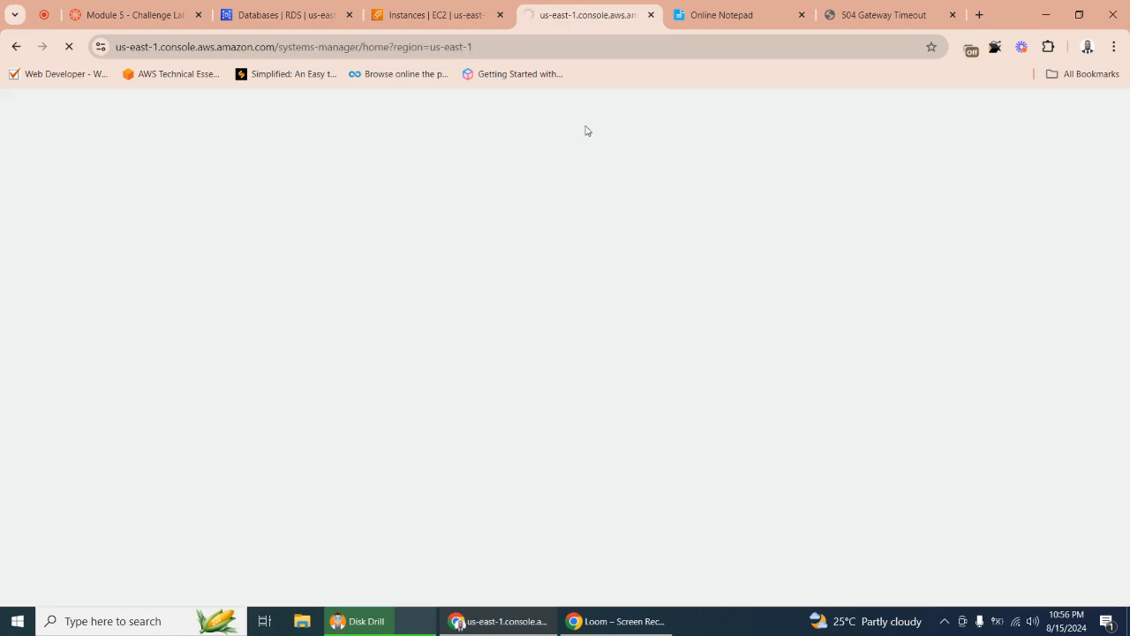
Check the EC2 instances list briefly, and open Session Manager under Systems Manager's Node Management.
left_click(426, 15)
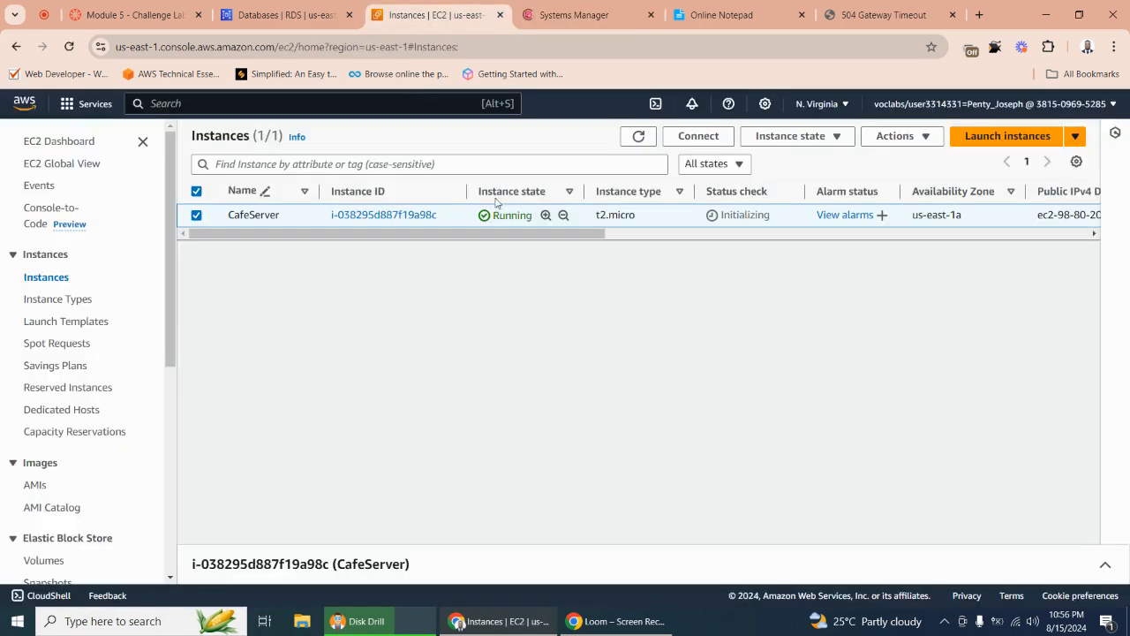
left_click(585, 16)
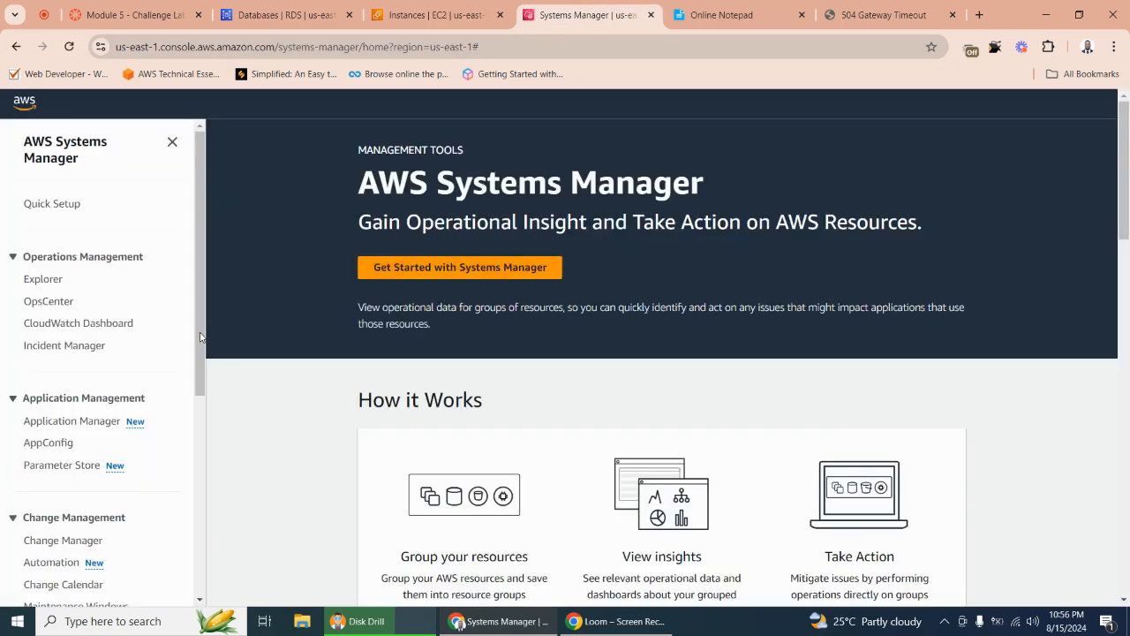
left_click_drag(202, 336, 189, 585)
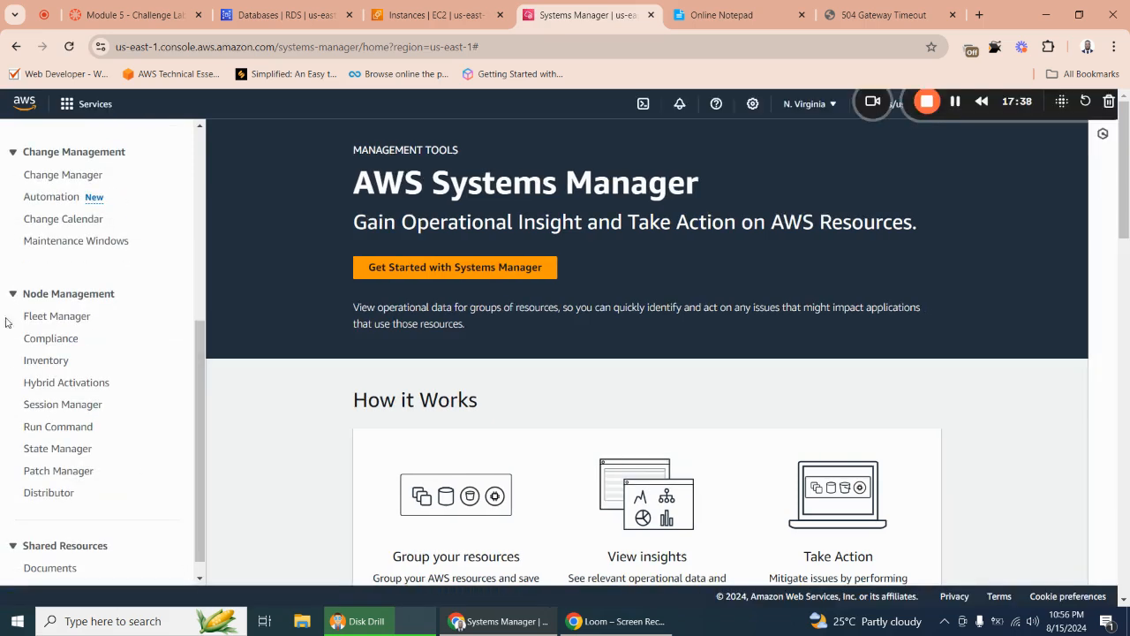
left_click(80, 407)
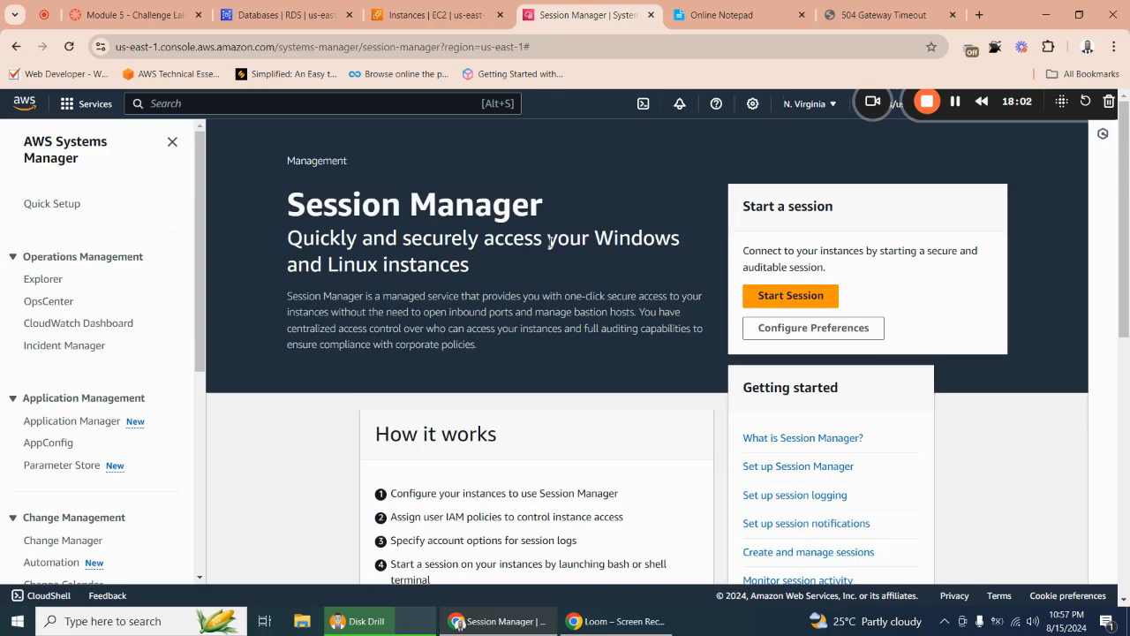
Start a Session Manager session with CafeServer as the target instance.
scroll(542, 256, "down", 3)
scroll(560, 330, "up", 2)
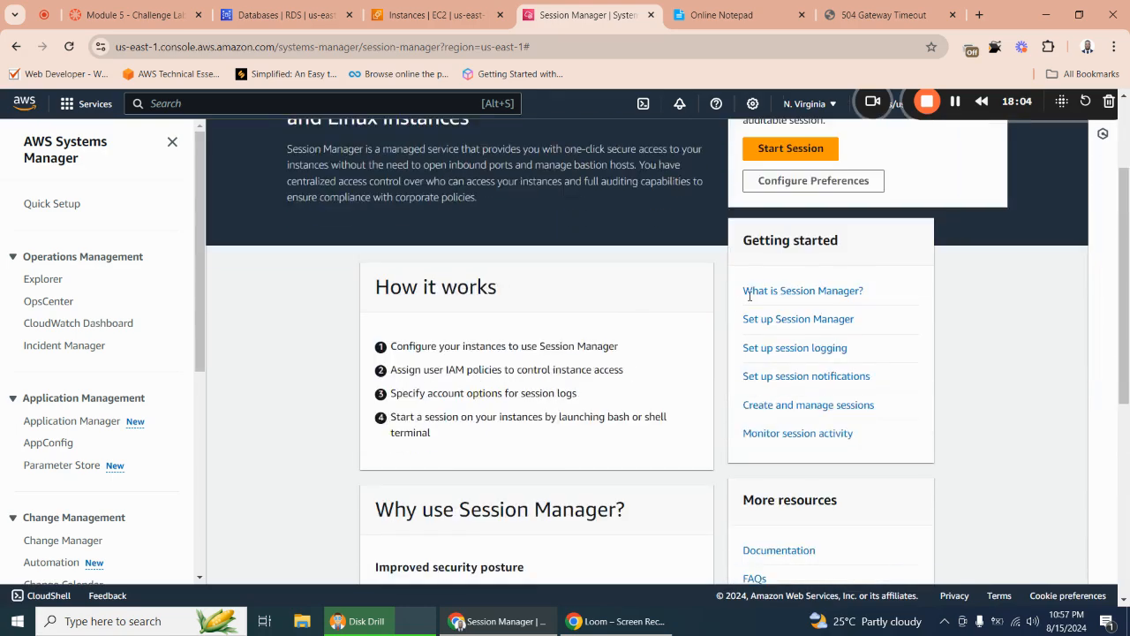
scroll(754, 255, "up", 2)
left_click(793, 296)
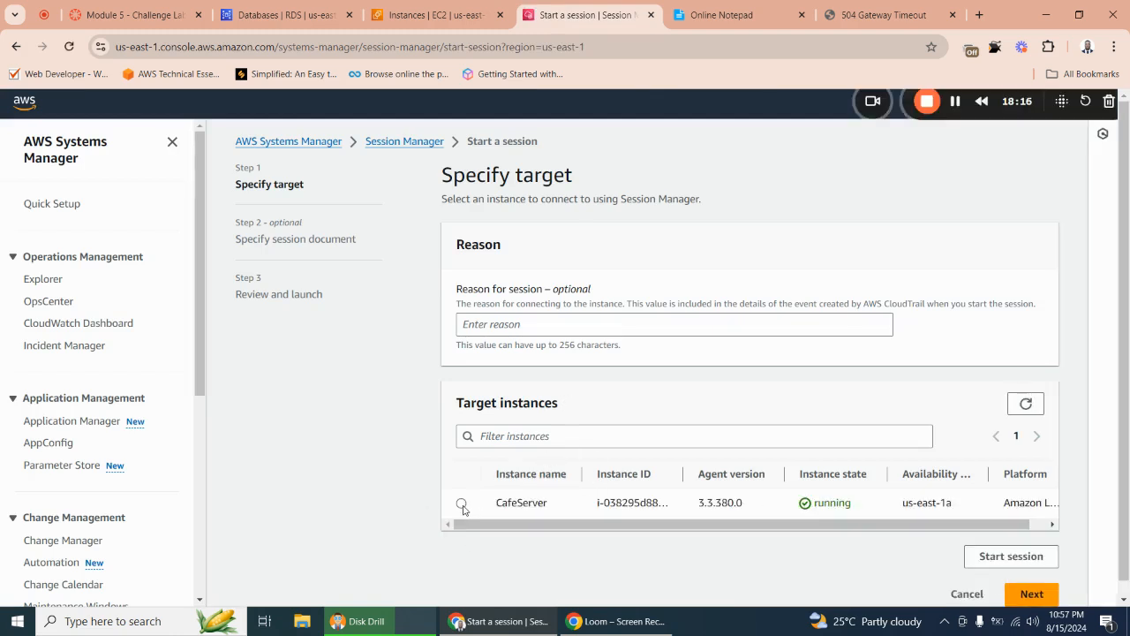
left_click(461, 502)
left_click(994, 523)
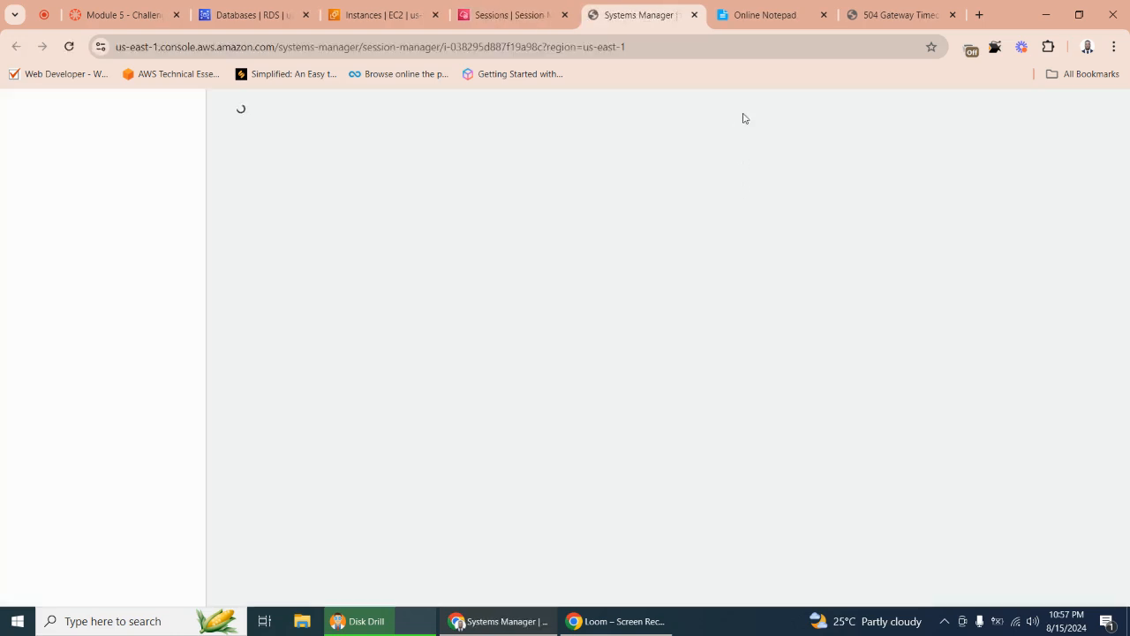
Find ChatGPT from a new browser tab and launch its chat from the OpenAI page.
left_click(979, 17)
left_click(456, 50)
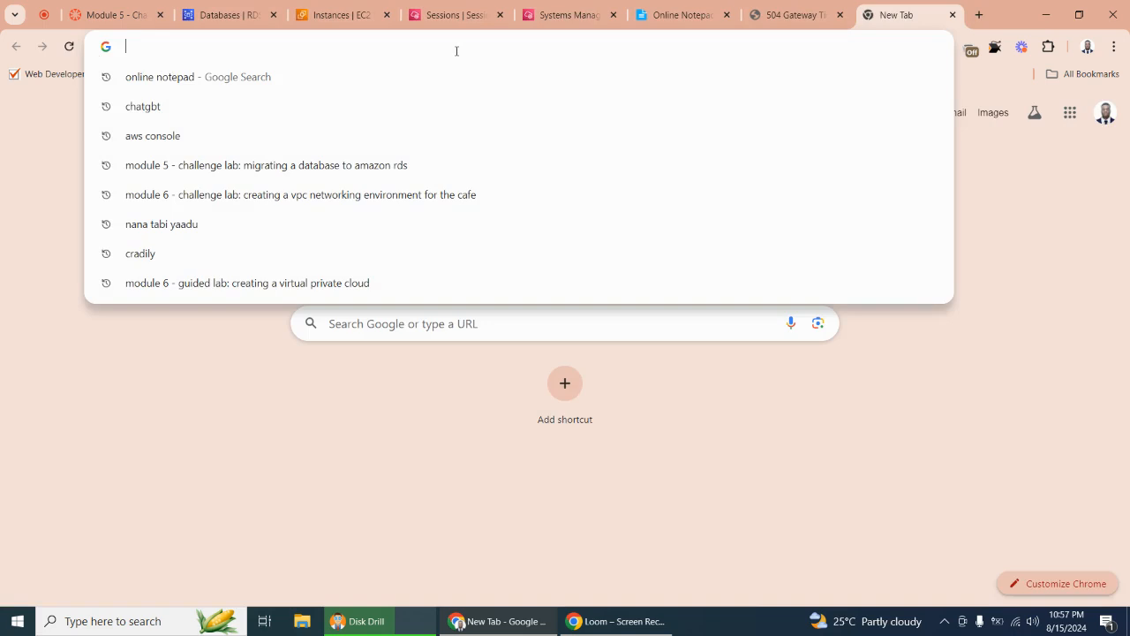
type("chat")
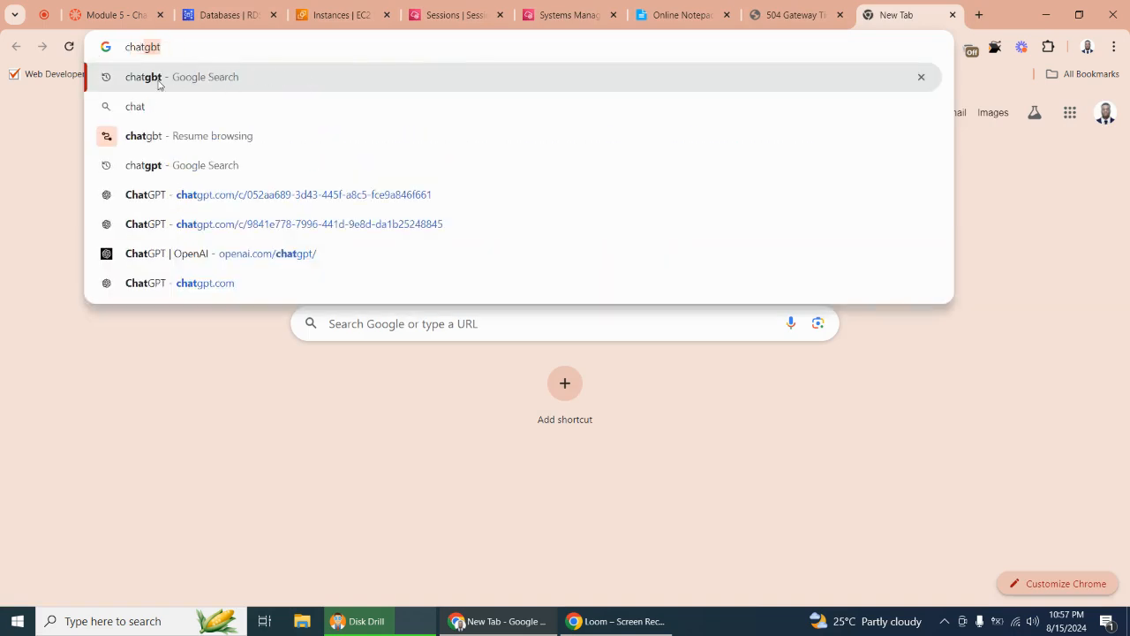
left_click(159, 82)
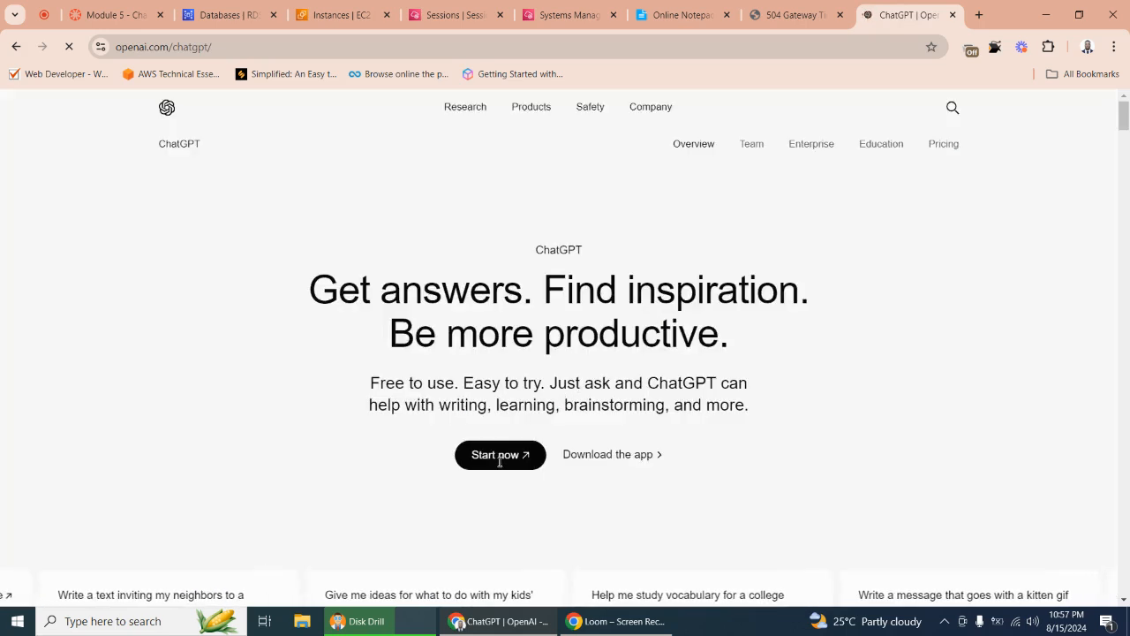
left_click(501, 456)
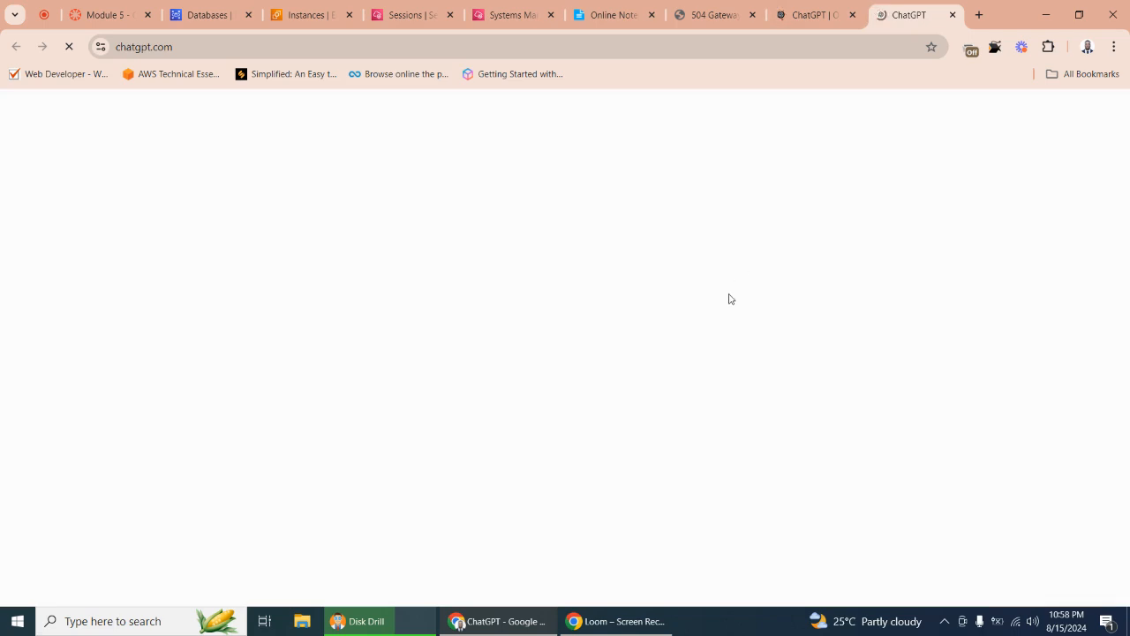
Accept all cookies on the OpenAI page and close that page, keeping the ChatGPT chat open.
left_click(831, 21)
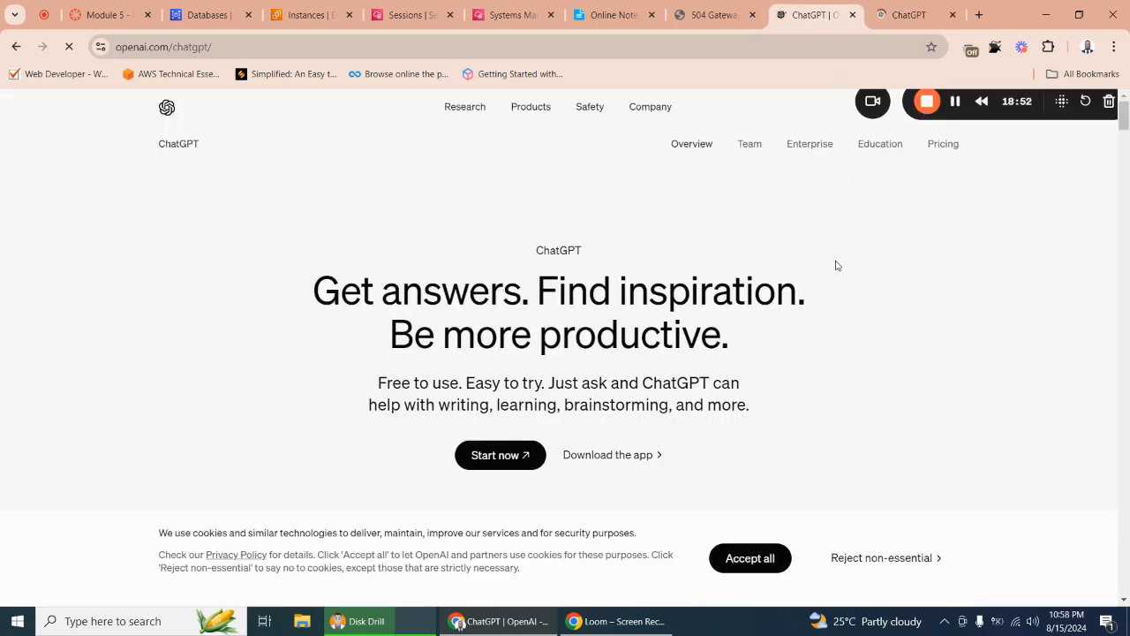
left_click(746, 556)
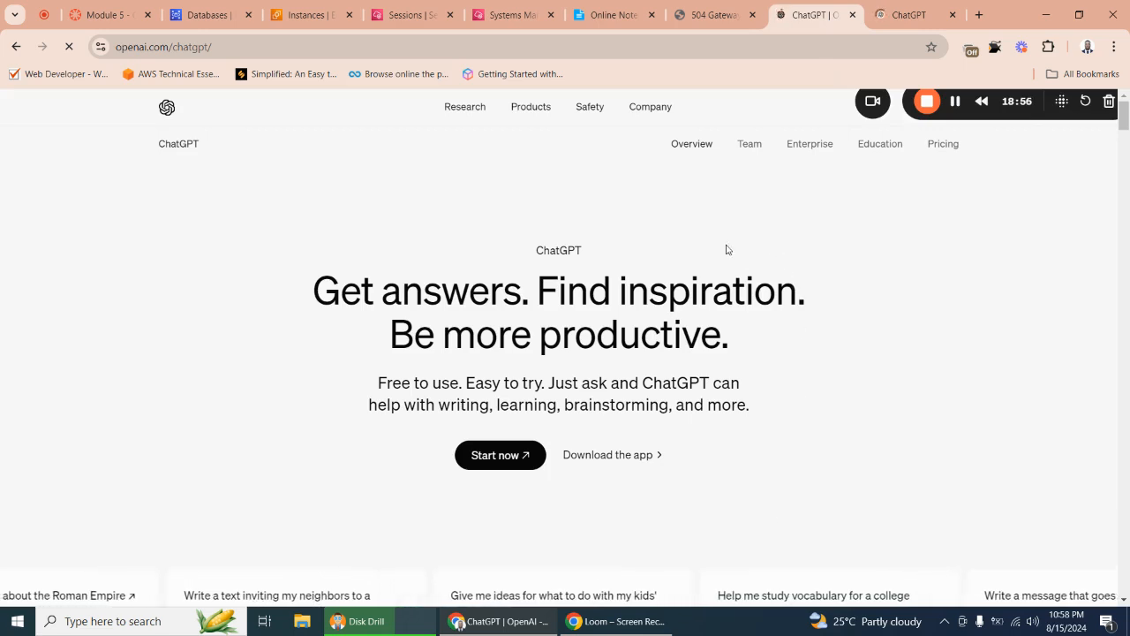
left_click(900, 9)
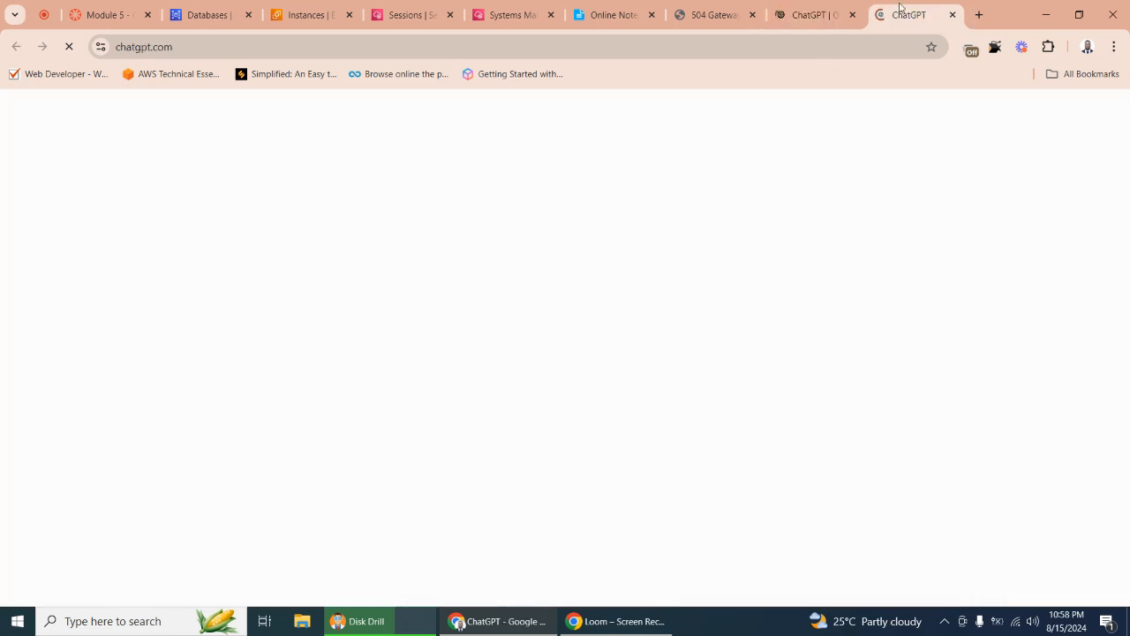
left_click(834, 20)
left_click(852, 15)
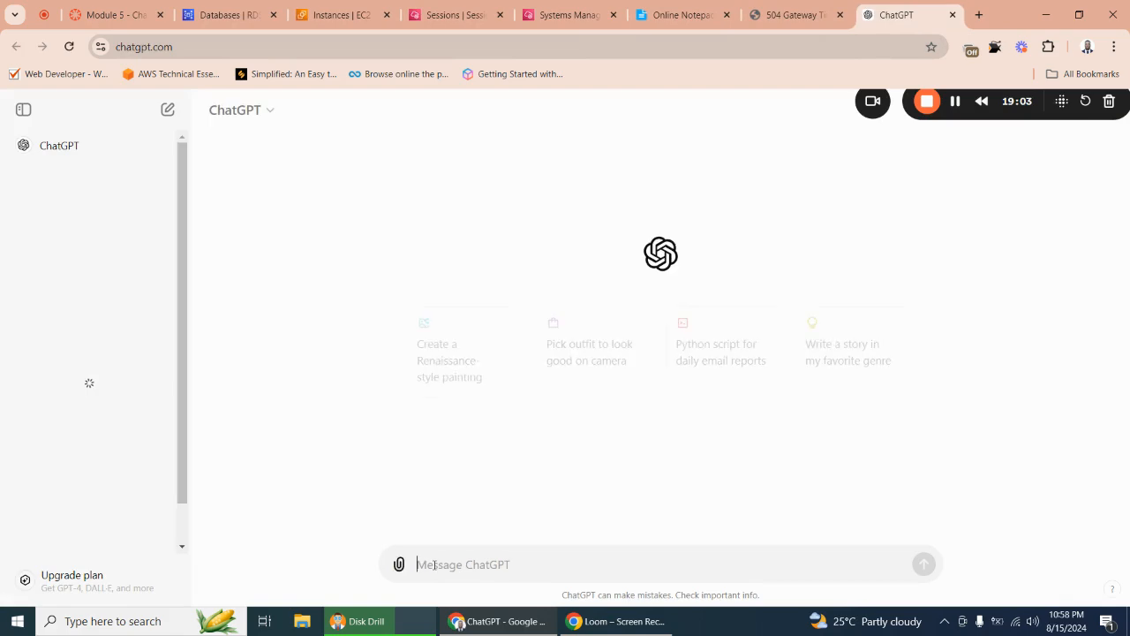
Review the CafeServer terminal session, the EC2 instances list and the response of the café's menu page.
left_click(579, 11)
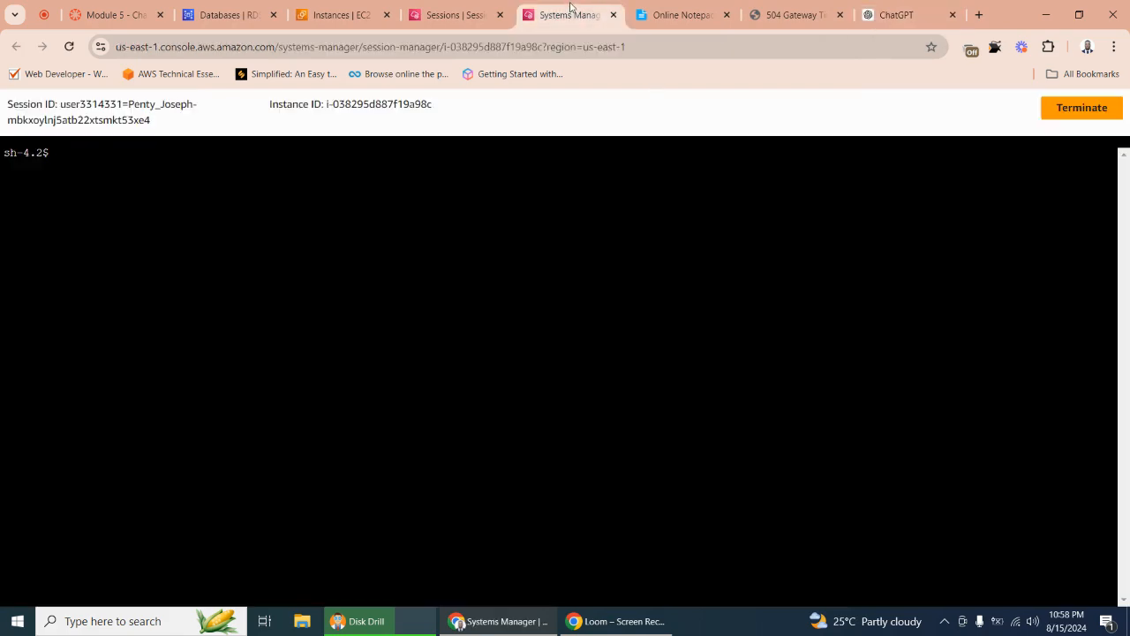
left_click(428, 17)
key("ctrl+shift+Tab")
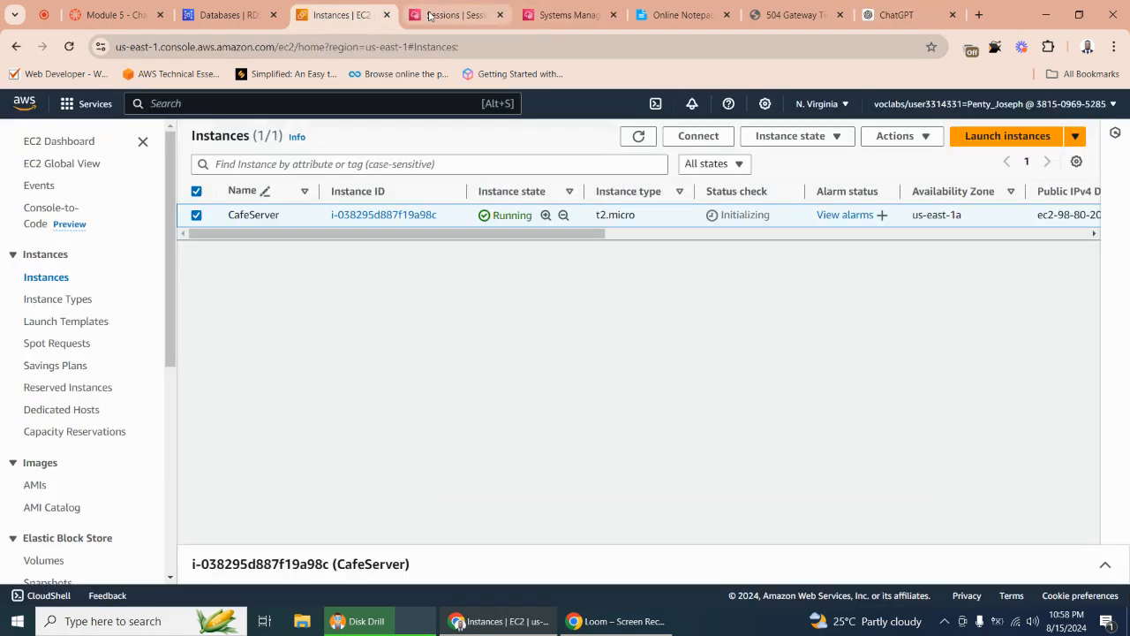
left_click(428, 16)
left_click(782, 15)
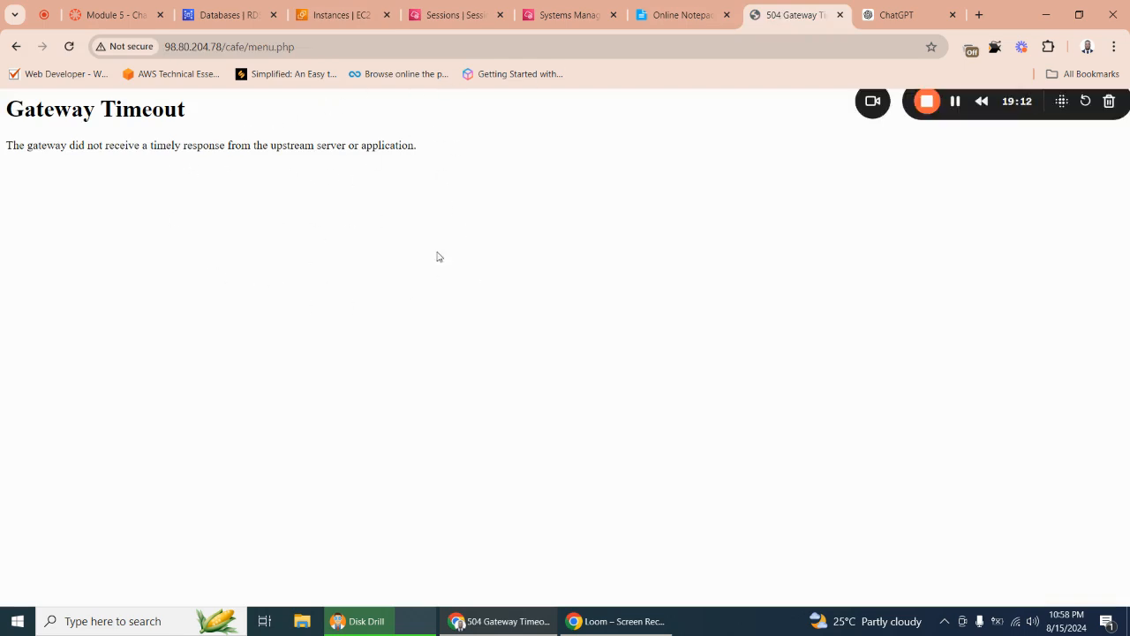
Reload the café's menu page, return to the café home page, reload it and request the Menu page again.
left_click(69, 46)
left_click(16, 46)
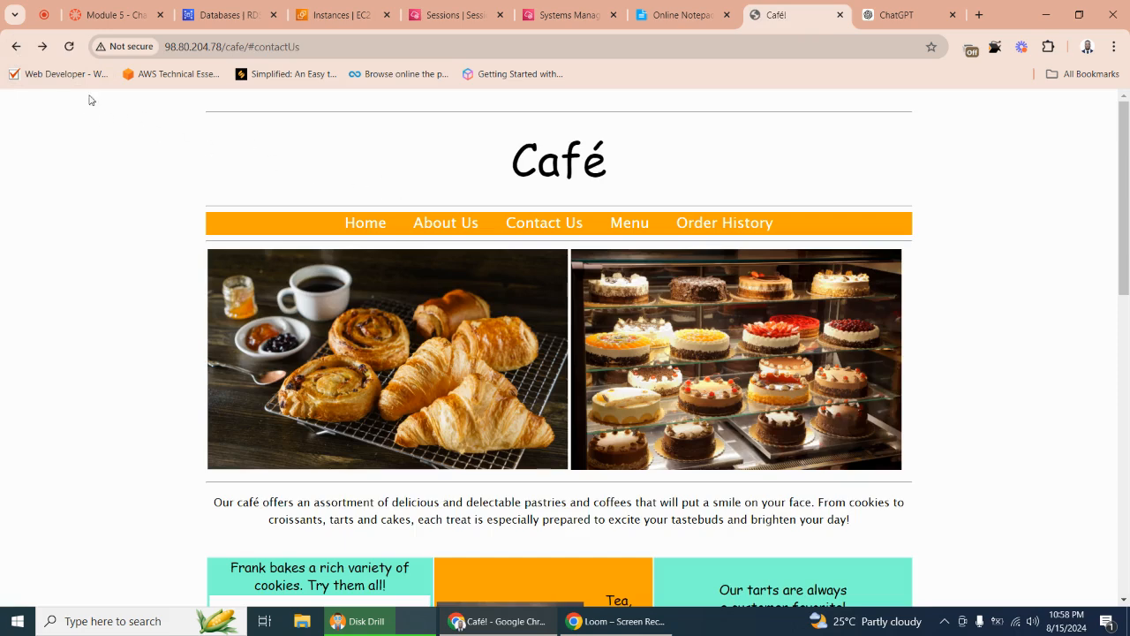
left_click(69, 46)
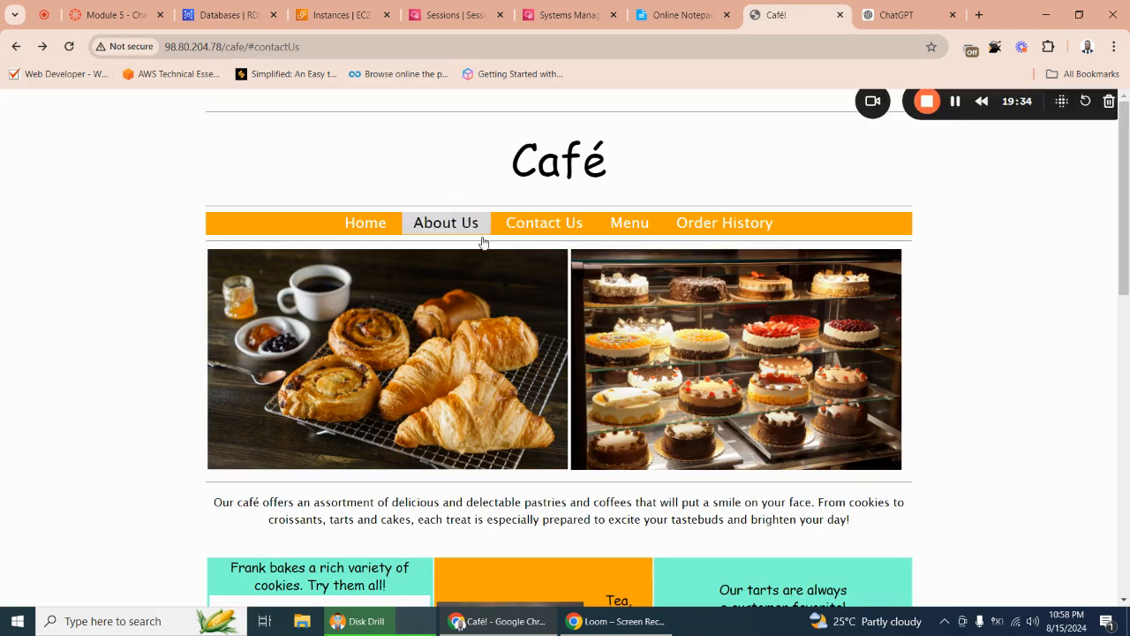
left_click(630, 234)
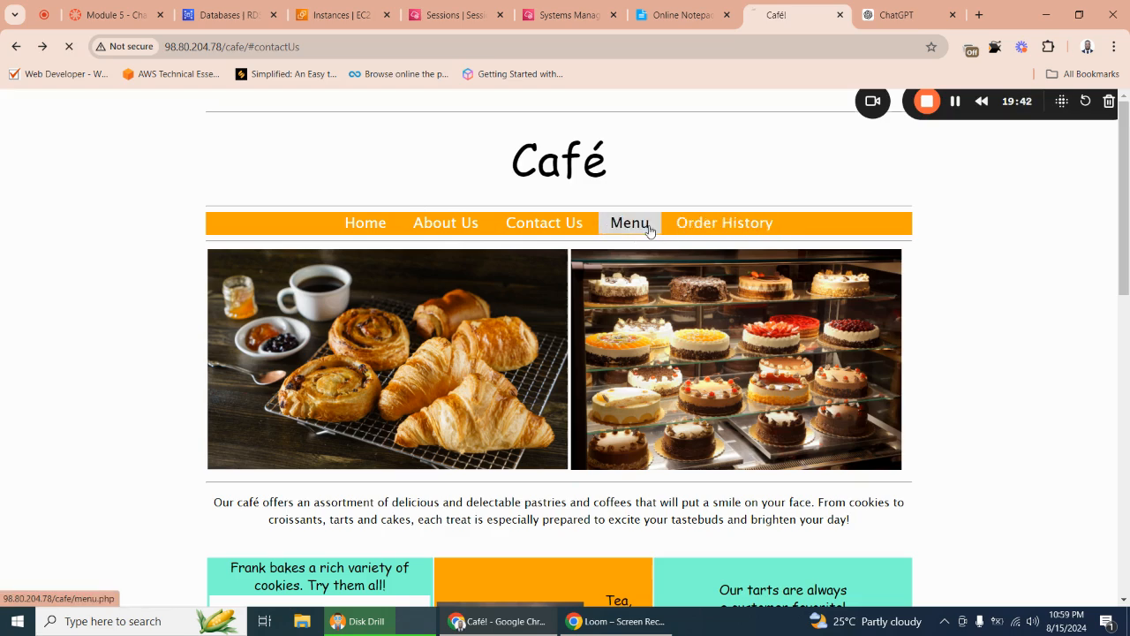
Switch to ChatGPT, ask "comand to start php server on luinux" and read the answer.
key("ctrl+Tab")
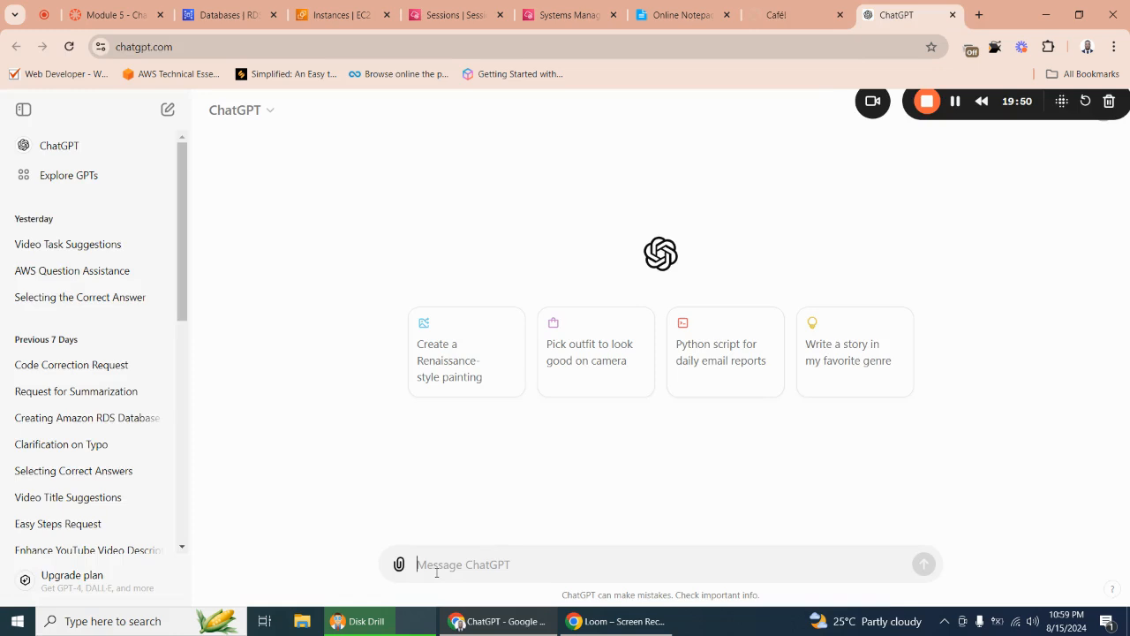
type("comand to start php se")
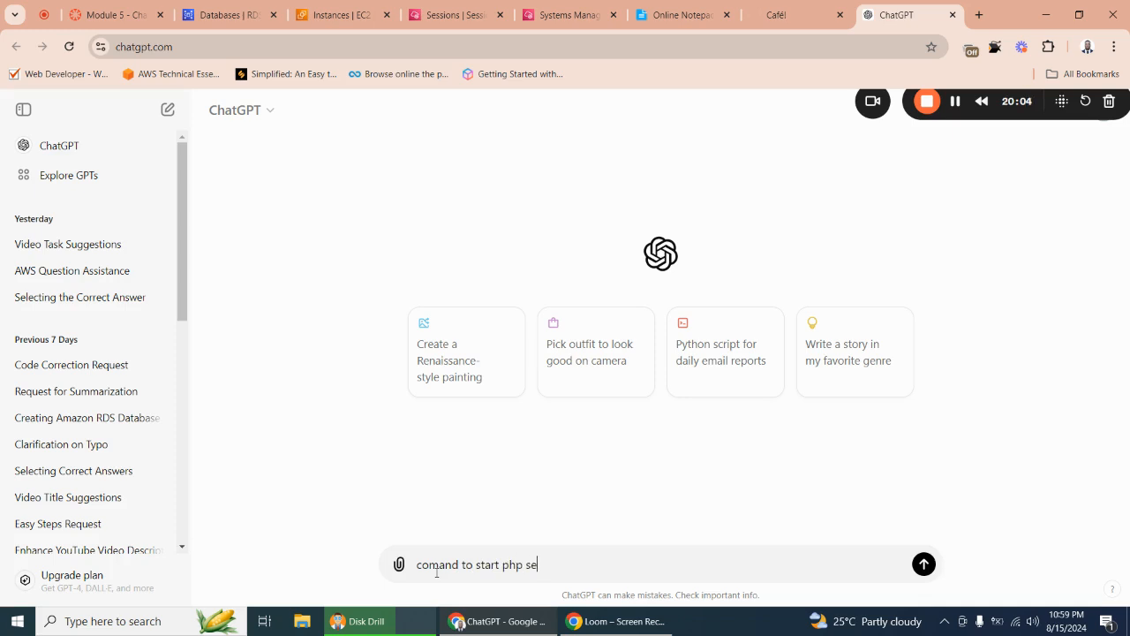
type("ver o")
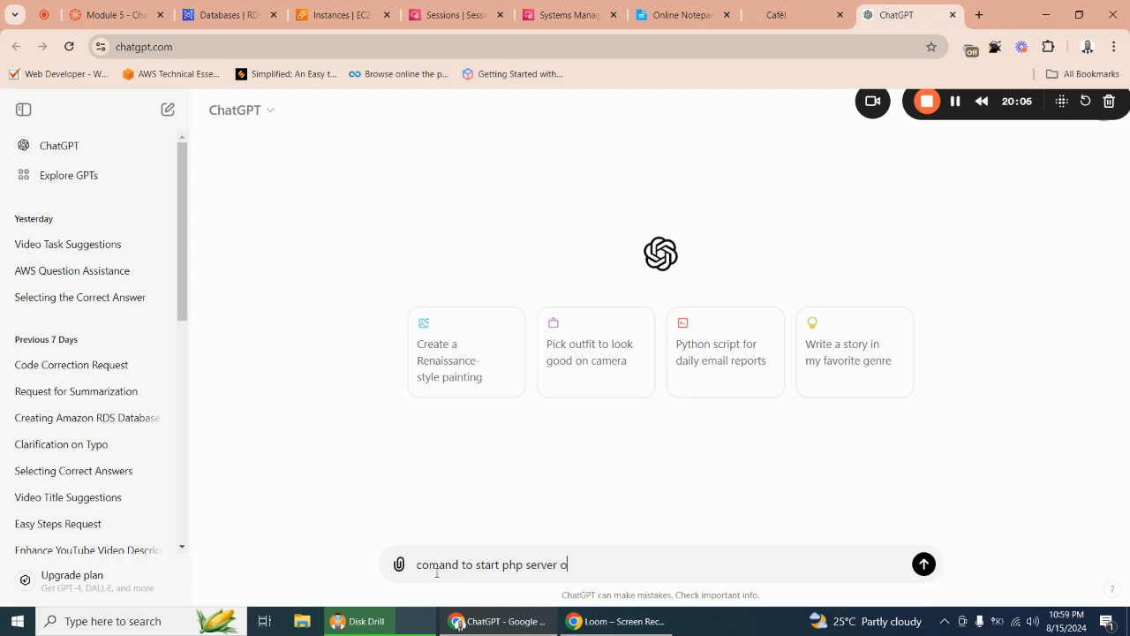
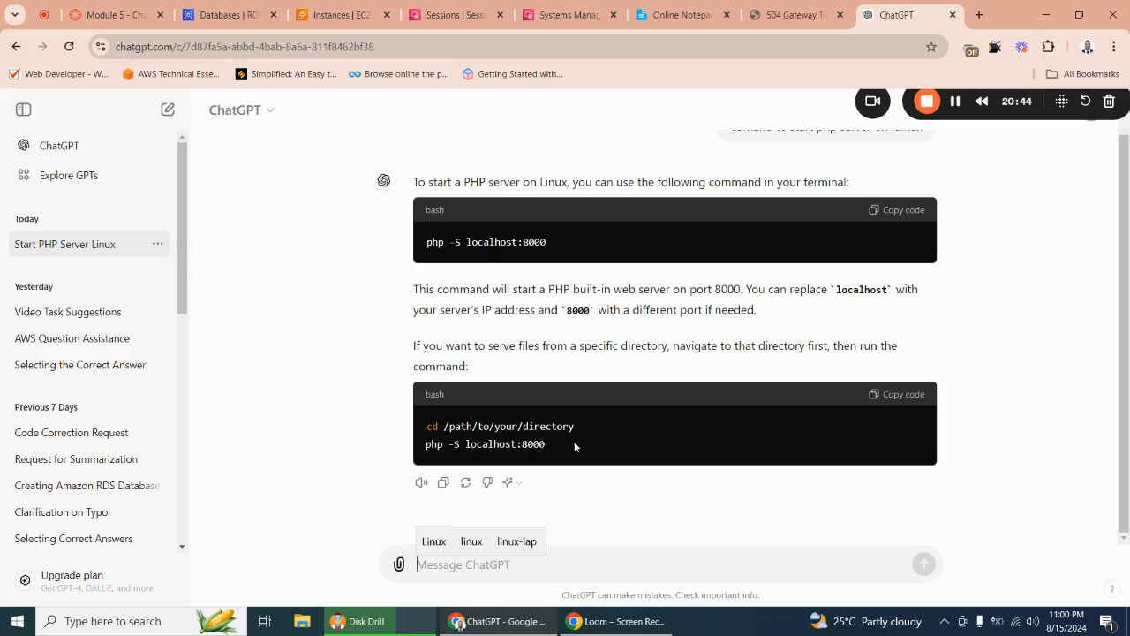
scroll(575, 446, "up", 1)
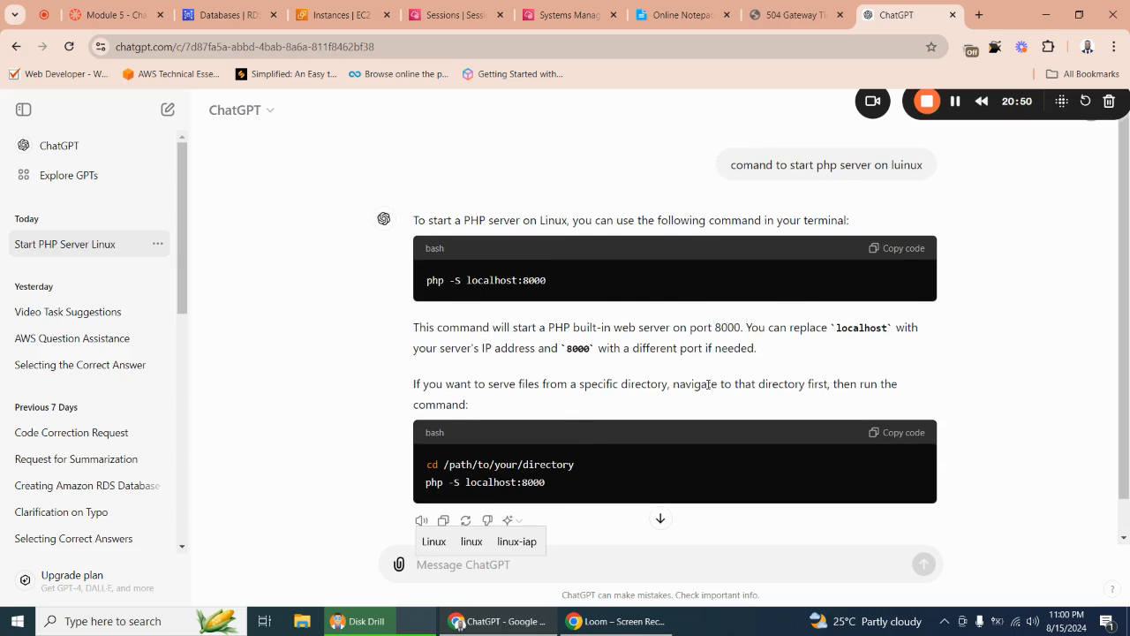
scroll(707, 384, "down", 1)
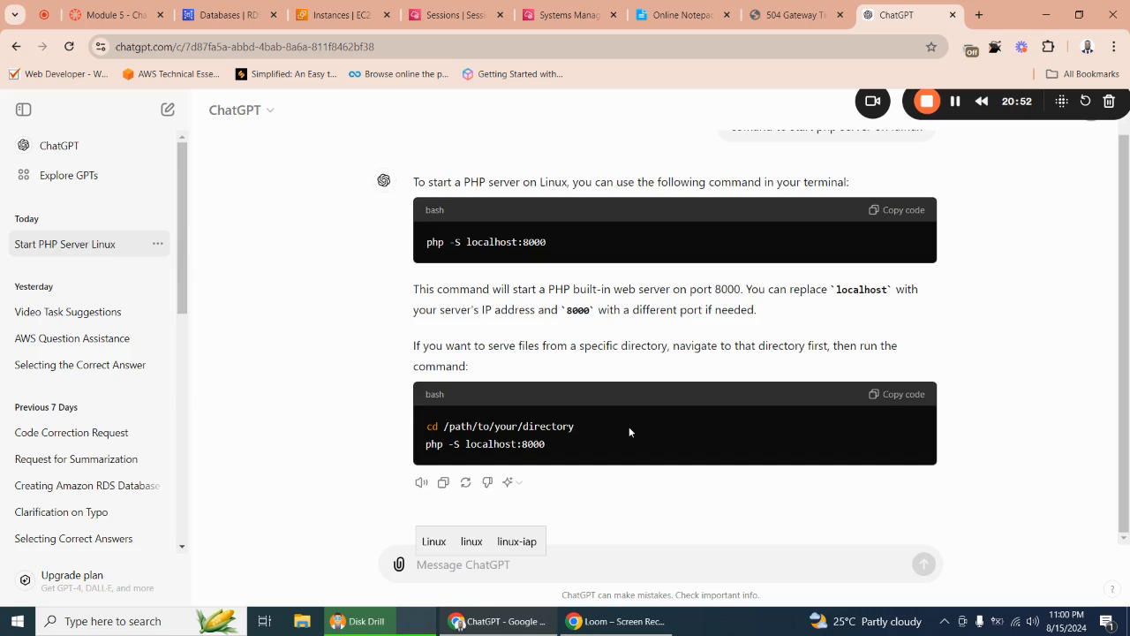
Replace the sent question with "command to start a php server on an aws instance through the session manager" and resubmit it.
scroll(629, 426, "up", 1)
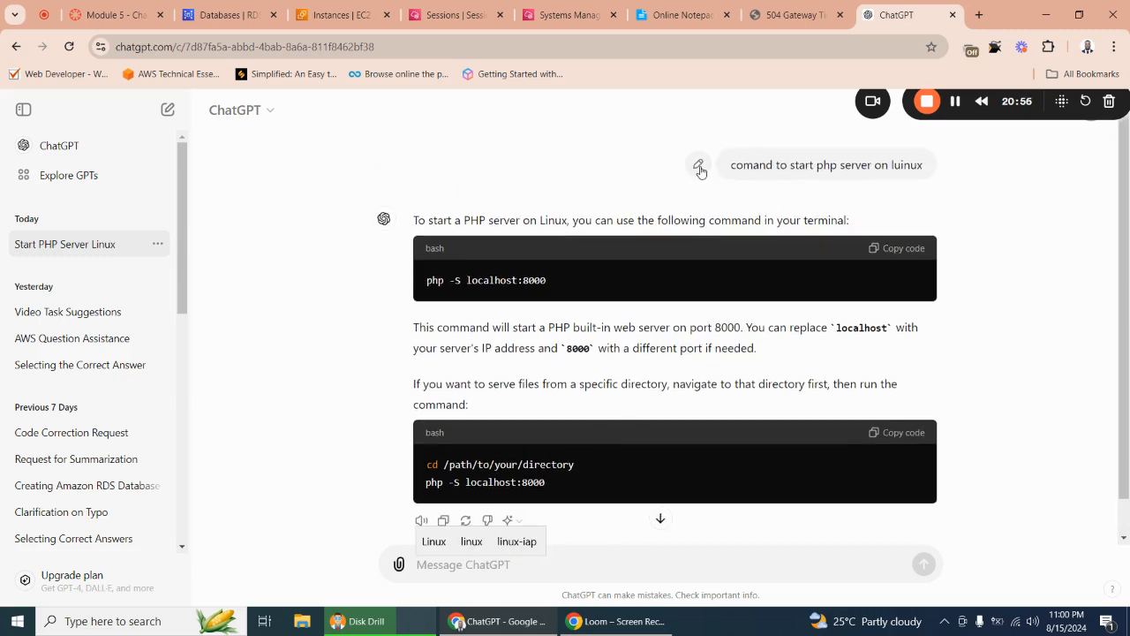
scroll(706, 172, "down", 1)
left_click(709, 174)
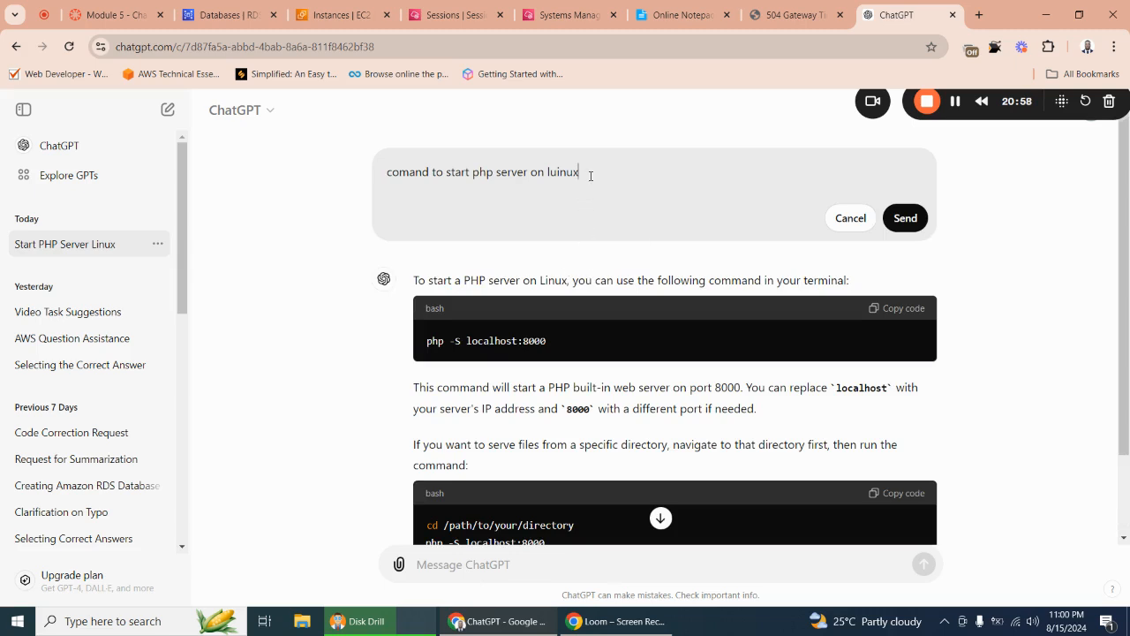
key("BackSpace")
key("BackSpace")
key("BackSpace")
key("BackSpace")
key("BackSpace")
key("BackSpace")
key("BackSpace")
key("BackSpace")
key("BackSpace")
key("BackSpace")
key("BackSpace")
key("BackSpace")
key("BackSpace")
key("BackSpace")
key("BackSpace")
key("BackSpace")
key("BackSpace")
key("BackSpace")
key("BackSpace")
key("BackSpace")
key("BackSpace")
key("BackSpace")
key("BackSpace")
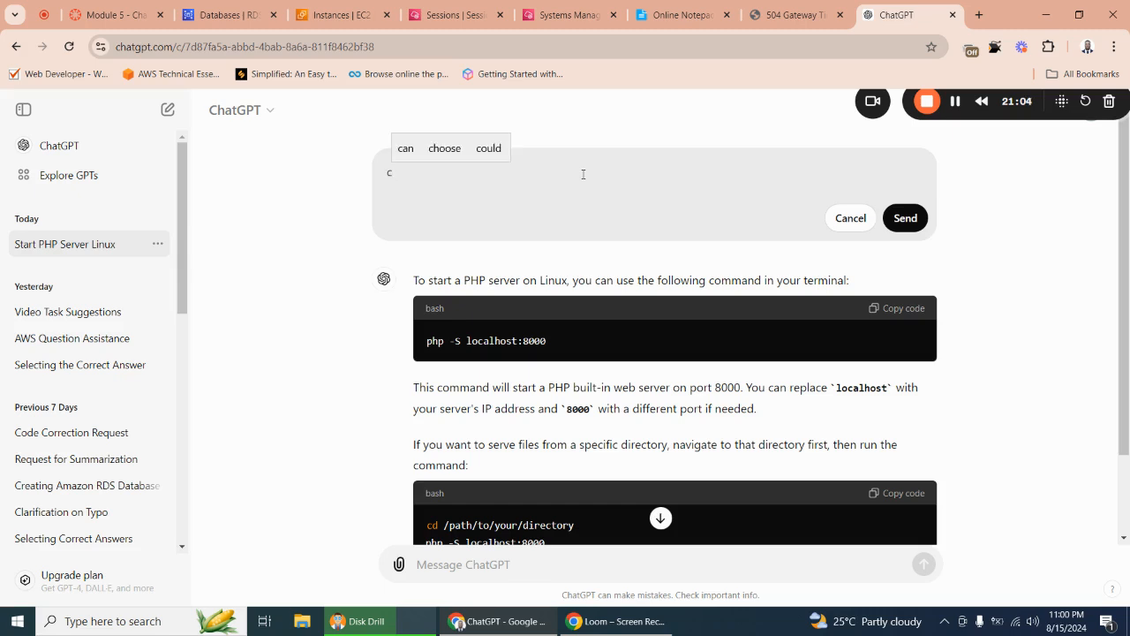
key("BackSpace")
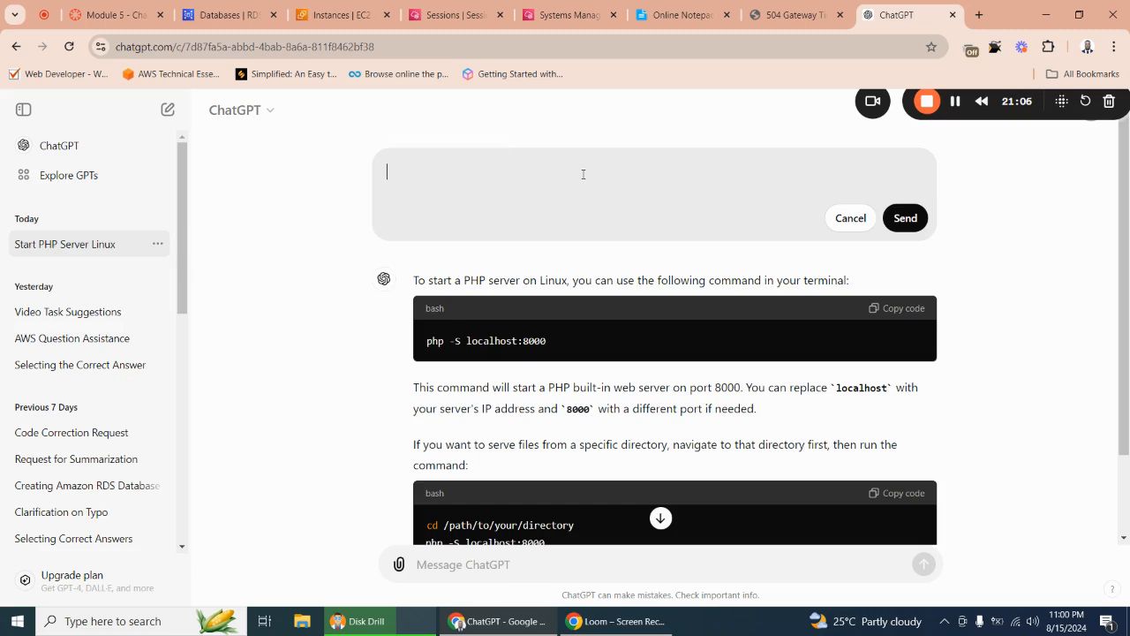
type("command to sta")
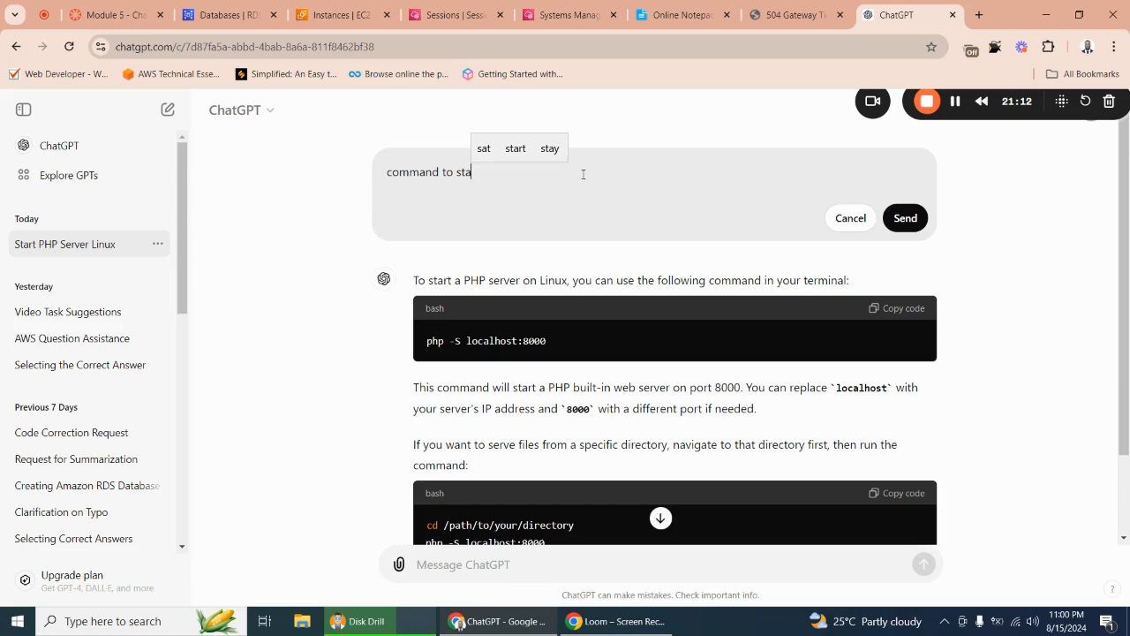
type("rt a ph")
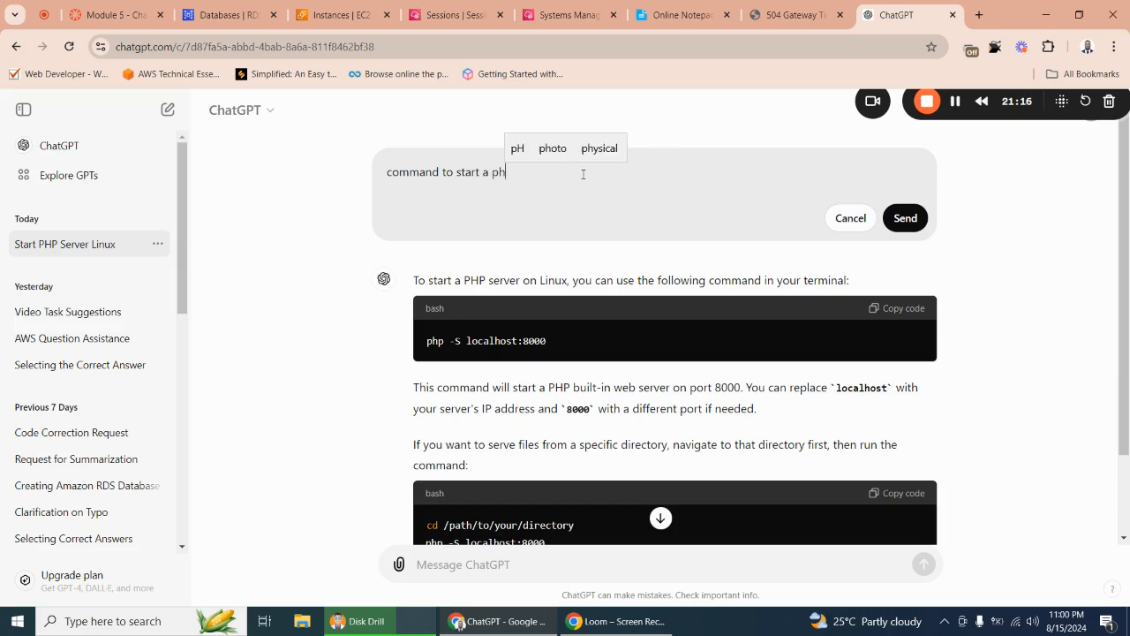
type("p")
type(" s")
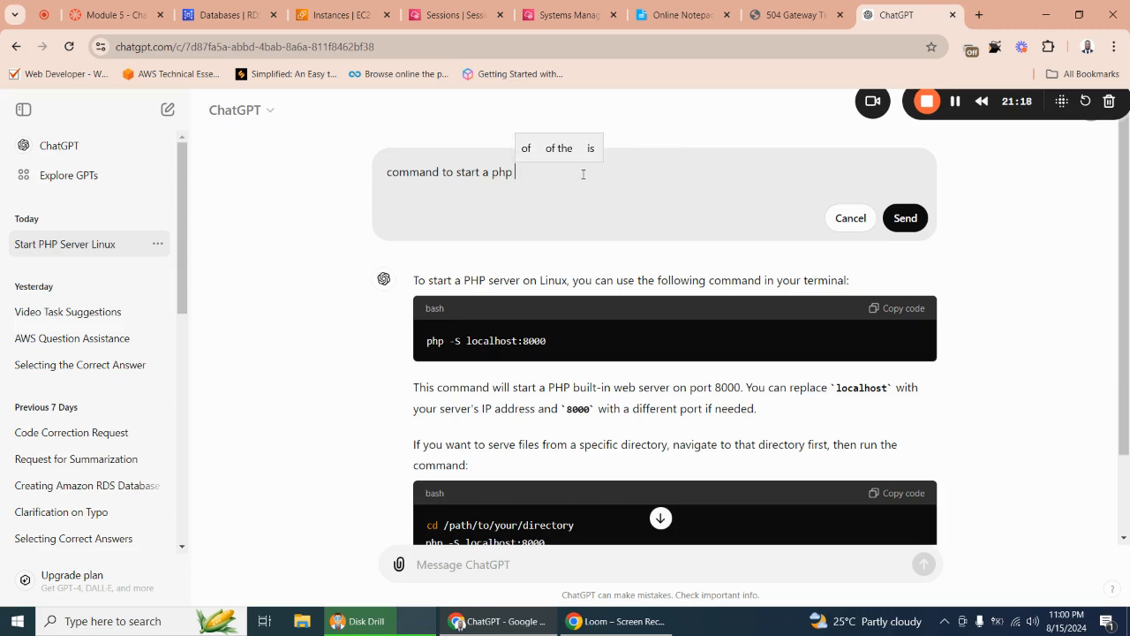
type("erve")
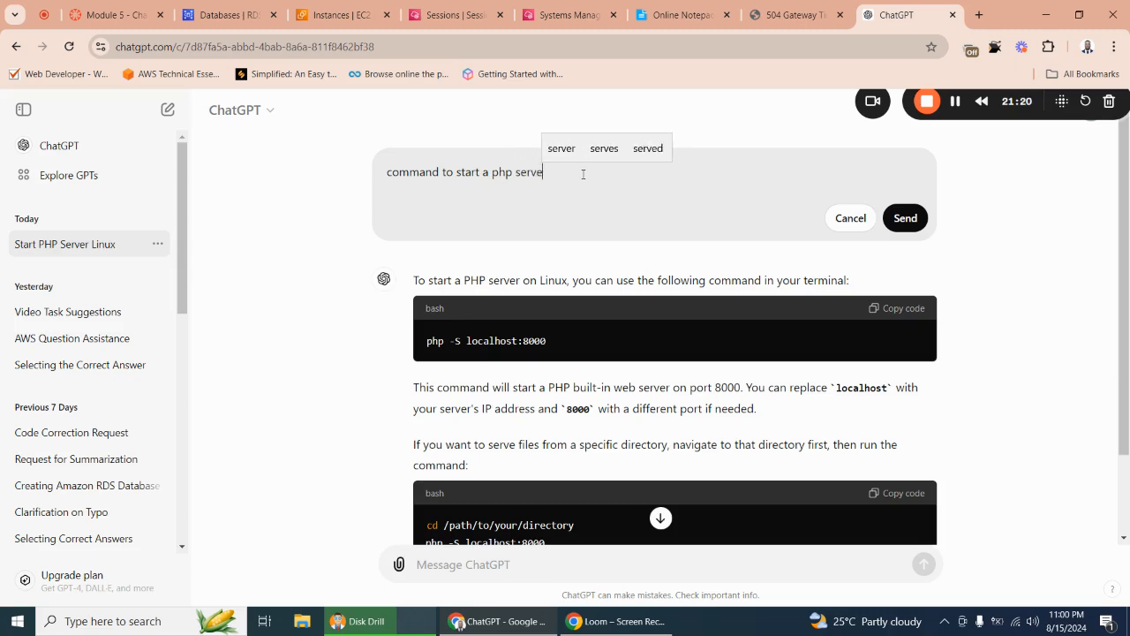
type("r on ")
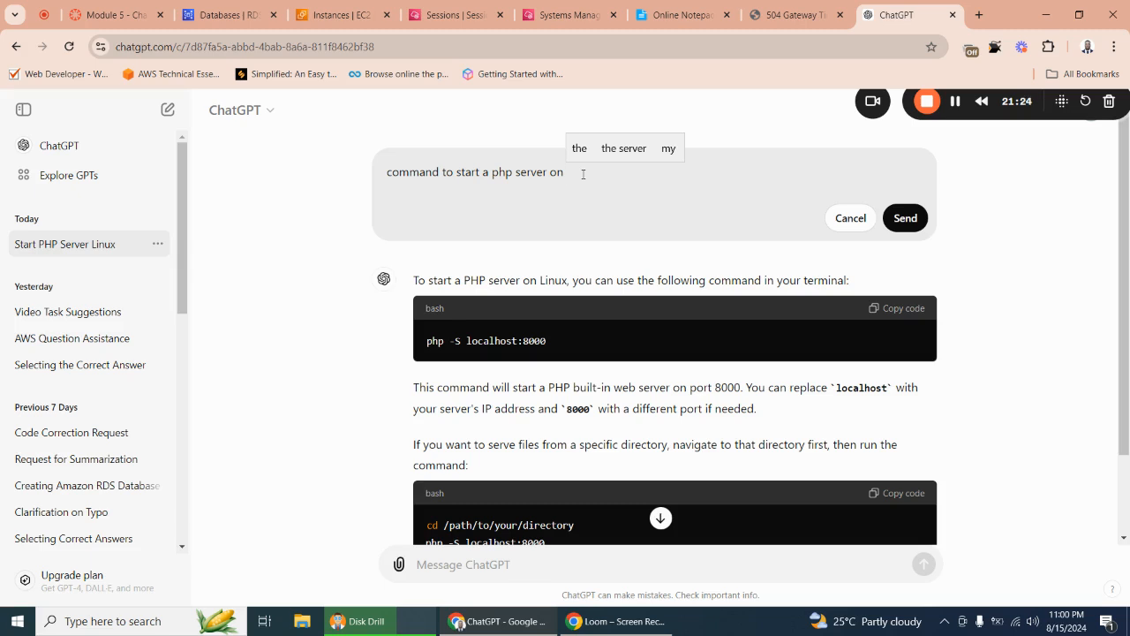
type("an aw")
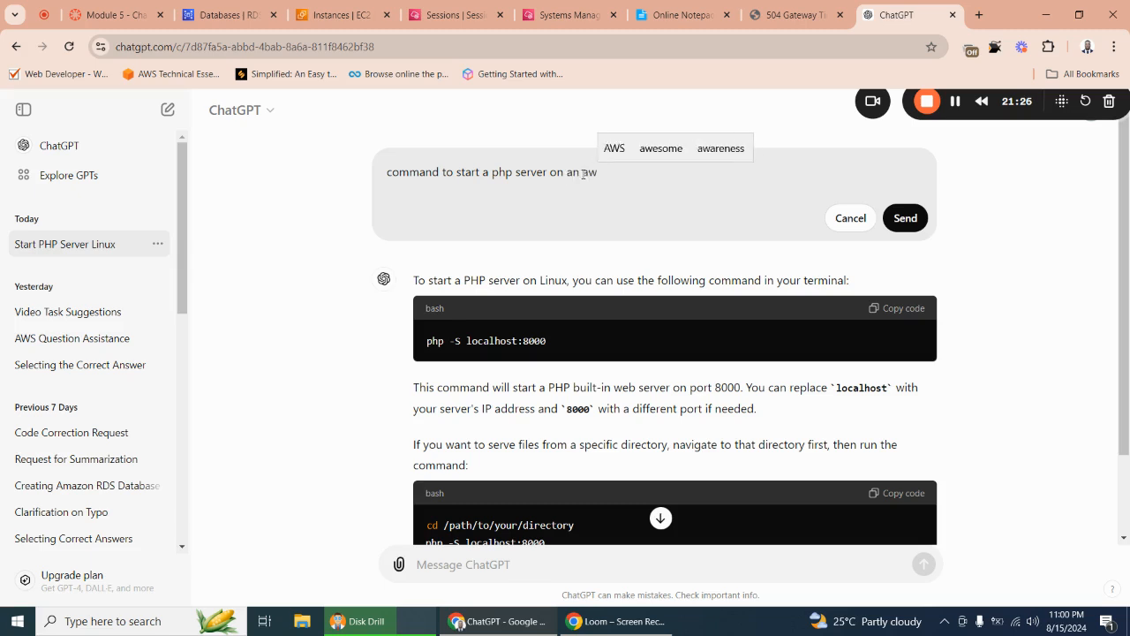
type("s in")
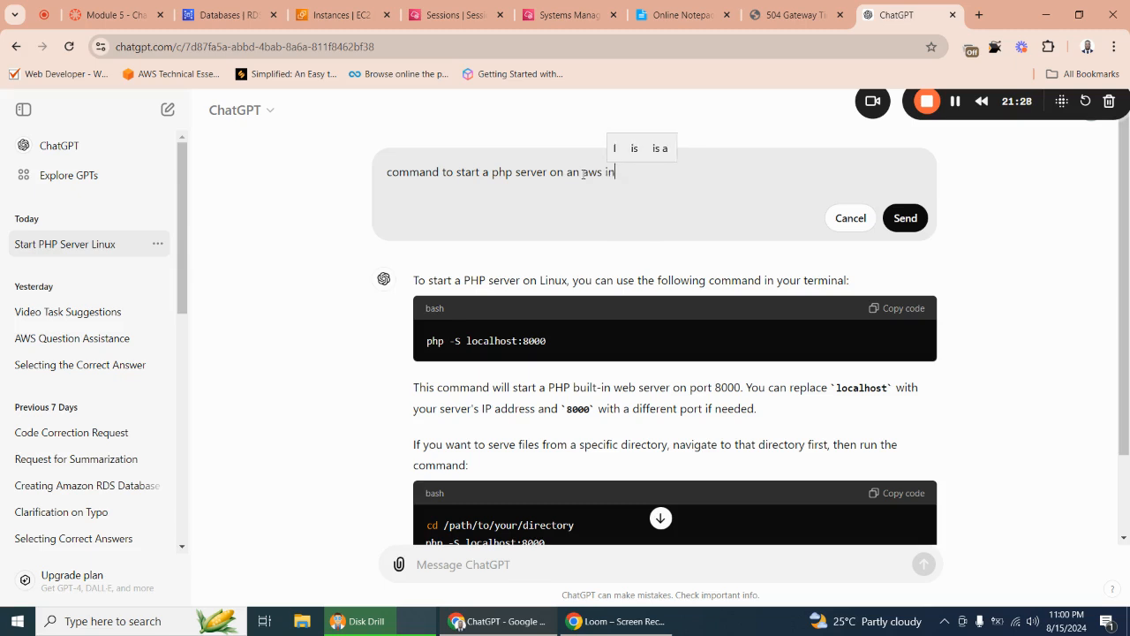
type("stanc")
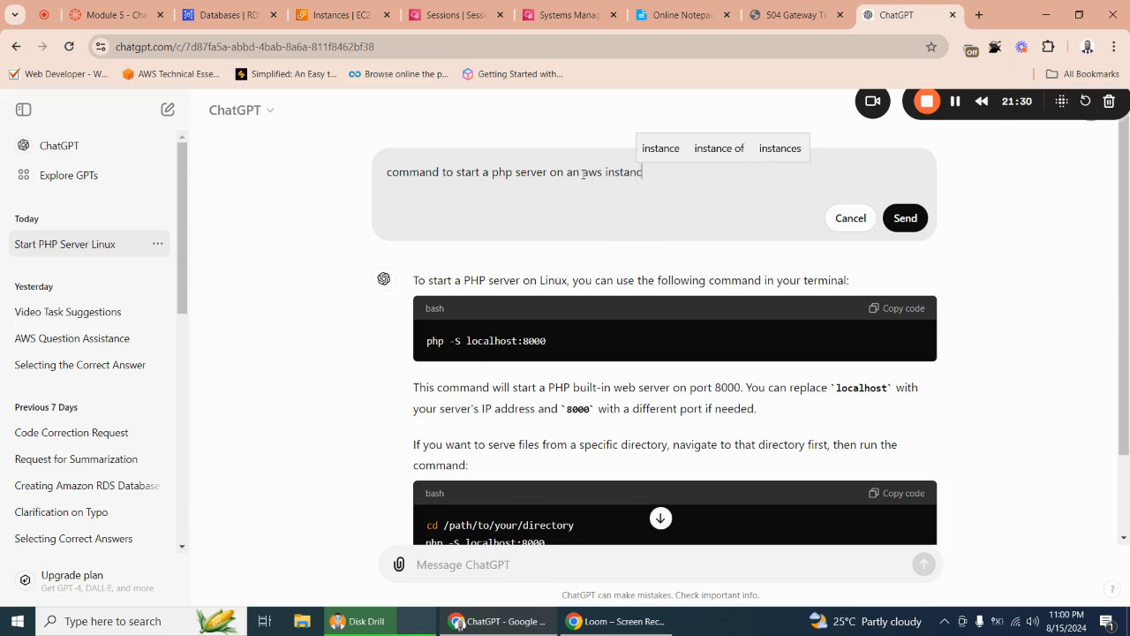
type("e throug")
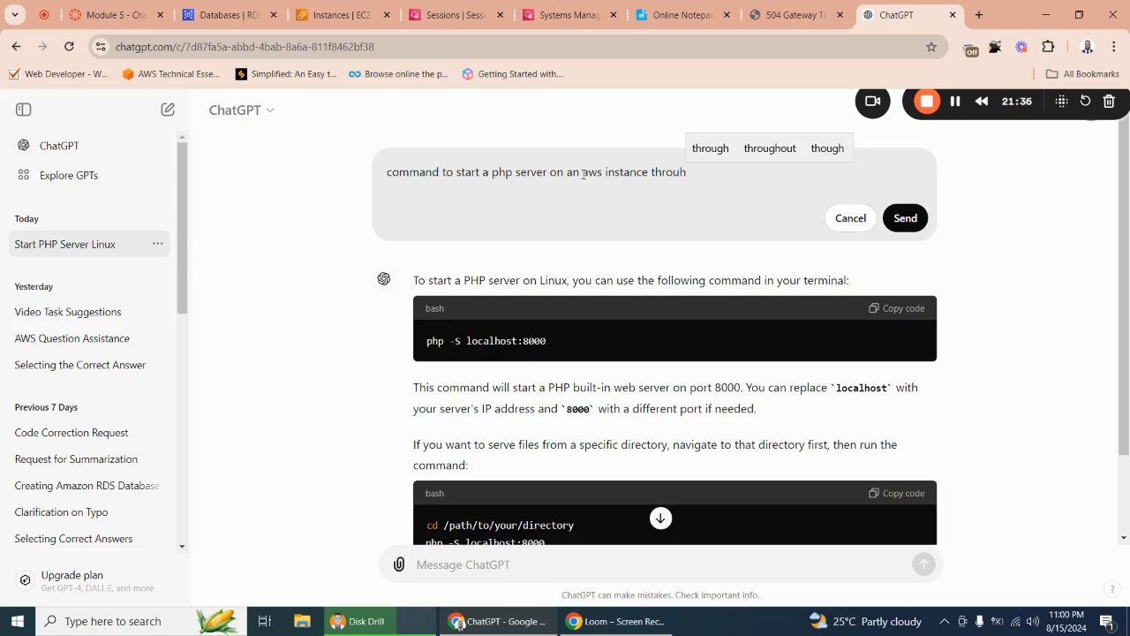
type("h")
left_click(710, 148)
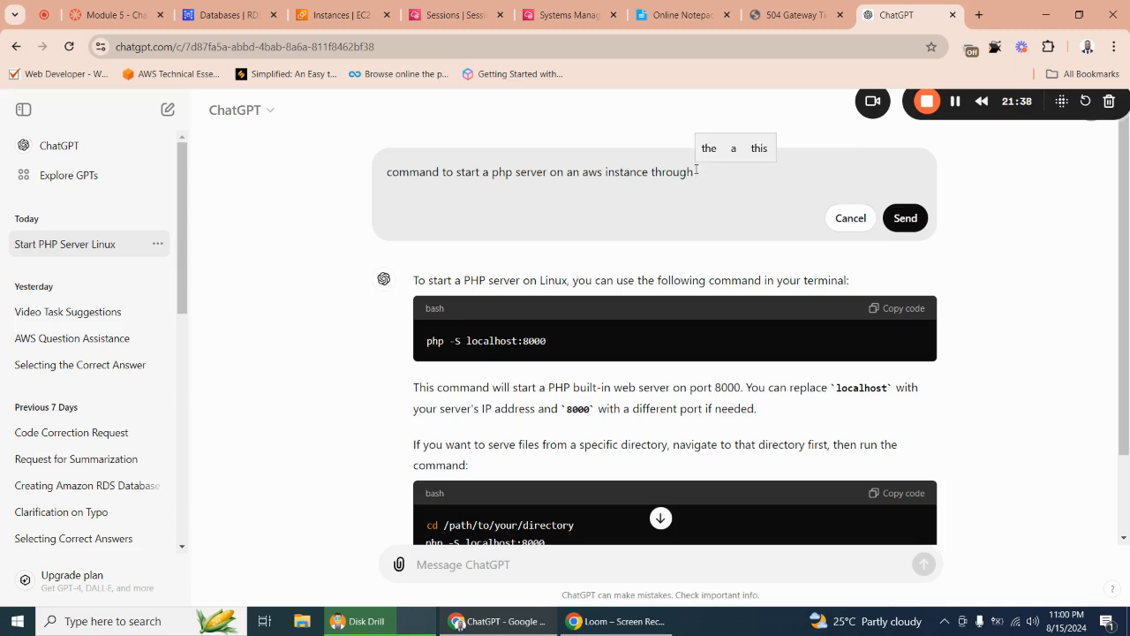
type("the s")
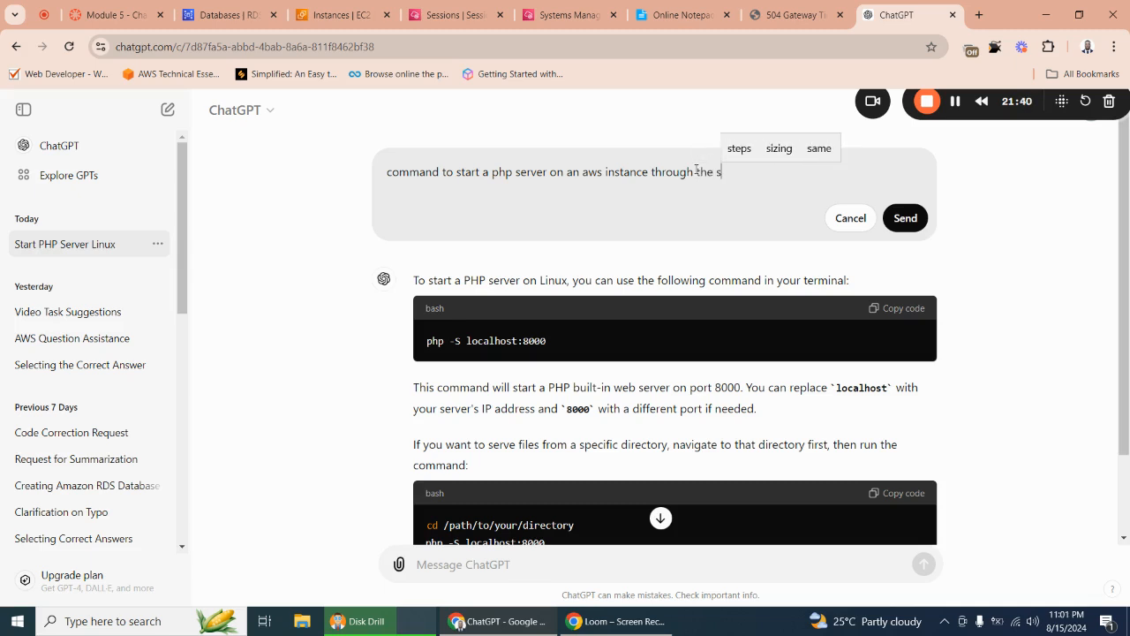
type("s")
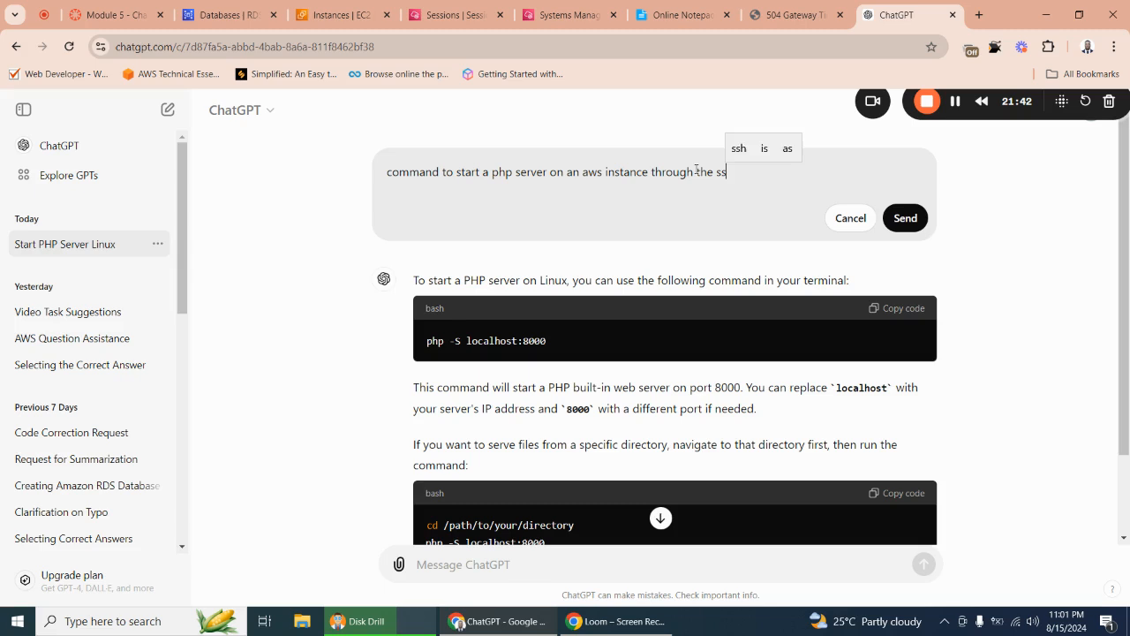
key("BackSpace")
type("essio")
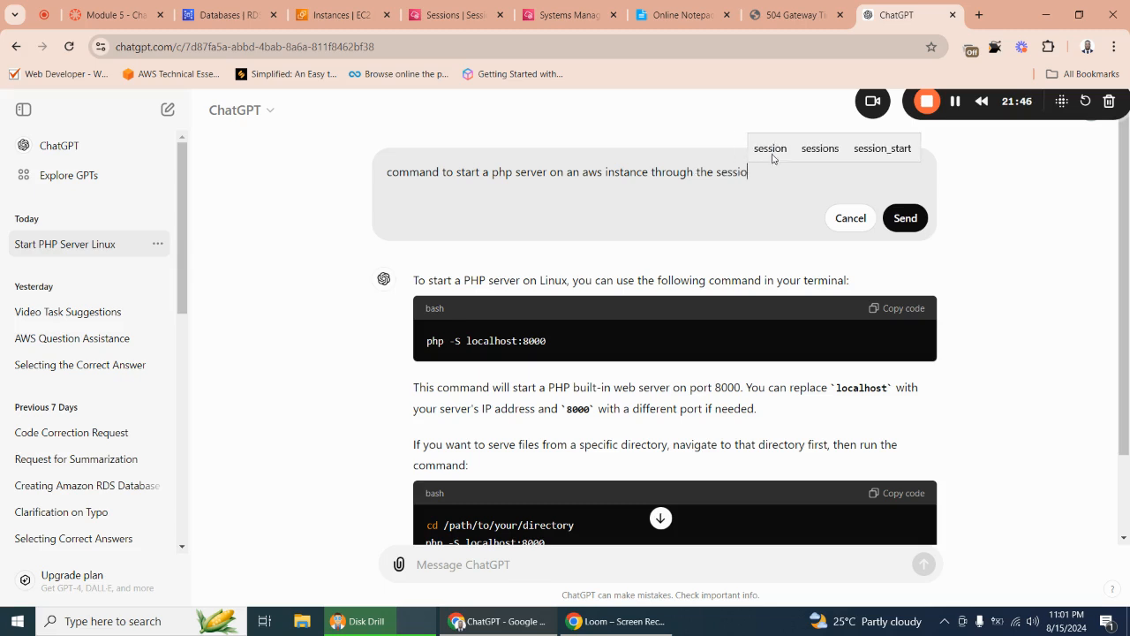
left_click(770, 149)
type("mana")
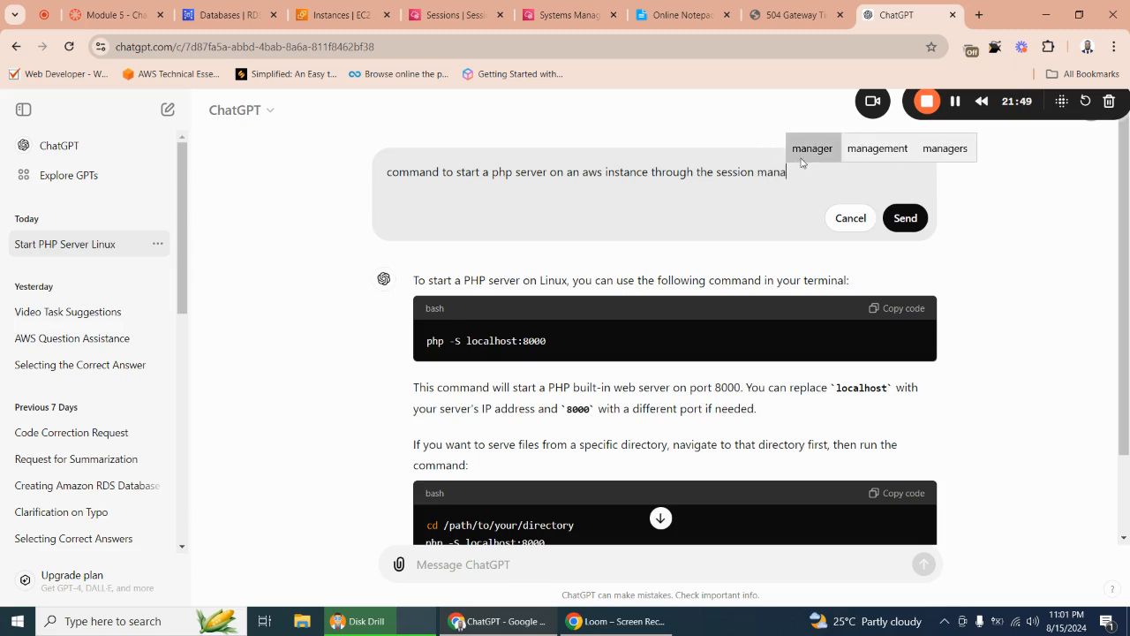
left_click(802, 158)
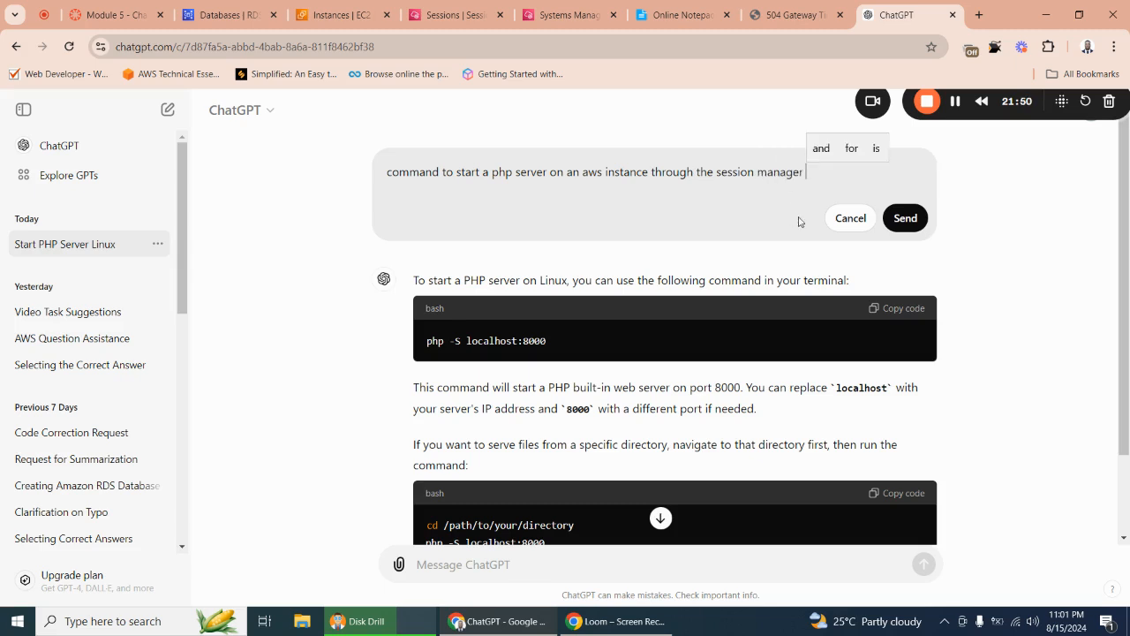
left_click(904, 218)
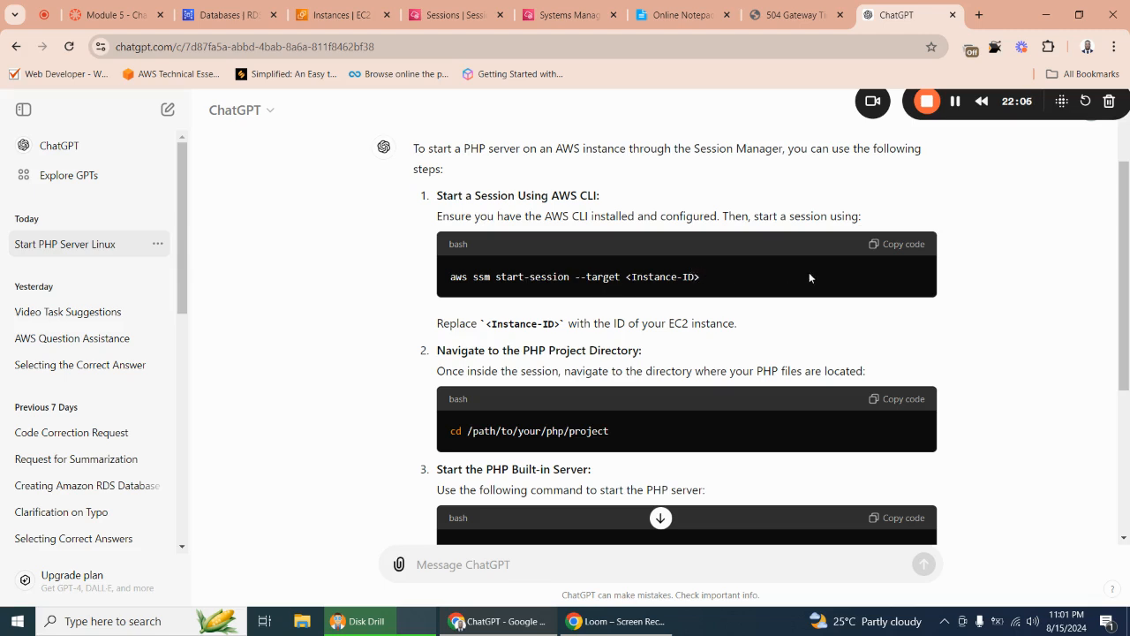
Review the answer's steps and copy the php -S 0.0.0.0:8080 command for starting the PHP built-in server.
scroll(746, 312, "down", 1)
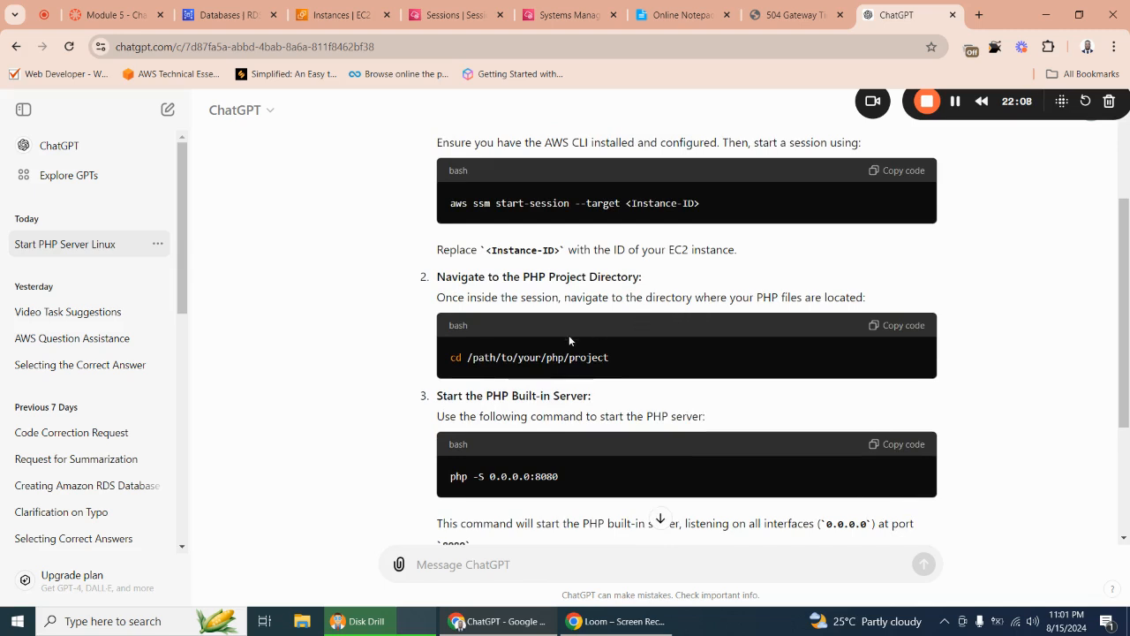
scroll(565, 345, "down", 2)
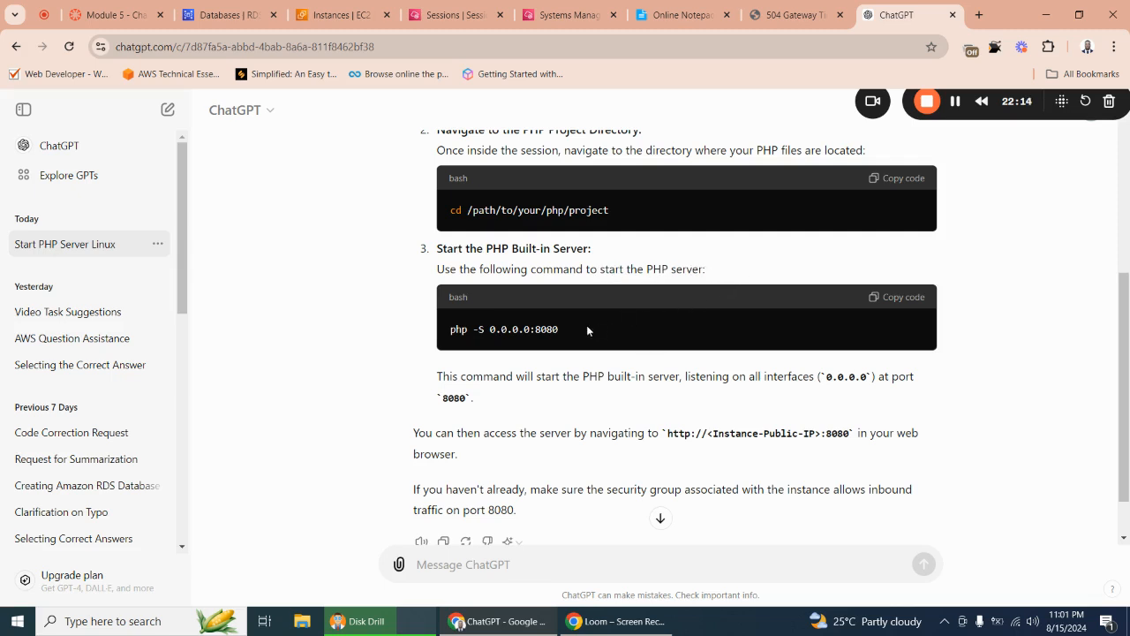
scroll(574, 327, "down", 1)
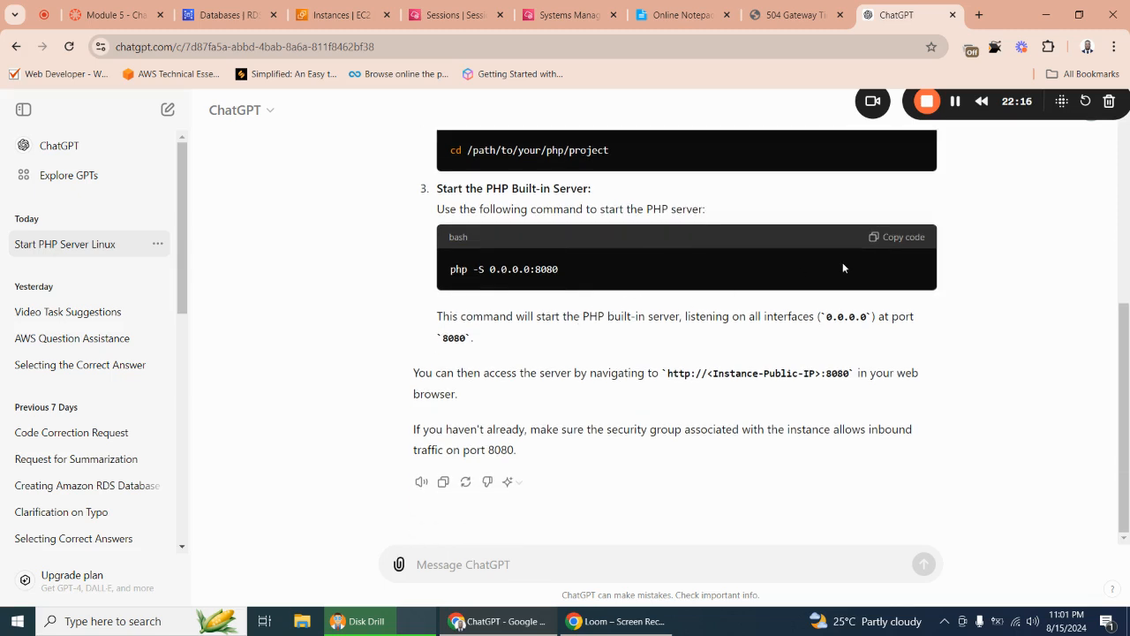
left_click(890, 239)
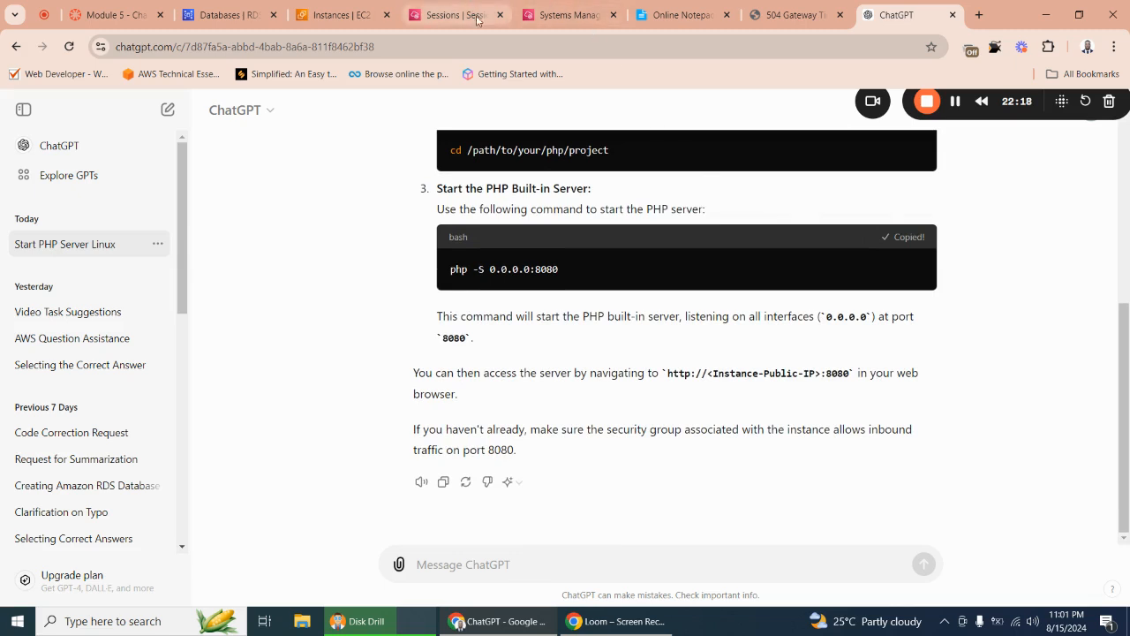
Switch to the Session Manager terminal and run the copied command php -S 0.0.0.0:8080.
left_click(571, 15)
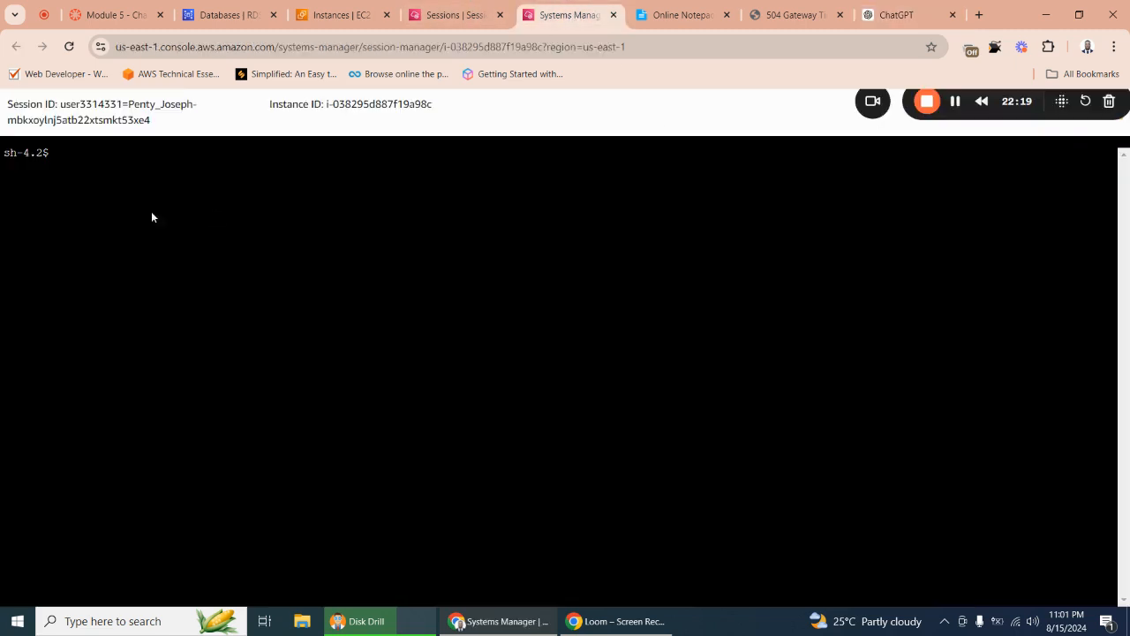
right_click(58, 153)
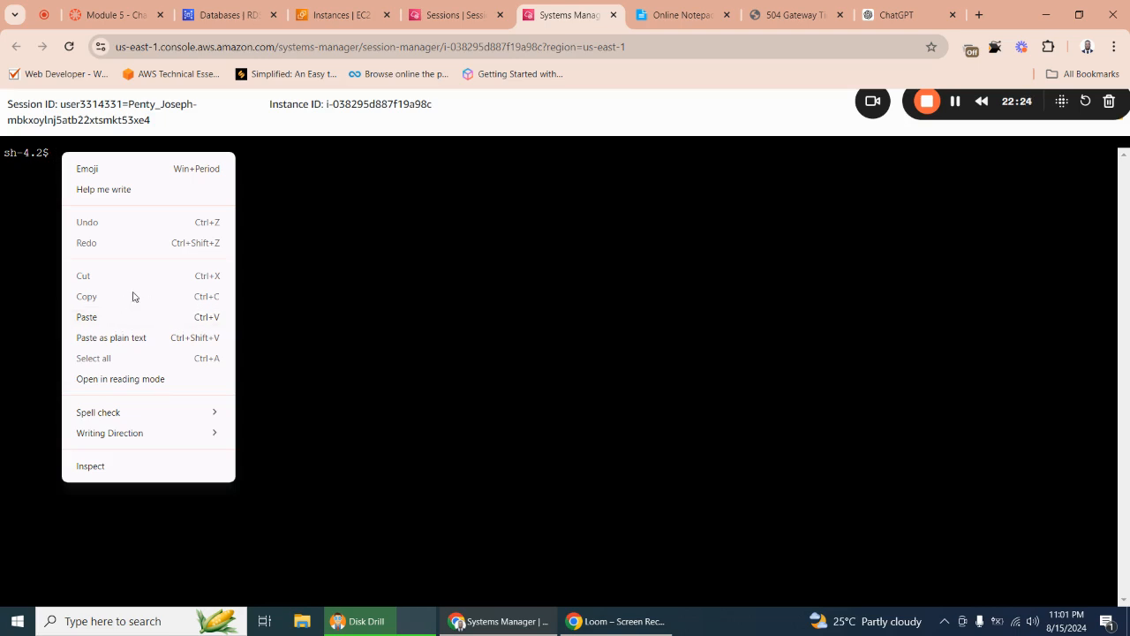
left_click(109, 317)
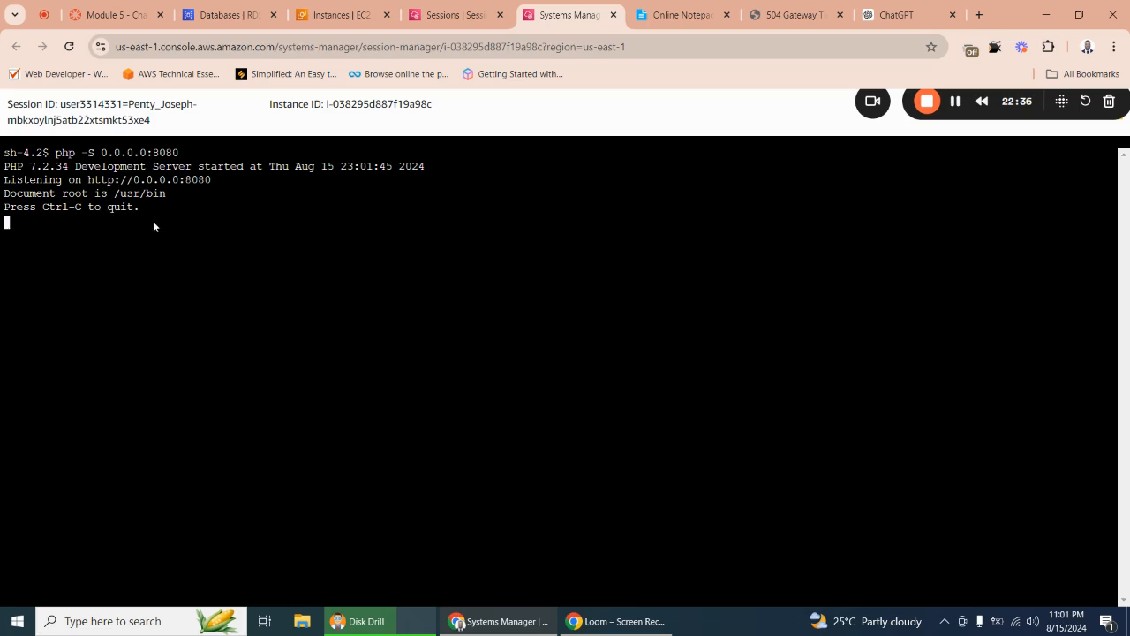
Try to quit the running PHP development server from the session terminal by entering -c.
type("c")
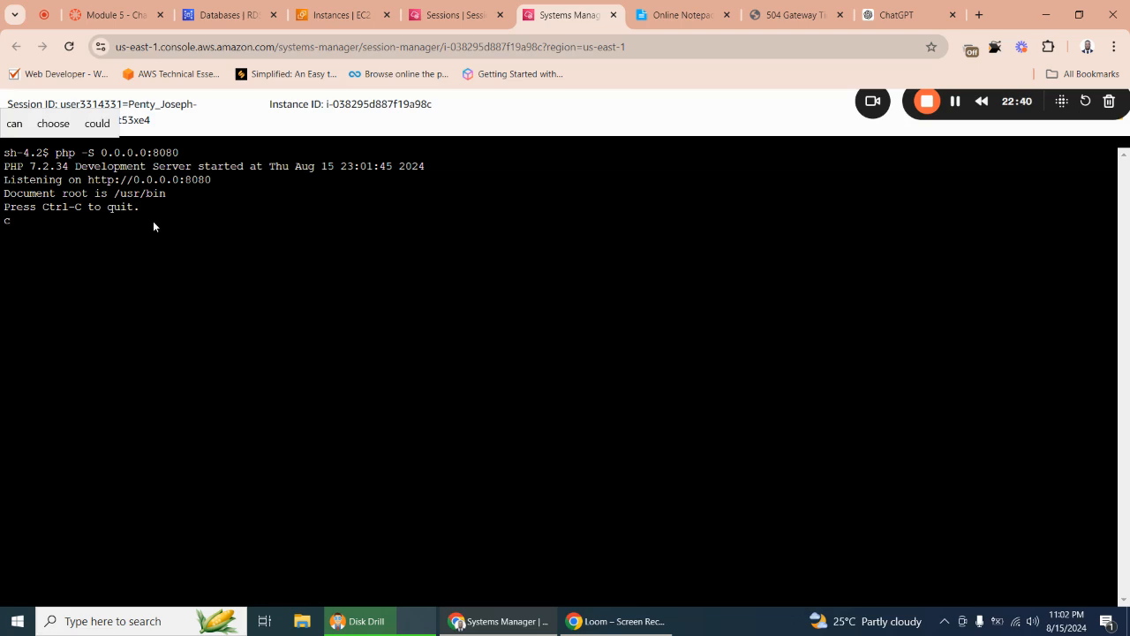
key("BackSpace")
type("-c")
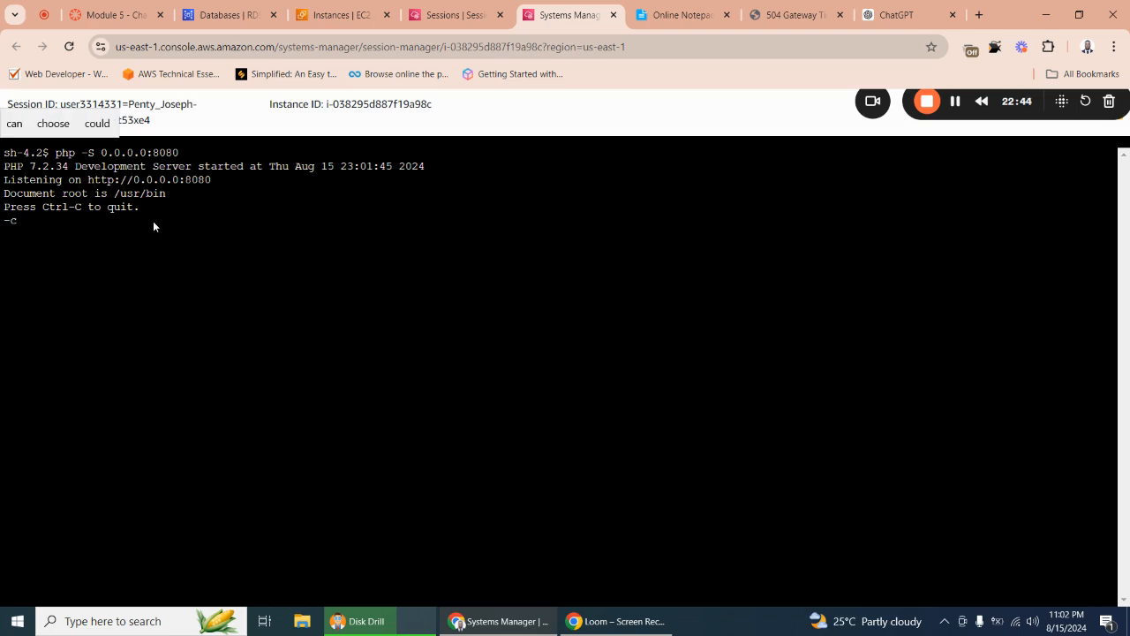
key("Return")
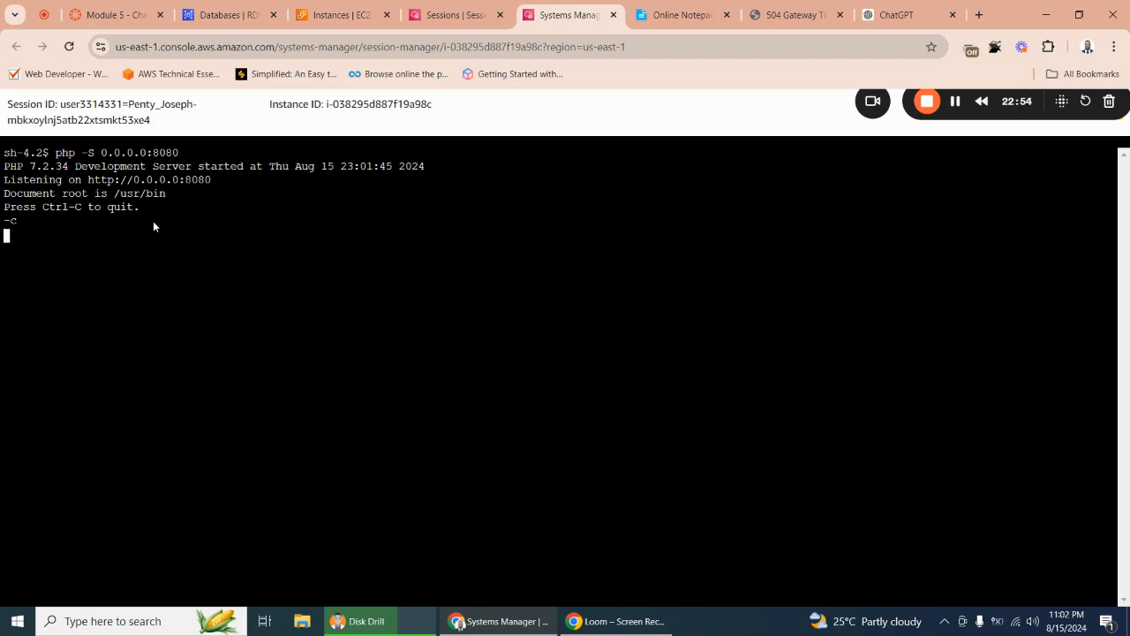
key("ctrl+minus")
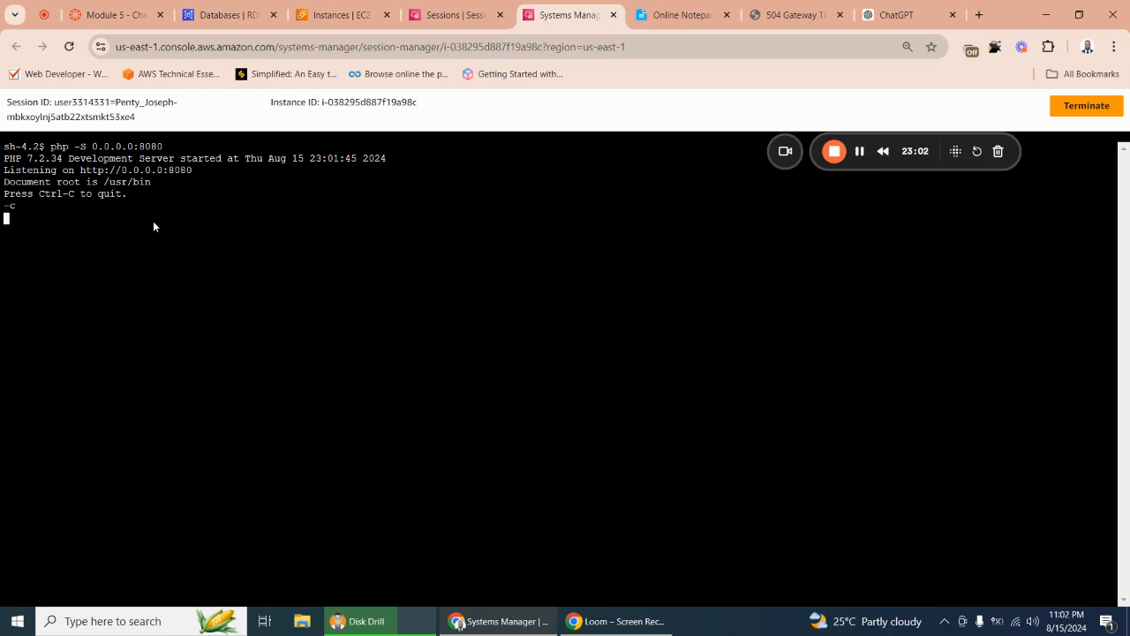
key("ctrl+minus")
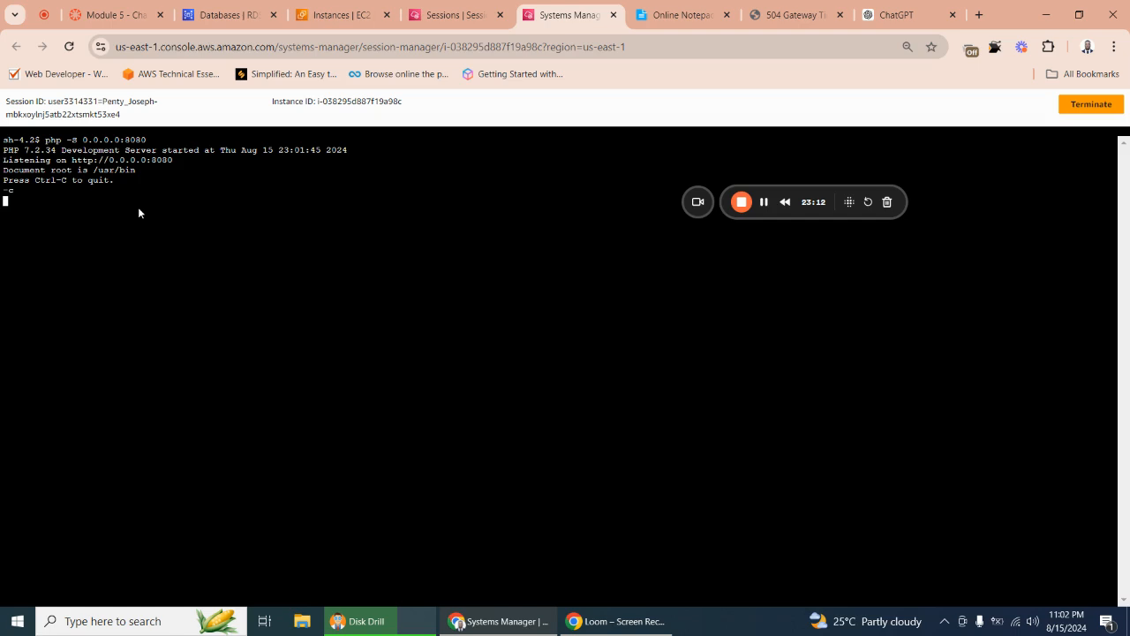
key("ctrl+plus")
key("ctrl+plus")
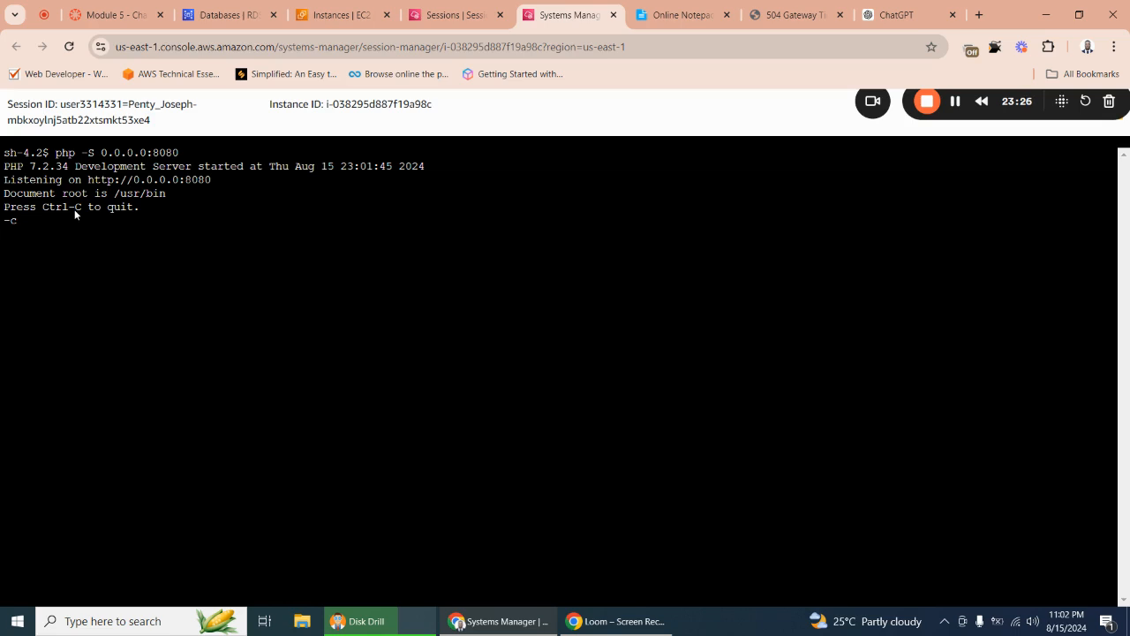
key("ctrl+minus")
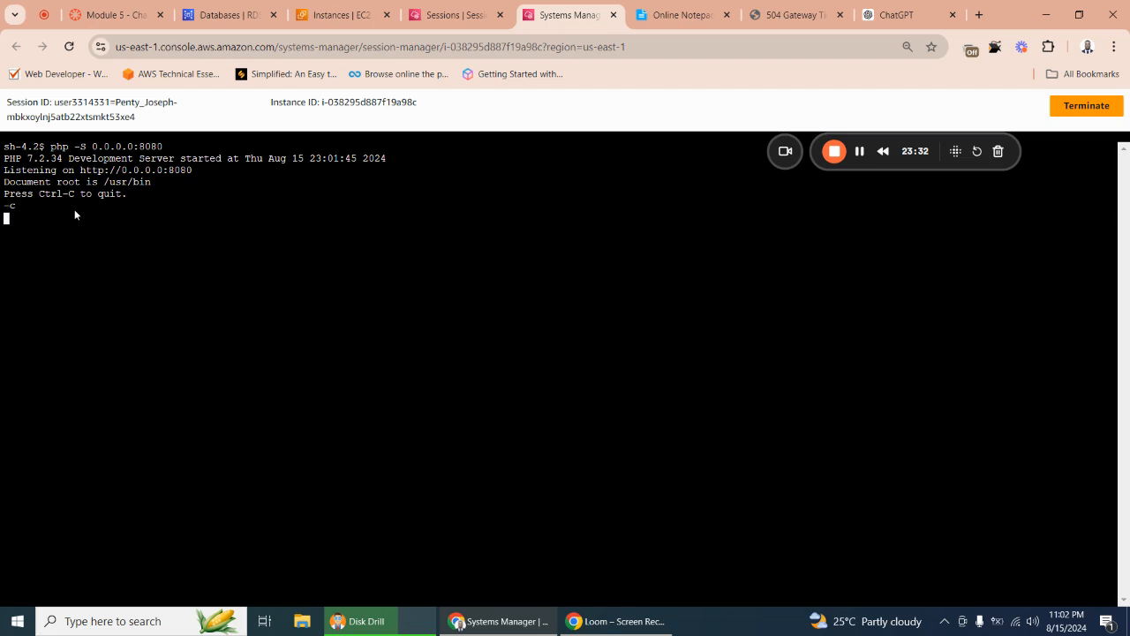
type("c-")
key("BackSpace")
key("BackSpace")
type("-c")
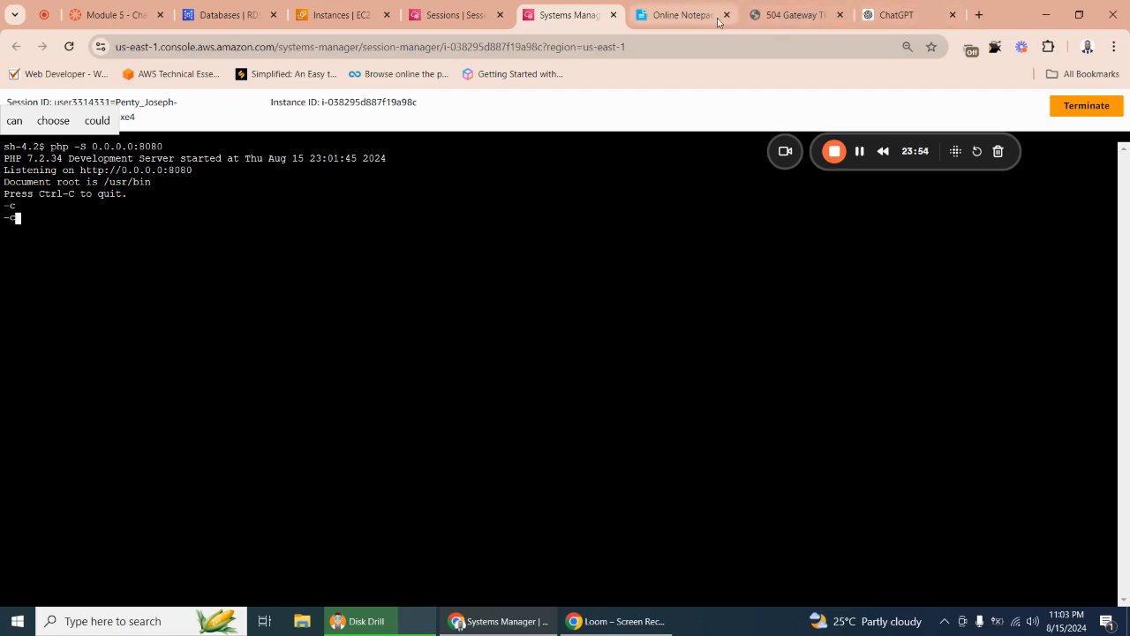
Go back from the timed-out page to the café home page and request Order History again.
left_click(800, 16)
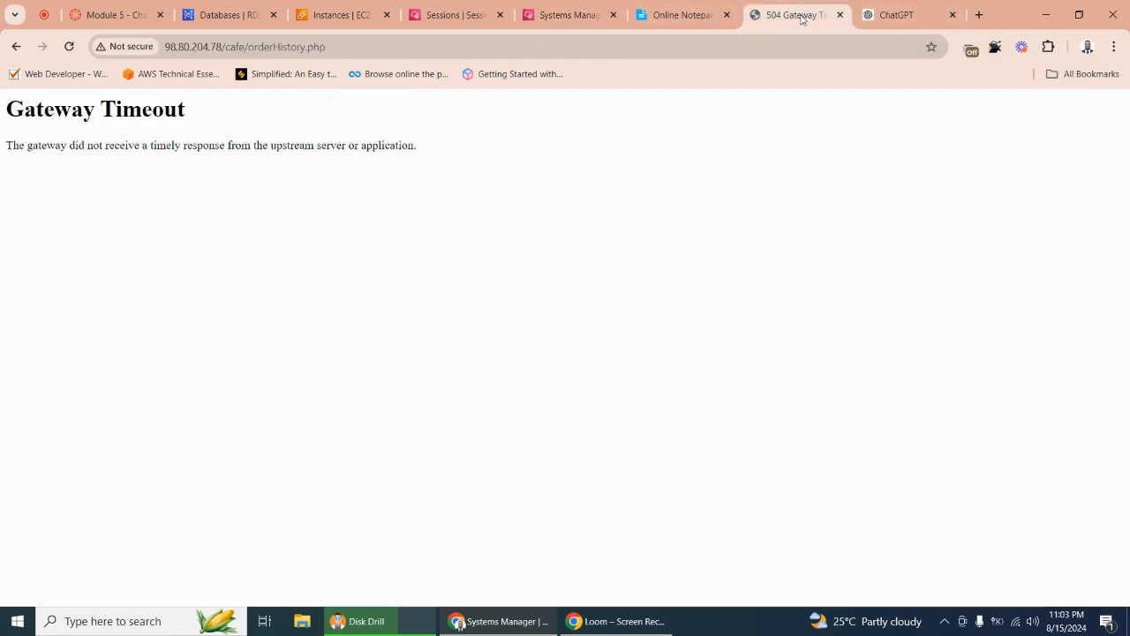
left_click(18, 50)
left_click(738, 226)
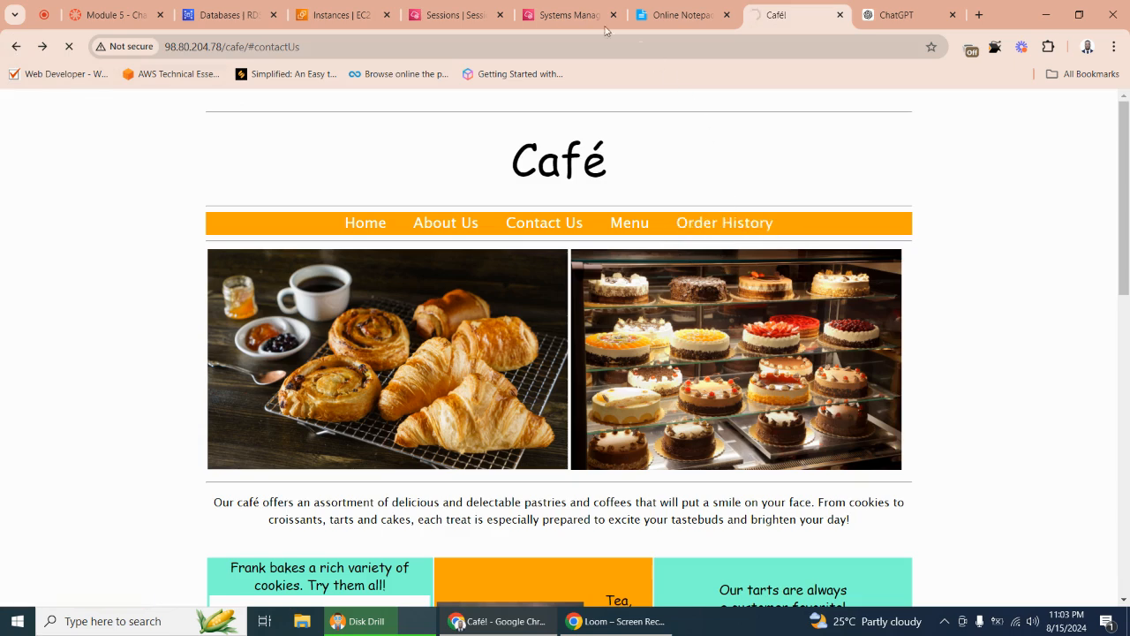
Close the current session terminal and start a new Session Manager session on the CafeServer instance.
left_click(561, 16)
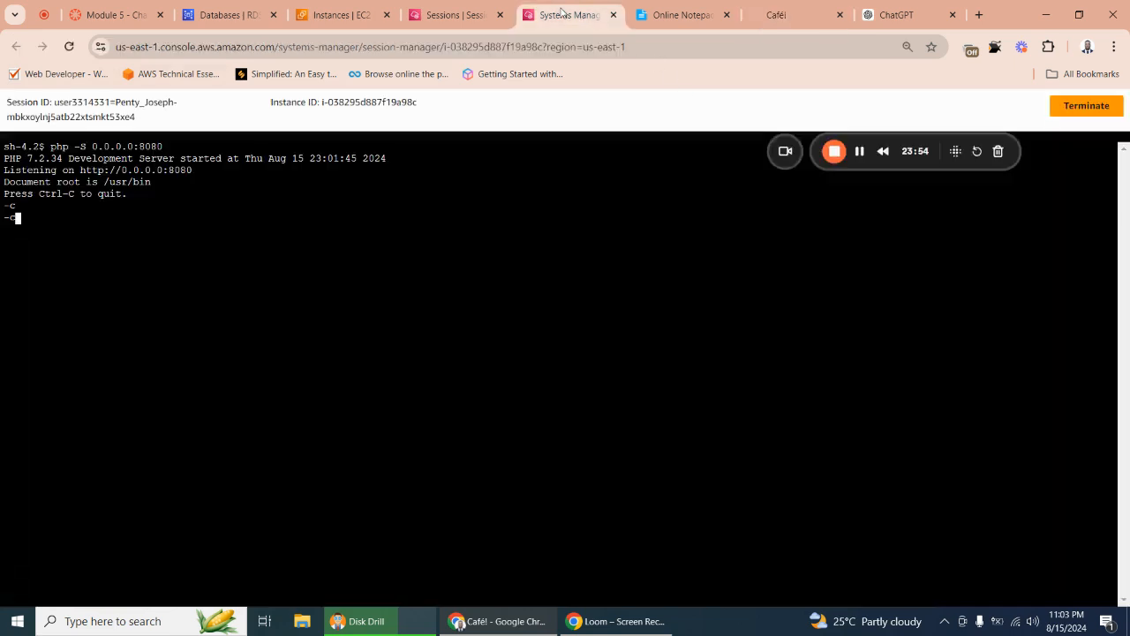
left_click(613, 16)
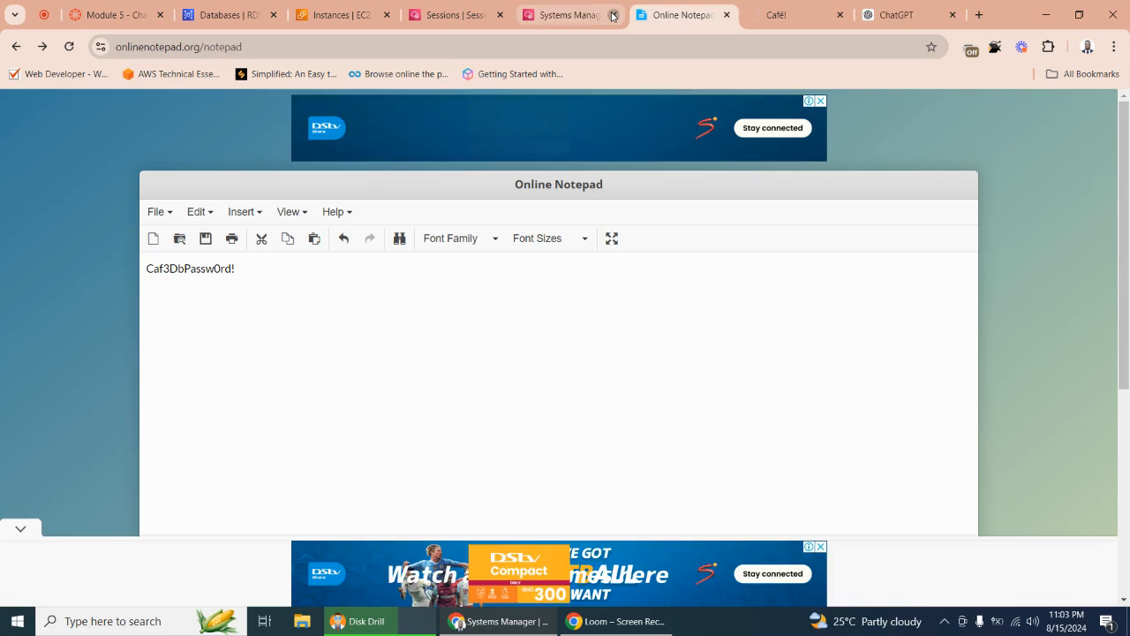
left_click(459, 16)
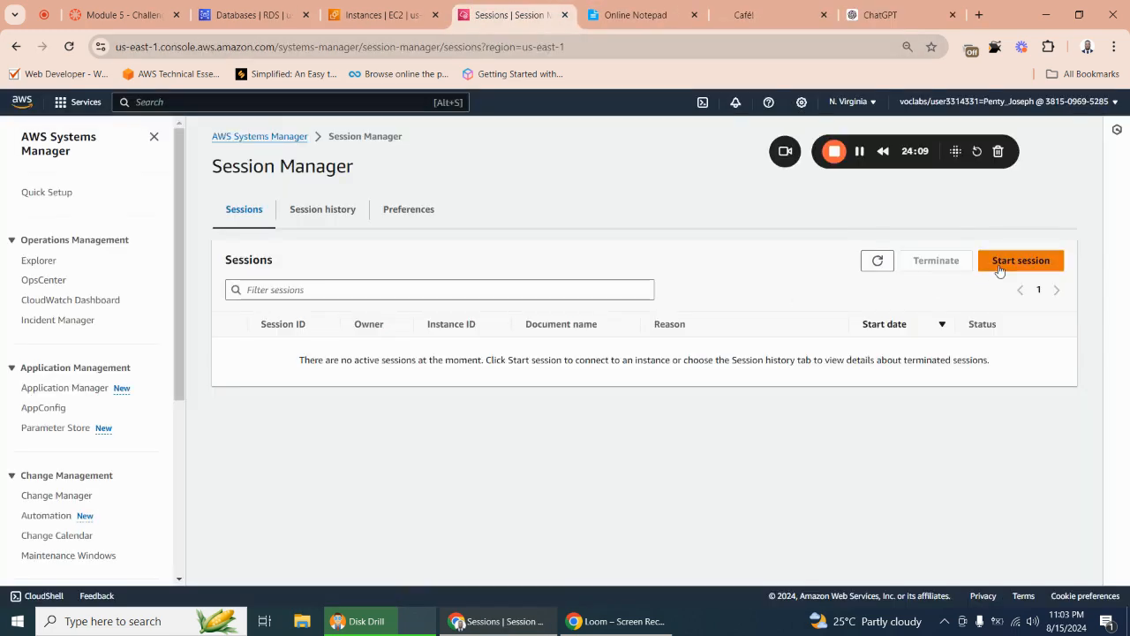
left_click(999, 269)
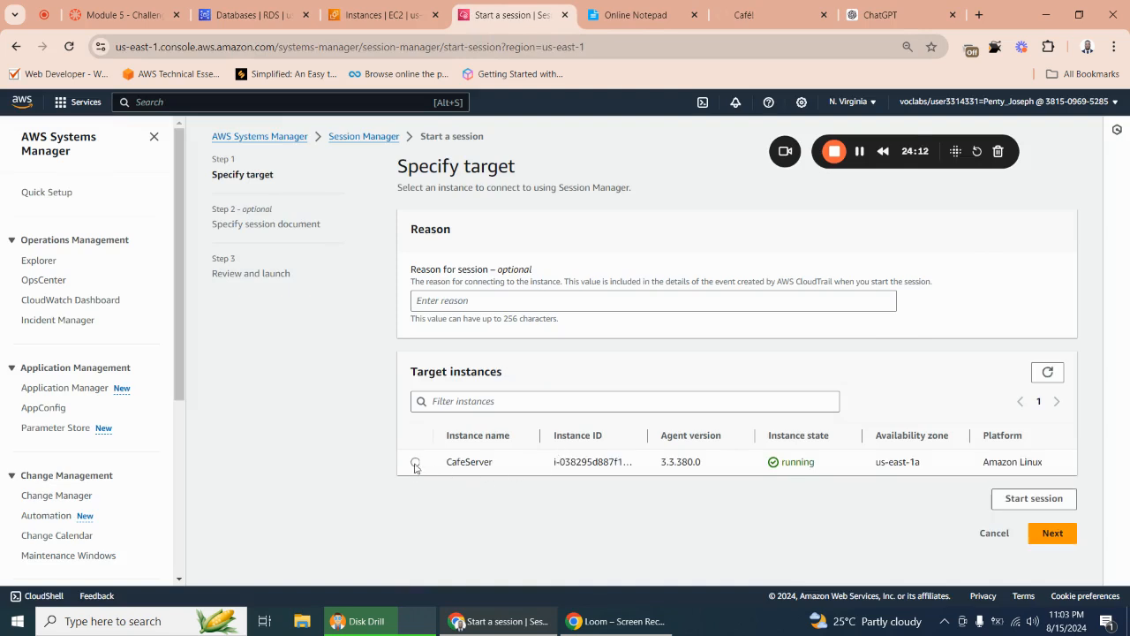
left_click(415, 462)
left_click(1048, 536)
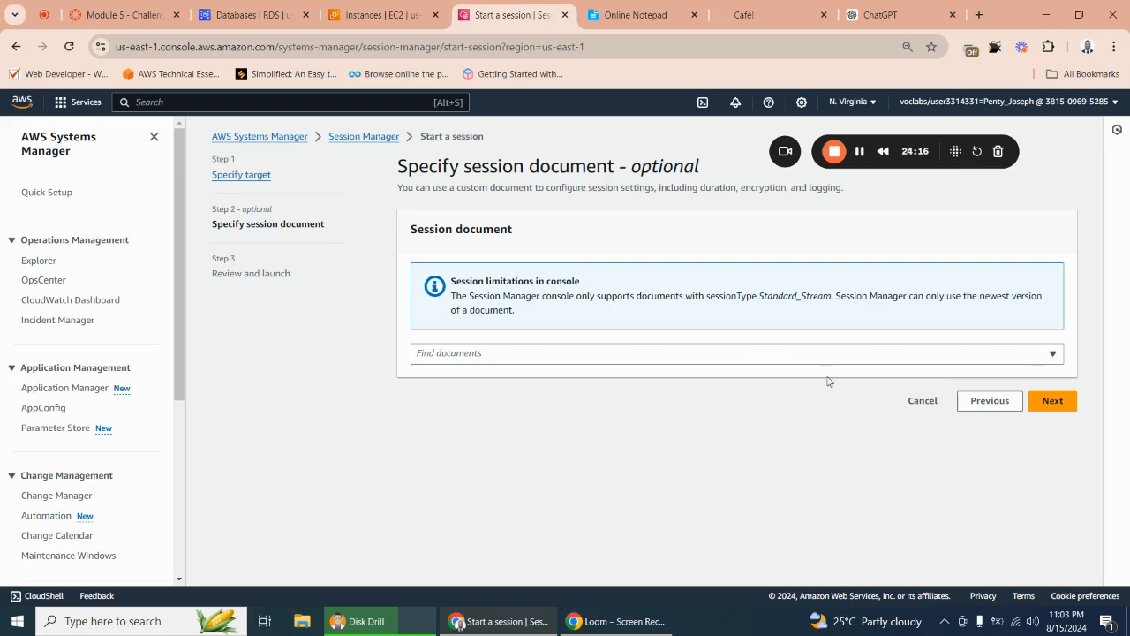
left_click(1000, 408)
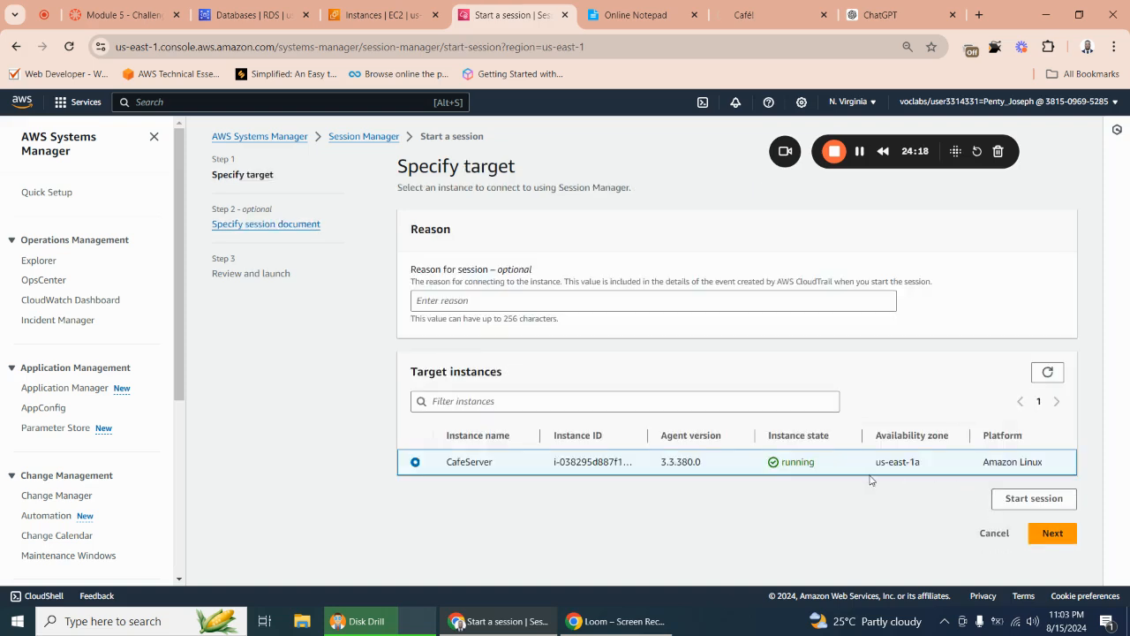
left_click(1032, 500)
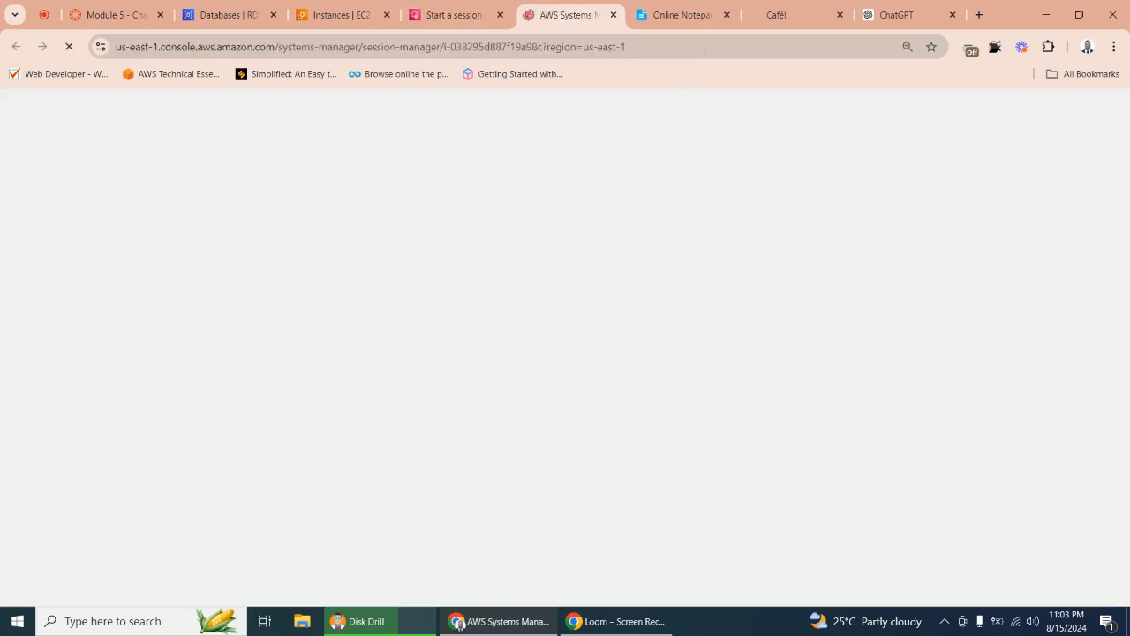
Copy the command aws ssm start-session --target <Instance-ID> from the ChatGPT answer and paste it below the existing line in Online Notepad.
left_click(897, 24)
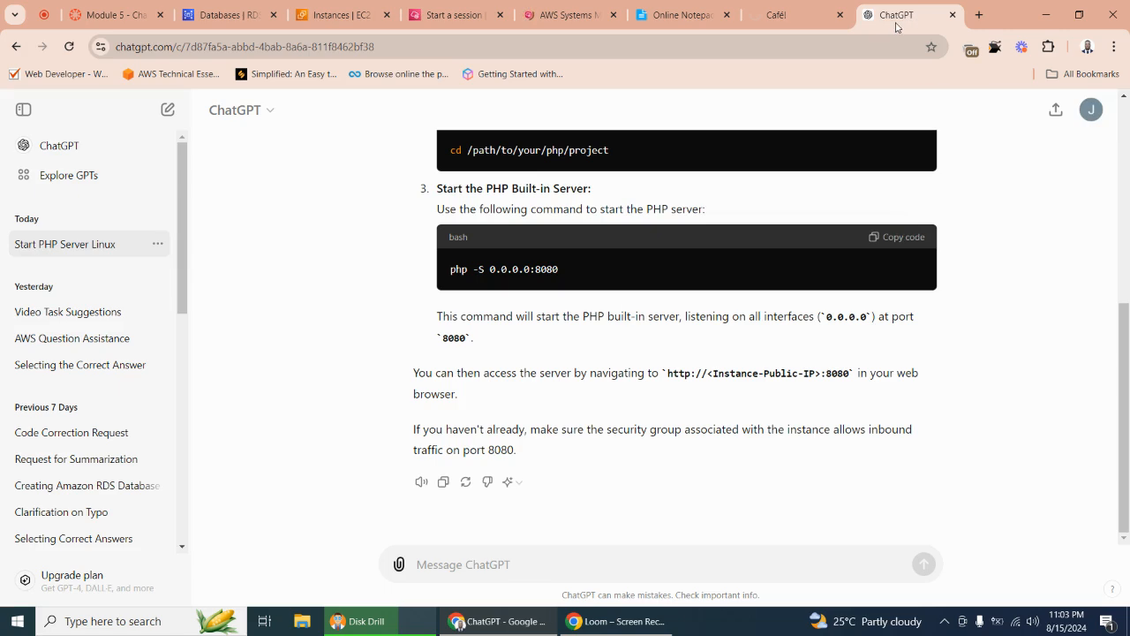
scroll(627, 306, "up", 3)
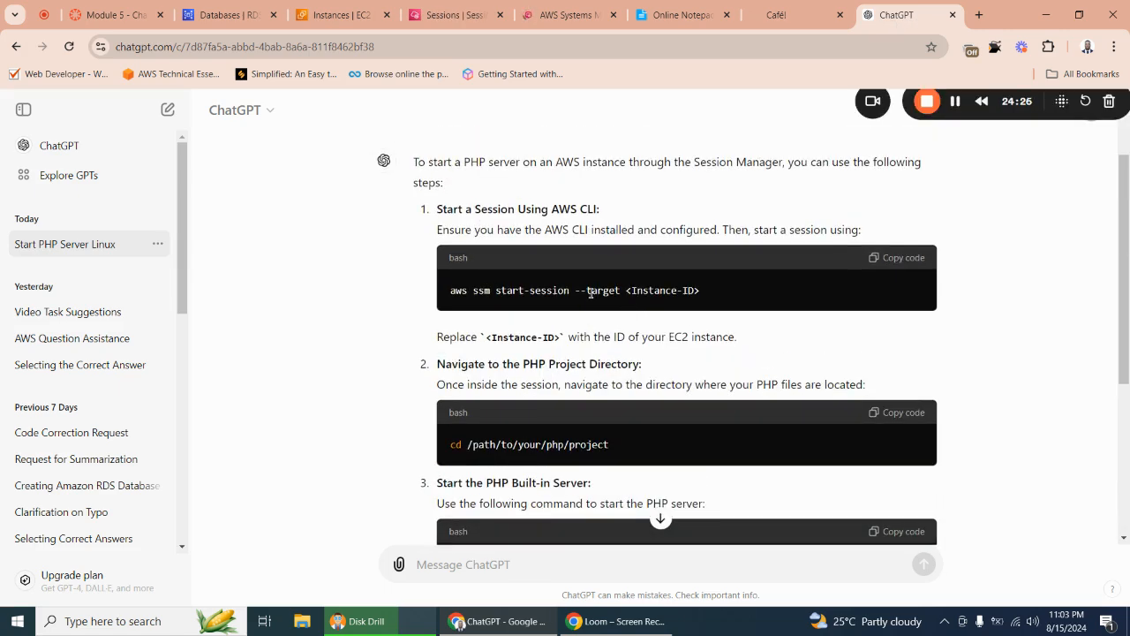
left_click(874, 259)
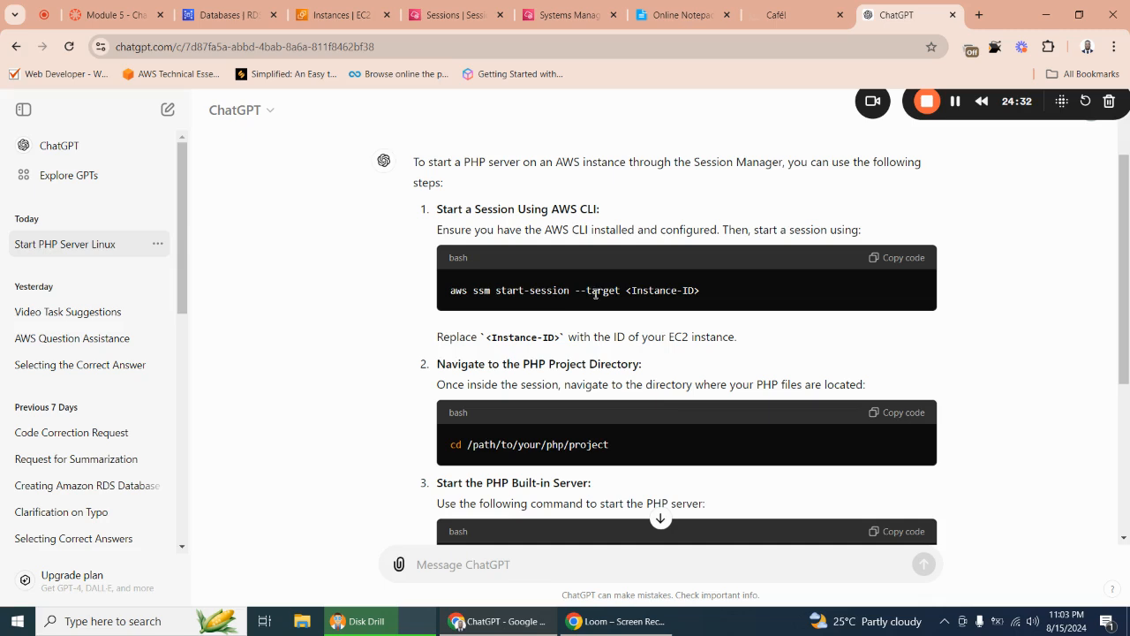
left_click(683, 15)
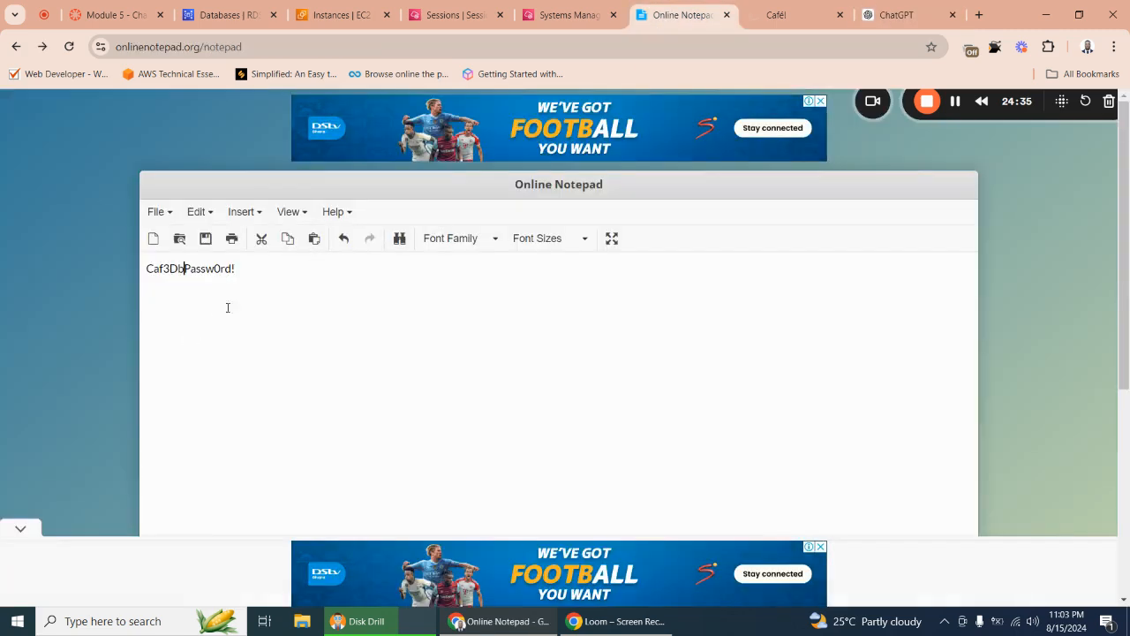
left_click(253, 274)
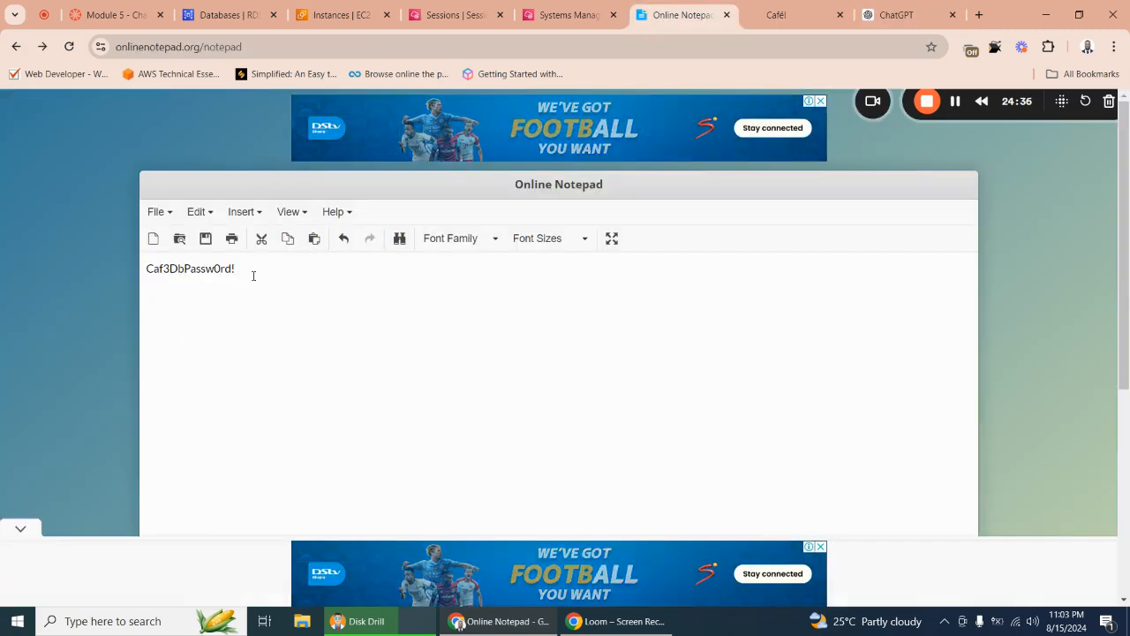
key("Return")
key("Return")
key("ctrl+v")
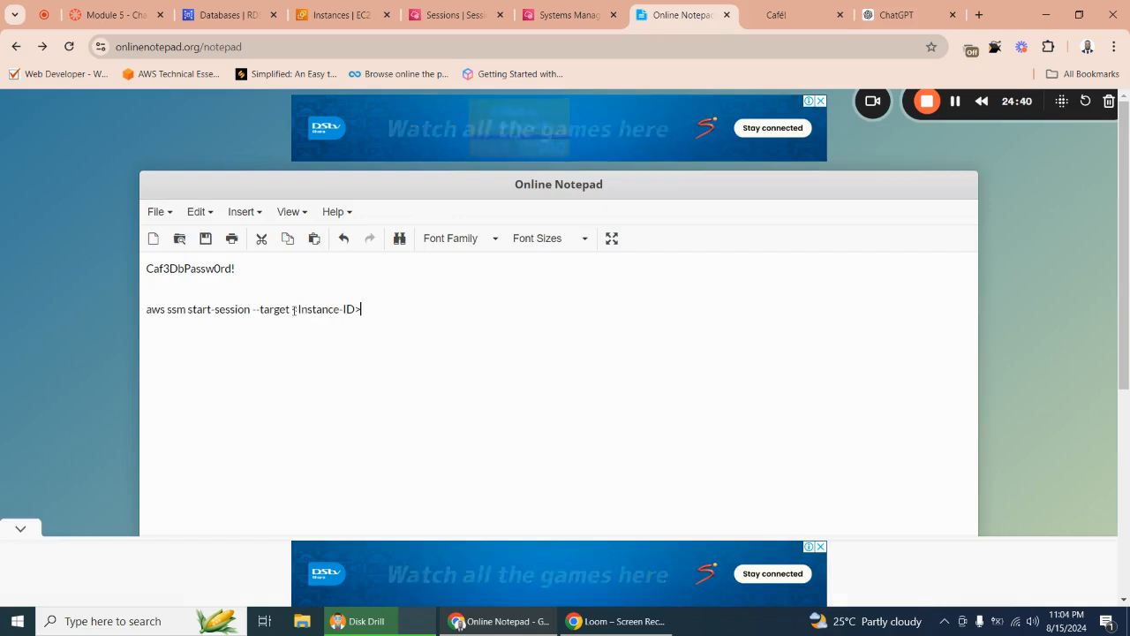
Select the <Instance-ID> placeholder in the pasted command, then find and select CafeServer's instance ID in the EC2 instances list.
left_click_drag(294, 310, 363, 309)
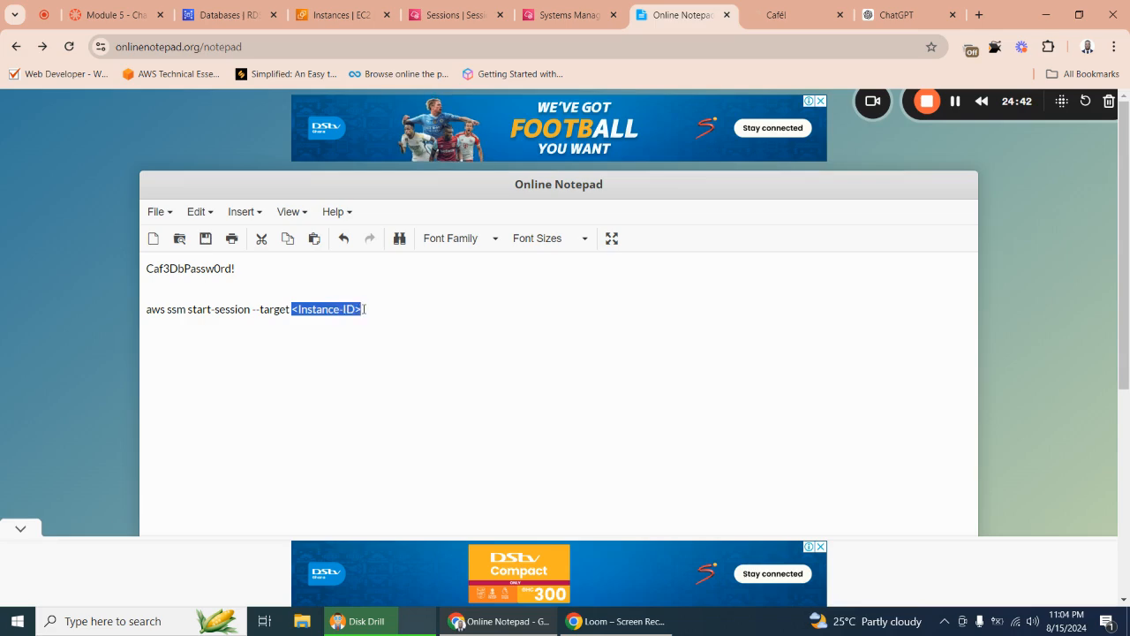
left_click(455, 15)
left_click(583, 15)
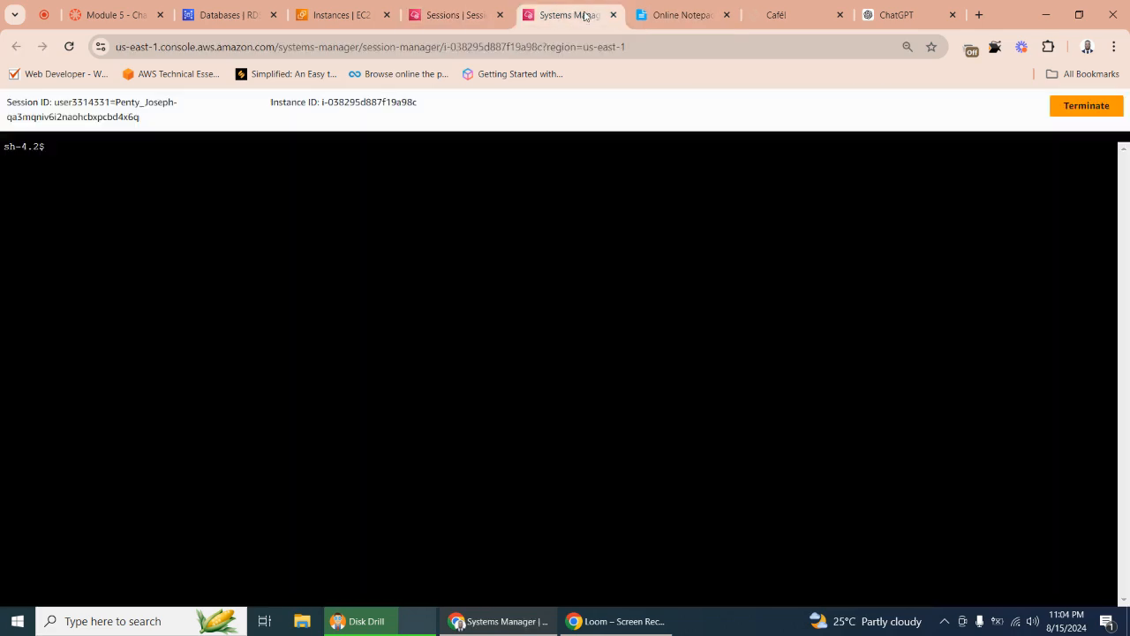
left_click(455, 15)
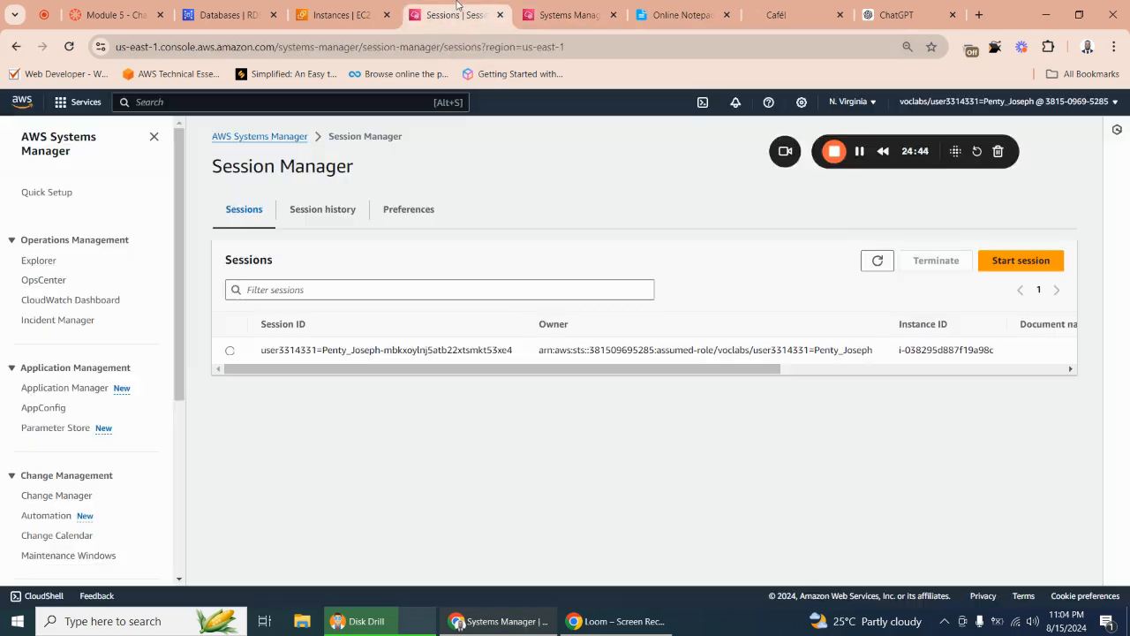
left_click(342, 16)
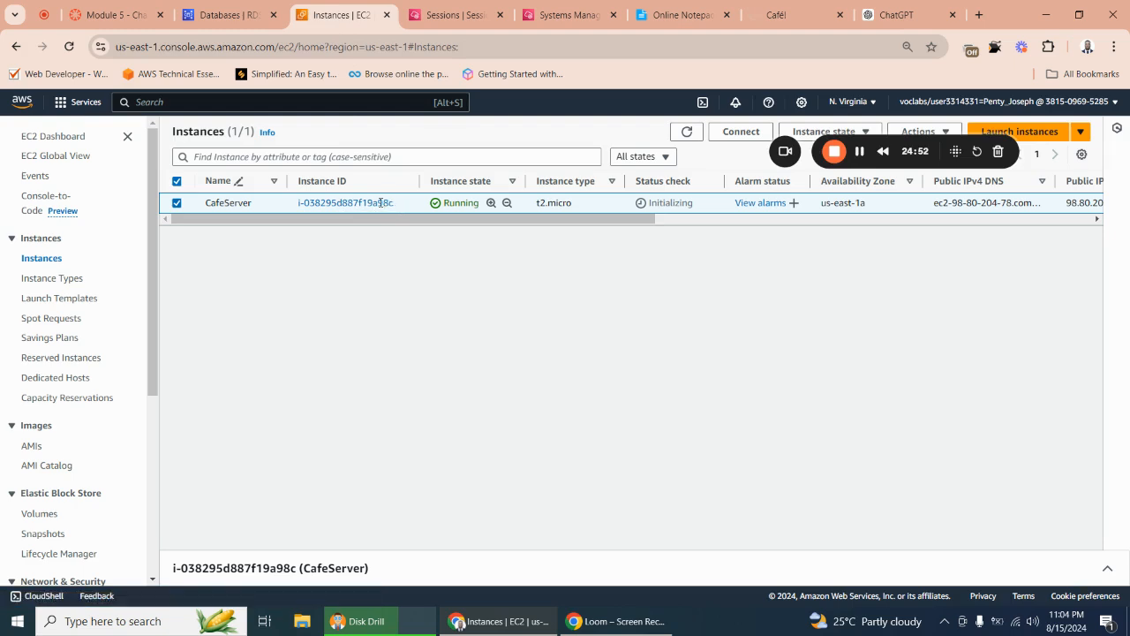
left_click_drag(393, 202, 315, 202)
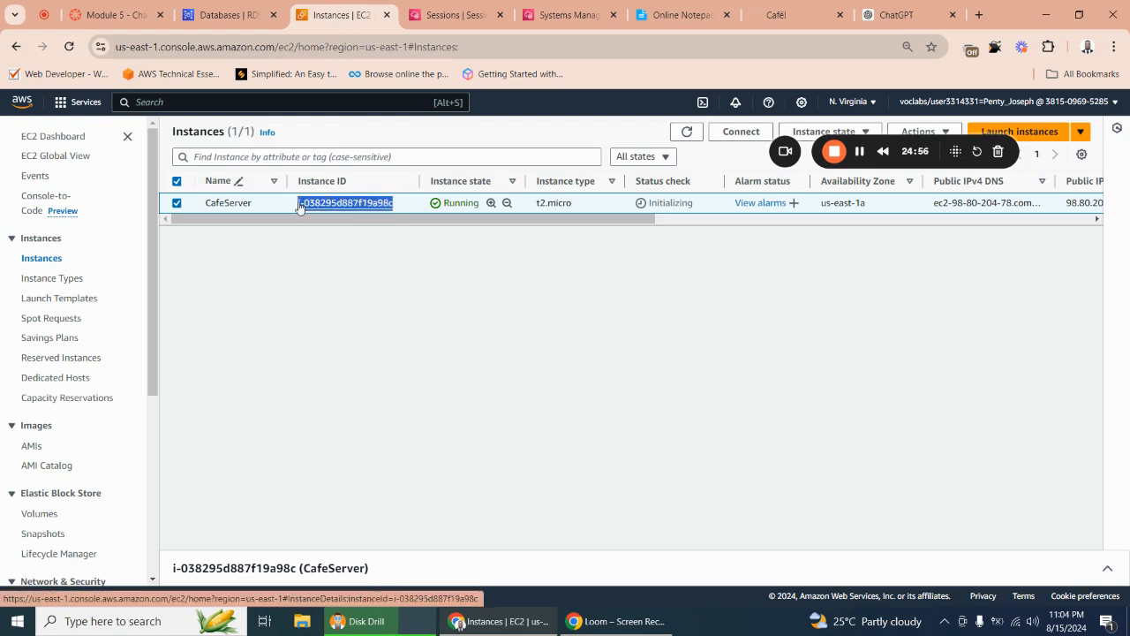
Return to the café website, go back from the timed-out order history page and open the Home page.
left_click(909, 14)
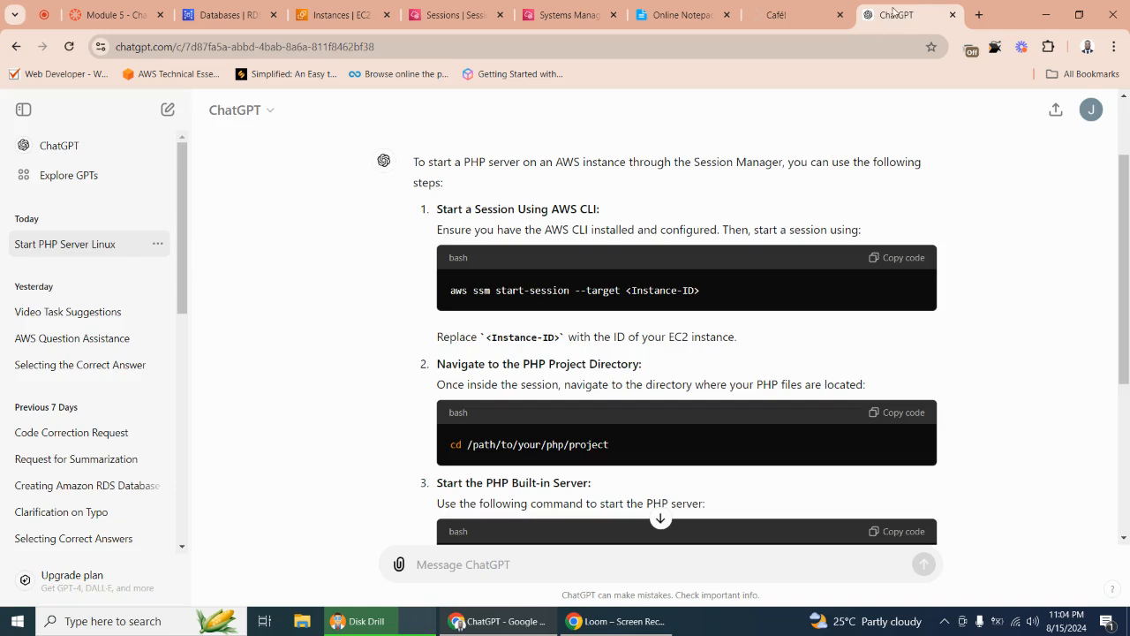
left_click(795, 16)
left_click(681, 14)
left_click(761, 15)
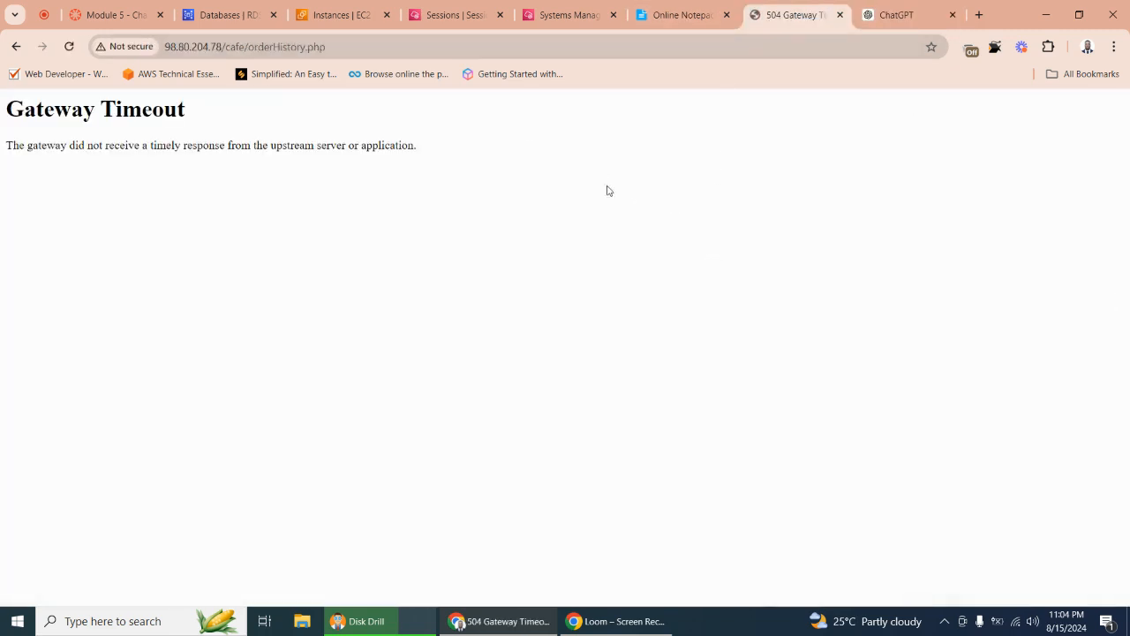
left_click(16, 45)
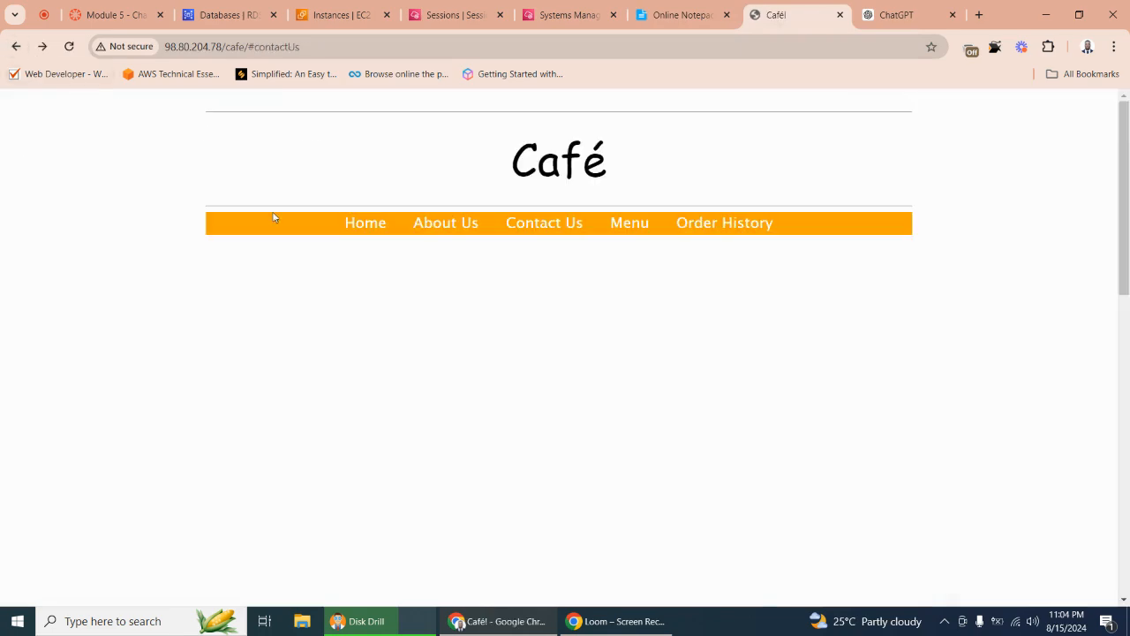
left_click(366, 222)
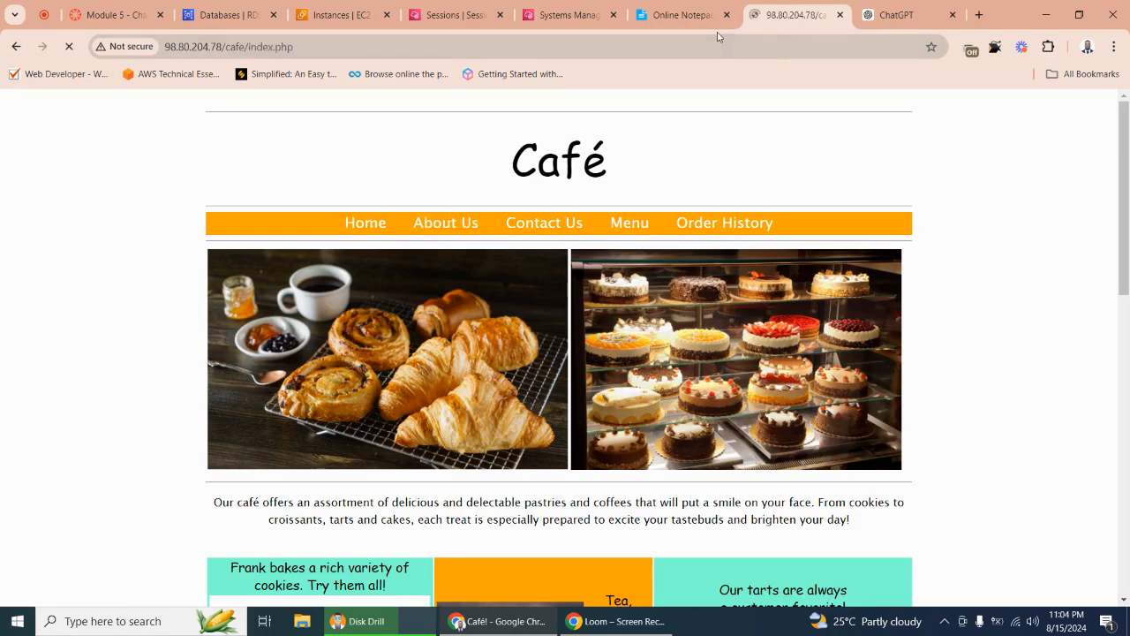
In Online Notepad, paste over the <Instance-ID> placeholder, then delete all the text until the note is empty.
left_click(694, 18)
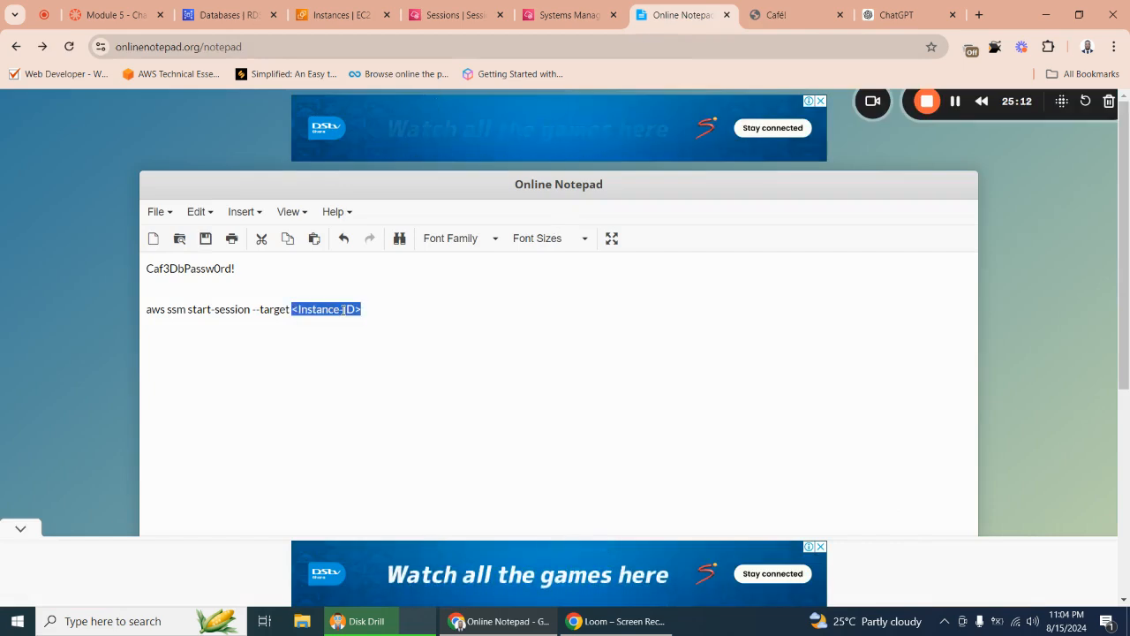
key("ctrl+v")
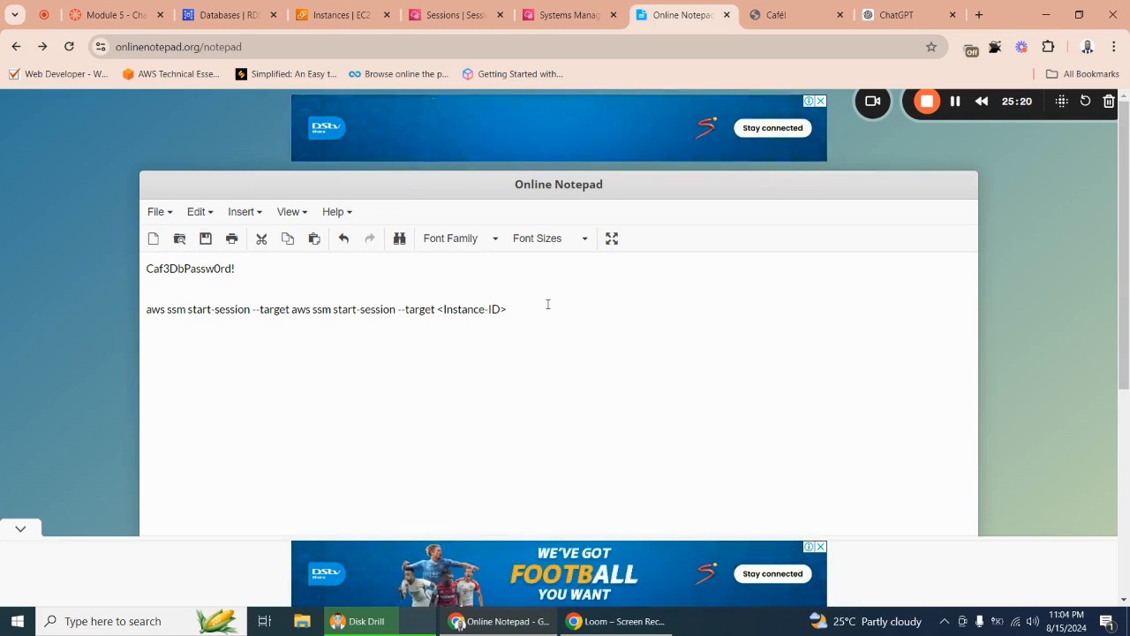
key("BackSpace")
key("BackSpace")
key("BackSpace")
key("BackSpace")
key("BackSpace")
key("BackSpace")
key("BackSpace")
key("BackSpace")
key("BackSpace")
key("BackSpace")
key("BackSpace")
key("BackSpace")
key("BackSpace")
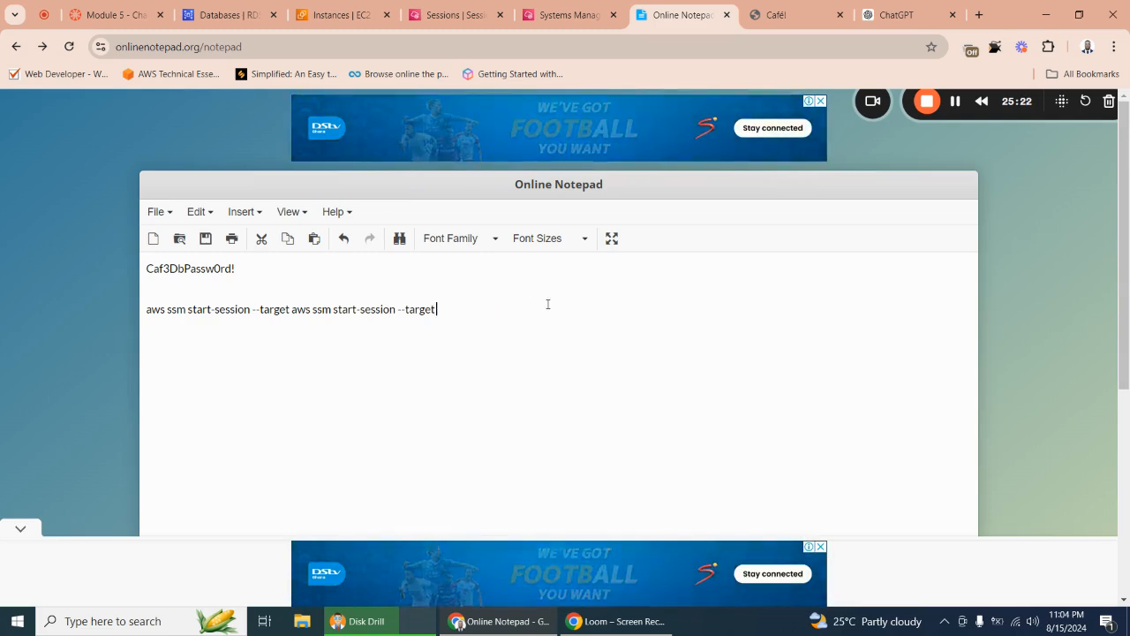
key("BackSpace")
key("BackSpace")
key("BackSpace")
key("BackSpace")
key("BackSpace")
key("BackSpace")
key("BackSpace")
key("BackSpace")
key("BackSpace")
key("BackSpace")
key("BackSpace")
key("BackSpace")
key("BackSpace")
key("BackSpace")
key("BackSpace")
key("BackSpace")
key("BackSpace")
key("BackSpace")
key("BackSpace")
key("BackSpace")
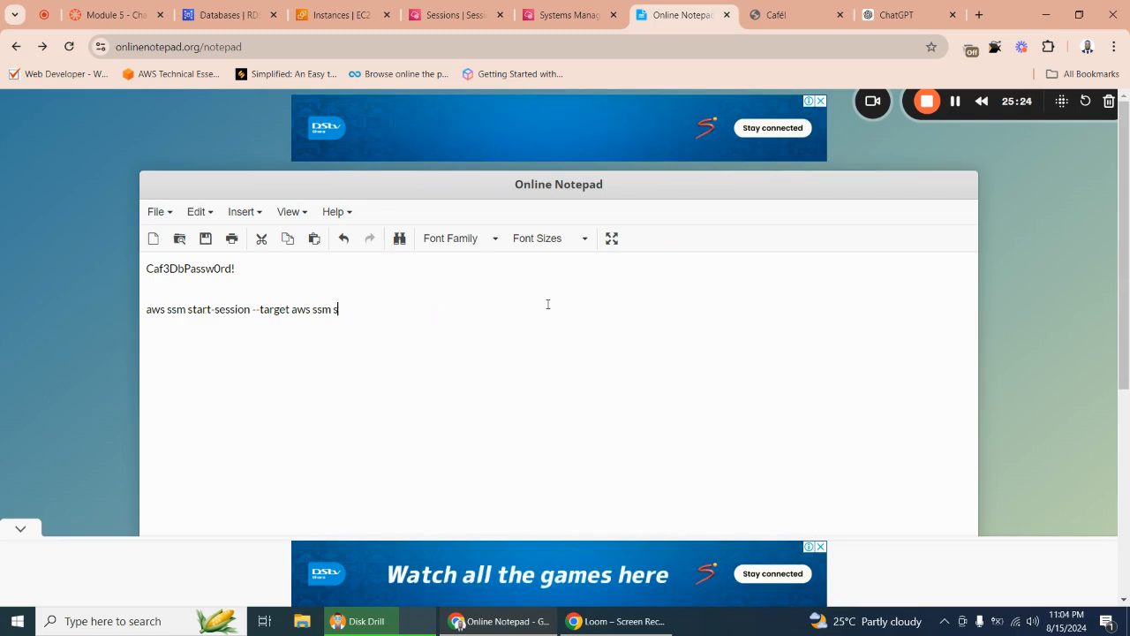
key("BackSpace")
key("BackSpace")
key("BackSpace")
key("BackSpace")
key("BackSpace")
key("BackSpace")
key("BackSpace")
key("BackSpace")
key("BackSpace")
key("BackSpace")
key("BackSpace")
key("BackSpace")
key("BackSpace")
key("BackSpace")
key("BackSpace")
key("BackSpace")
key("BackSpace")
key("BackSpace")
key("BackSpace")
key("BackSpace")
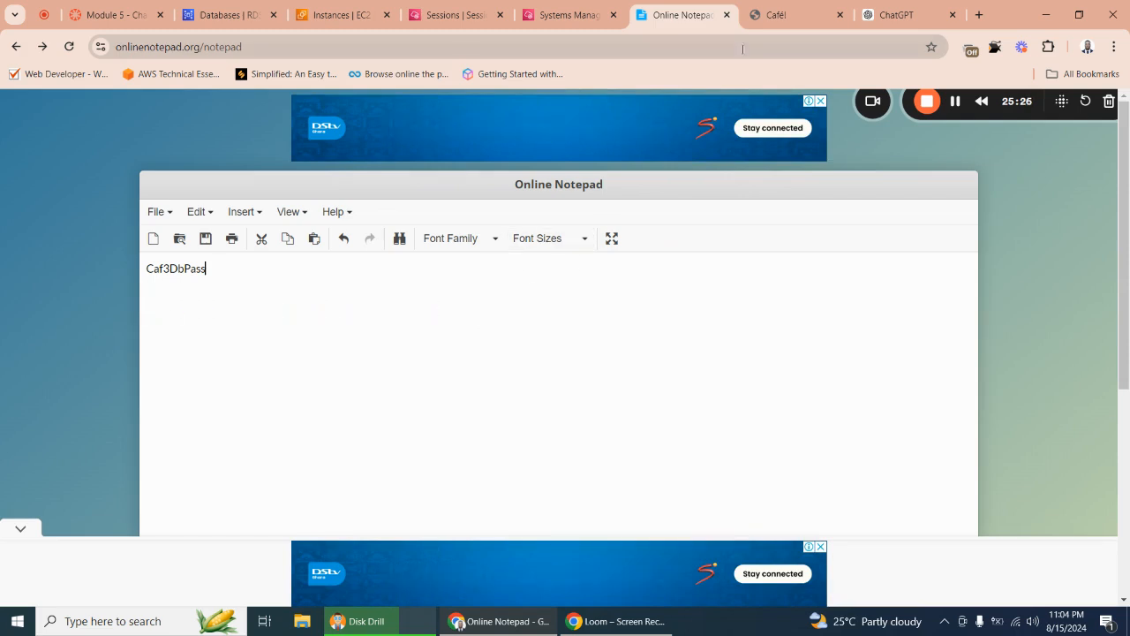
key("BackSpace")
key("BackSpace")
key("BackSpace")
key("BackSpace")
key("BackSpace")
key("BackSpace")
key("BackSpace")
key("BackSpace")
key("BackSpace")
key("BackSpace")
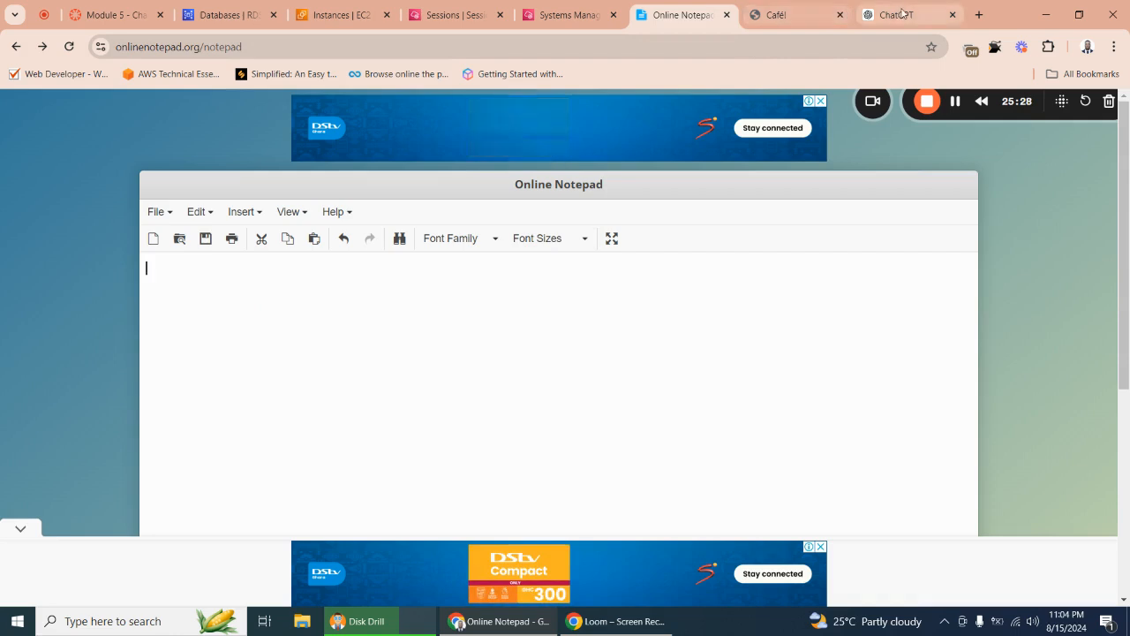
Copy the command aws ssm start-session --target <Instance-ID> from the ChatGPT answer again and paste it into the empty note.
left_click(894, 15)
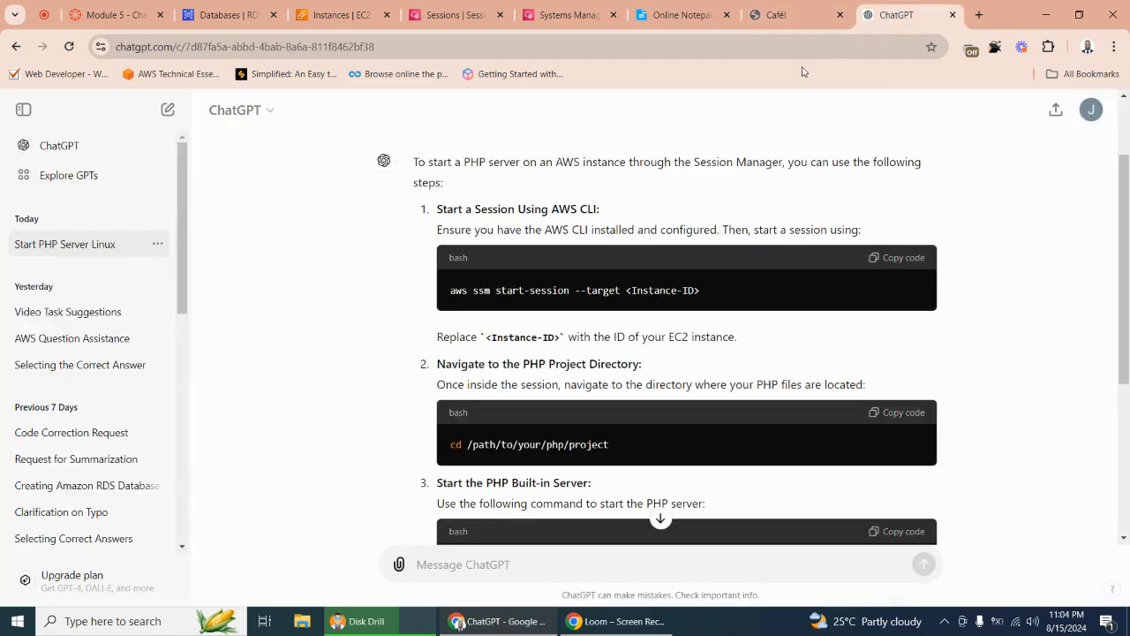
left_click(879, 258)
left_click(676, 15)
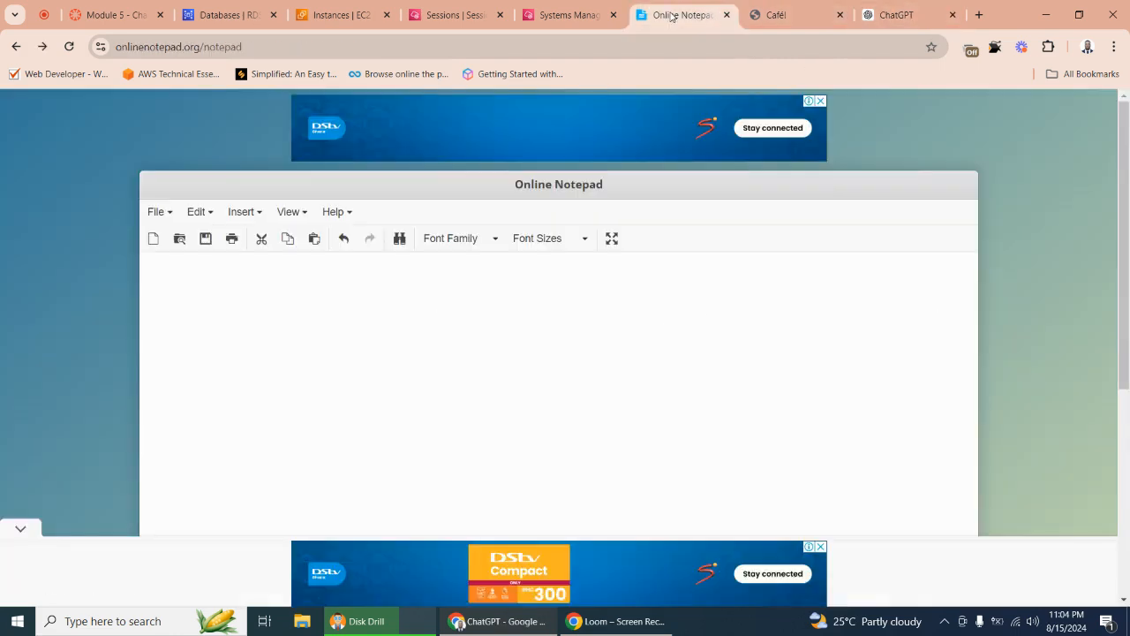
key("ctrl+v")
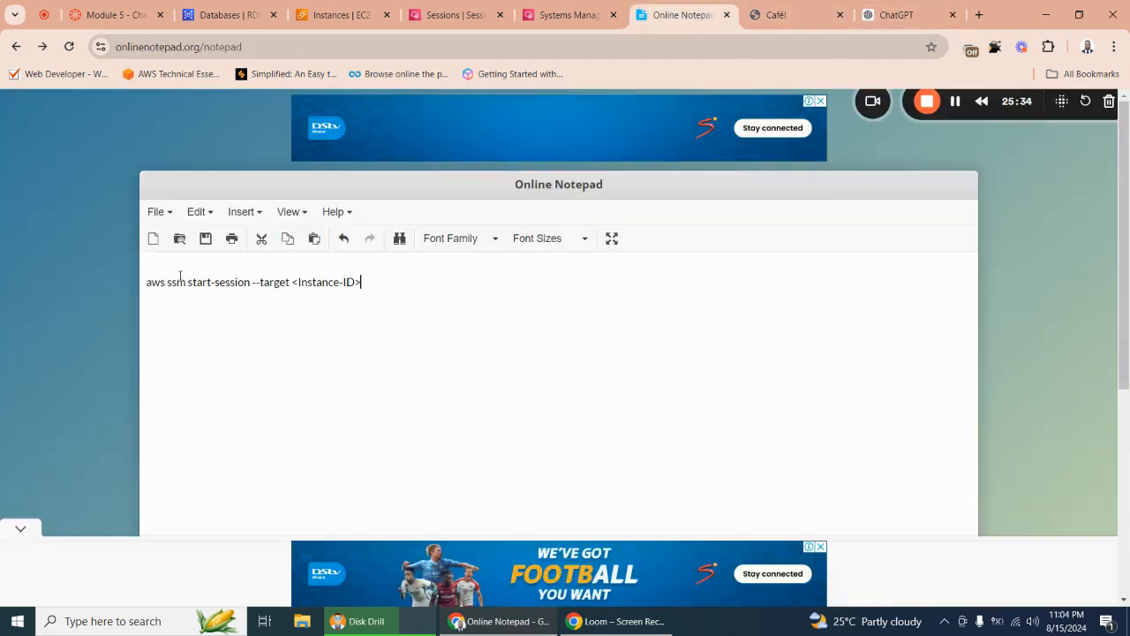
Open CafeServer's details page in the EC2 console and copy its instance ID.
left_click(560, 15)
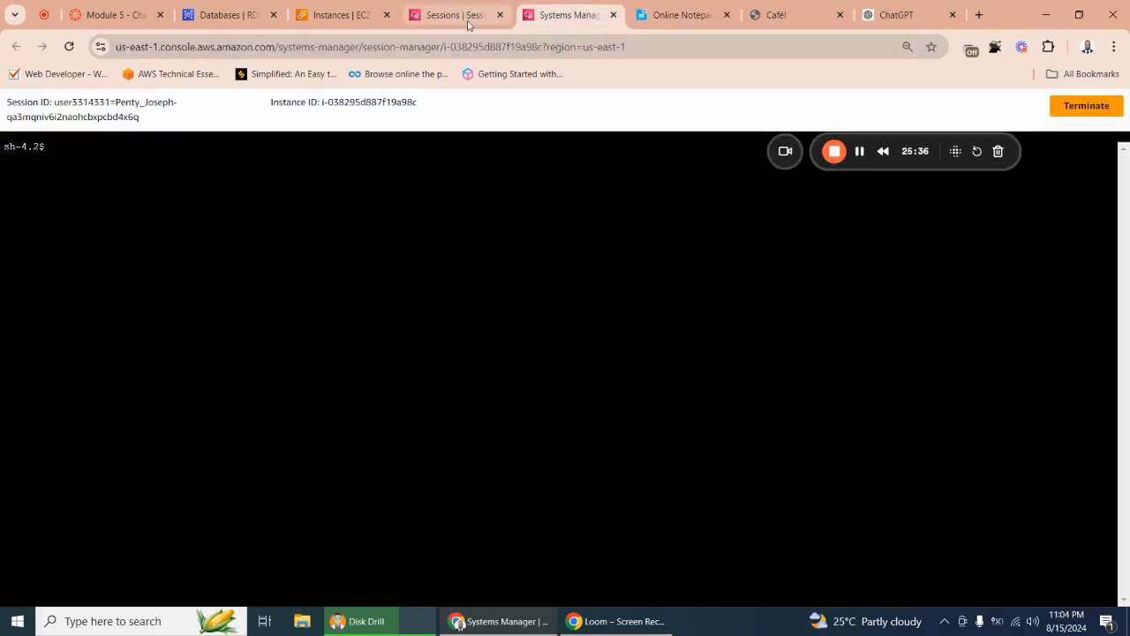
left_click(237, 16)
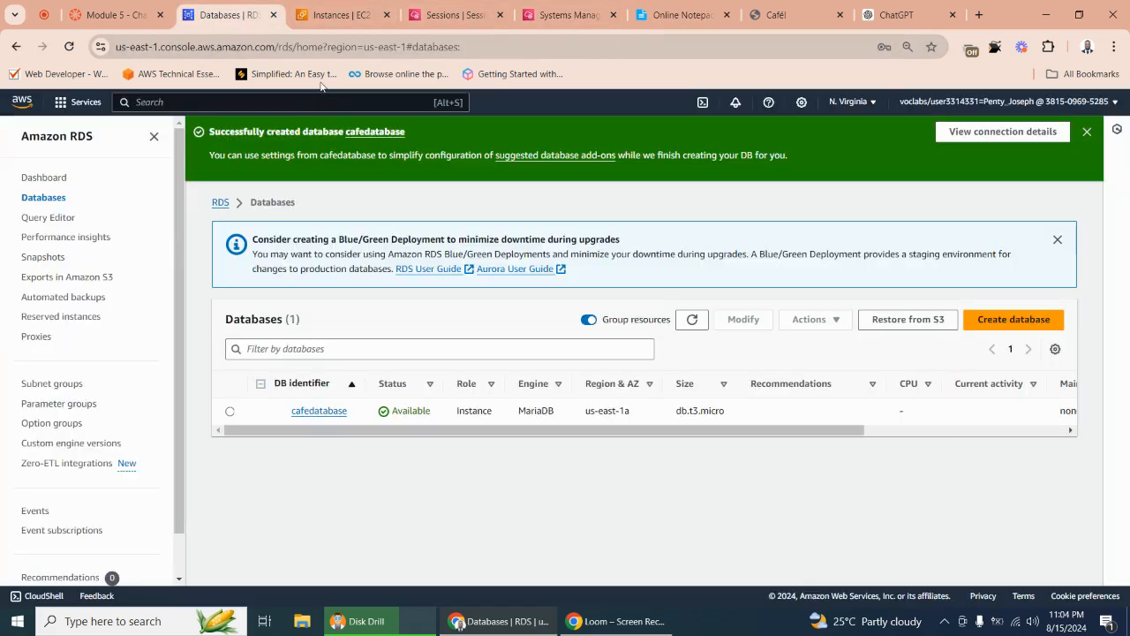
left_click(338, 15)
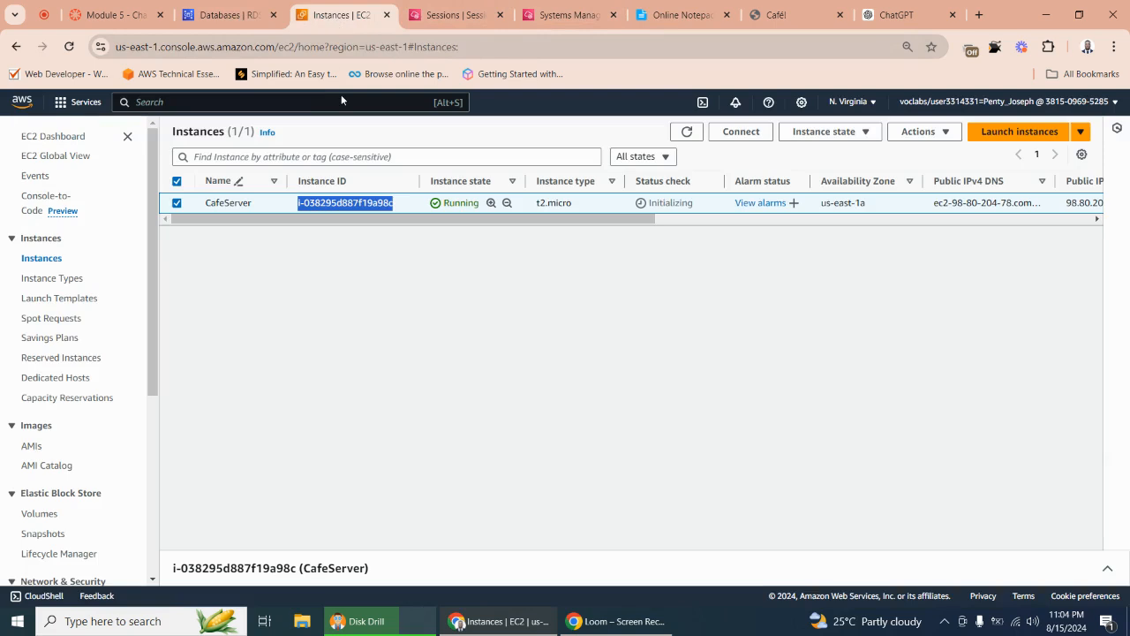
right_click(327, 205)
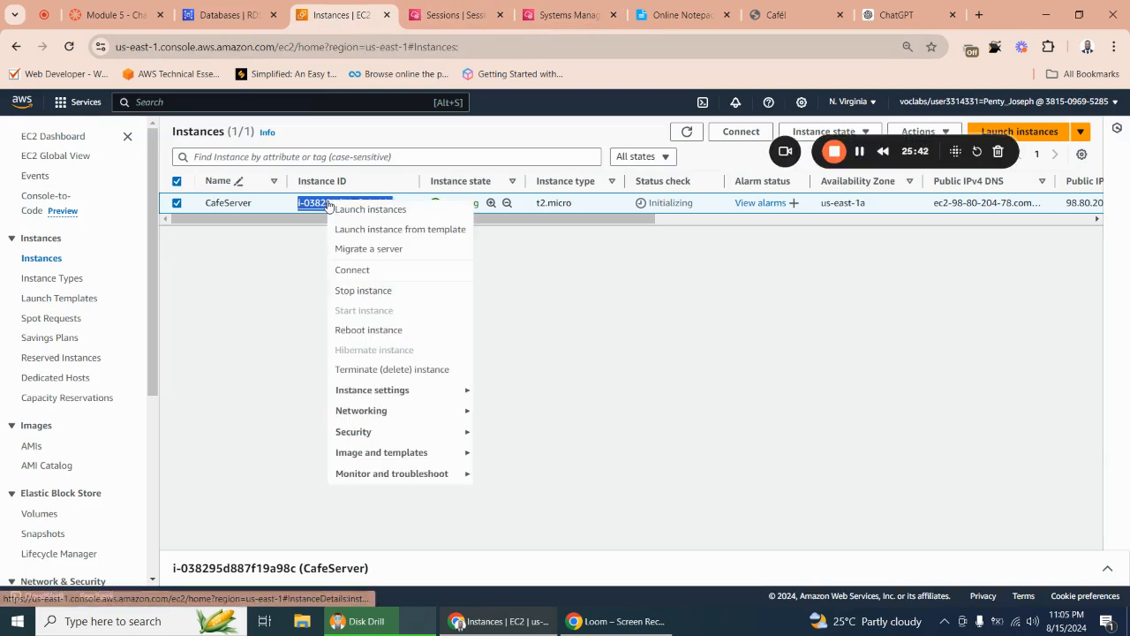
left_click(301, 254)
left_click_drag(398, 207, 297, 204)
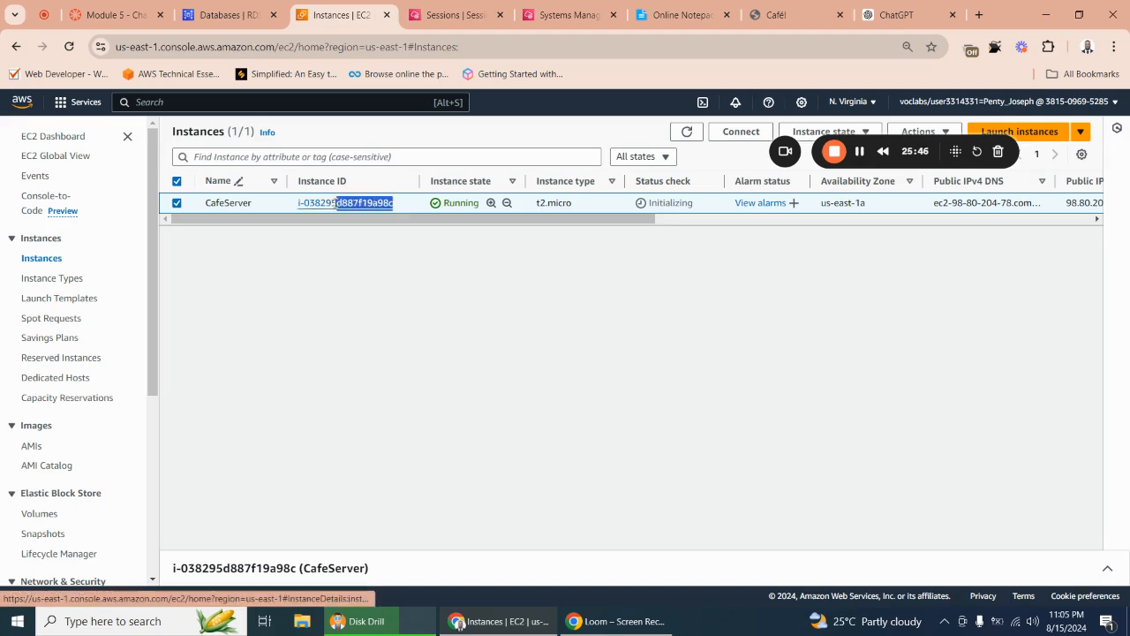
left_click(320, 204)
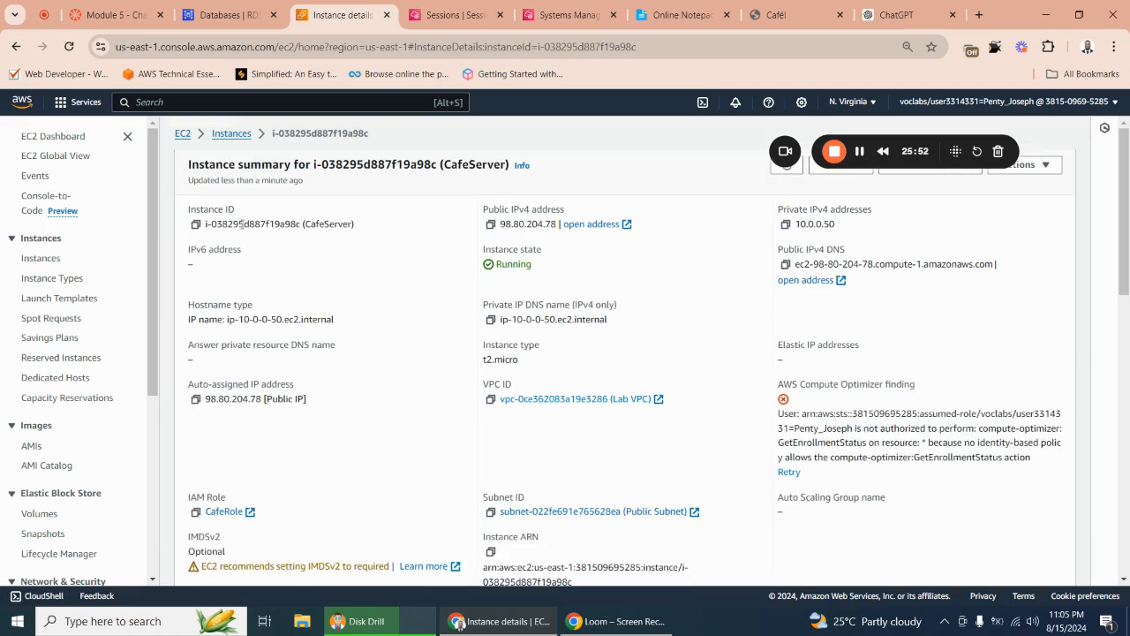
left_click_drag(301, 224, 212, 224)
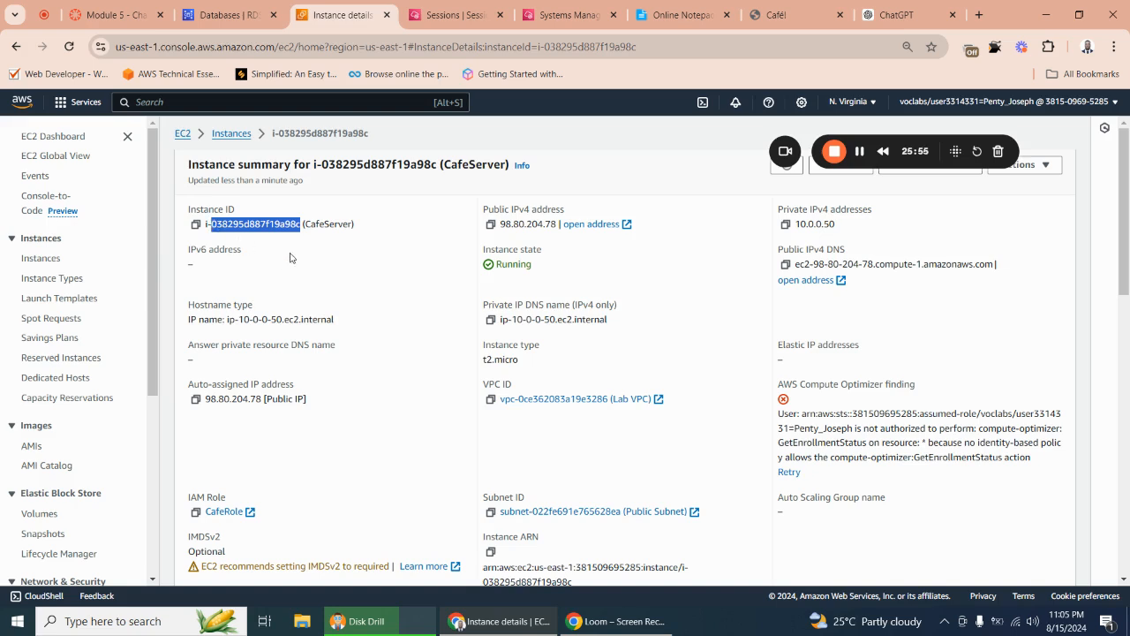
left_click(194, 231)
left_click(195, 225)
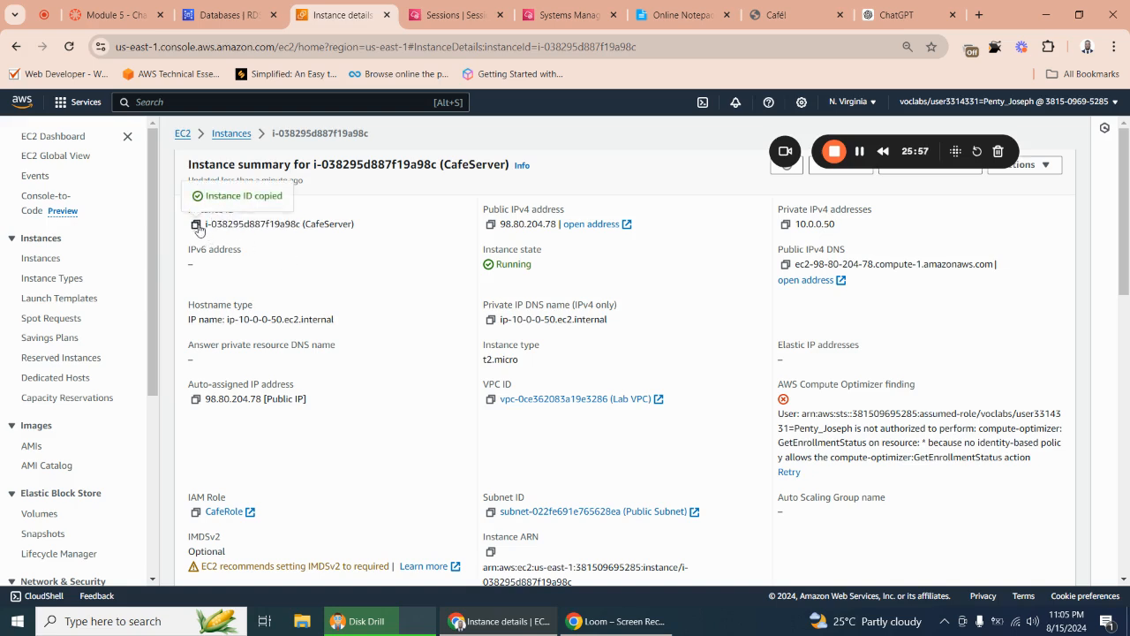
Replace the <Instance-ID> placeholder in the Online Notepad command with the copied ID i-038295d887f19a98c.
left_click(679, 20)
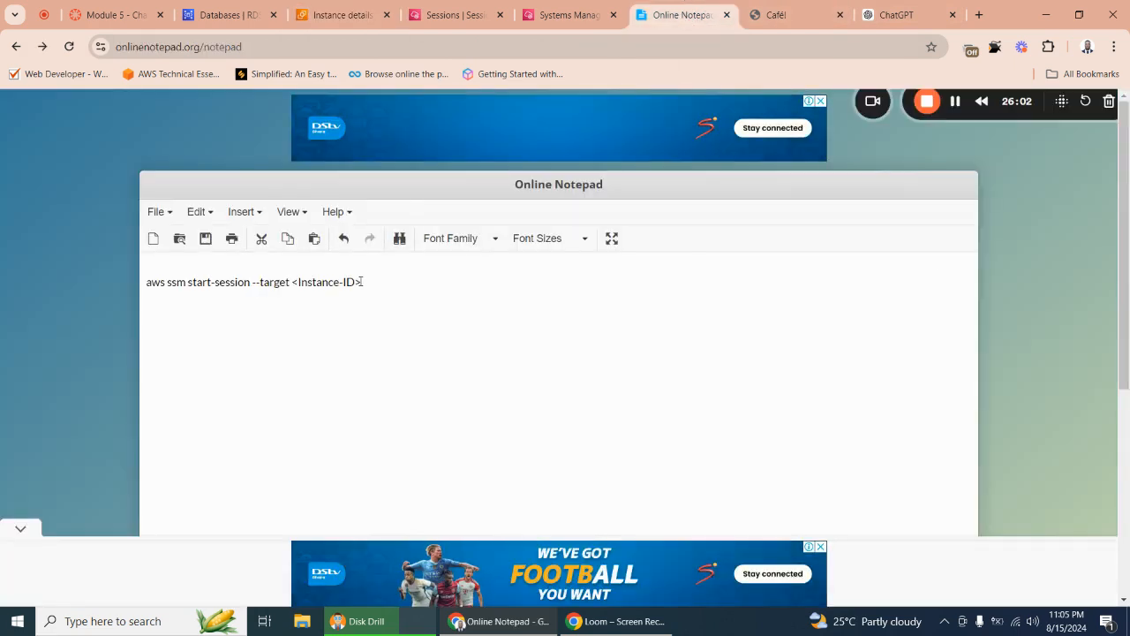
left_click_drag(361, 282, 292, 282)
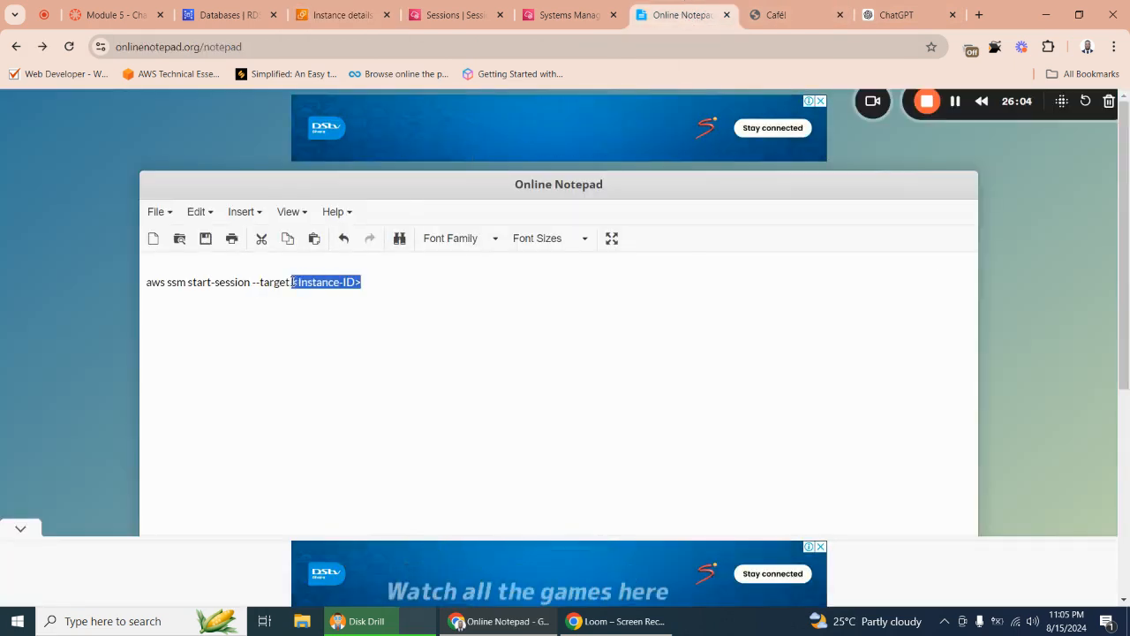
key("ctrl+v")
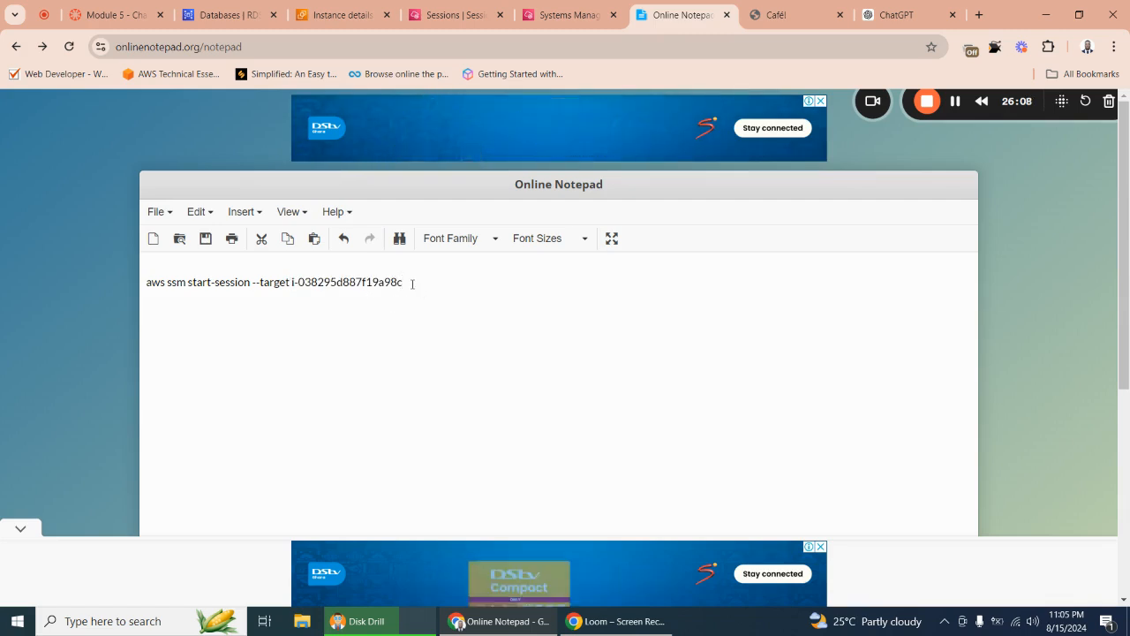
Copy the completed start-session command from the note and go to the CafeServer session terminal.
left_click_drag(404, 283, 142, 286)
right_click(202, 285)
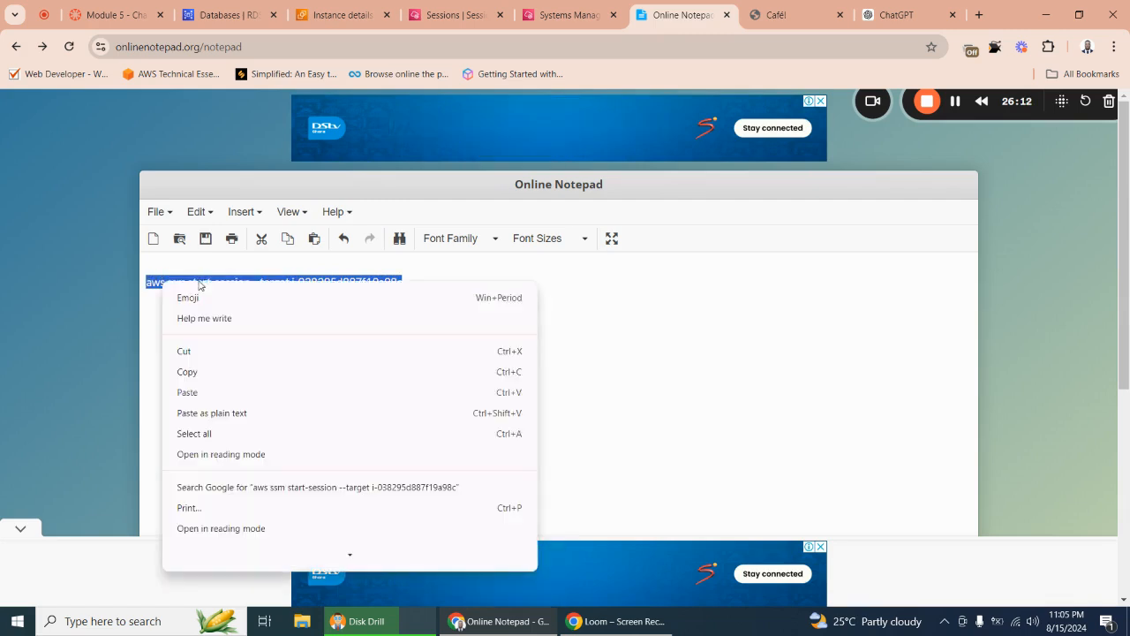
left_click(212, 373)
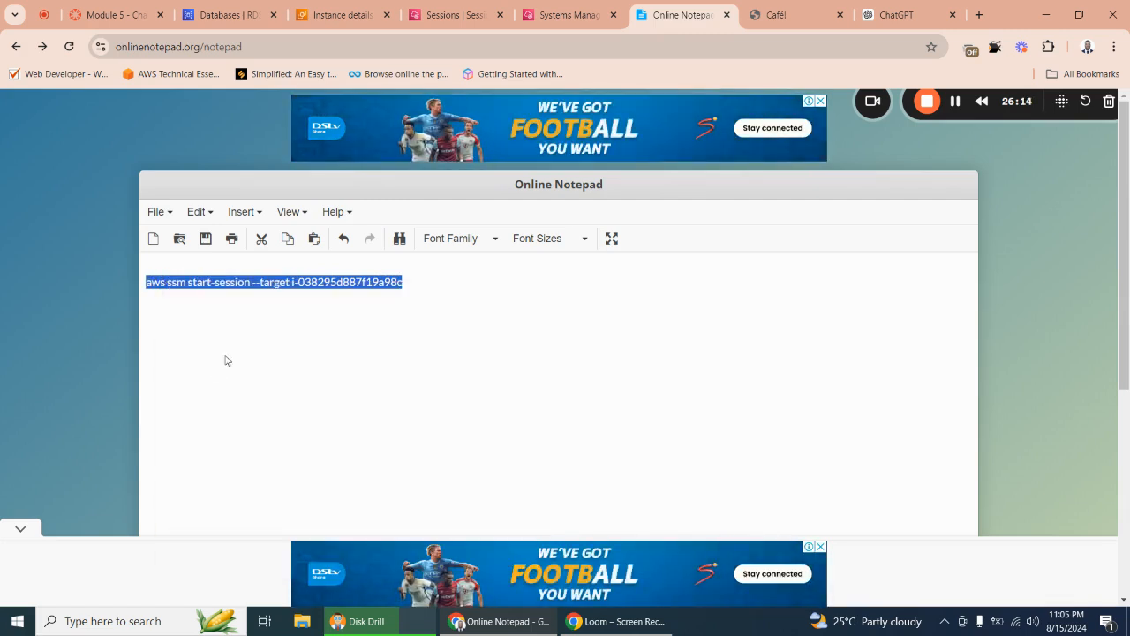
left_click(245, 349)
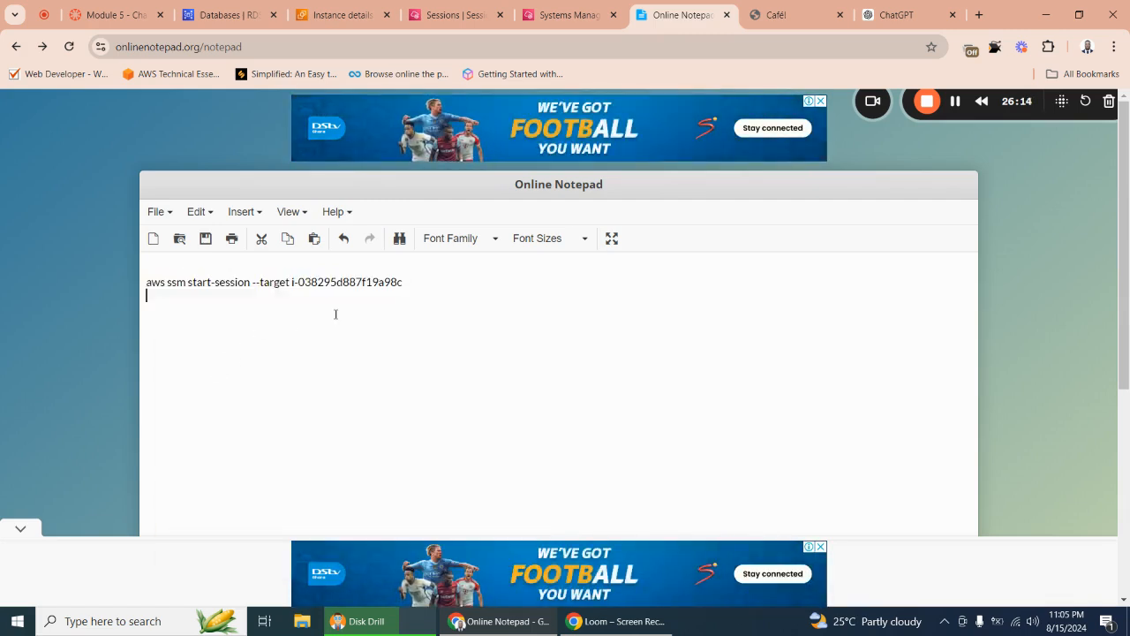
left_click(570, 15)
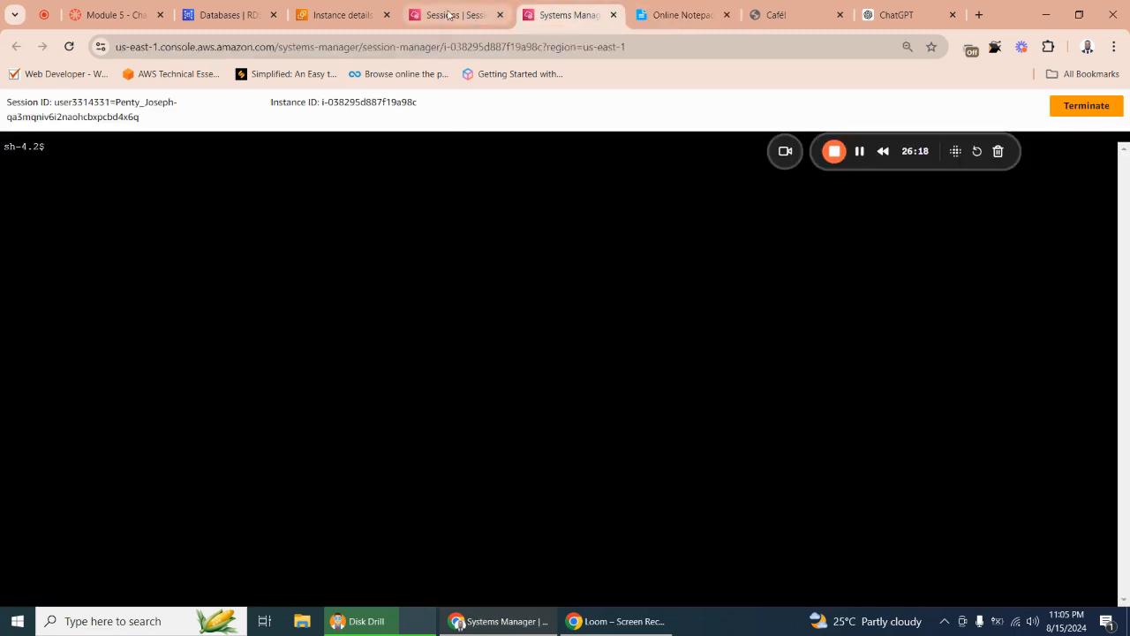
Find the block of prompt commands from bash to cd /home/ec2-user/ in the lab instructions and copy it.
left_click(122, 15)
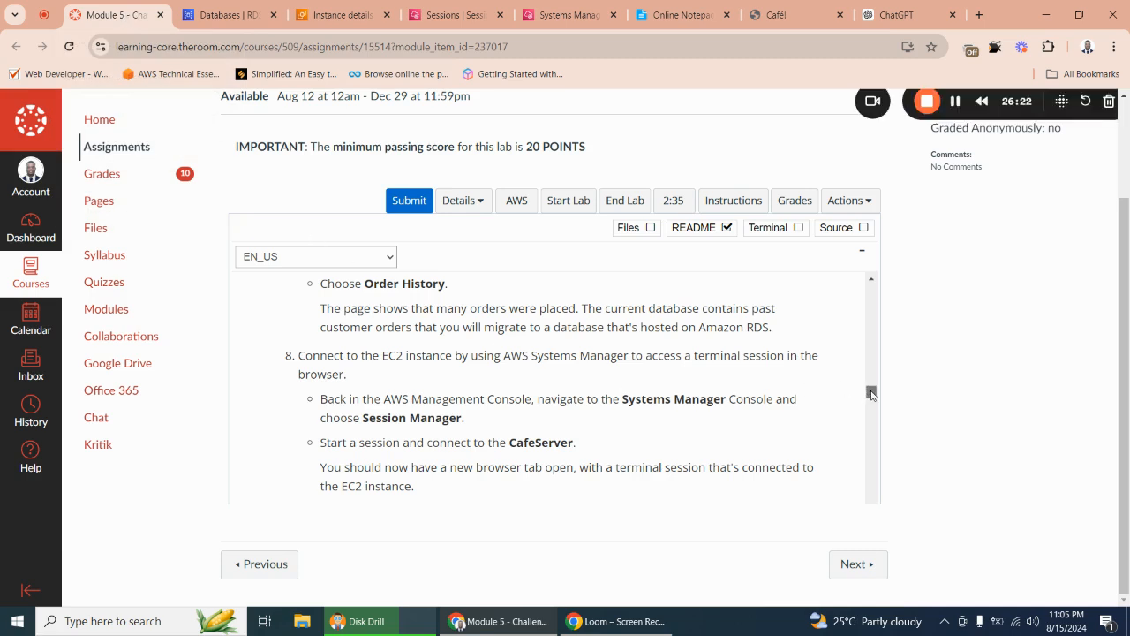
left_click_drag(870, 393, 871, 400)
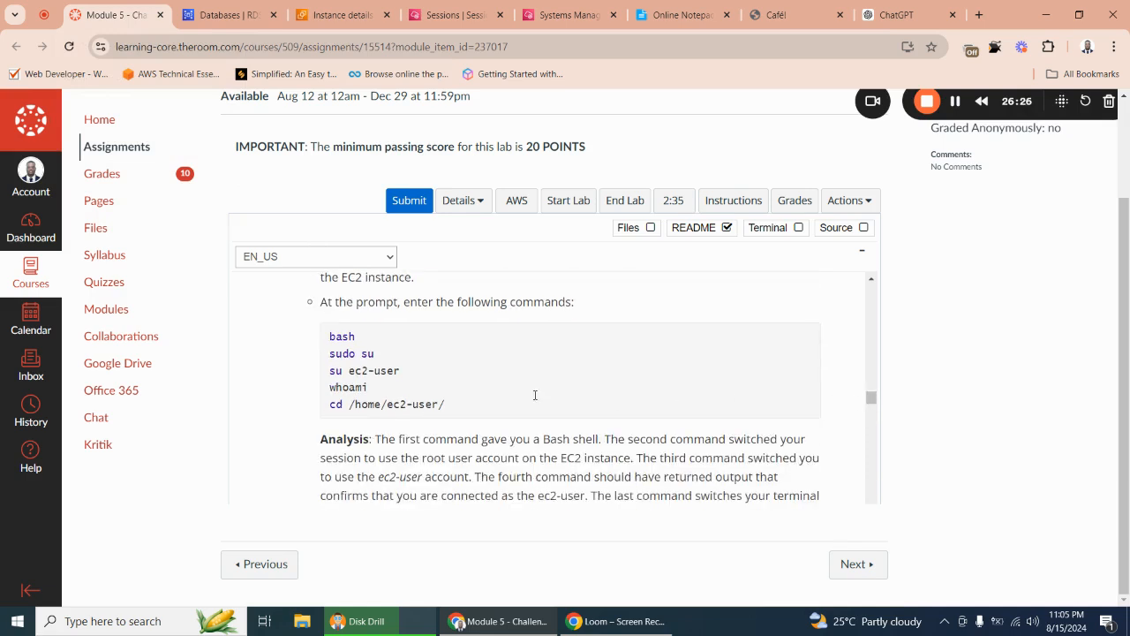
left_click_drag(340, 338, 463, 410)
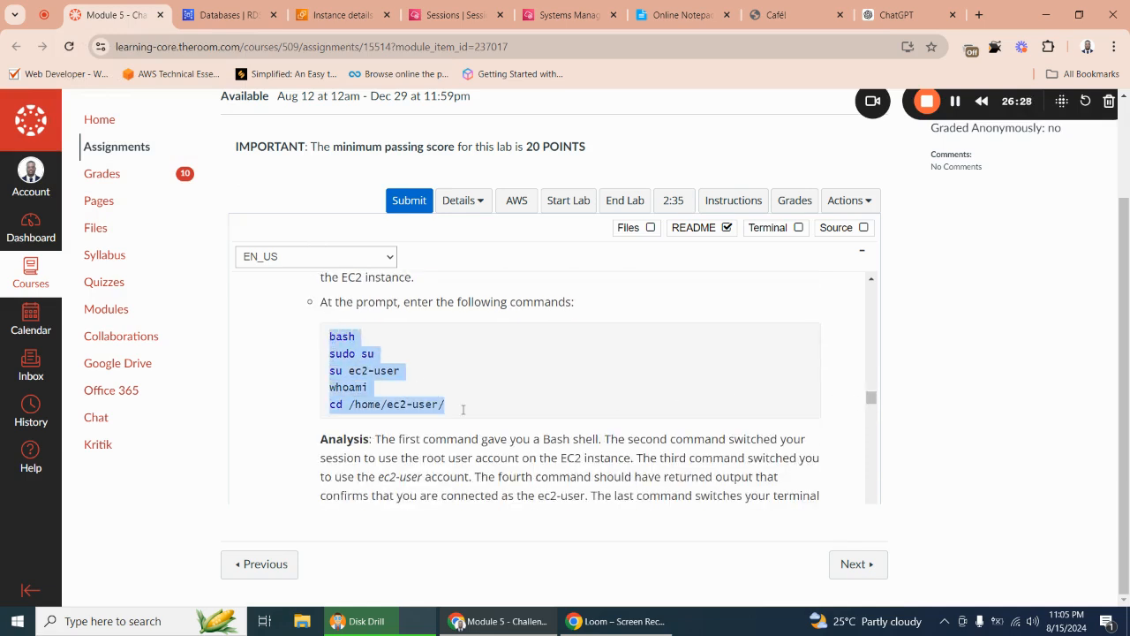
right_click(352, 378)
left_click(409, 388)
Paste and run bash, sudo su, su ec2-user, whoami and cd /home/ec2-user/ in the CafeServer session terminal.
left_click(547, 21)
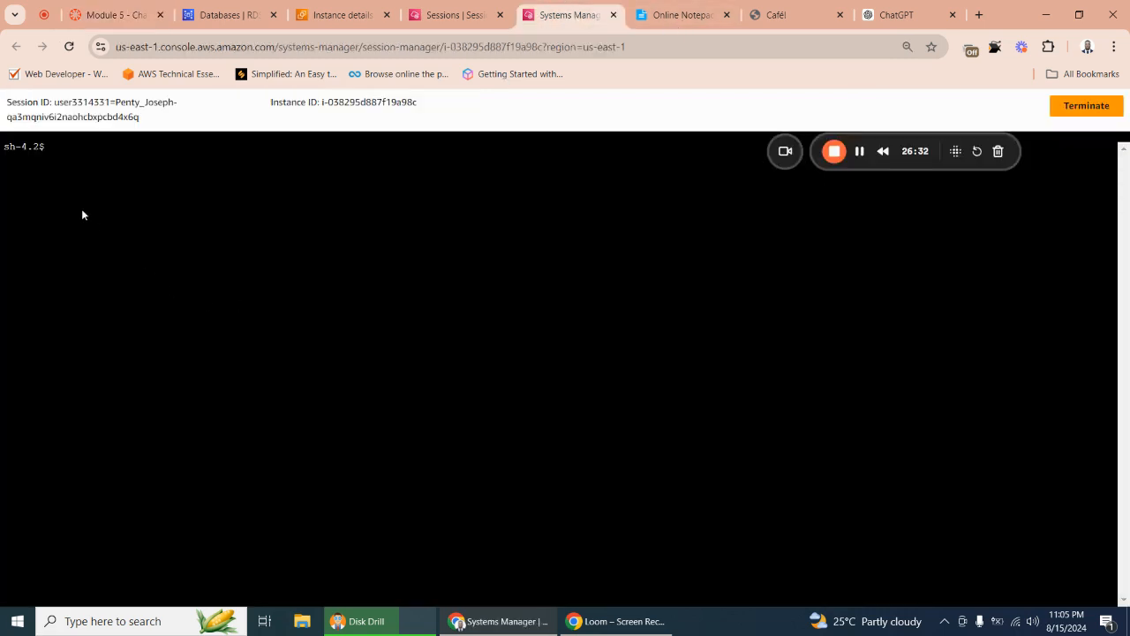
right_click(54, 148)
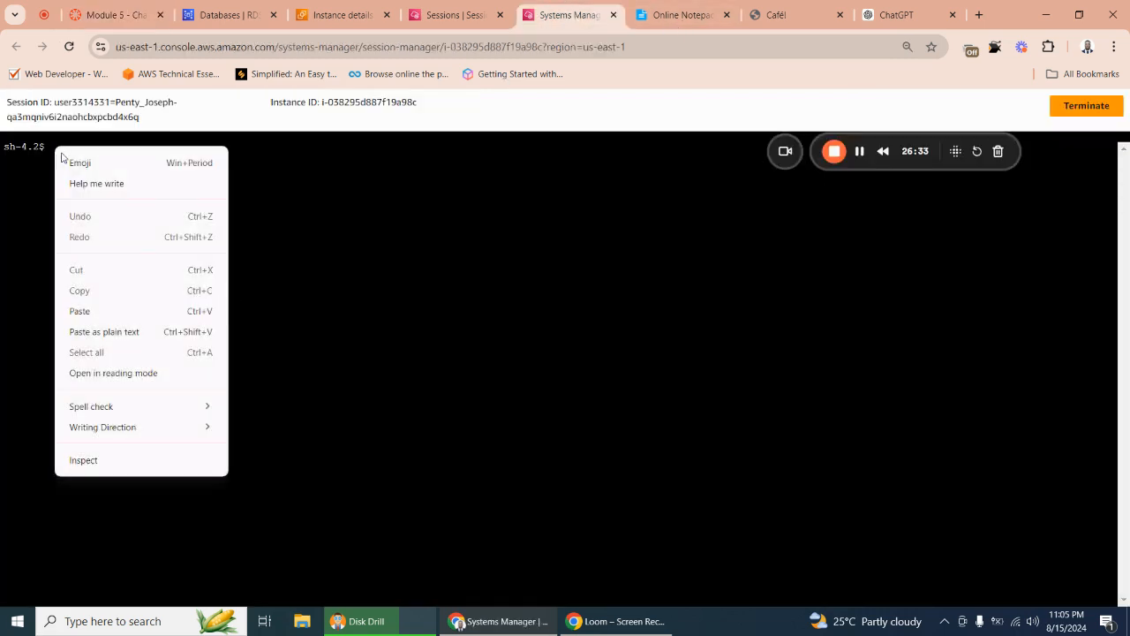
left_click(106, 310)
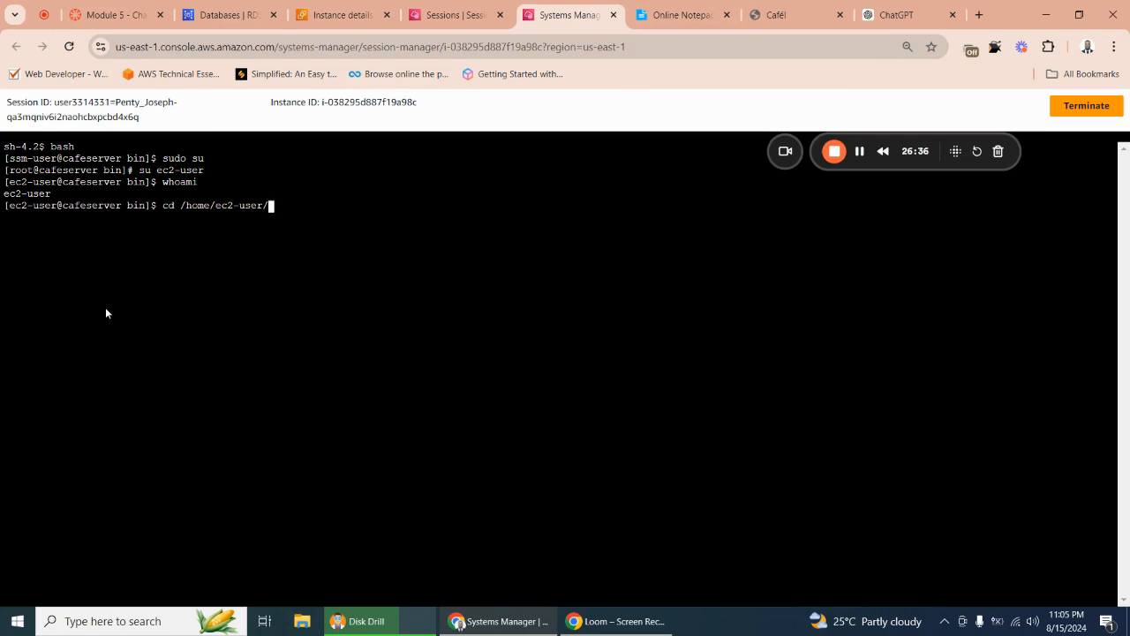
key("Return")
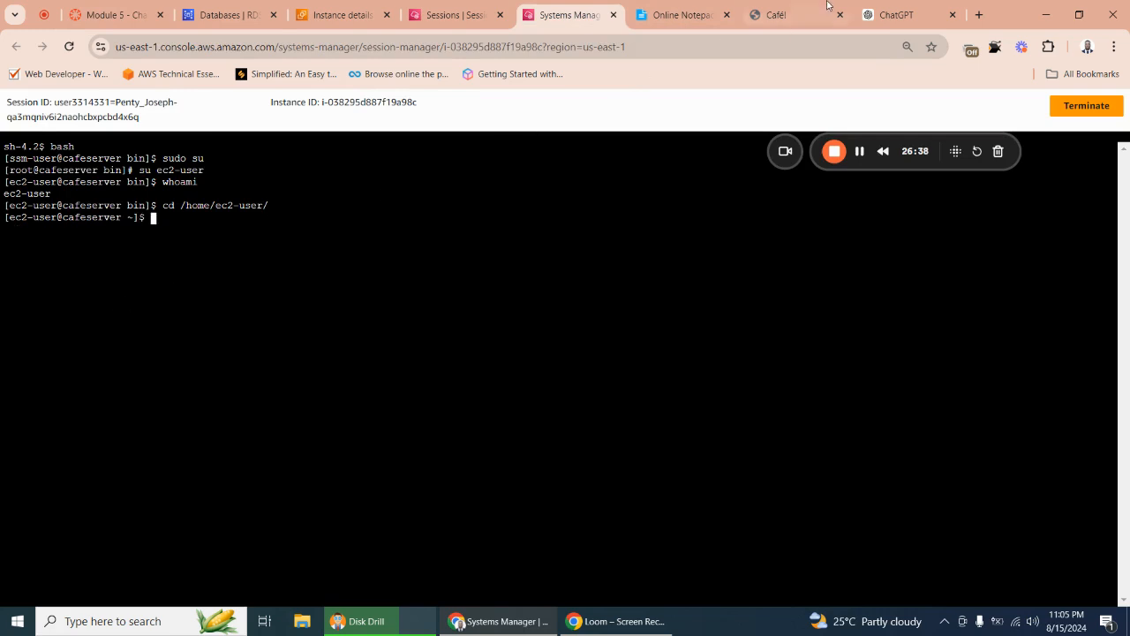
Copy the command aws ssm start-session --target i-038295d887f19a98c from the note and run it in the CafeServer session terminal.
left_click(680, 15)
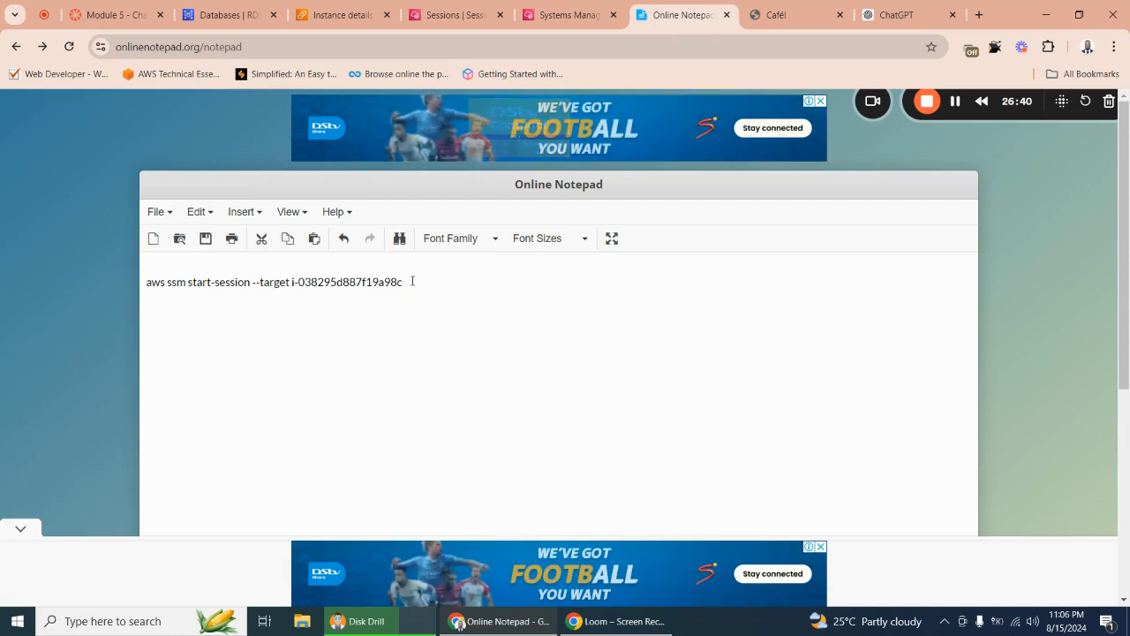
left_click_drag(413, 281, 146, 283)
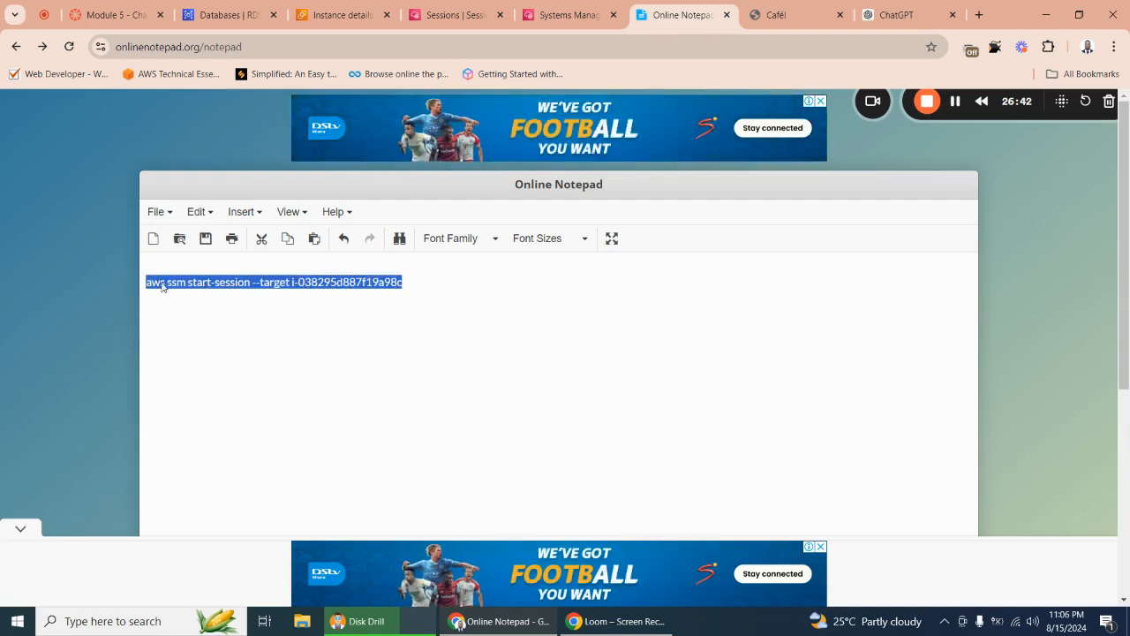
right_click(161, 285)
left_click(210, 374)
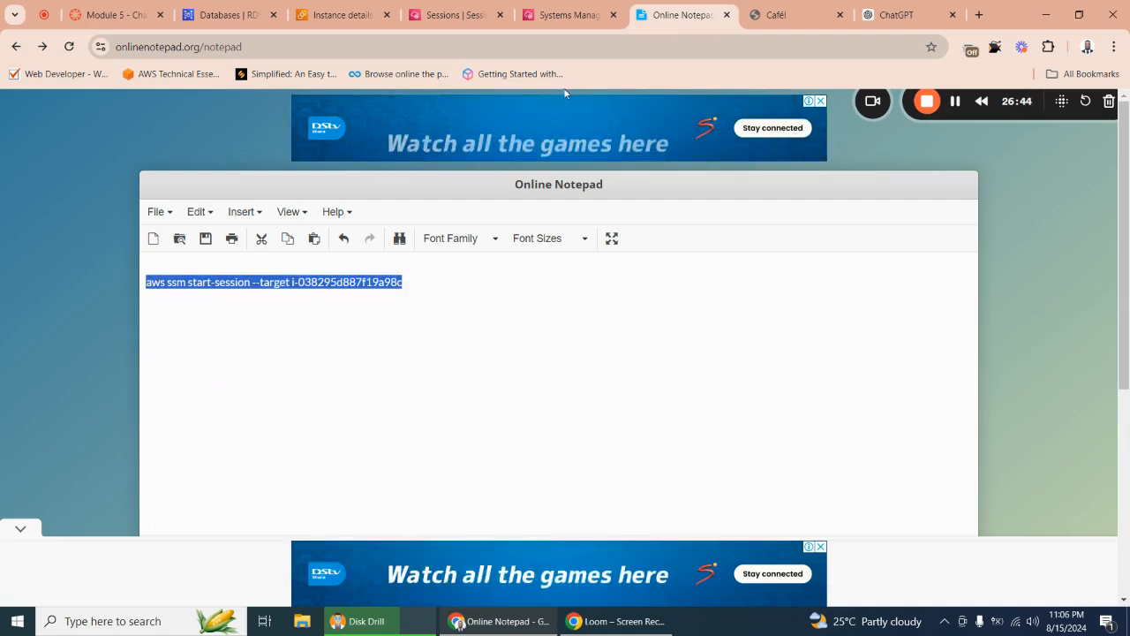
left_click(569, 15)
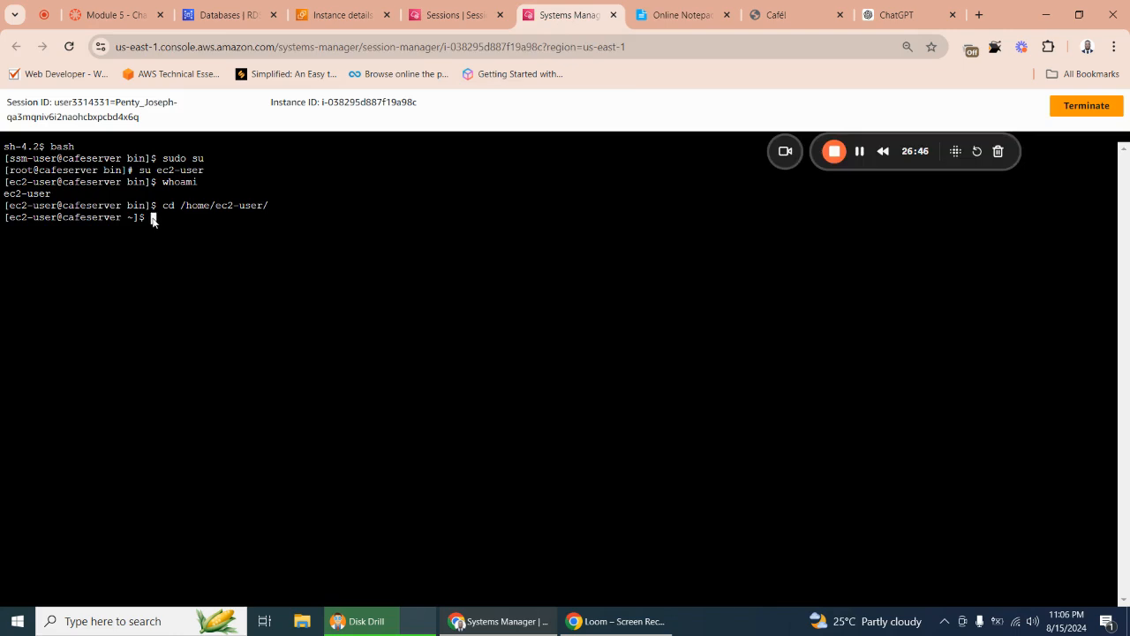
right_click(151, 221)
left_click(192, 385)
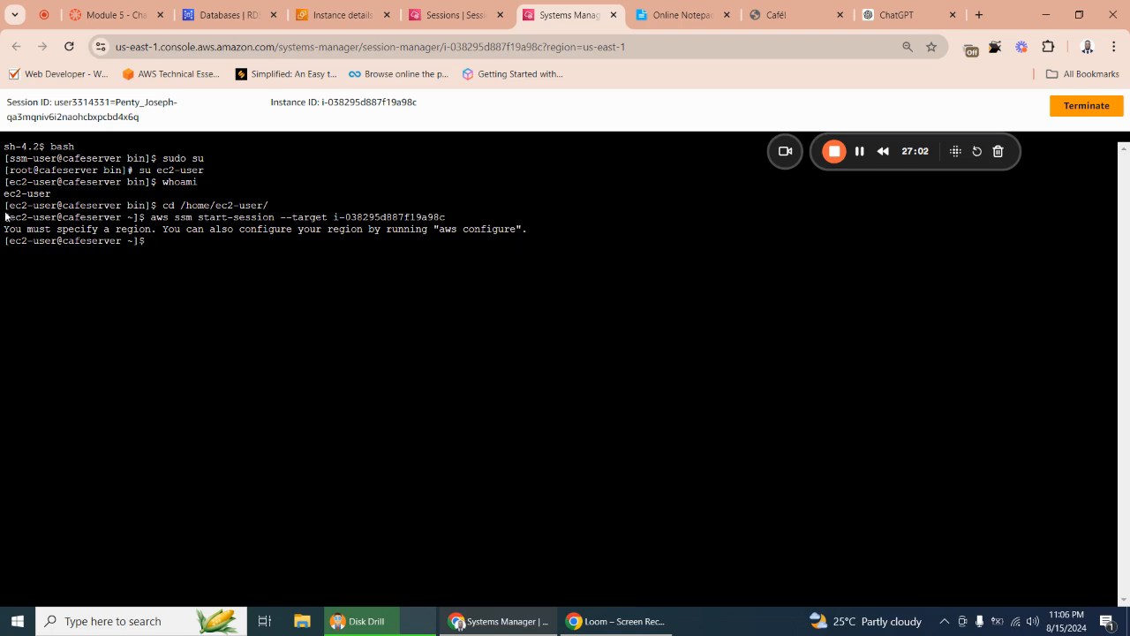
Copy the start-session command and its output from the terminal and submit them to the open ChatGPT conversation.
left_click_drag(5, 207, 250, 252)
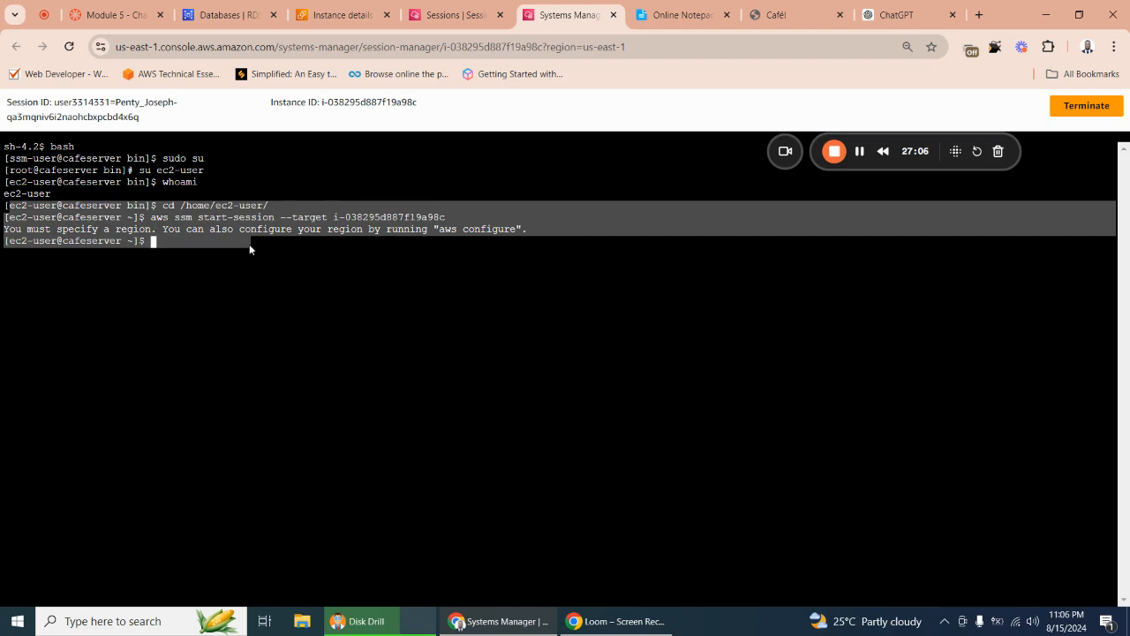
right_click(198, 225)
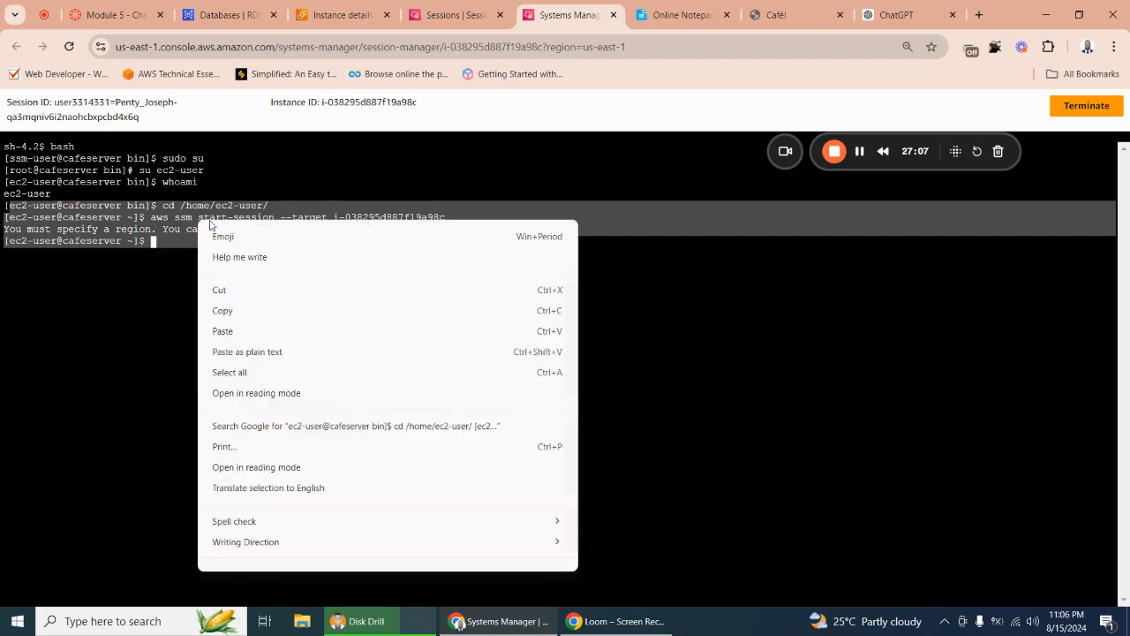
left_click(250, 311)
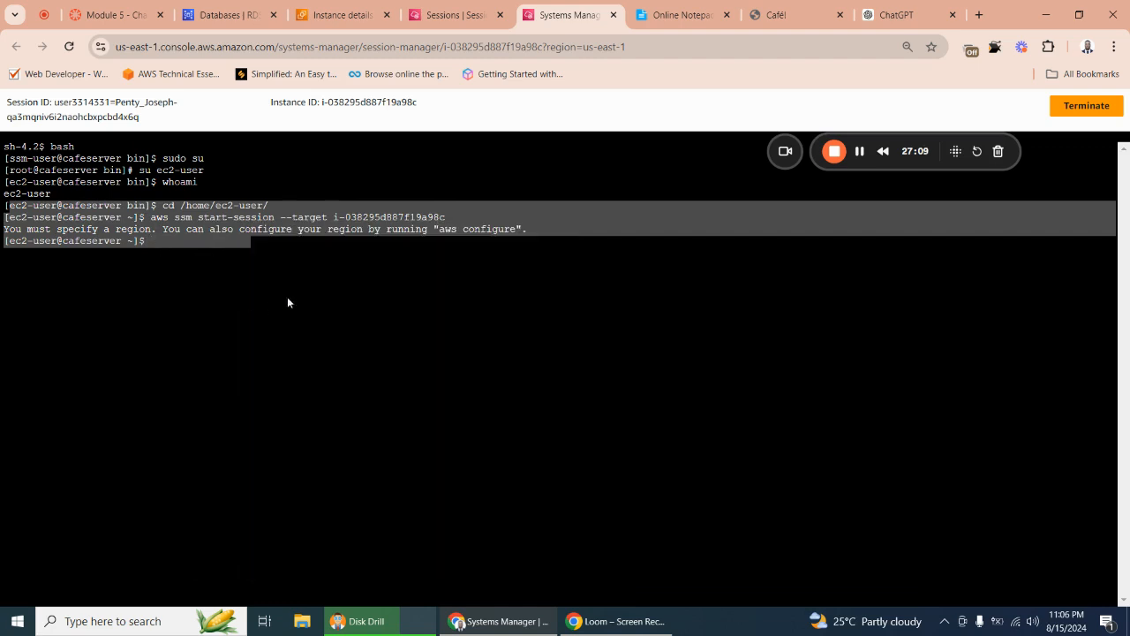
left_click(897, 15)
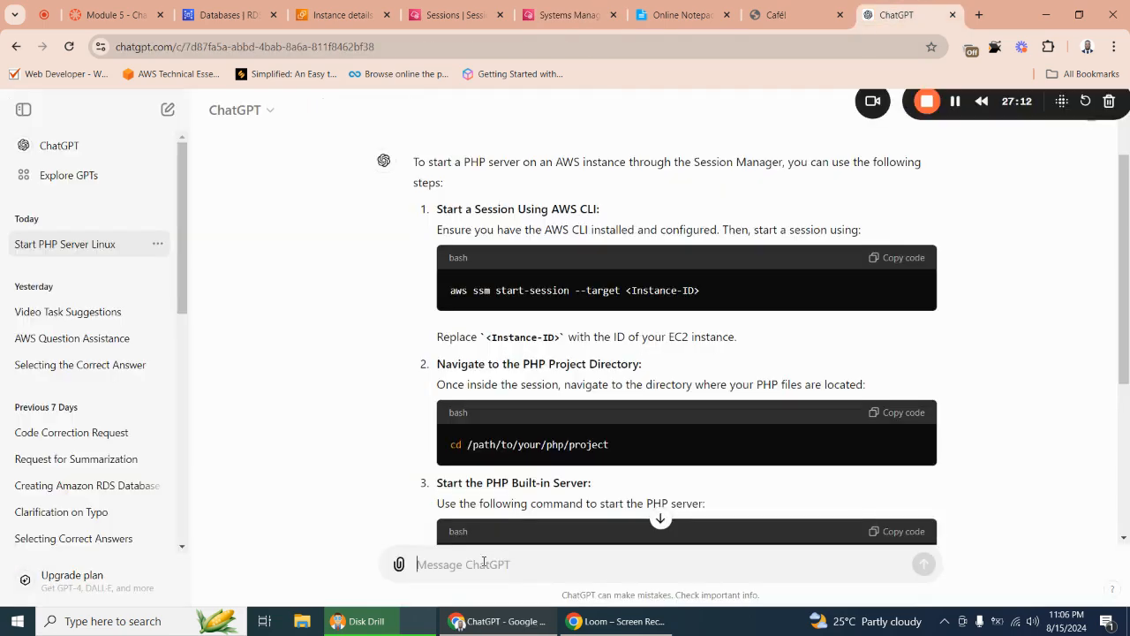
key("ctrl+v")
key("Return")
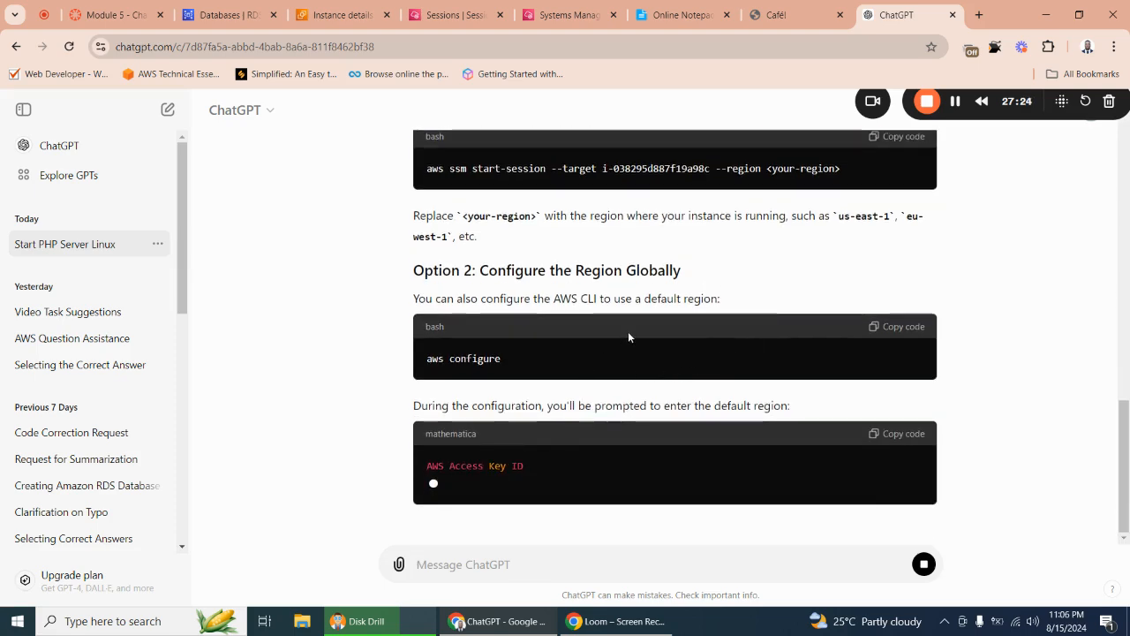
Copy ChatGPT's start-session command with the --region <your-region> flag and paste it below the existing command in Online Notepad.
scroll(628, 331, "up", 3)
scroll(641, 363, "down", 2)
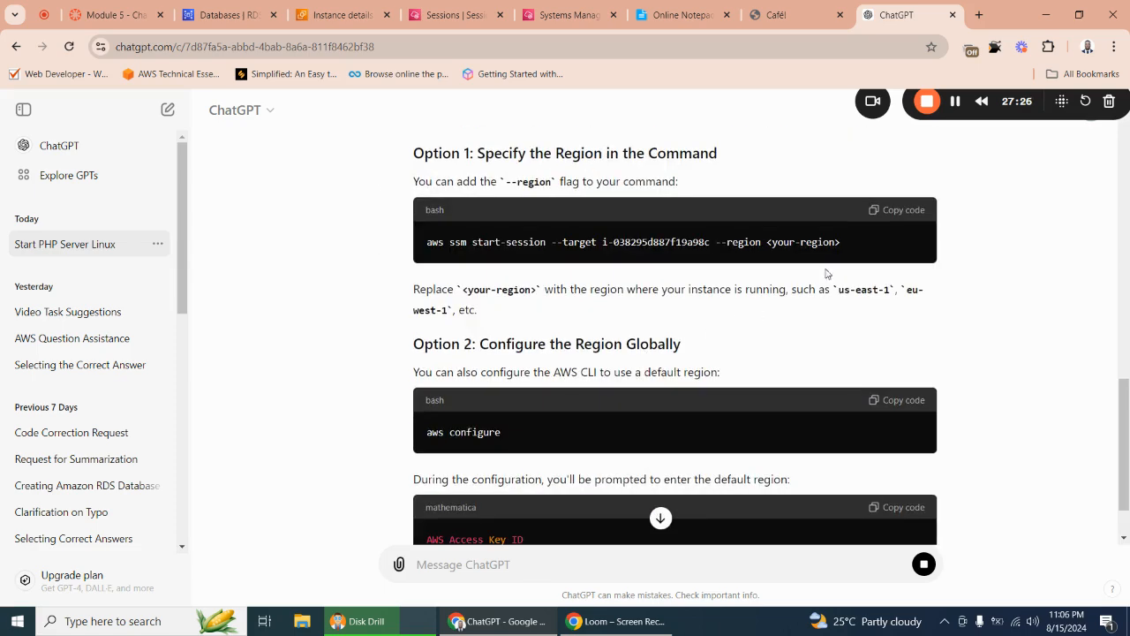
left_click(883, 214)
left_click(759, 23)
left_click(574, 13)
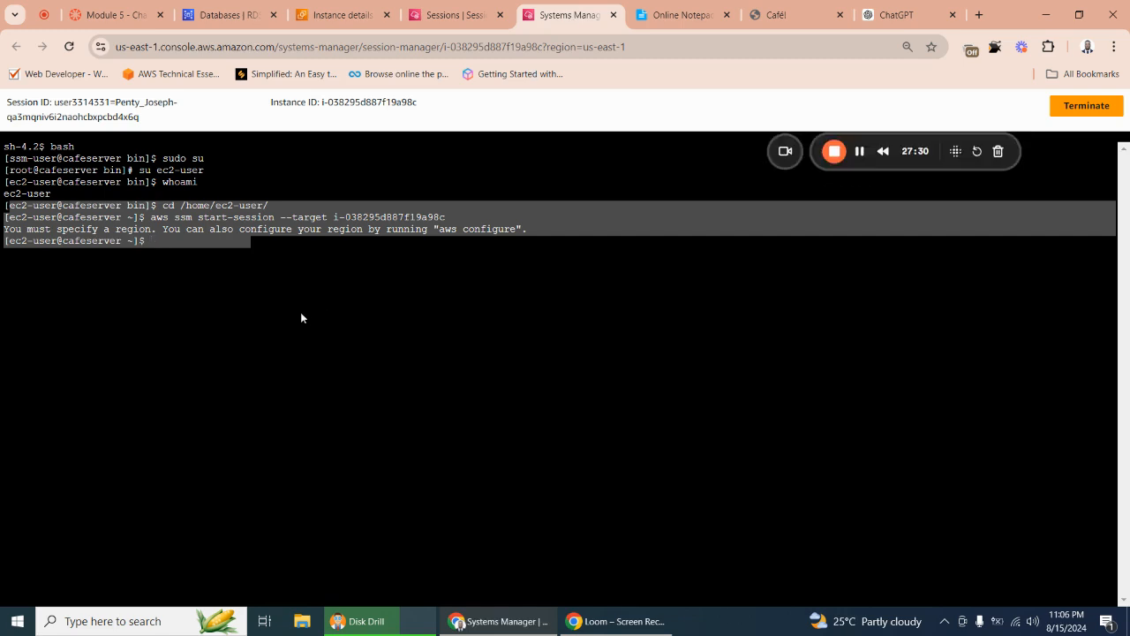
left_click(682, 14)
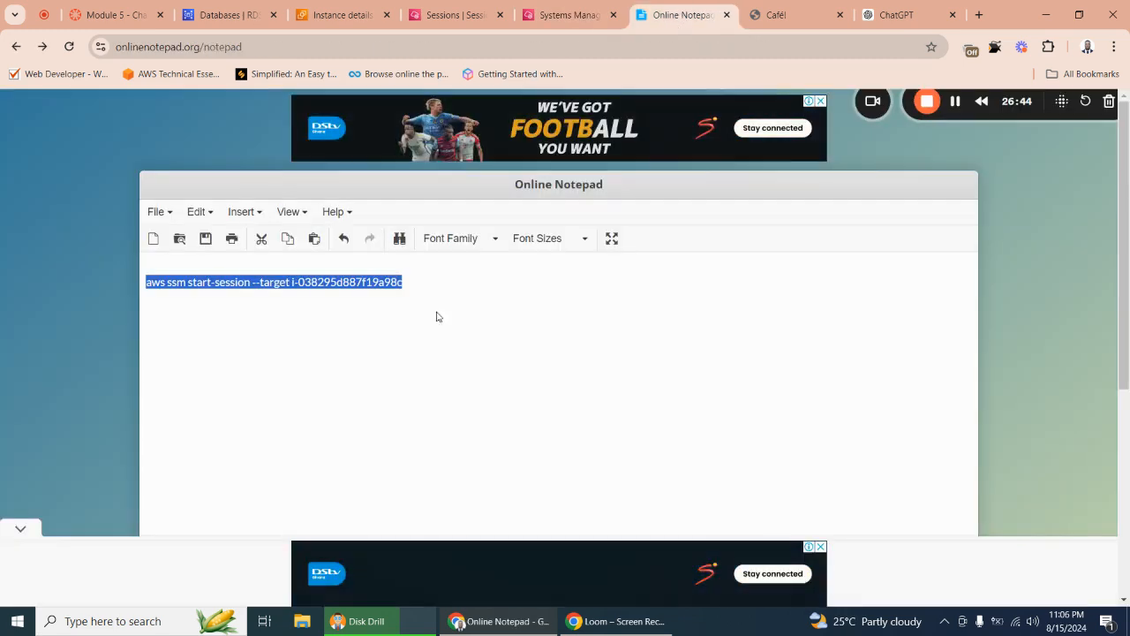
left_click(353, 348)
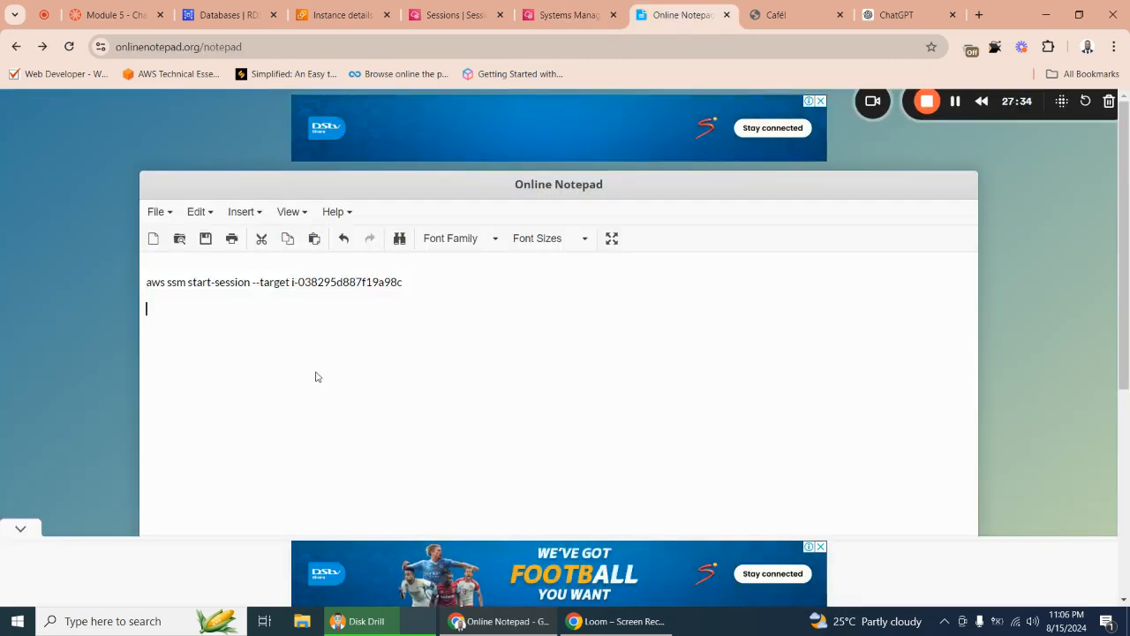
key("ctrl+v")
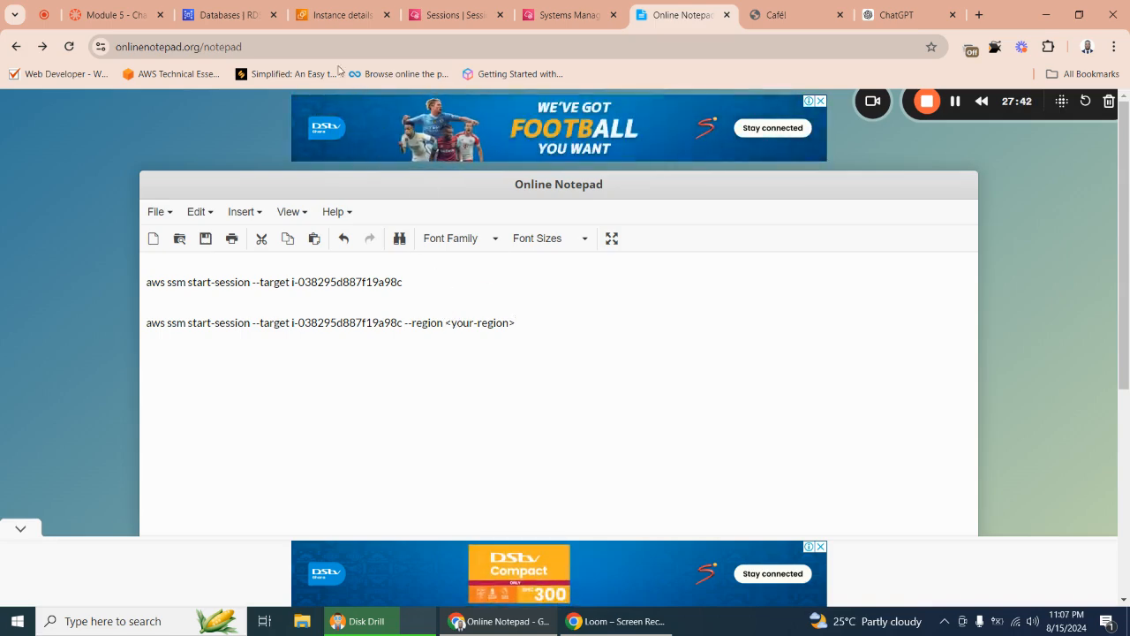
Examine the CafeServer instance details in EC2 and the console's region list to find the instance's region.
left_click(333, 17)
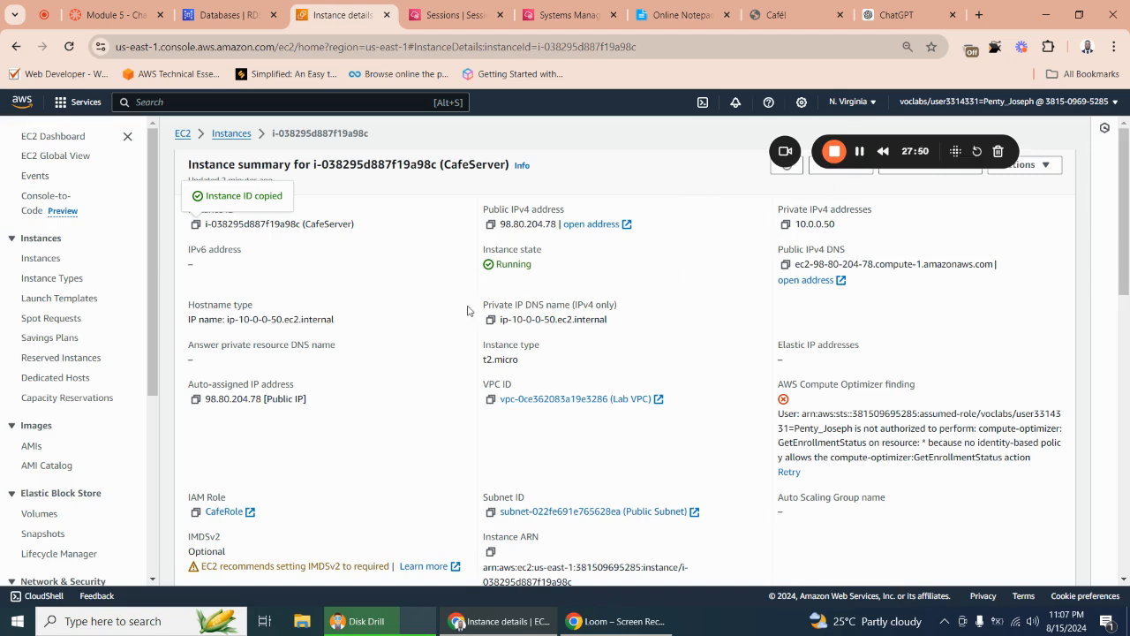
scroll(396, 316, "down", 3)
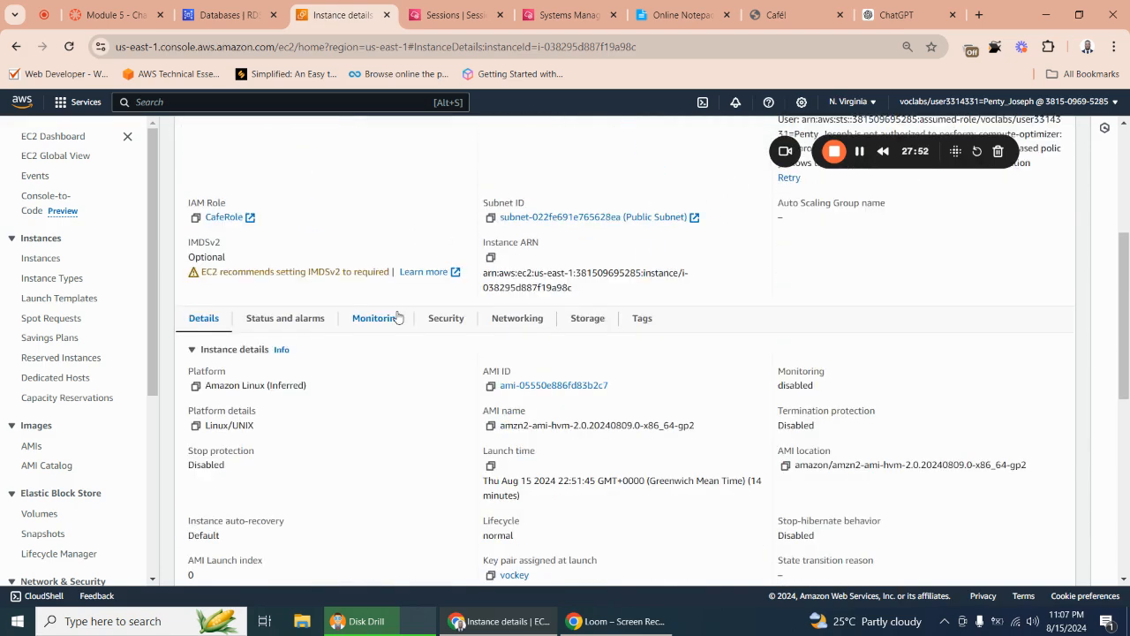
scroll(360, 365, "down", 3)
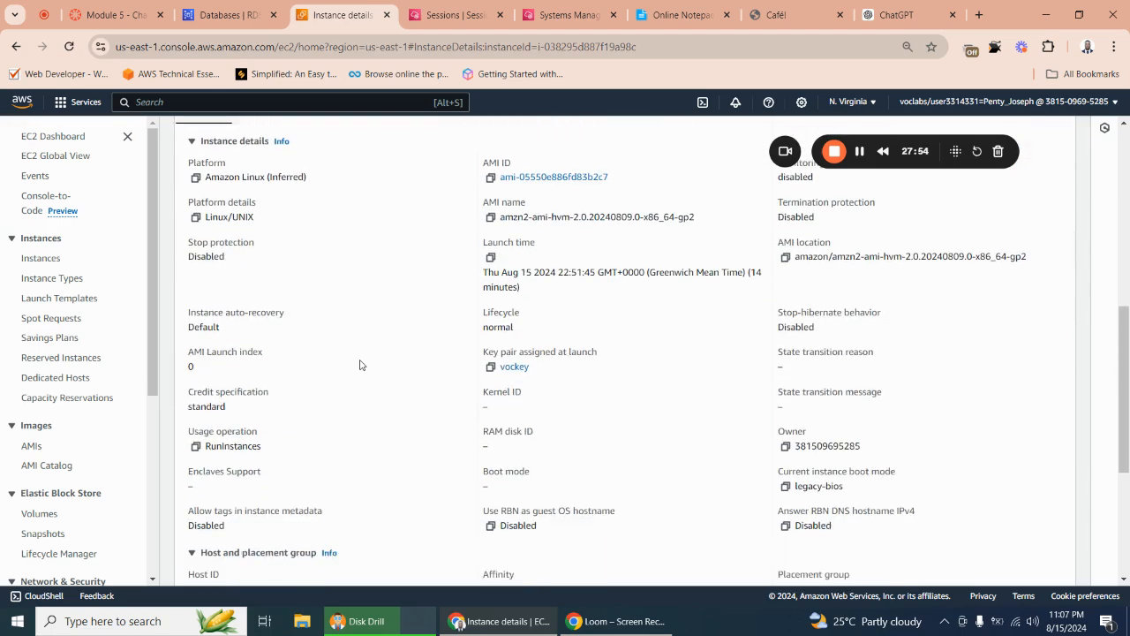
scroll(382, 360, "down", 2)
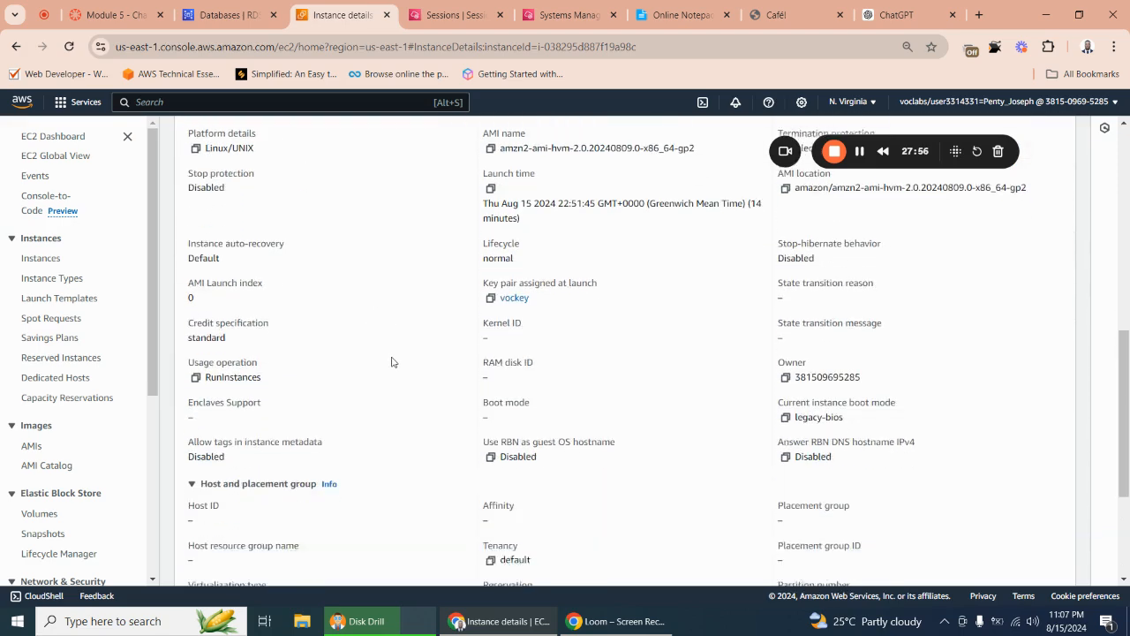
scroll(395, 358, "down", 2)
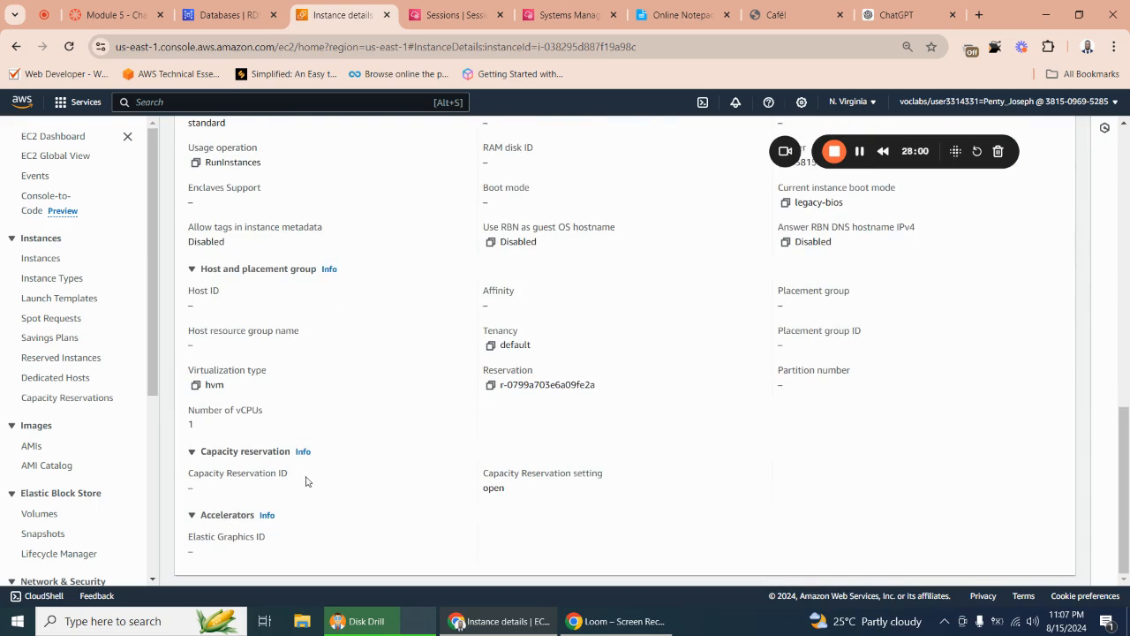
scroll(309, 477, "up", 2)
scroll(310, 460, "up", 6)
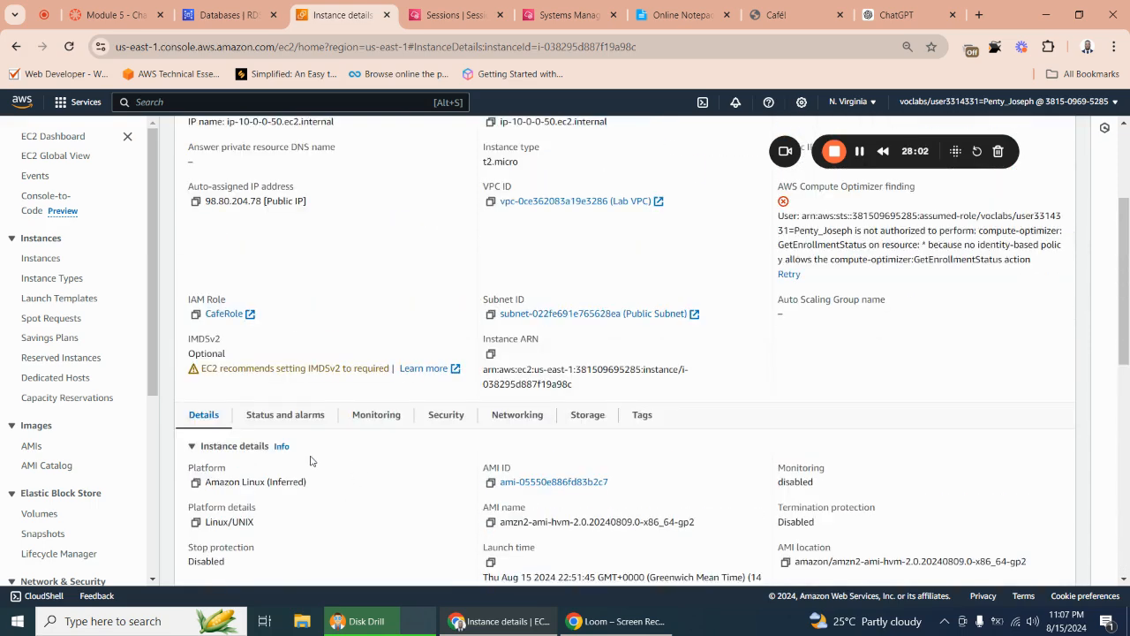
scroll(310, 460, "down", 8)
scroll(324, 353, "up", 3)
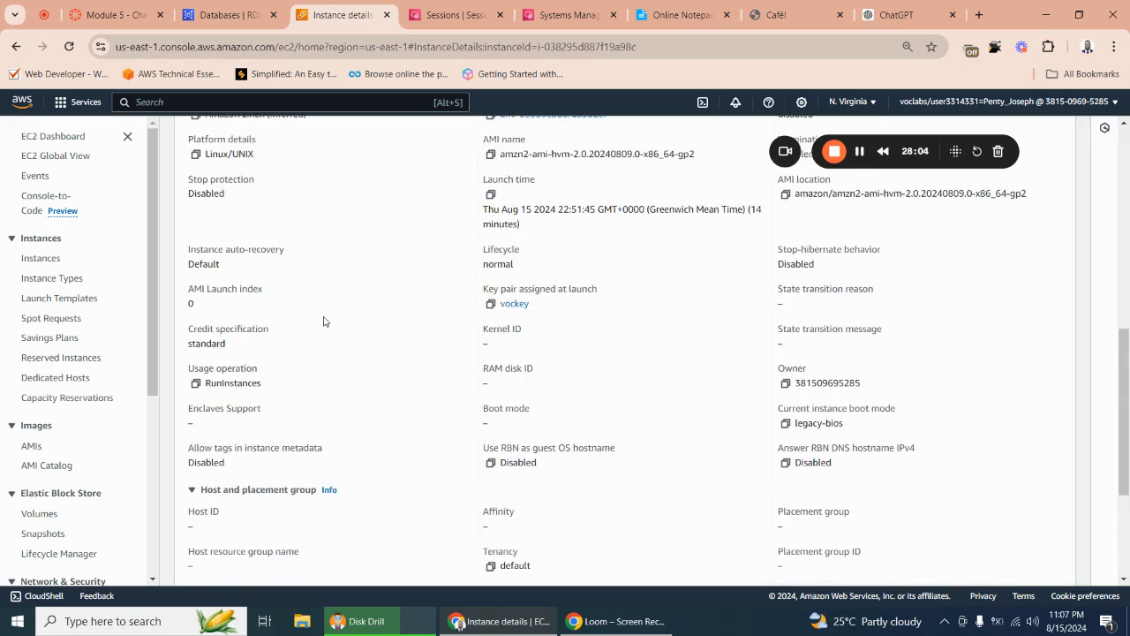
scroll(395, 328, "down", 3)
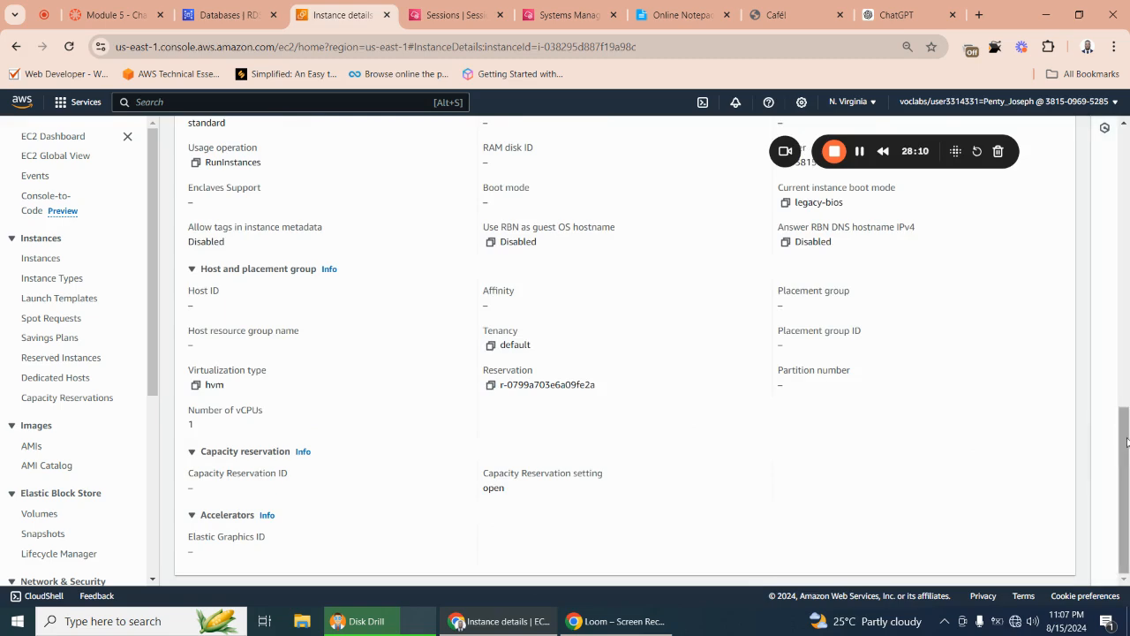
left_click_drag(1126, 442, 1118, 240)
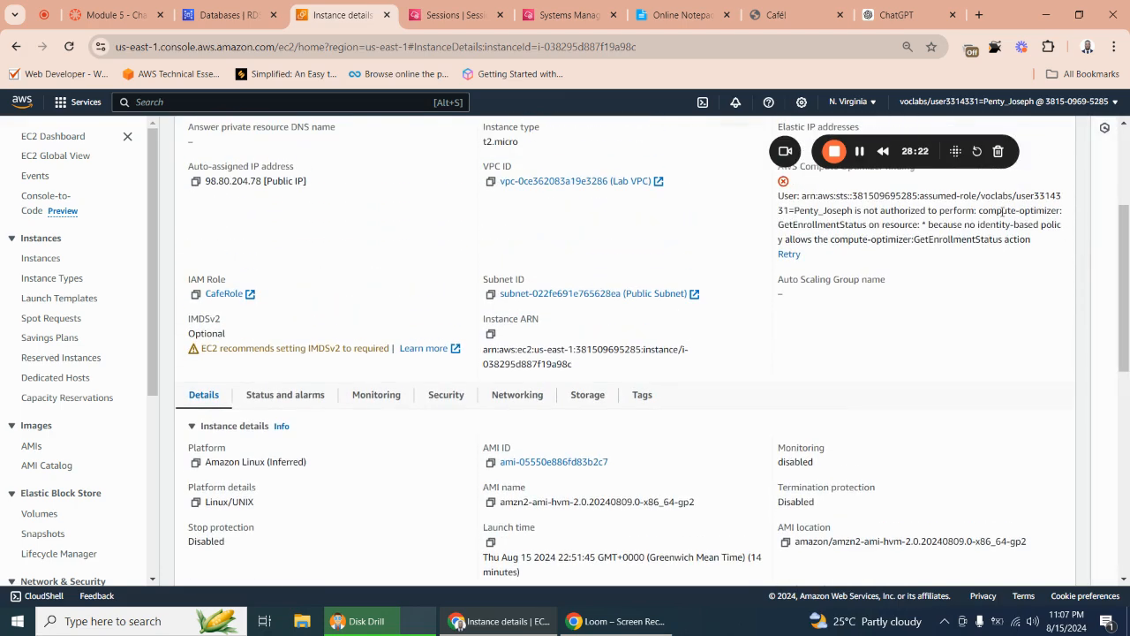
left_click(875, 104)
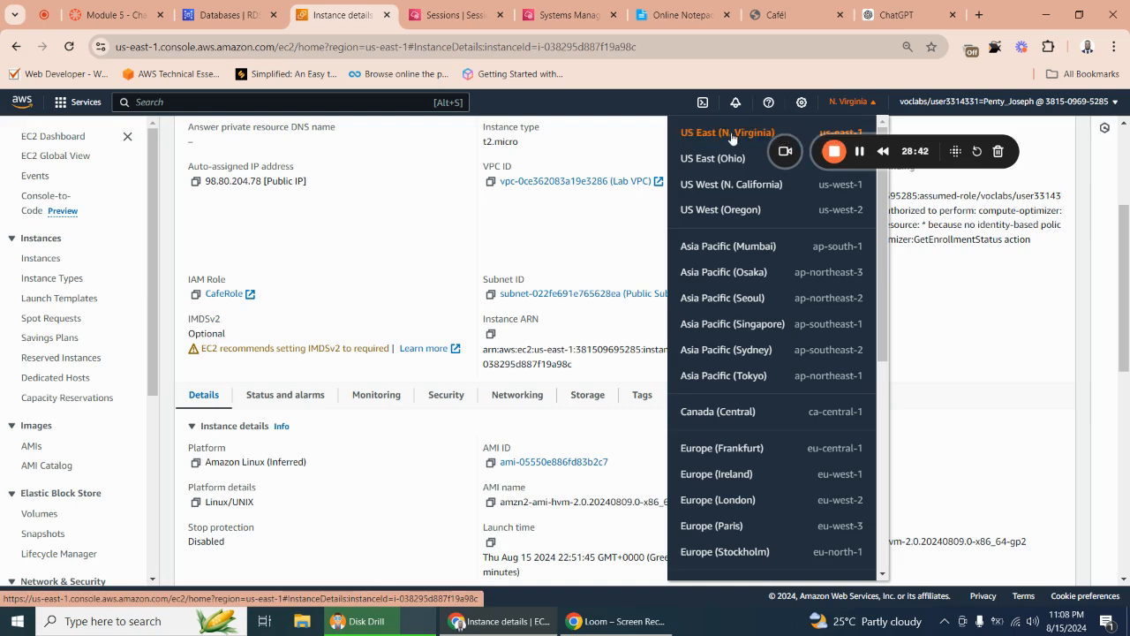
scroll(384, 188, "up", 3)
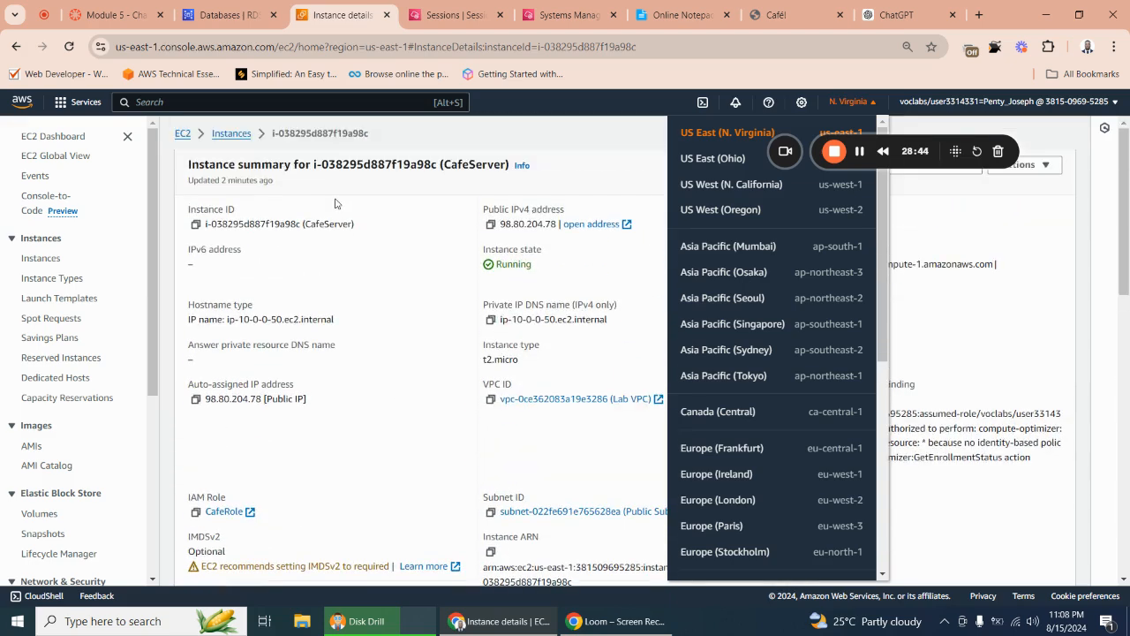
left_click(861, 106)
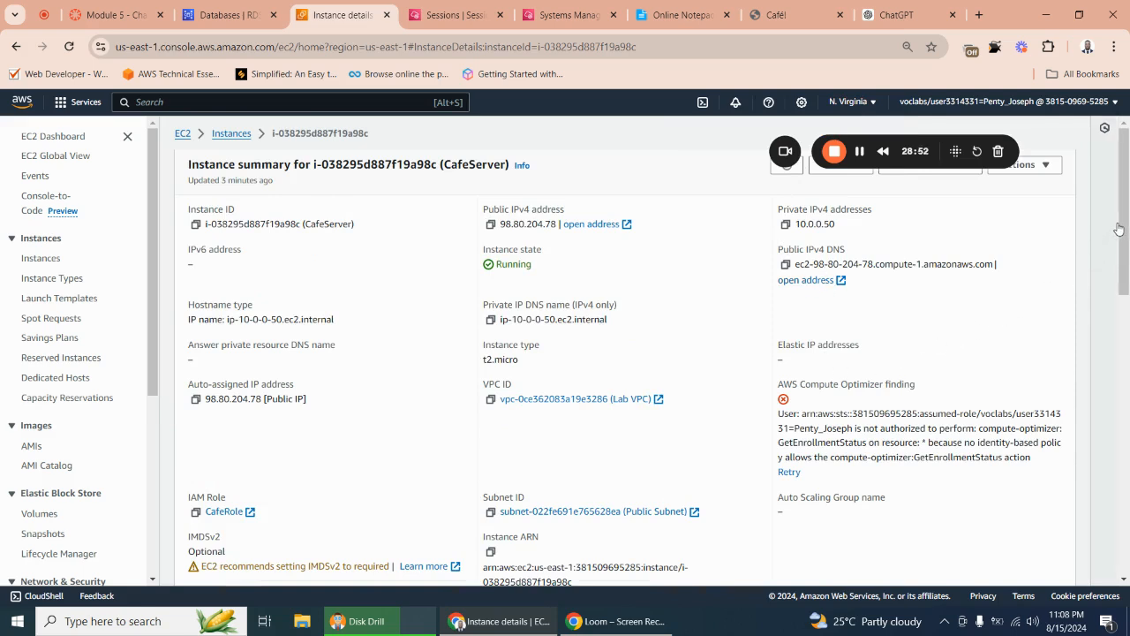
Copy us-east from the CafeServer's Instance ARN and check it against the console's region list.
left_click_drag(1118, 232, 1125, 295)
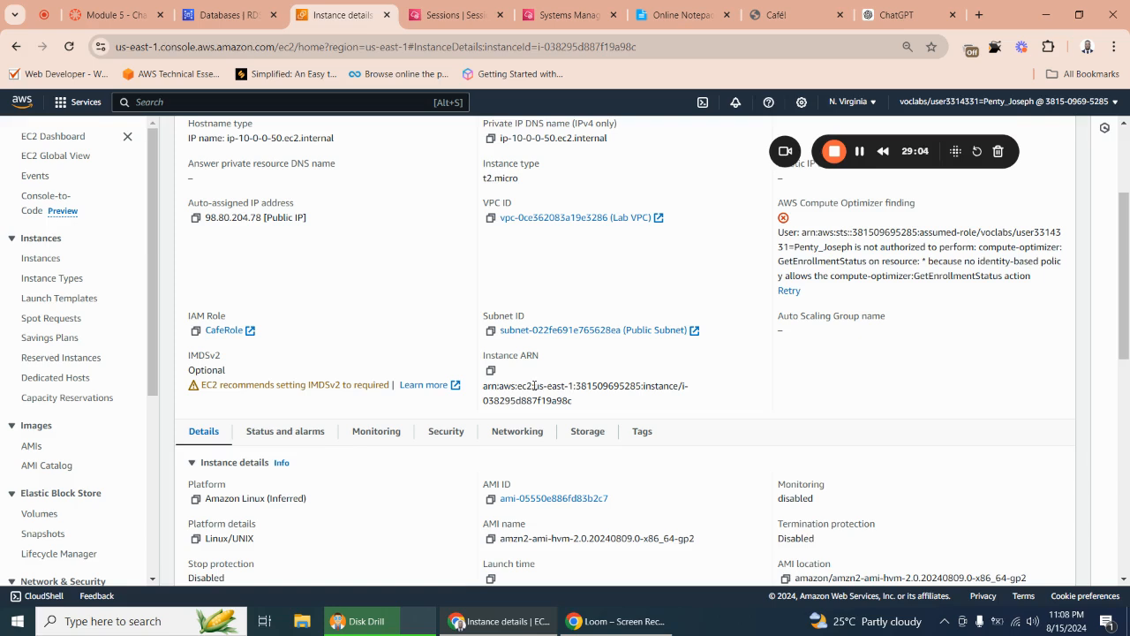
left_click_drag(535, 386, 559, 386)
right_click(544, 388)
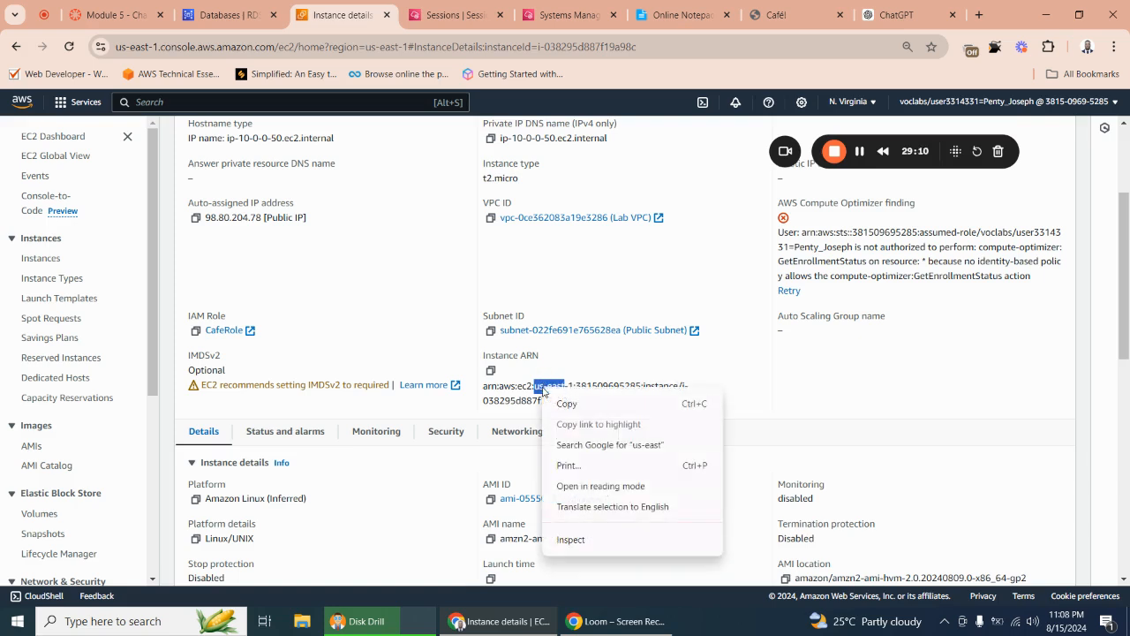
left_click(558, 401)
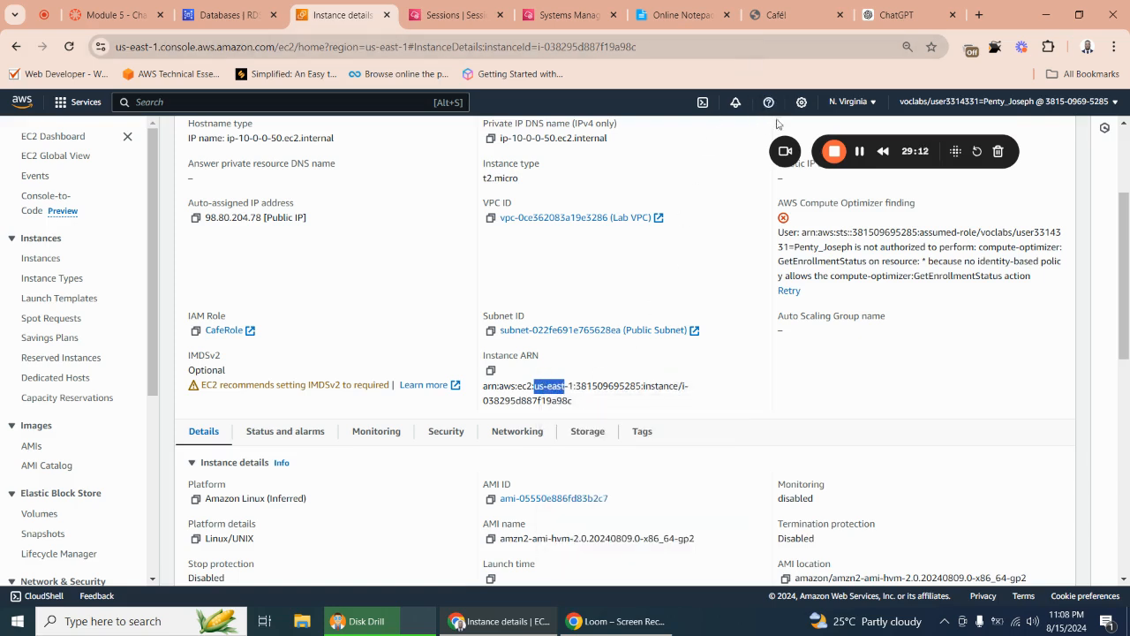
left_click(871, 104)
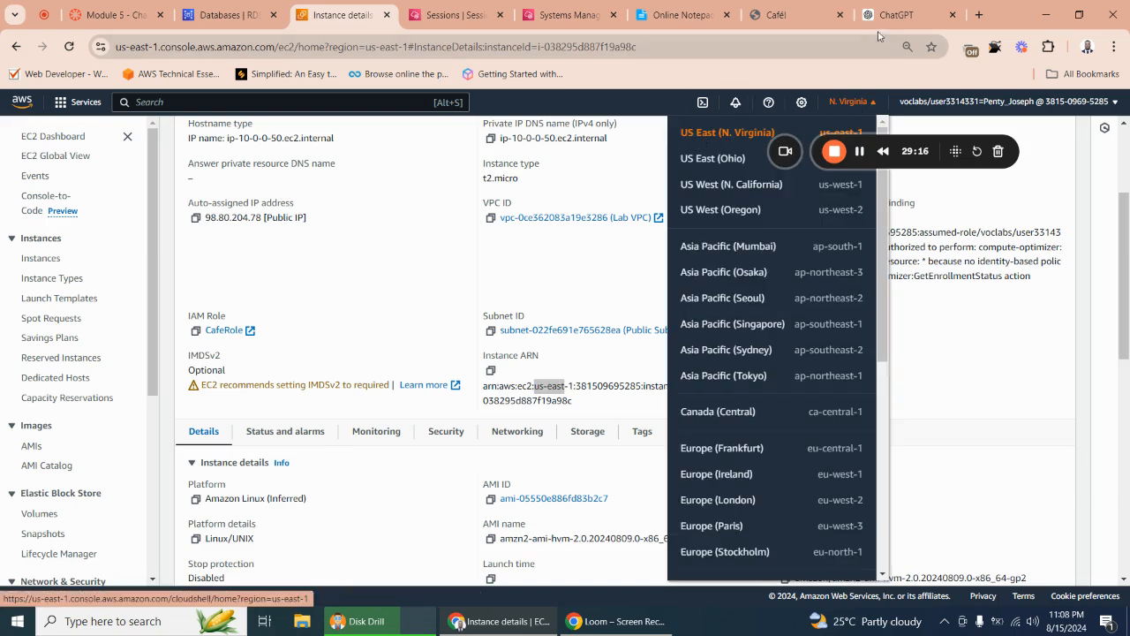
Replace the <your-region> placeholder in the Online Notepad command with the copied us-east.
left_click(680, 19)
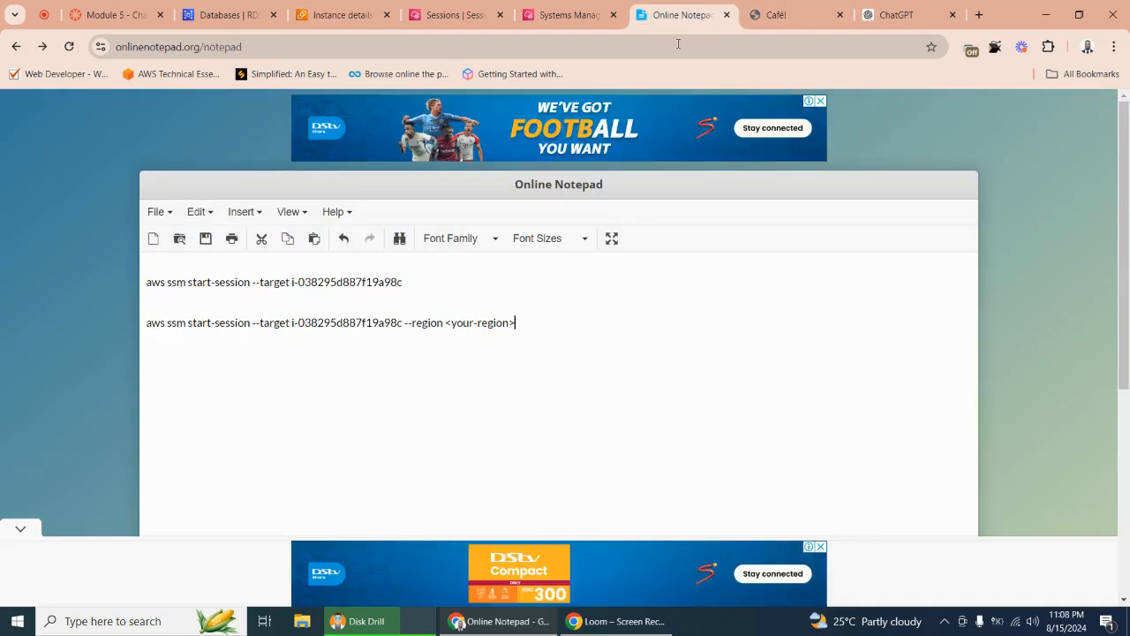
left_click_drag(515, 322, 445, 324)
right_click(447, 323)
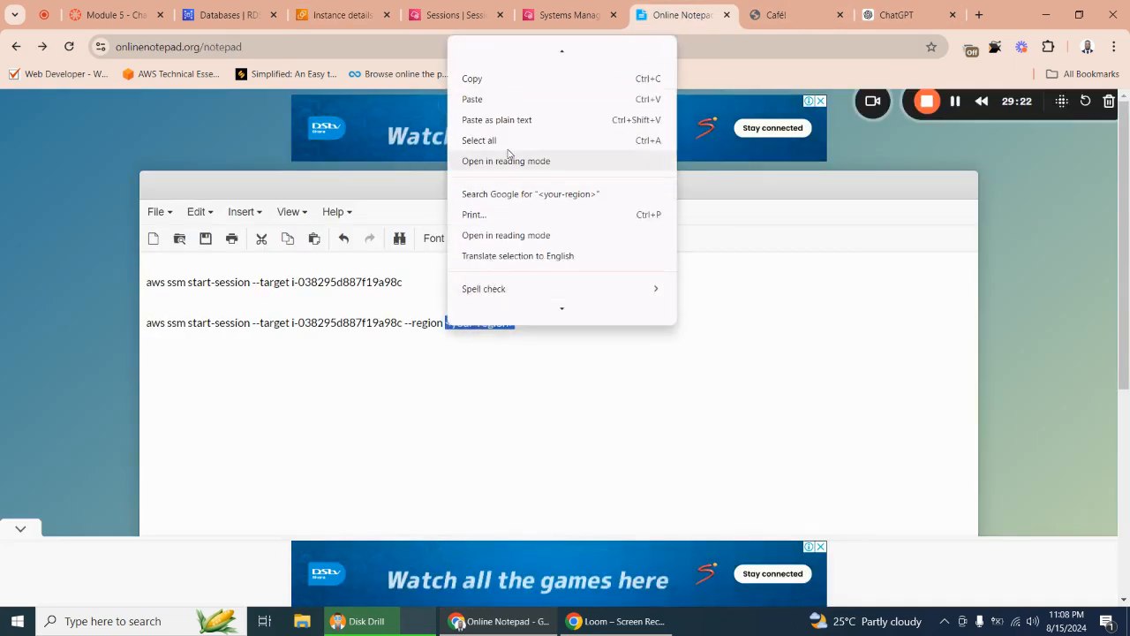
left_click(500, 99)
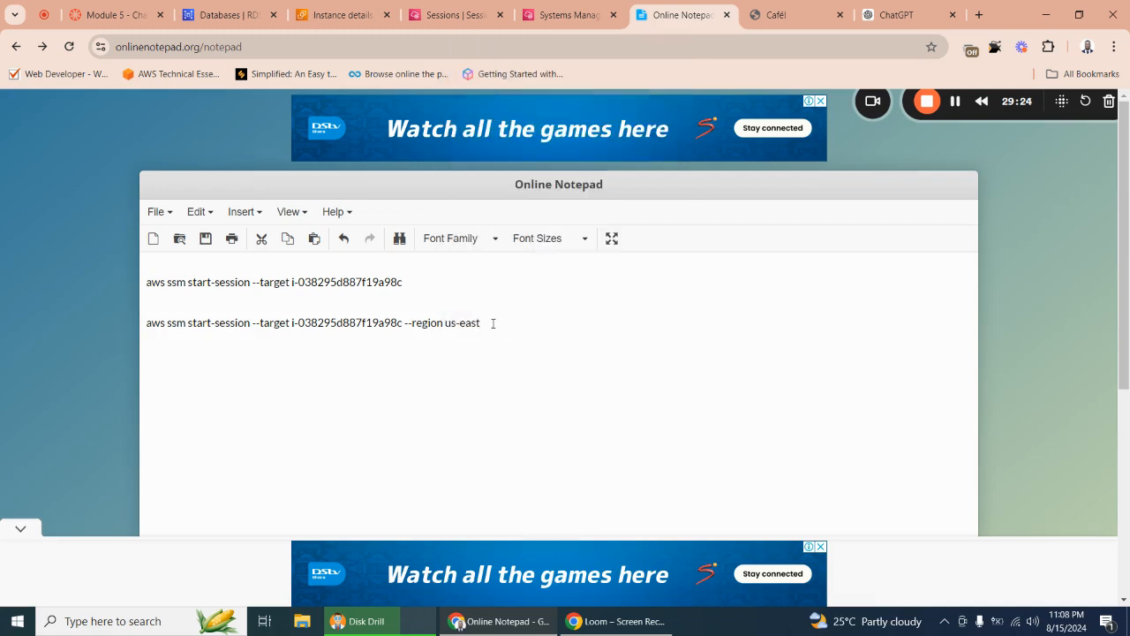
Copy the start-session command with --region us-east from Online Notepad and run it in the CafeServer terminal session.
left_click_drag(482, 323, 145, 324)
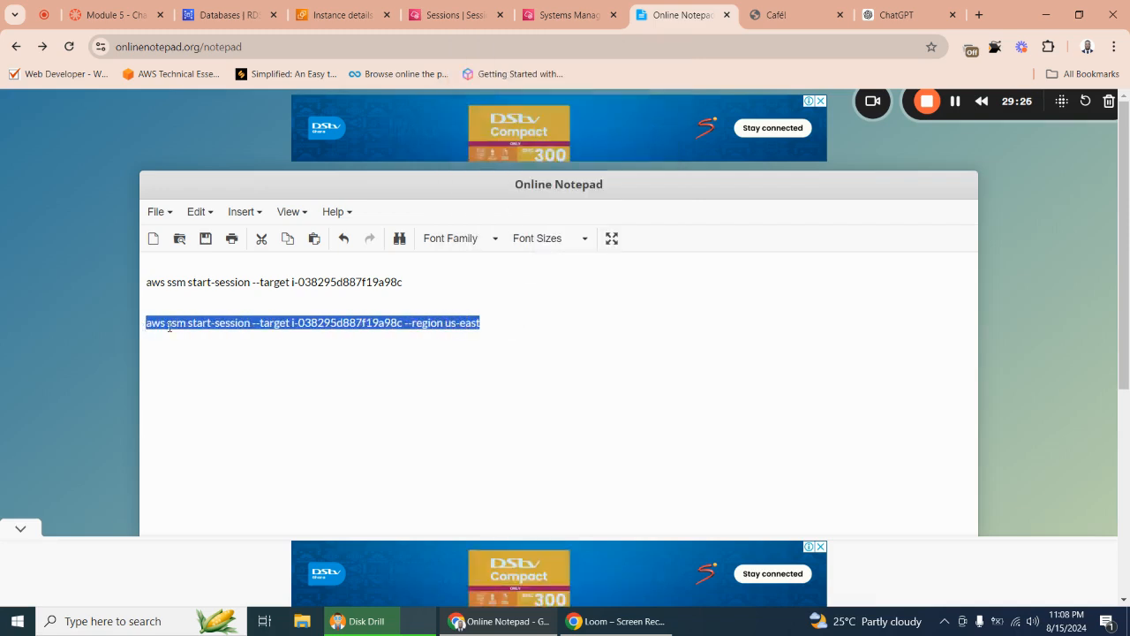
right_click(169, 325)
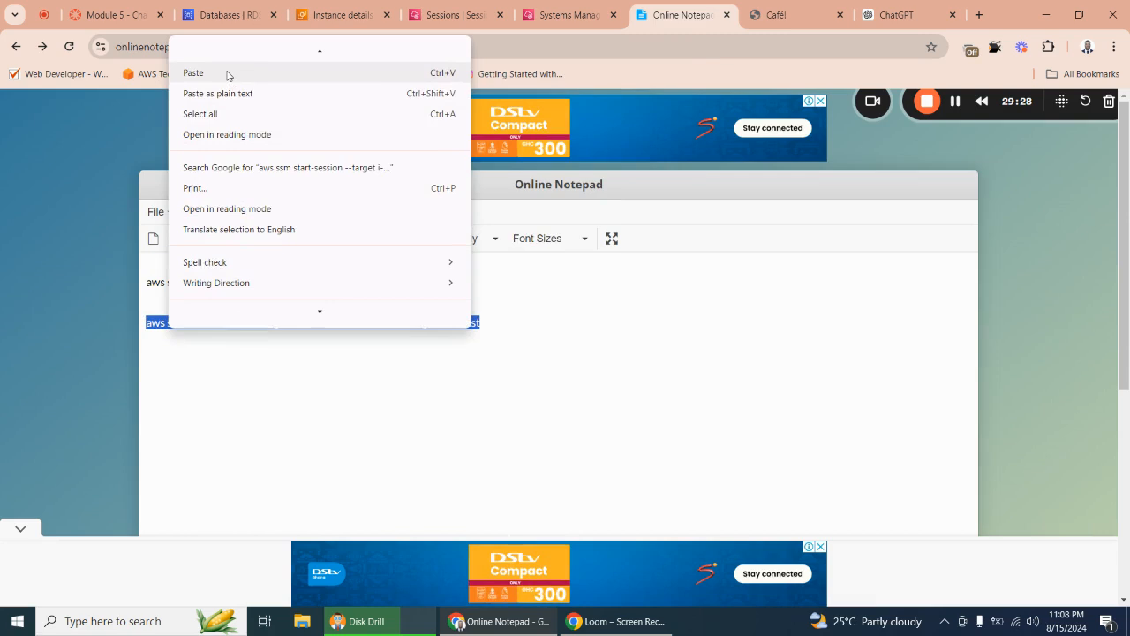
scroll(221, 188, "up", 2)
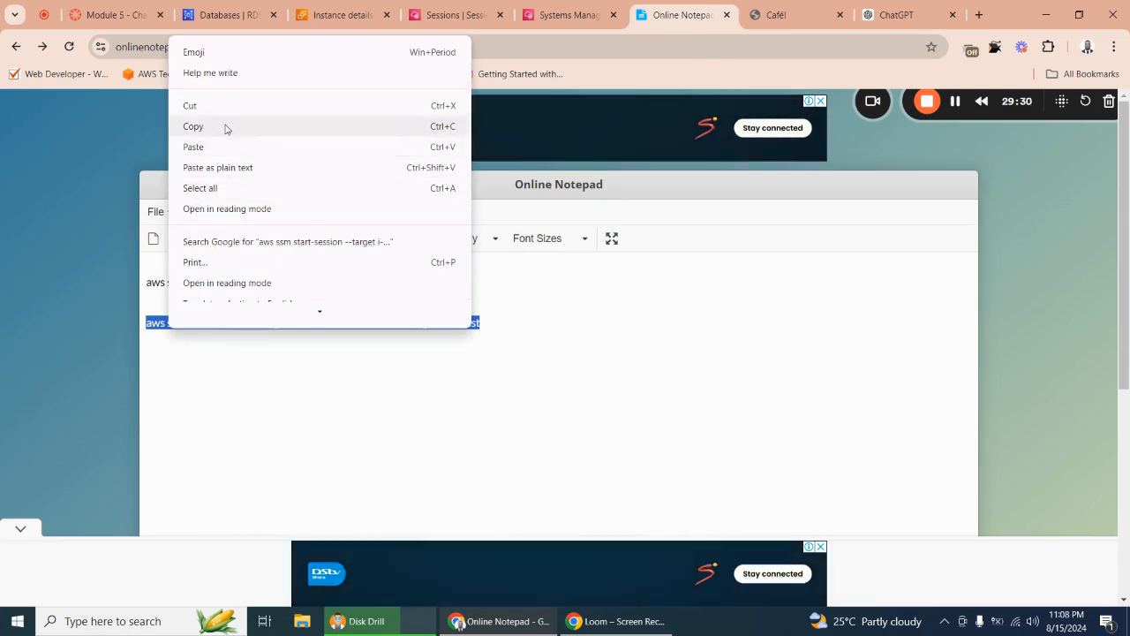
left_click(226, 124)
key("ctrl+shift+Tab")
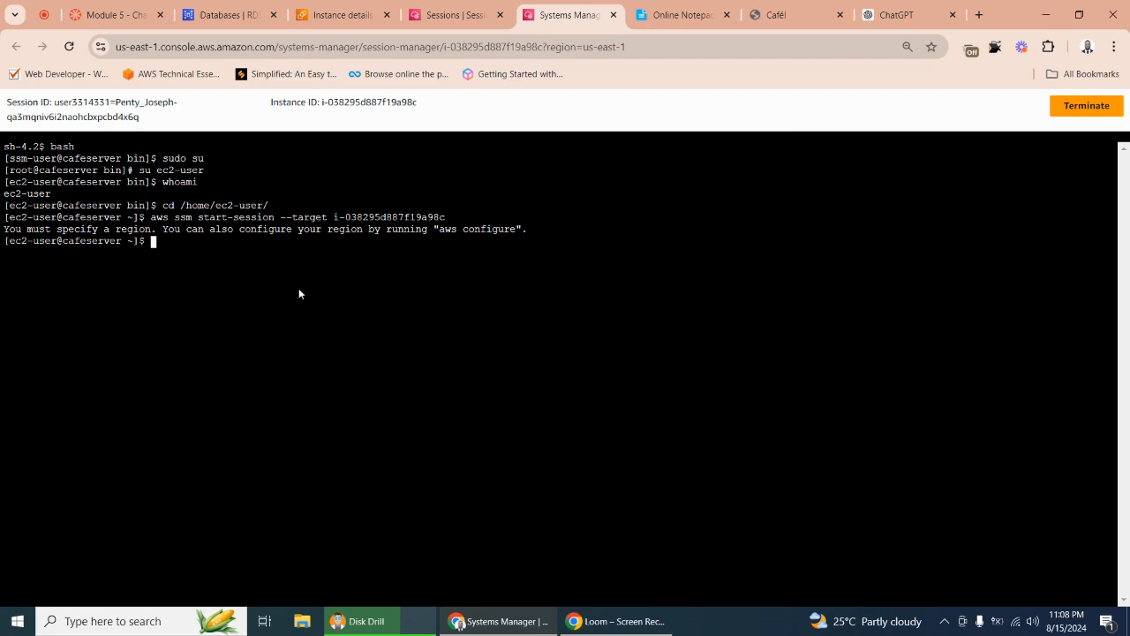
right_click(155, 244)
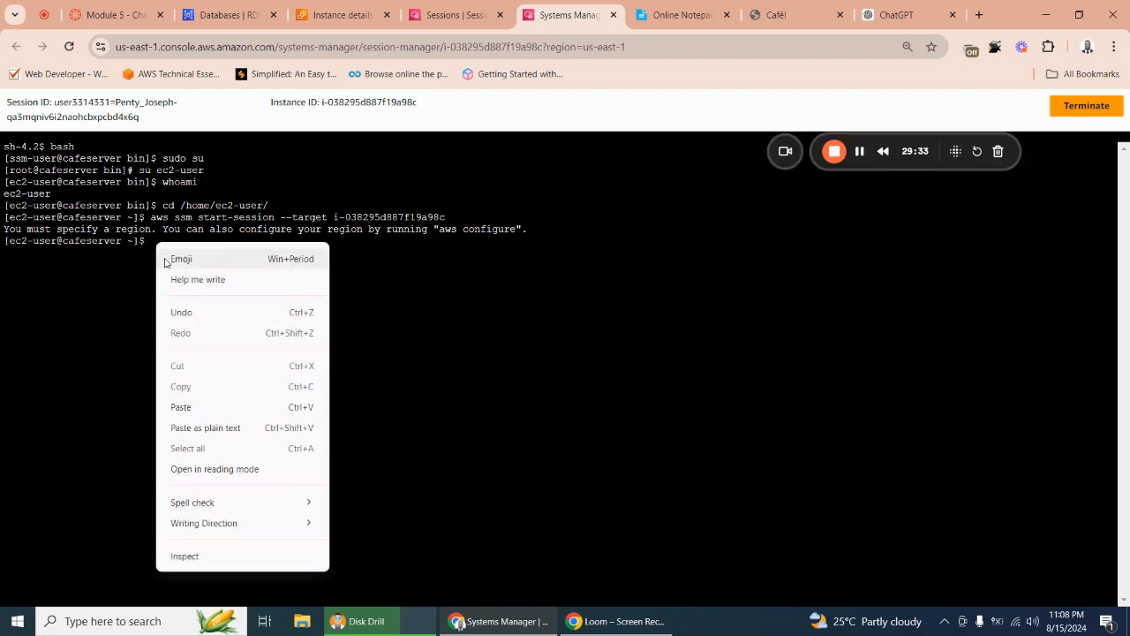
left_click(203, 405)
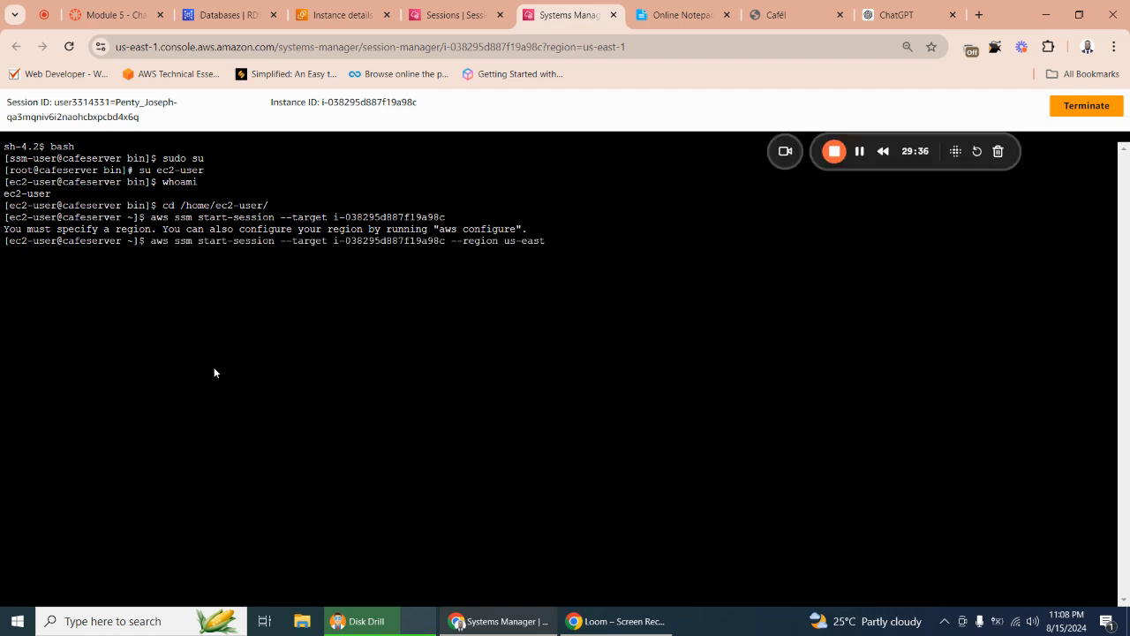
key("Return")
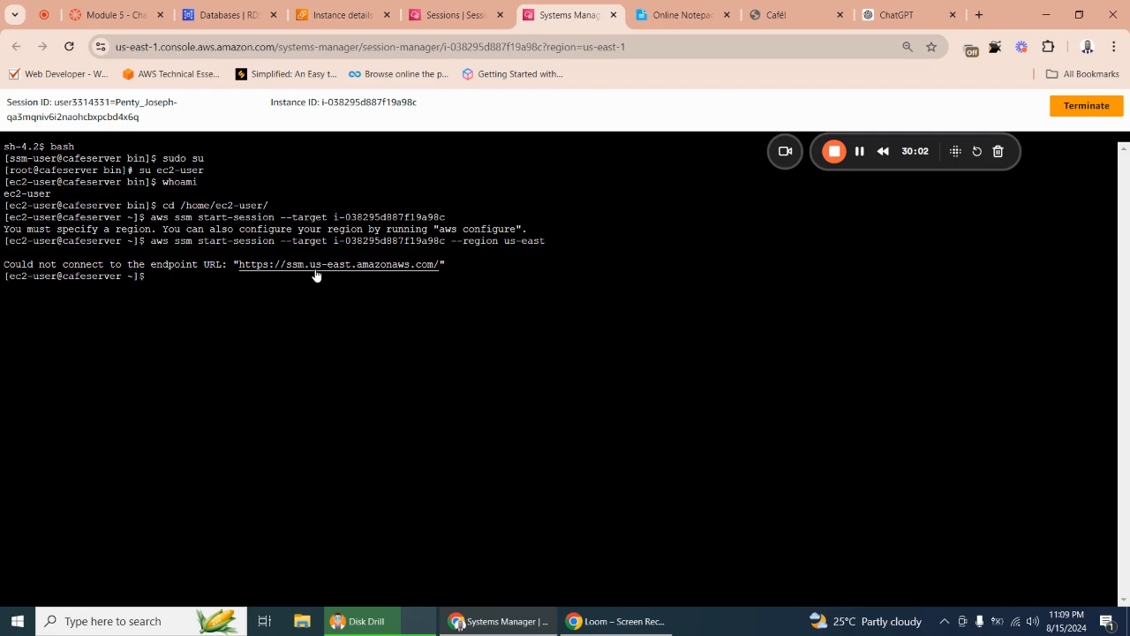
left_click(454, 15)
left_click(563, 11)
right_click(152, 279)
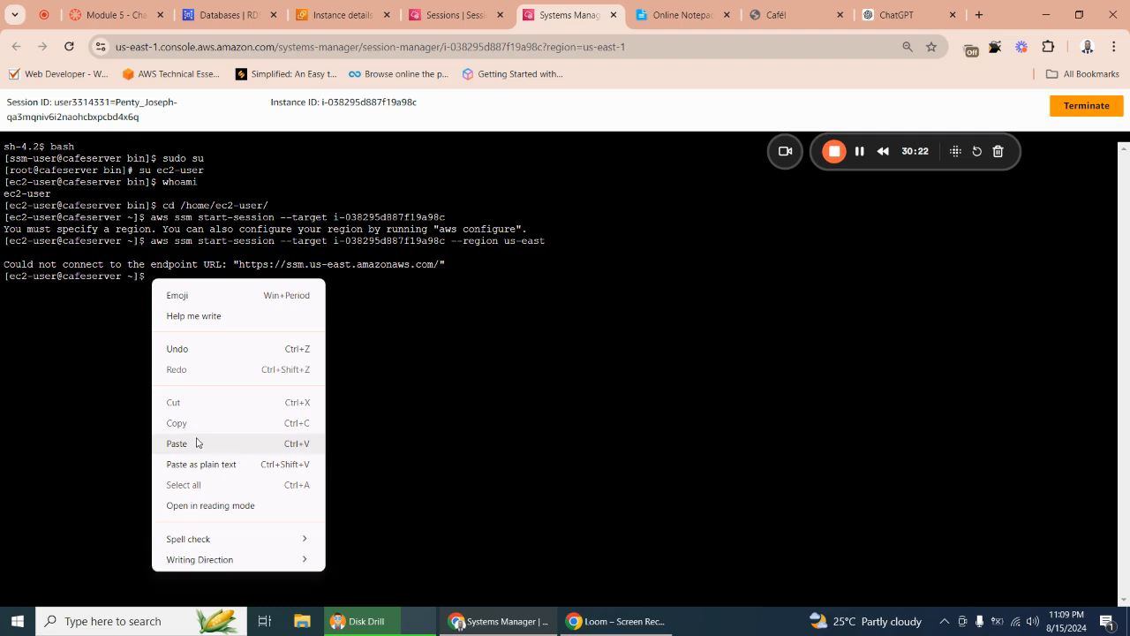
left_click(93, 369)
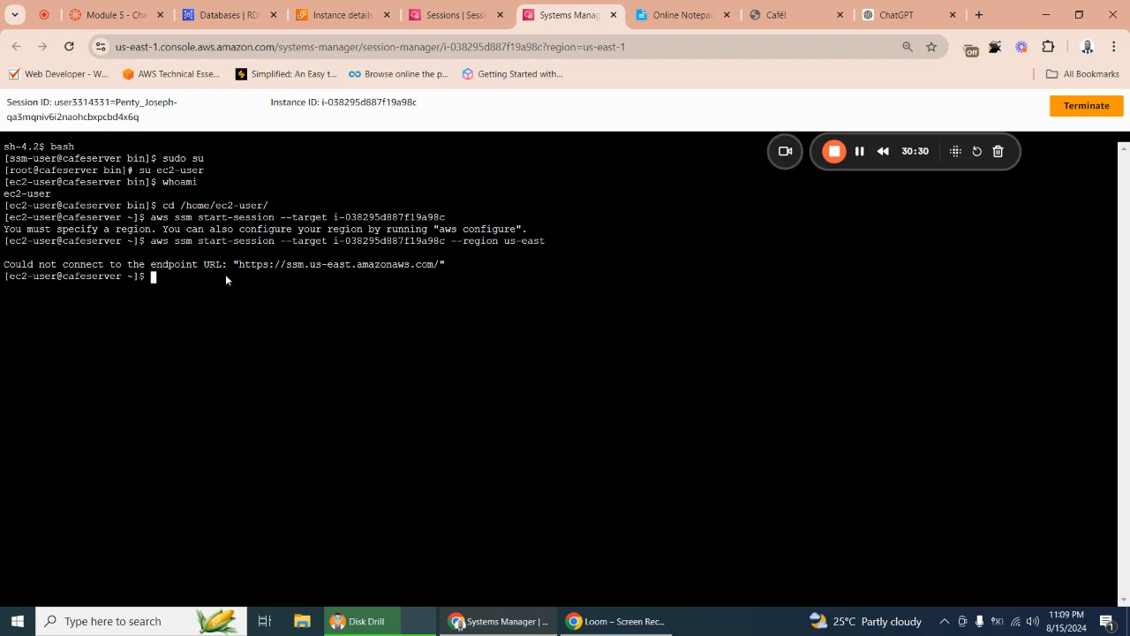
Copy the endpoint URL connection error from the CafeServer terminal output.
left_click_drag(3, 260, 293, 278)
right_click(279, 265)
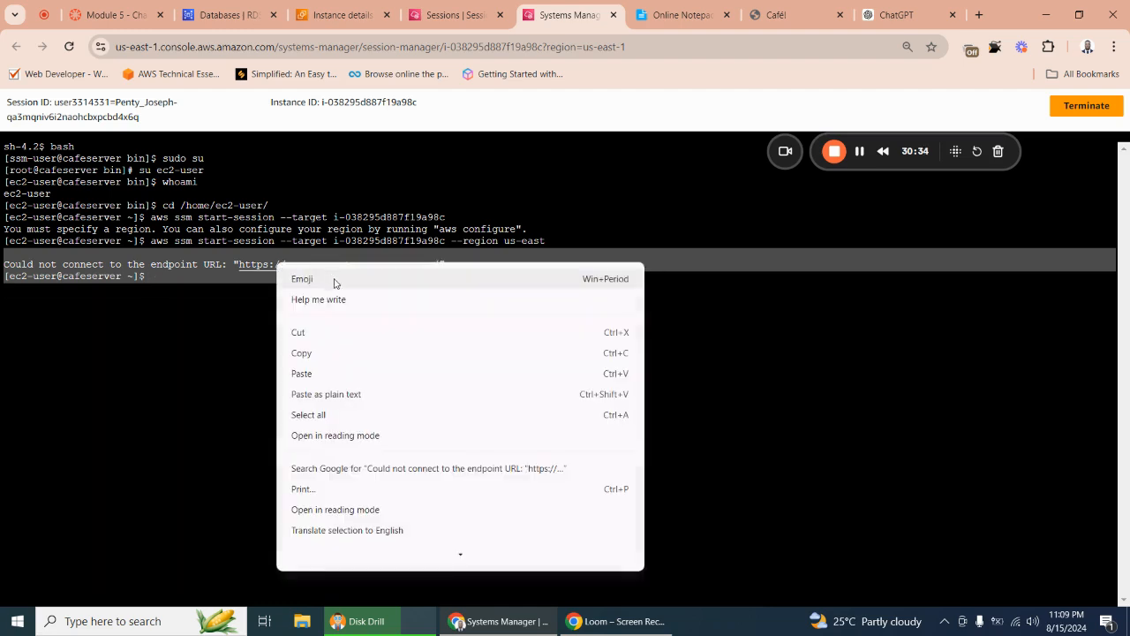
Copy the terminal's endpoint URL connection error, send it to the open ChatGPT conversation and read the troubleshooting reply.
left_click(333, 356)
left_click(867, 14)
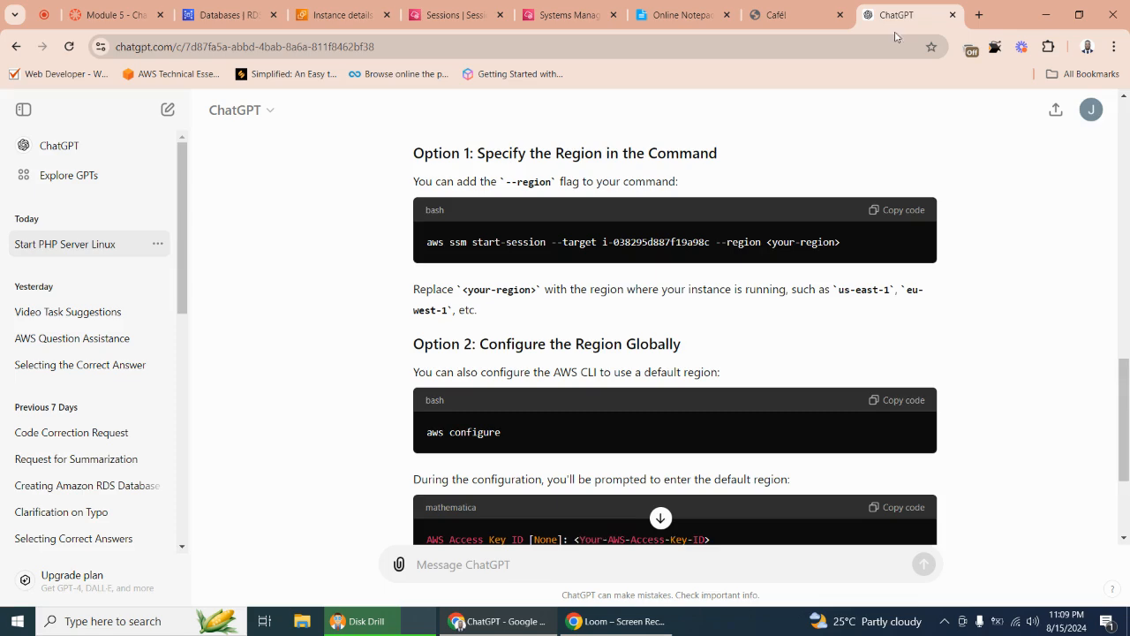
right_click(438, 572)
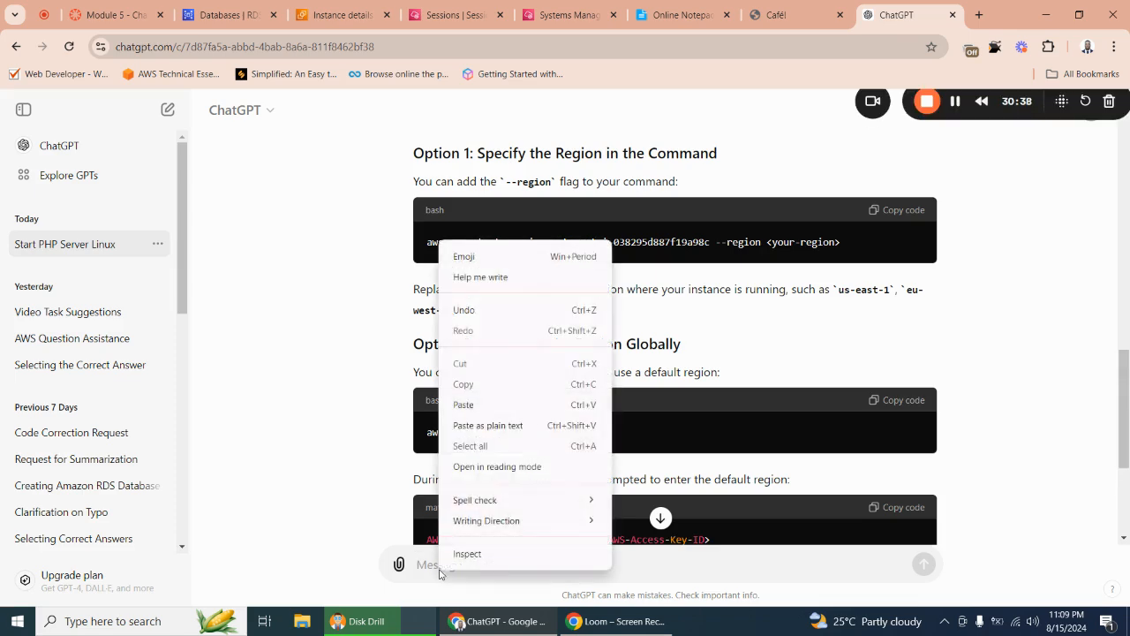
left_click(482, 404)
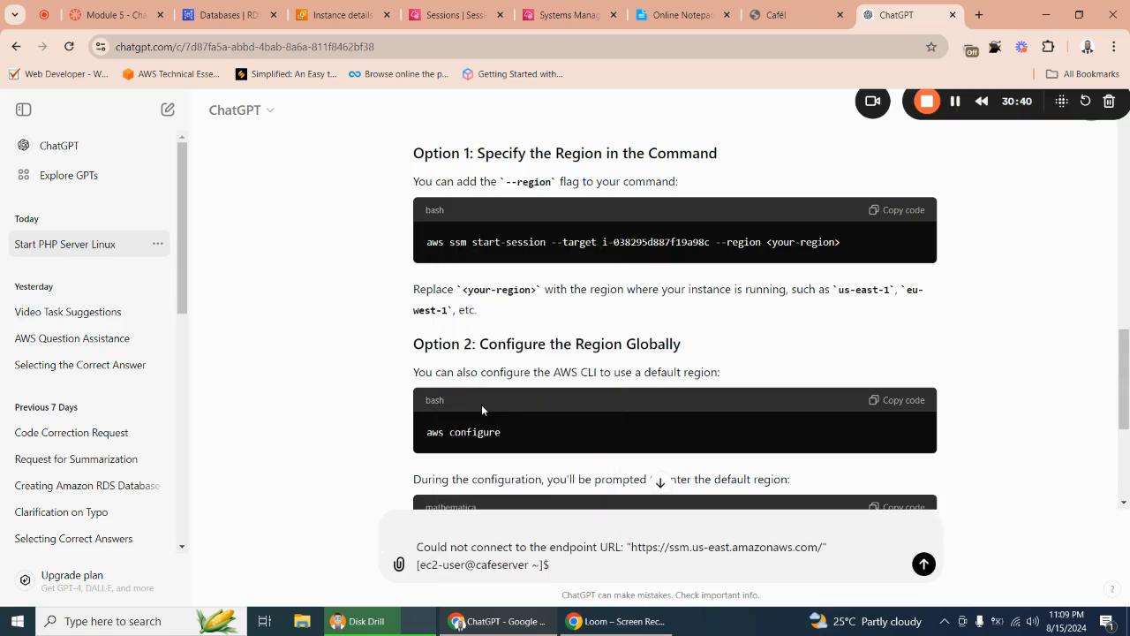
key("Return")
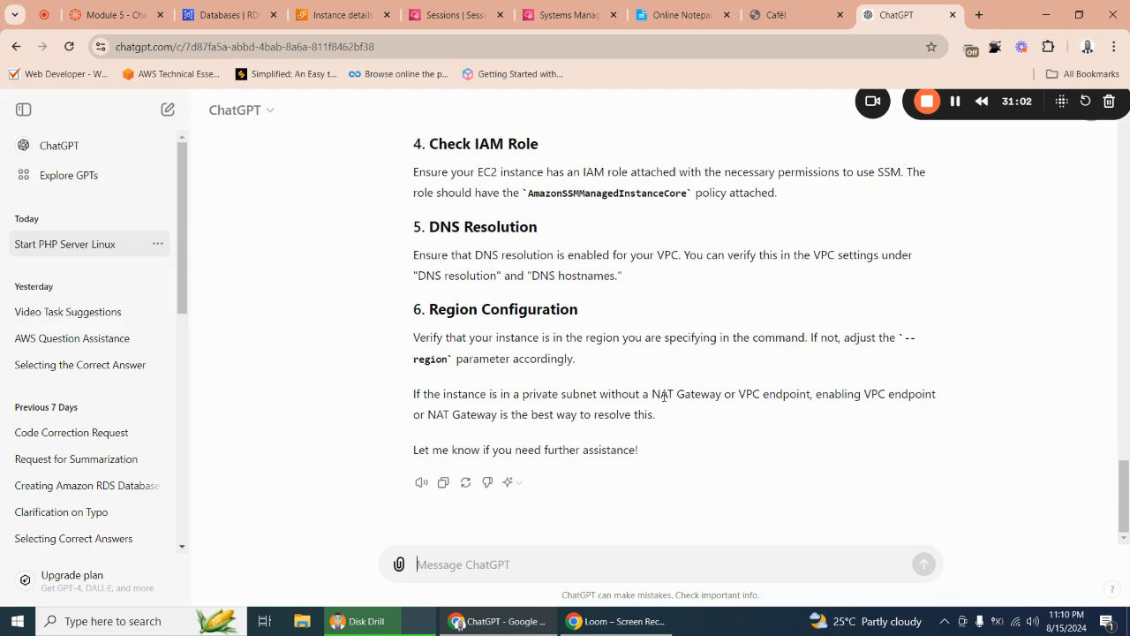
scroll(664, 397, "up", 10)
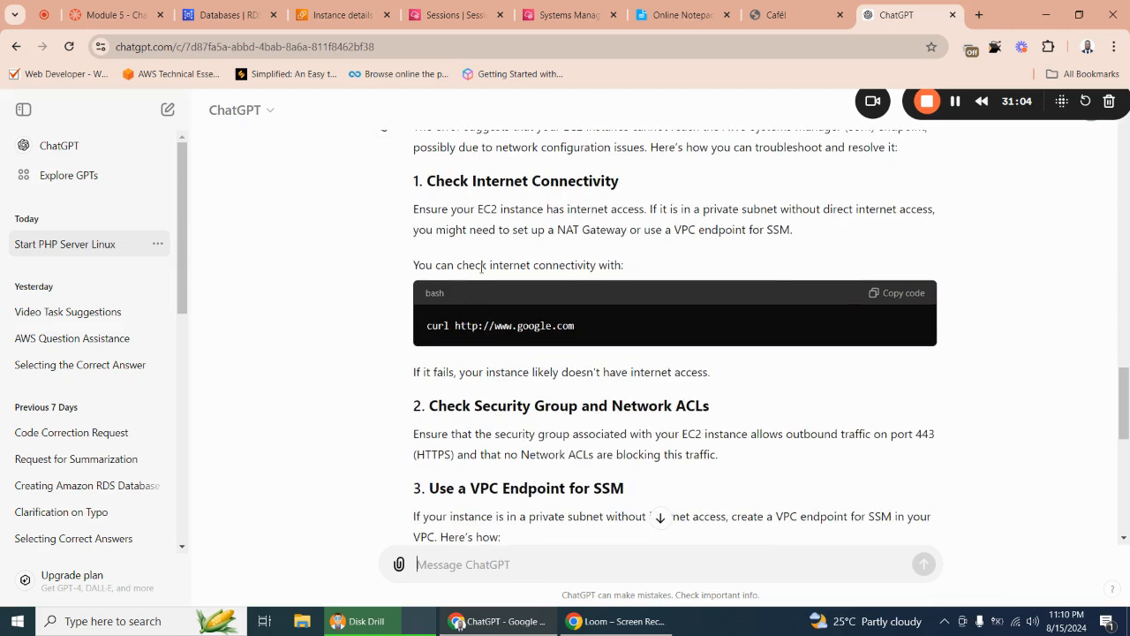
Check the region in the EC2 instance's ARN and look at the café website's home page.
left_click(352, 14)
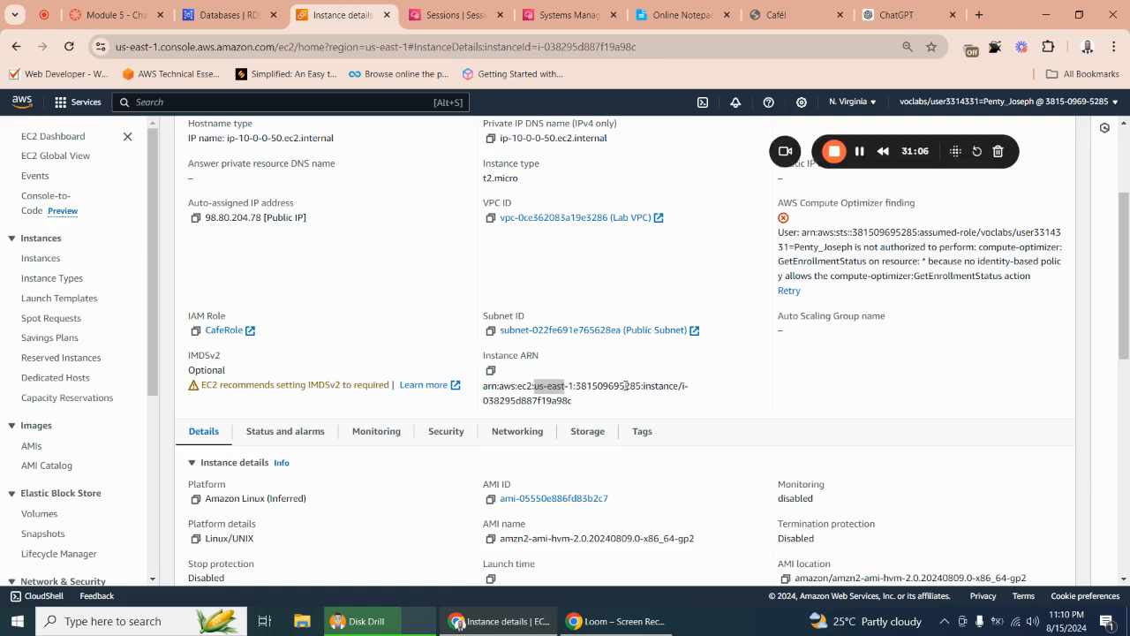
left_click(560, 382)
left_click(775, 15)
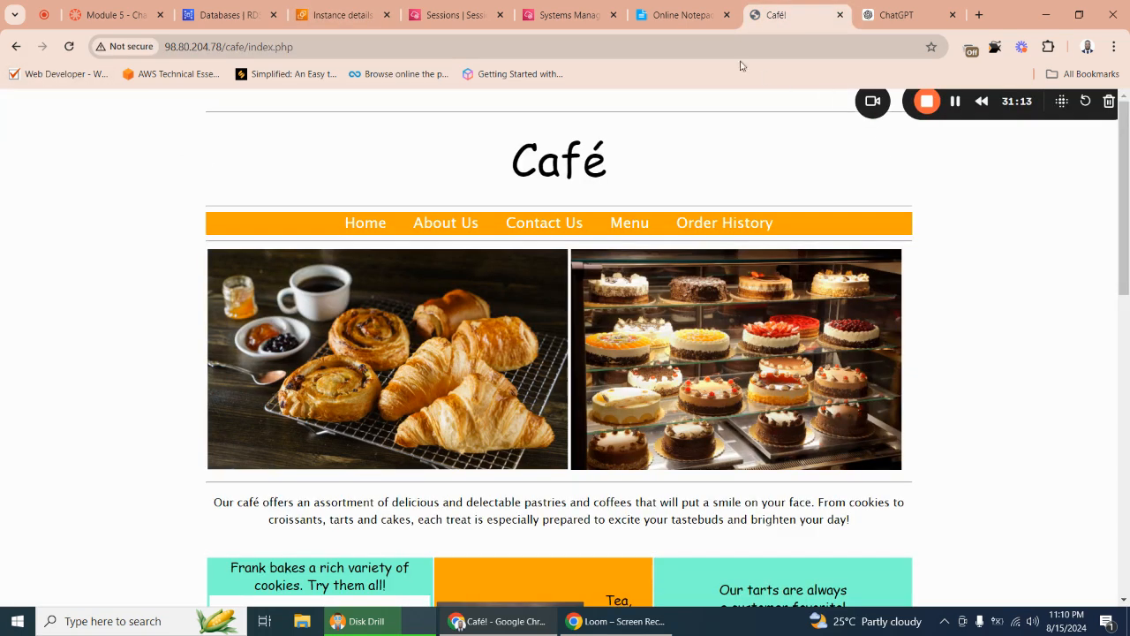
Return to the Systems Manager terminal session and clear its output with the clear command.
left_click(572, 15)
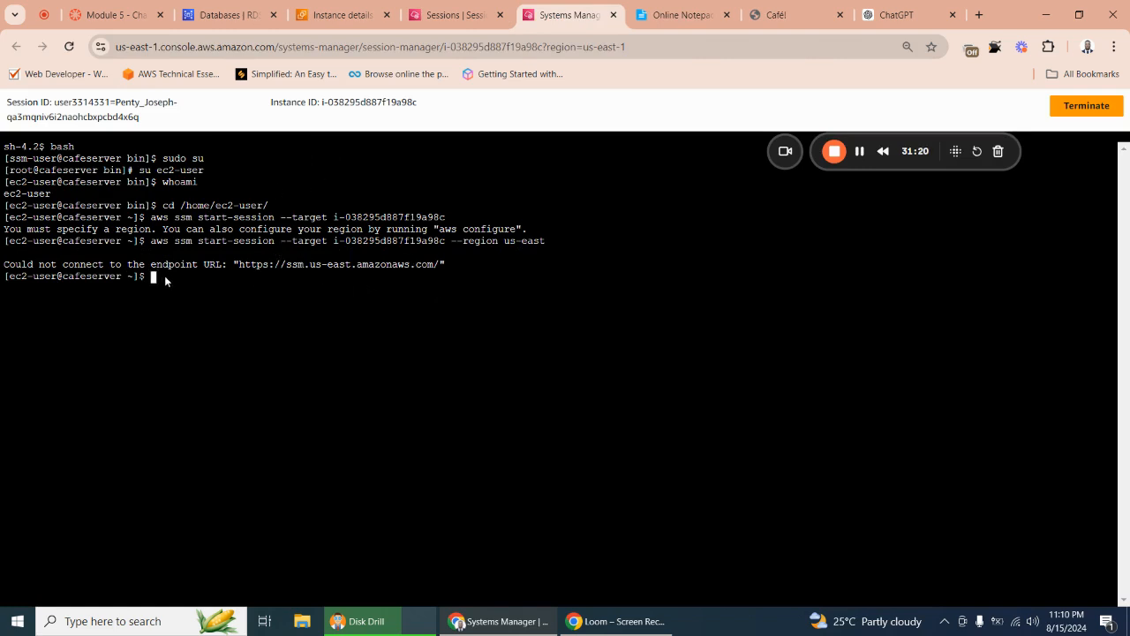
type("cl")
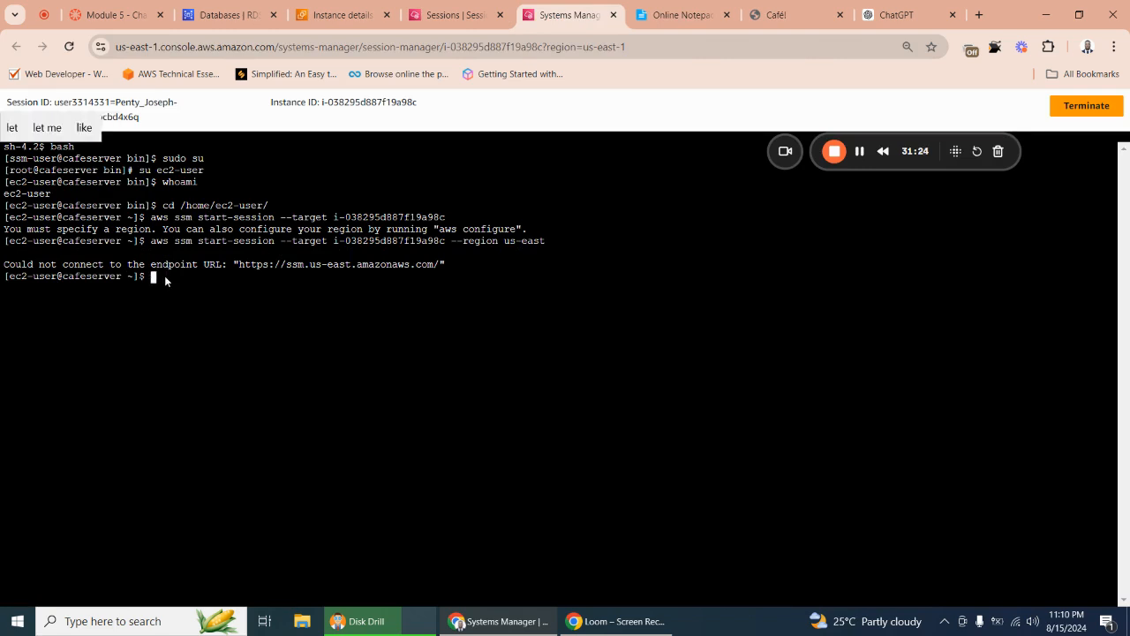
type("clea")
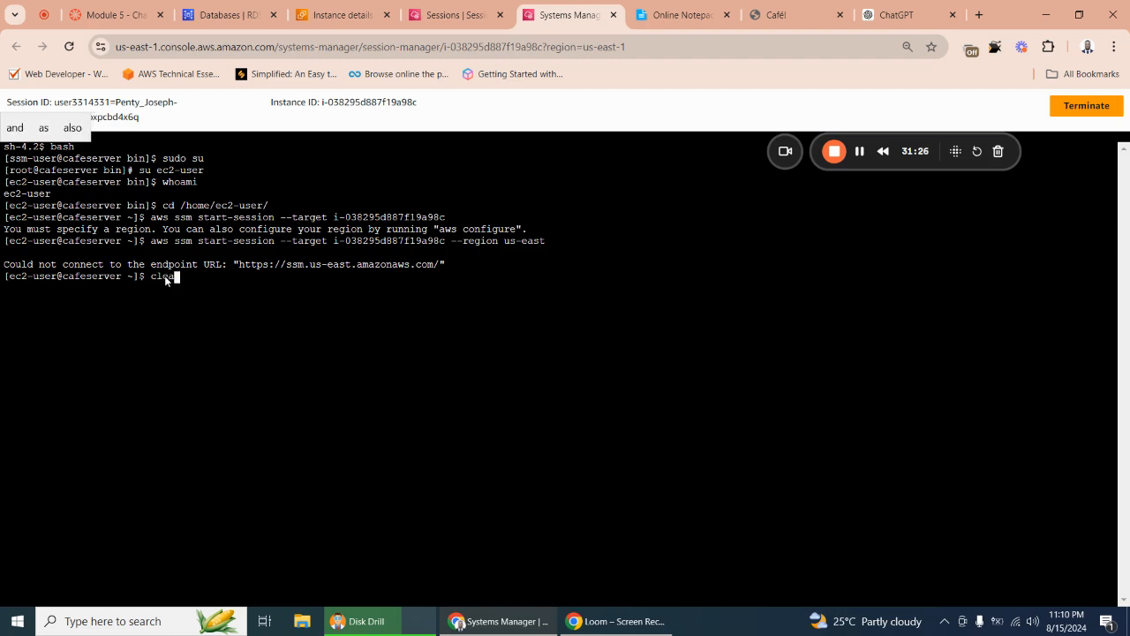
type("r")
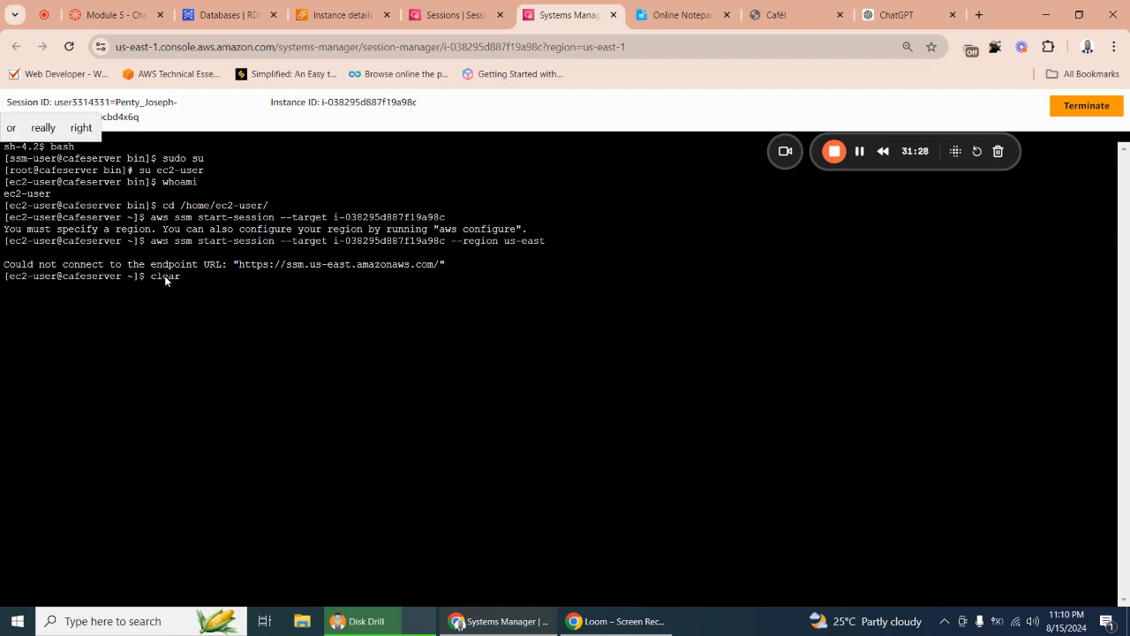
key("Return")
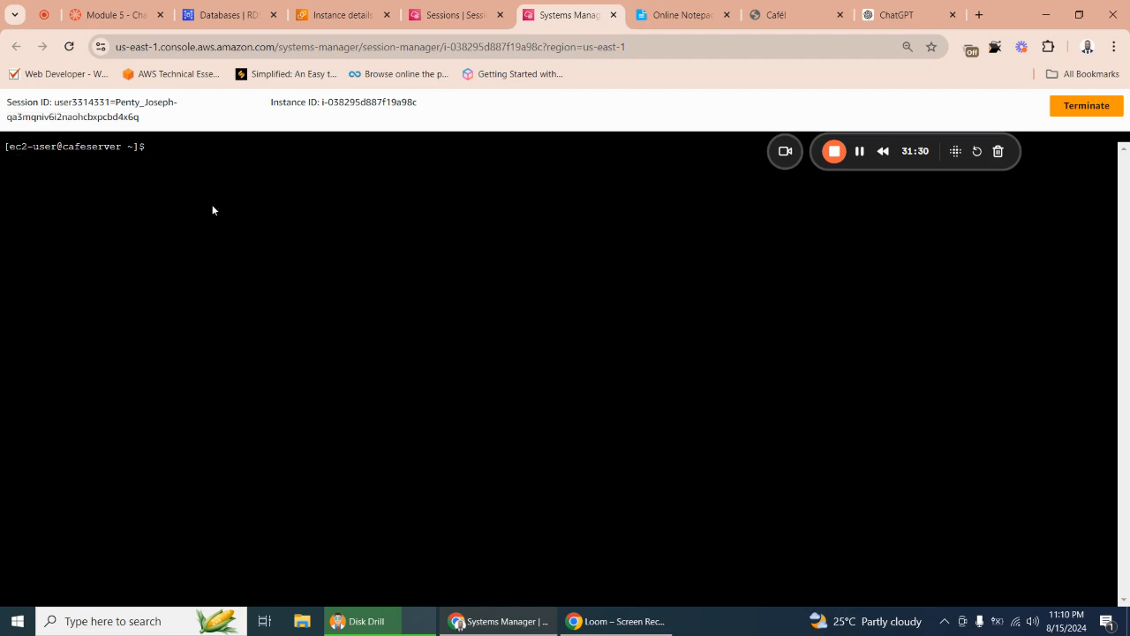
Read the Module 5 lab instructions from the Bash shell analysis through Task 3, working with the database on the EC2 instance.
left_click(474, 5)
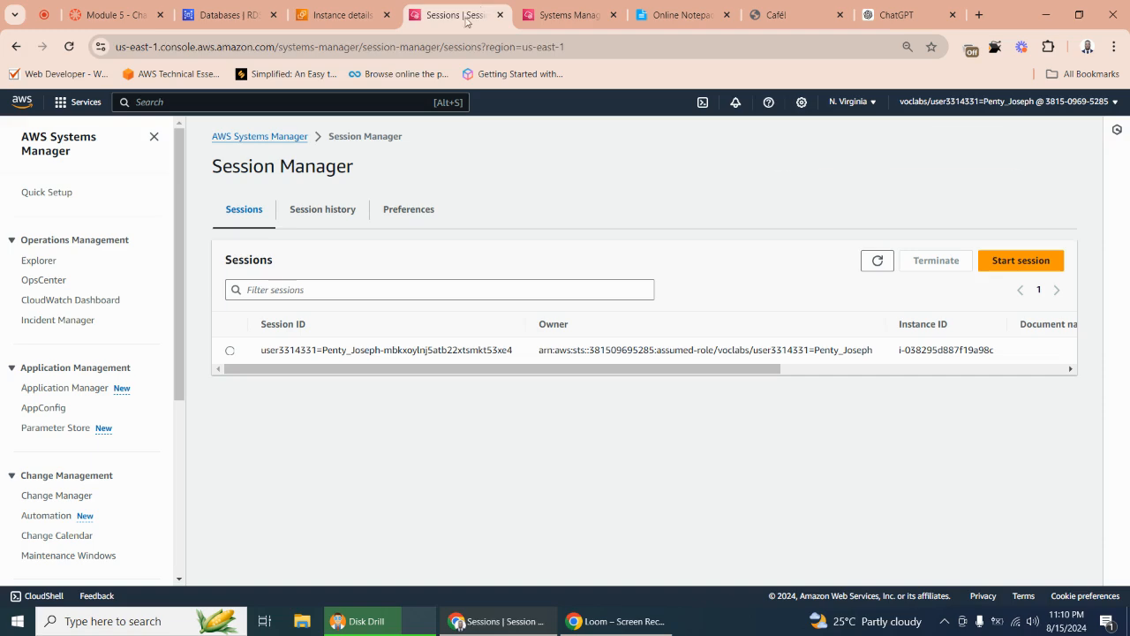
left_click(346, 5)
left_click(228, 14)
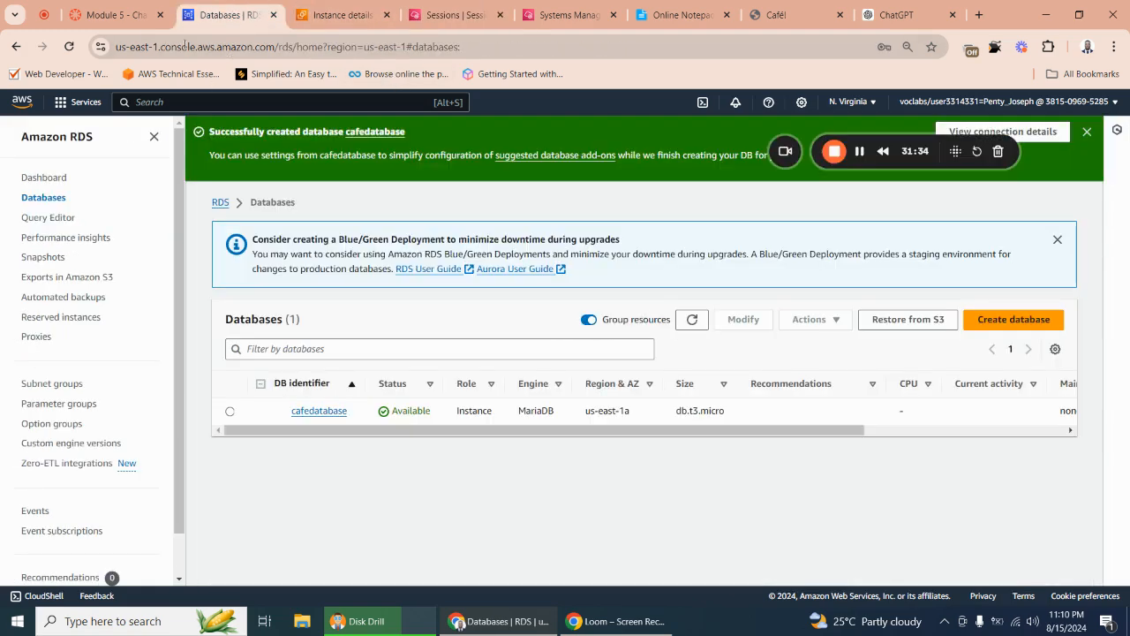
left_click(126, 12)
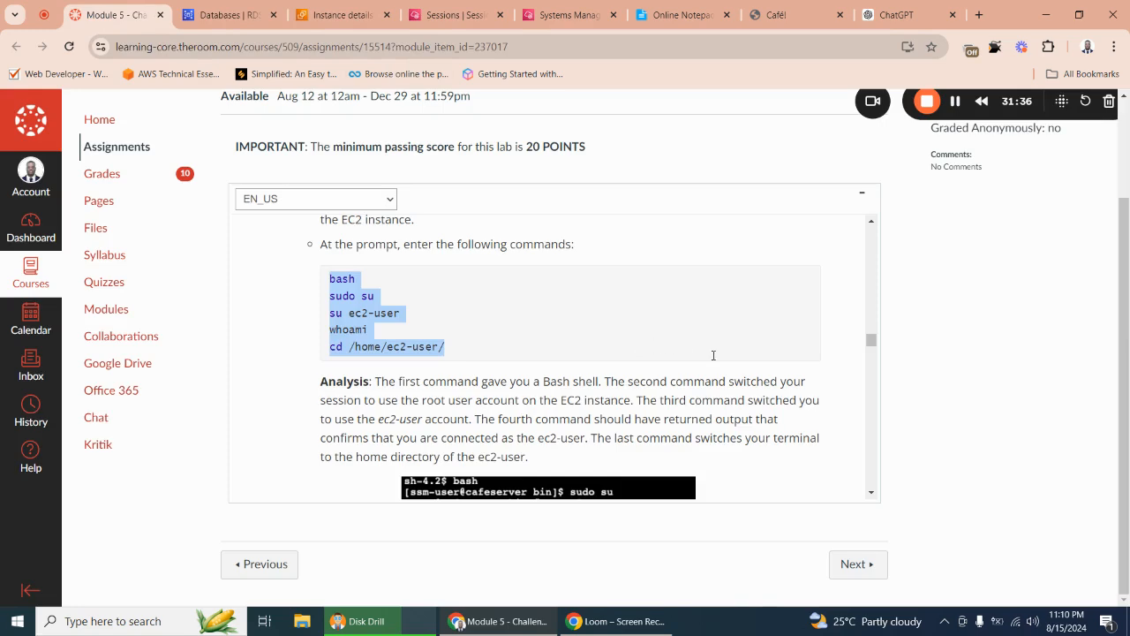
scroll(761, 355, "down", 1)
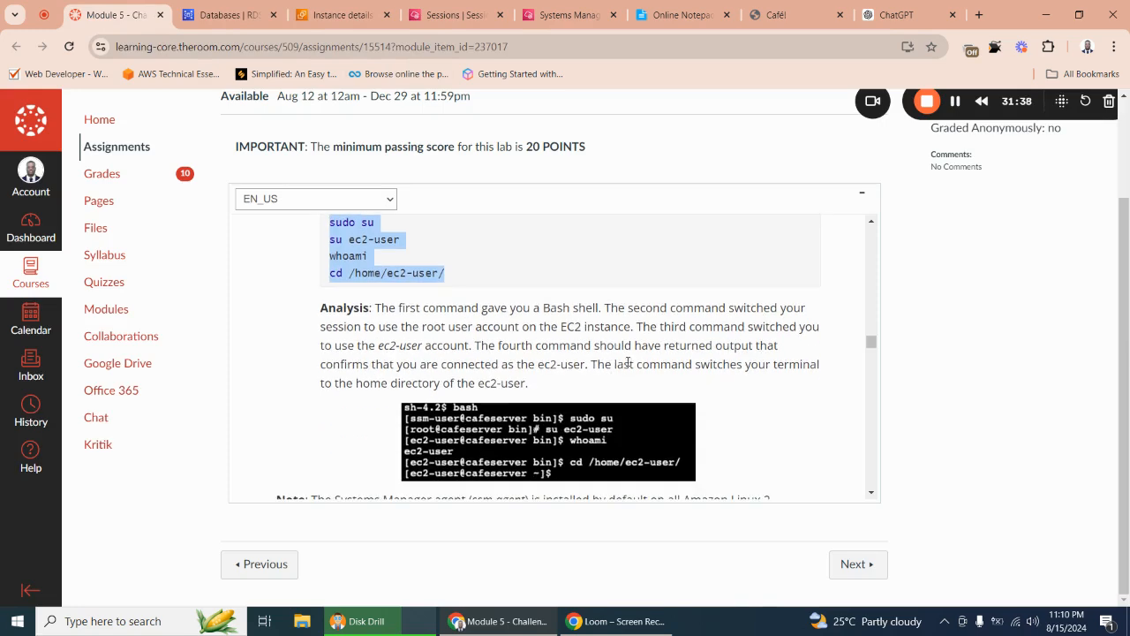
scroll(627, 362, "down", 1)
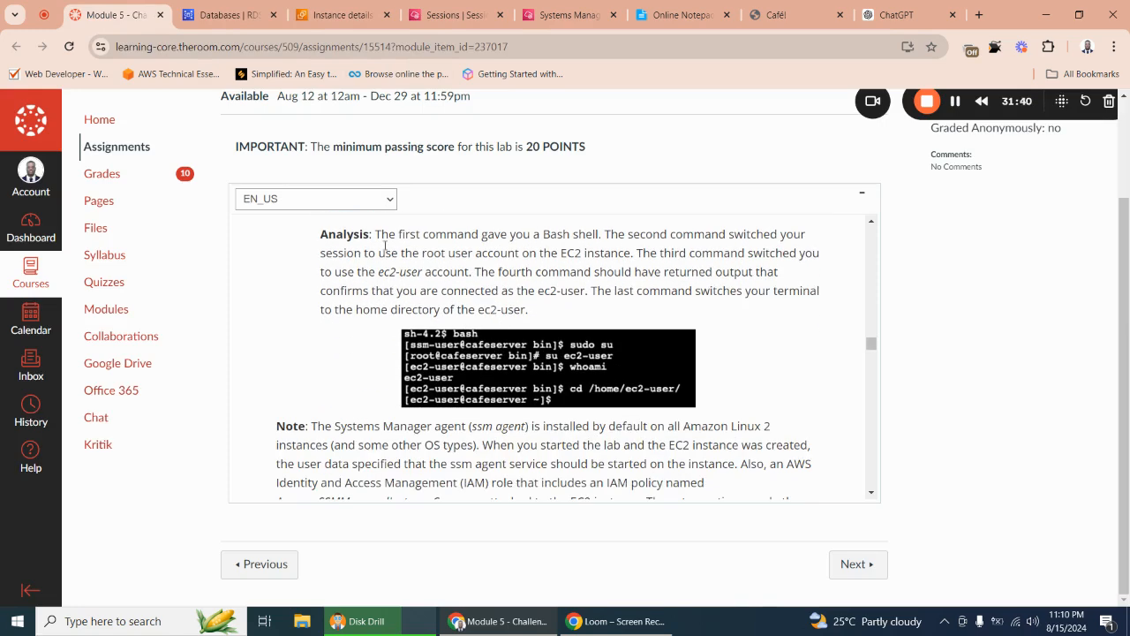
scroll(385, 246, "down", 2)
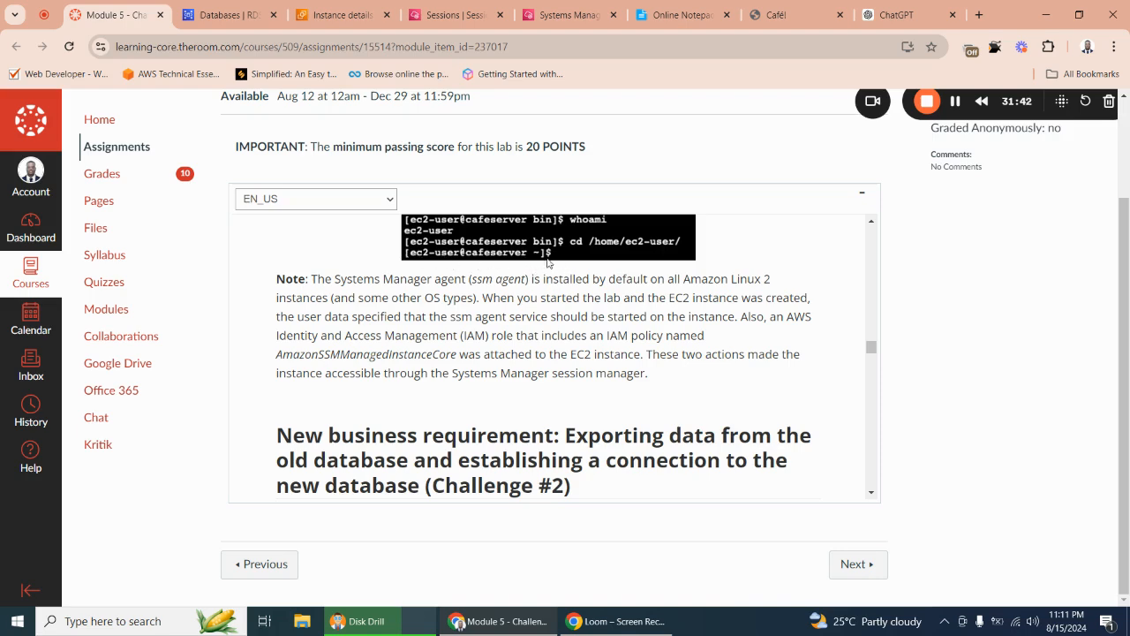
scroll(547, 261, "down", 4)
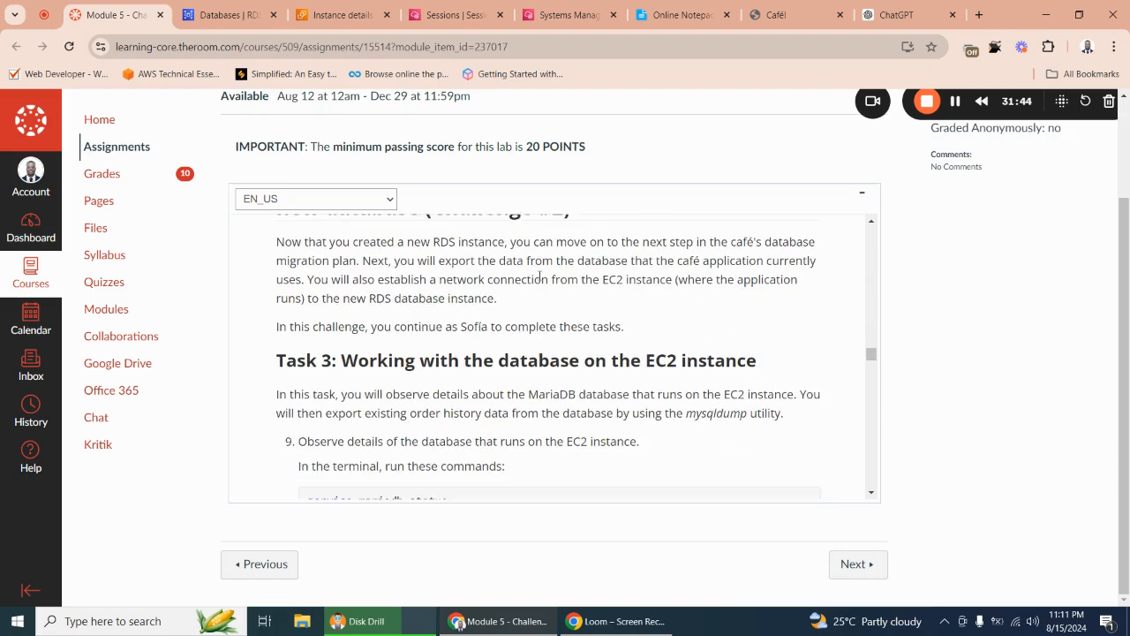
scroll(540, 276, "down", 3)
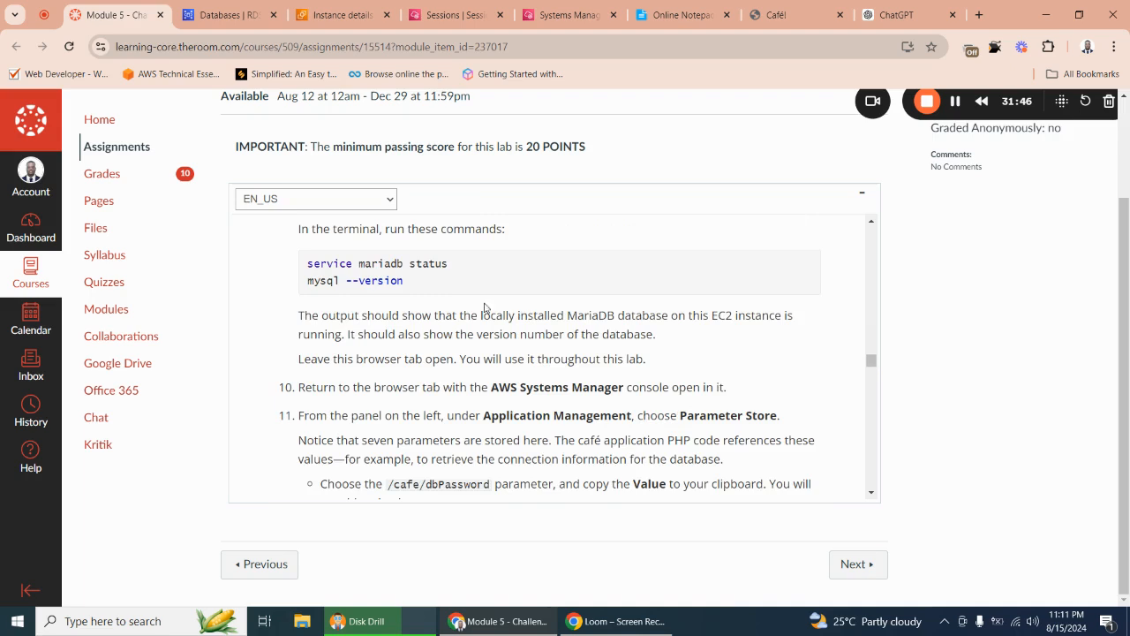
Copy the Task 3 commands "service mariadb status" and "mysql --version" from the lab and paste them into the Systems Manager terminal.
left_click_drag(309, 263, 404, 281)
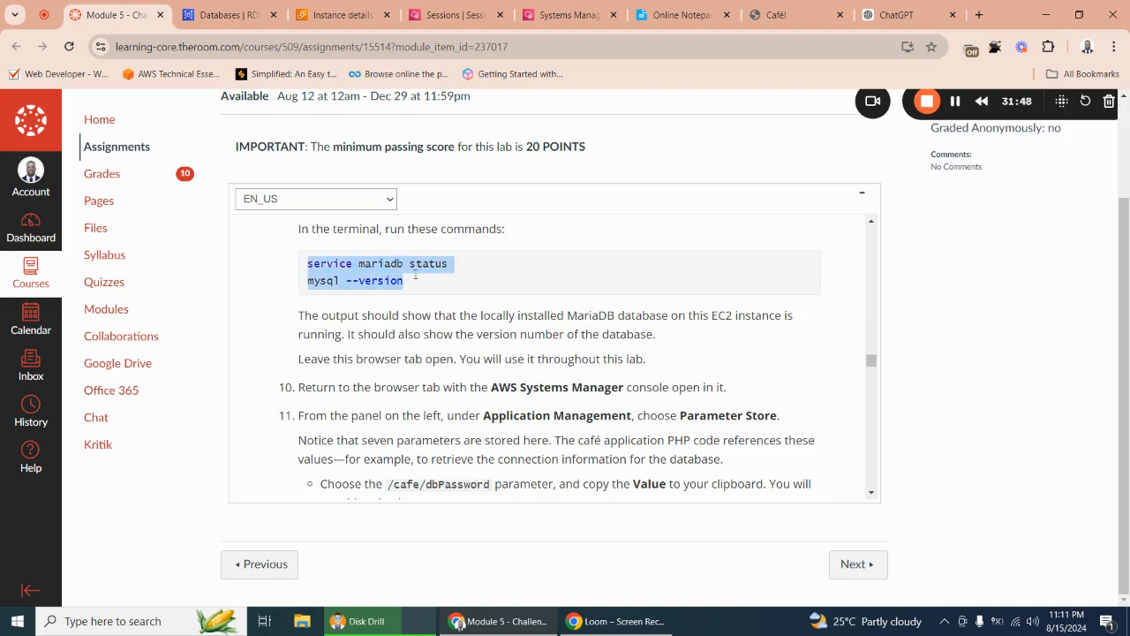
right_click(371, 267)
left_click(434, 279)
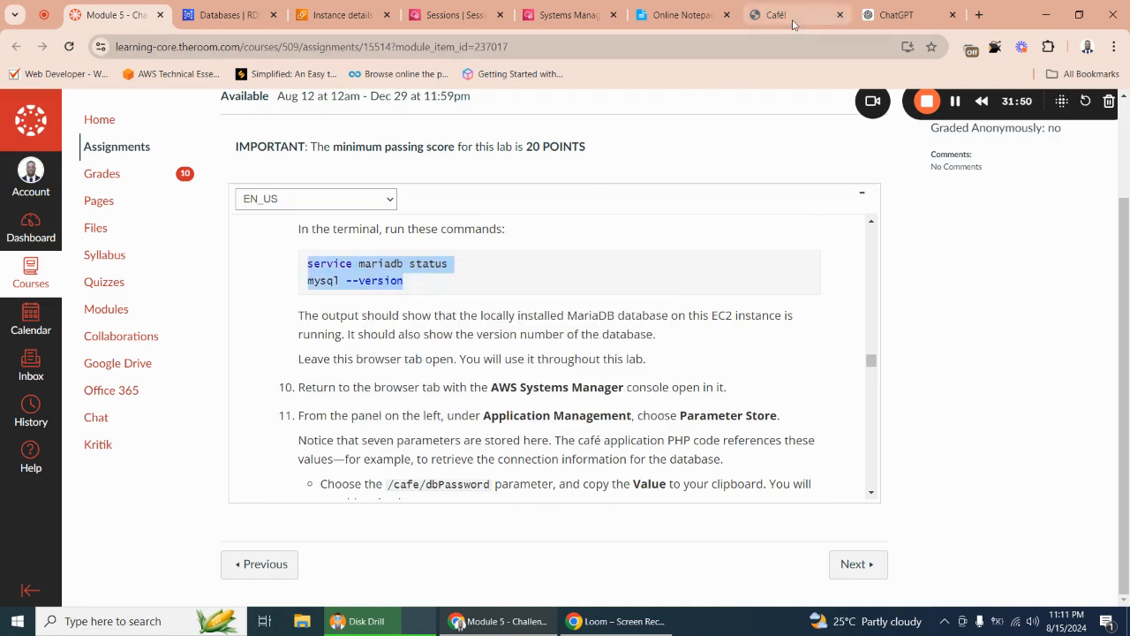
left_click(569, 15)
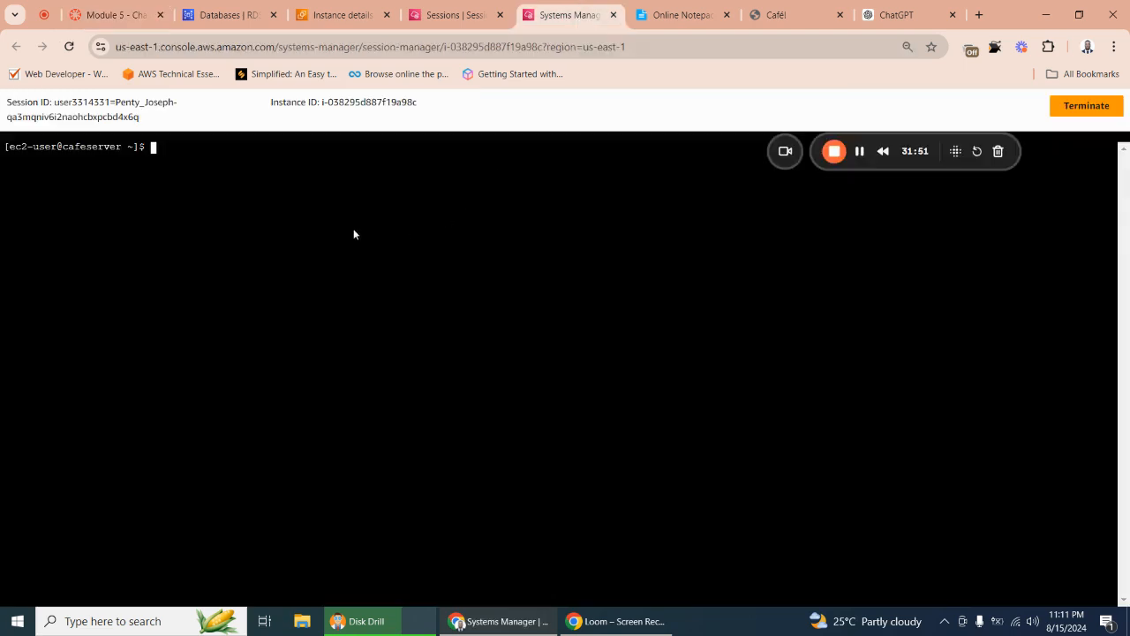
right_click(152, 148)
left_click(220, 311)
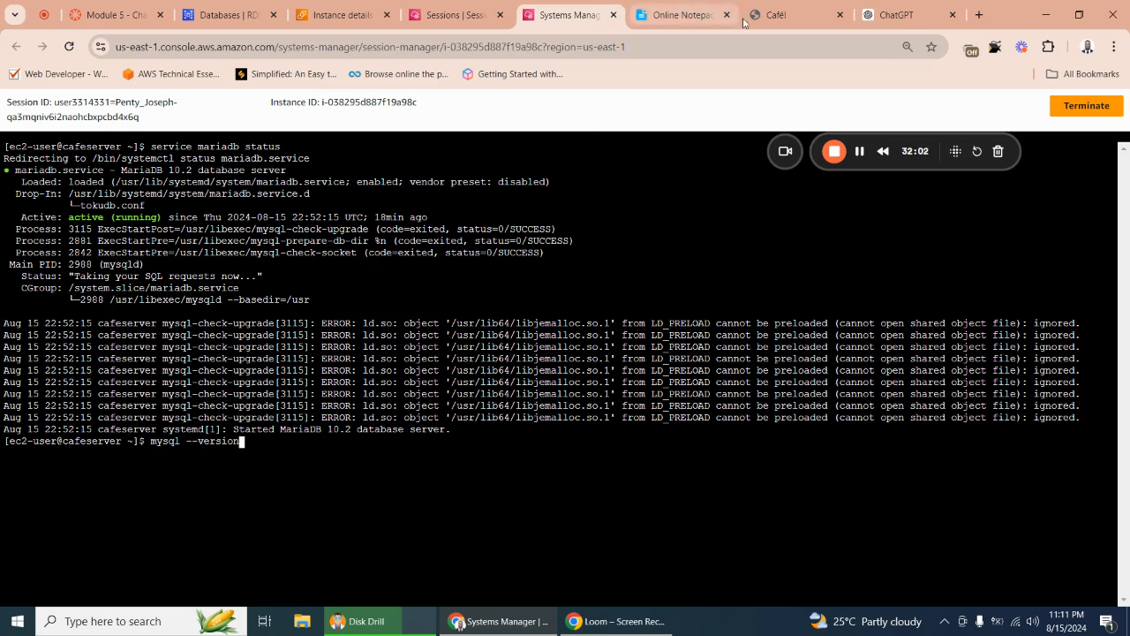
Try the Order History and Contact Us links on the café website, ending on its Home page.
left_click(775, 15)
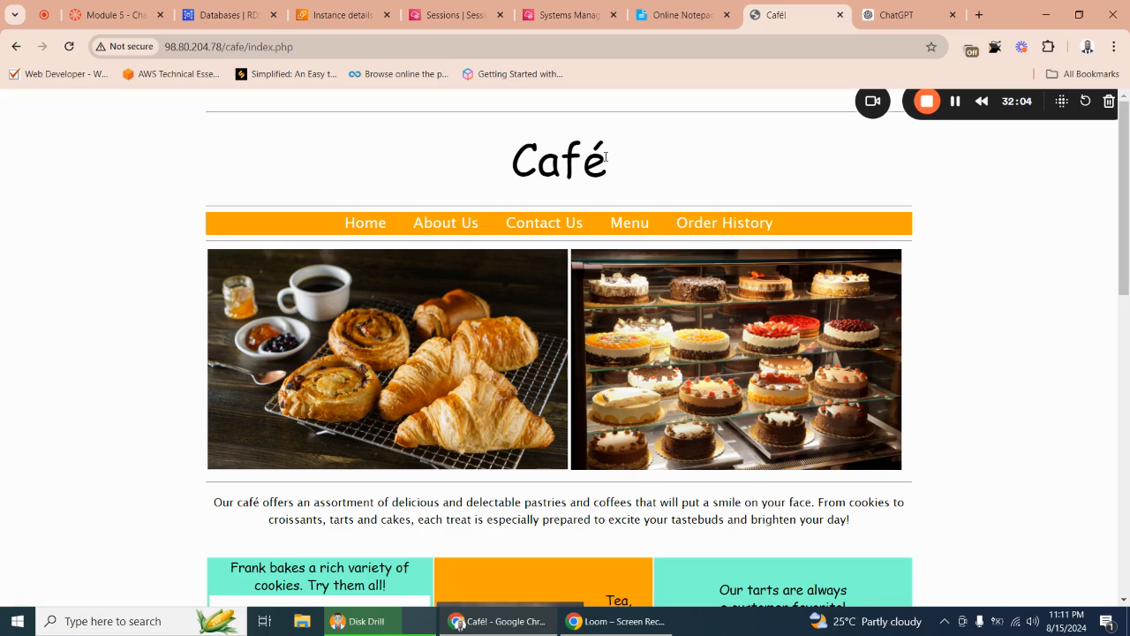
left_click(738, 230)
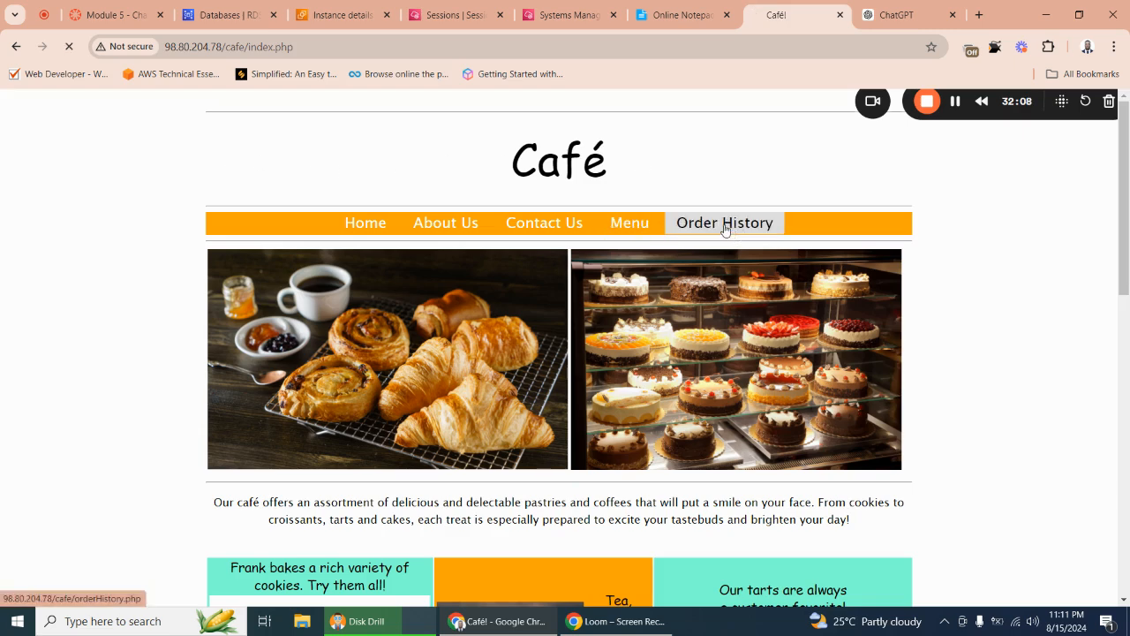
left_click(545, 229)
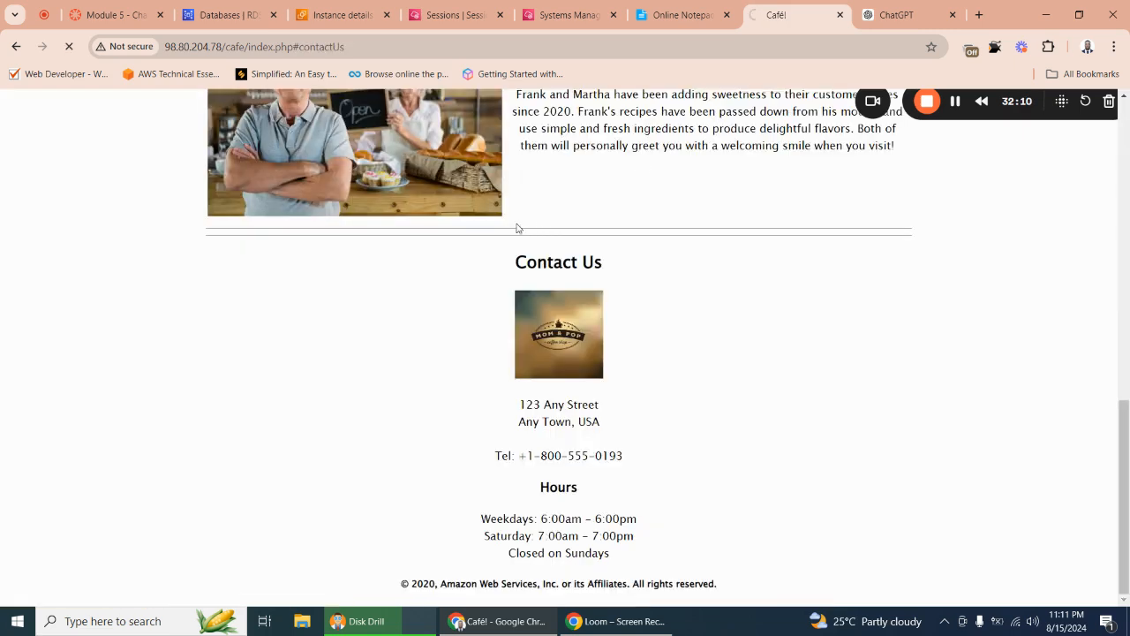
scroll(552, 221, "down", 1)
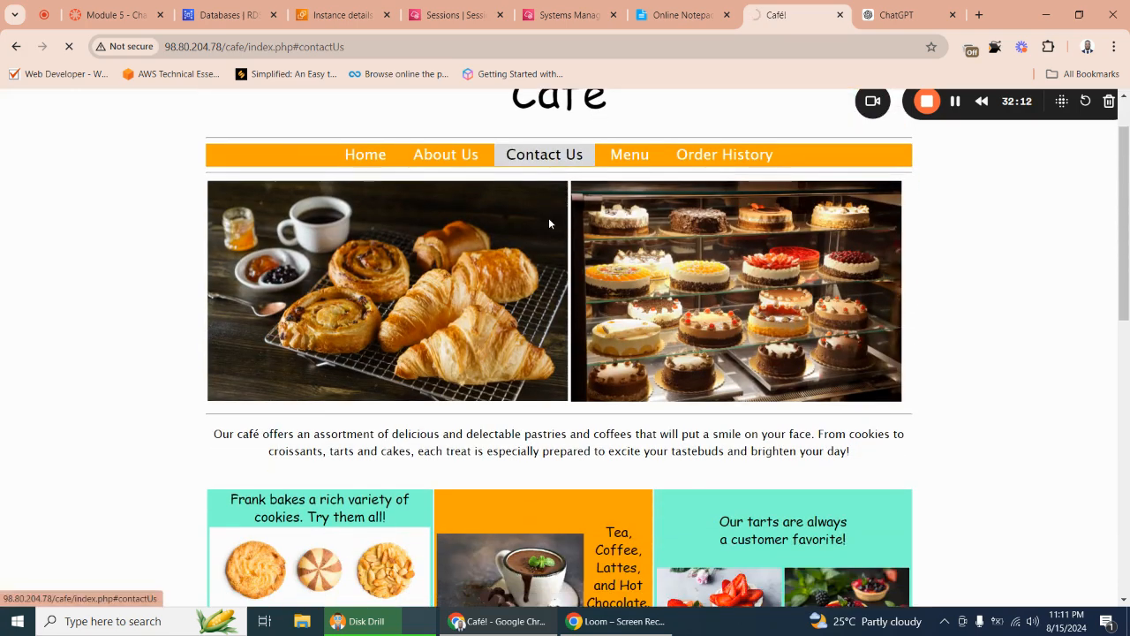
left_click(713, 10)
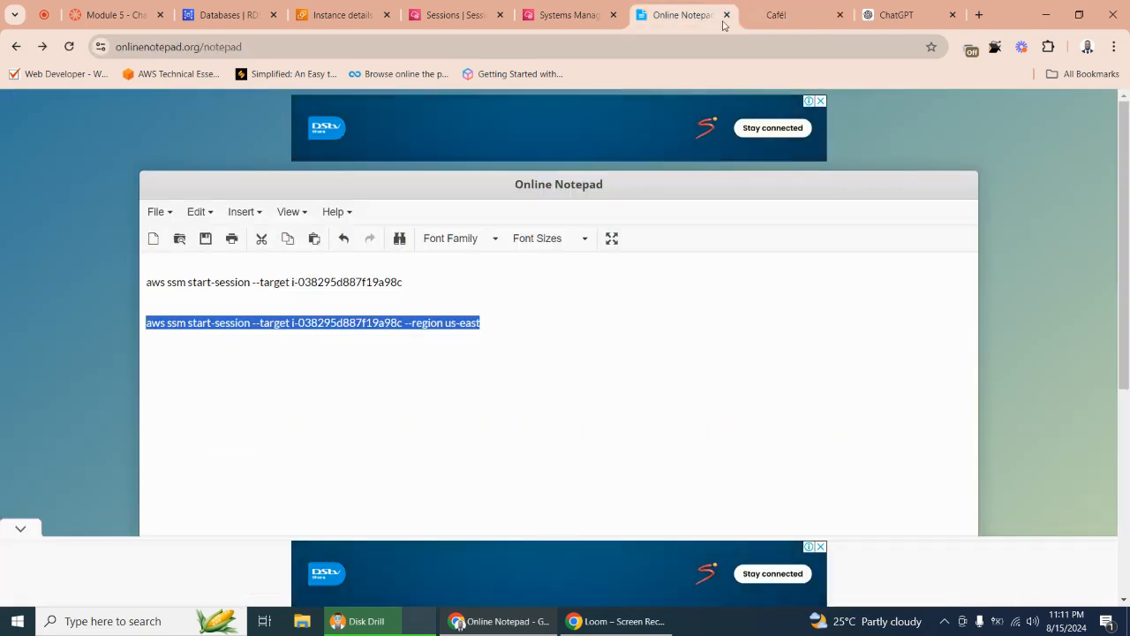
left_click(766, 16)
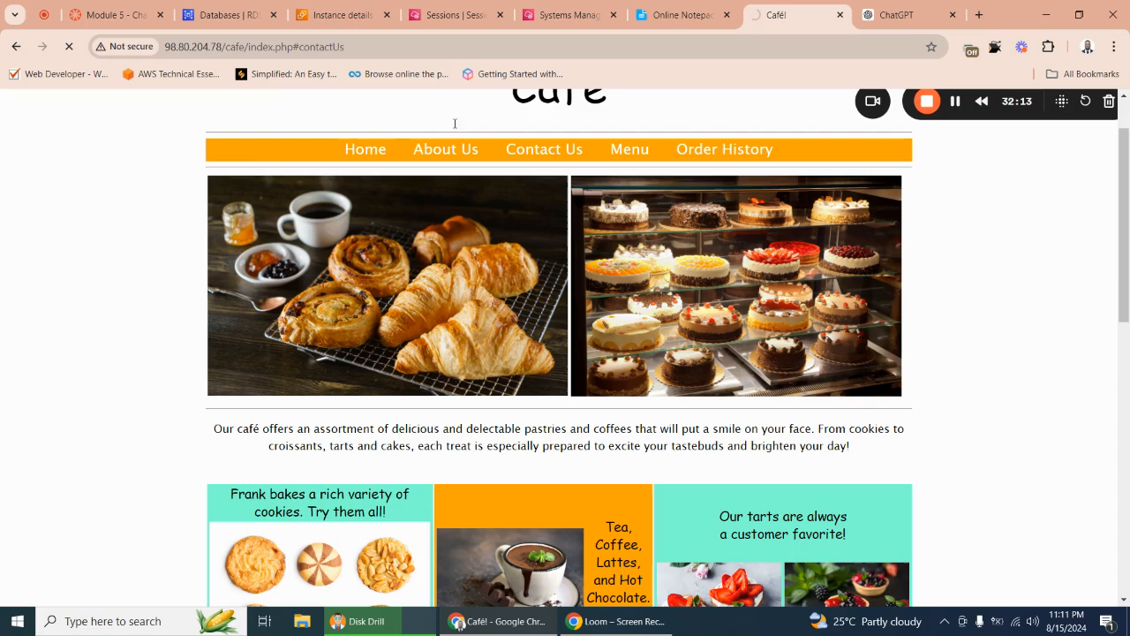
left_click(366, 148)
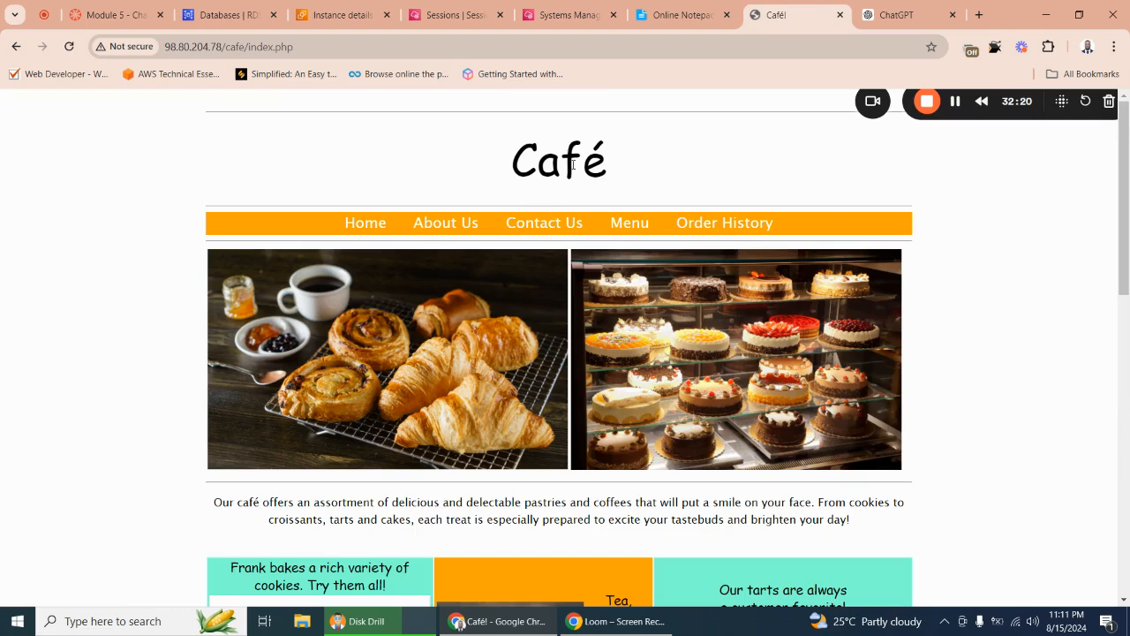
left_click(664, 16)
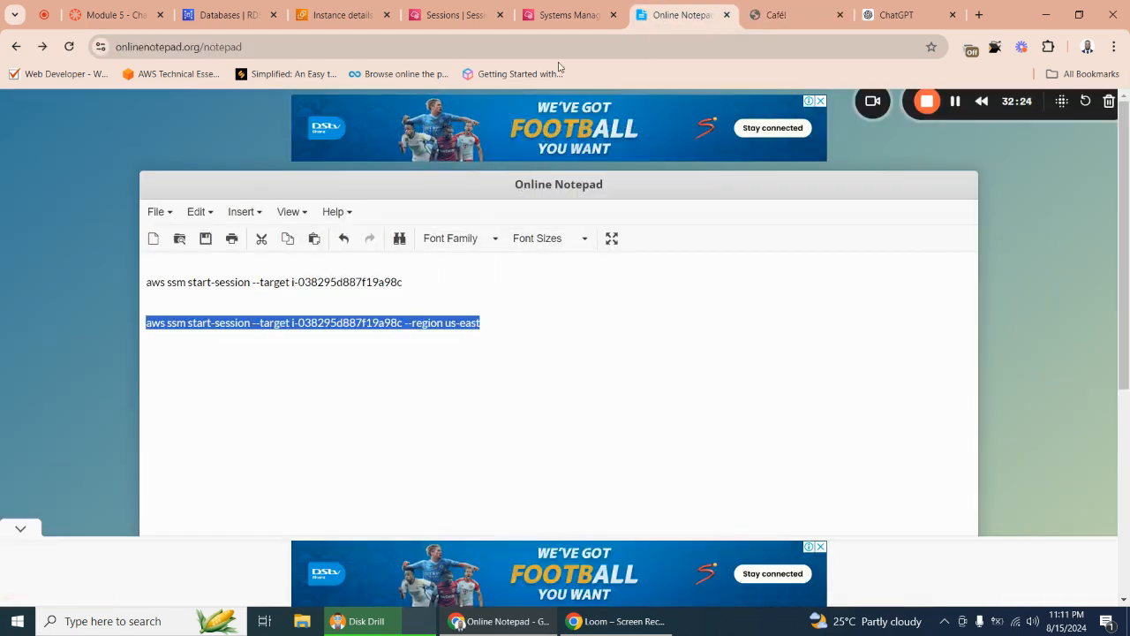
left_click(569, 15)
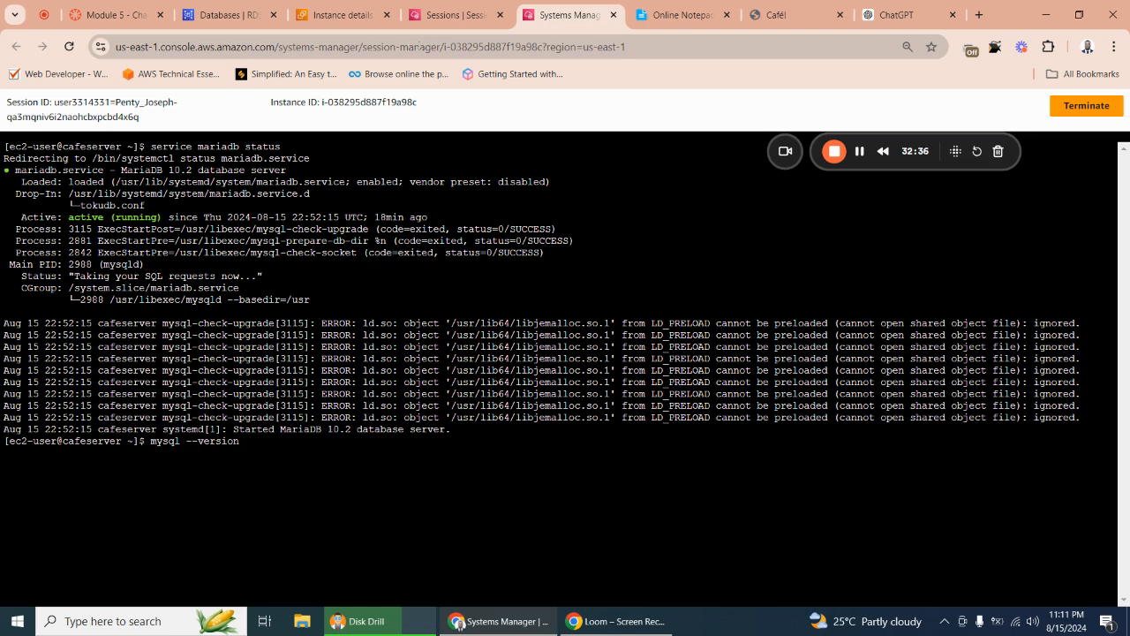
left_click(435, 26)
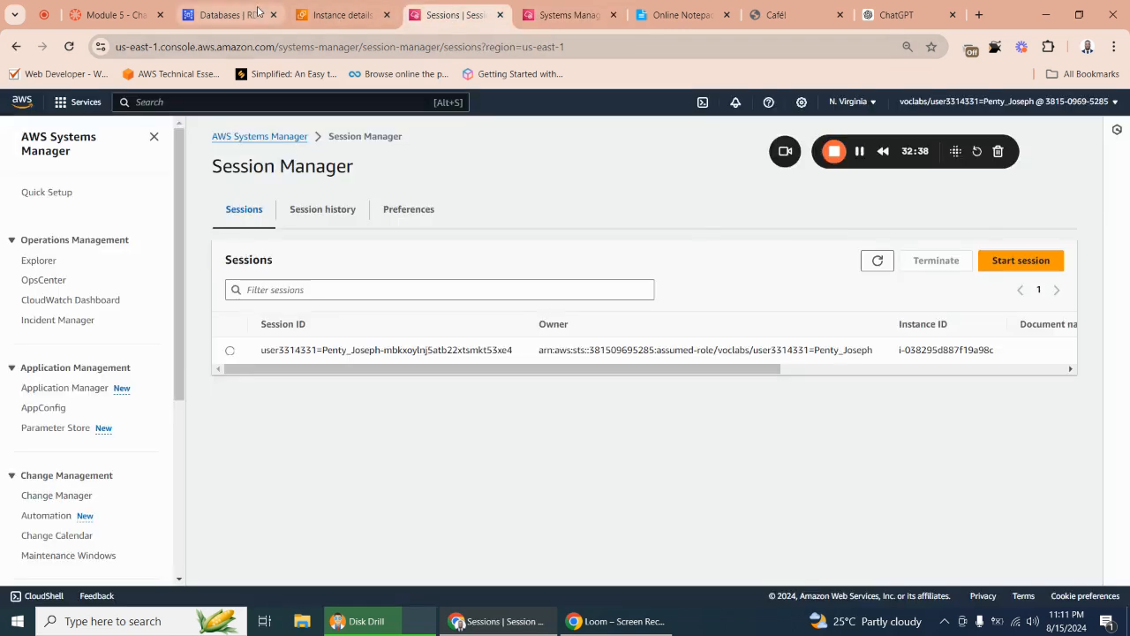
left_click(228, 15)
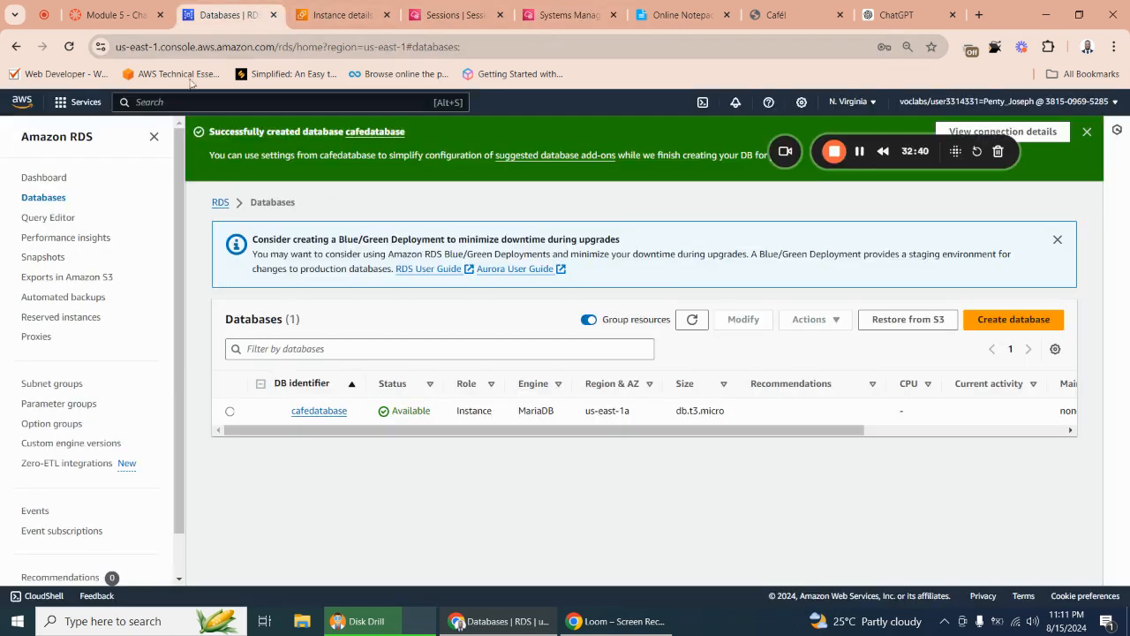
Copy the step 12 command "mysql -u root -p" from the lab instructions and try to run it in the Systems Manager terminal.
left_click(118, 15)
scroll(498, 331, "down", 1)
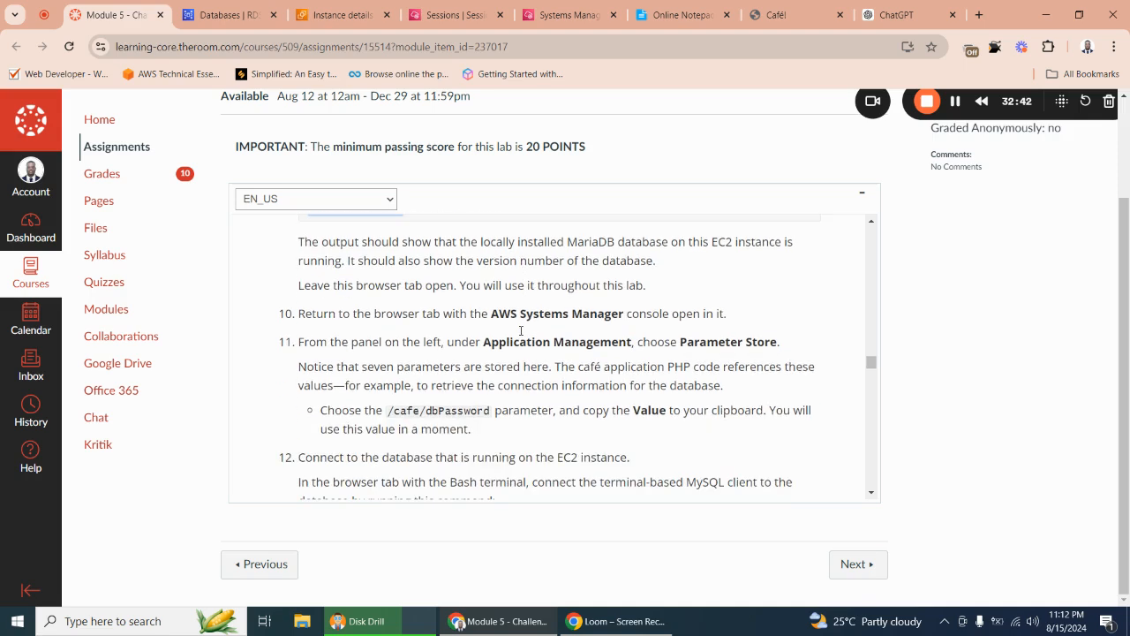
scroll(521, 330, "down", 1)
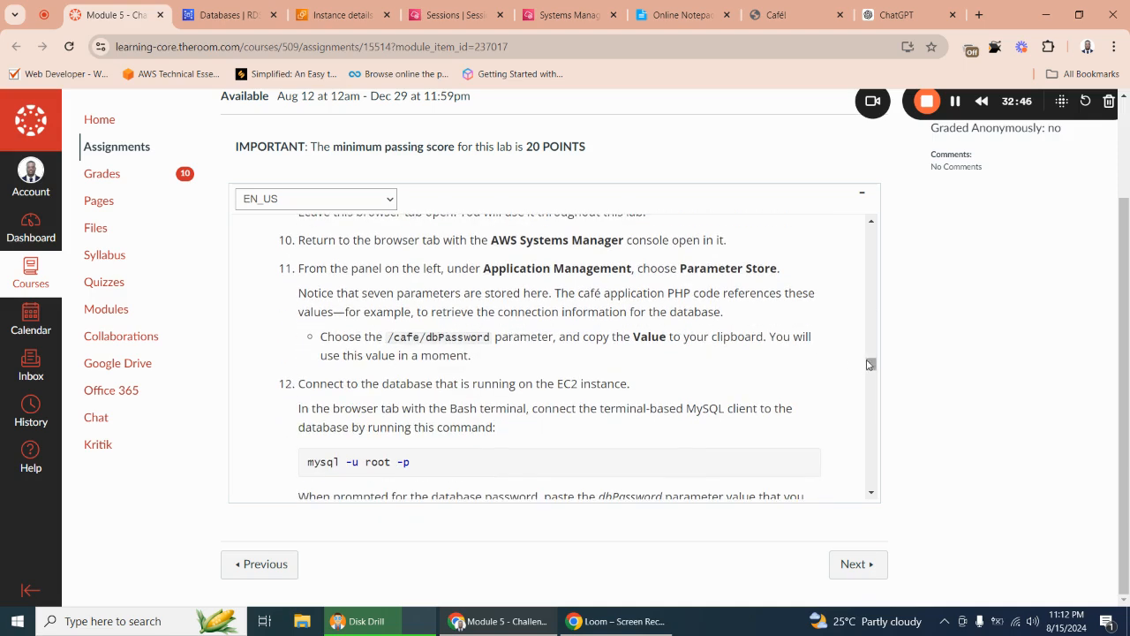
scroll(872, 366, "up", 1)
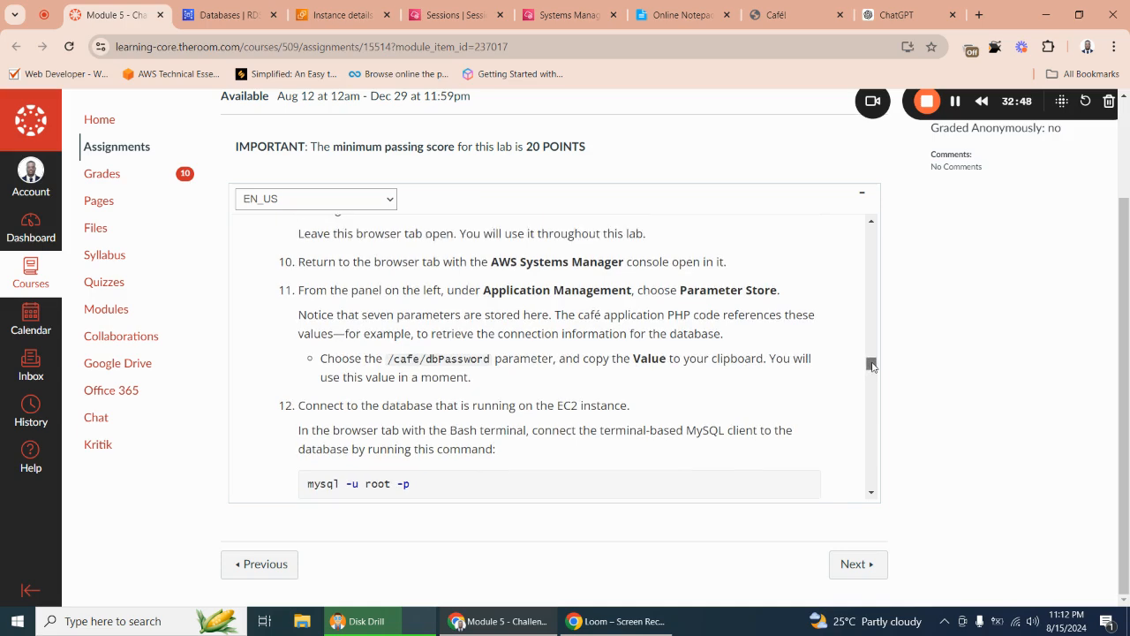
left_click_drag(872, 365, 874, 371)
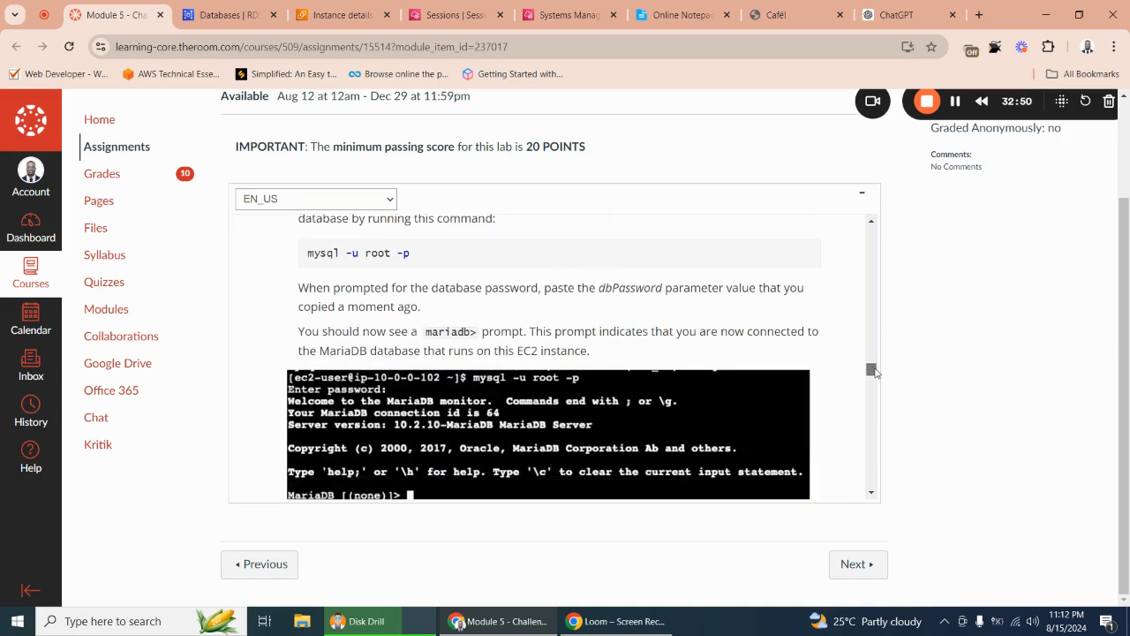
triple_click(416, 256)
right_click(360, 257)
left_click(411, 272)
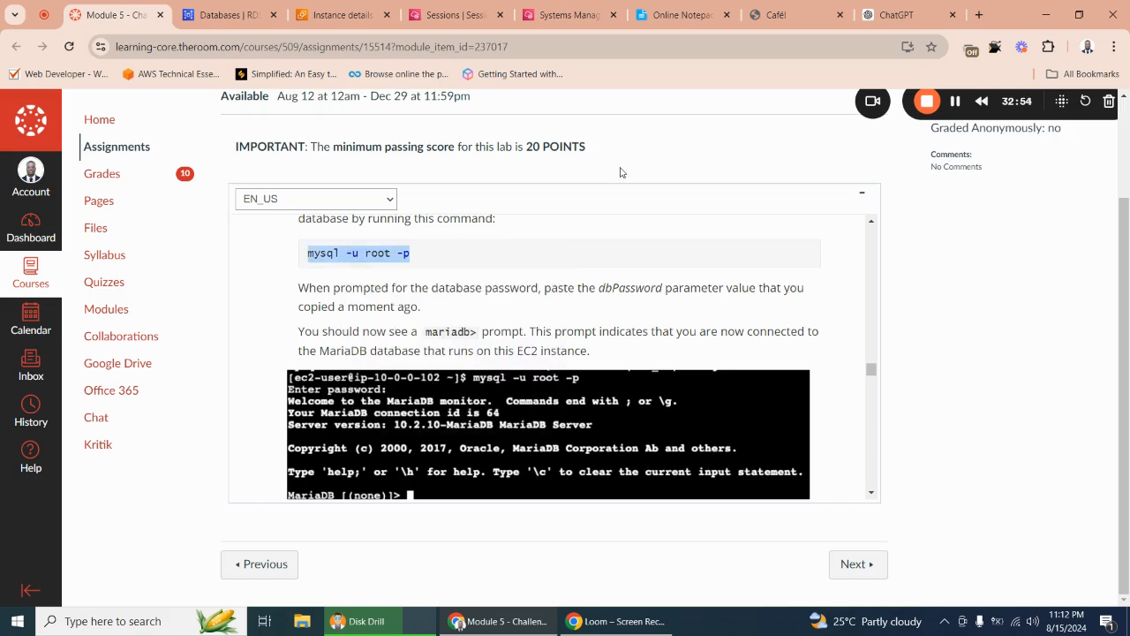
left_click(781, 15)
left_click(682, 15)
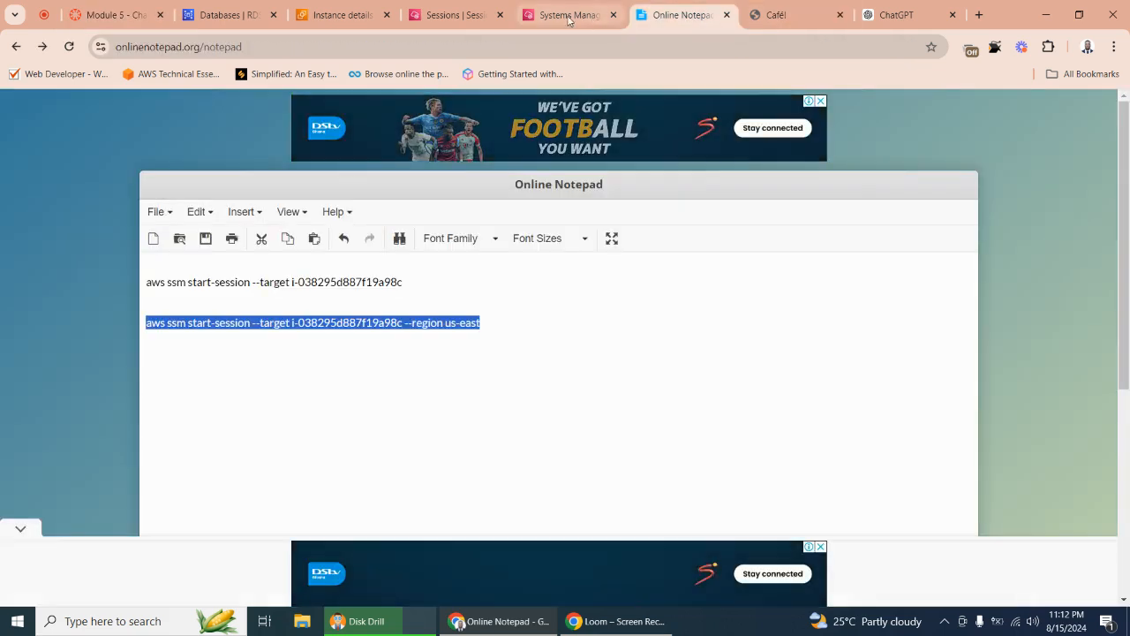
left_click(569, 17)
right_click(244, 448)
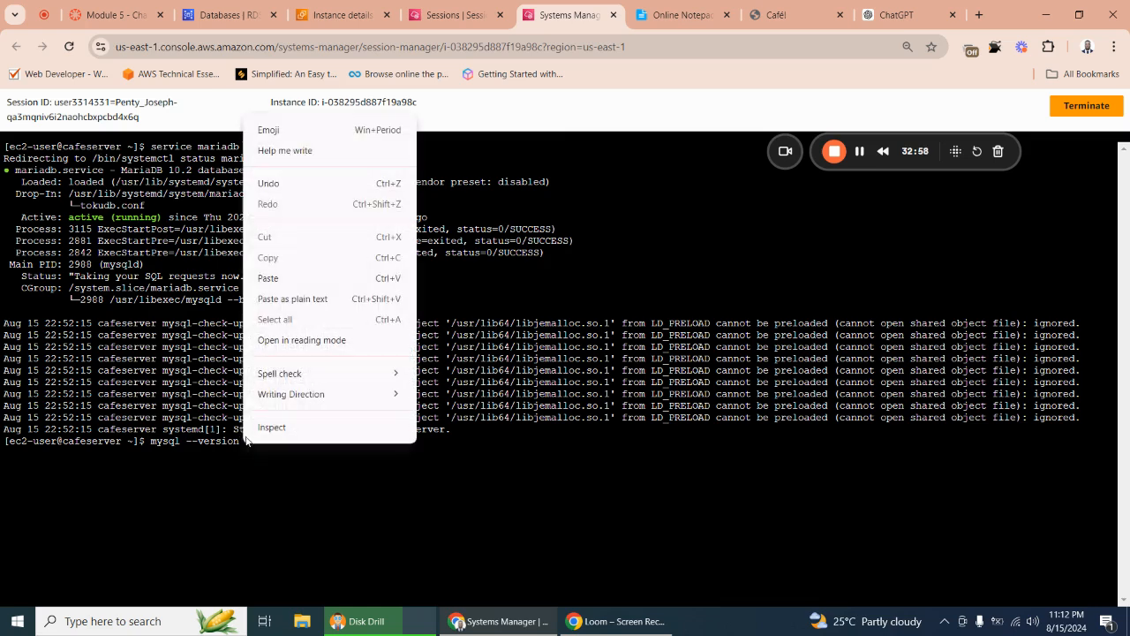
left_click(282, 279)
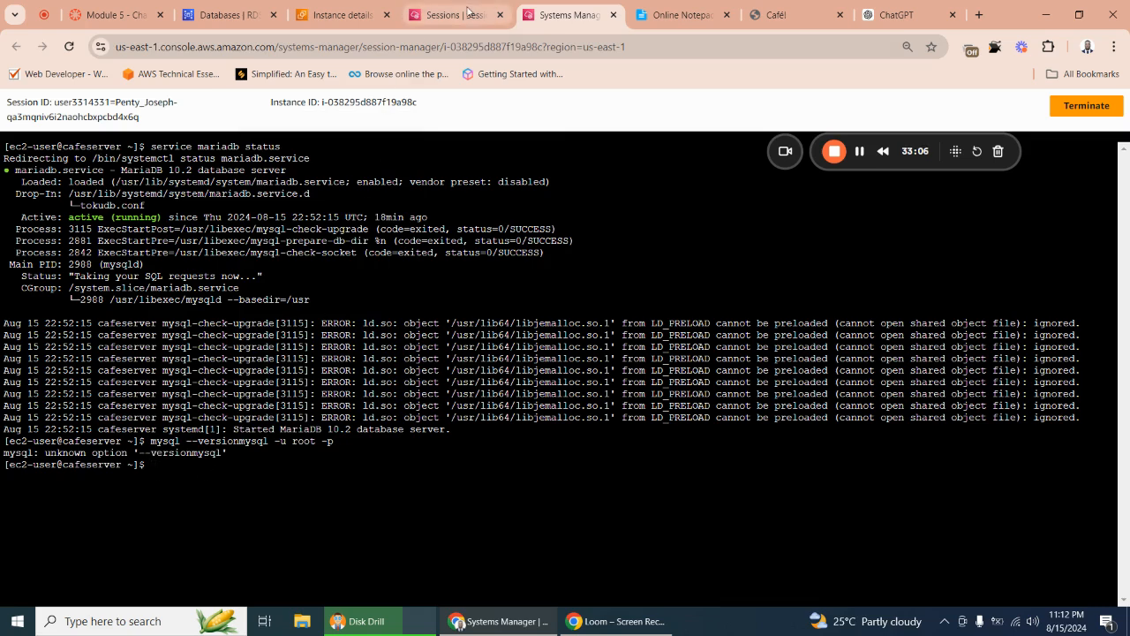
Move the Module 5 lab page next to the Systems Manager terminal page and review lab steps 9 to 12.
left_click(216, 18)
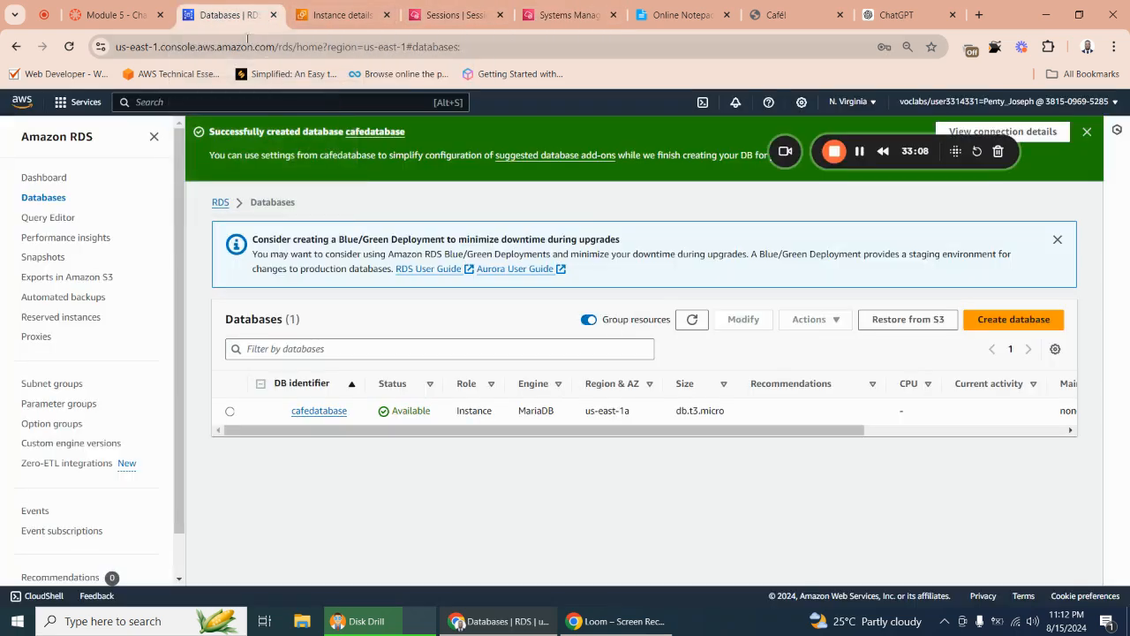
left_click(124, 20)
left_click_drag(126, 19, 493, 31)
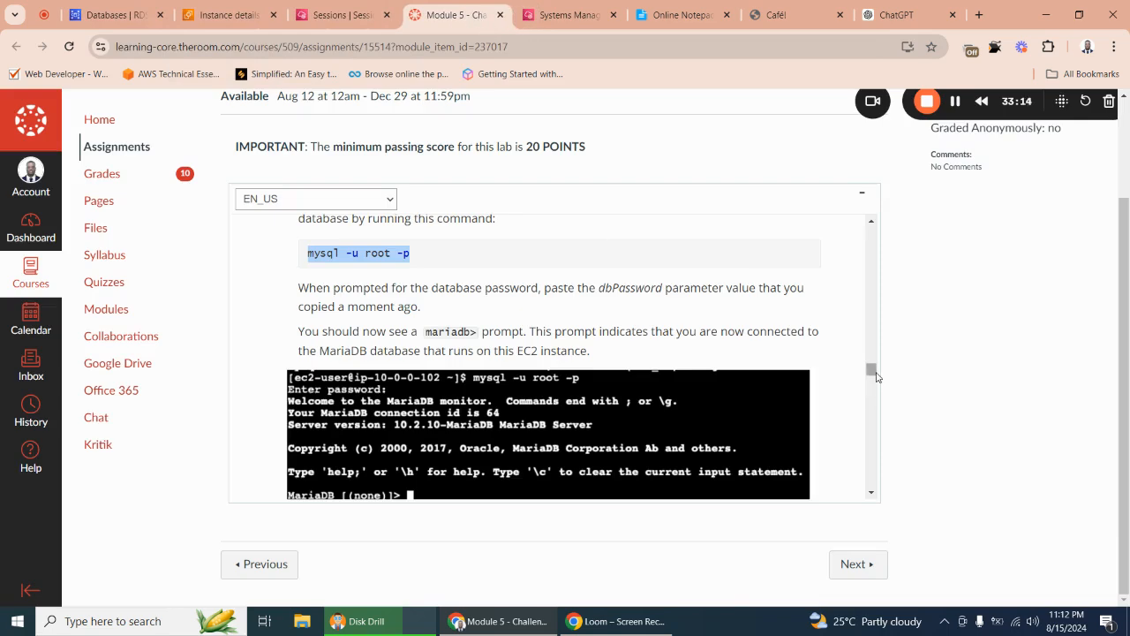
left_click_drag(876, 372, 876, 365)
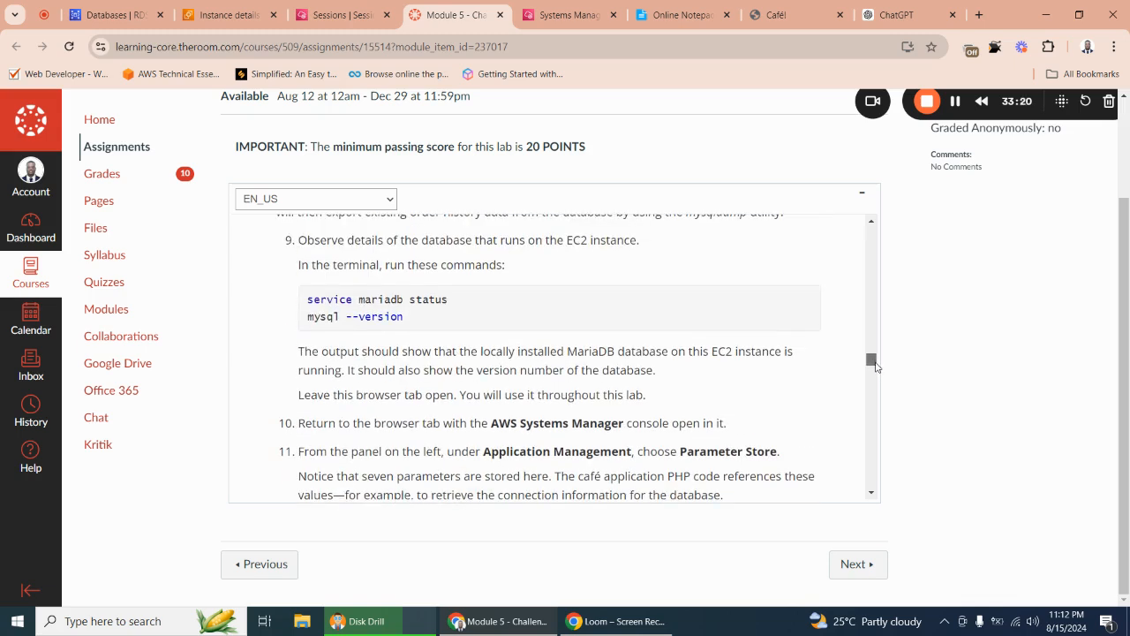
left_click_drag(876, 366, 876, 369)
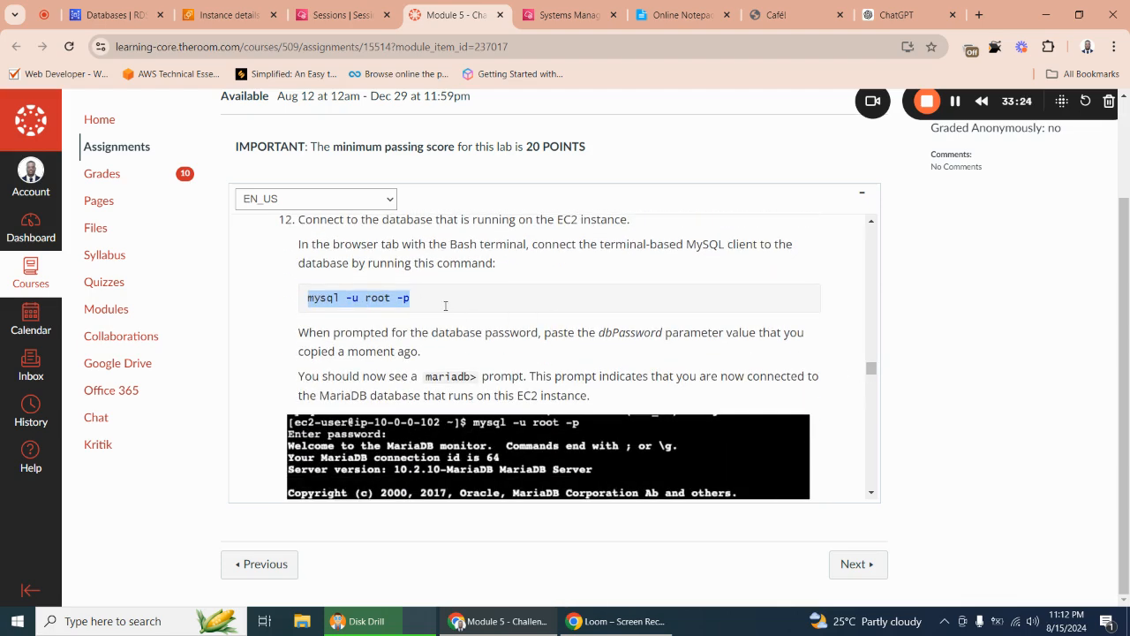
Copy "mysql -u root -p" from lab step 12 again and run it at the Systems Manager terminal prompt.
left_click(412, 302)
triple_click(414, 298)
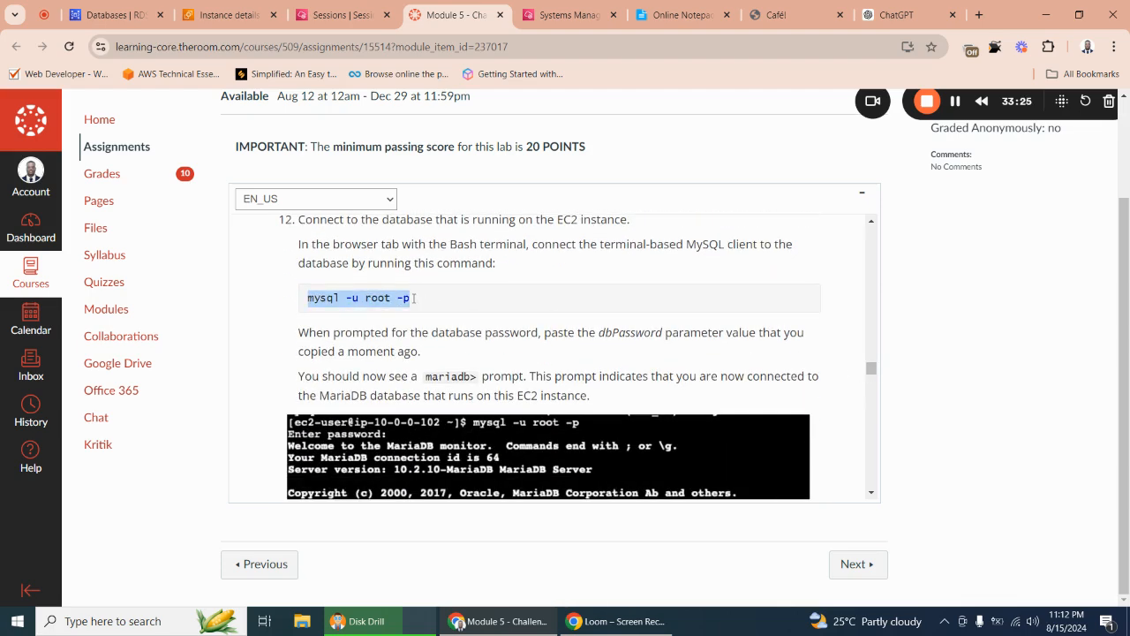
right_click(351, 298)
left_click(417, 314)
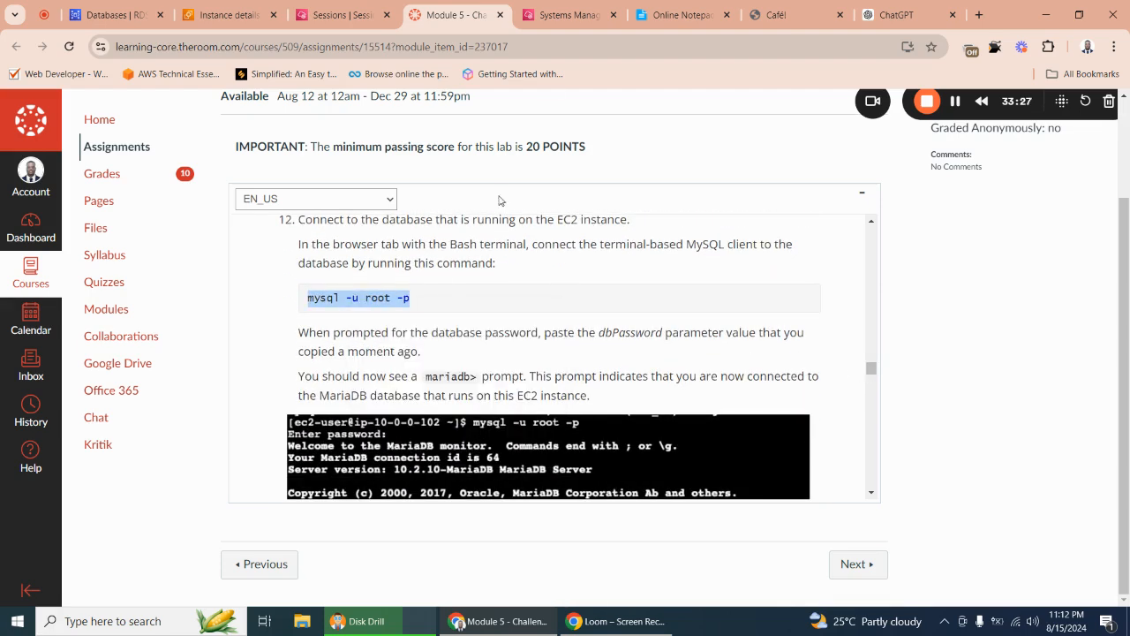
left_click(570, 15)
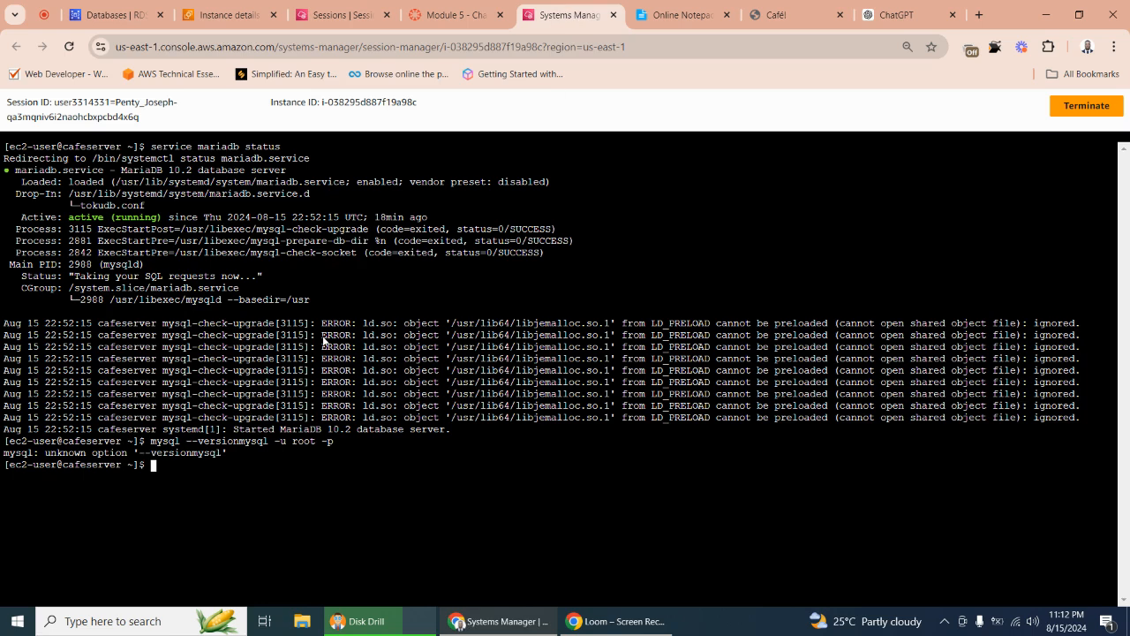
right_click(151, 464)
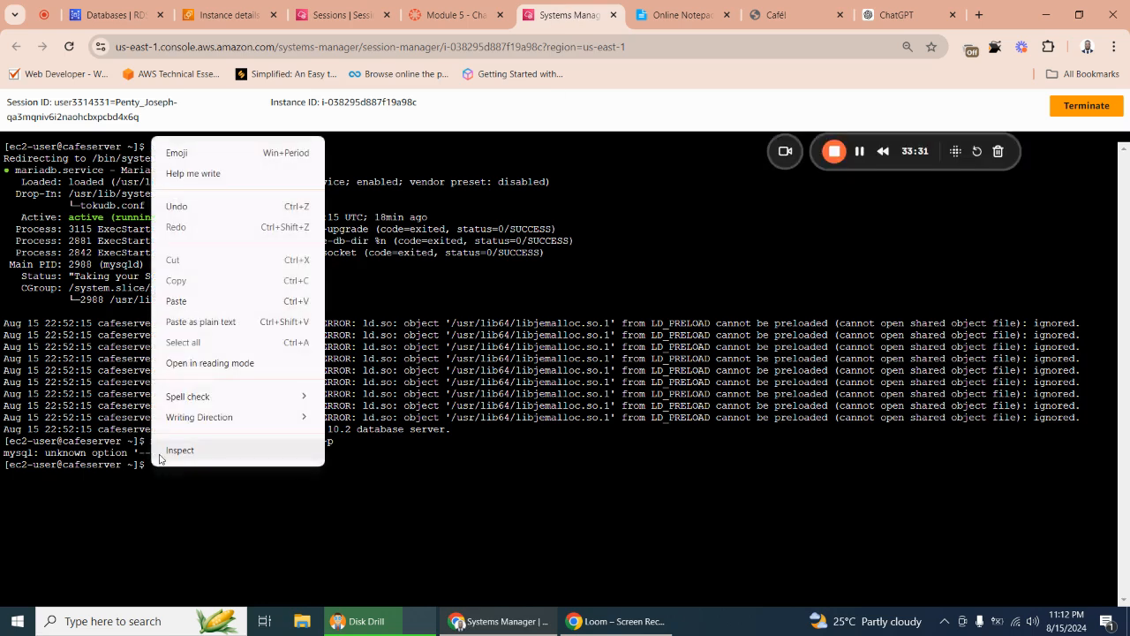
left_click(194, 323)
key("Return")
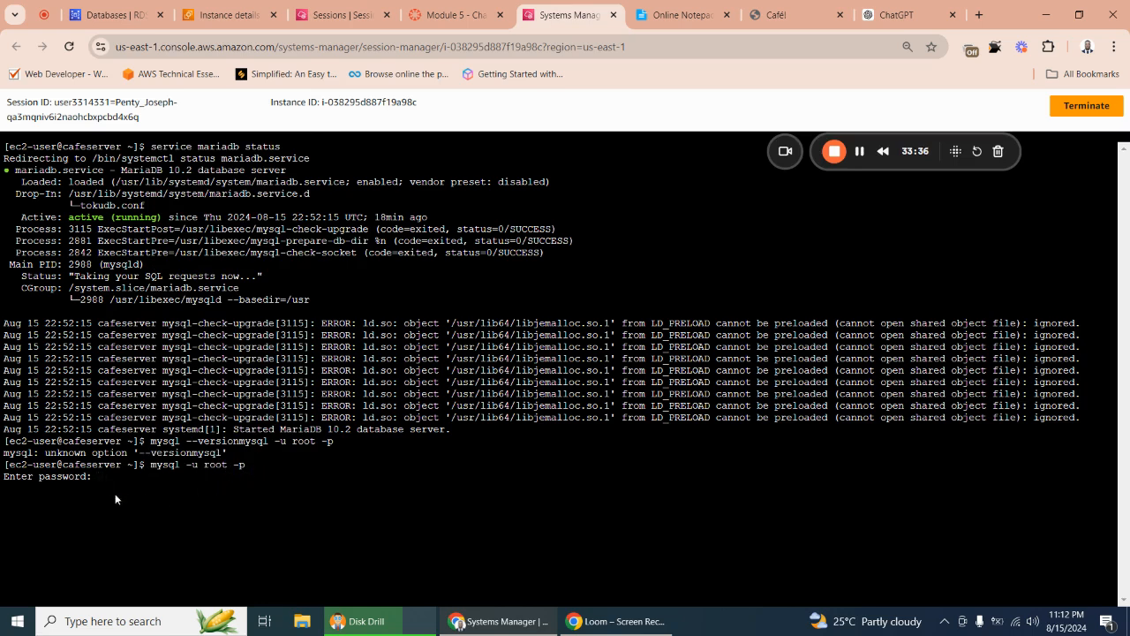
Open the /cafe/dbPassword parameter in the Systems Manager Parameter Store and copy its value.
left_click(454, 14)
left_click(340, 12)
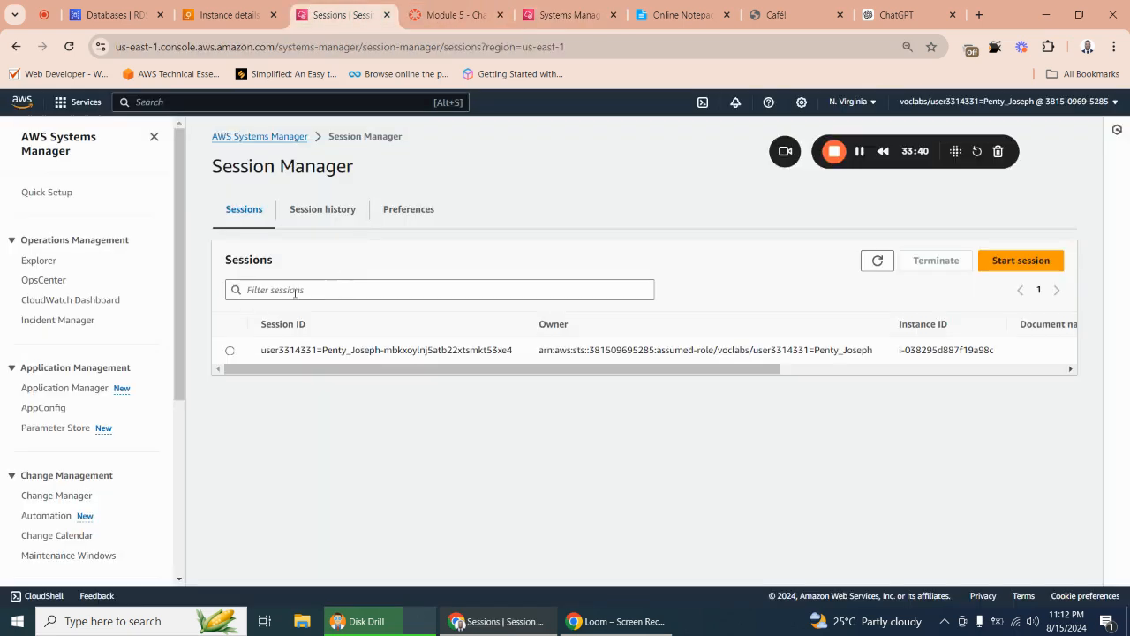
left_click_drag(179, 232, 151, 324)
left_click(59, 267)
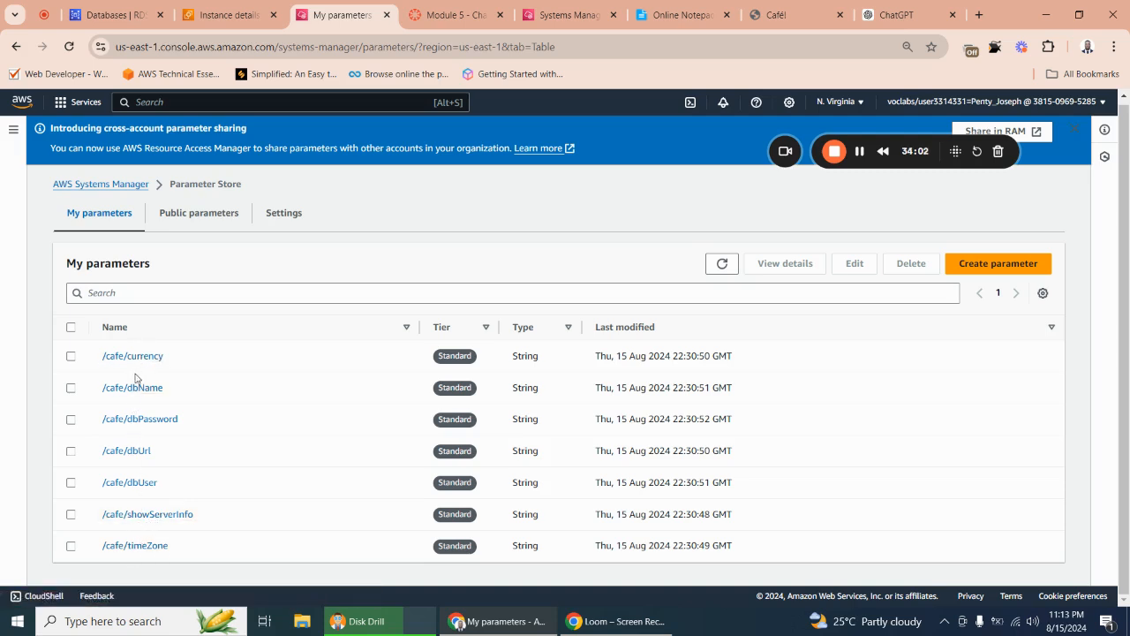
left_click(162, 427)
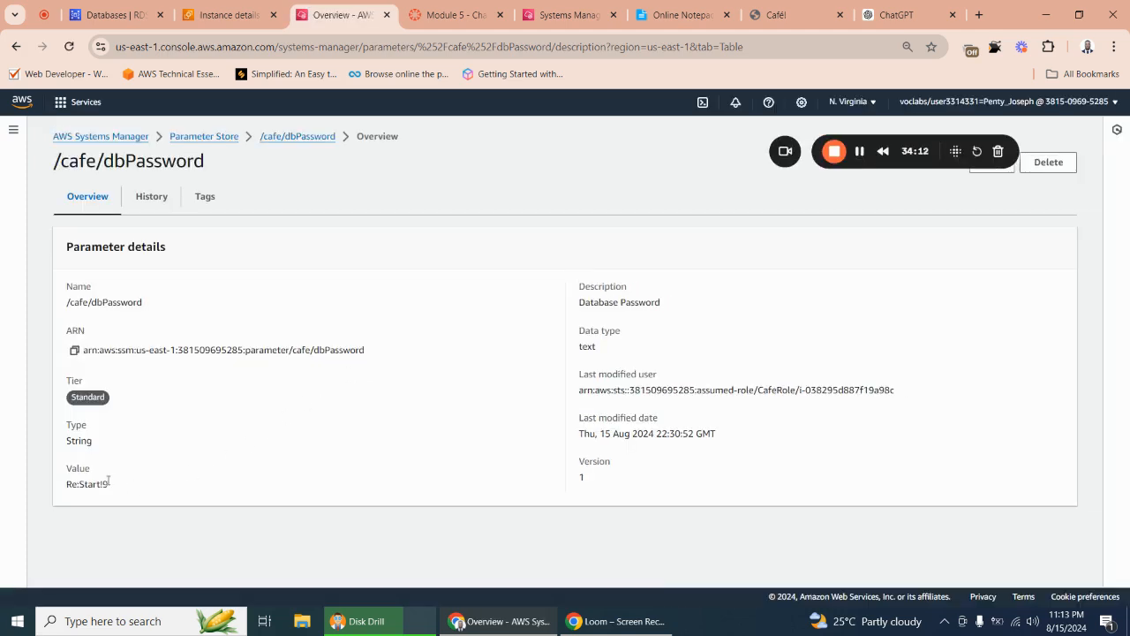
left_click_drag(107, 482, 69, 484)
right_click(74, 482)
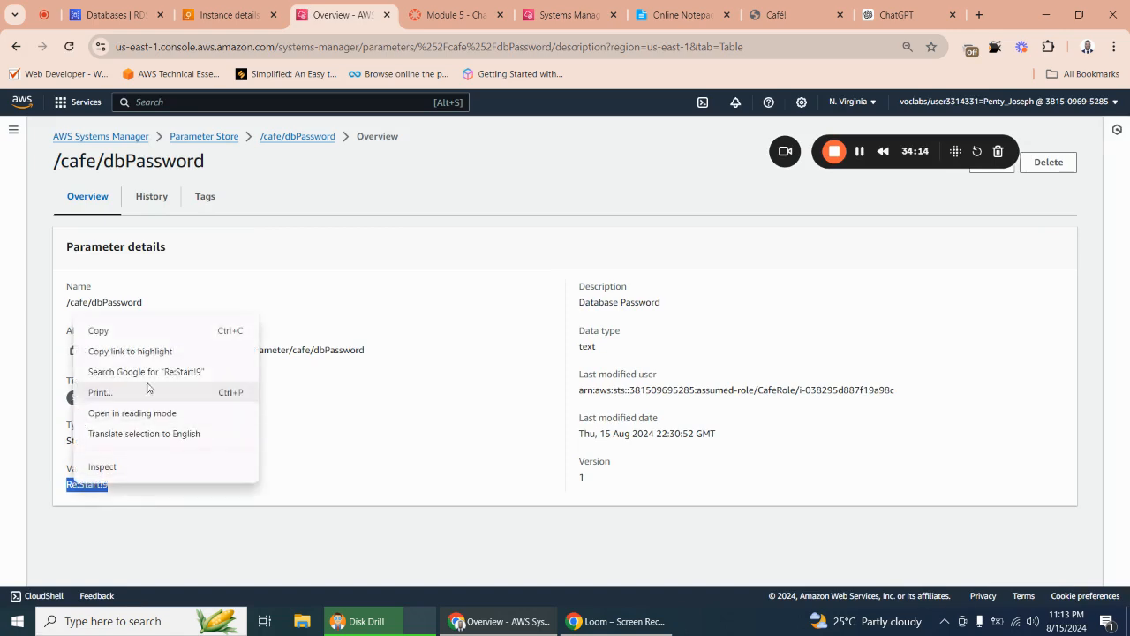
left_click(133, 333)
Paste the database password at the terminal's password prompt and submit it to connect to MariaDB.
left_click(578, 7)
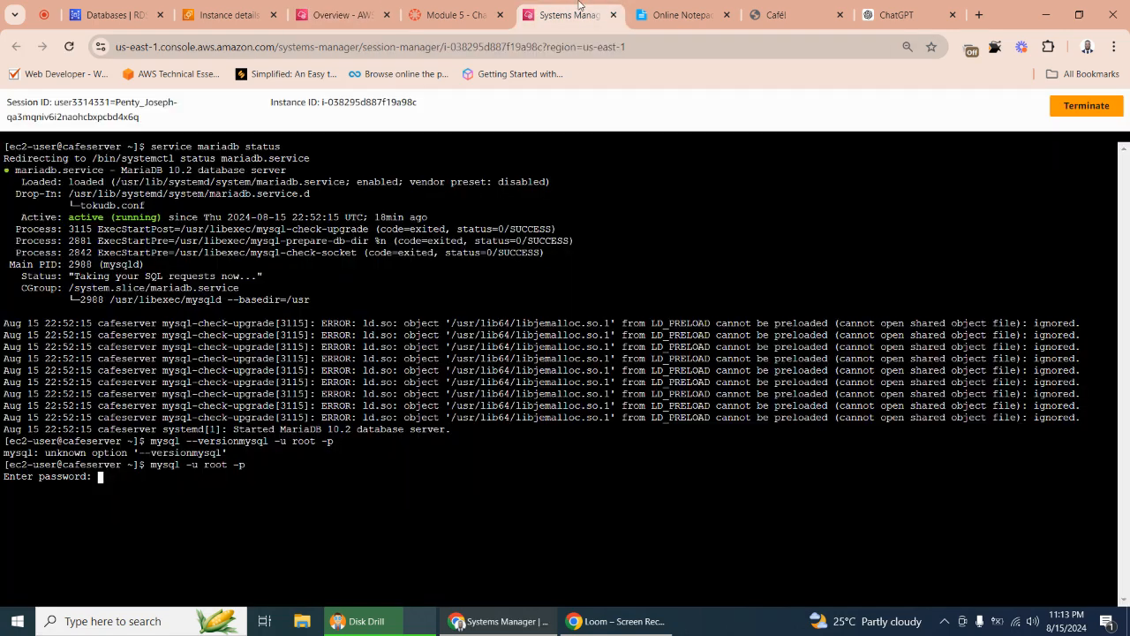
key("ctrl+Tab")
left_click(527, 27)
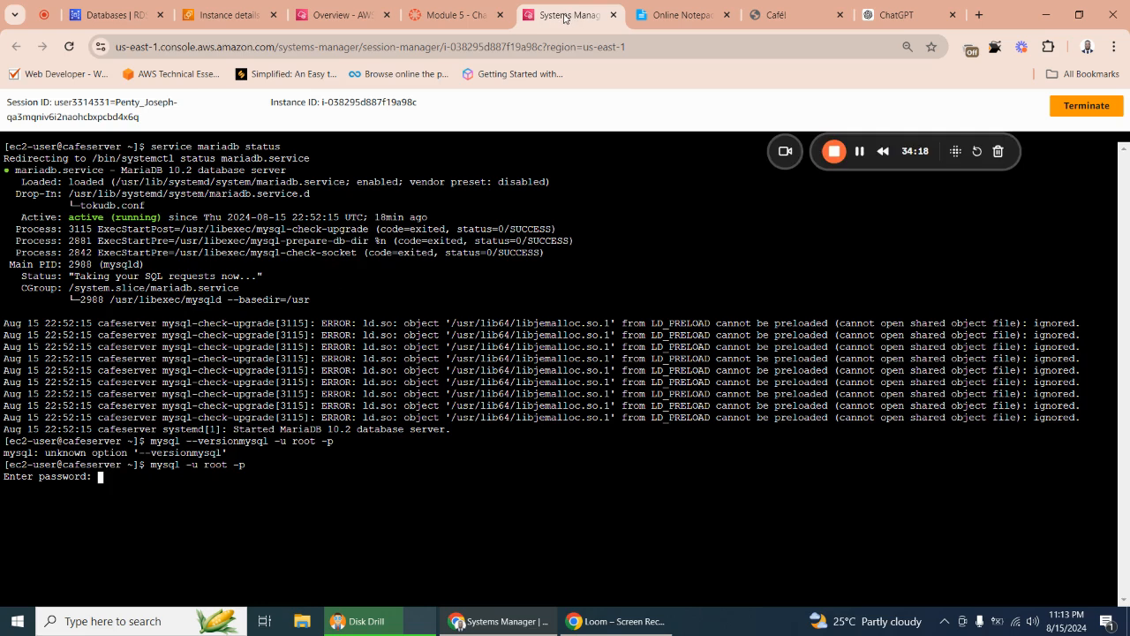
right_click(100, 475)
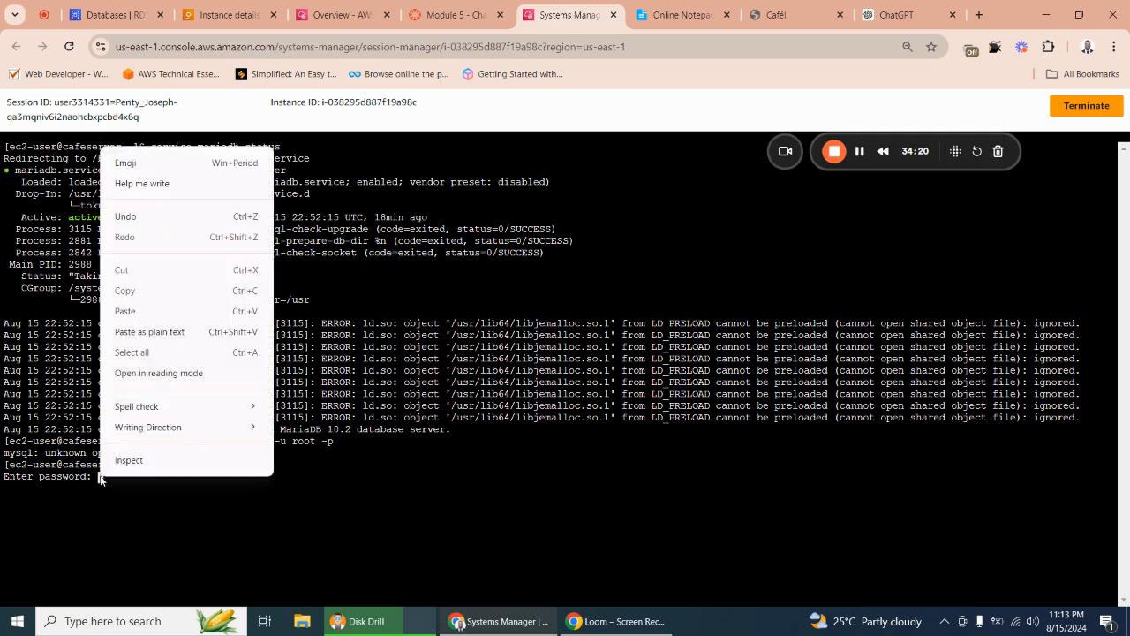
left_click(134, 314)
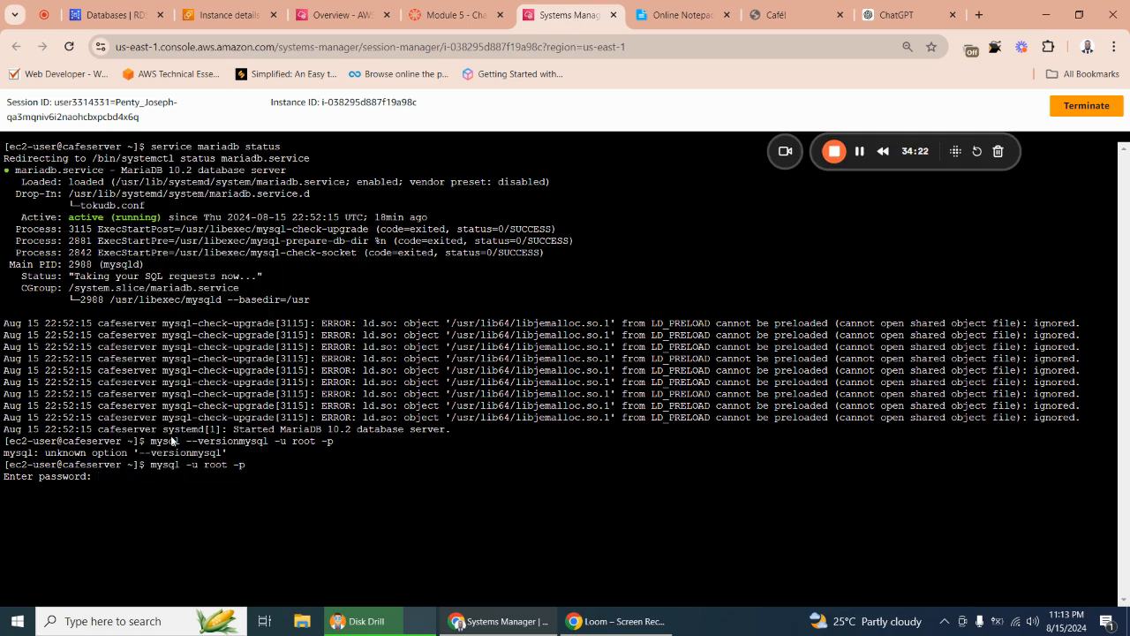
key("Return")
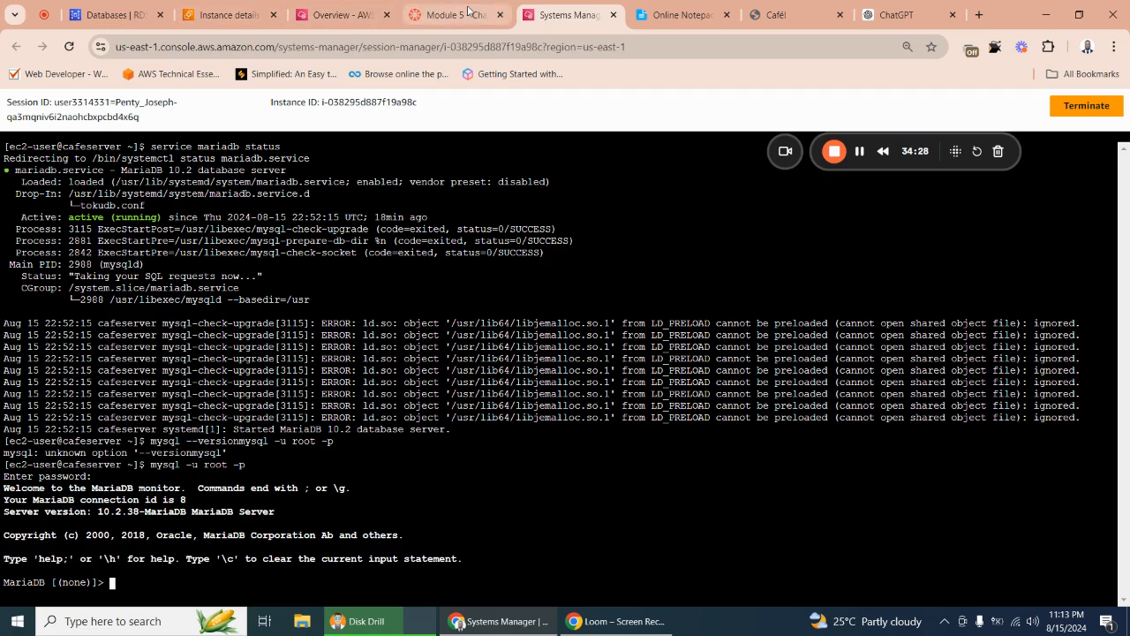
Copy the step 13 commands "show databases;", "use cafe_db;", "show tables;" and "select * from `order`;" from the lab and run them in MariaDB.
left_click(468, 15)
scroll(507, 353, "down", 3)
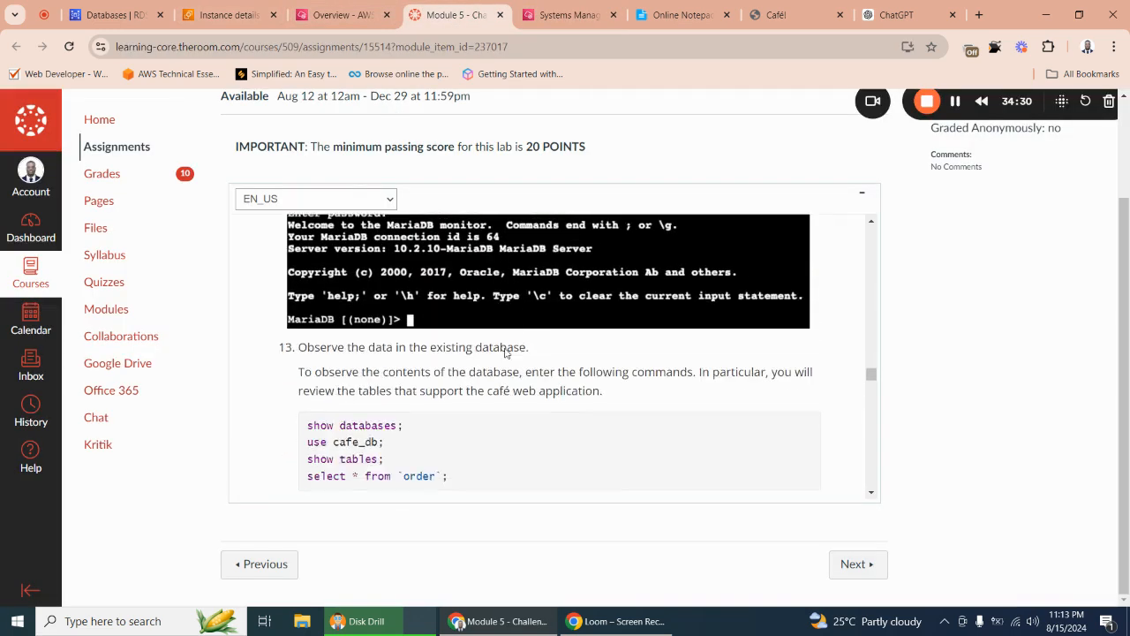
scroll(507, 352, "down", 1)
left_click_drag(307, 354, 454, 402)
right_click(347, 387)
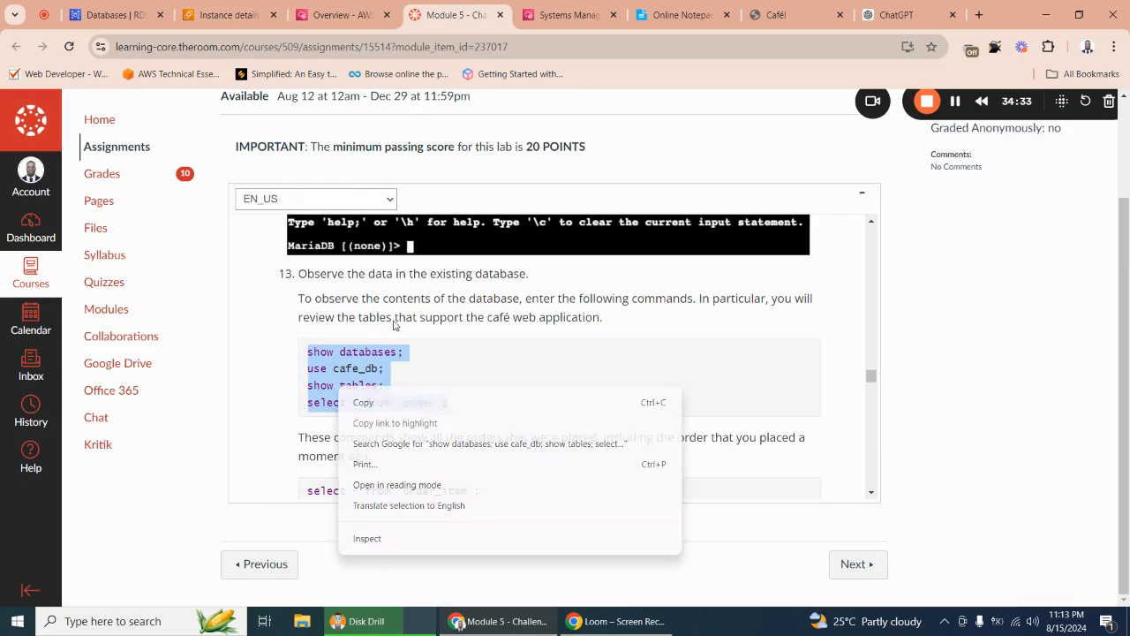
left_click(397, 406)
left_click(587, 8)
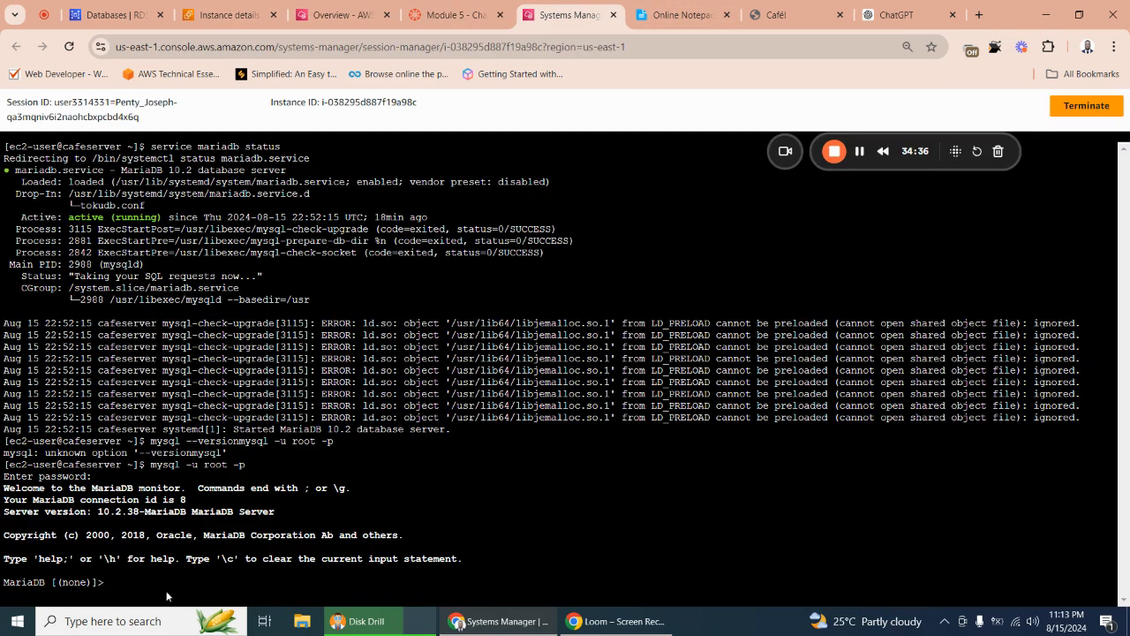
right_click(111, 582)
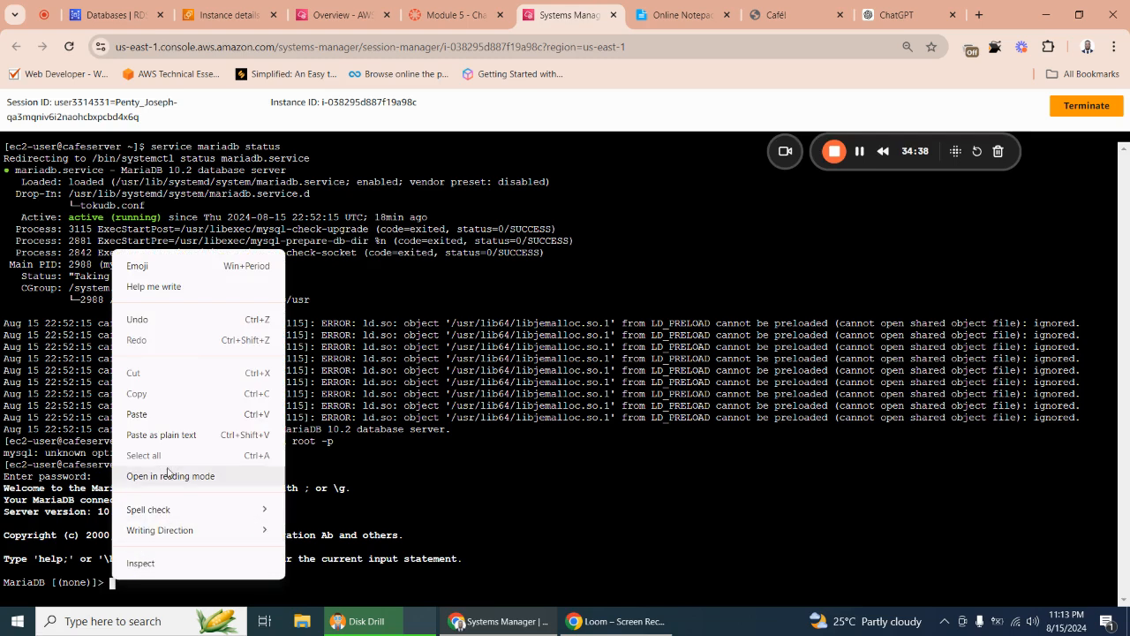
left_click(173, 413)
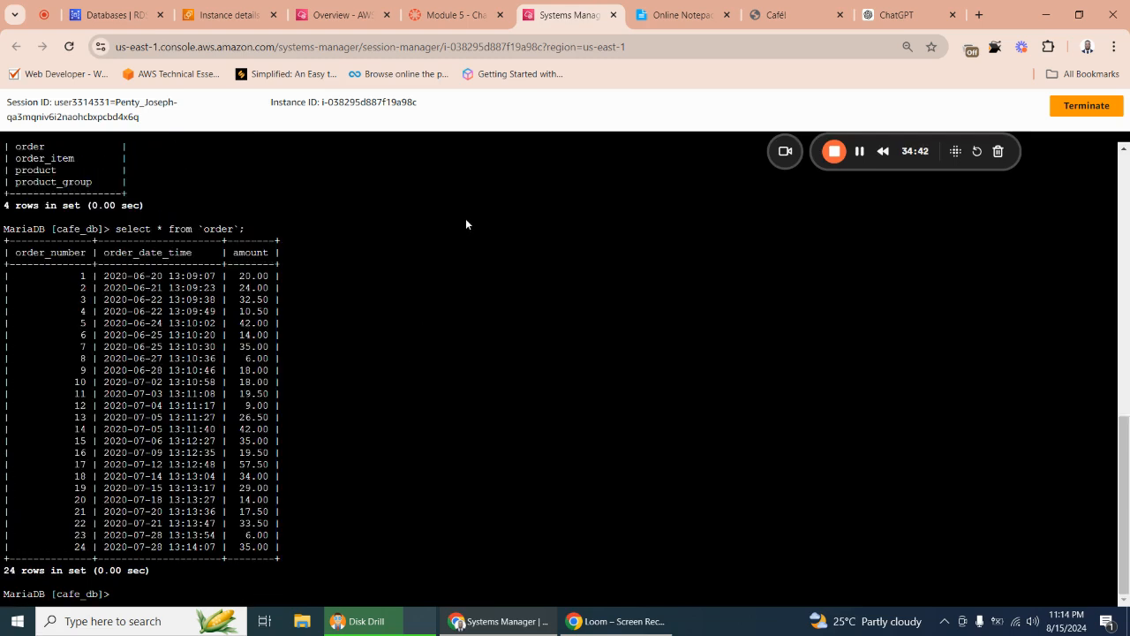
Copy "select * from `order_item`;" from lab step 13 and run it in MariaDB.
left_click(468, 14)
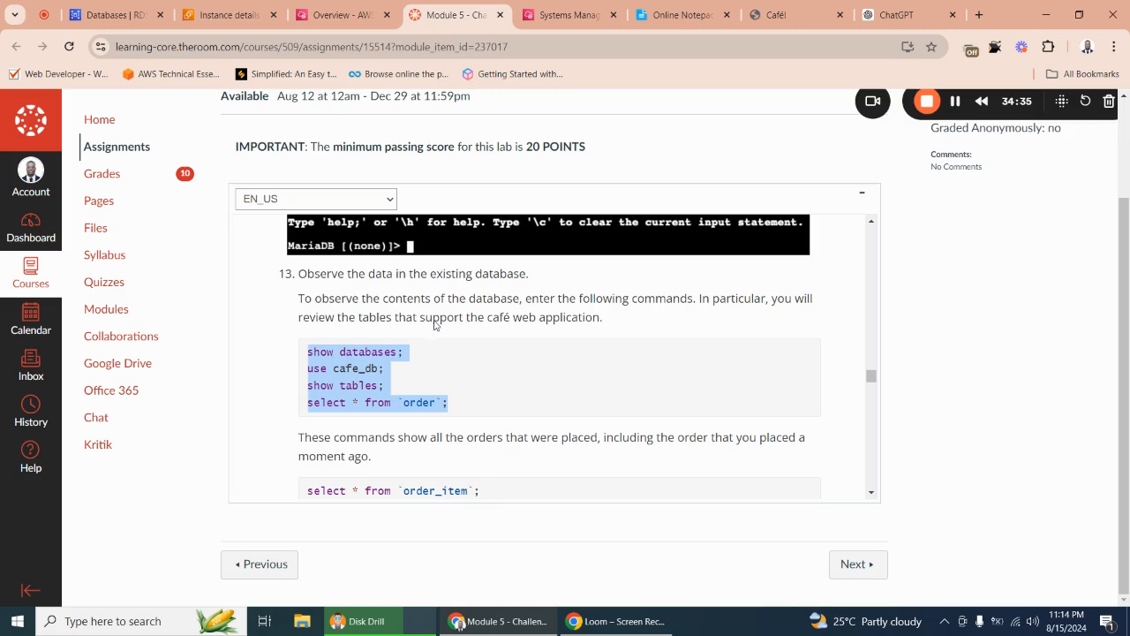
scroll(419, 399, "down", 1)
left_click_drag(316, 412, 498, 416)
right_click(497, 416)
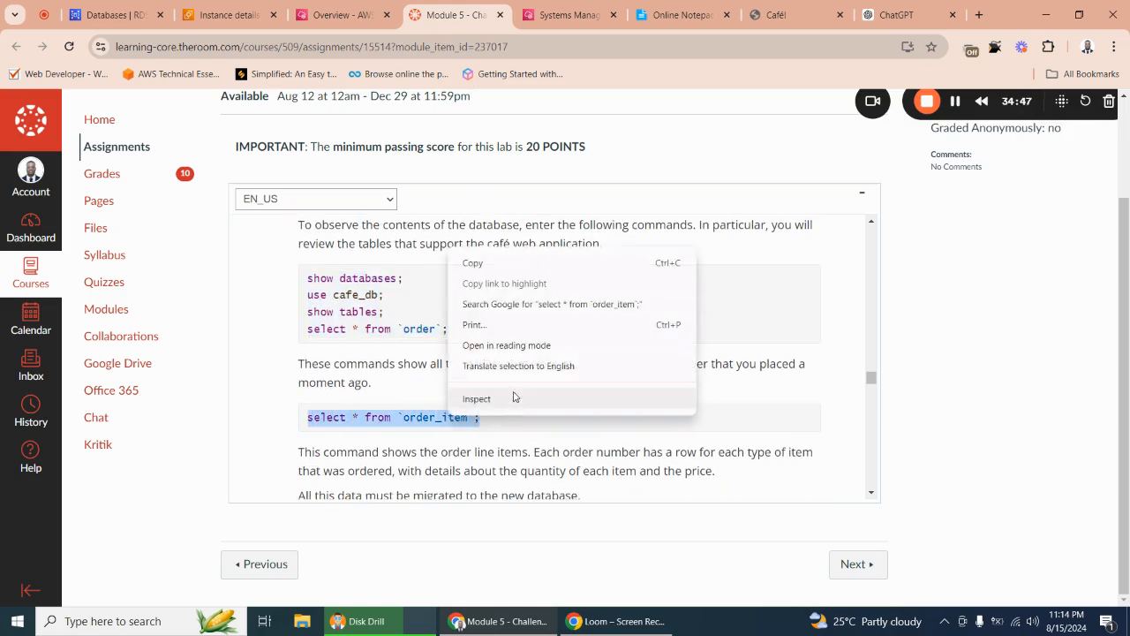
left_click(473, 262)
left_click(565, 14)
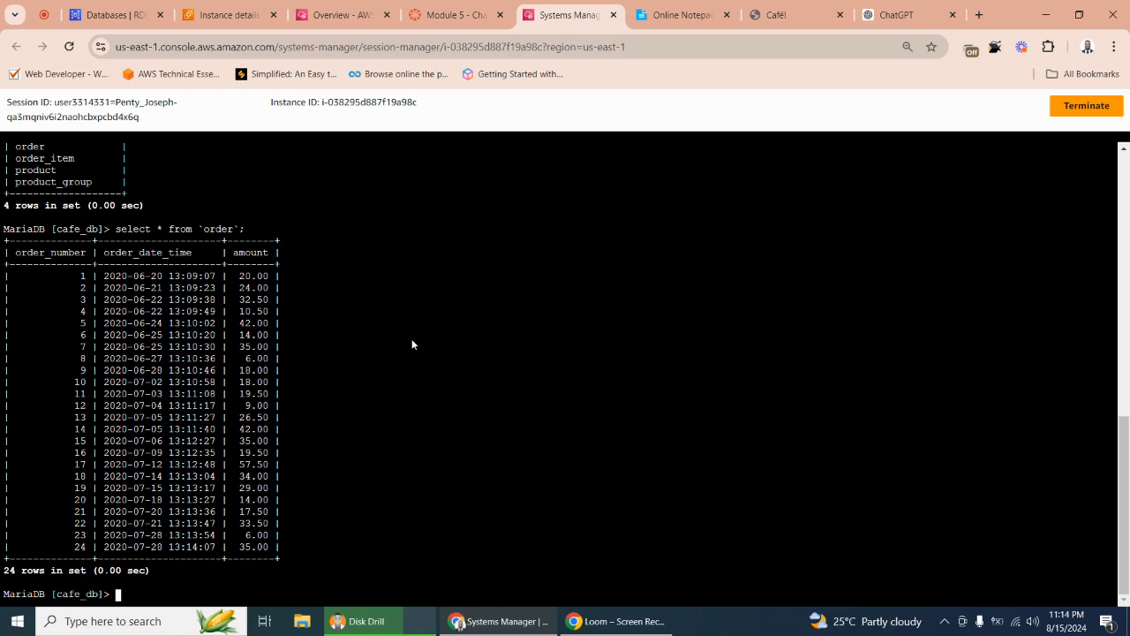
right_click(120, 594)
left_click(142, 427)
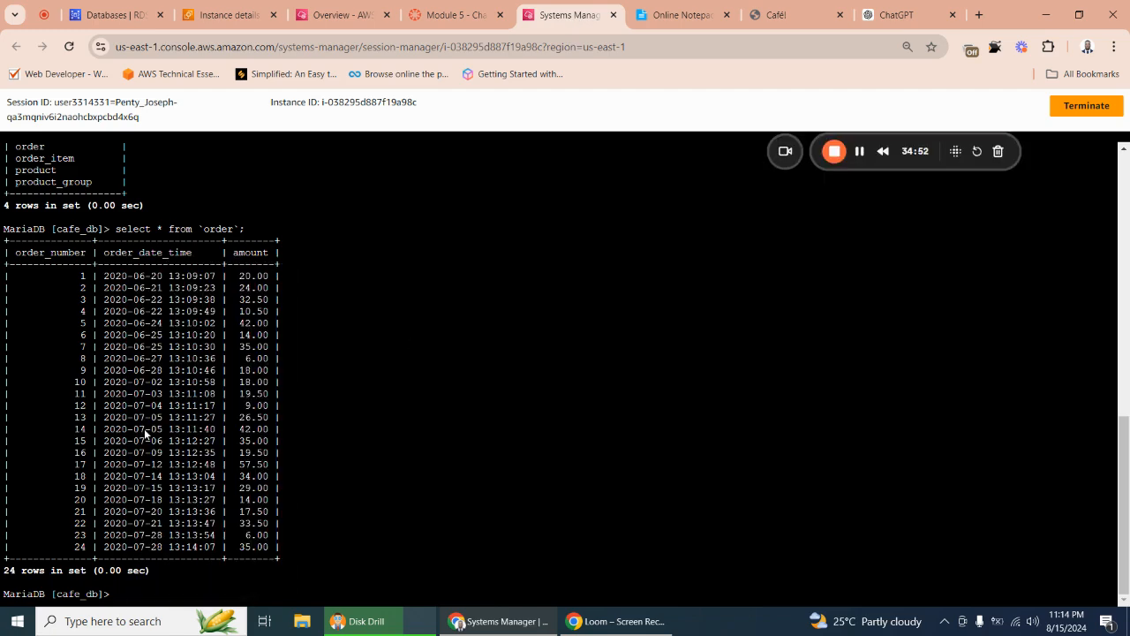
key("Return")
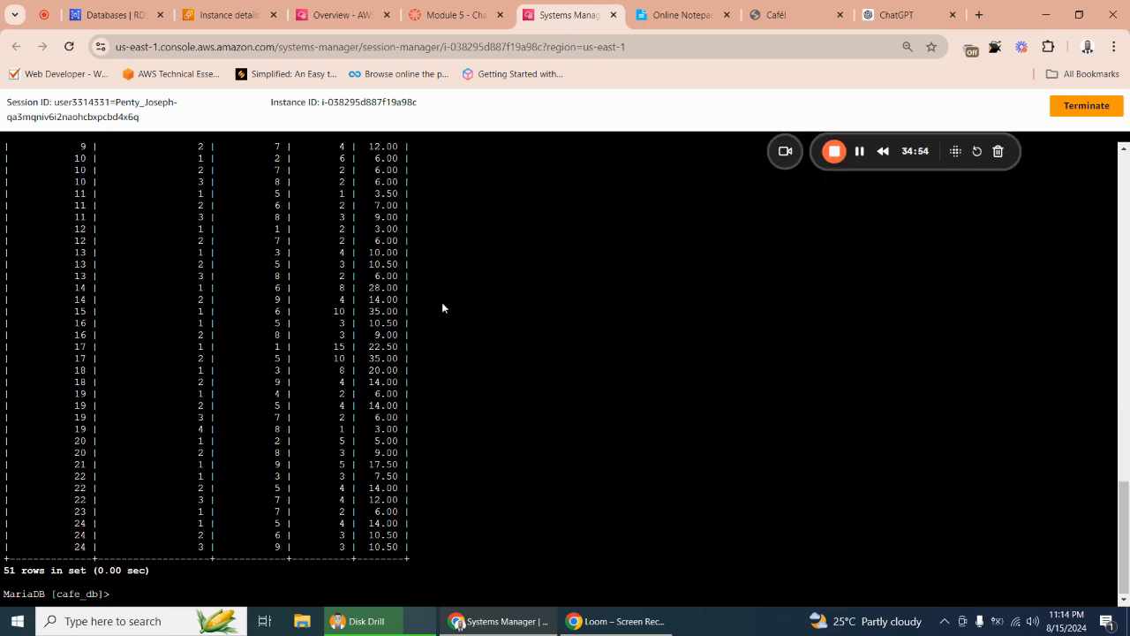
Copy "exit;" from lab step 14, run it to leave the MariaDB client, and clear the terminal.
left_click(665, 25)
left_click(570, 15)
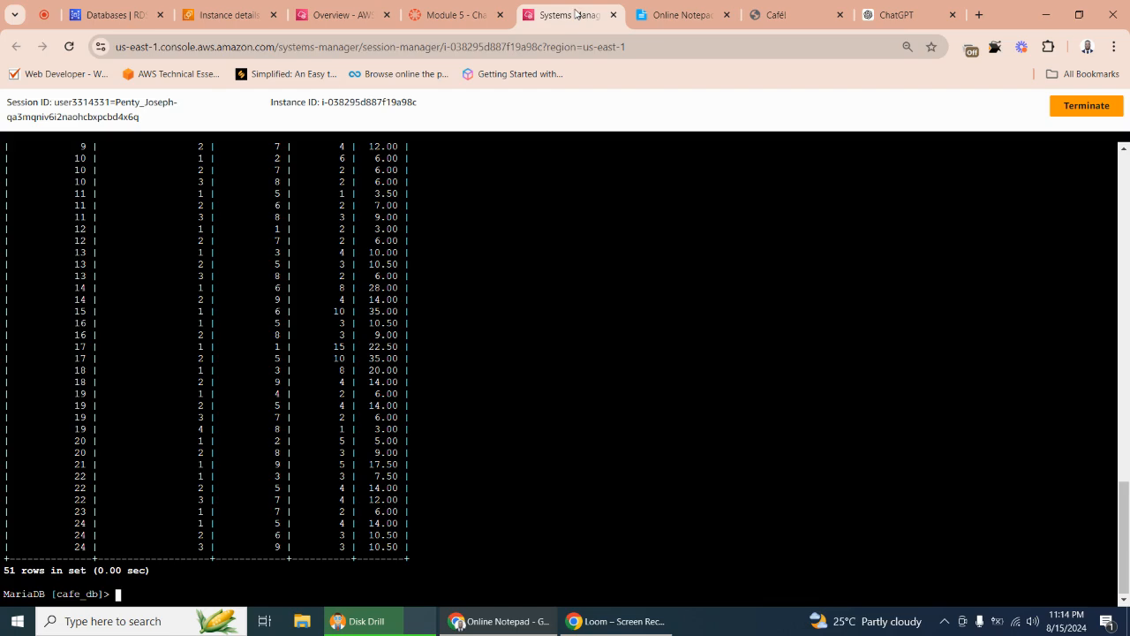
left_click(465, 12)
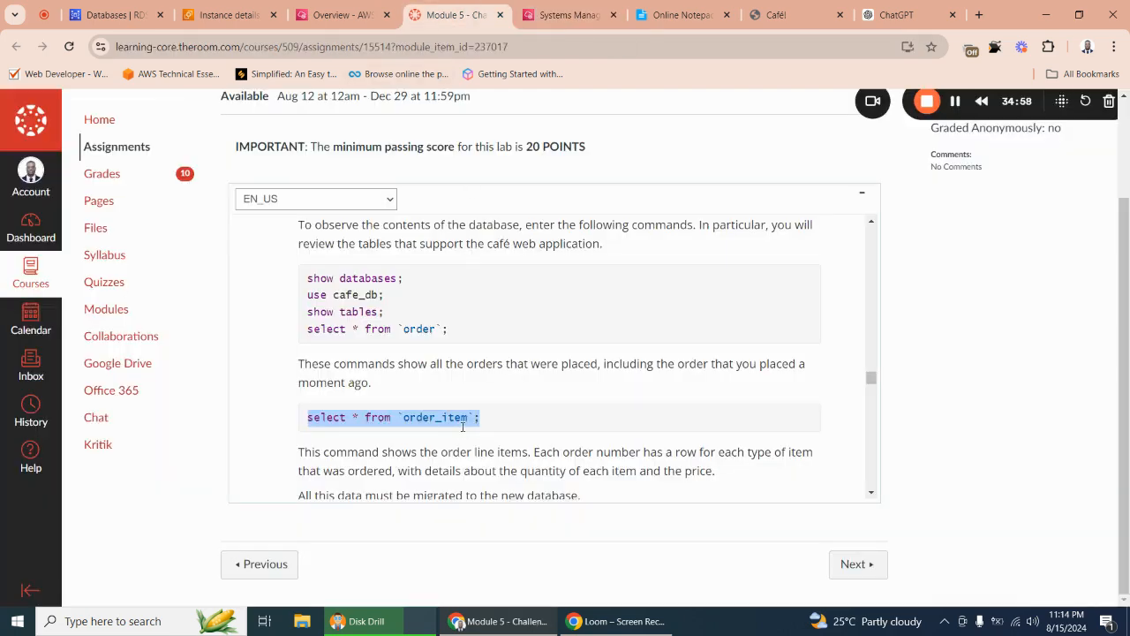
scroll(465, 399, "down", 3)
scroll(466, 399, "up", 2)
scroll(465, 399, "down", 2)
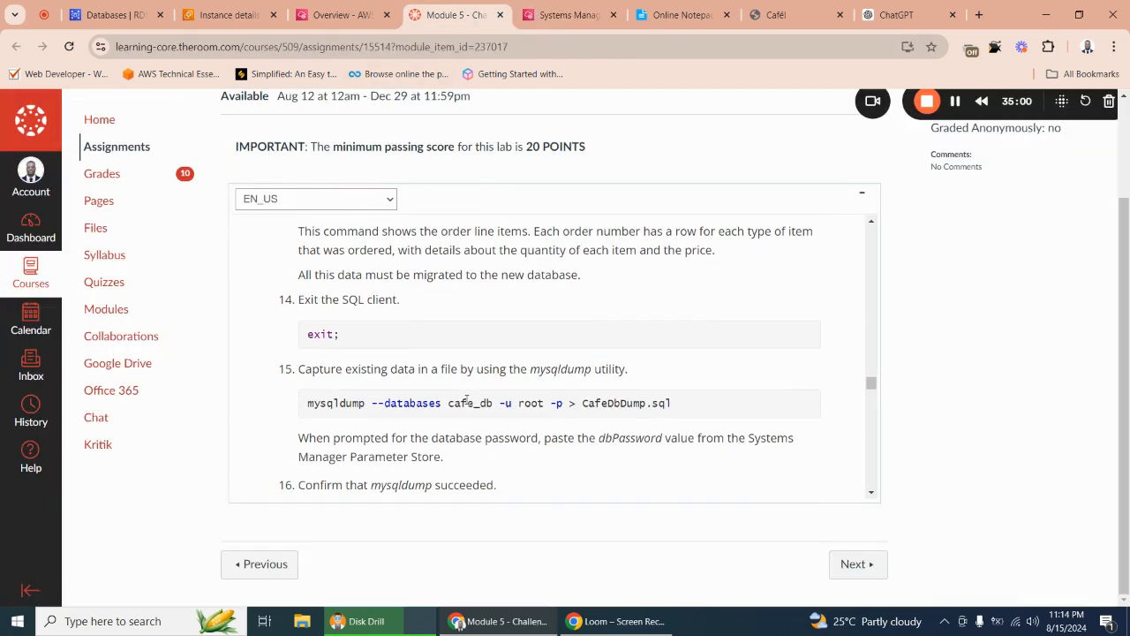
left_click_drag(341, 334, 304, 335)
right_click(324, 335)
left_click(375, 349)
left_click(579, 23)
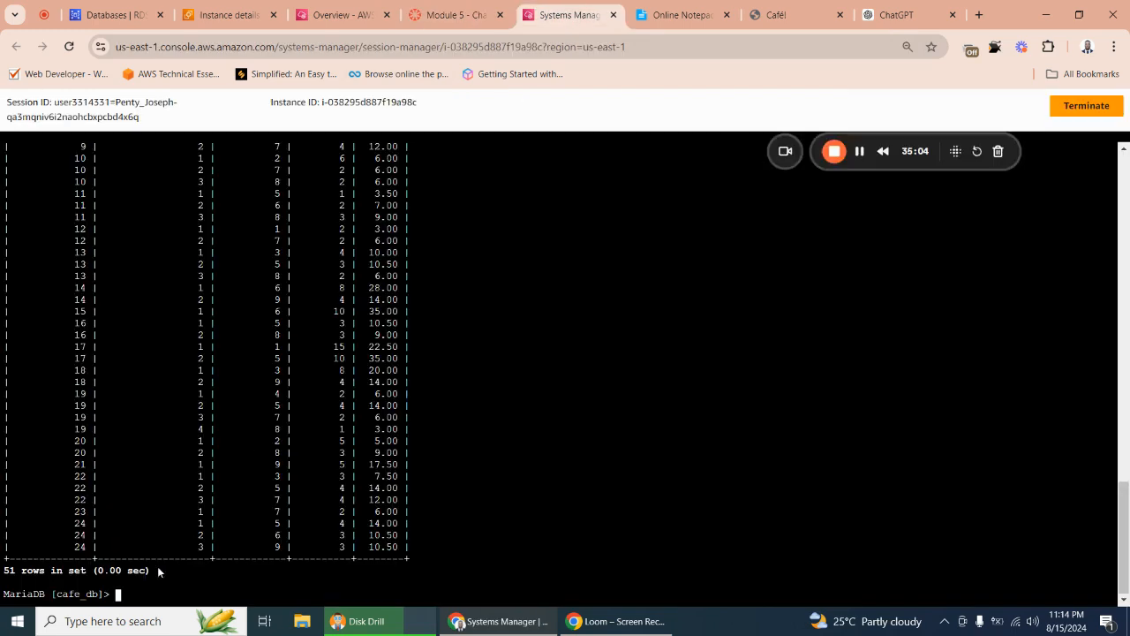
right_click(118, 600)
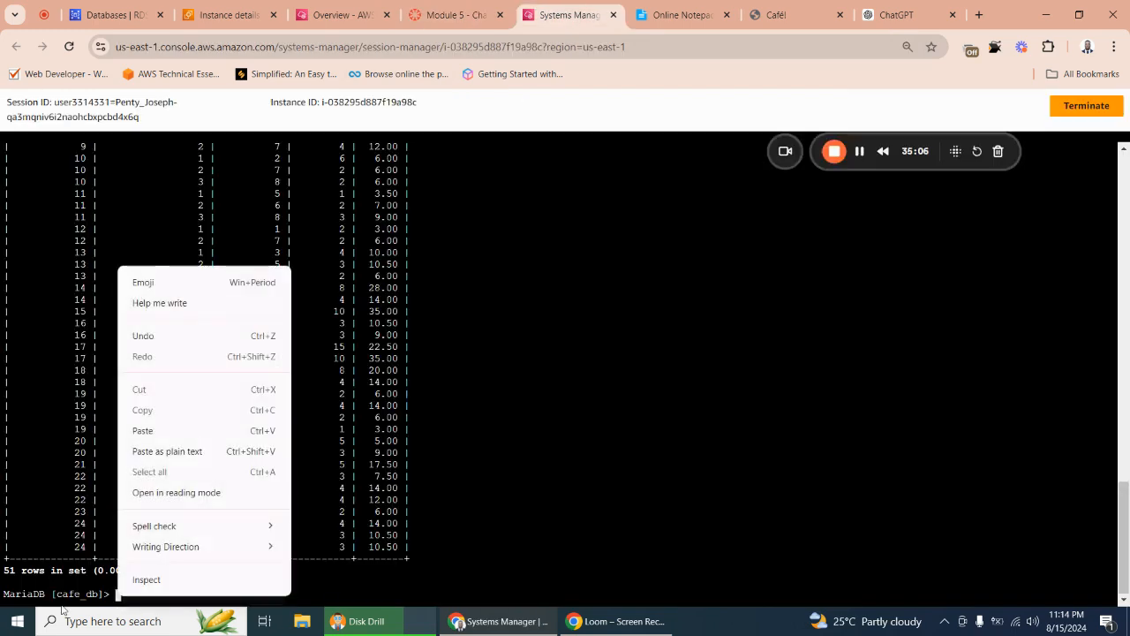
left_click(174, 429)
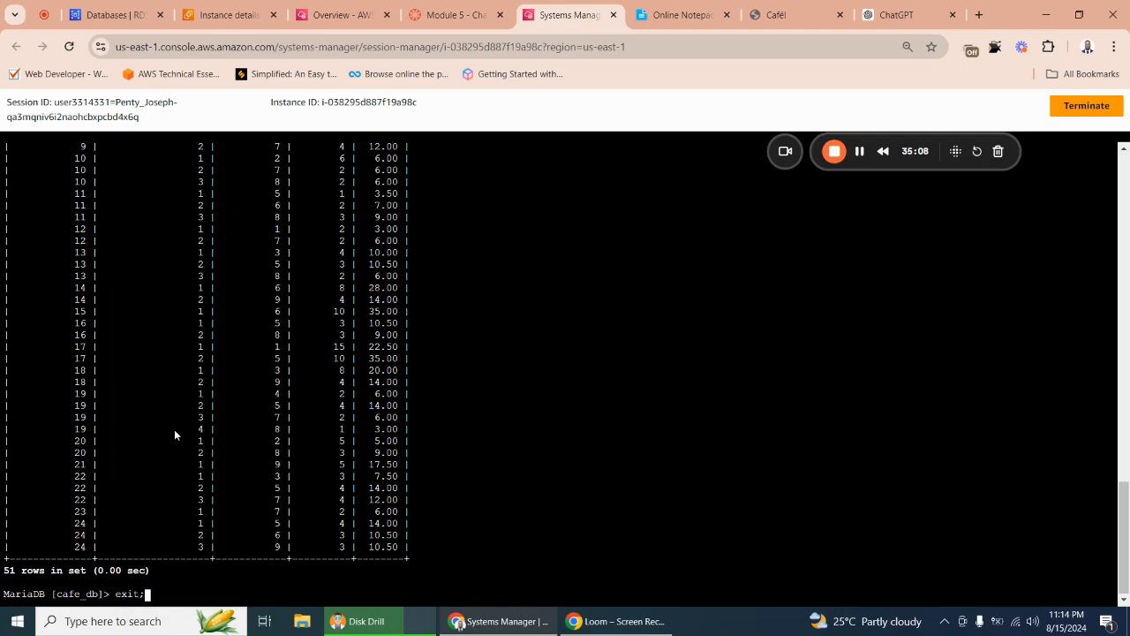
key("Return")
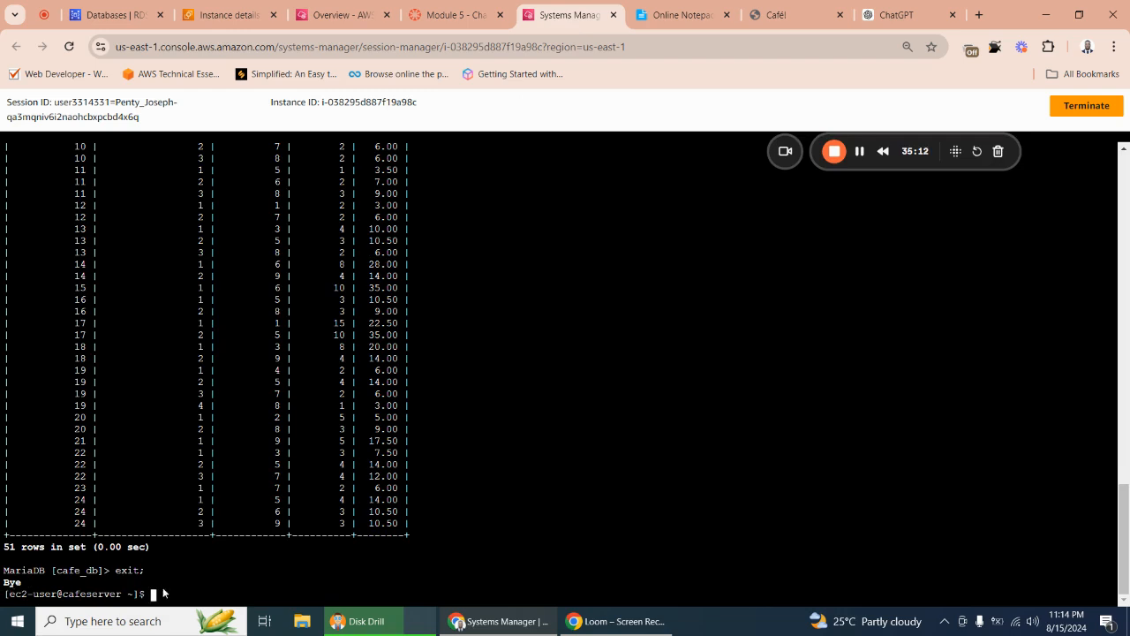
type("clear")
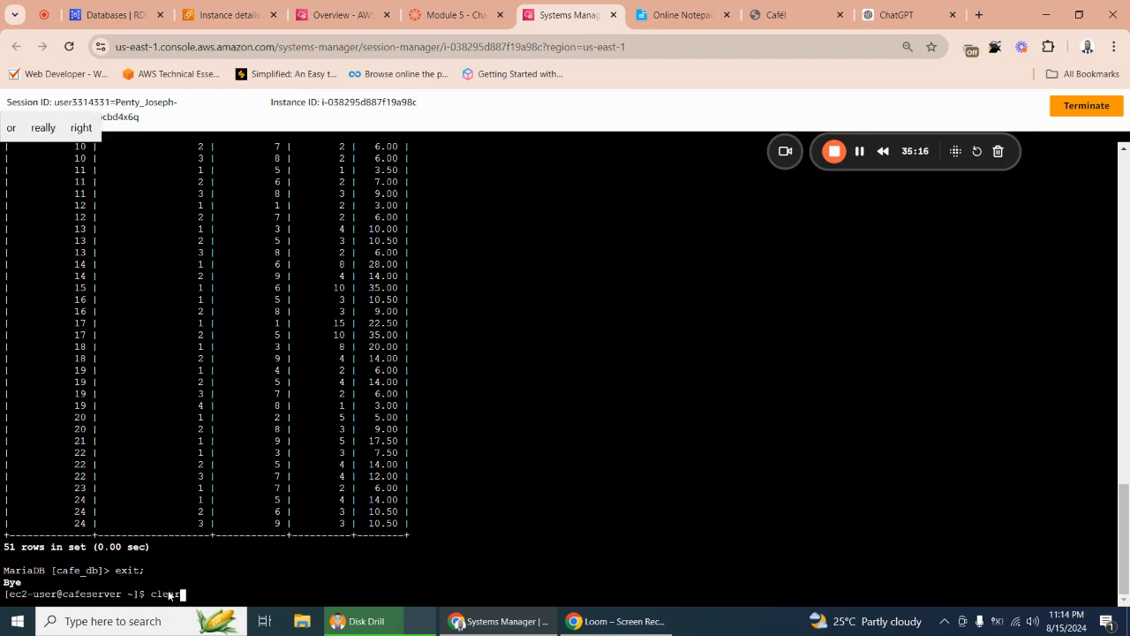
key("Return")
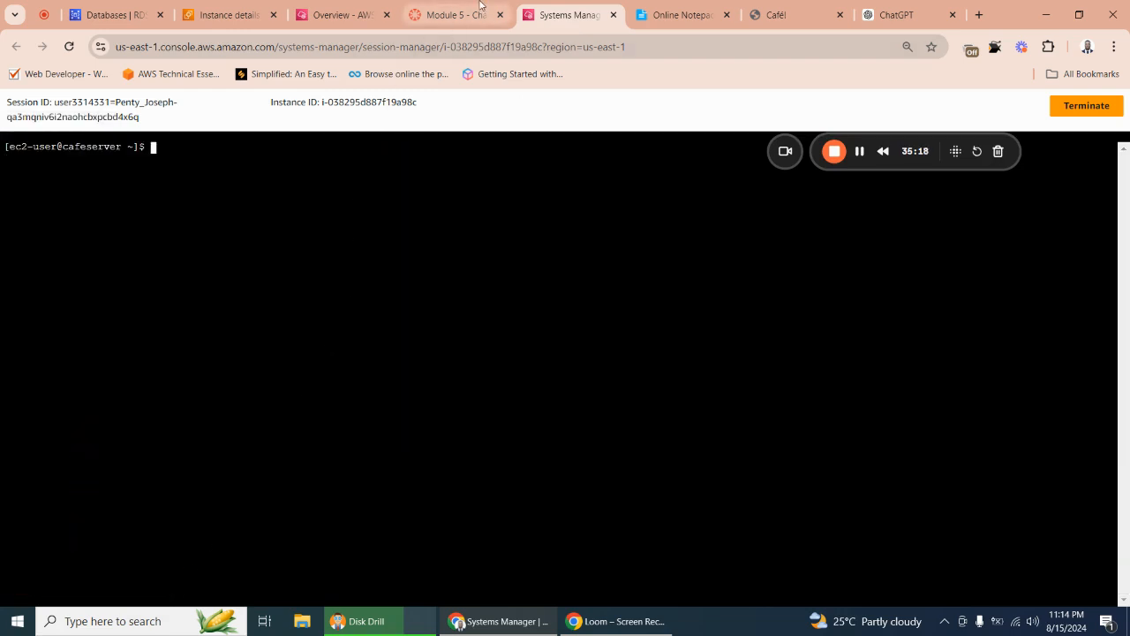
Copy "mysqldump --databases cafe_db -u root -p > CafeDbDump.sql" from lab step 15 and run it in the terminal.
left_click(472, 12)
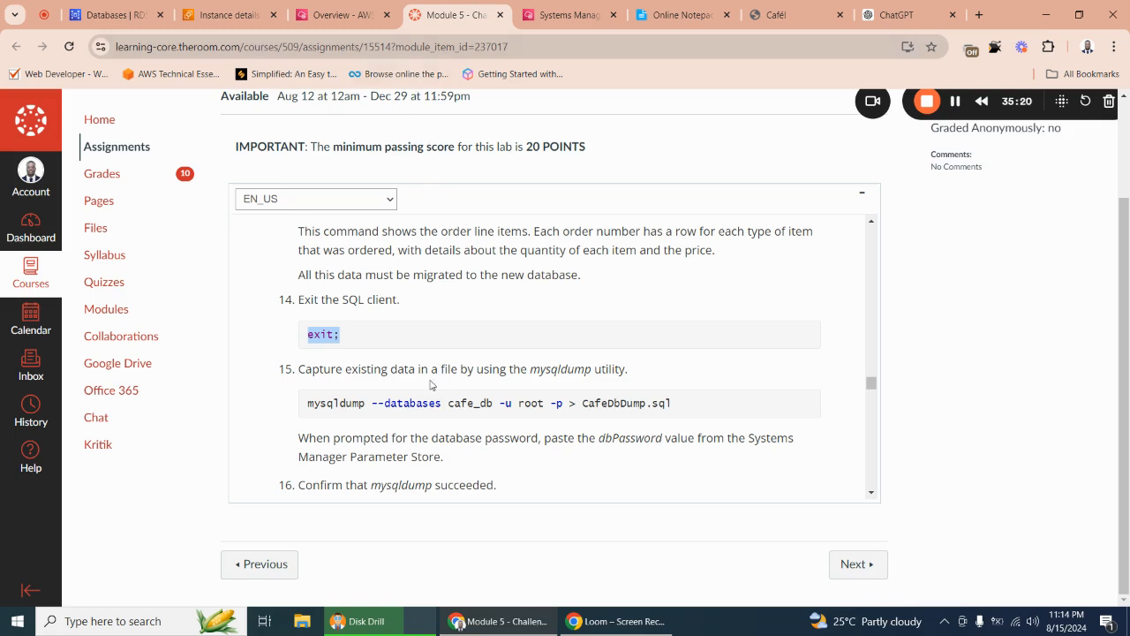
scroll(430, 386, "down", 3)
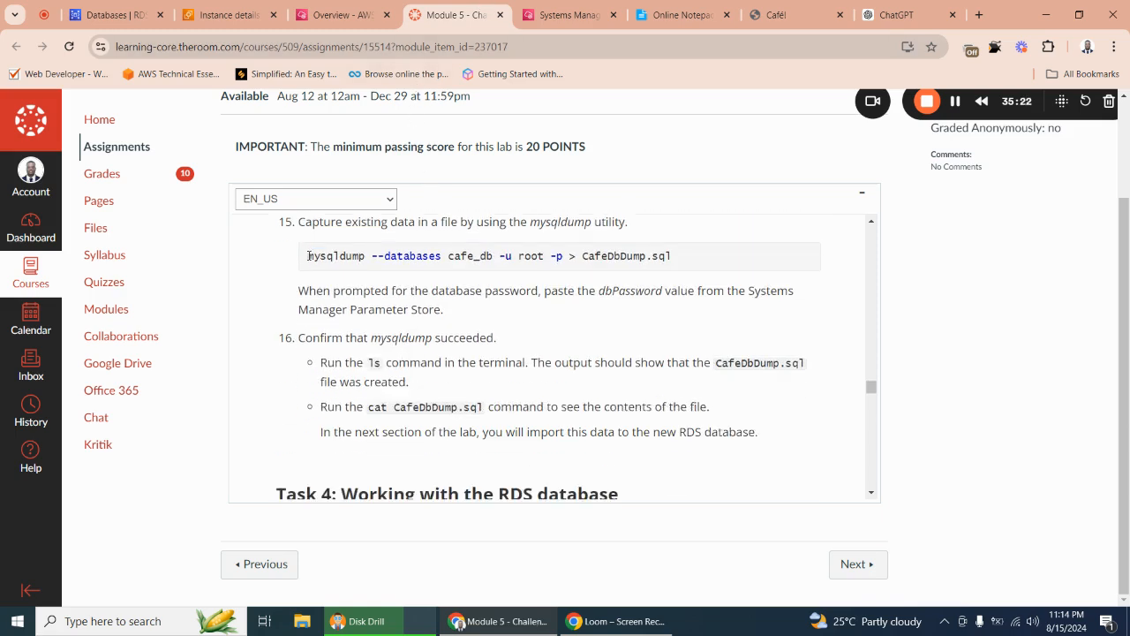
left_click_drag(309, 256, 675, 256)
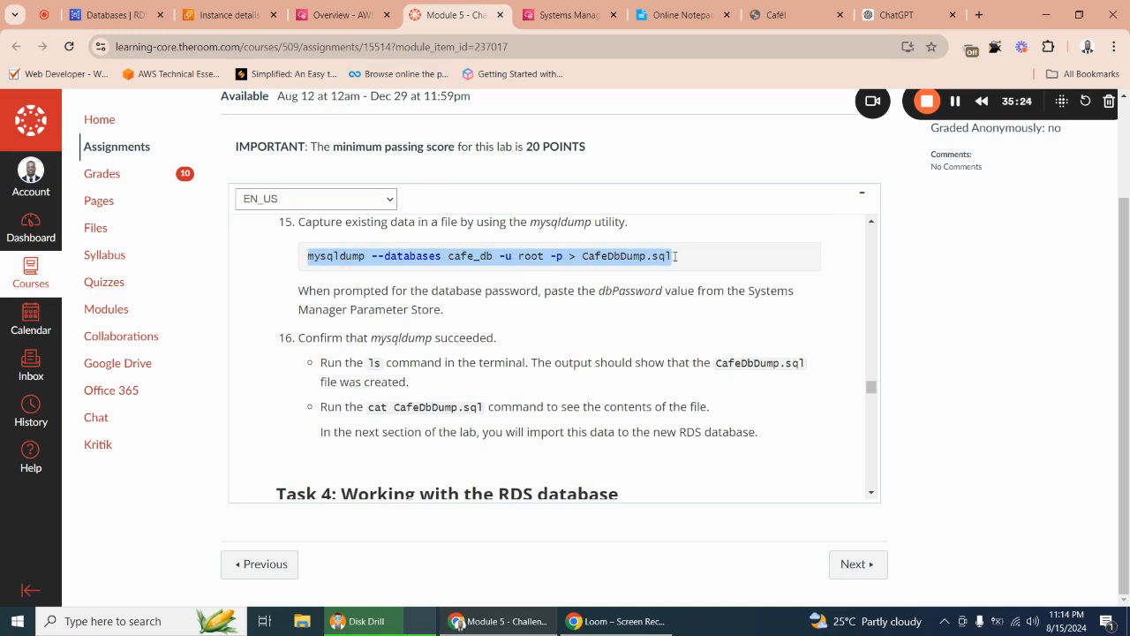
right_click(464, 255)
left_click(492, 265)
left_click(565, 15)
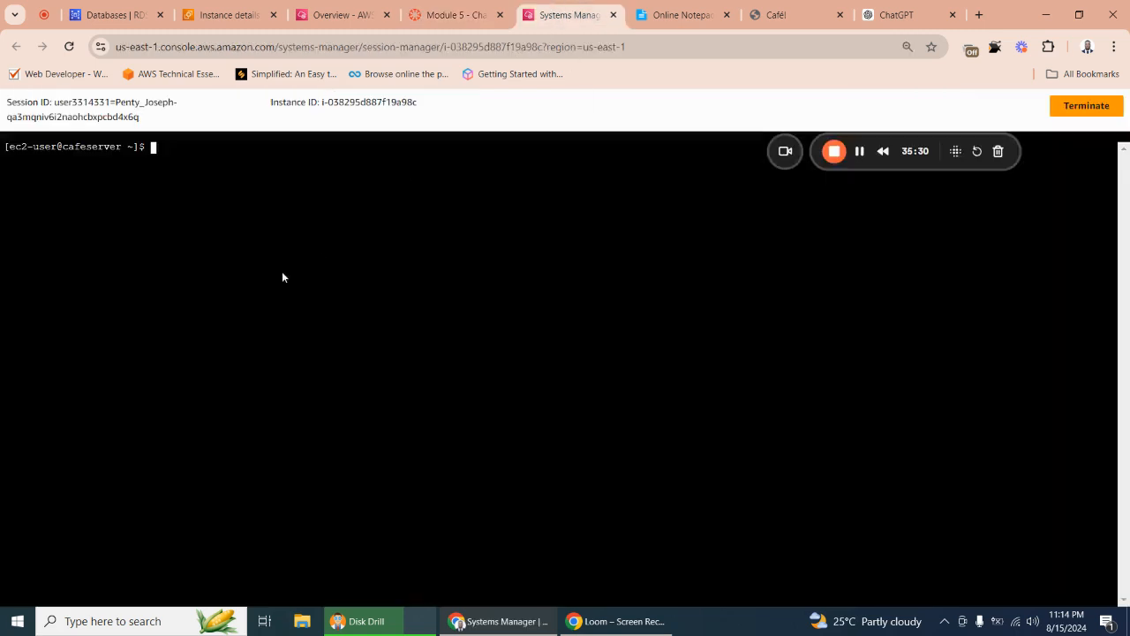
right_click(152, 148)
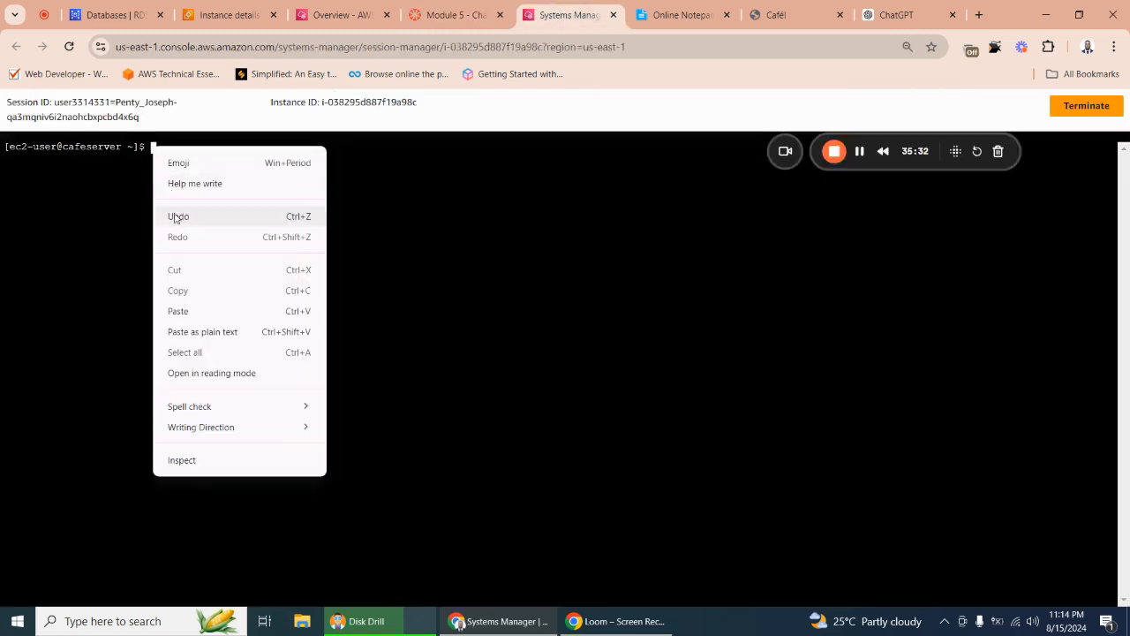
left_click(196, 315)
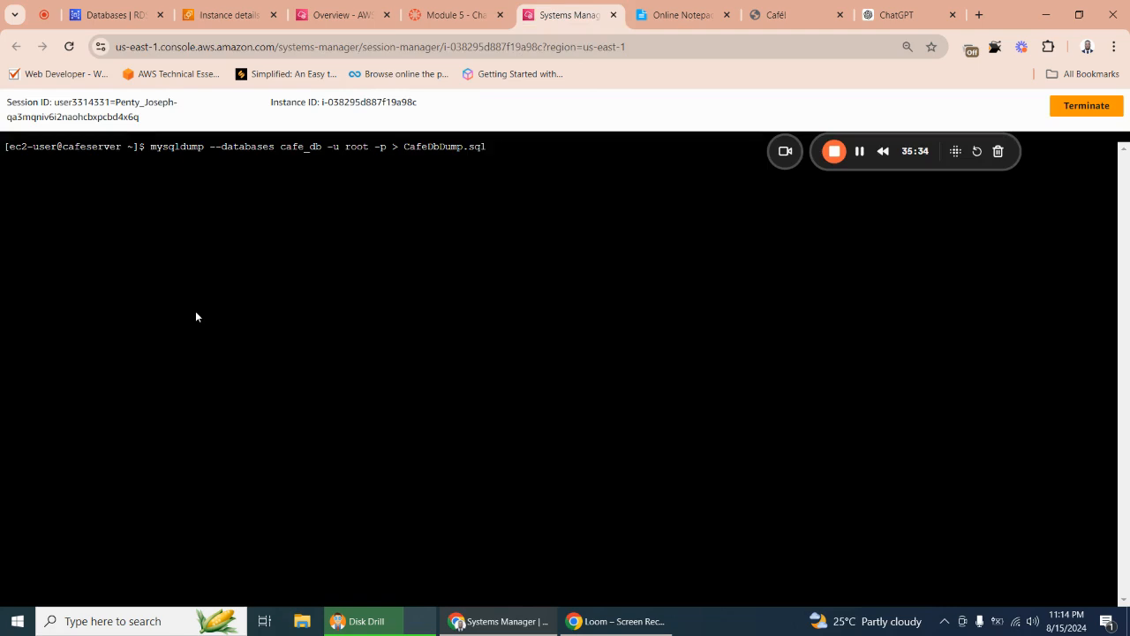
key("Return")
Check the Online Notepad notes and reread the lab instructions for the database password source and the mysqldump verification steps.
left_click(677, 15)
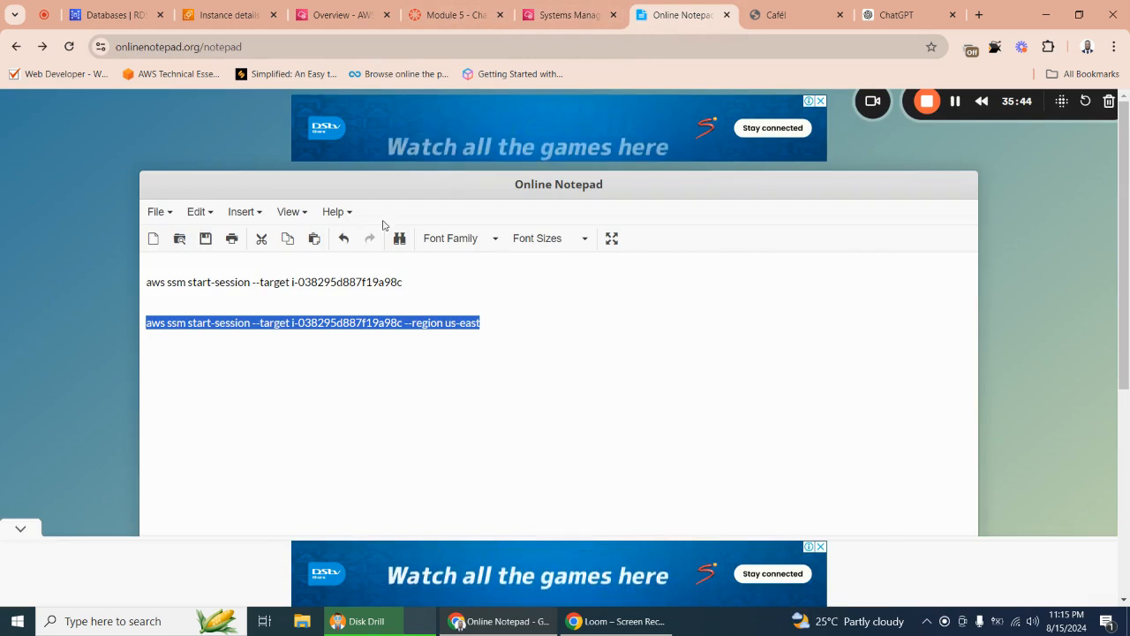
scroll(204, 301, "down", 2)
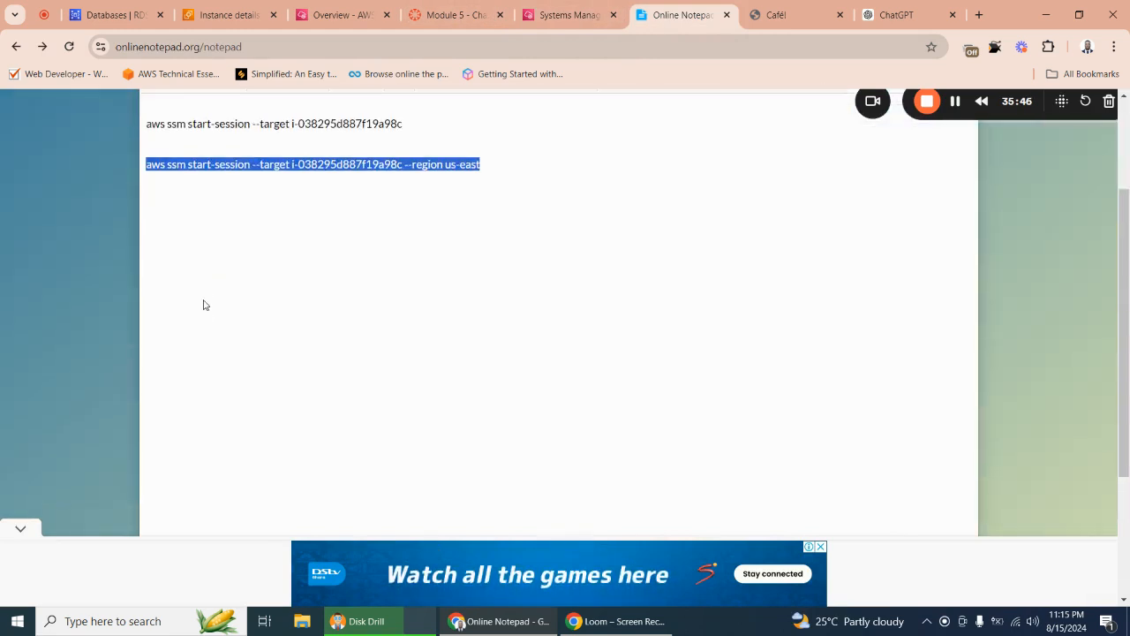
scroll(204, 305, "down", 2)
scroll(204, 305, "up", 2)
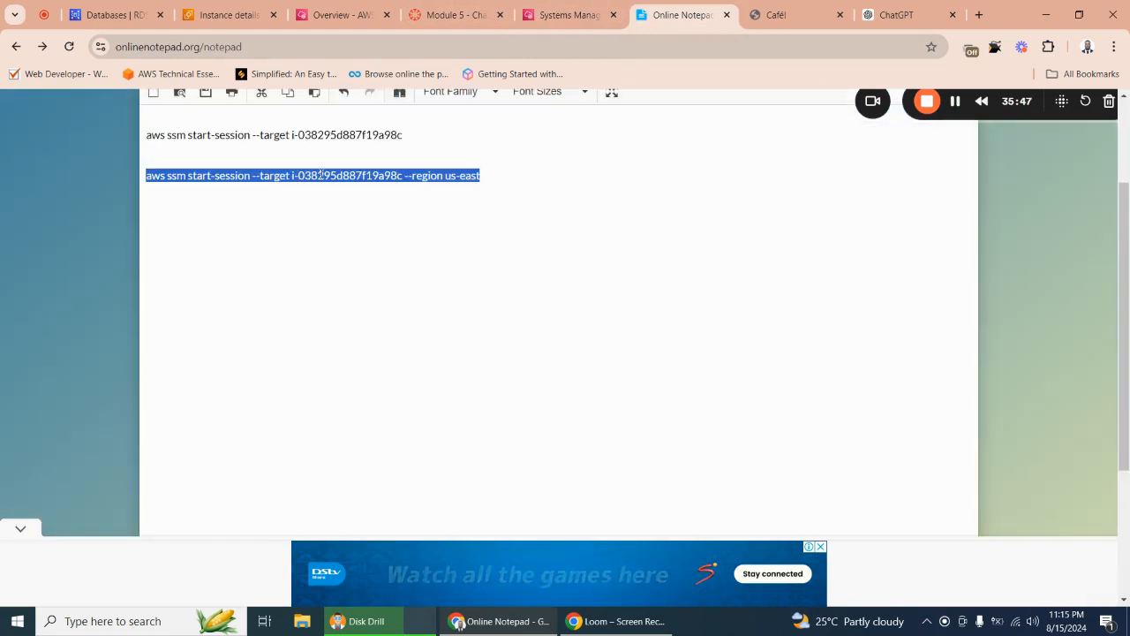
left_click(411, 15)
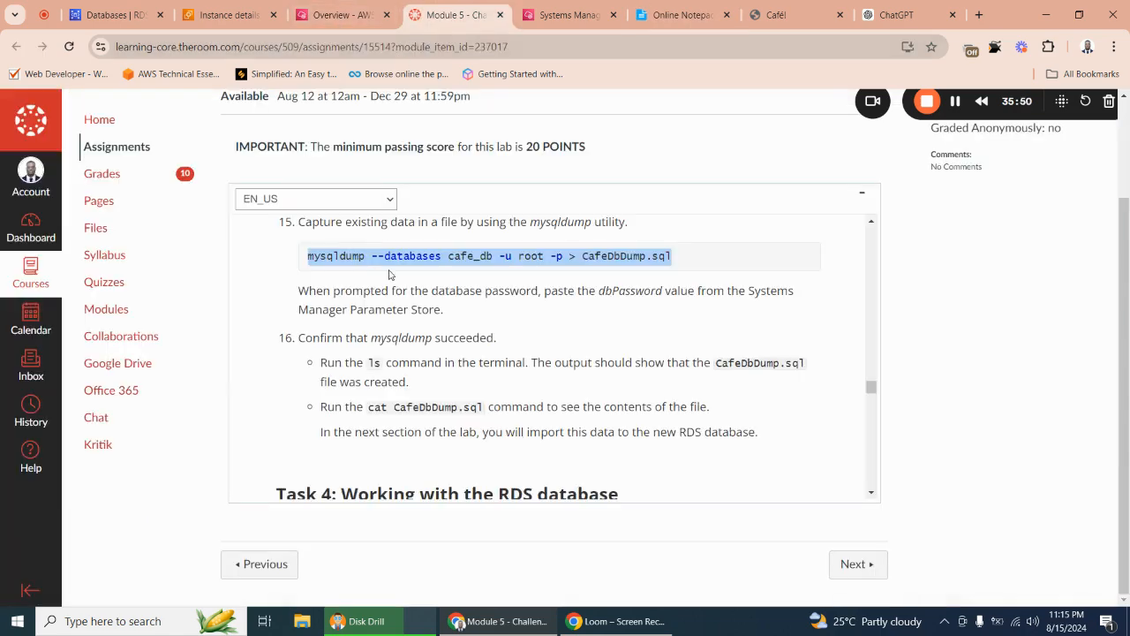
scroll(627, 364, "up", 10)
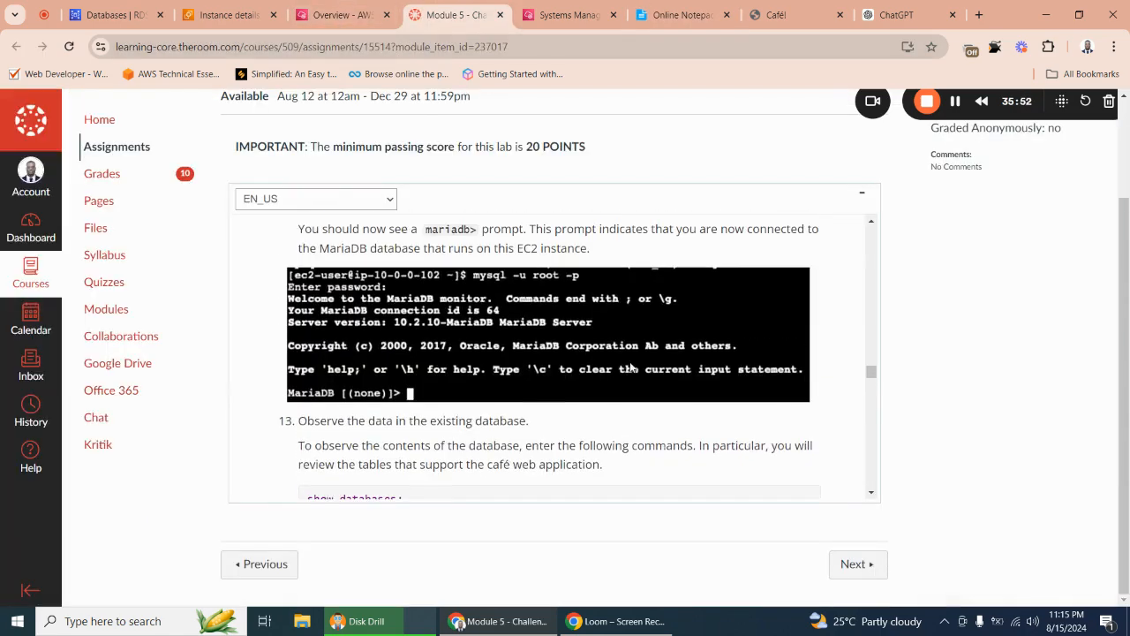
scroll(632, 367, "up", 5)
scroll(631, 366, "down", 1)
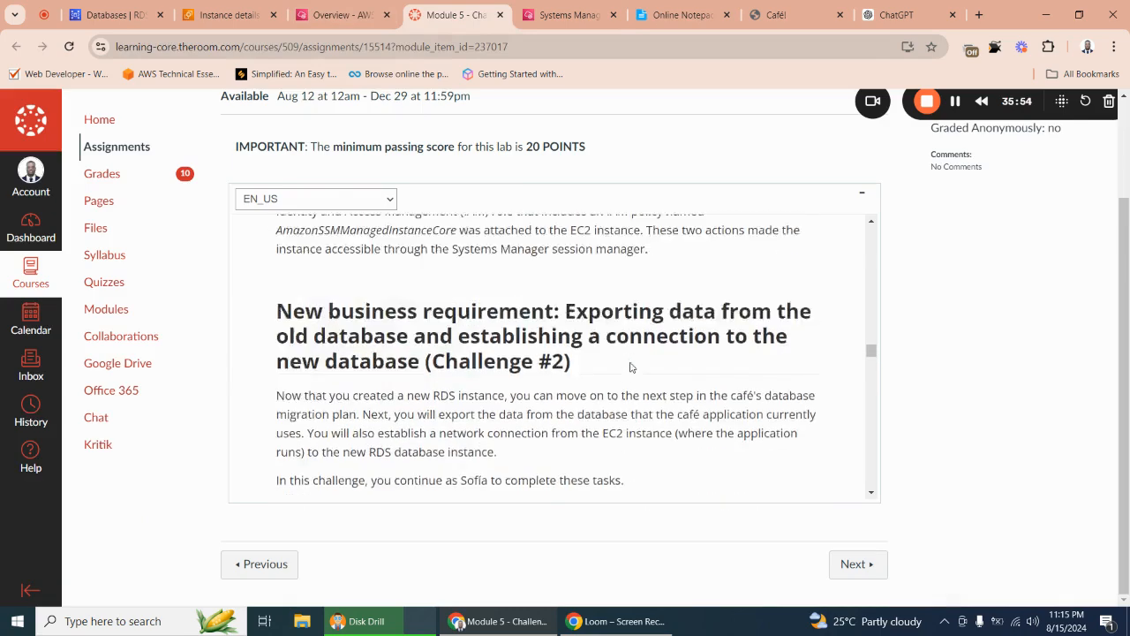
scroll(631, 367, "up", 1)
scroll(631, 367, "up", 4)
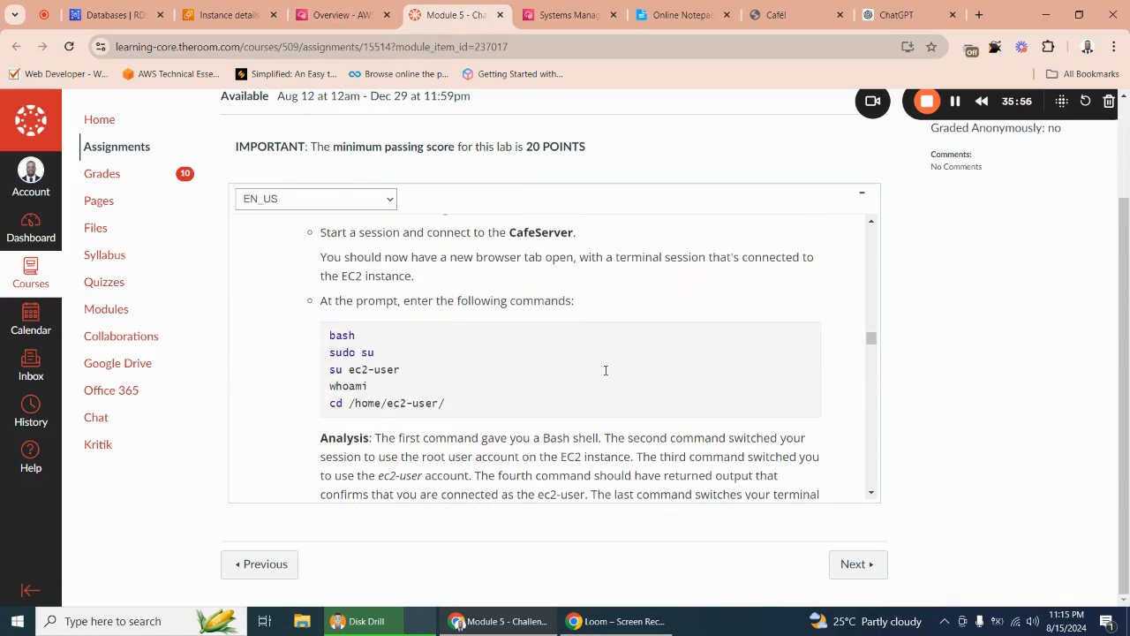
scroll(593, 366, "down", 10)
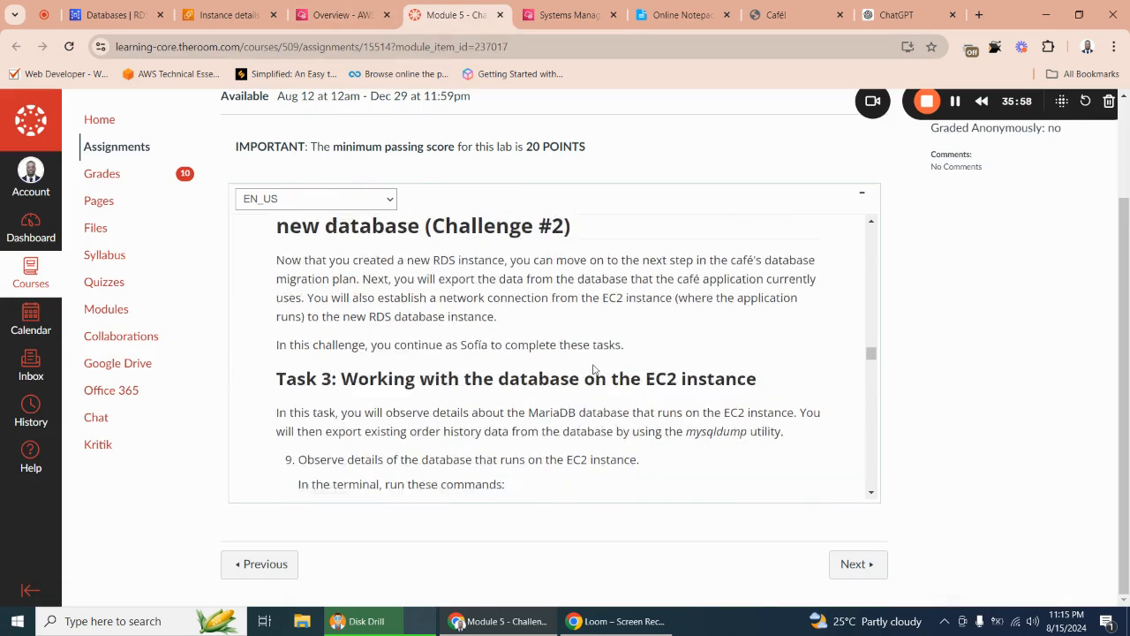
scroll(594, 370, "down", 3)
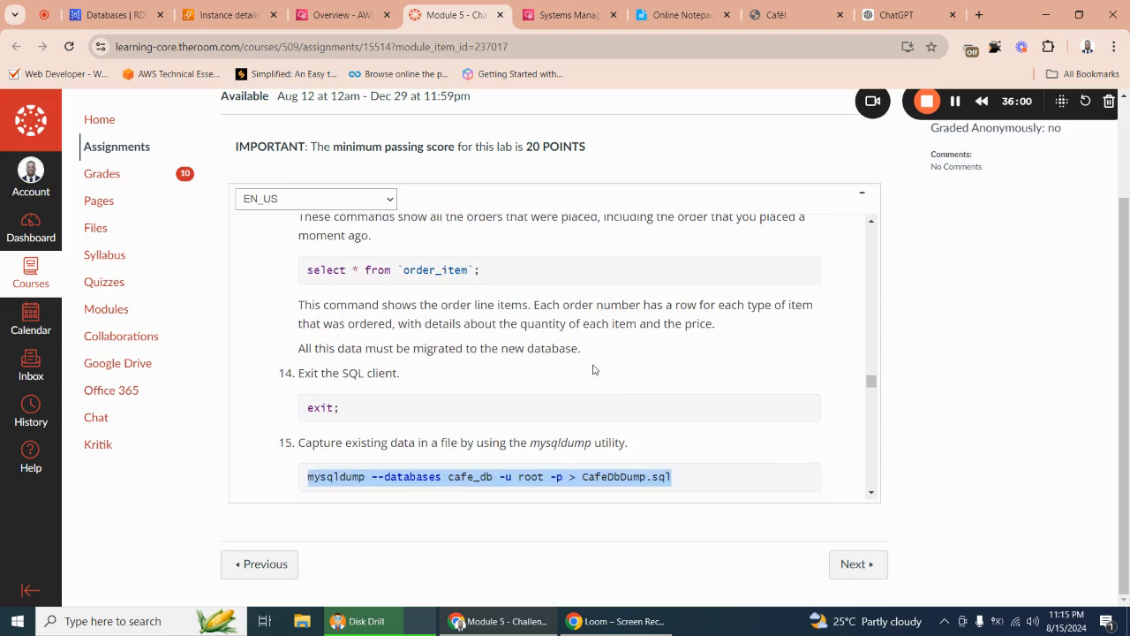
scroll(569, 308, "down", 3)
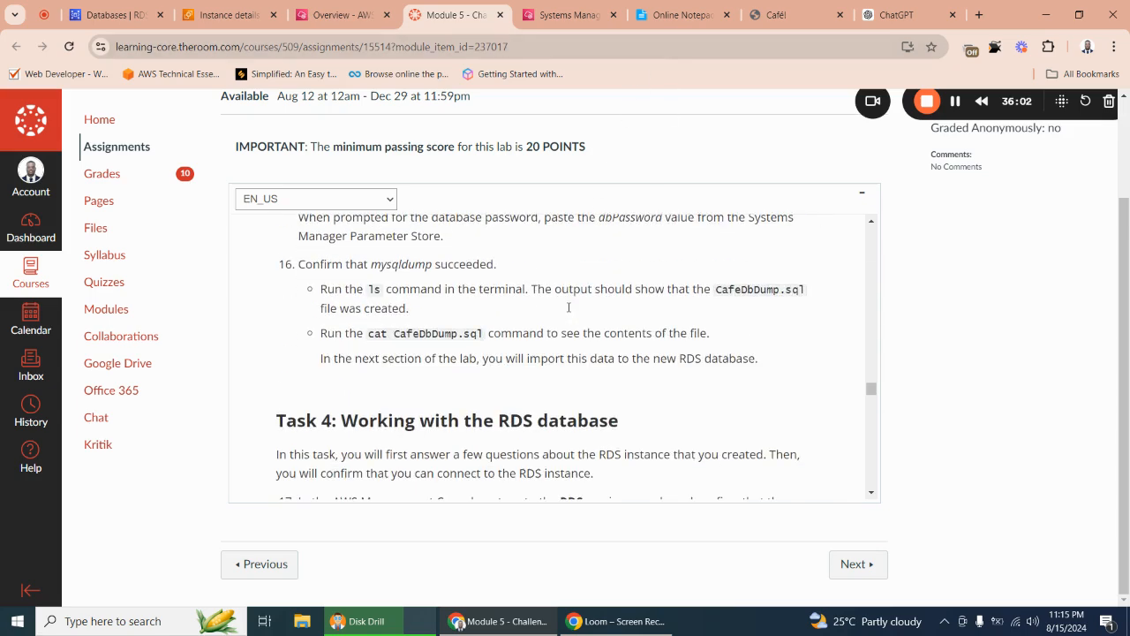
scroll(552, 322, "down", 1)
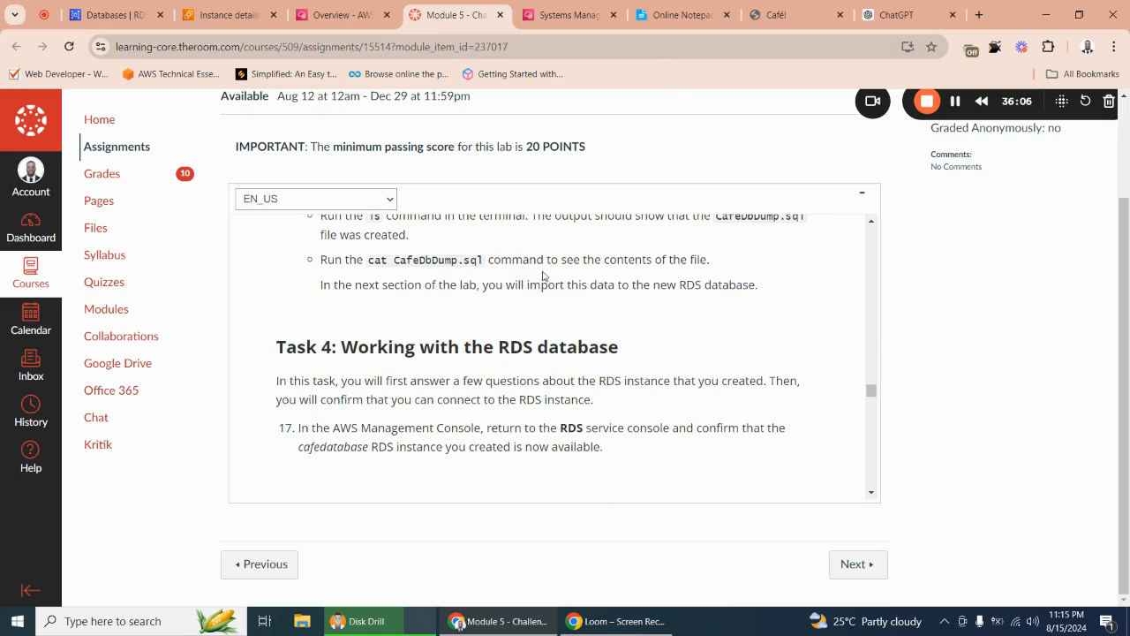
scroll(543, 276, "up", 3)
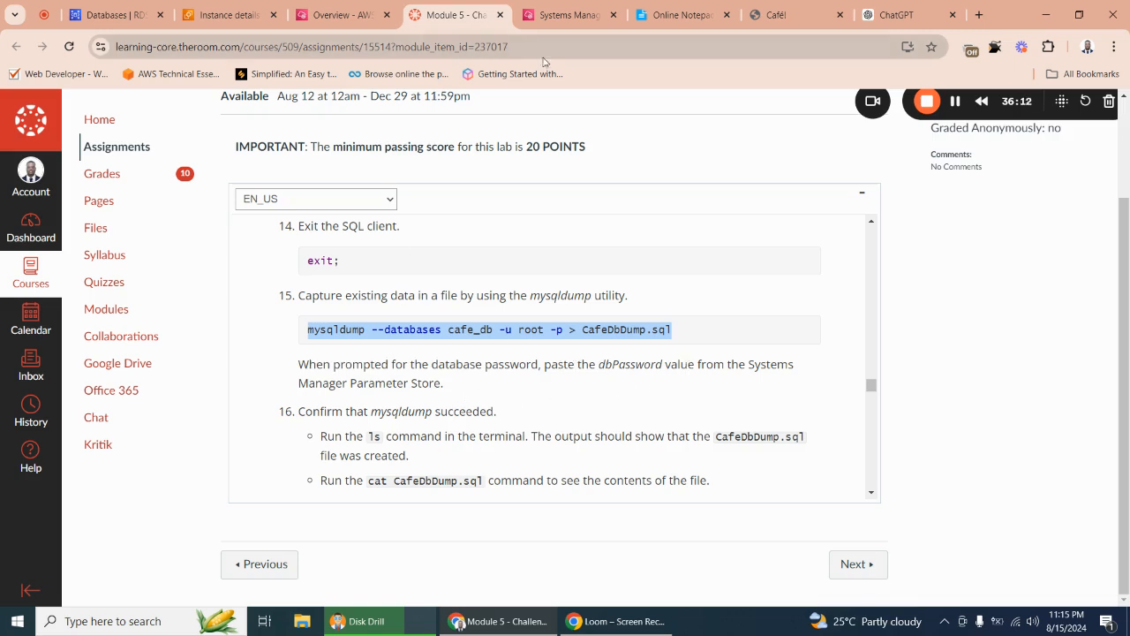
Copy the /cafe/dbPassword value from Parameter Store and enter it as the database password at the mysqldump prompt.
left_click(552, 15)
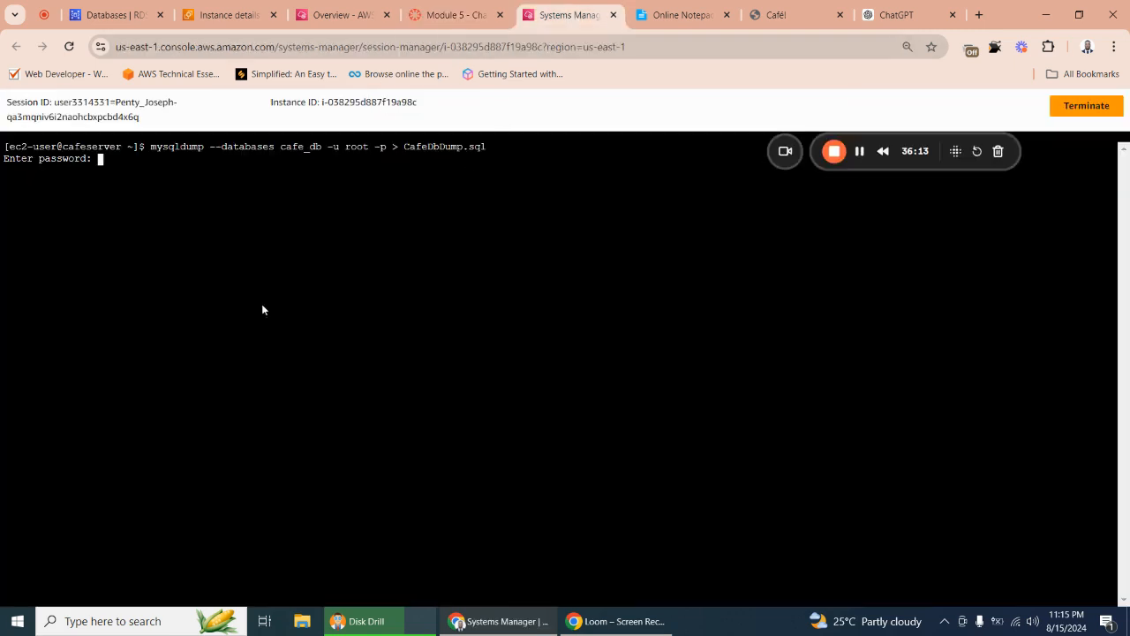
left_click(342, 15)
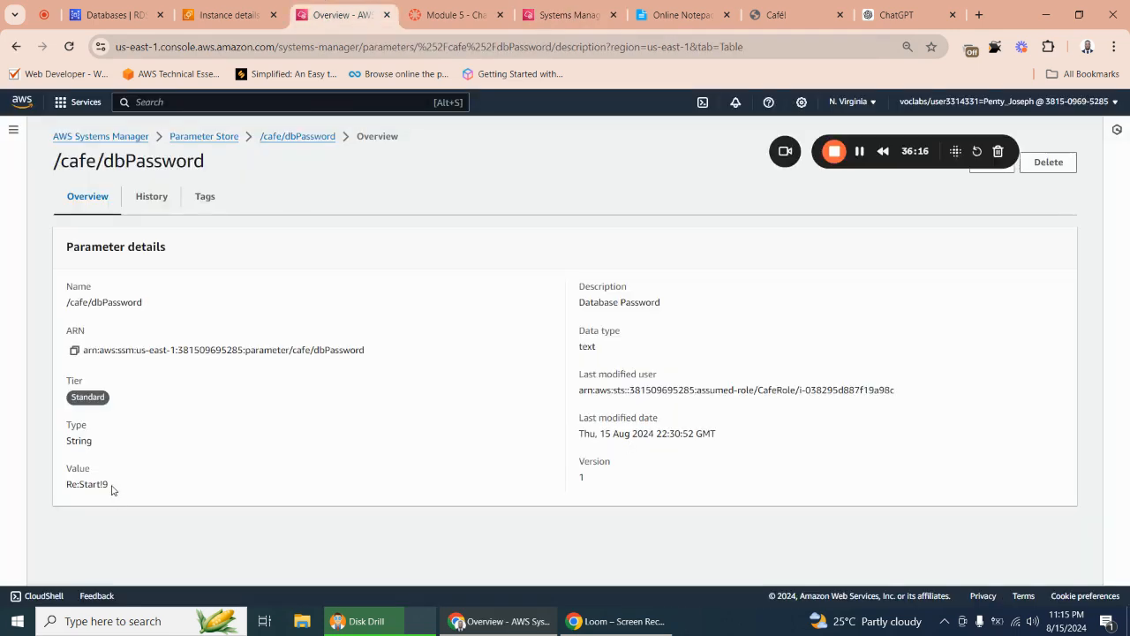
left_click_drag(113, 489, 64, 492)
right_click(71, 485)
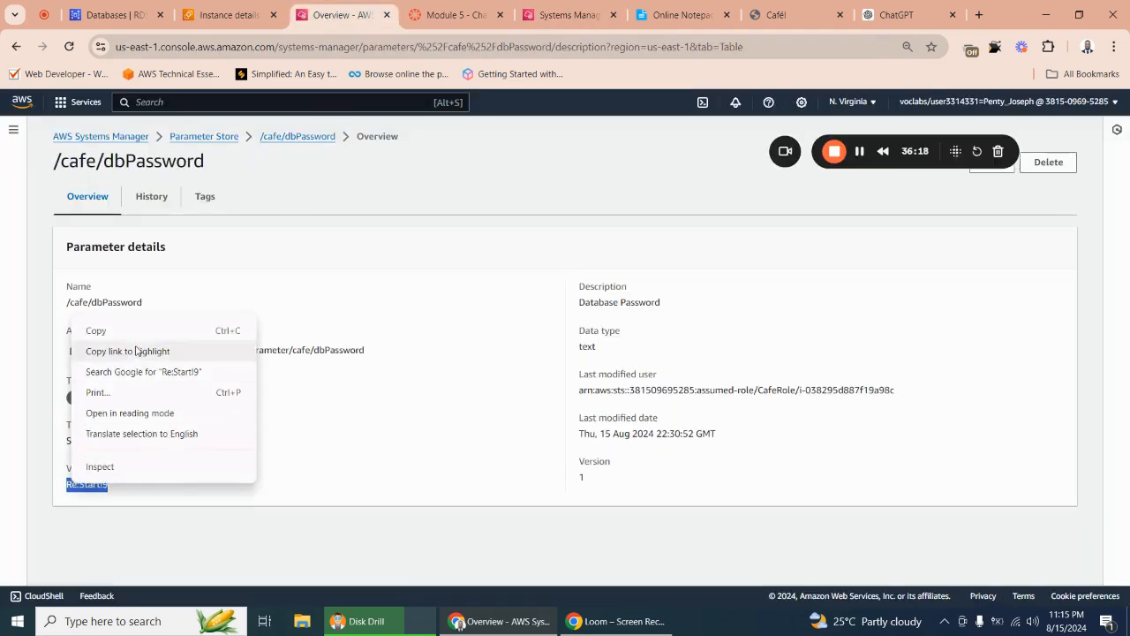
left_click(225, 330)
left_click(574, 19)
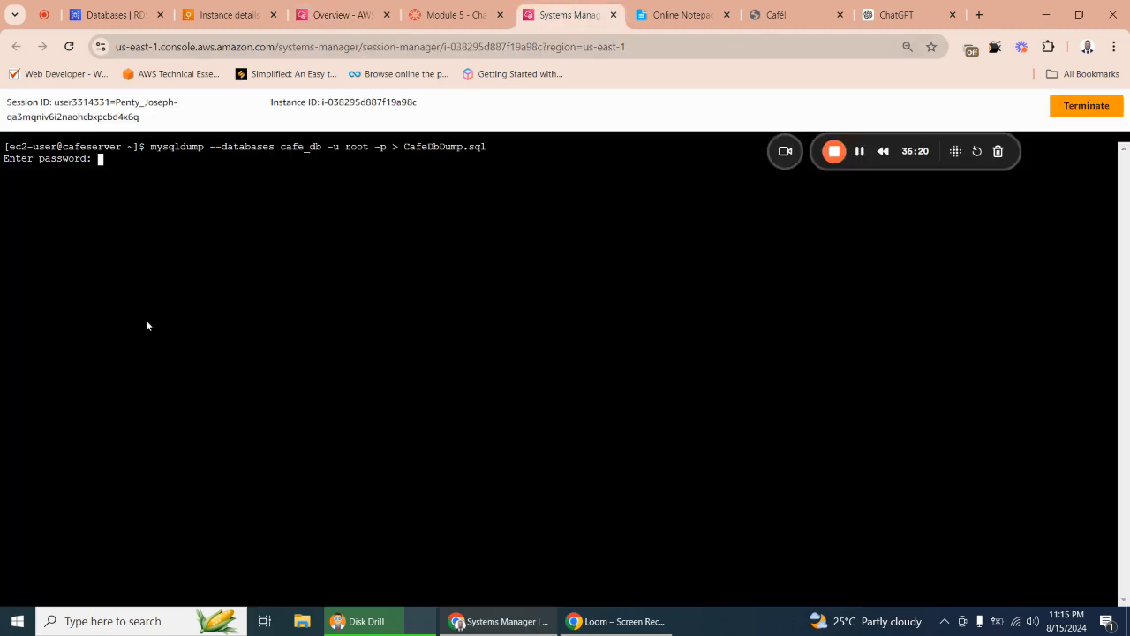
right_click(99, 160)
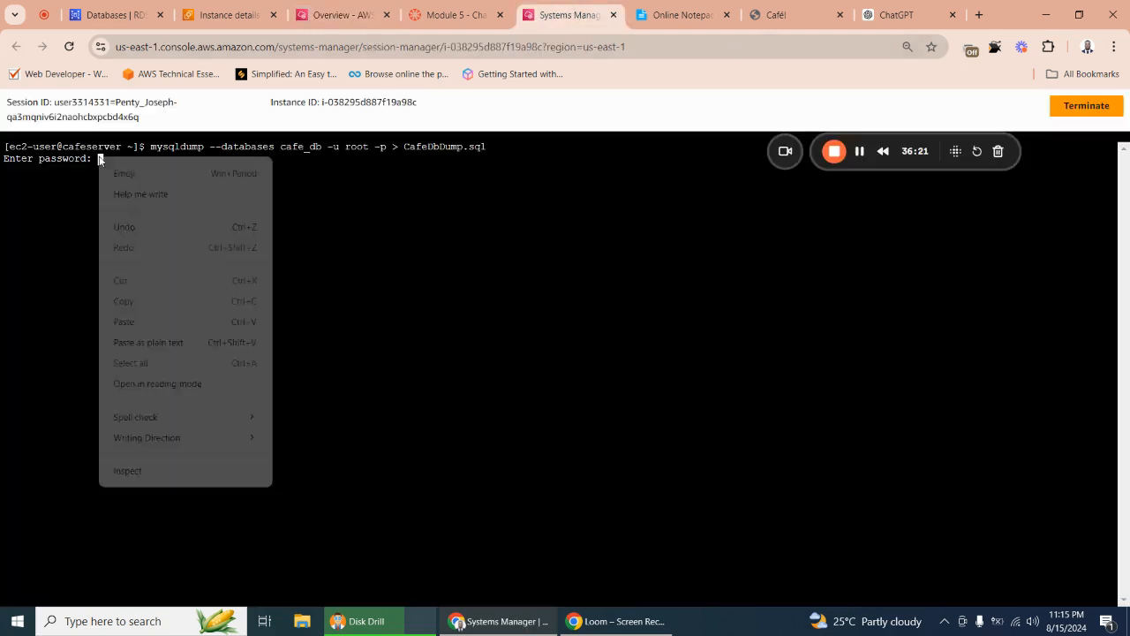
left_click(126, 320)
key("Return")
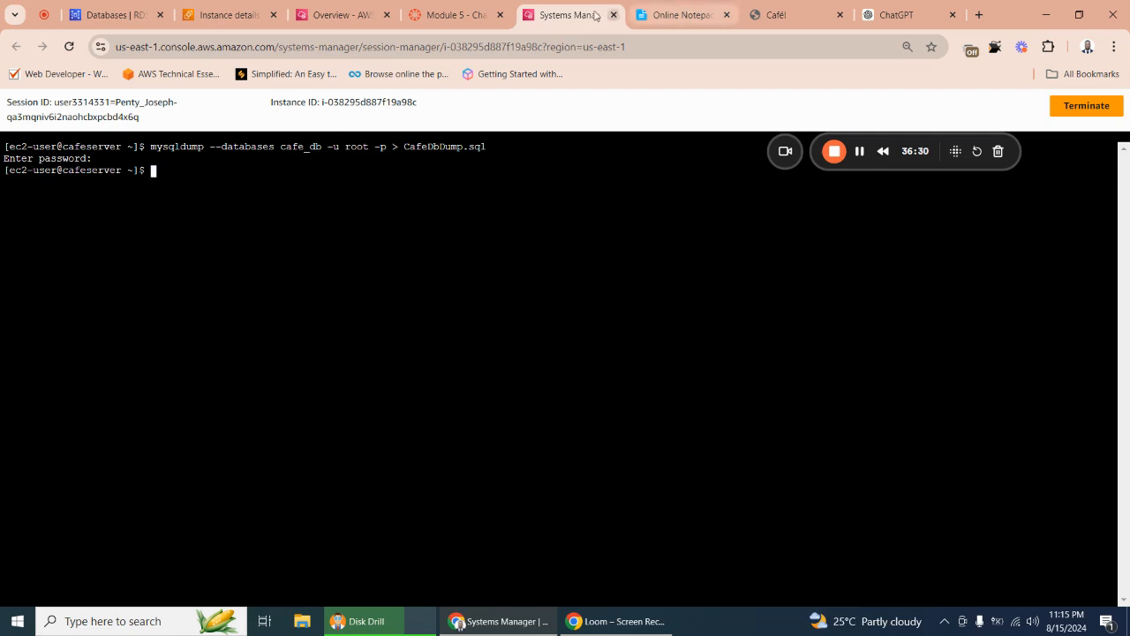
Check lab step 16 and run "ls -lrt" in the terminal to list the files and verify the dump.
left_click(455, 15)
left_click(359, 12)
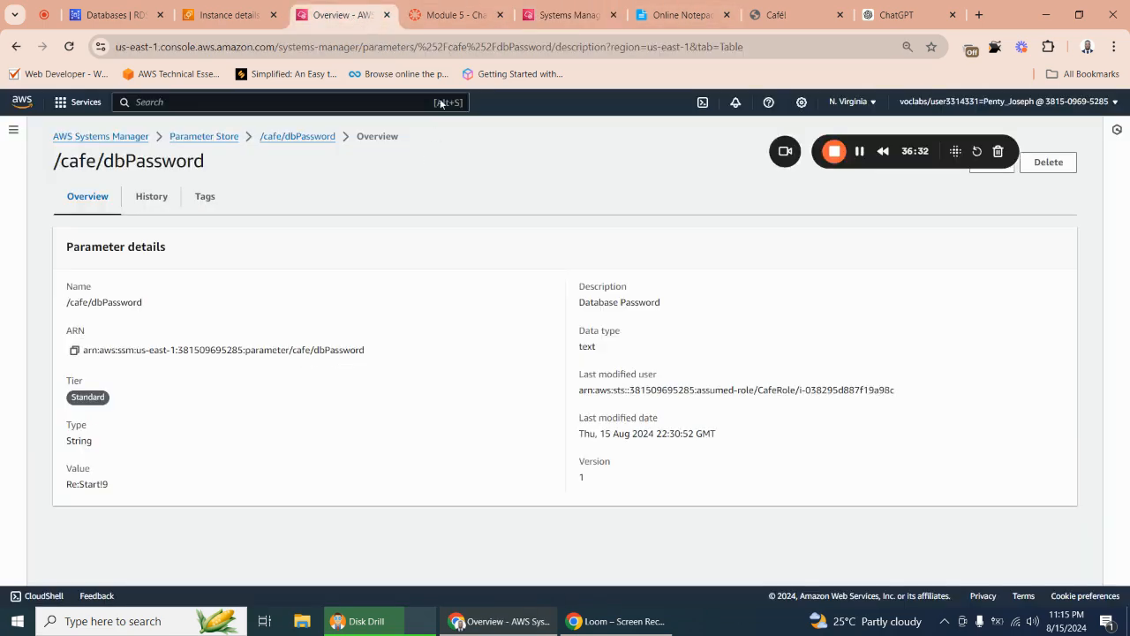
left_click(441, 16)
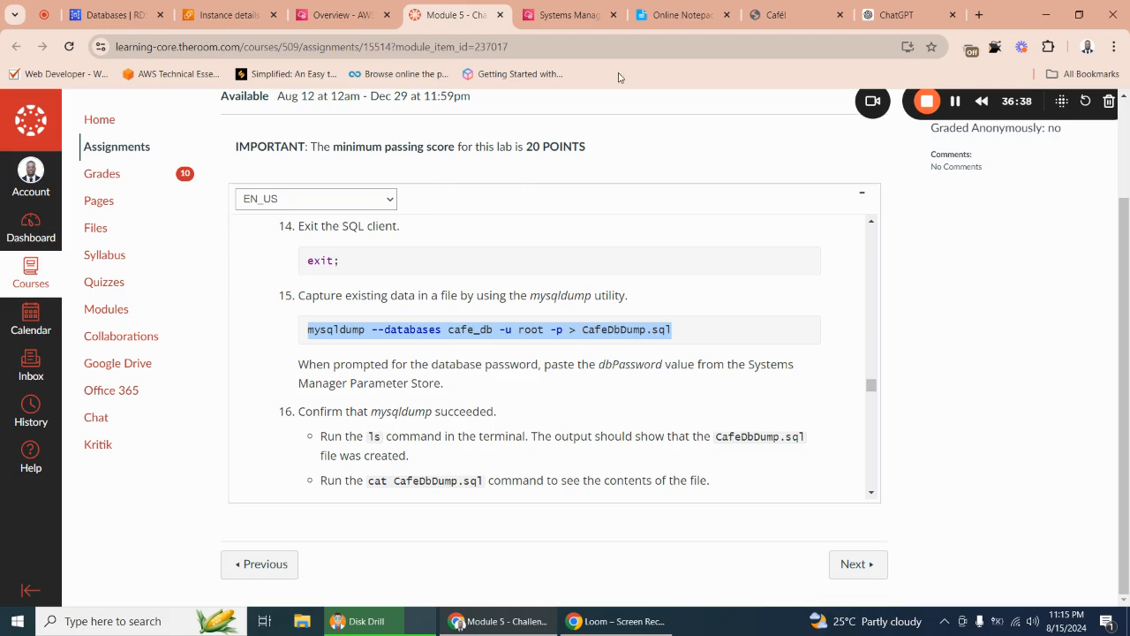
left_click(569, 15)
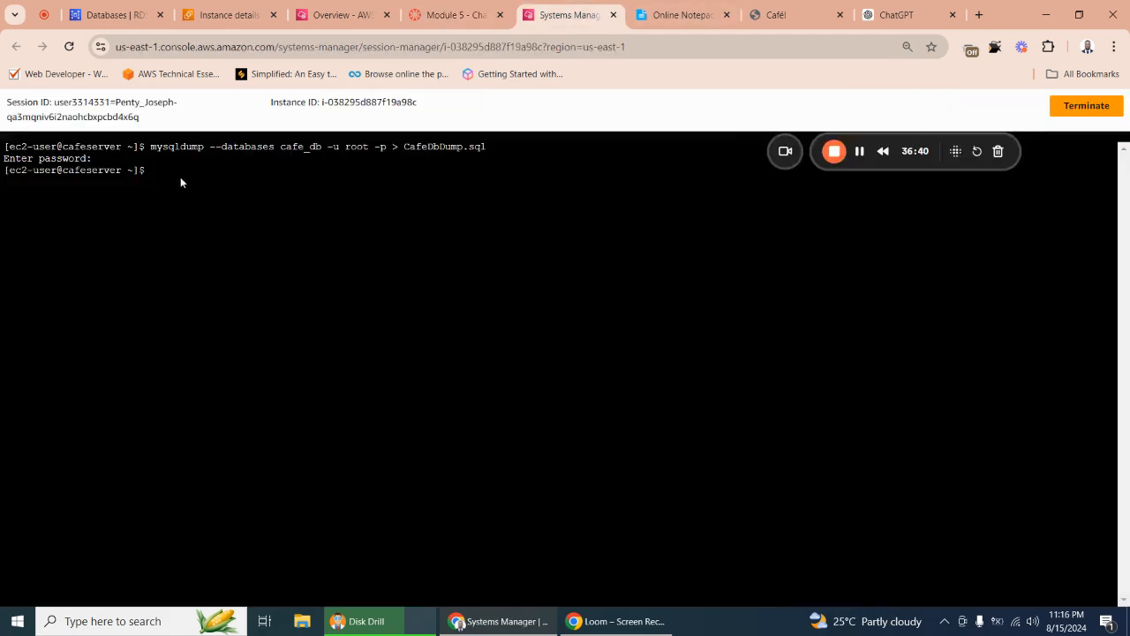
type("ls")
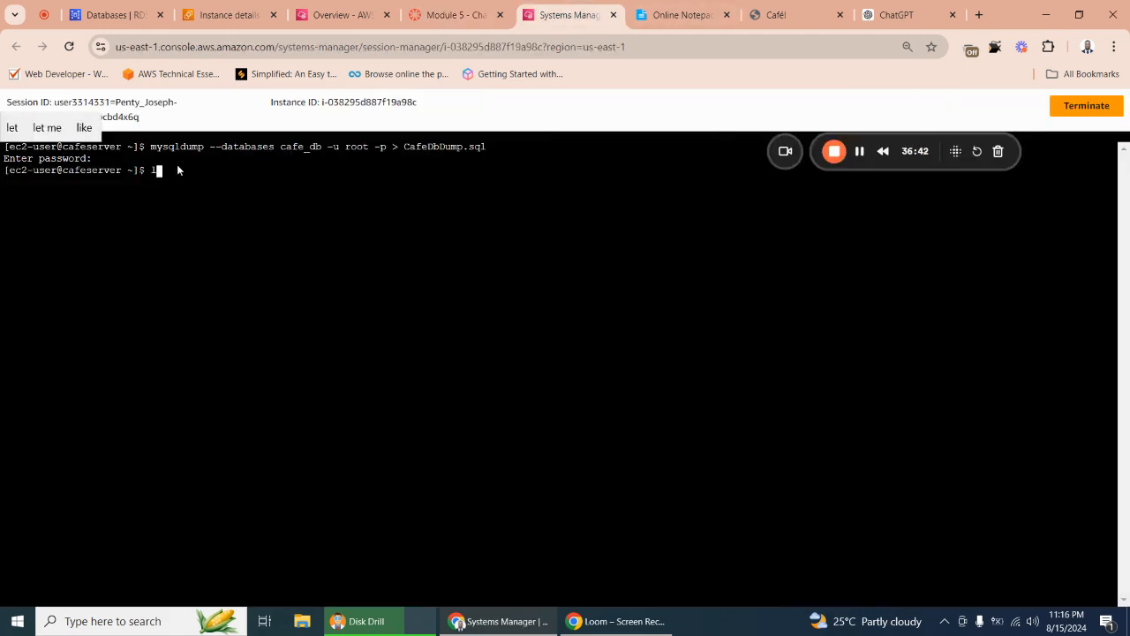
type("n")
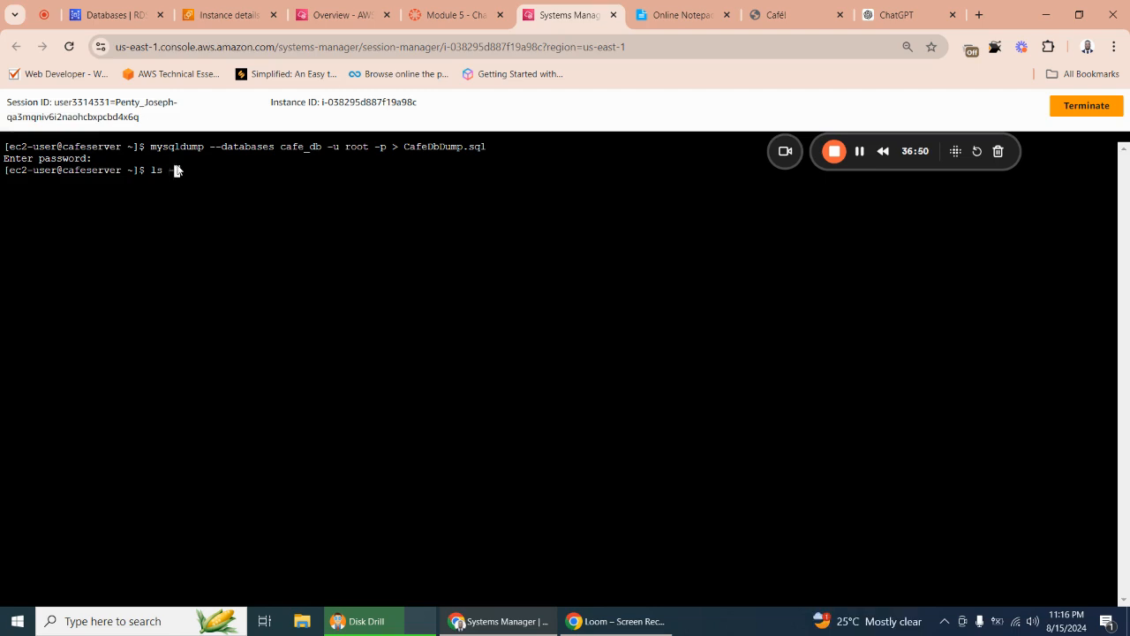
type("lt")
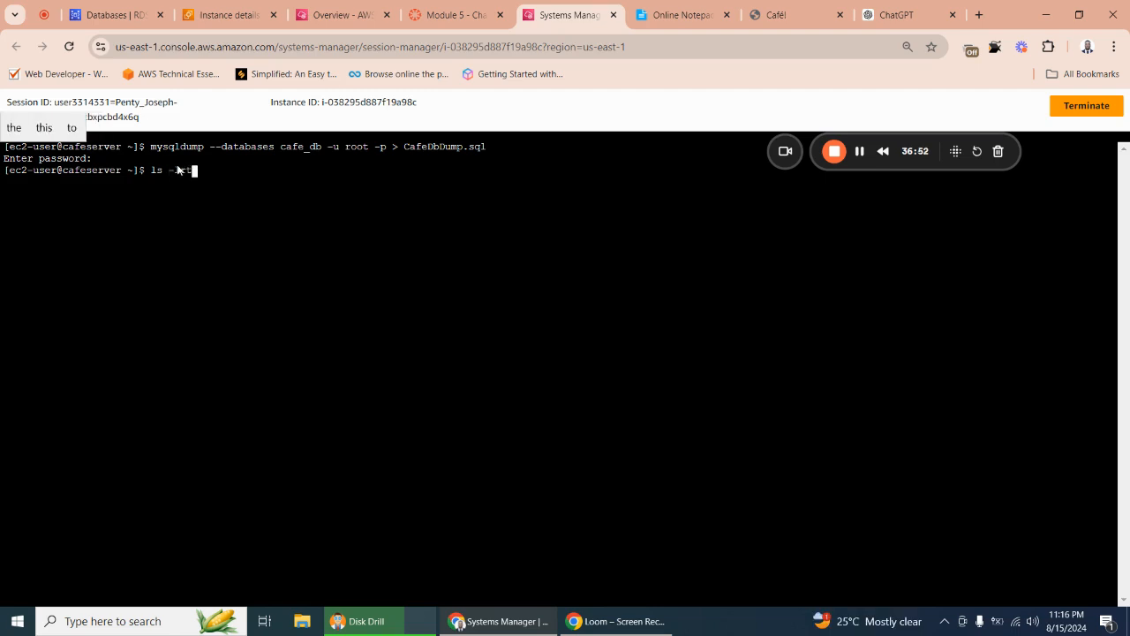
key("Return")
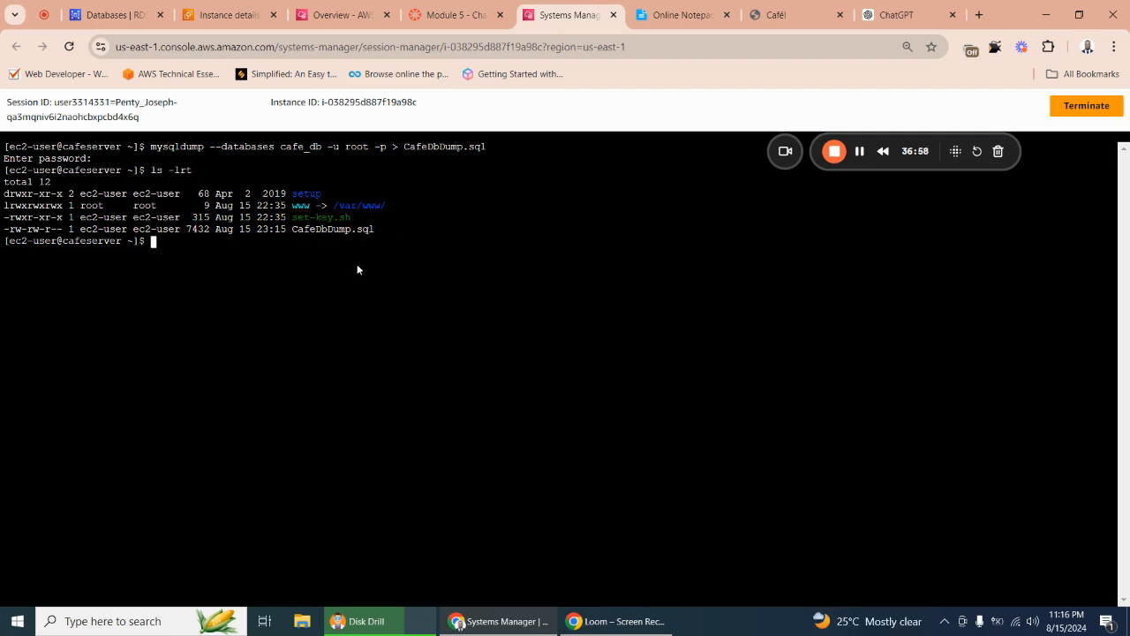
Copy "CafeDbDump.sql" from lab step 16 and try to run it as a command in the terminal.
left_click(455, 15)
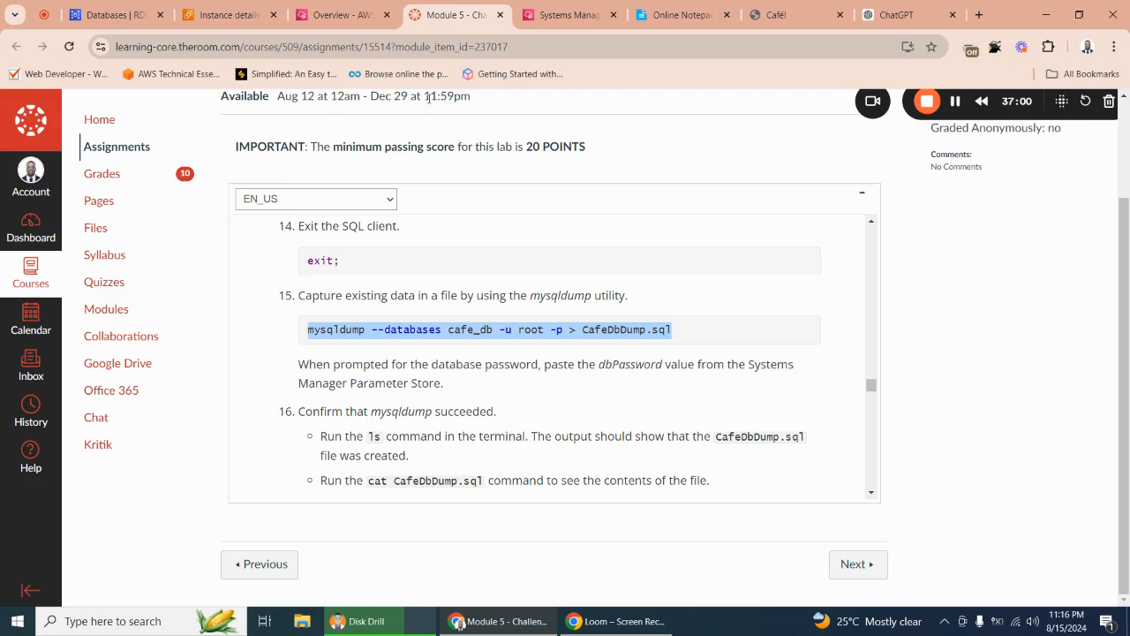
scroll(435, 335, "down", 3)
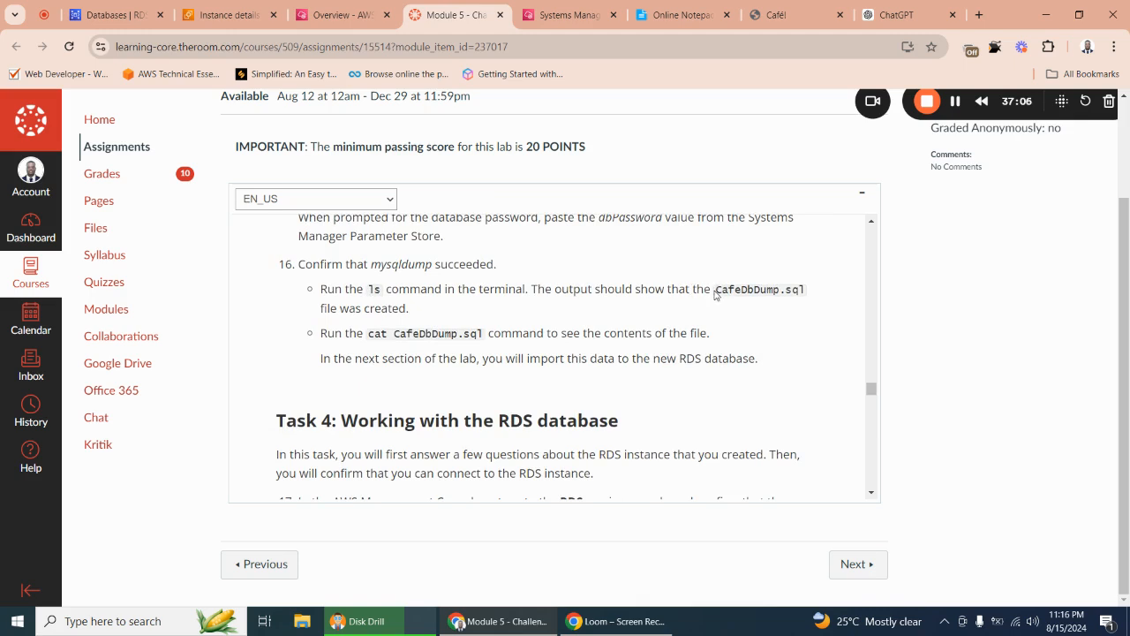
left_click_drag(717, 289, 809, 287)
right_click(760, 290)
left_click(784, 308)
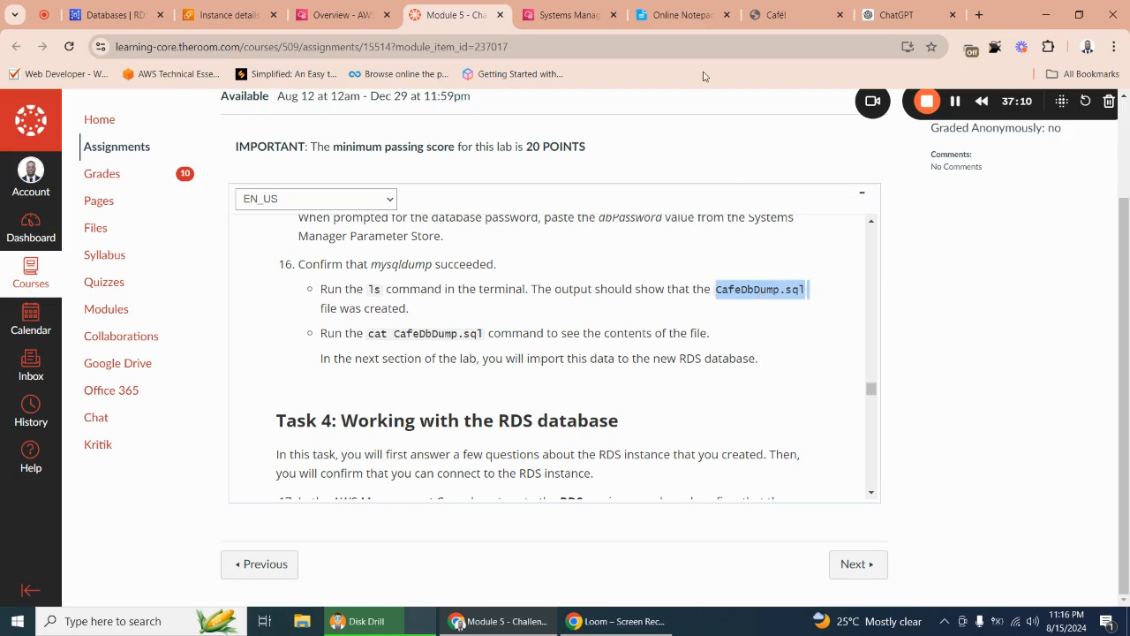
left_click(579, 17)
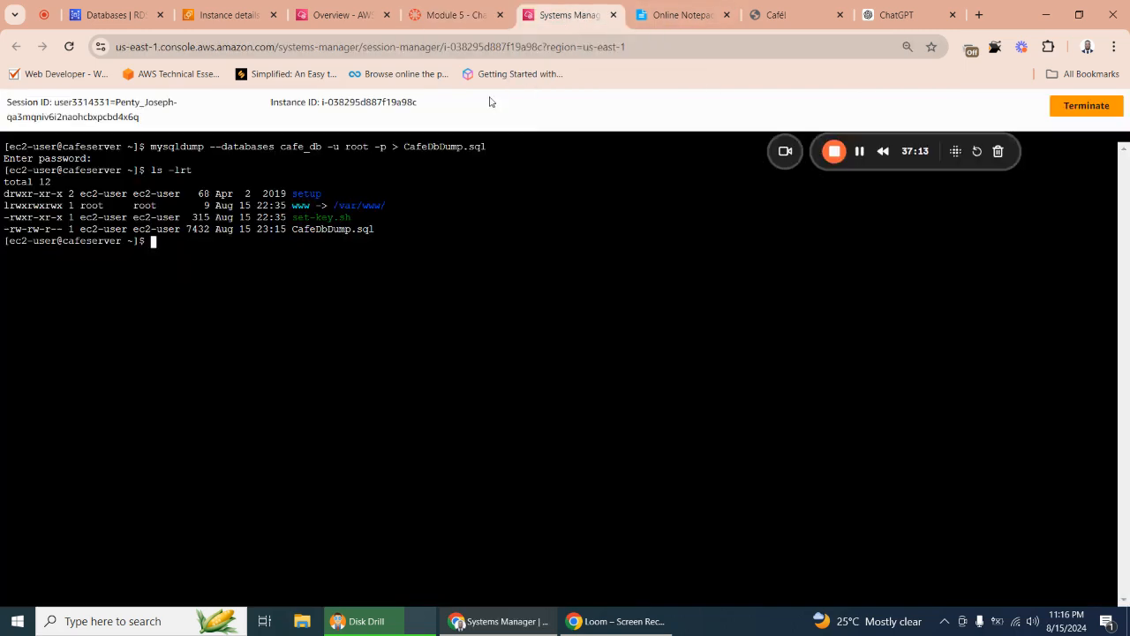
right_click(152, 240)
left_click(192, 405)
key("Return")
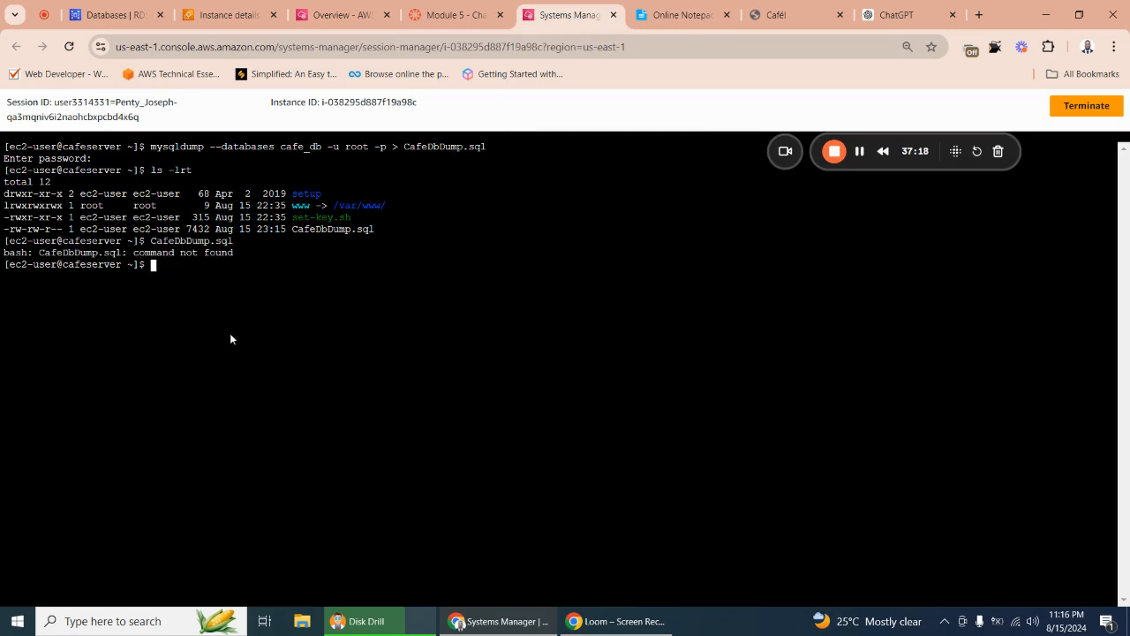
Copy "cat CafeDbDump.sql" from lab step 16, run it in the terminal, and review the dumped tables and data.
left_click(445, 13)
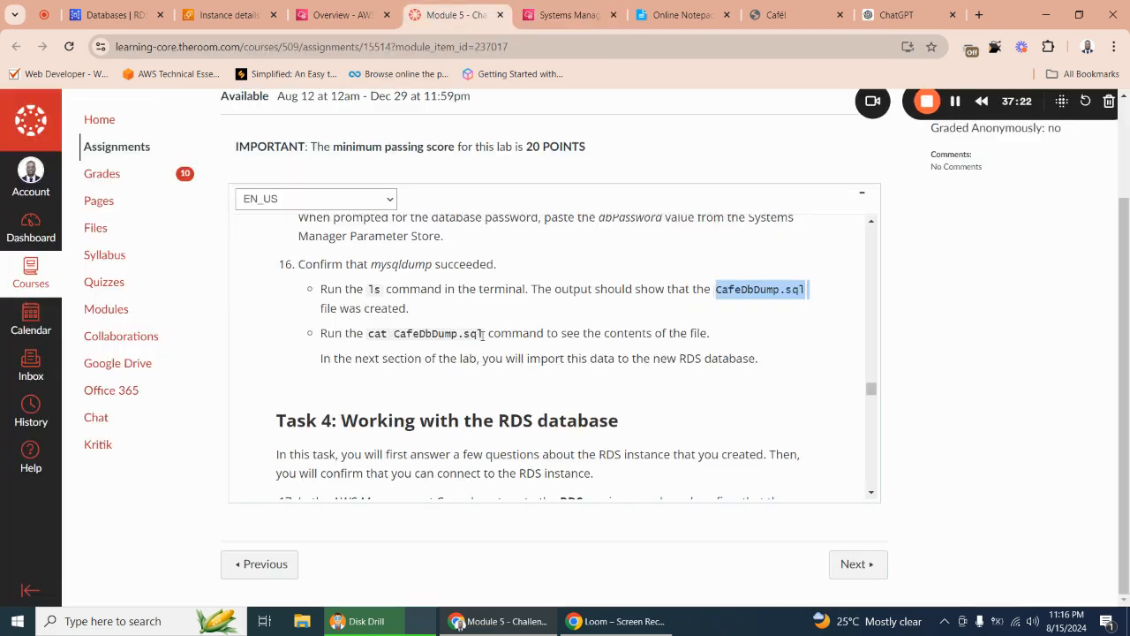
left_click_drag(483, 333, 369, 335)
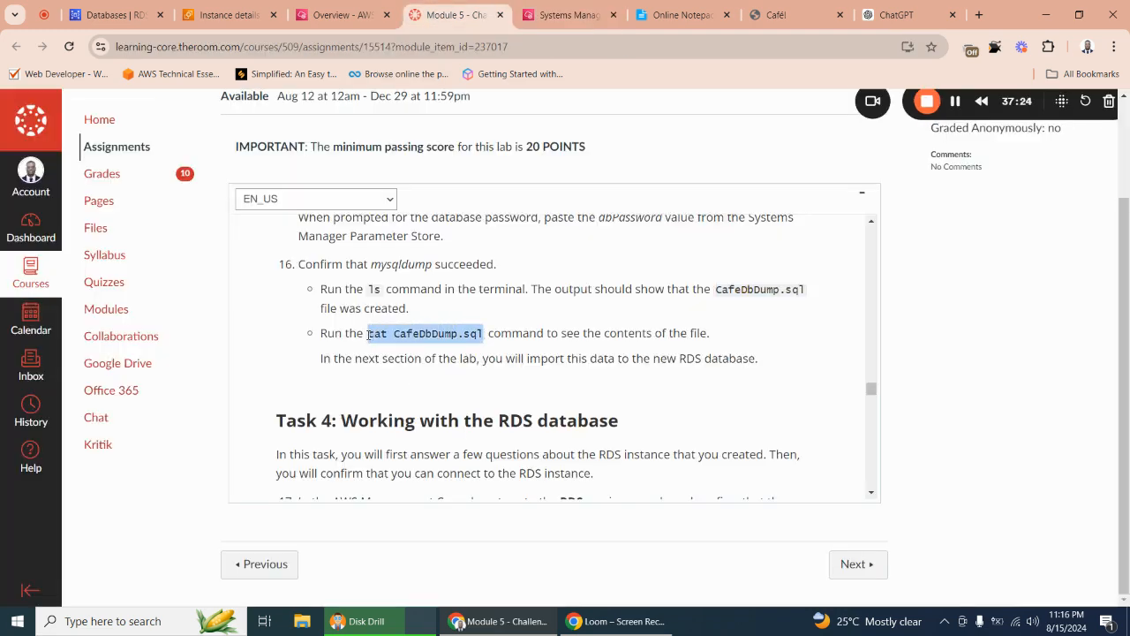
right_click(372, 336)
left_click(429, 351)
left_click(543, 15)
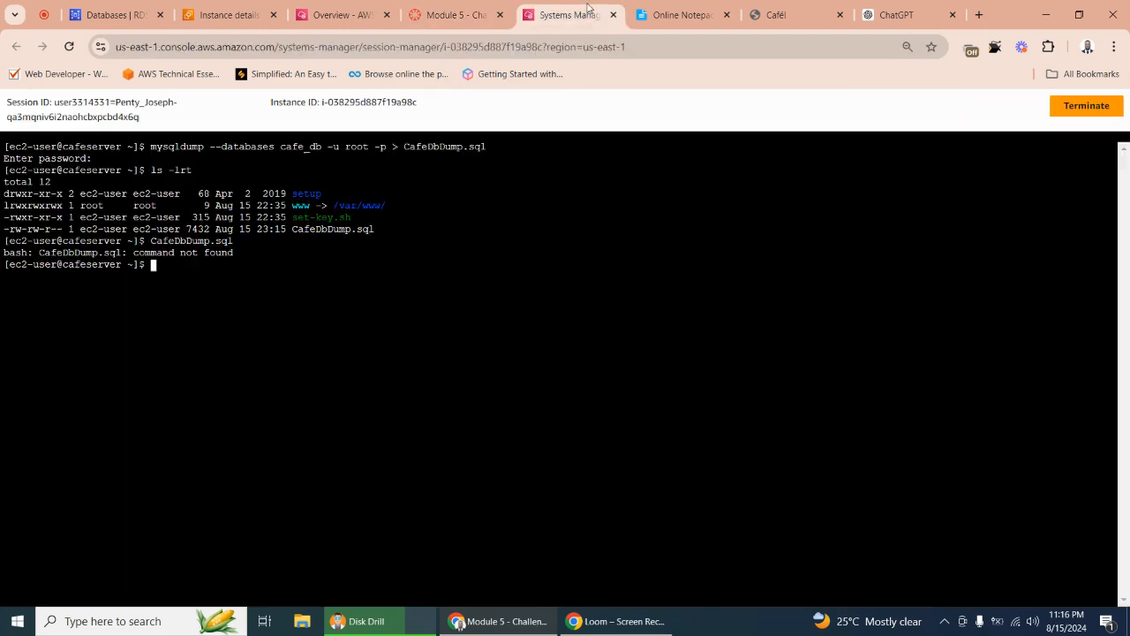
right_click(152, 266)
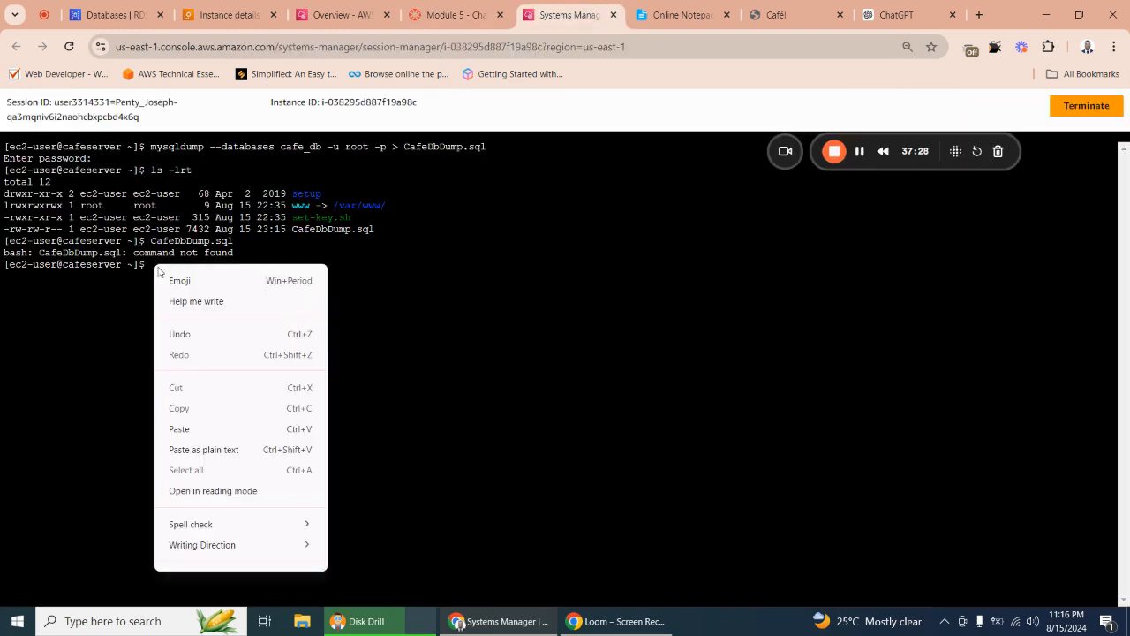
left_click(202, 429)
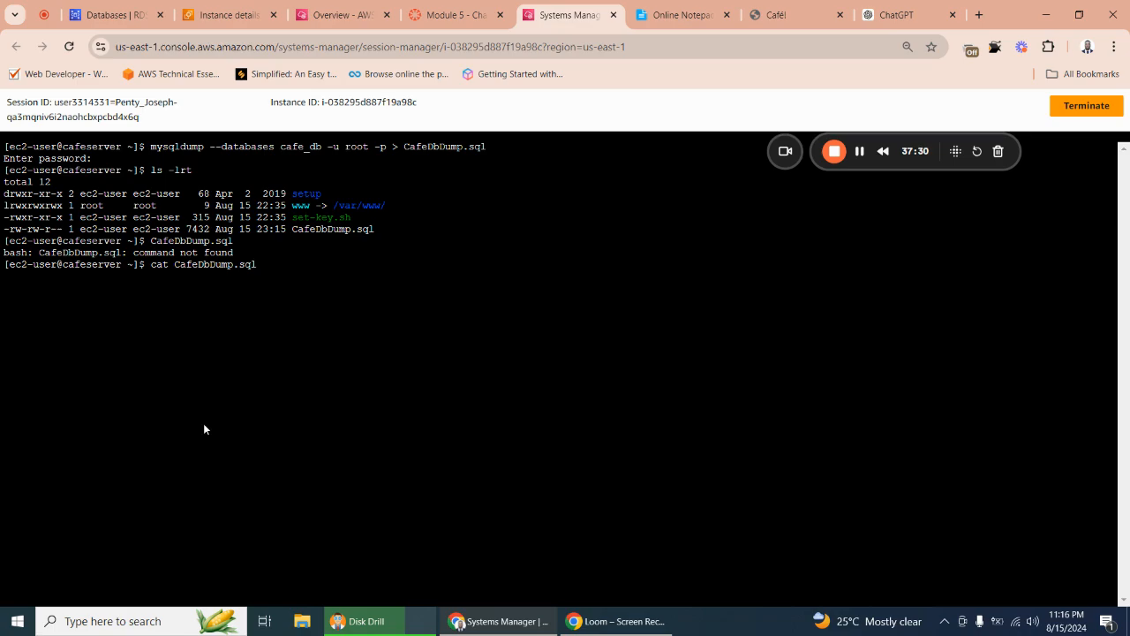
key("Return")
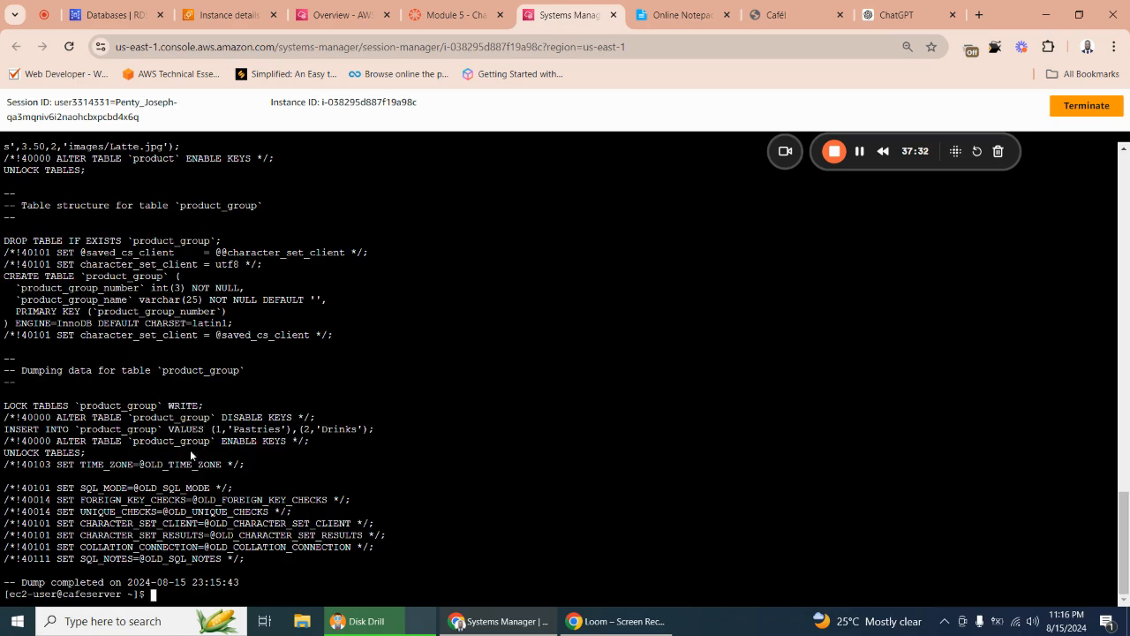
scroll(151, 397, "up", 10)
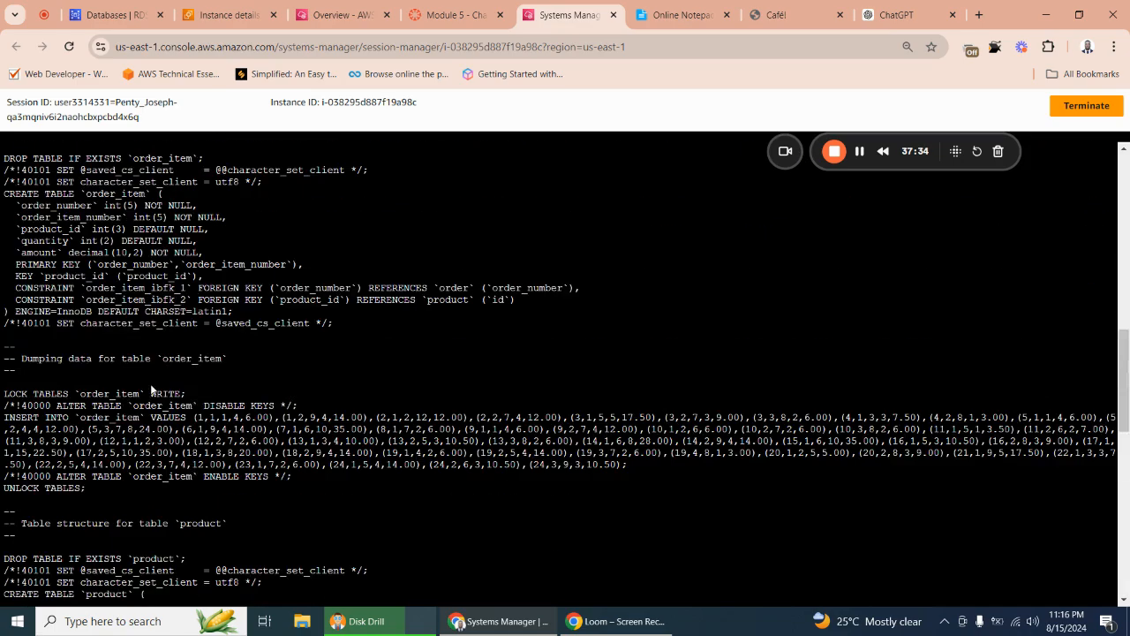
scroll(164, 400, "down", 10)
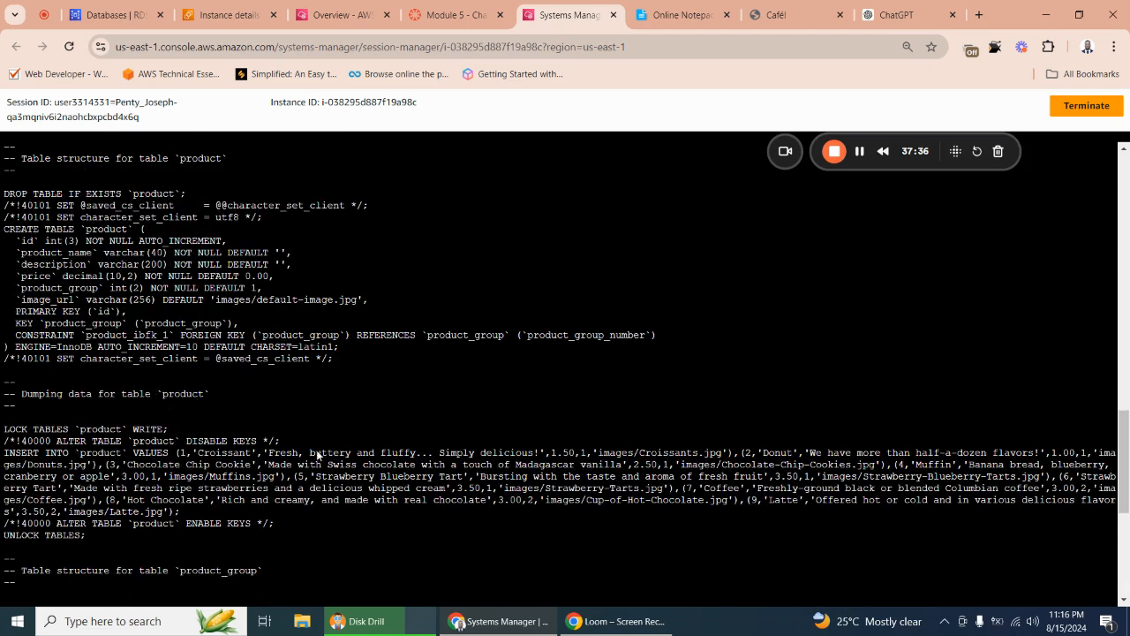
scroll(251, 561, "down", 10)
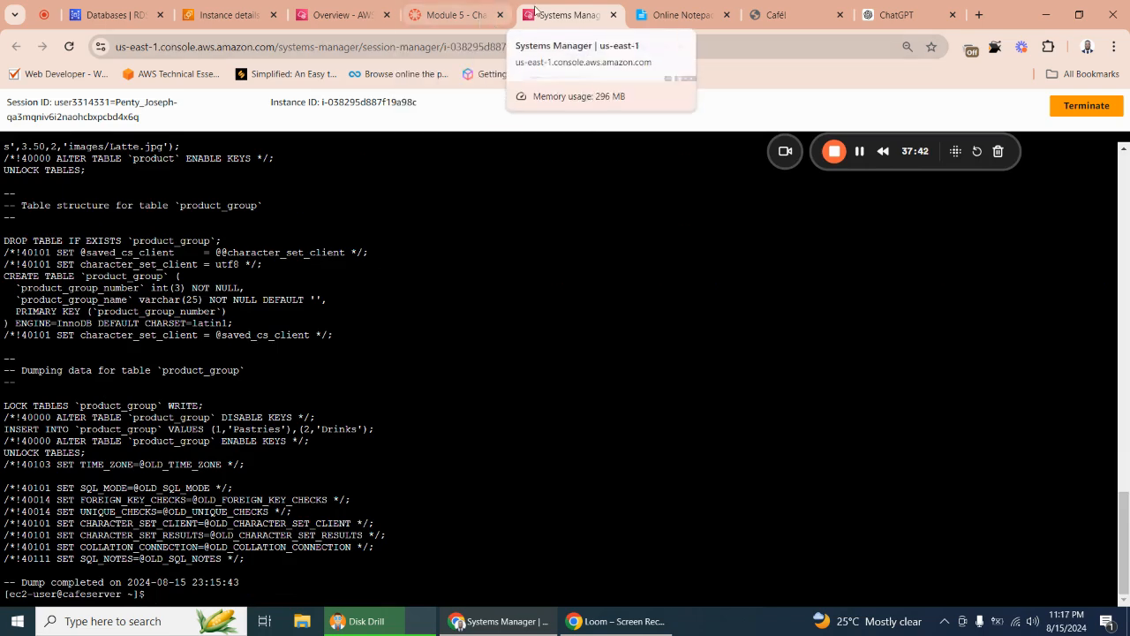
Read lab steps 18 and 19 of Task 4 about the multiple choice questions and reload the lab page.
left_click(455, 15)
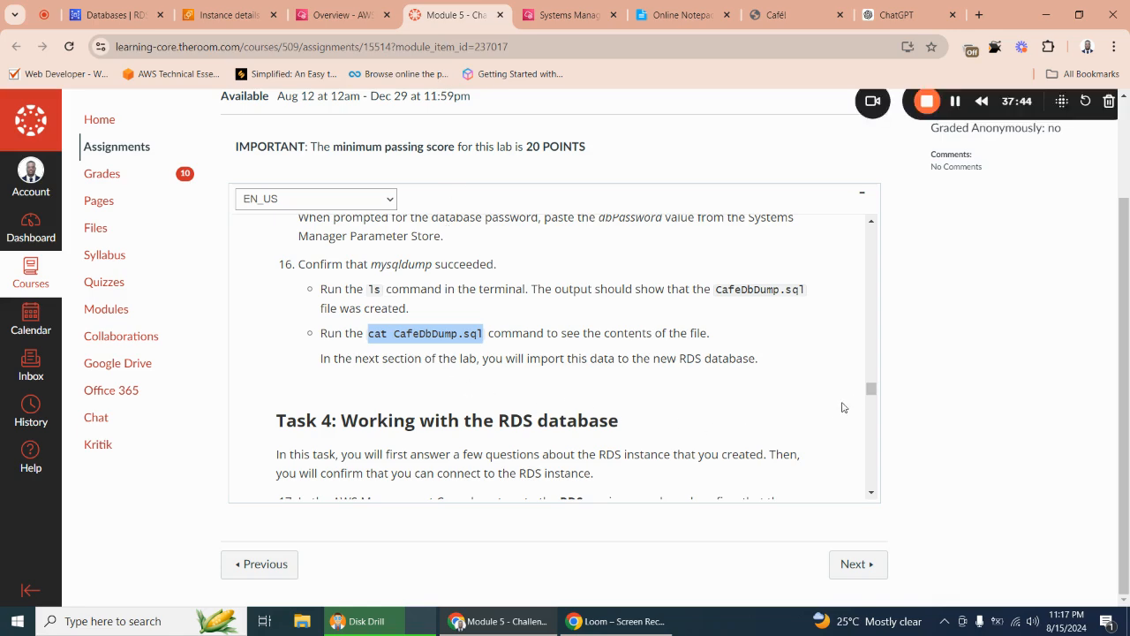
left_click_drag(870, 391, 871, 402)
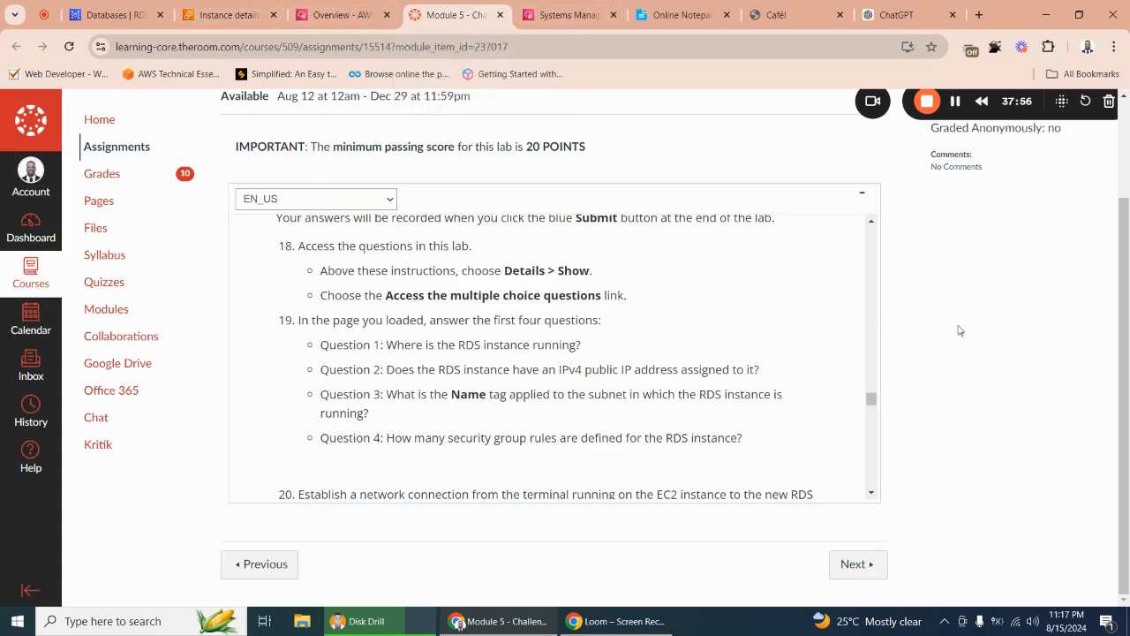
scroll(960, 331, "up", 3)
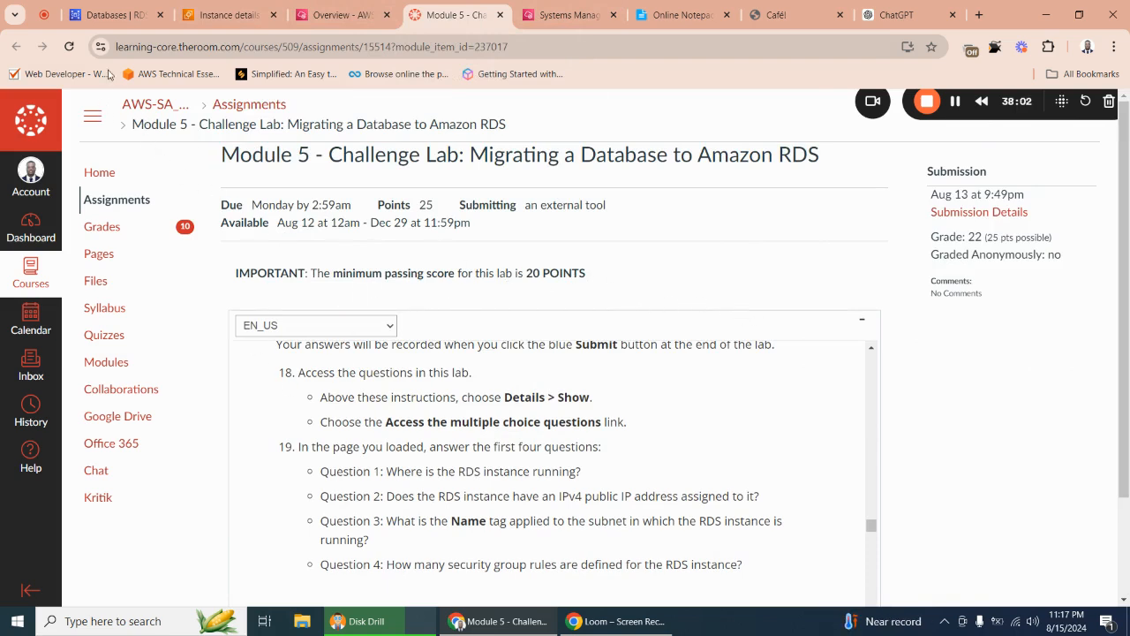
left_click(70, 46)
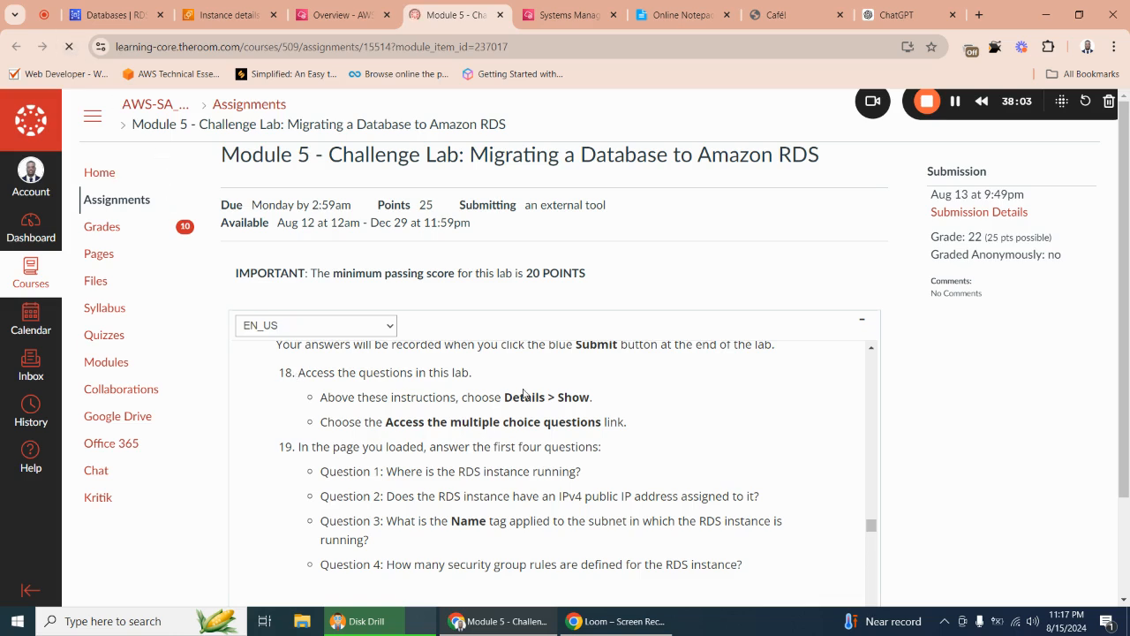
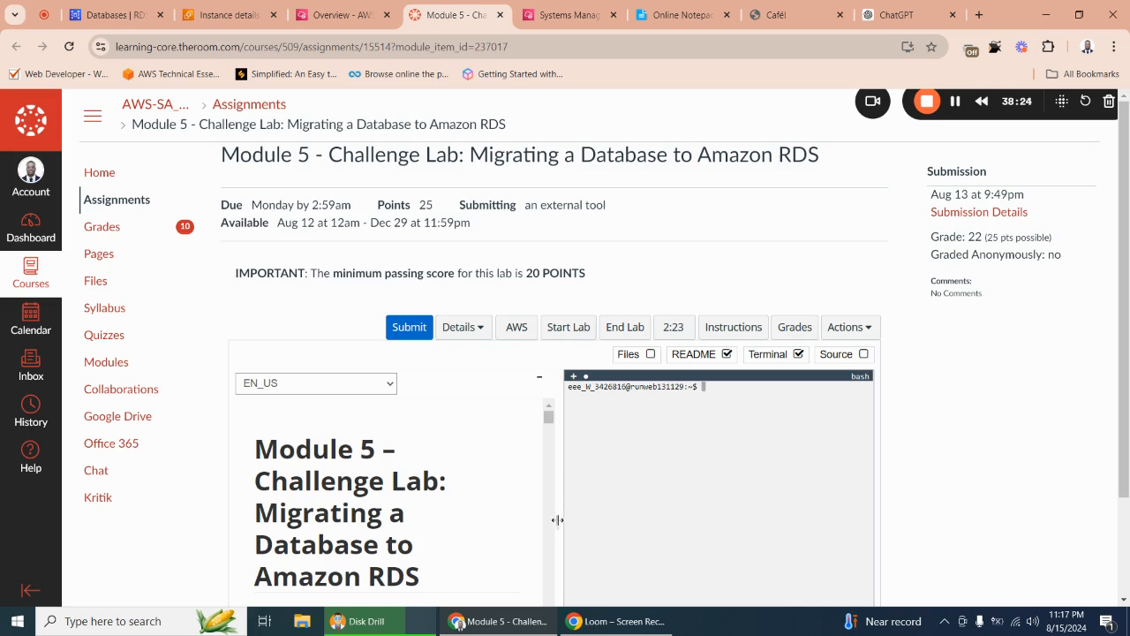
Hide the lab's Terminal pane so the instructions fill the width, and show the lab details.
left_click_drag(557, 520, 706, 521)
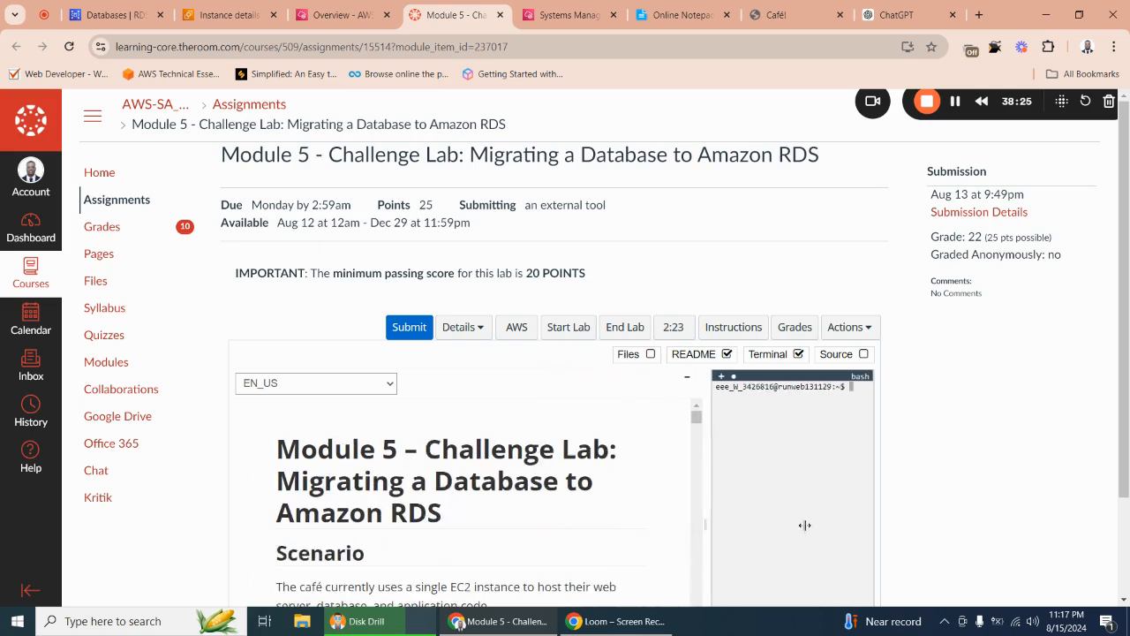
left_click(799, 354)
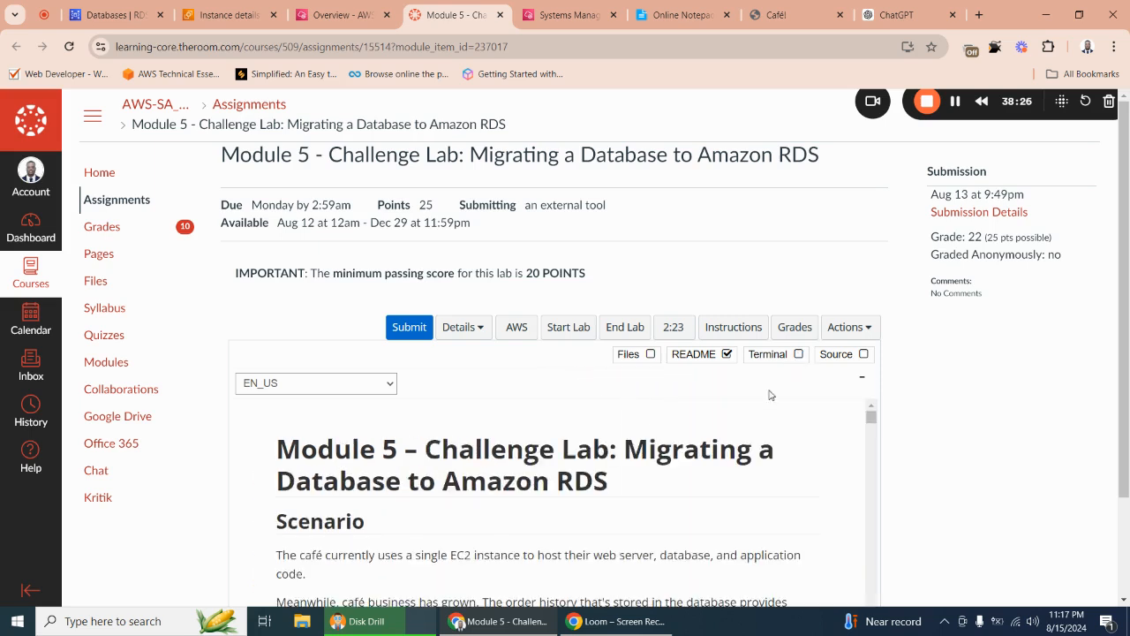
left_click(462, 328)
left_click(370, 459)
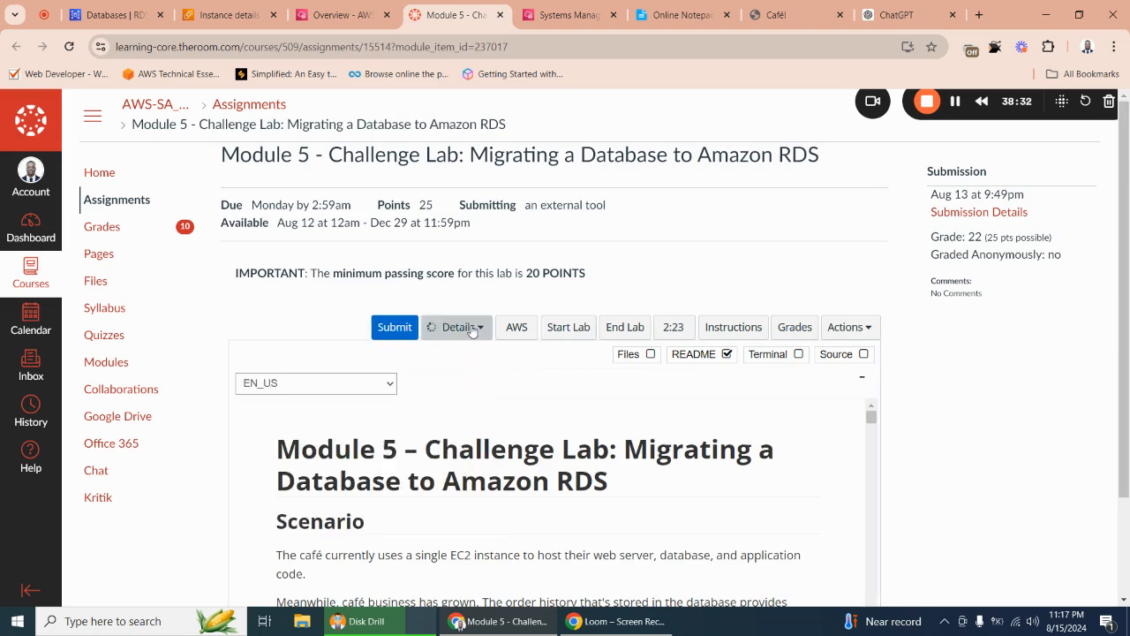
Open the multiple choice questions from the lab details and submit "At the Availability Zone level" for Question 1.
scroll(468, 387, "down", 3)
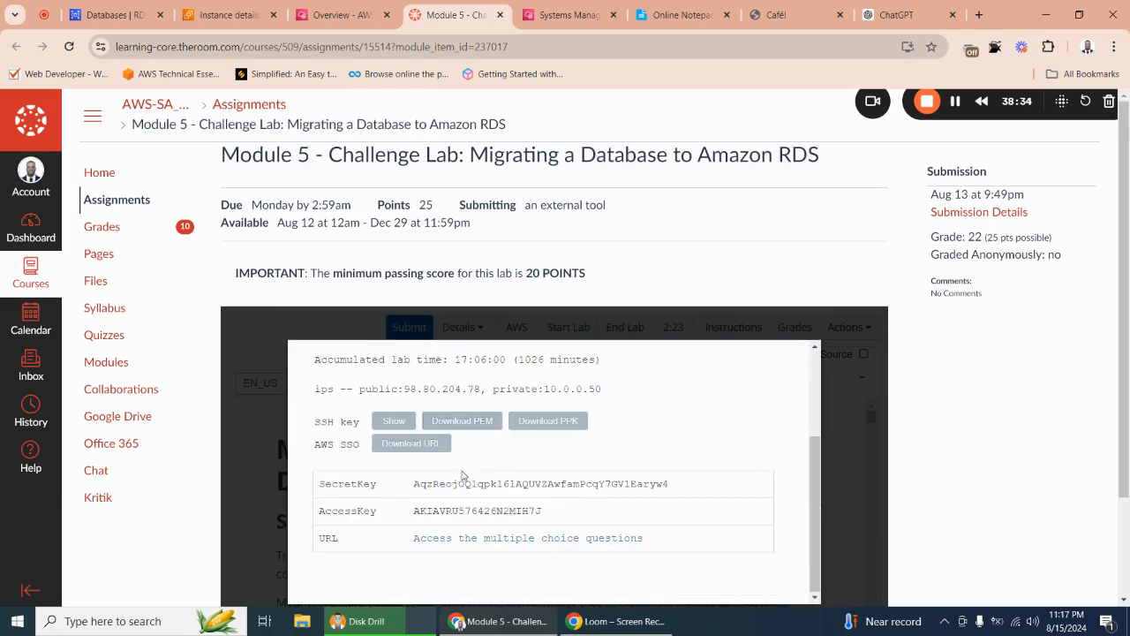
left_click(509, 539)
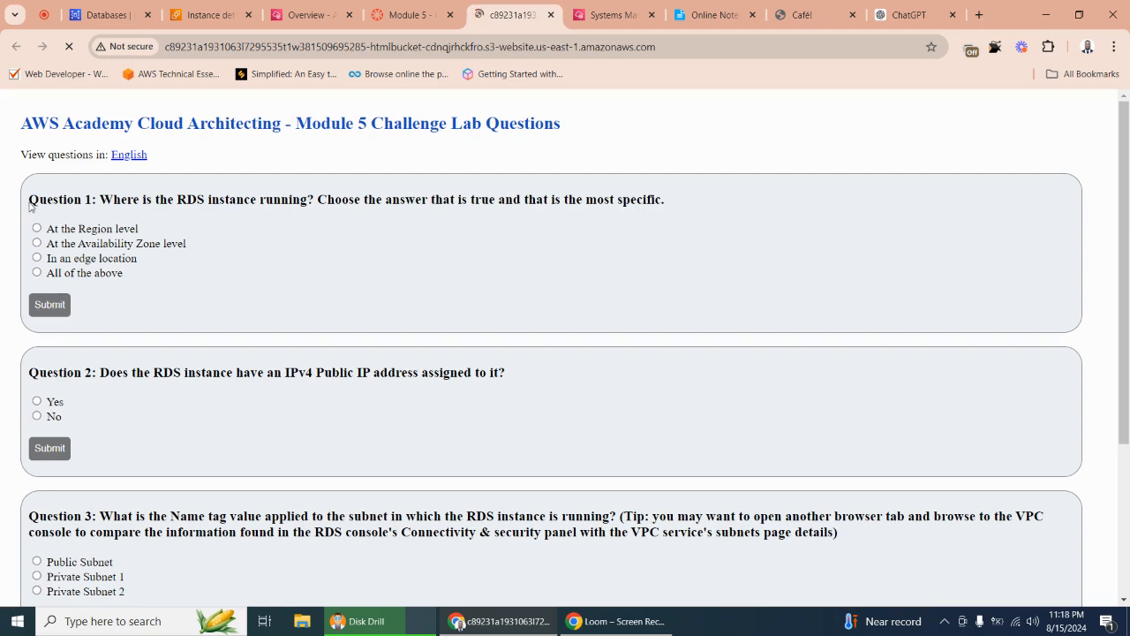
left_click(111, 247)
left_click(59, 311)
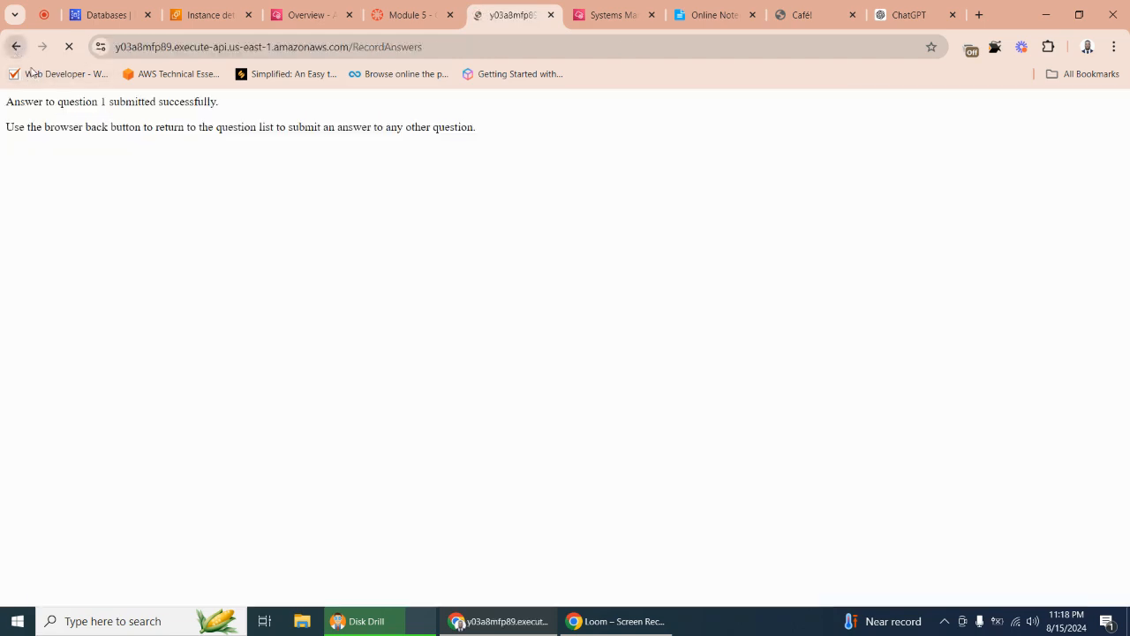
left_click(16, 46)
Submit "No" for Question 2 about the RDS instance's IPv4 public IP address and return to the question list.
scroll(109, 301, "down", 3)
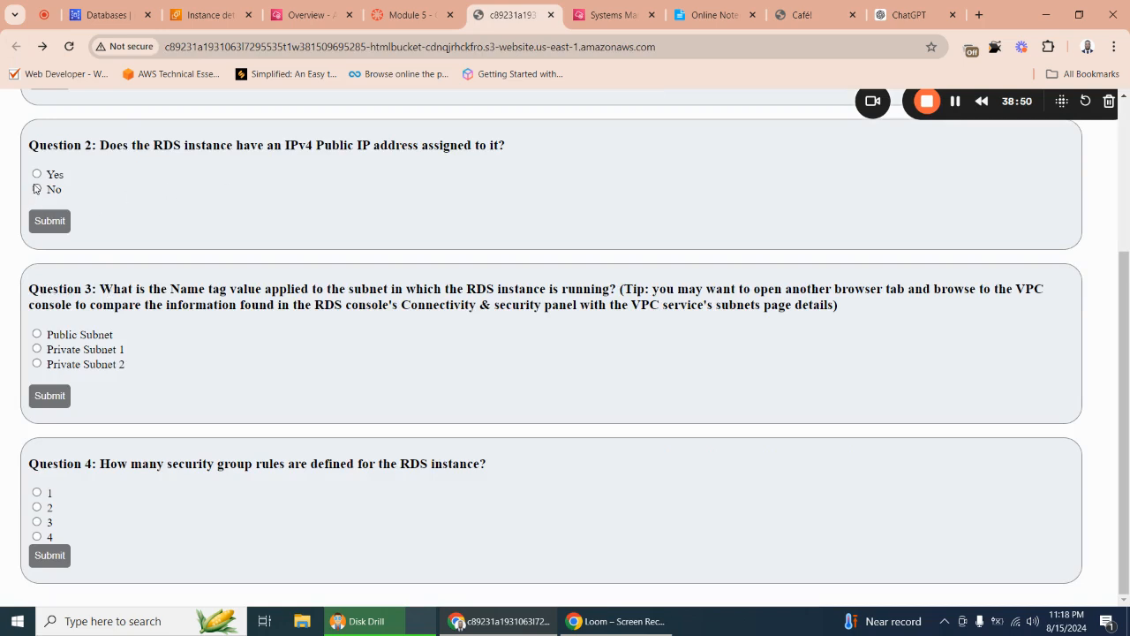
left_click(54, 220)
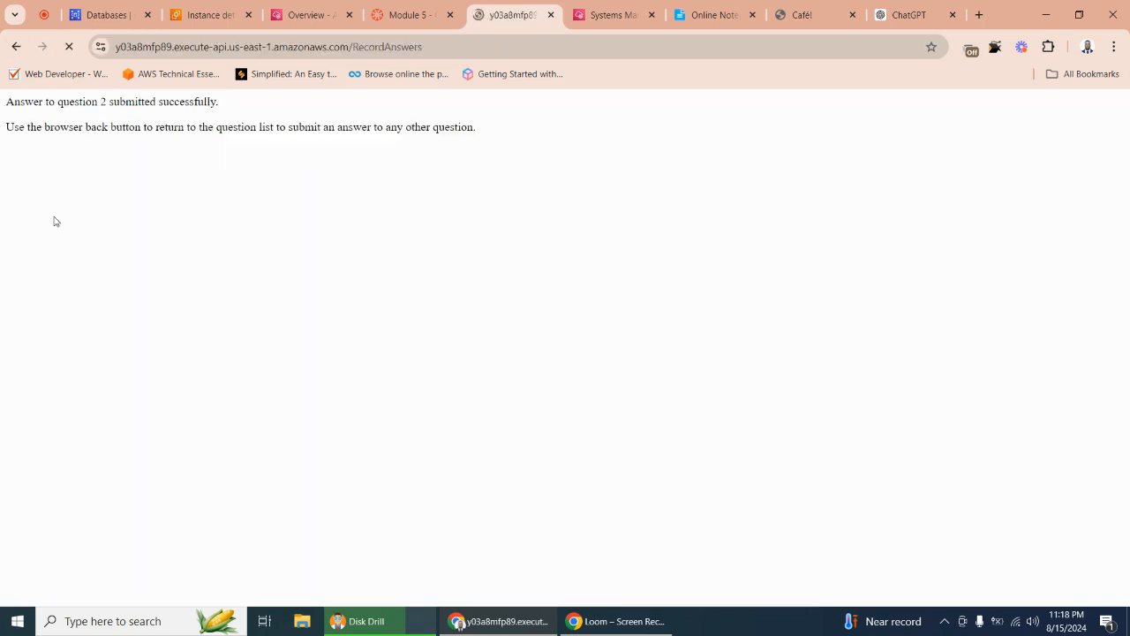
left_click(16, 46)
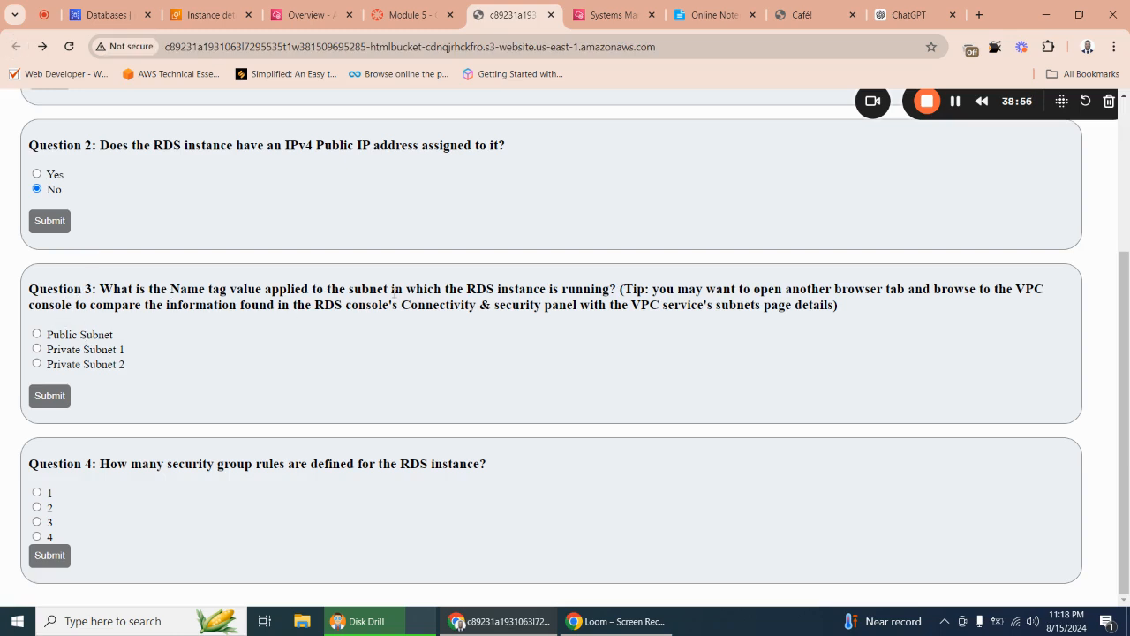
Submit "Private Subnet 1" for Question 3 and "1" for Question 4, returning to the question list after each.
left_click(50, 351)
left_click(53, 398)
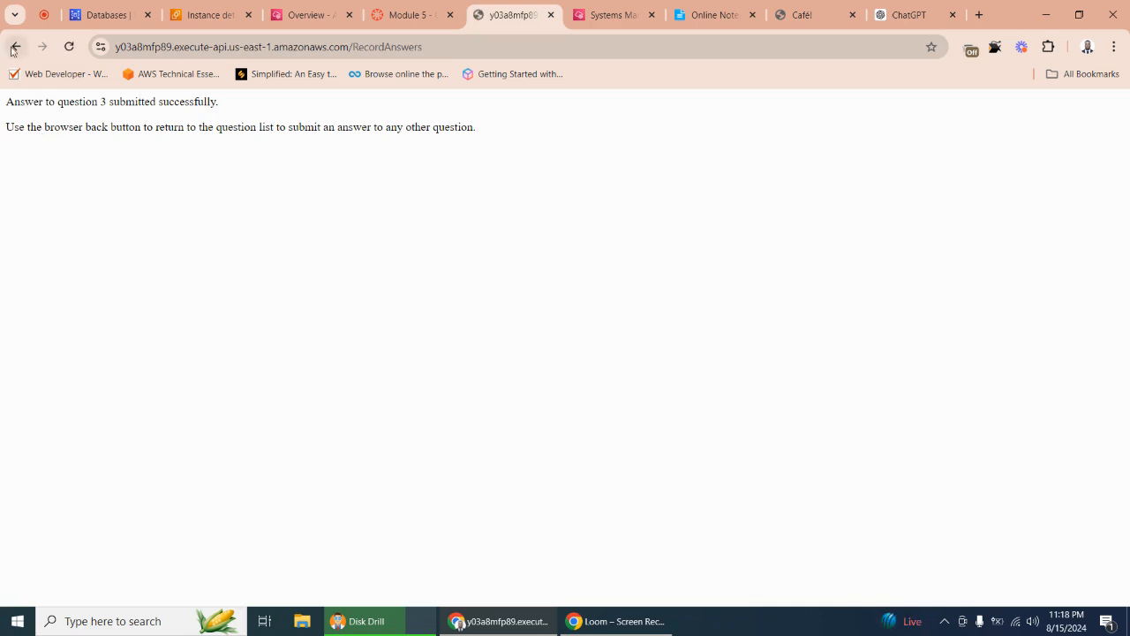
left_click(16, 45)
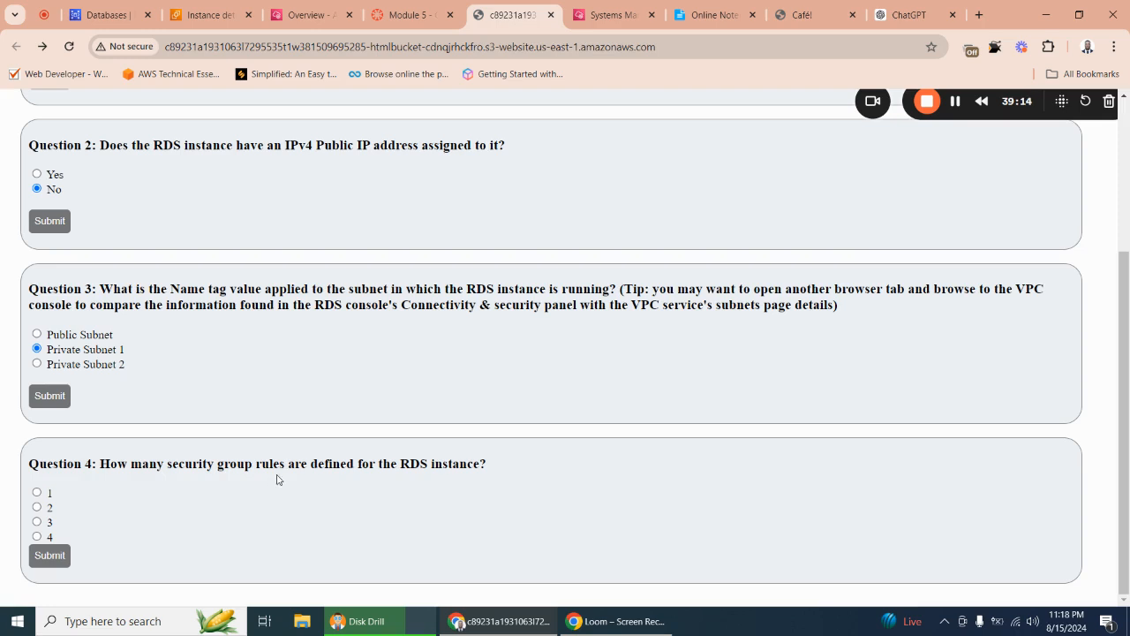
left_click(58, 556)
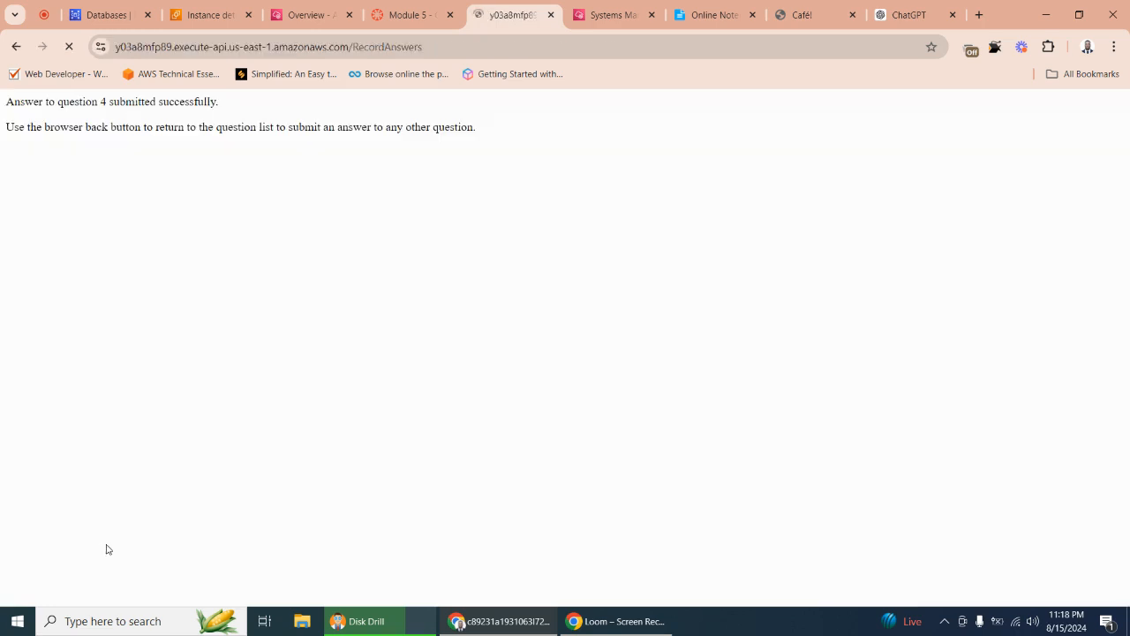
left_click(16, 46)
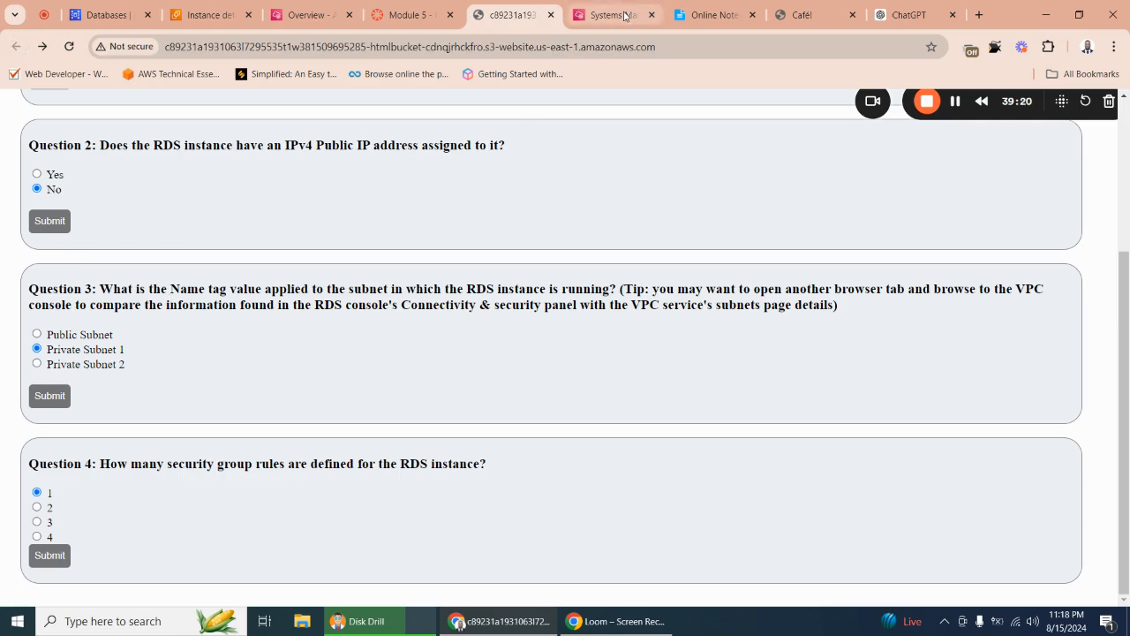
Return to the Module 5 lab page and close the Credentials details.
left_click(411, 15)
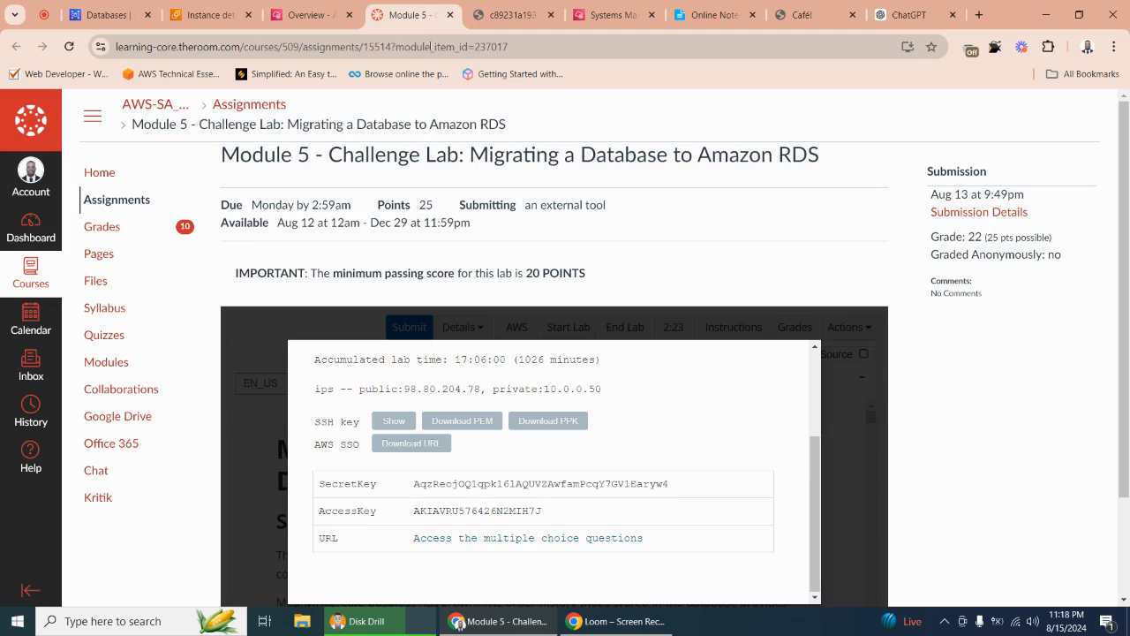
left_click_drag(810, 459, 819, 312)
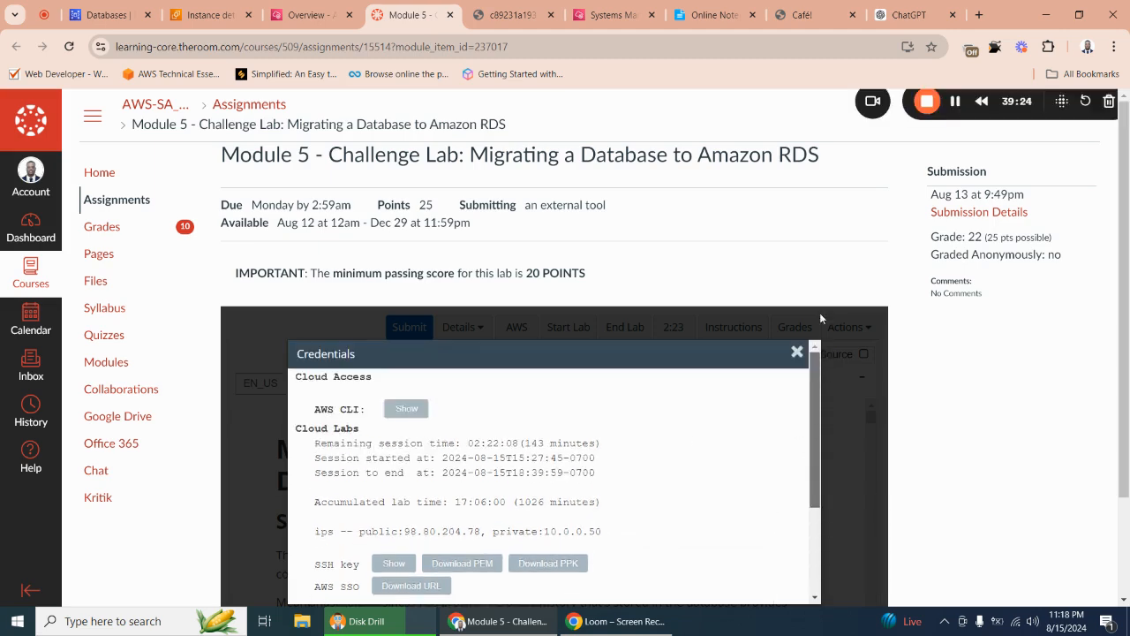
left_click(796, 351)
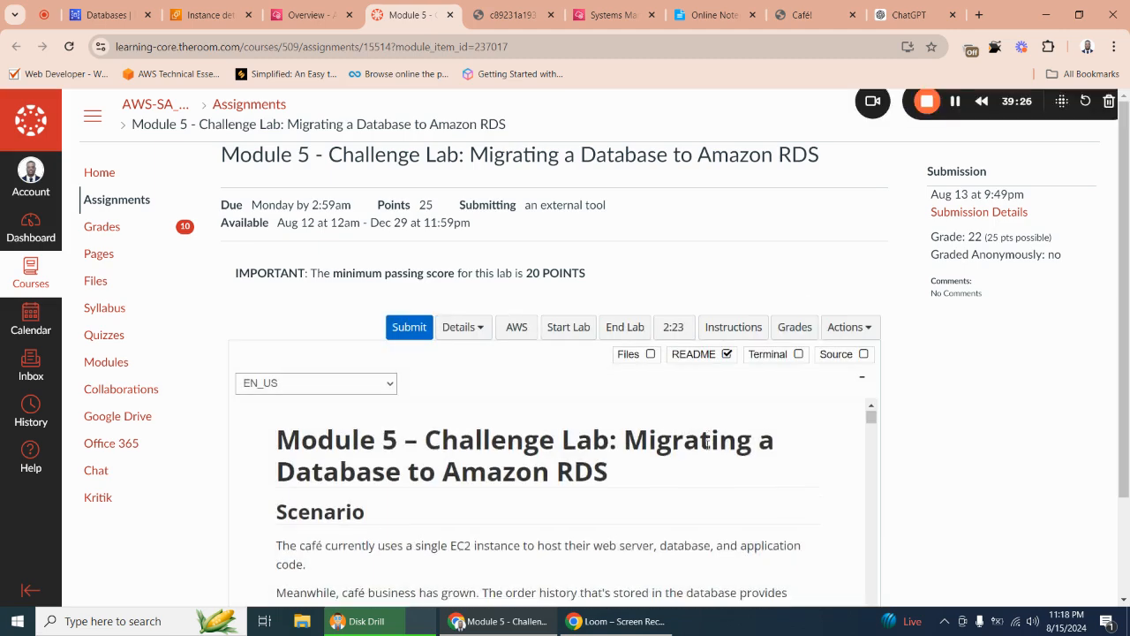
Find lab step 20 about connecting the EC2 terminal to the RDS instance, and expand and read Tip #1.
scroll(707, 444, "down", 3)
scroll(608, 456, "up", 3)
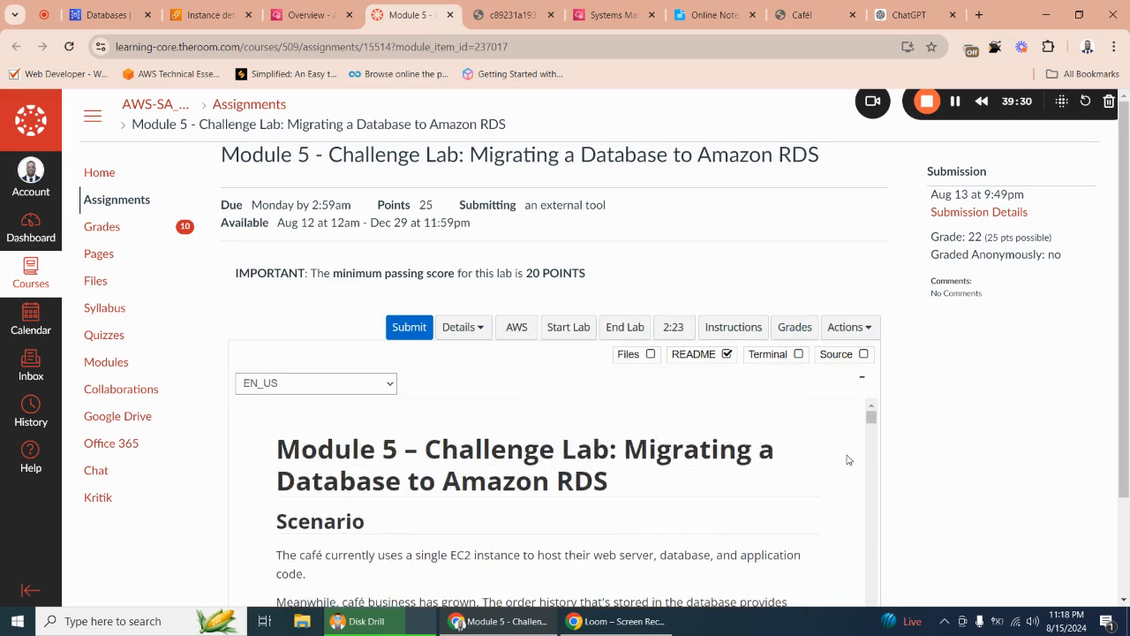
left_click_drag(874, 419, 874, 502)
scroll(1002, 404, "down", 3)
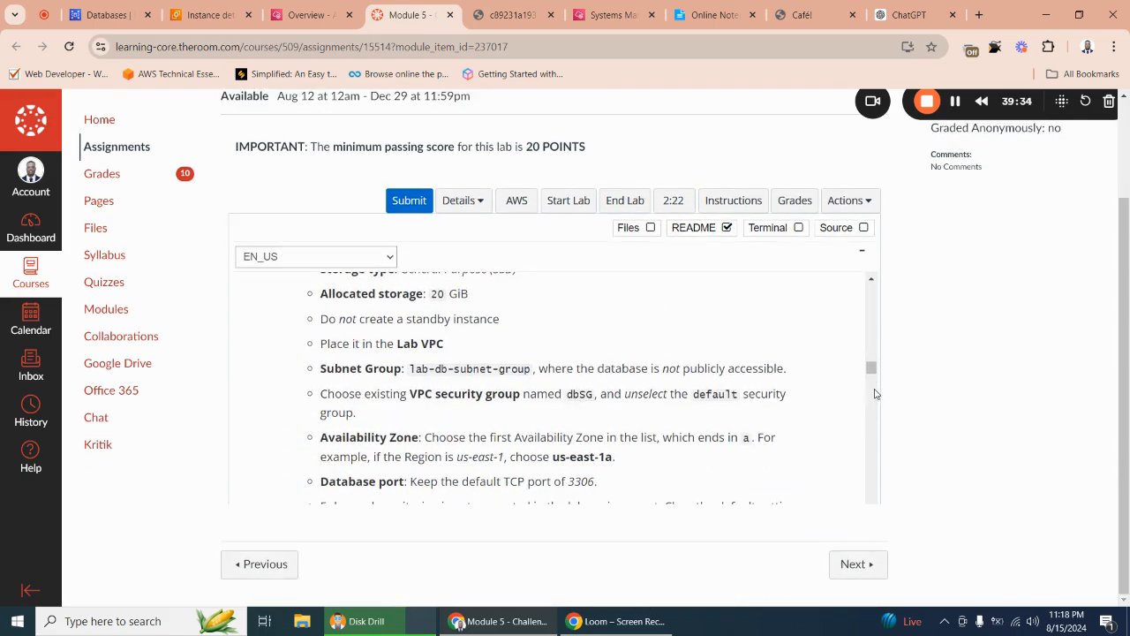
left_click_drag(873, 368, 890, 460)
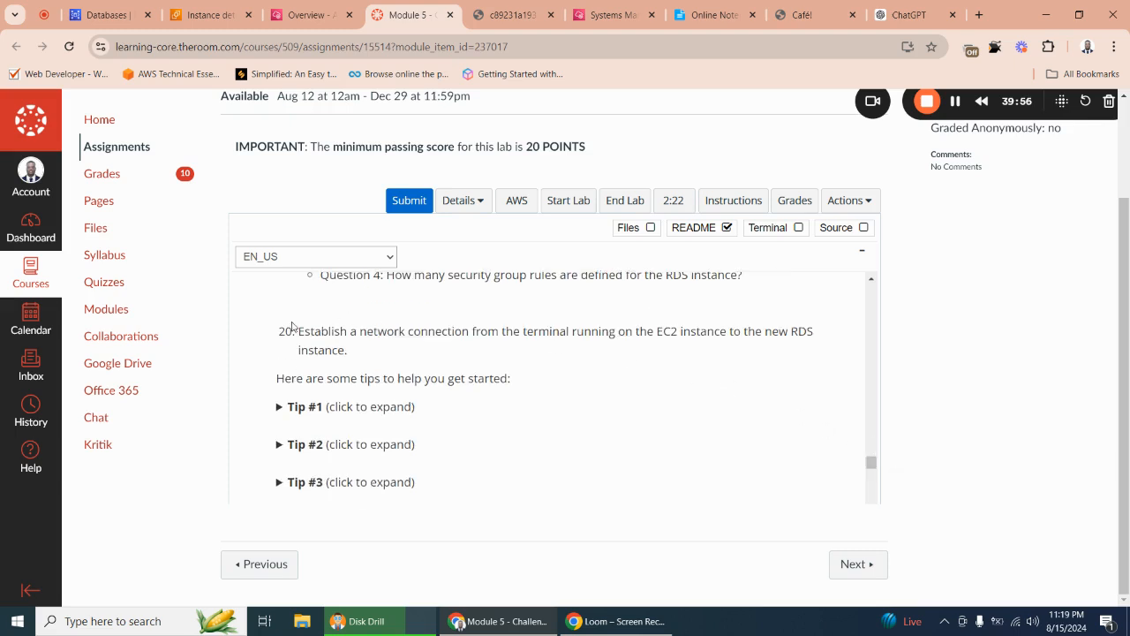
left_click(281, 412)
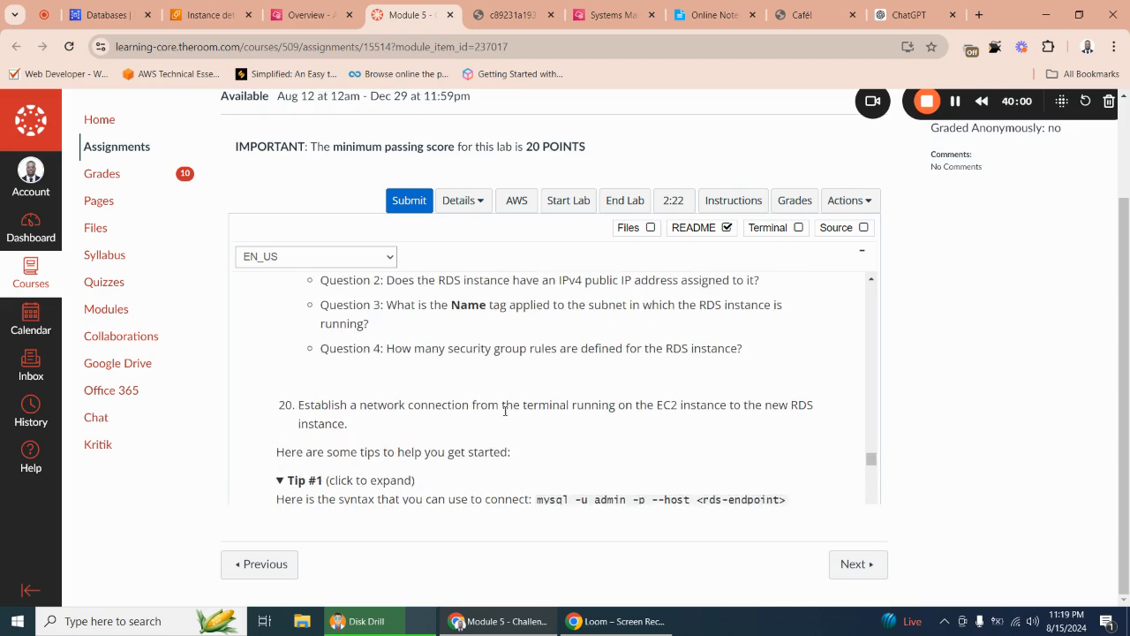
scroll(505, 411, "down", 1)
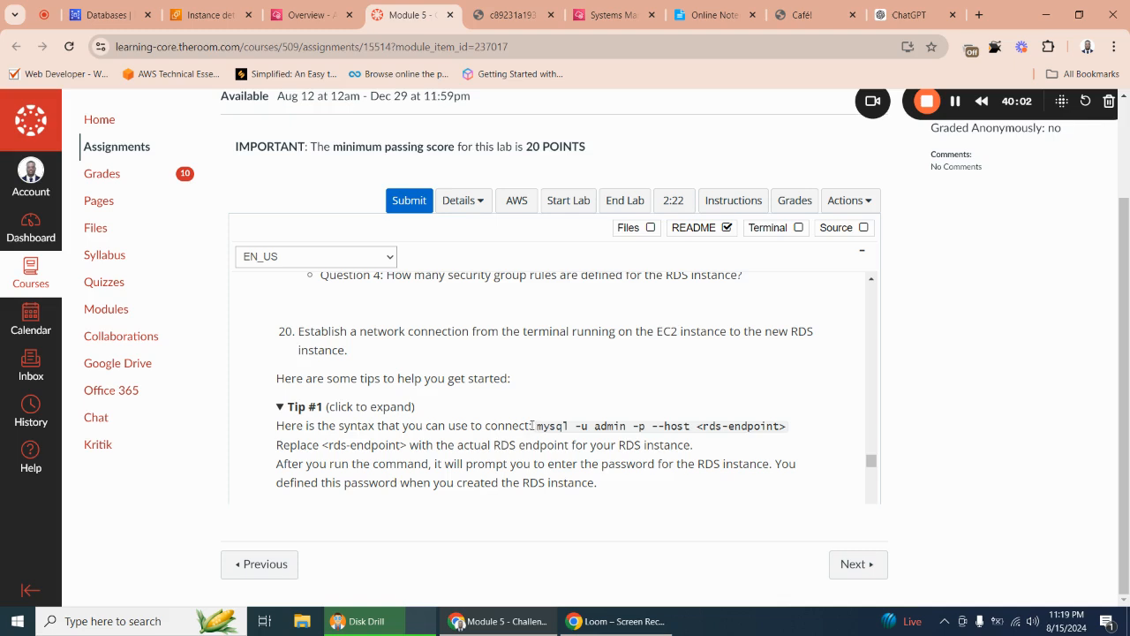
Copy "mysql -u admin -p --host <rds-endpoint>" from Tip #1 and replace the online notepad's contents with it.
left_click_drag(536, 428, 785, 429)
right_click(685, 426)
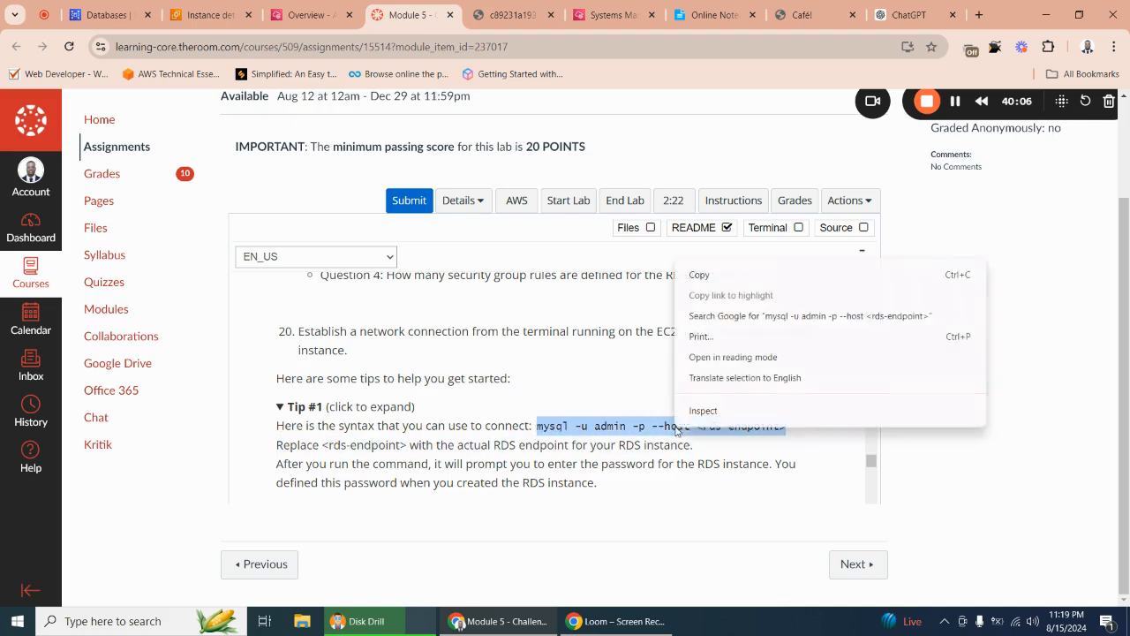
left_click(721, 274)
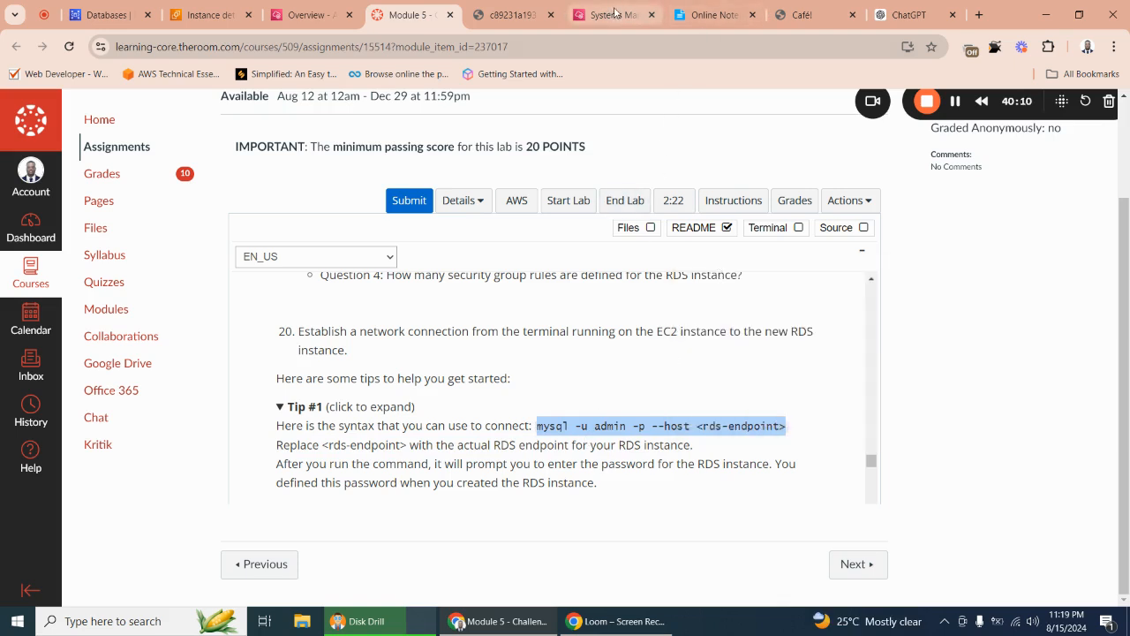
left_click(711, 15)
triple_click(521, 186)
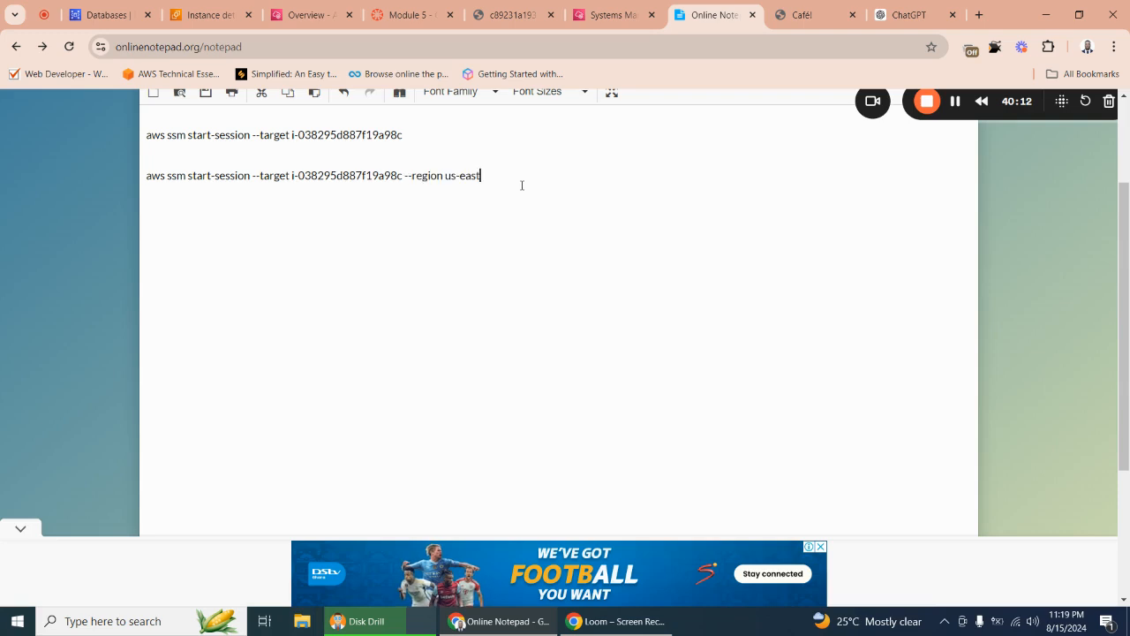
key("ctrl+a")
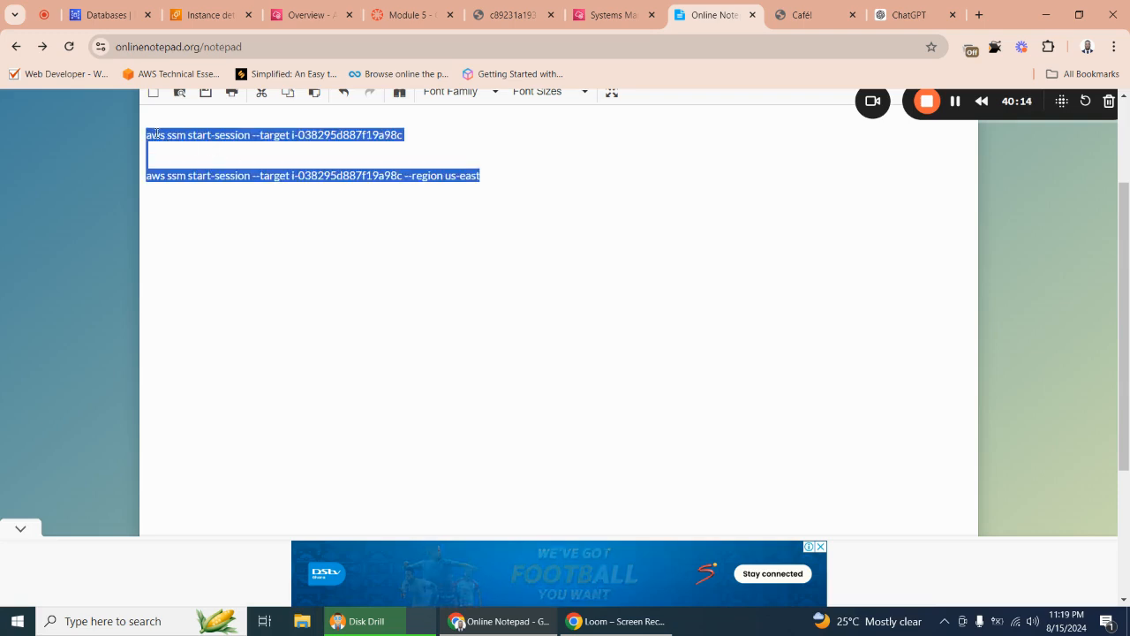
key("BackSpace")
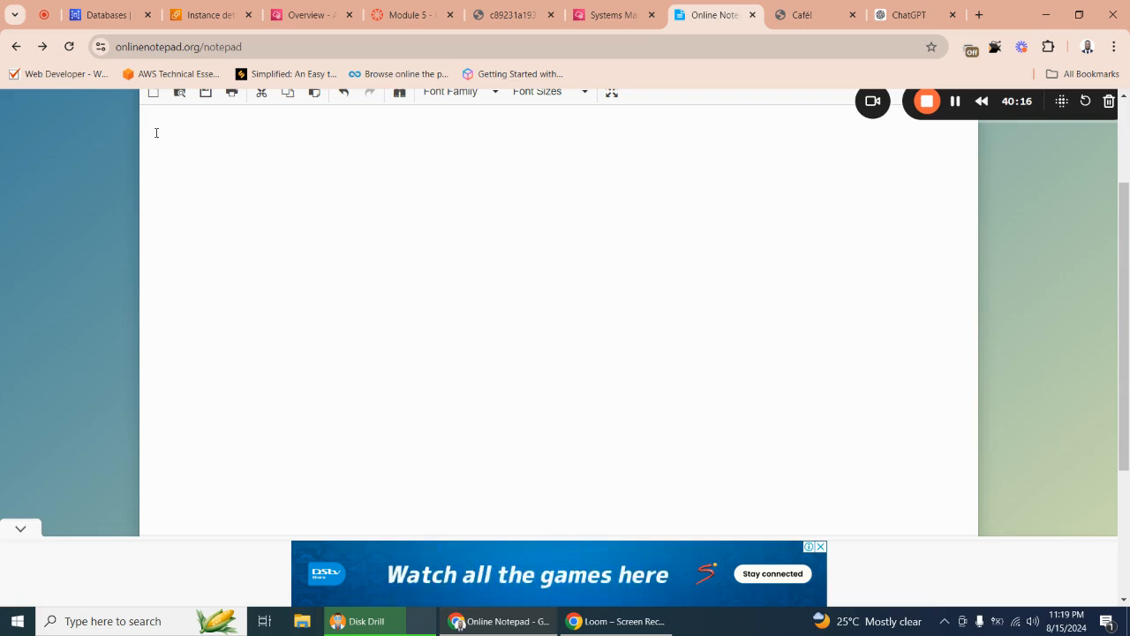
key("ctrl+v")
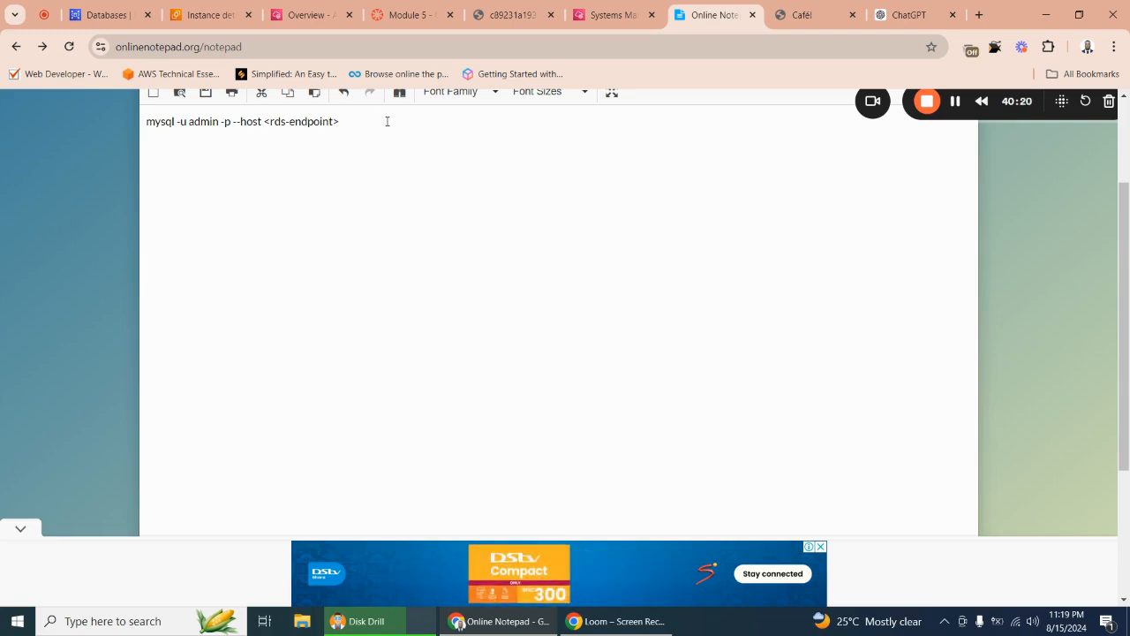
Switch to the RDS console's database list and open the details of cafedatabase.
mouse_move(609, 10)
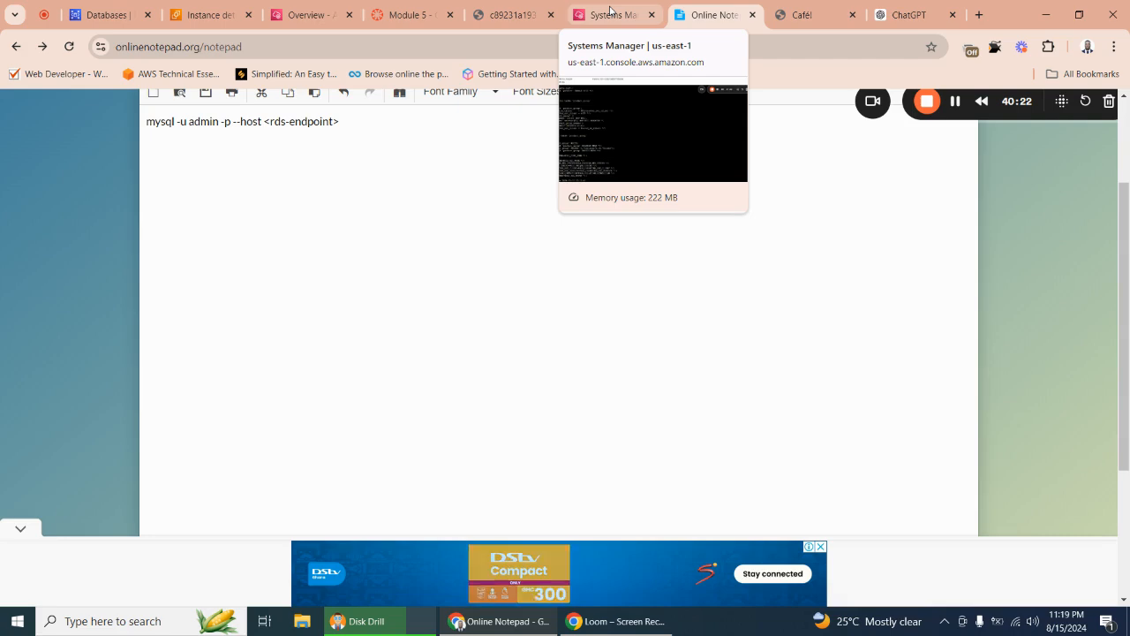
left_click(508, 14)
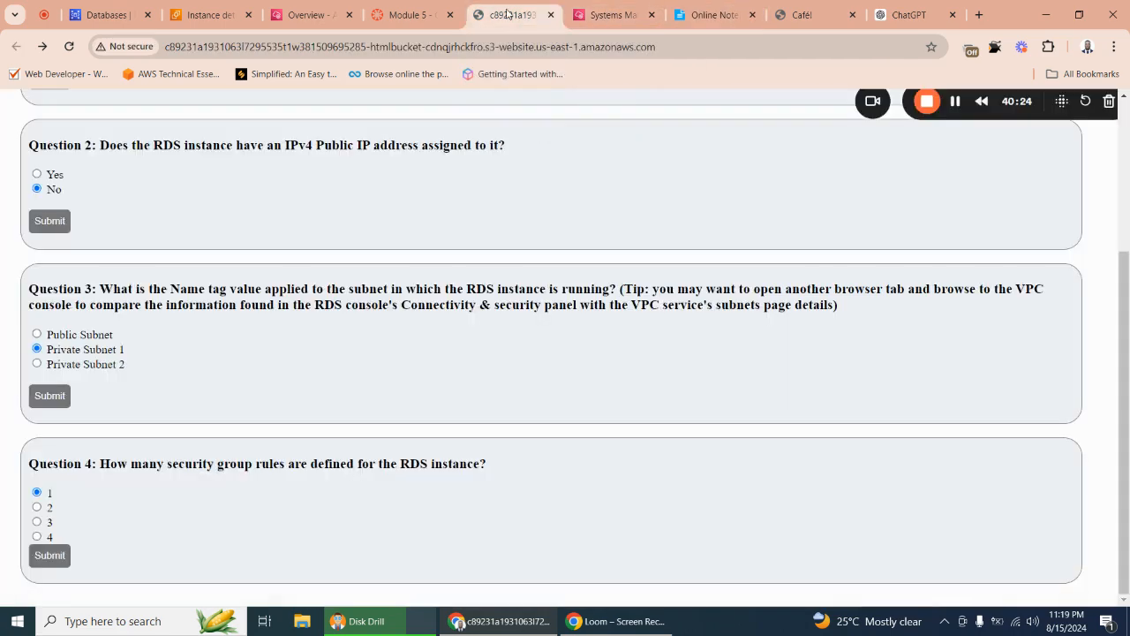
left_click(402, 14)
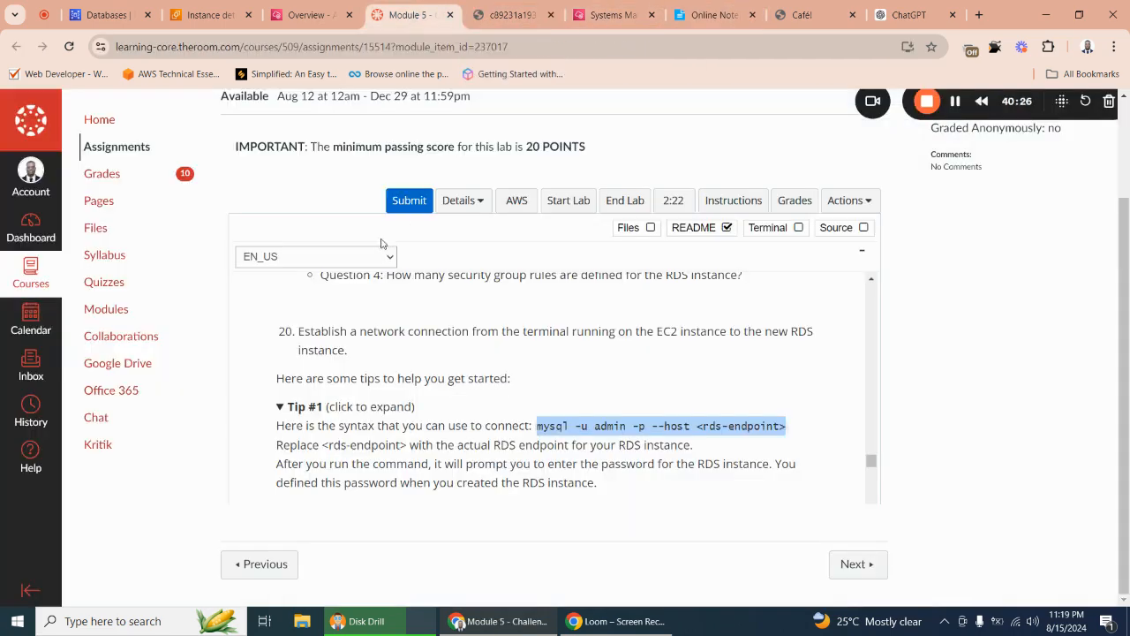
left_click(309, 14)
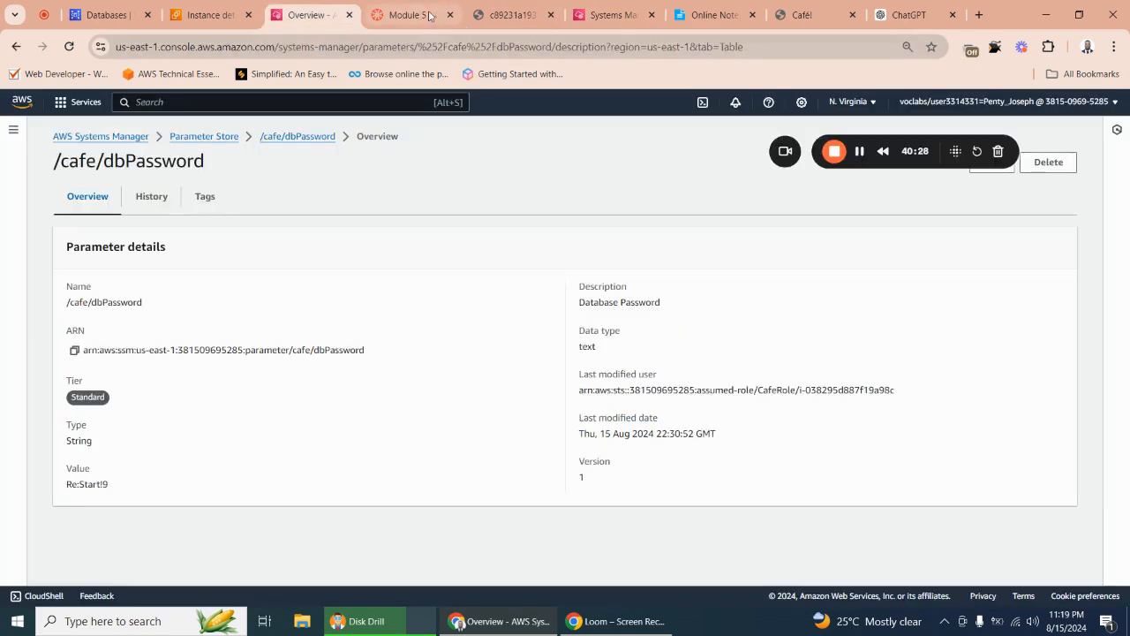
left_click(210, 14)
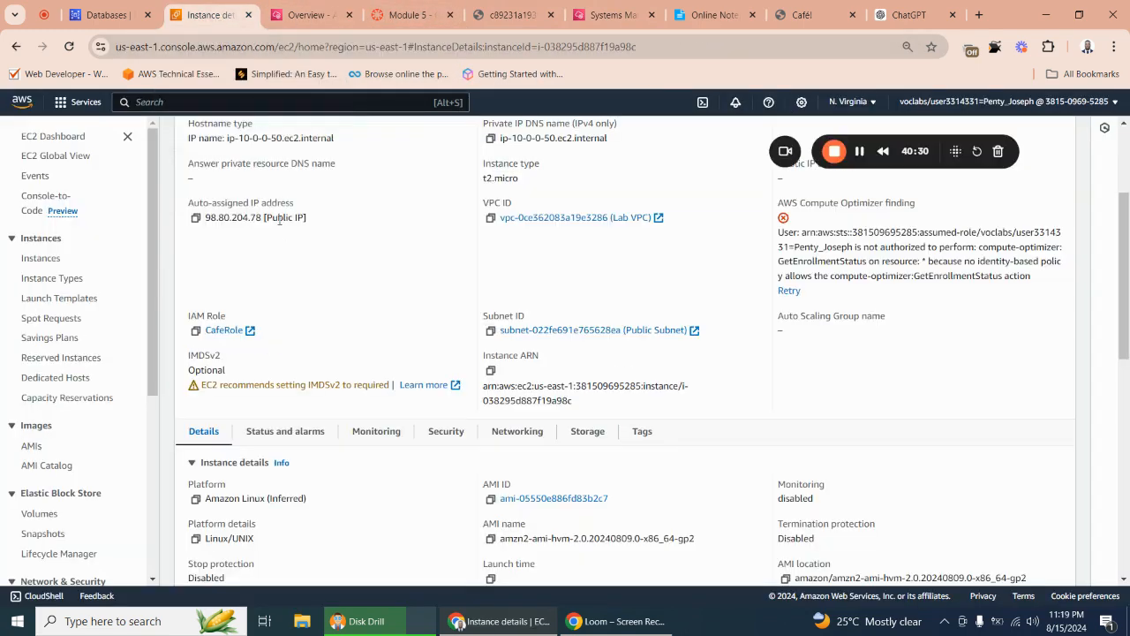
left_click(108, 15)
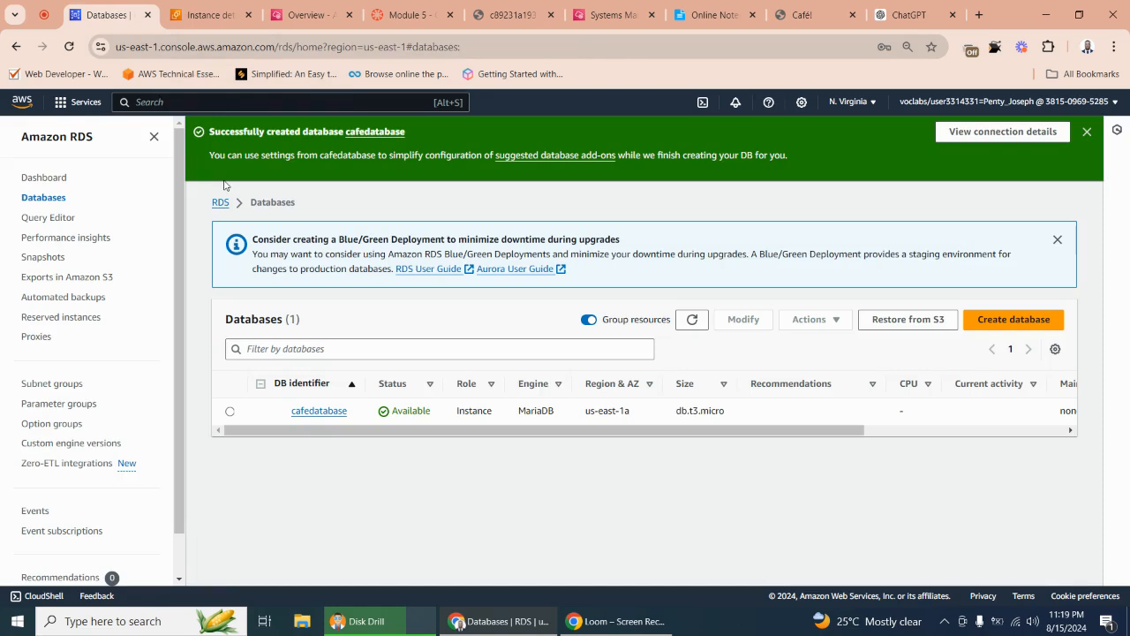
left_click(320, 412)
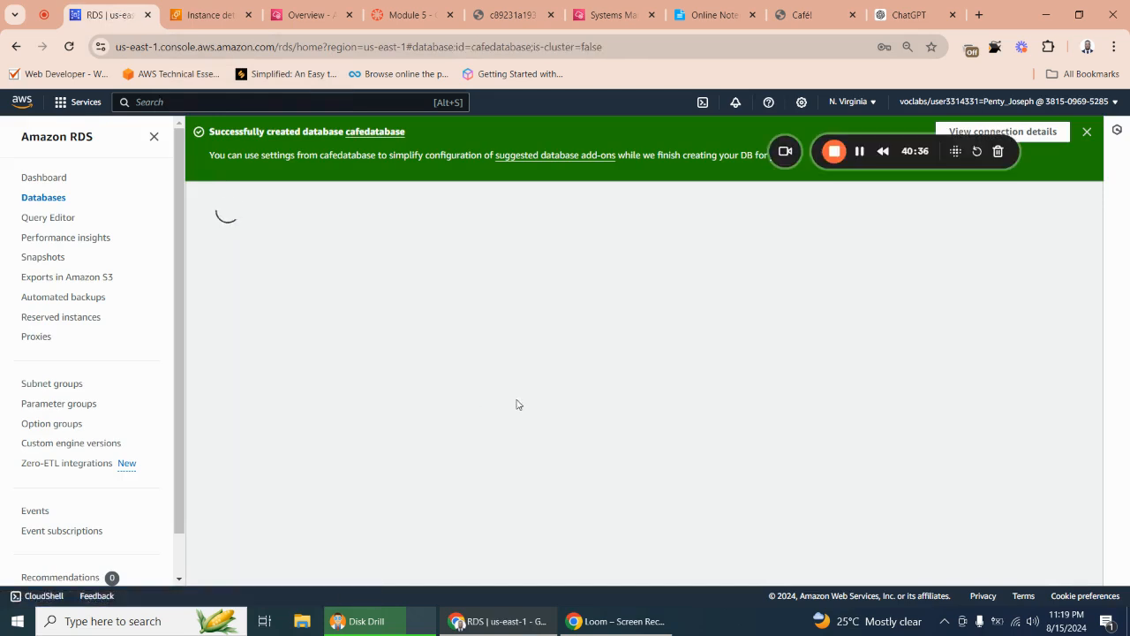
Review cafedatabase's connectivity and security settings and open the details of its dbSG security group.
scroll(517, 384, "down", 3)
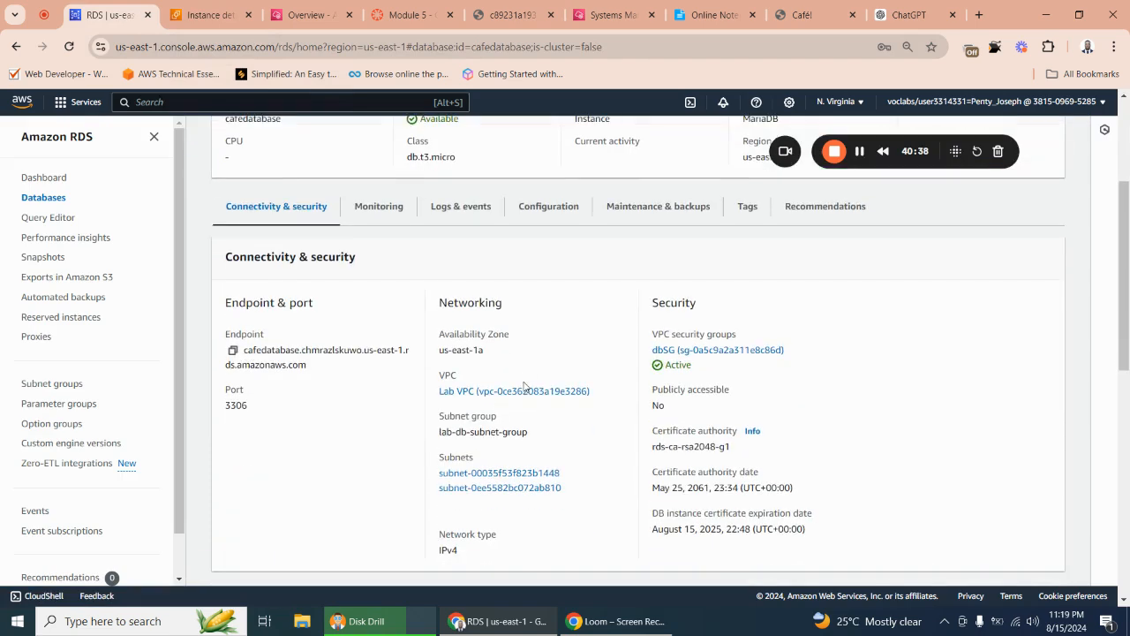
scroll(519, 313, "down", 1)
scroll(507, 280, "up", 3)
scroll(504, 286, "down", 2)
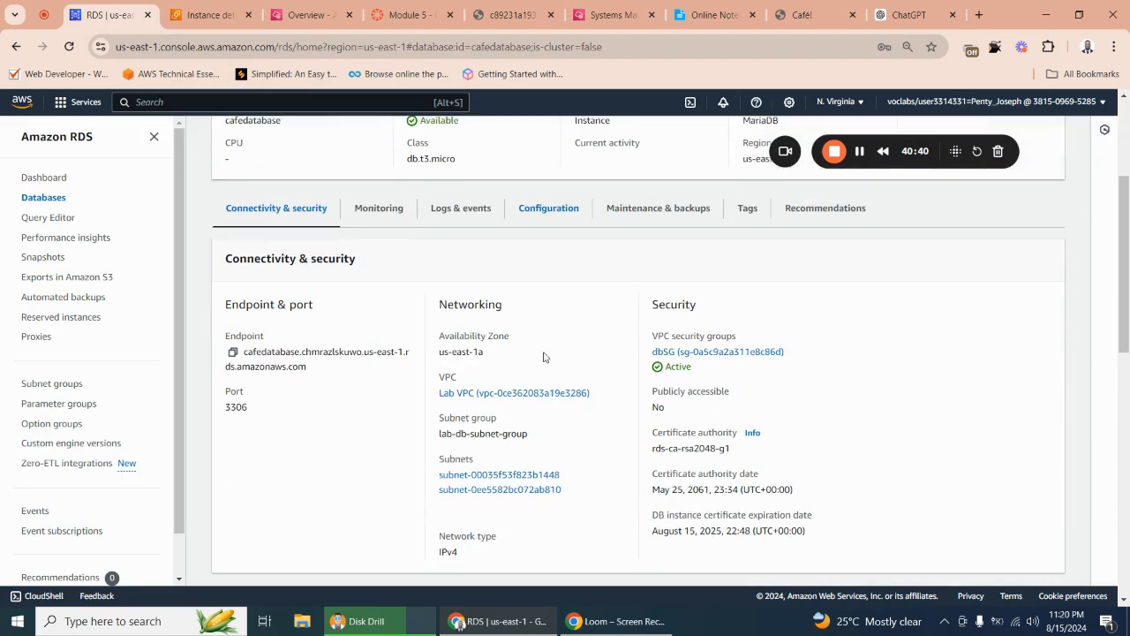
left_click(696, 352)
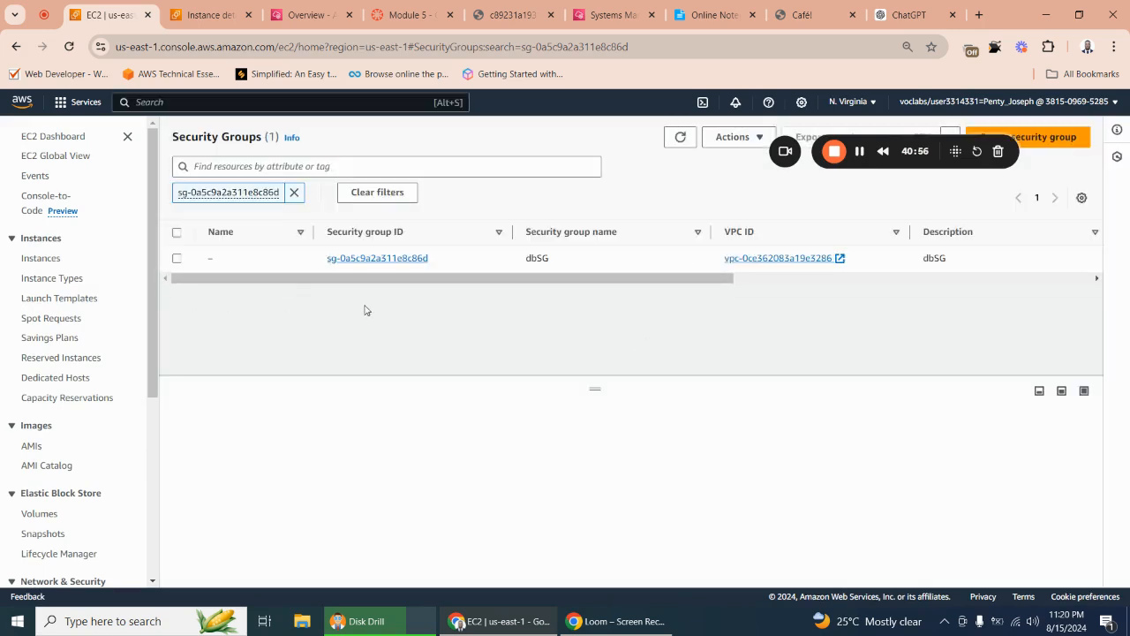
left_click(392, 264)
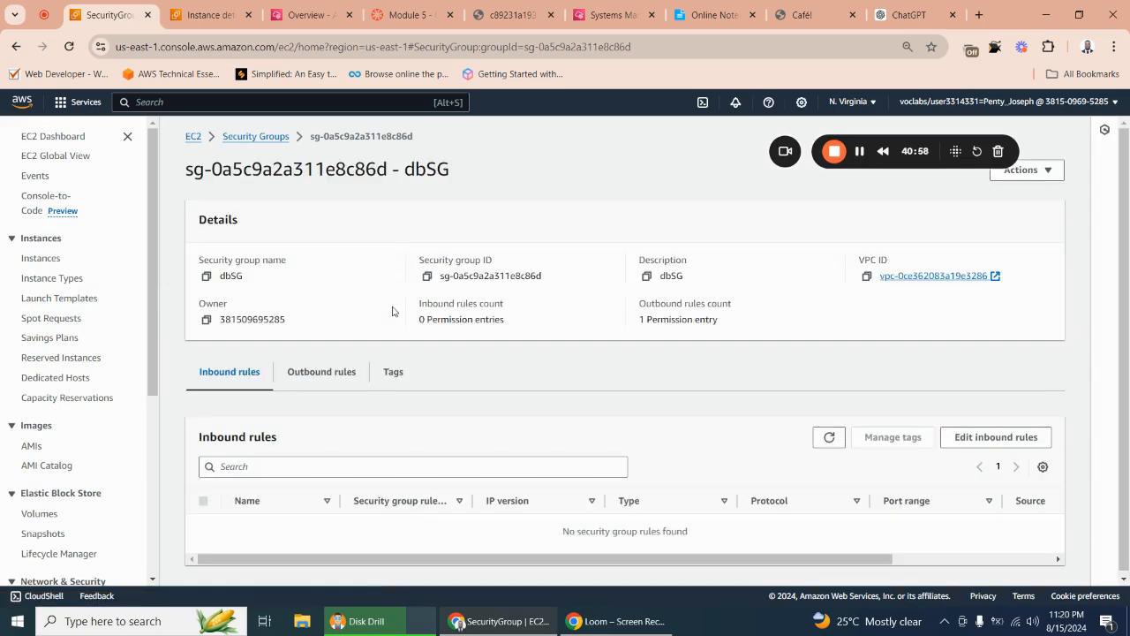
Edit the inbound rules of dbSG and add a rule of type MYSQL/Aurora.
left_click(978, 438)
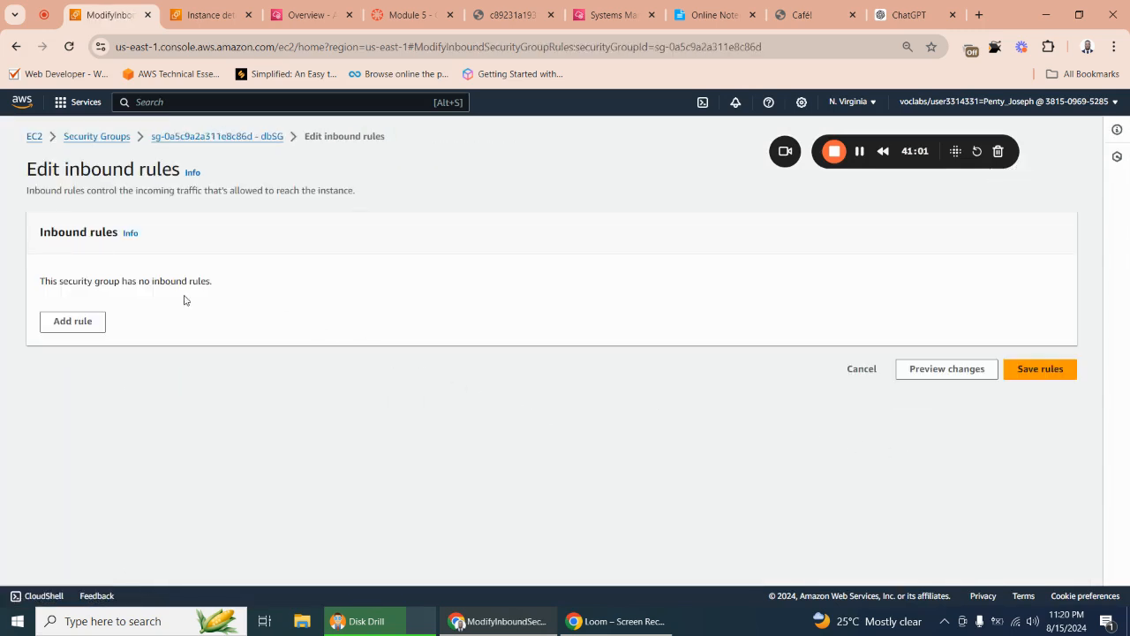
left_click(84, 323)
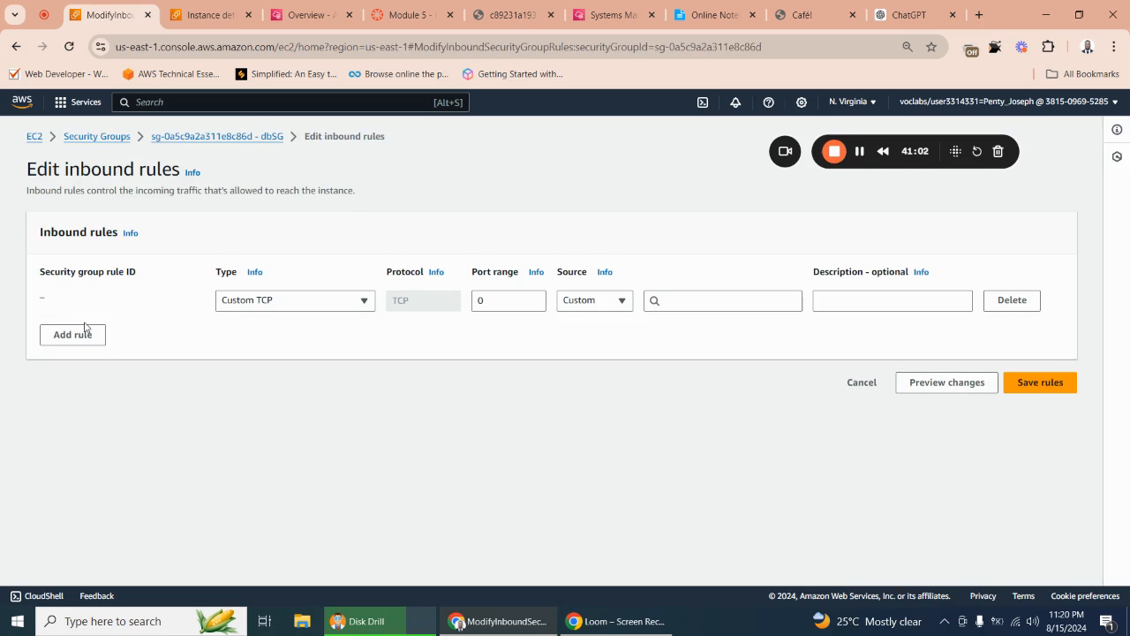
left_click(270, 305)
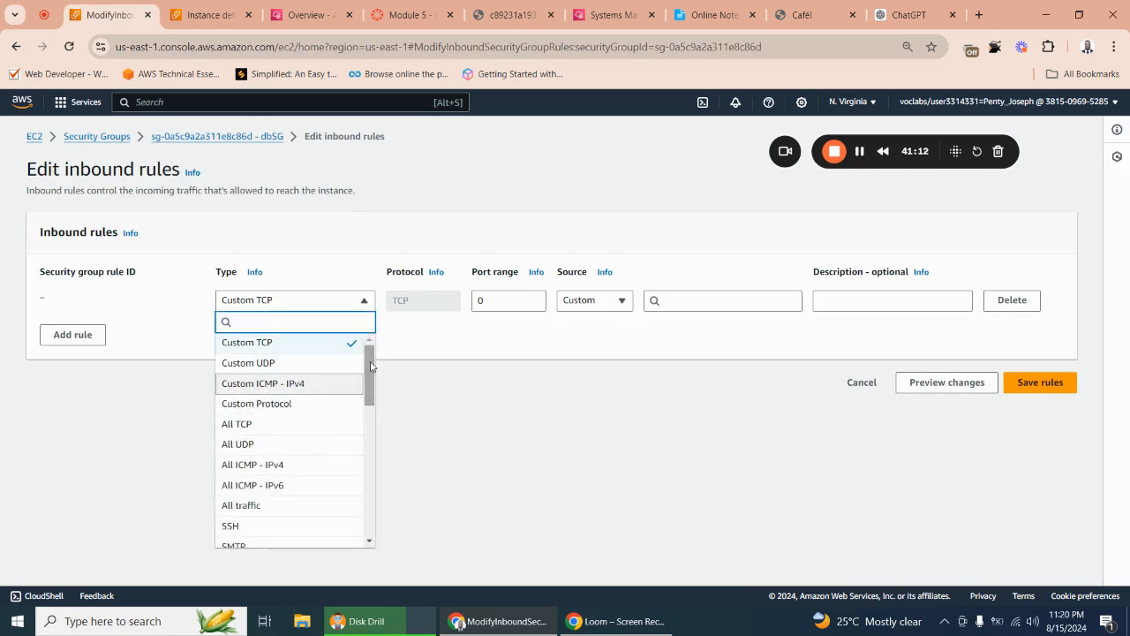
left_click_drag(371, 366, 353, 489)
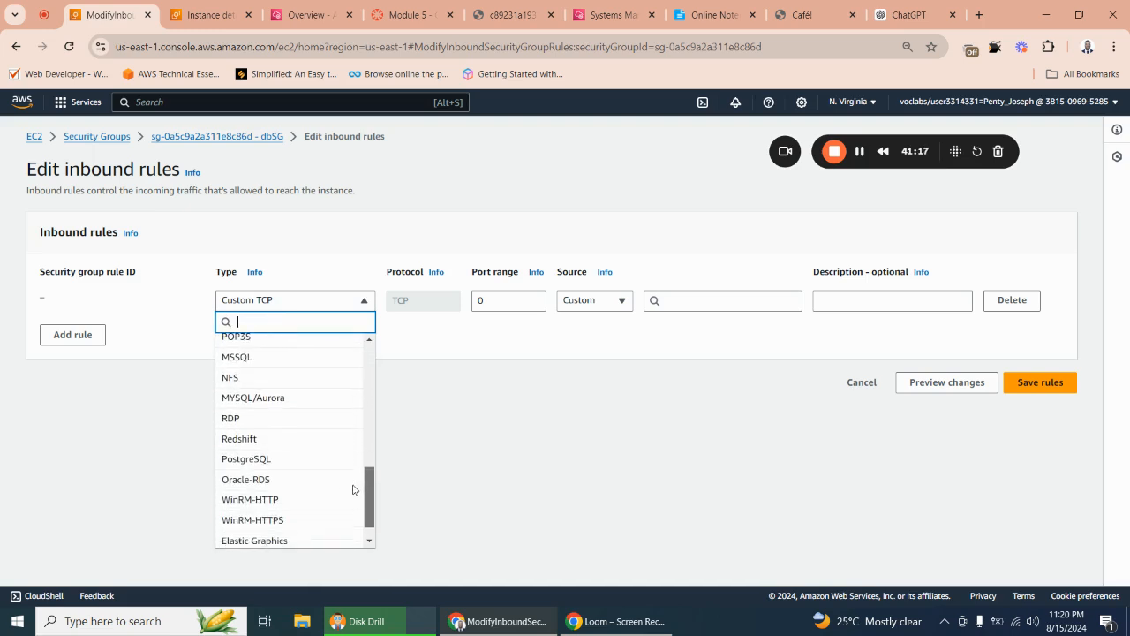
left_click(251, 400)
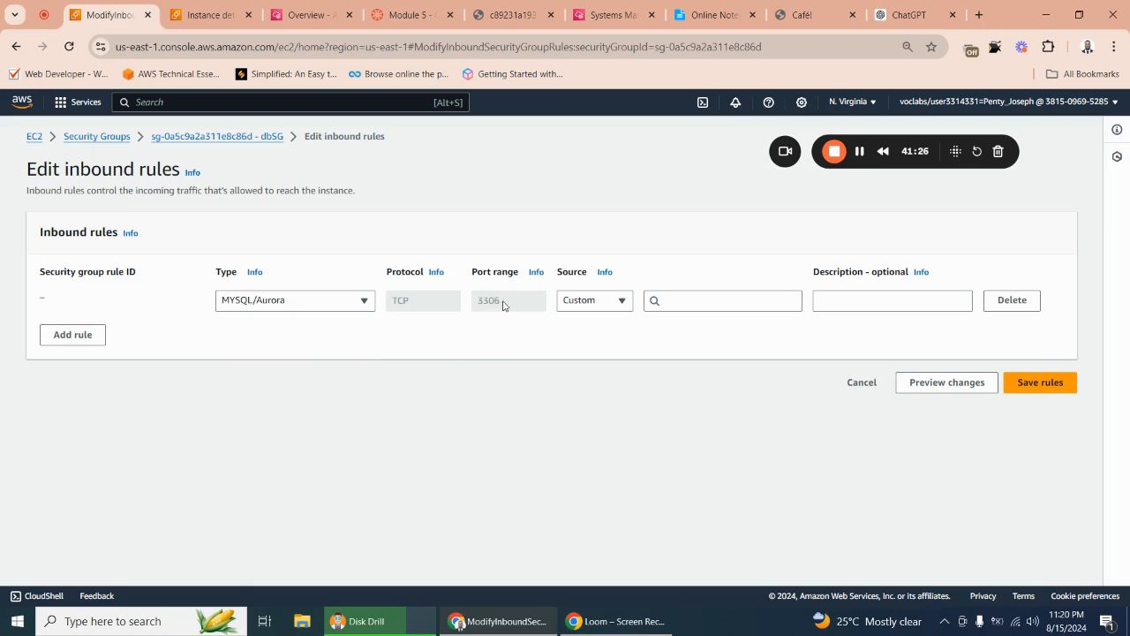
left_click(595, 304)
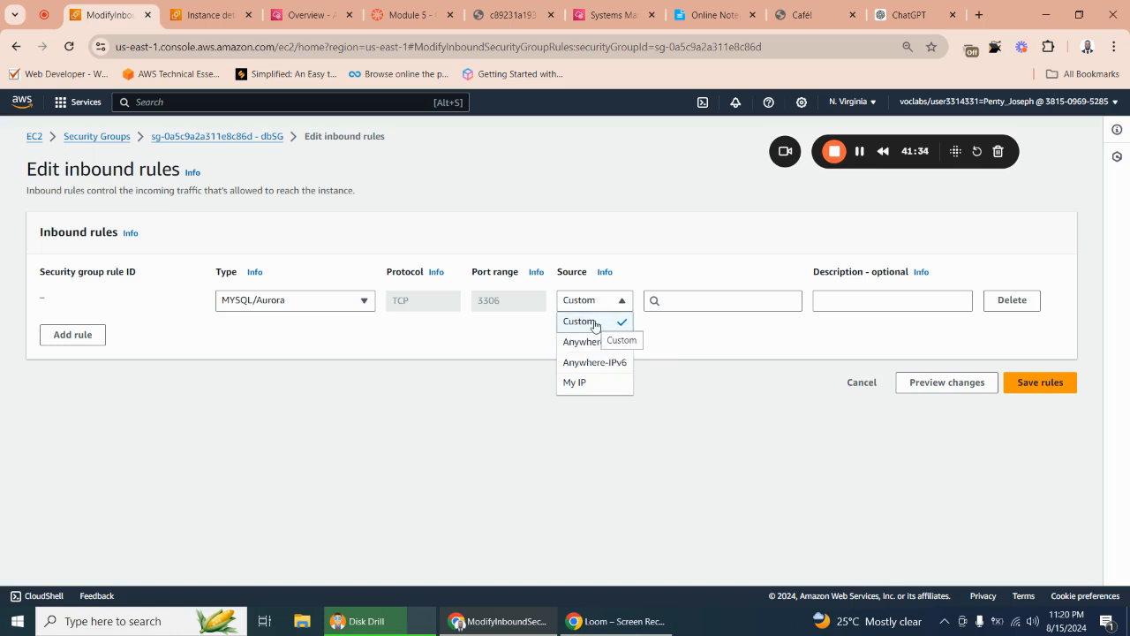
left_click(596, 342)
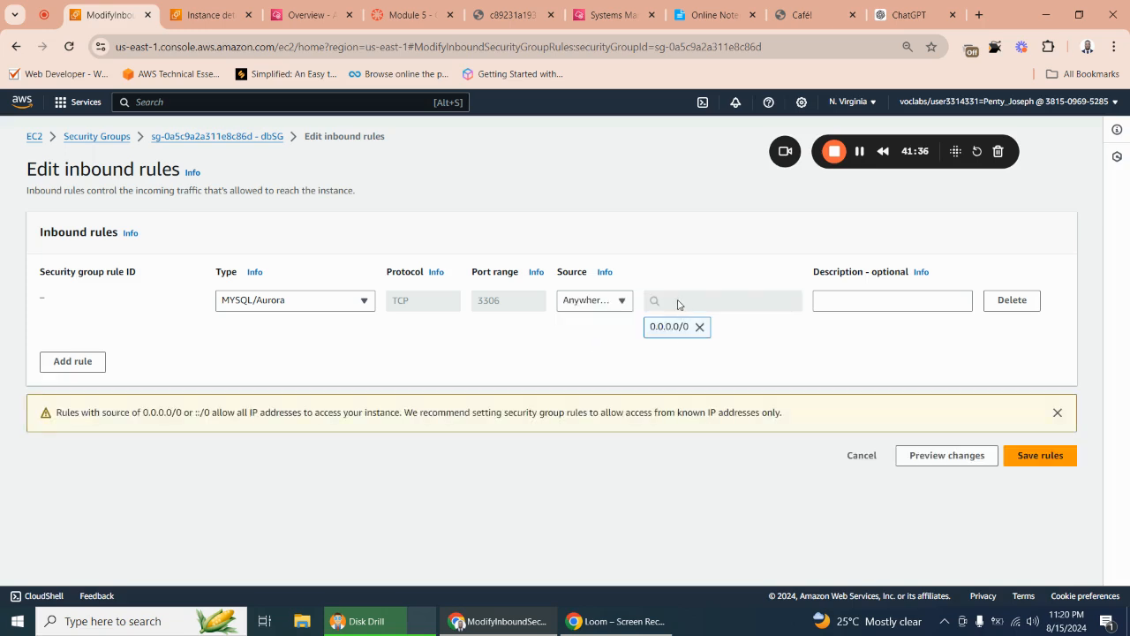
left_click(695, 326)
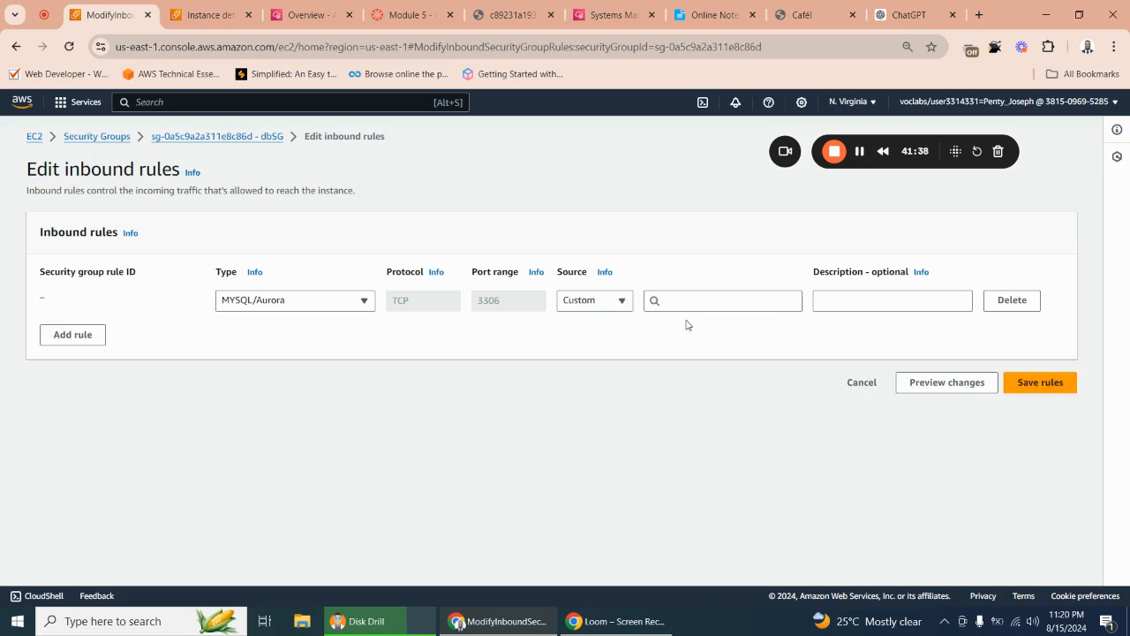
left_click(600, 301)
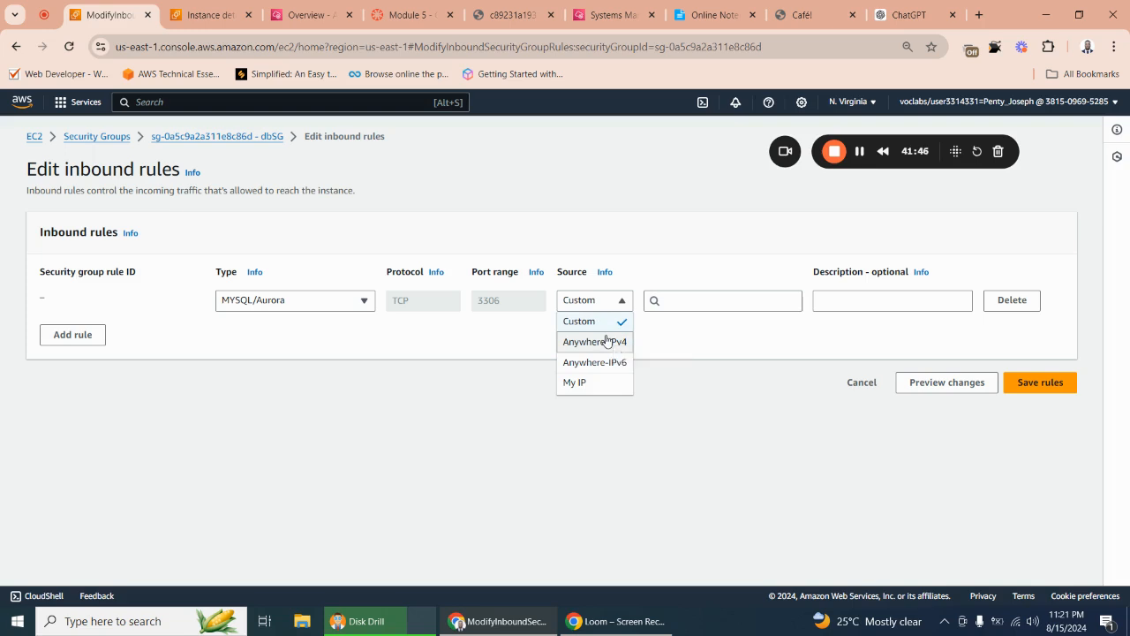
left_click(607, 341)
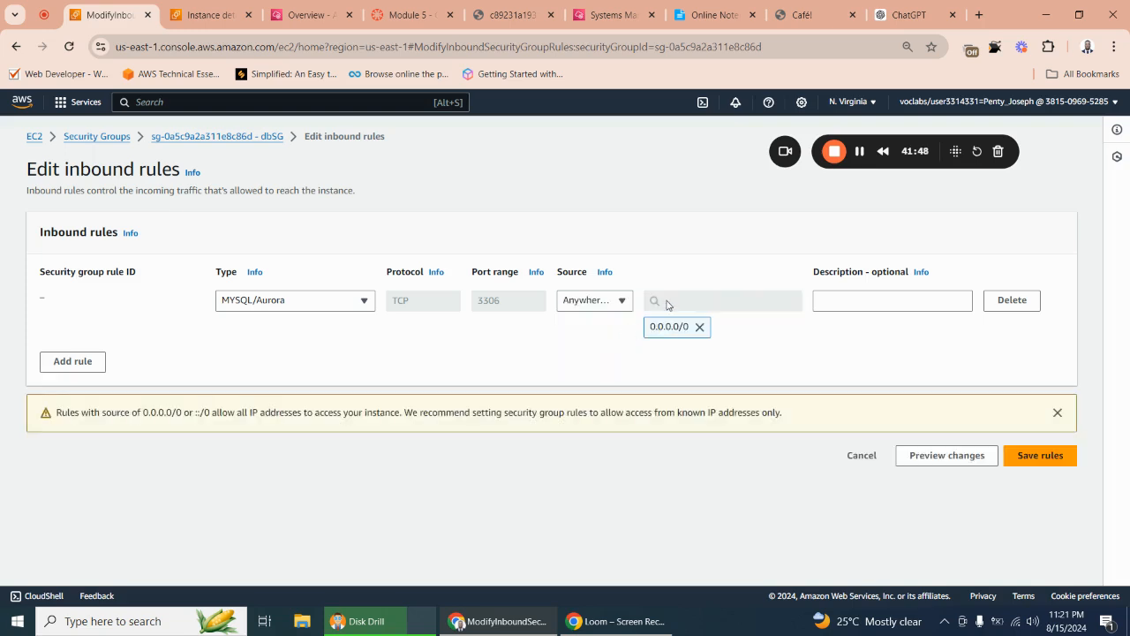
left_click(699, 327)
Set the MYSQL/Aurora rule's custom source to the CafeSG security group and save the inbound rules.
left_click(607, 305)
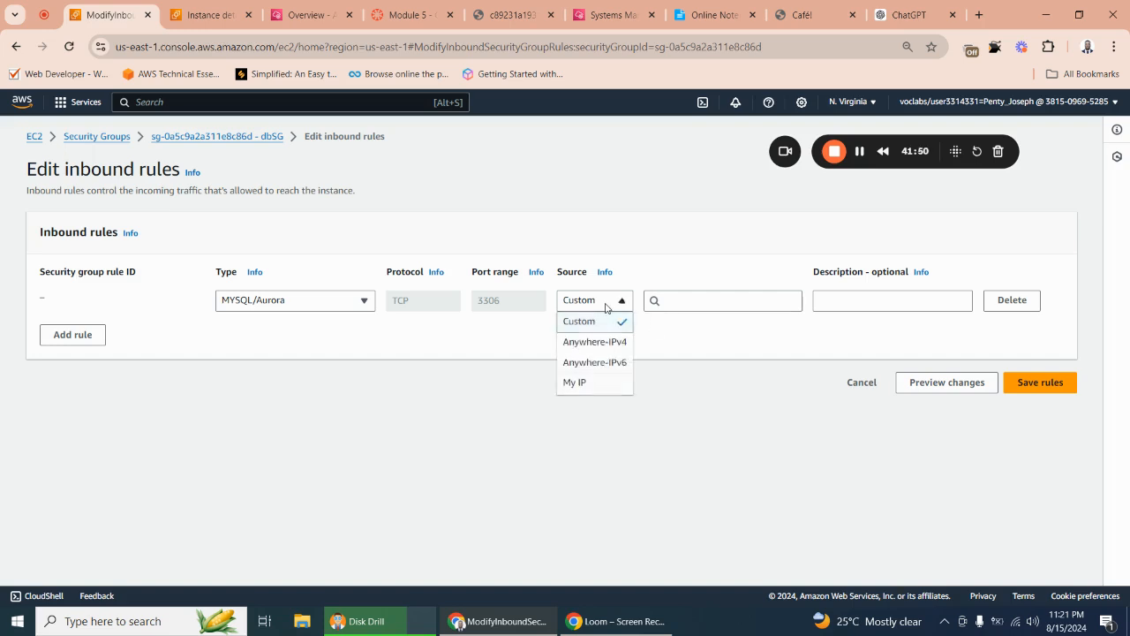
left_click(606, 321)
left_click(663, 303)
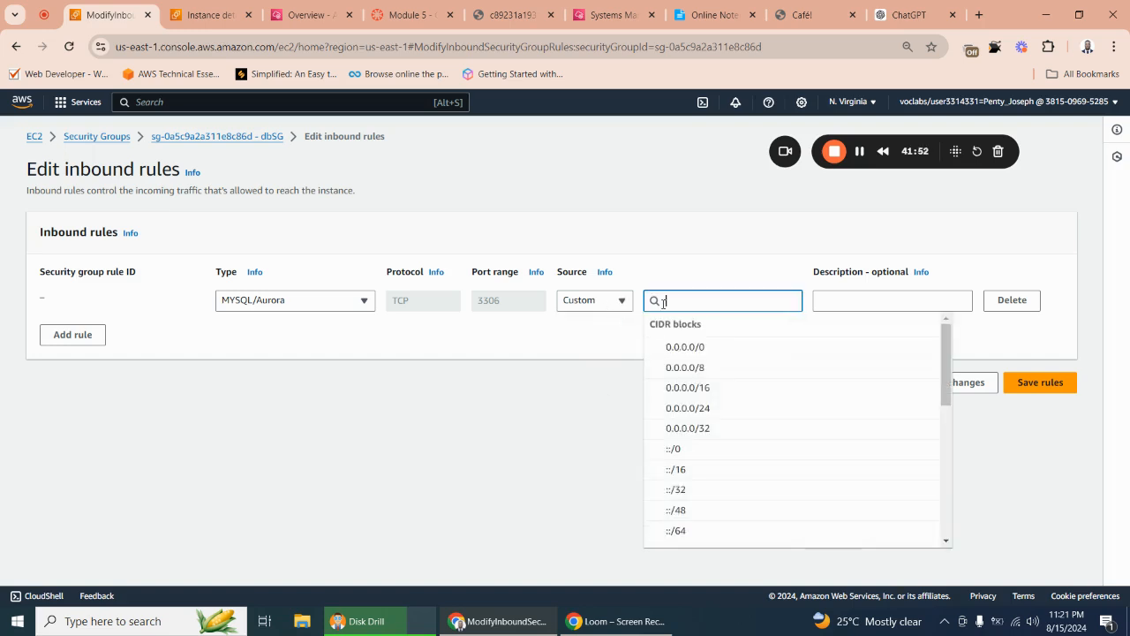
left_click(586, 303)
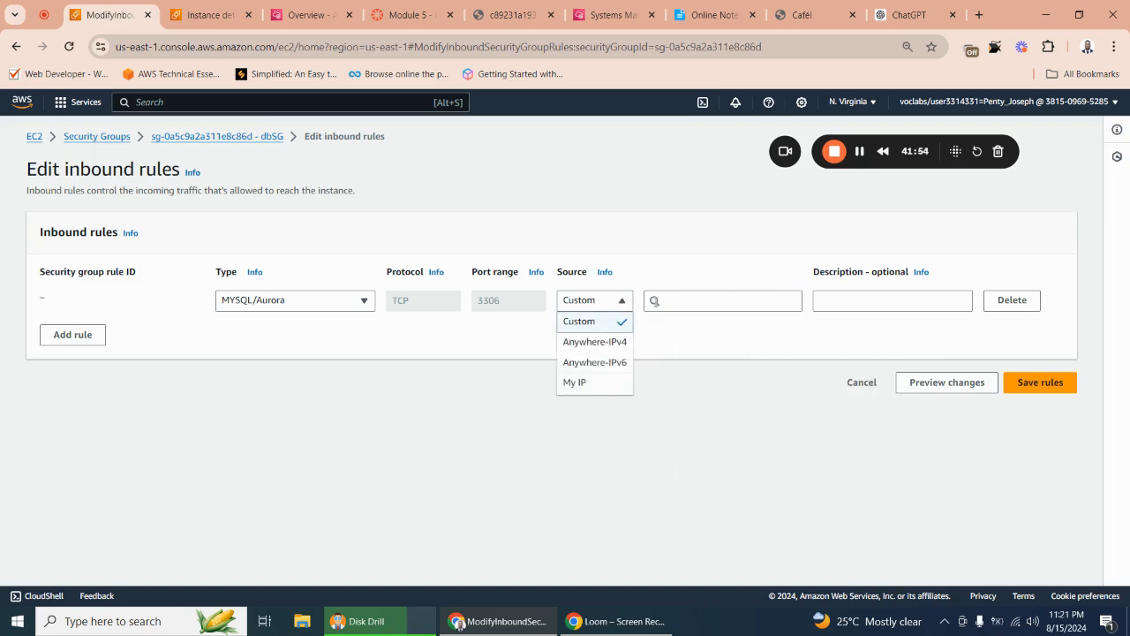
left_click(601, 324)
left_click(671, 304)
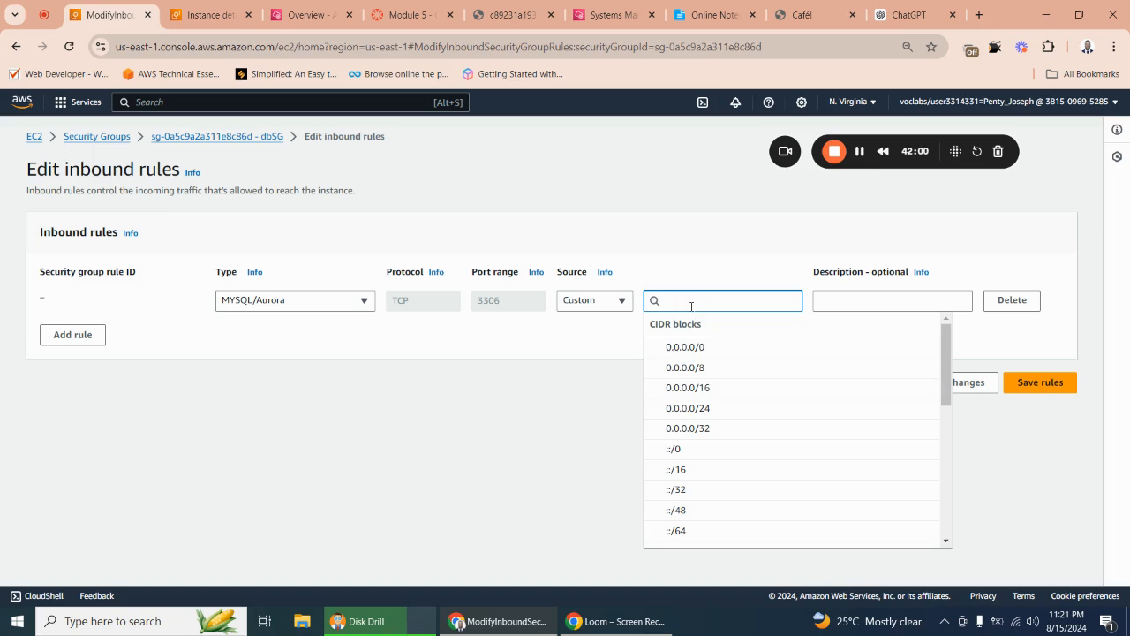
type("s")
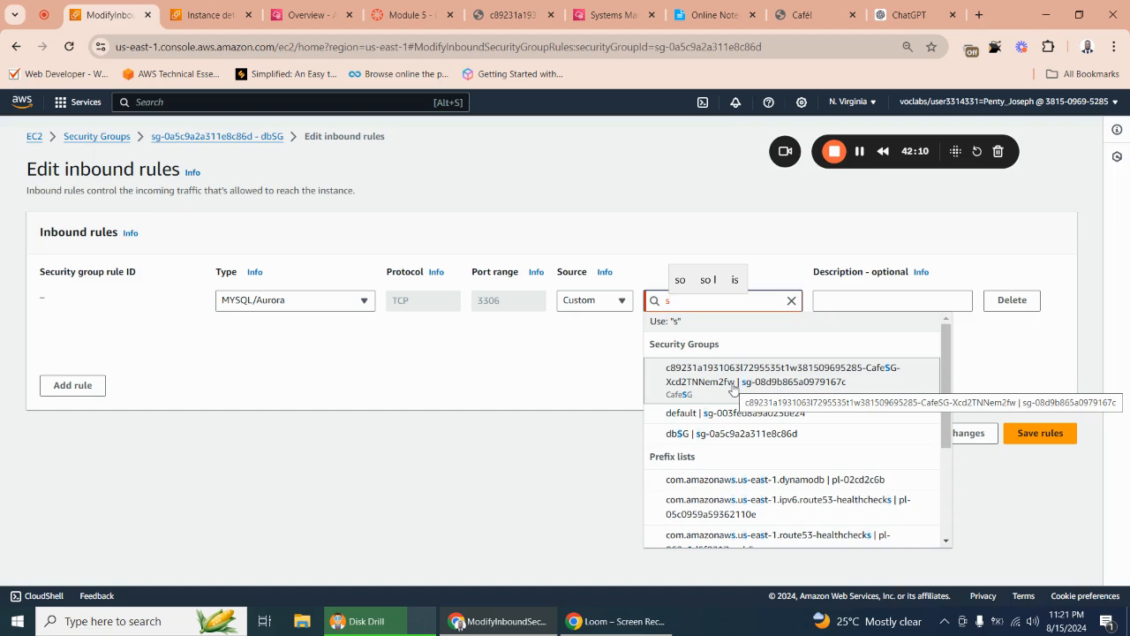
left_click(734, 390)
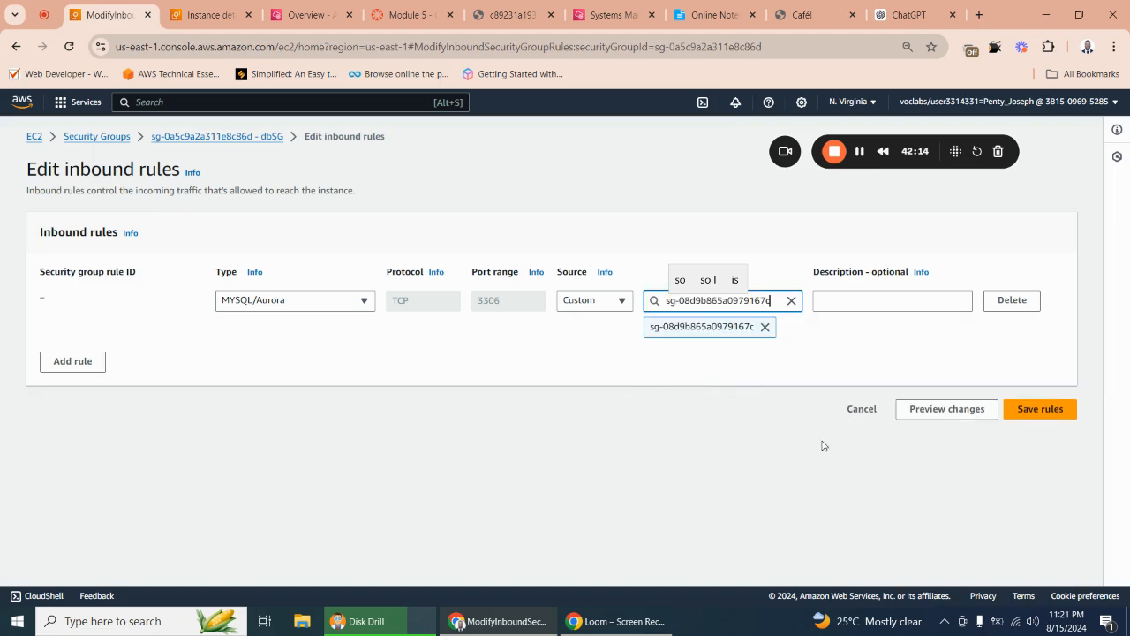
left_click(1040, 411)
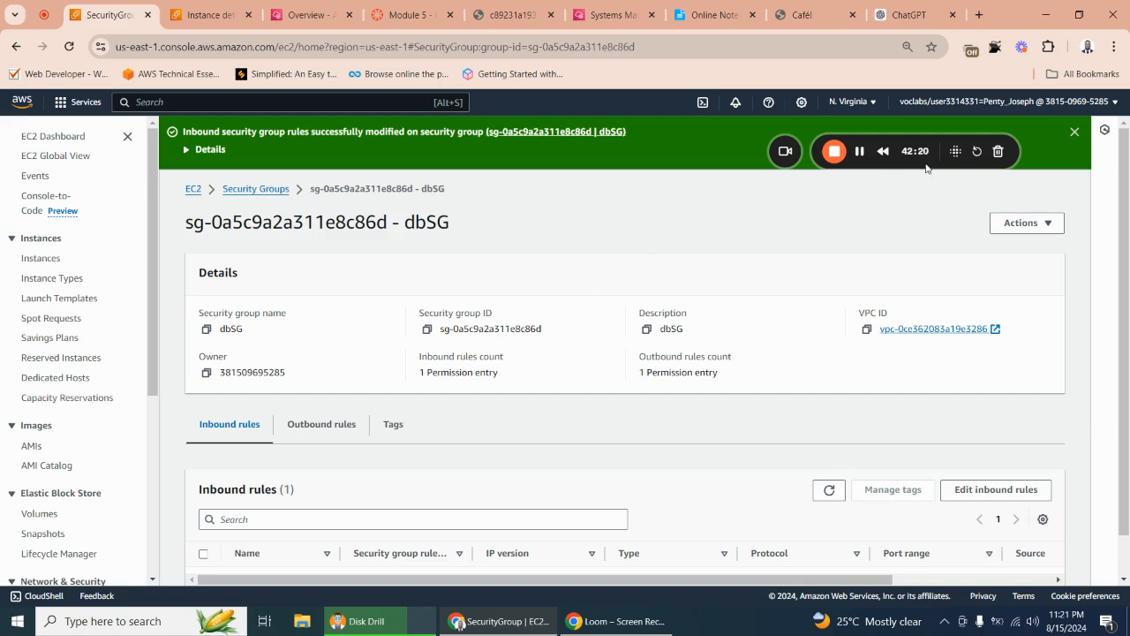
left_click(1075, 132)
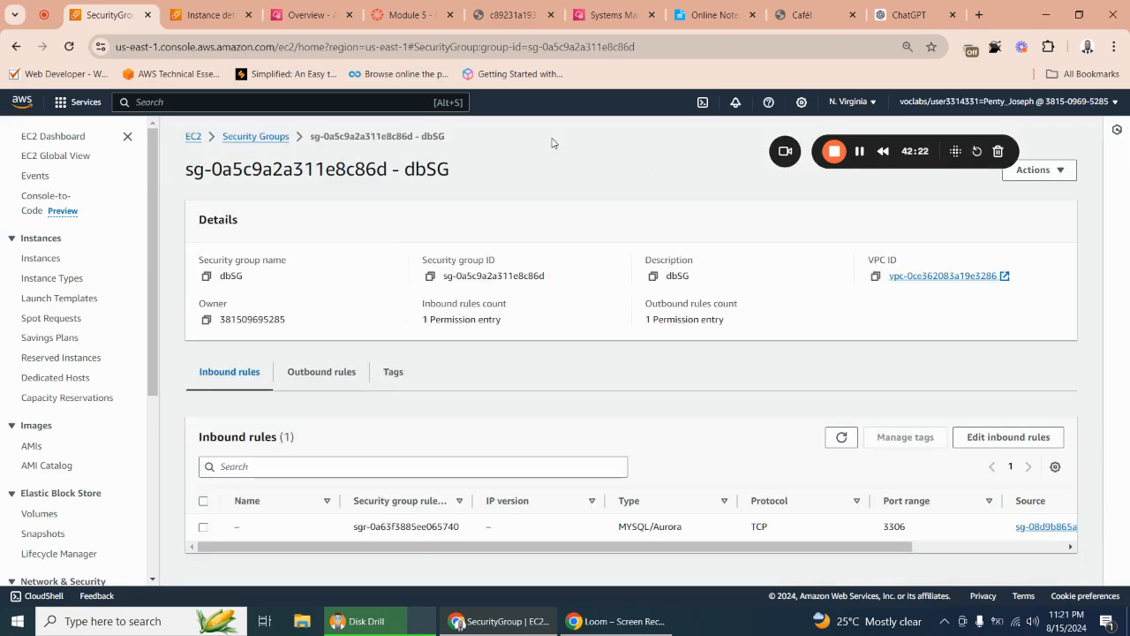
Return to the RDS database list and reopen the details of cafedatabase.
left_click(714, 16)
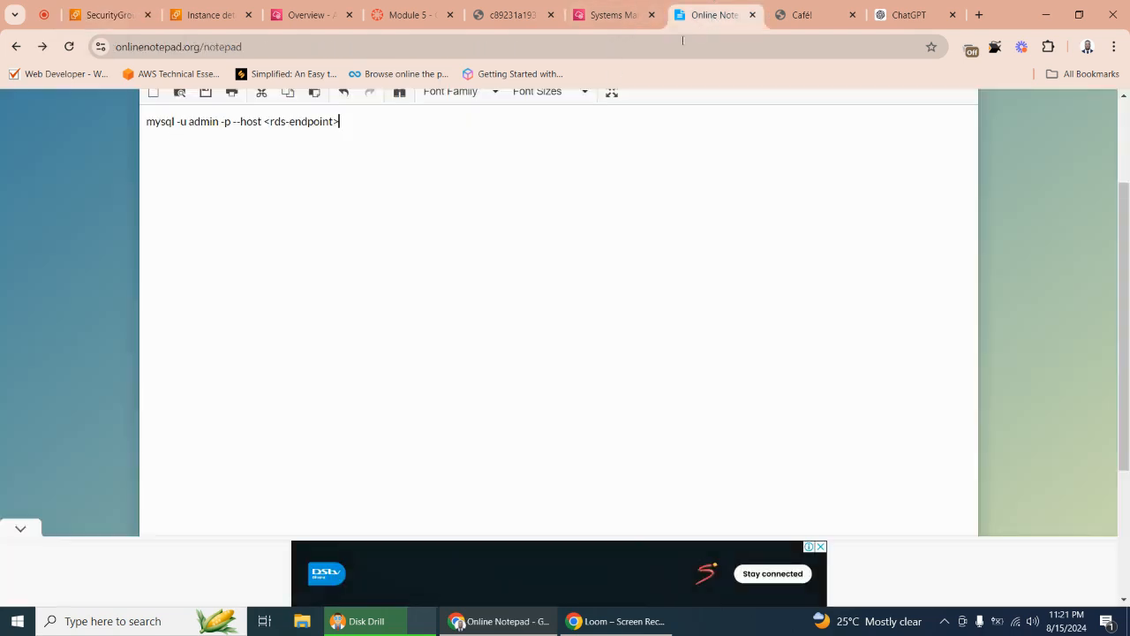
left_click(106, 15)
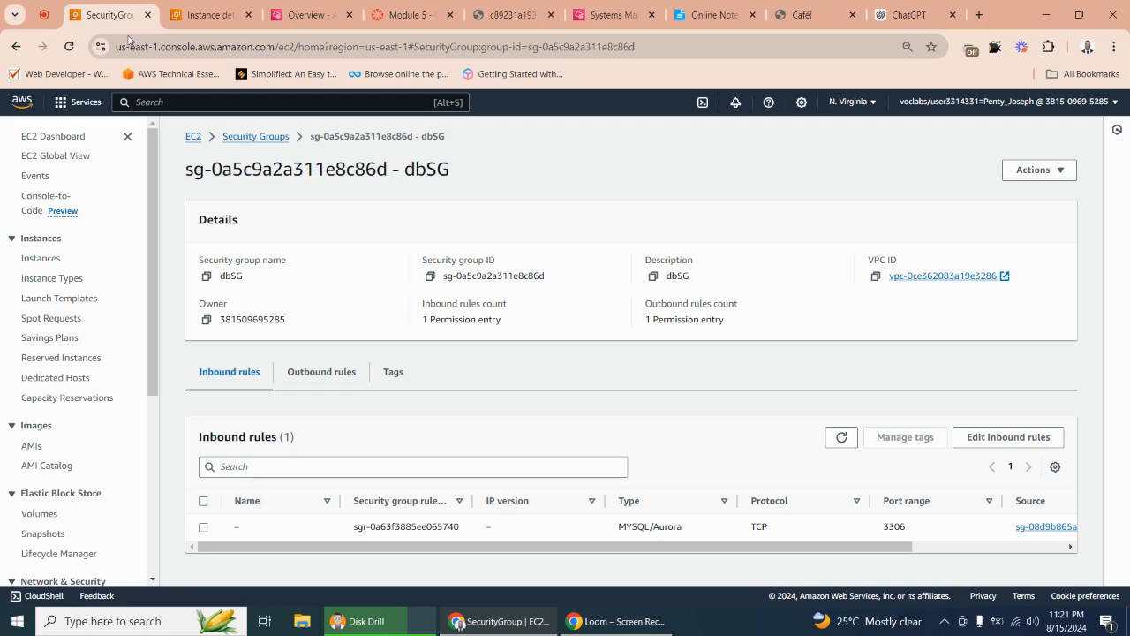
left_click(246, 138)
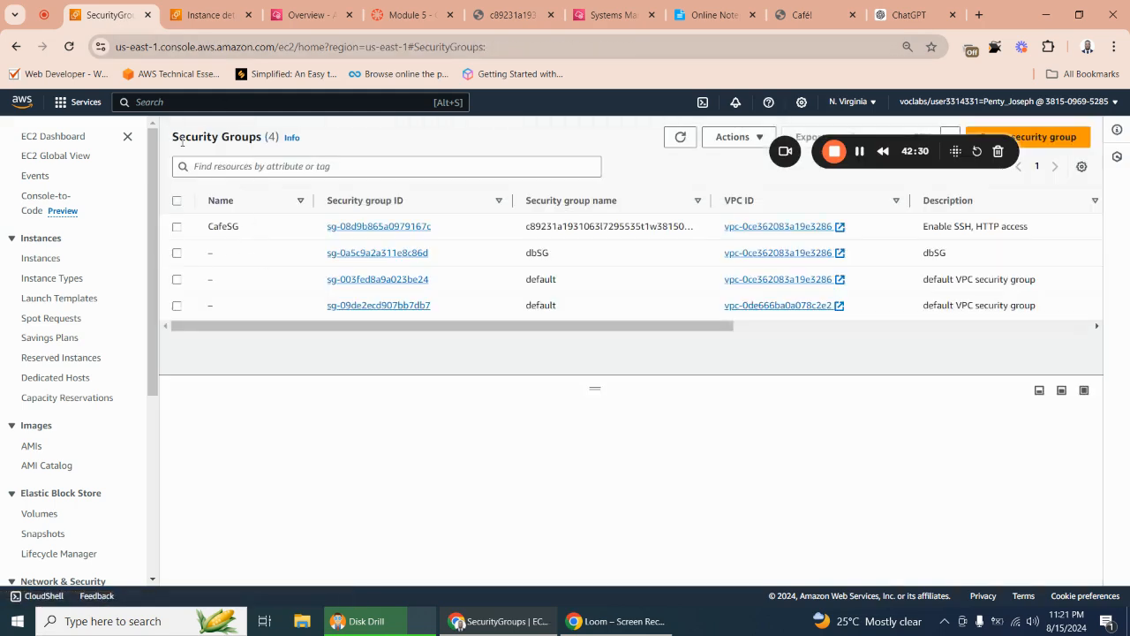
left_click(16, 46)
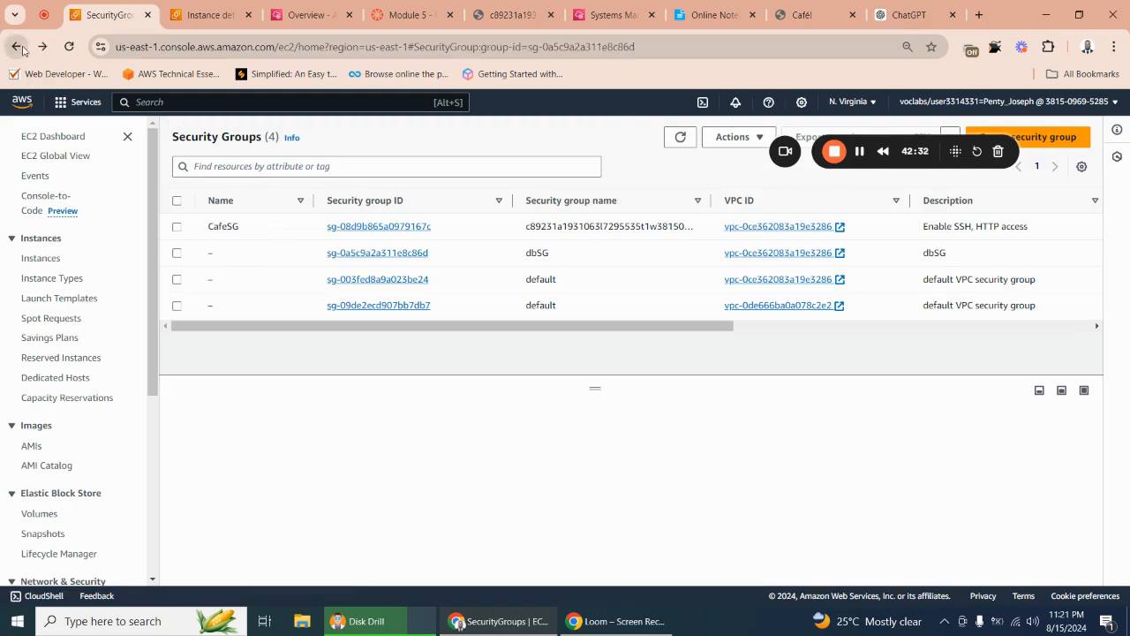
left_click(24, 49)
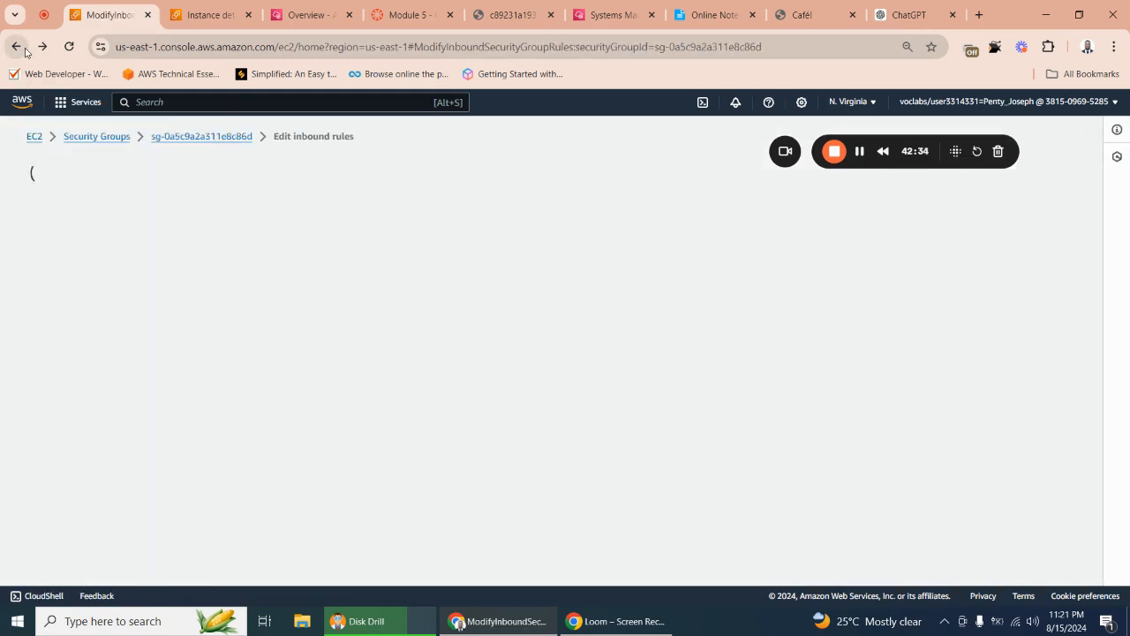
left_click(25, 49)
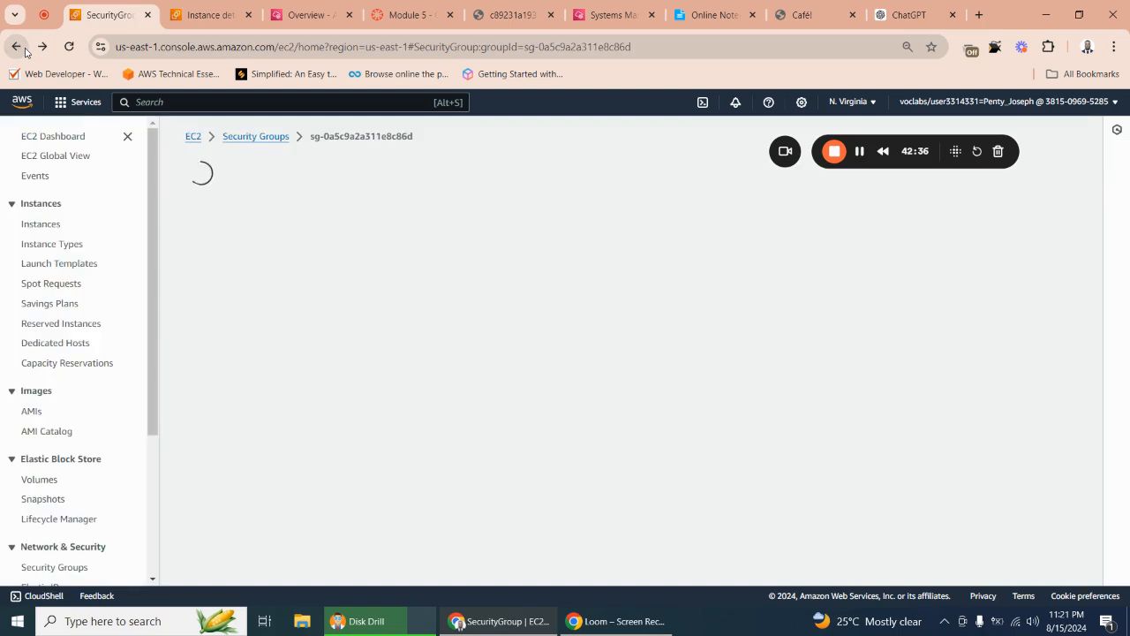
left_click(25, 49)
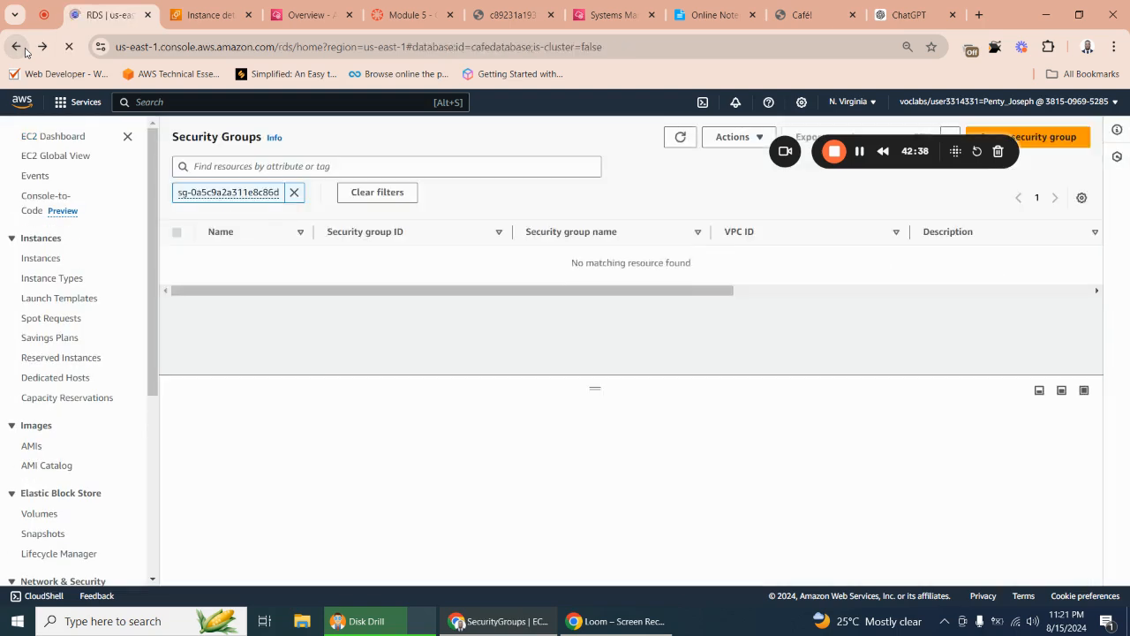
left_click(25, 49)
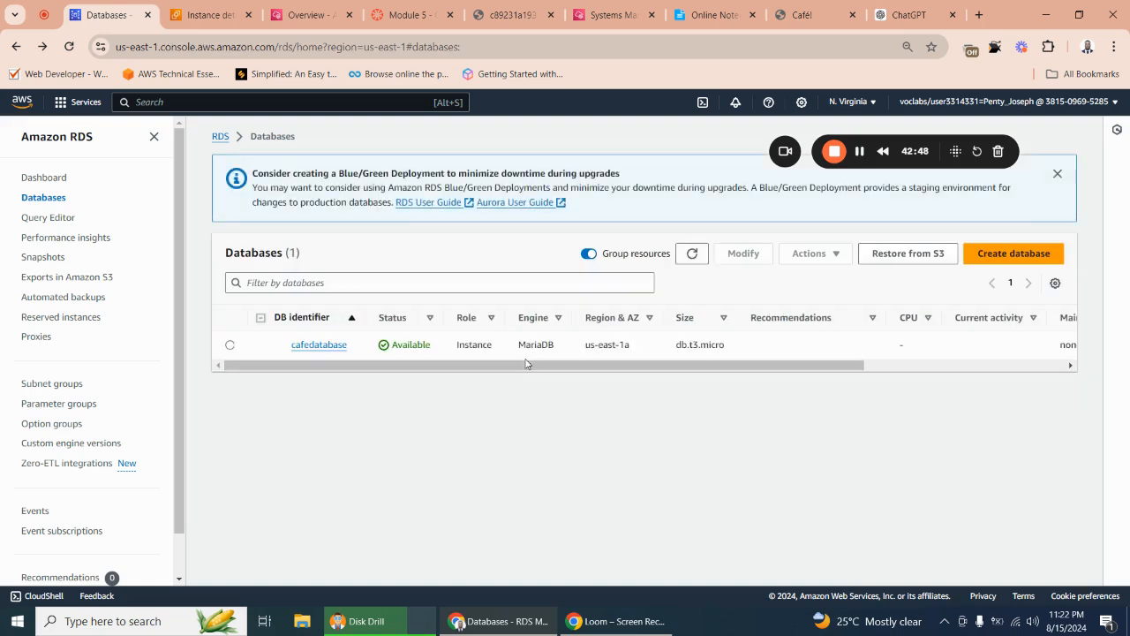
left_click(322, 346)
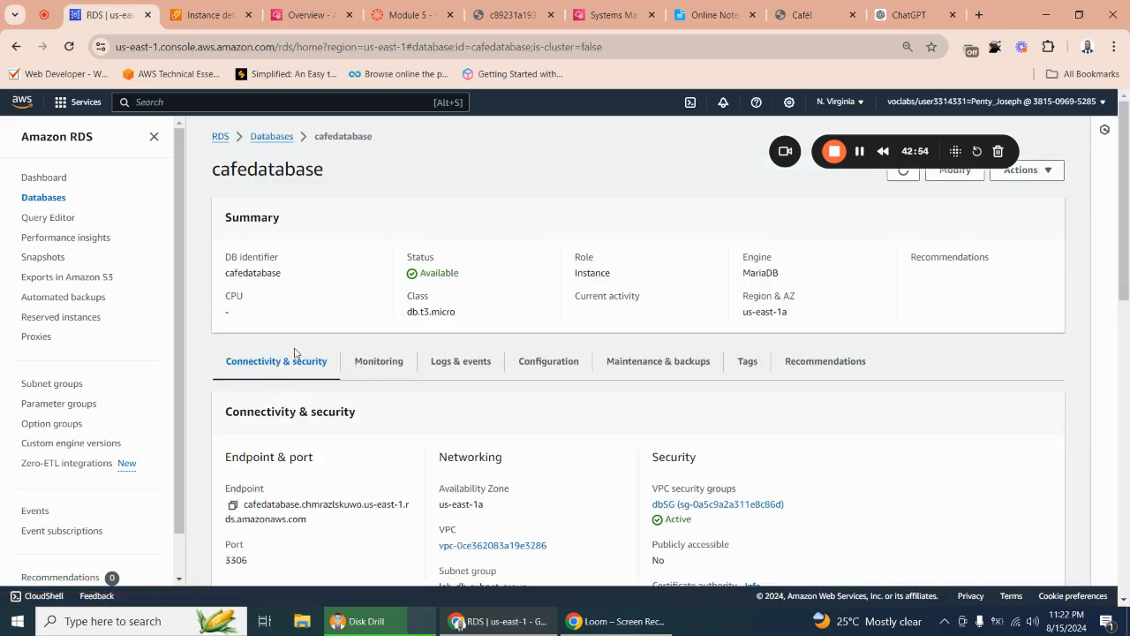
Copy cafedatabase's endpoint and replace the "<rds-endpoint>" placeholder of the mysql command in the online notepad with it.
scroll(292, 358, "down", 10)
scroll(302, 382, "up", 4)
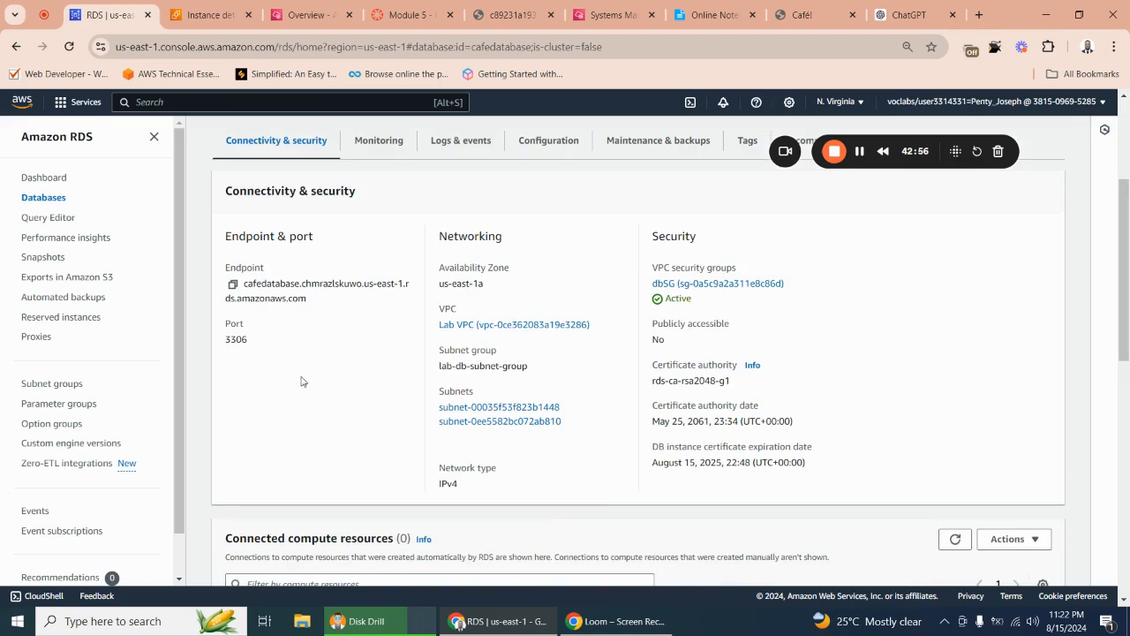
left_click(232, 283)
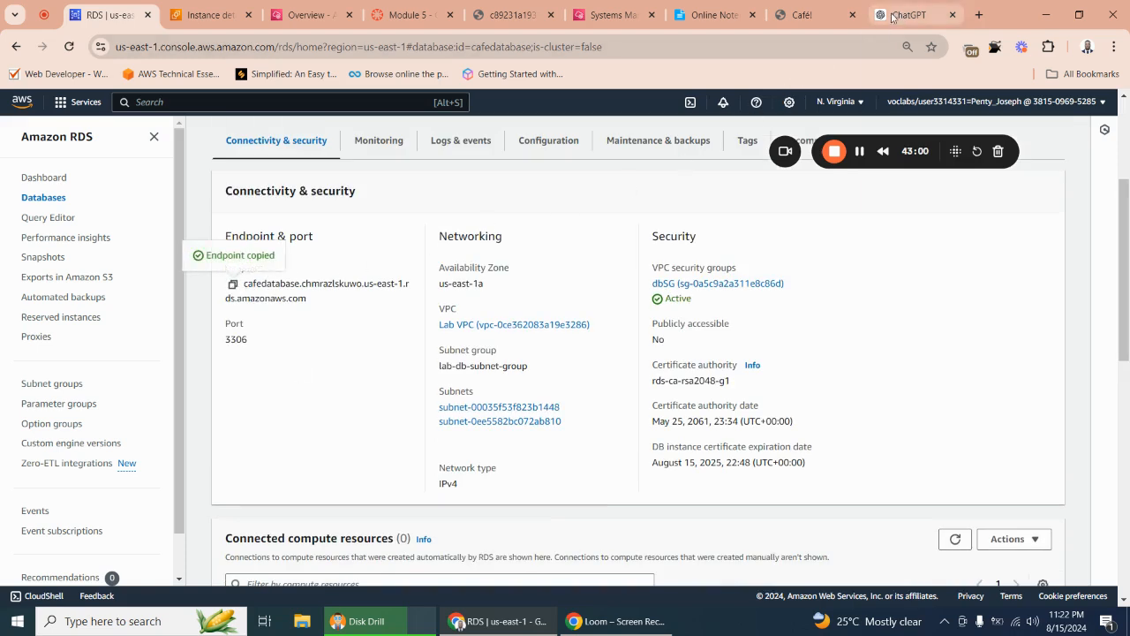
left_click(711, 15)
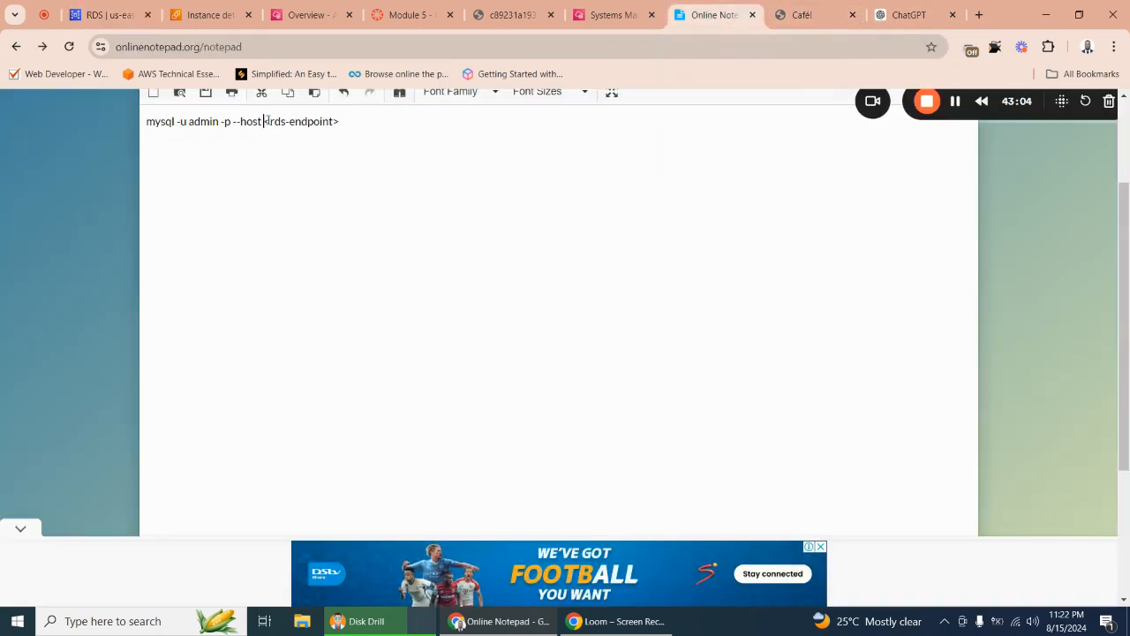
left_click_drag(264, 121, 340, 121)
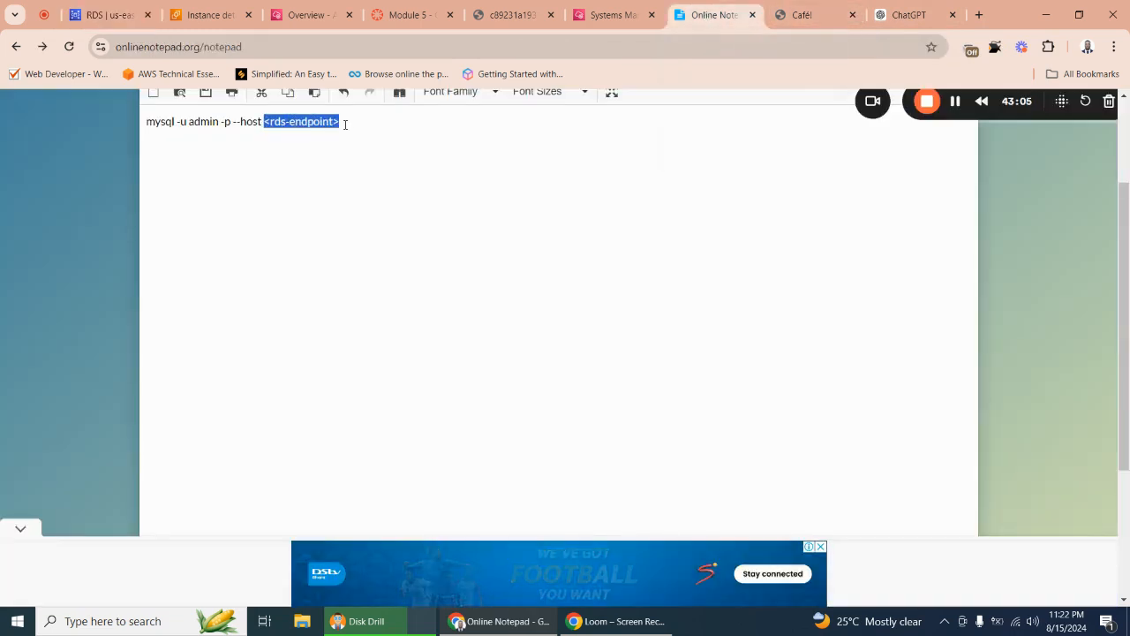
right_click(301, 123)
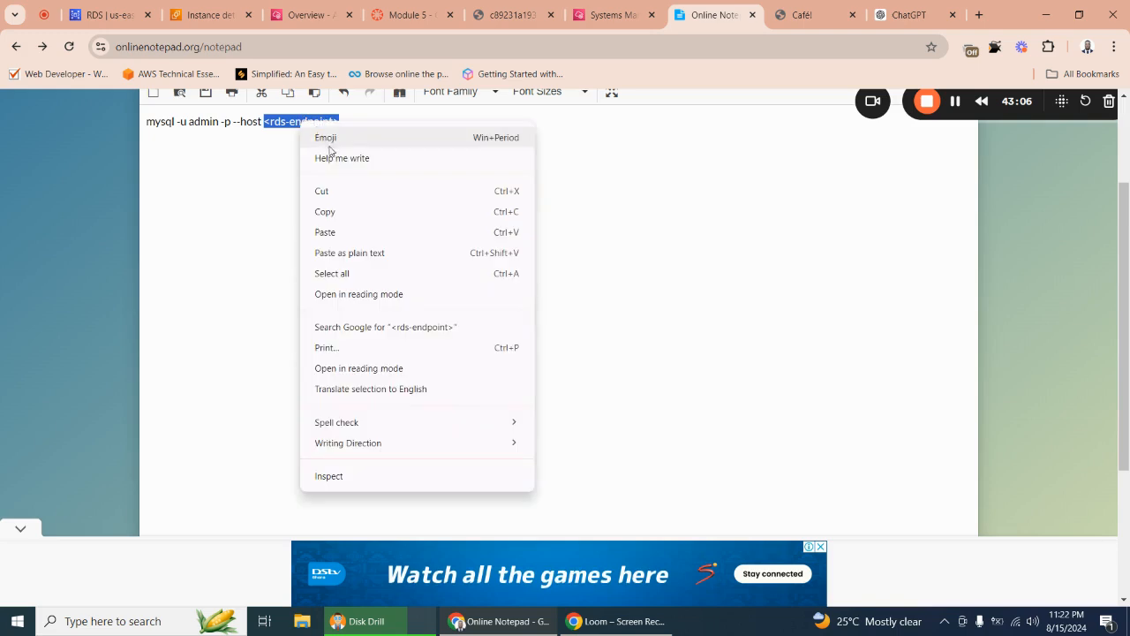
left_click(356, 232)
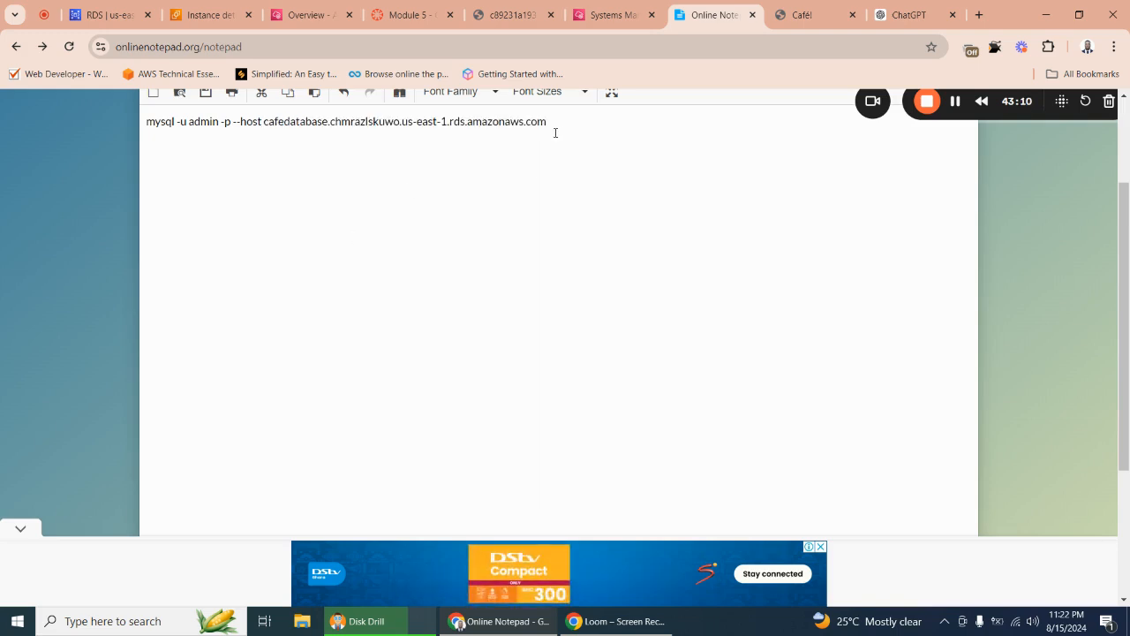
Copy the complete mysql command with the cafedatabase endpoint from the online notepad.
left_click_drag(557, 127, 146, 121)
right_click(163, 121)
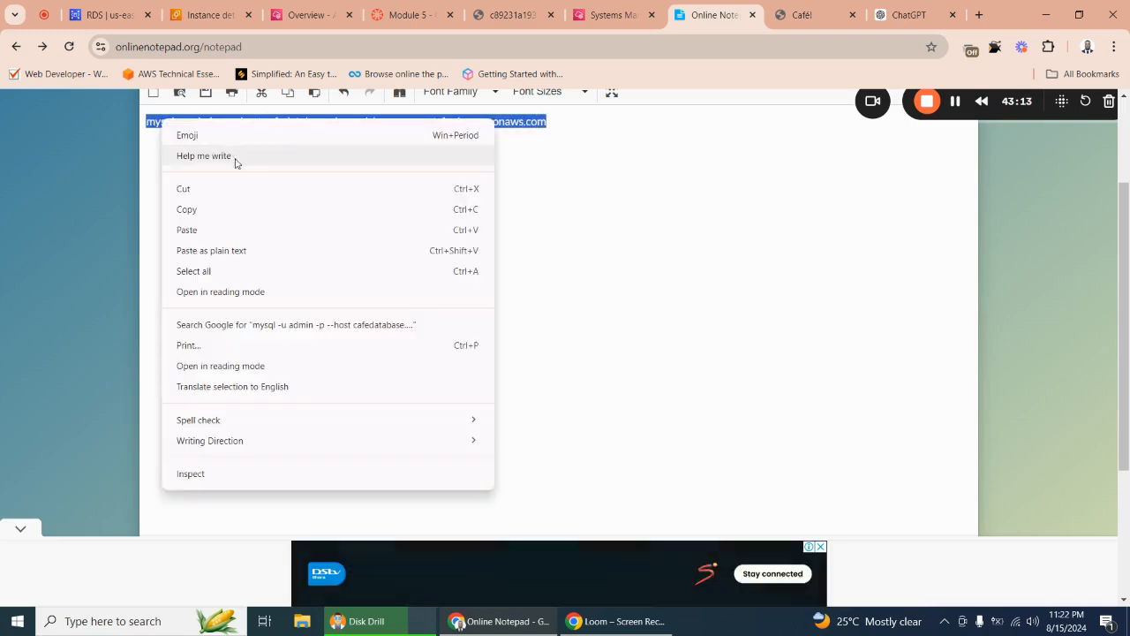
left_click(228, 210)
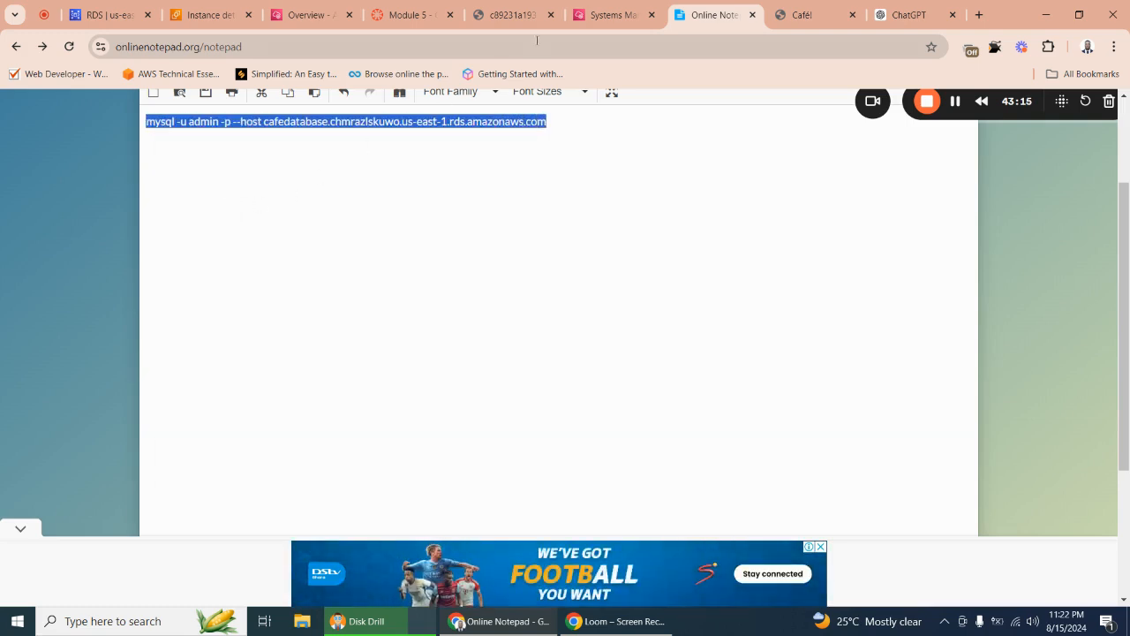
Clear the EC2 session terminal and run the copied mysql command to connect to cafedatabase as admin.
left_click(614, 15)
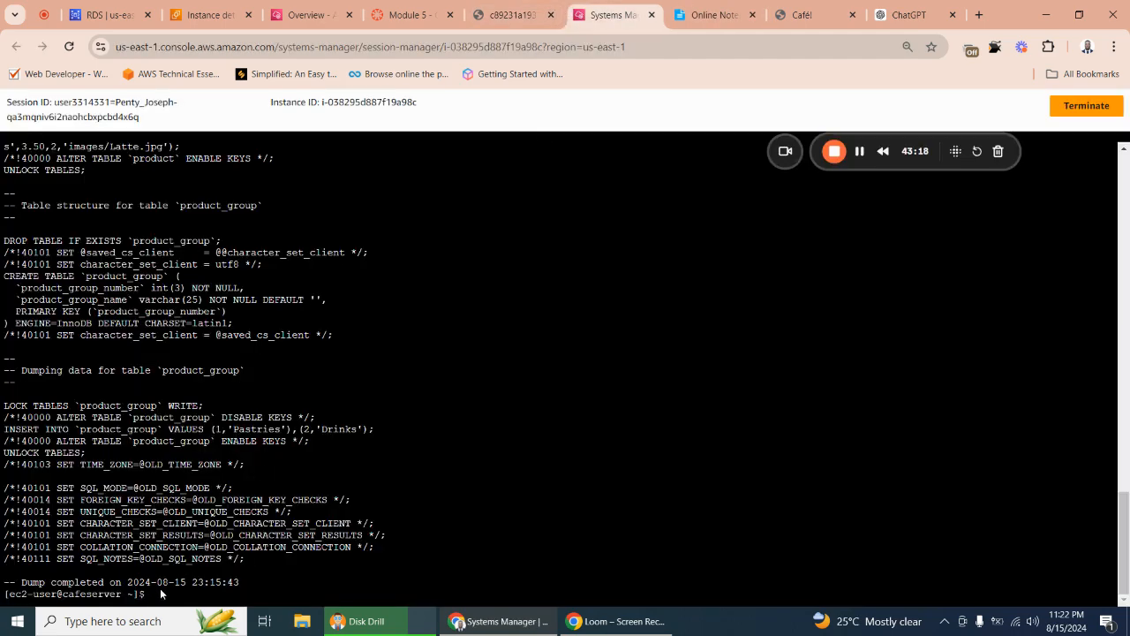
type("clear")
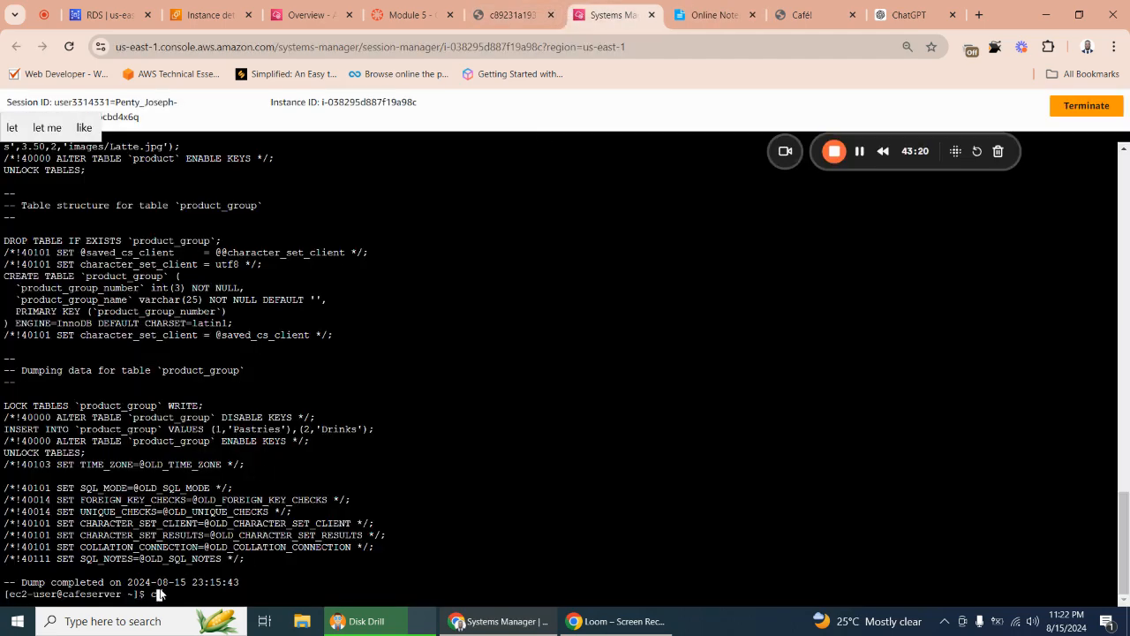
key("Return")
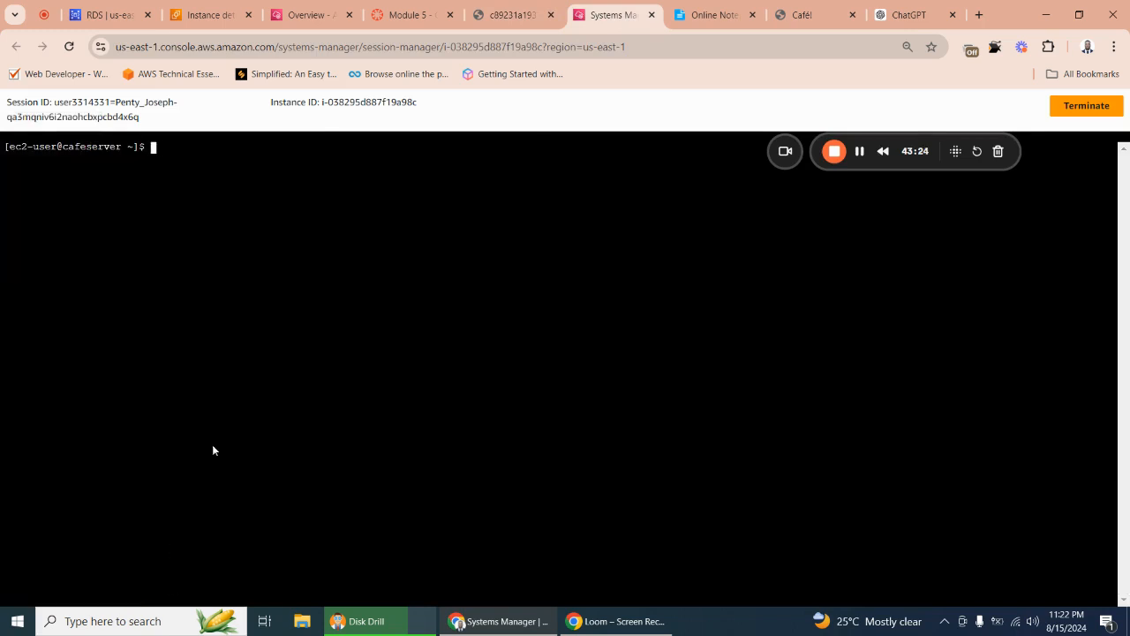
right_click(153, 148)
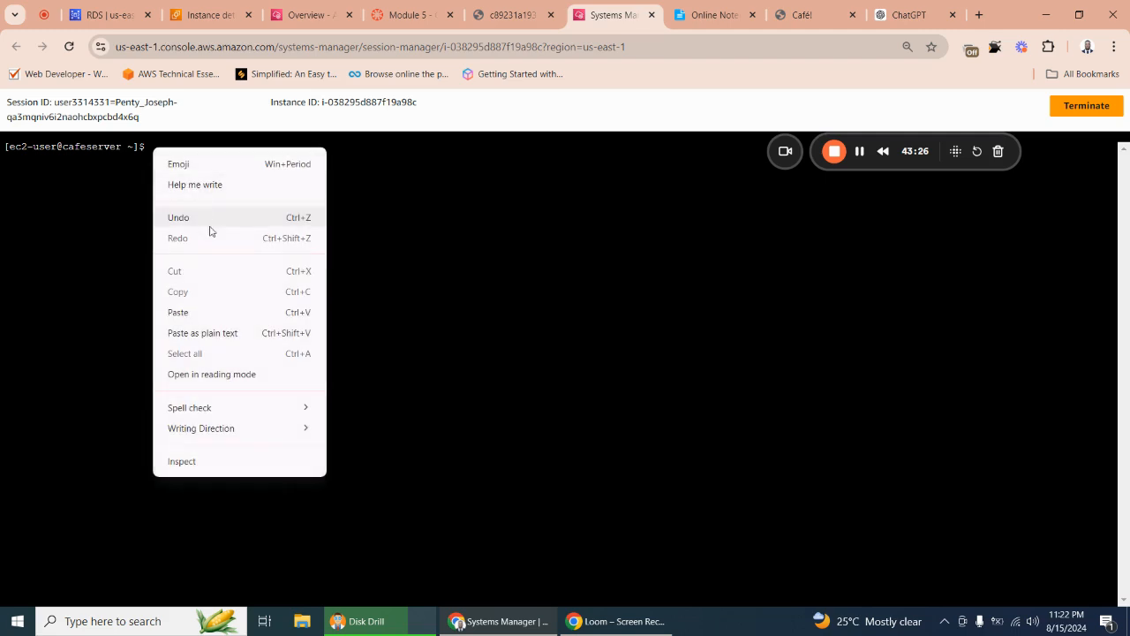
left_click(210, 310)
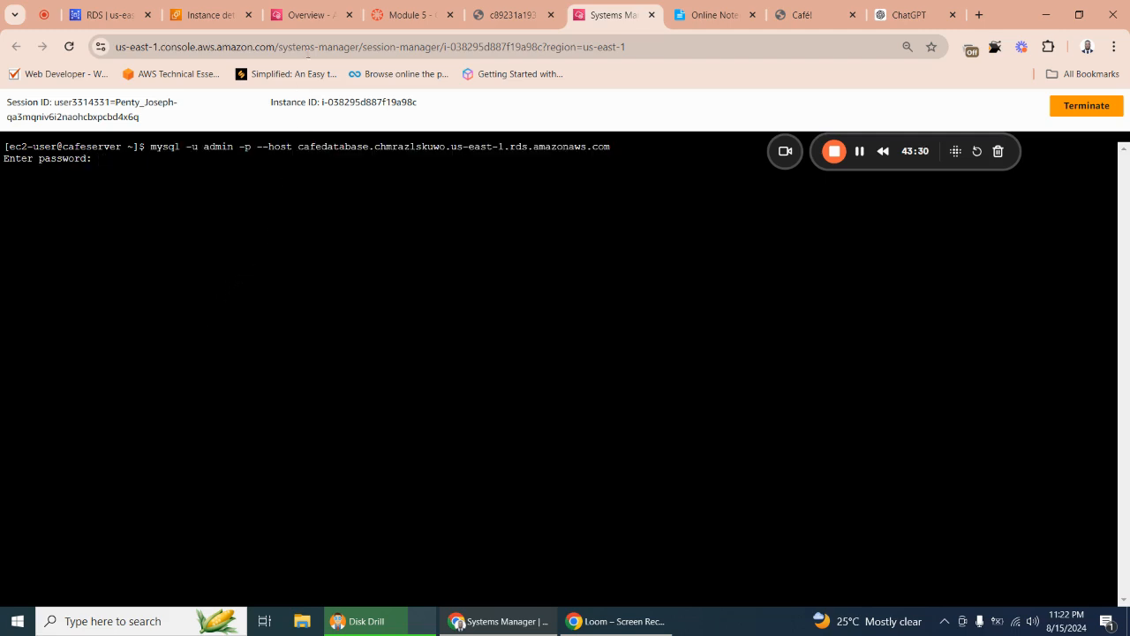
Copy the database password from the RDS instance settings in the Module 5 lab instructions.
left_click(408, 15)
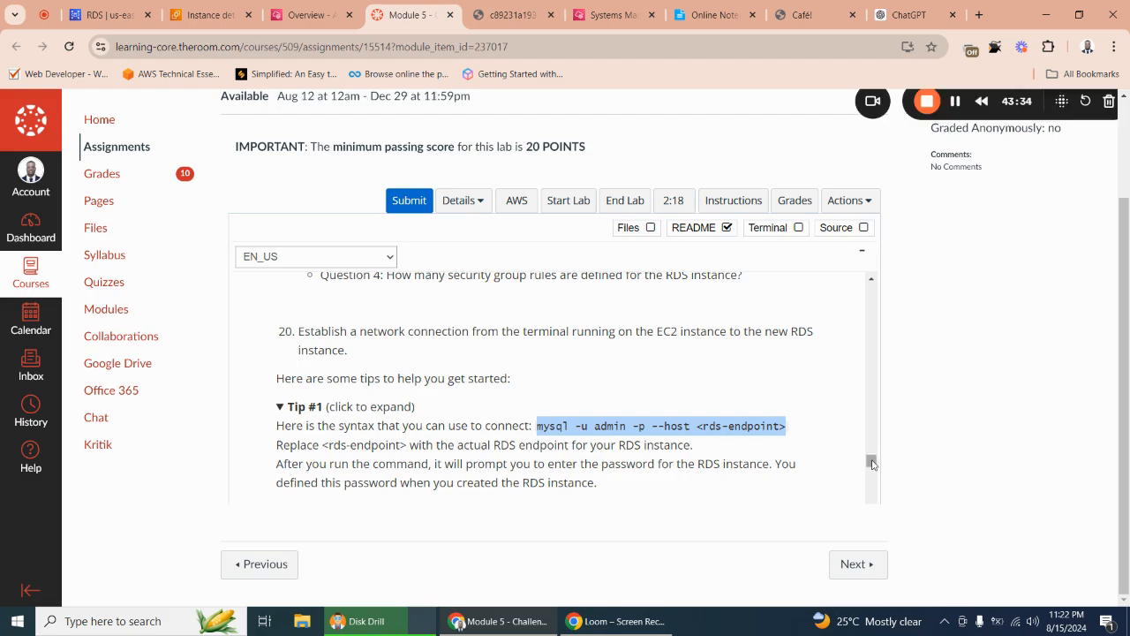
left_click_drag(872, 462, 873, 358)
triple_click(446, 383)
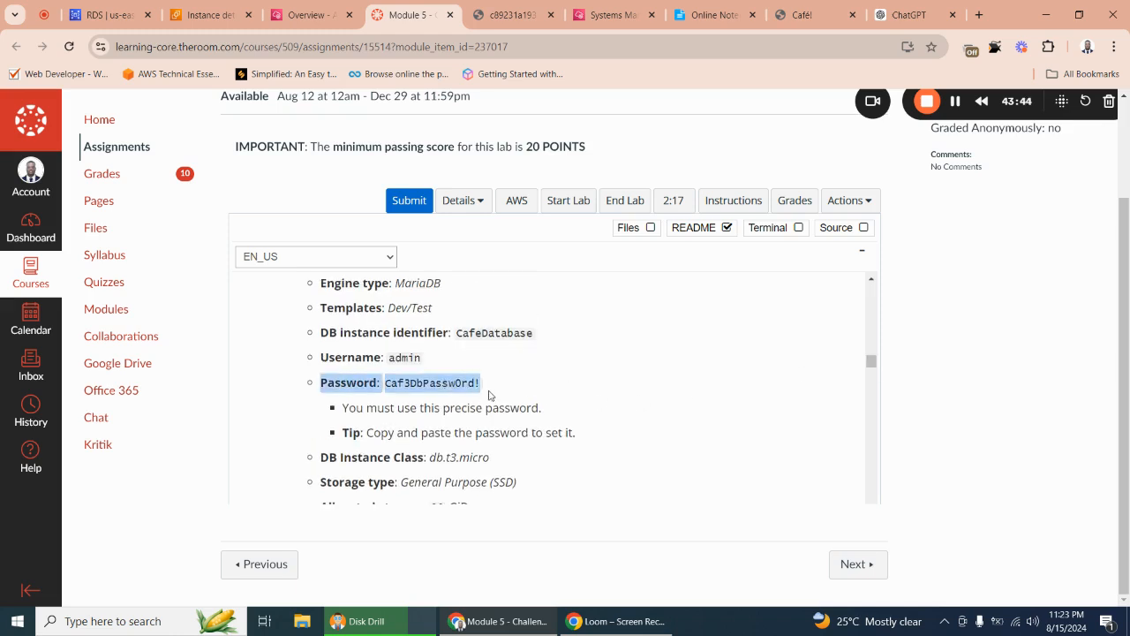
left_click(479, 382)
left_click_drag(478, 383, 386, 380)
right_click(400, 382)
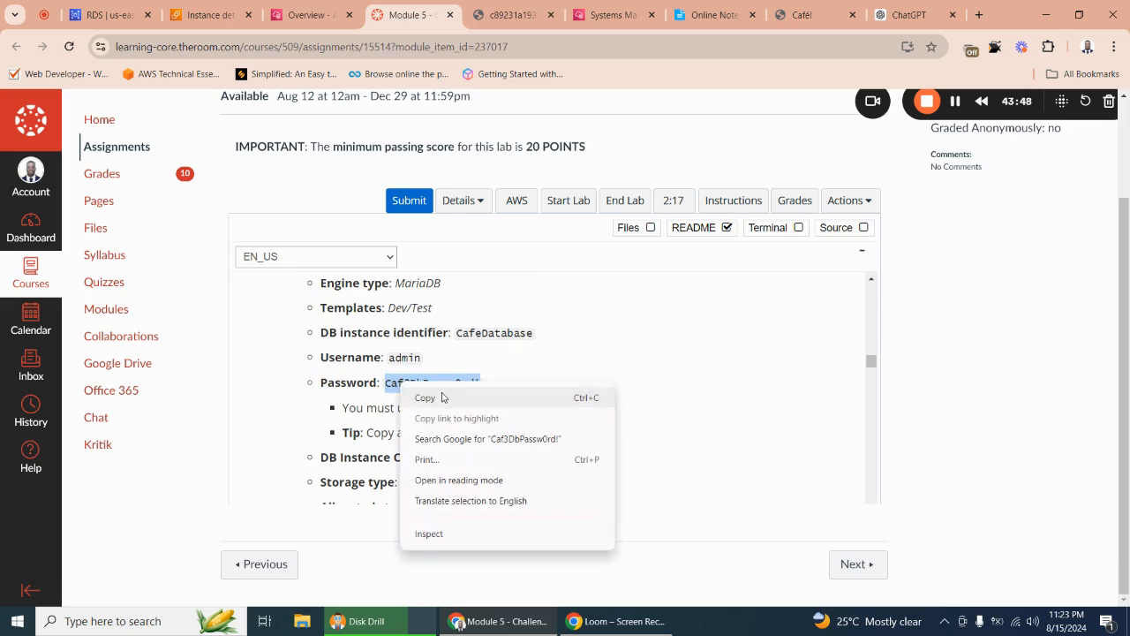
left_click(423, 395)
Paste the database password into the online notepad, three lines below the mysql command.
left_click(716, 25)
left_click(189, 222)
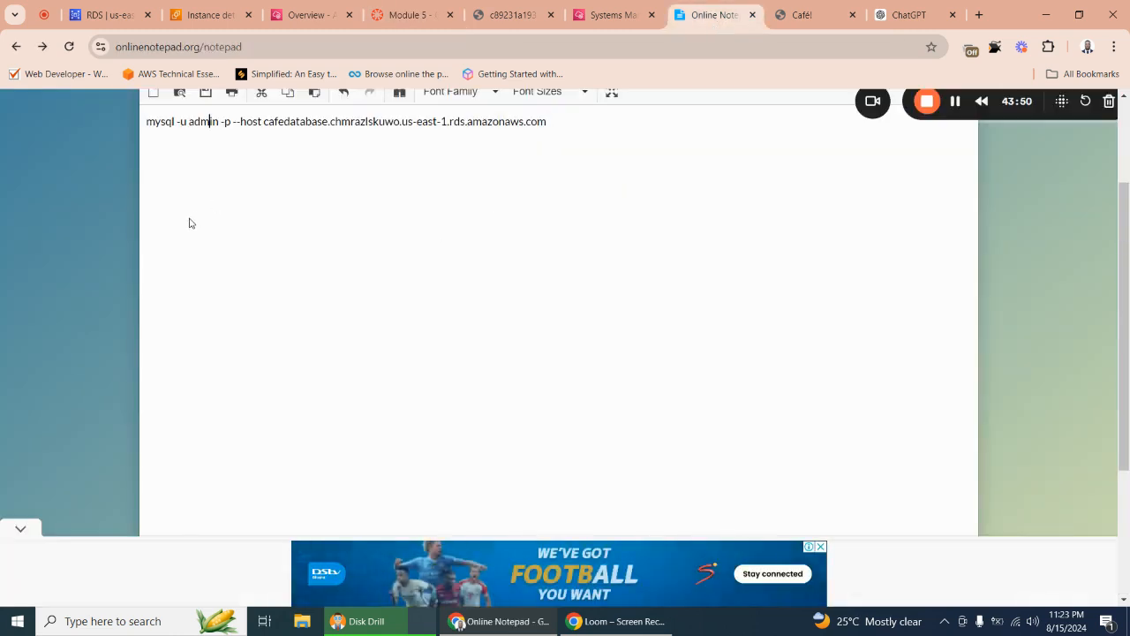
left_click(555, 121)
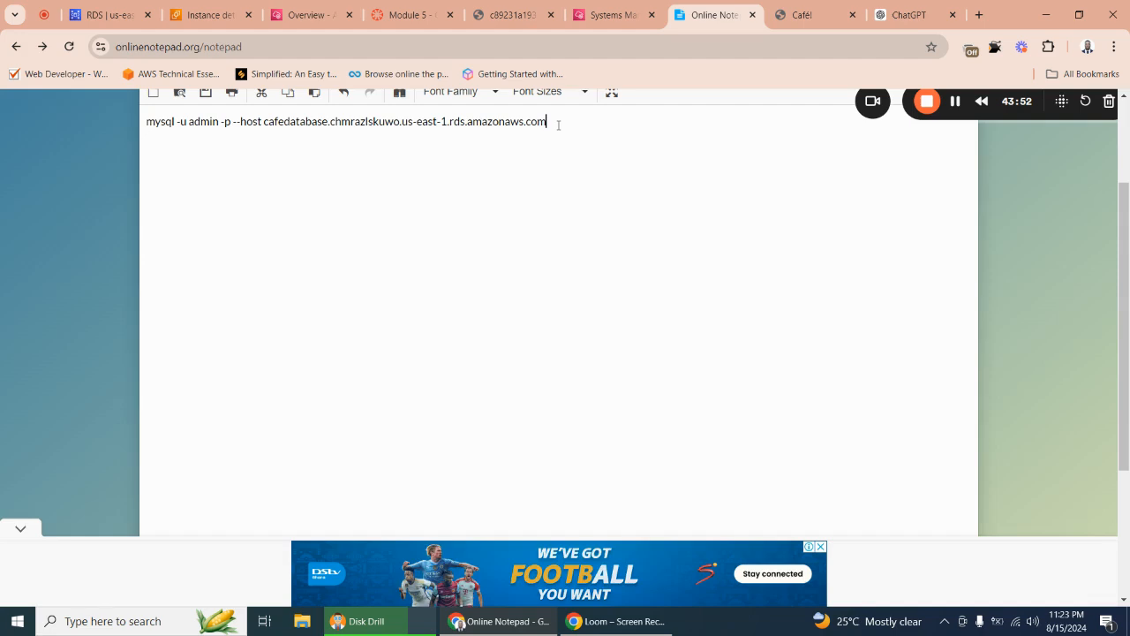
key("Return")
key("Return")
key("Return")
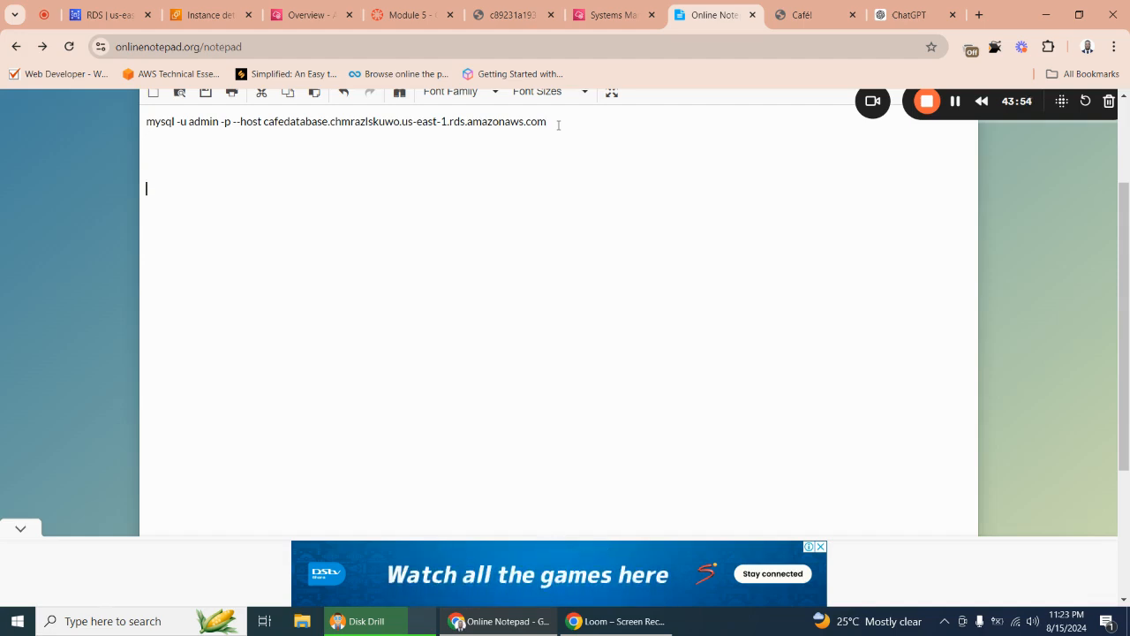
key("ctrl+v")
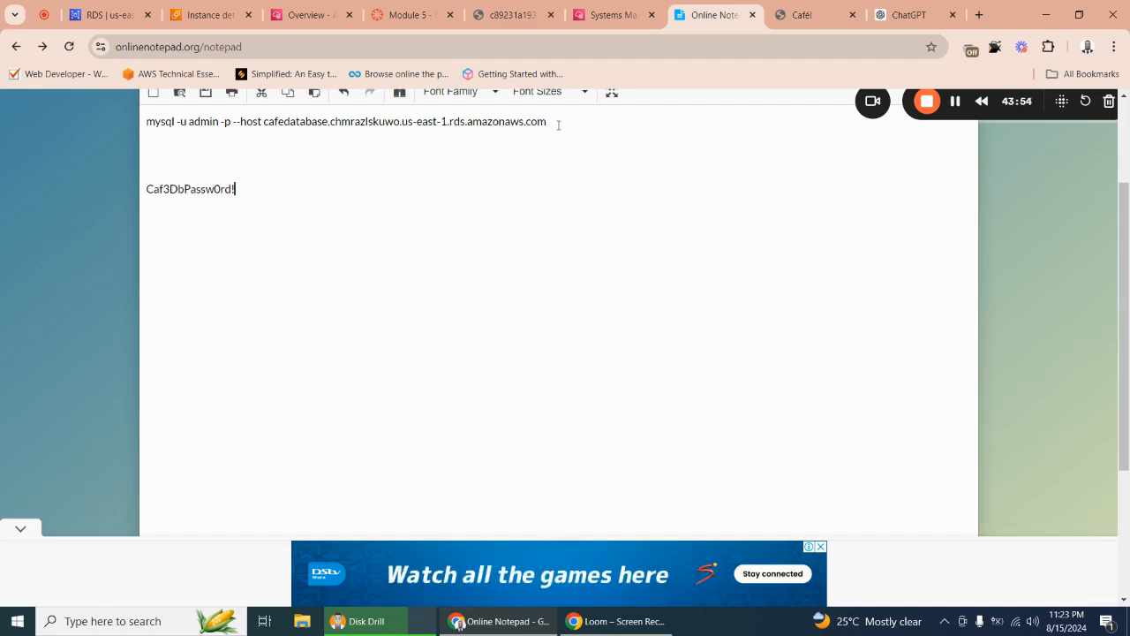
Enter the database password at the terminal's password prompt to log in to the RDS MariaDB instance.
left_click(612, 15)
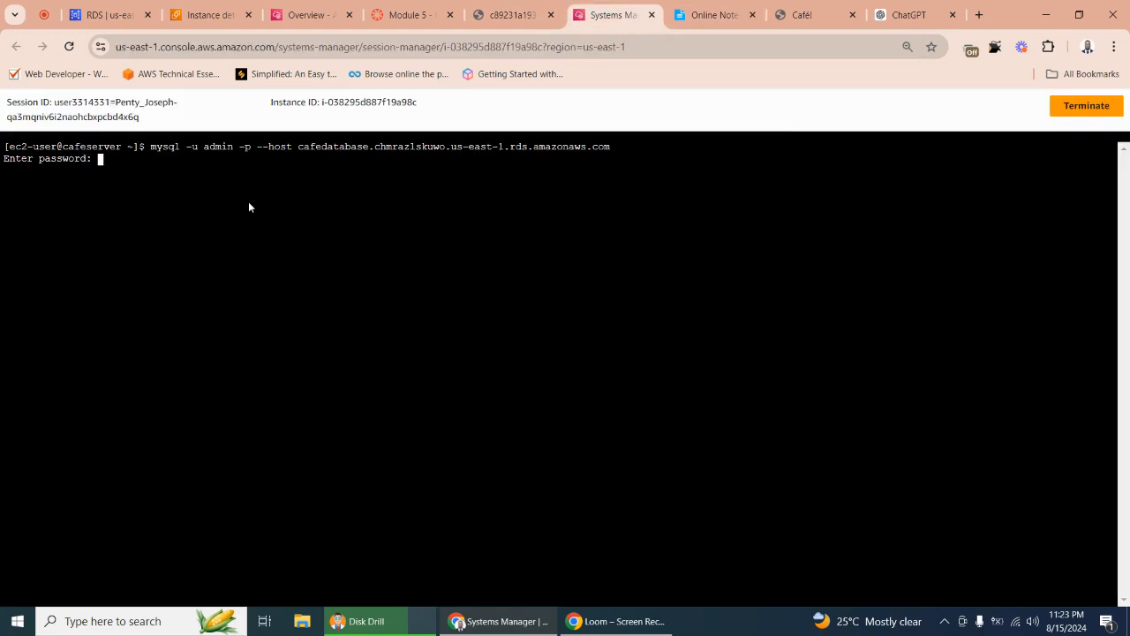
right_click(99, 162)
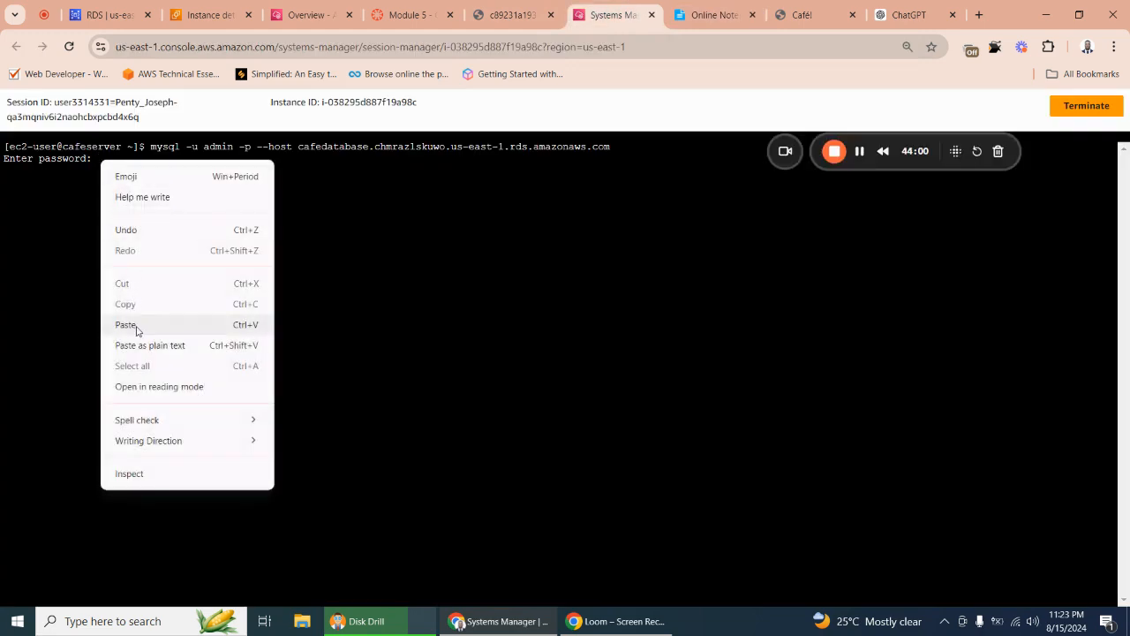
left_click(126, 325)
key("Return")
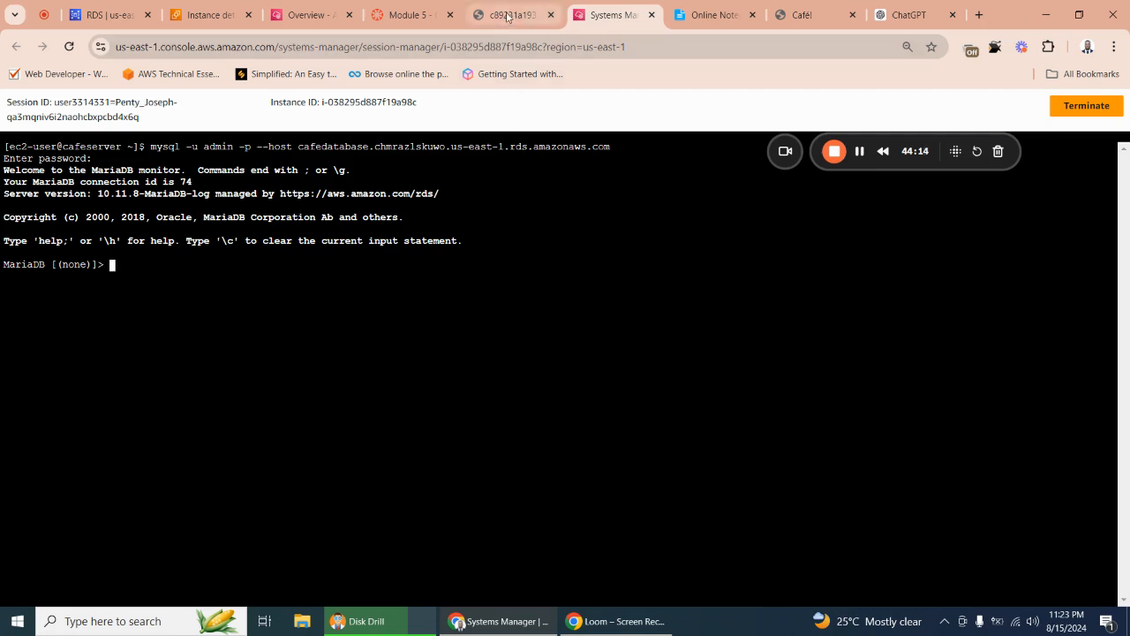
Copy the "show databases;" command from step 21 of the lab instructions.
left_click(414, 20)
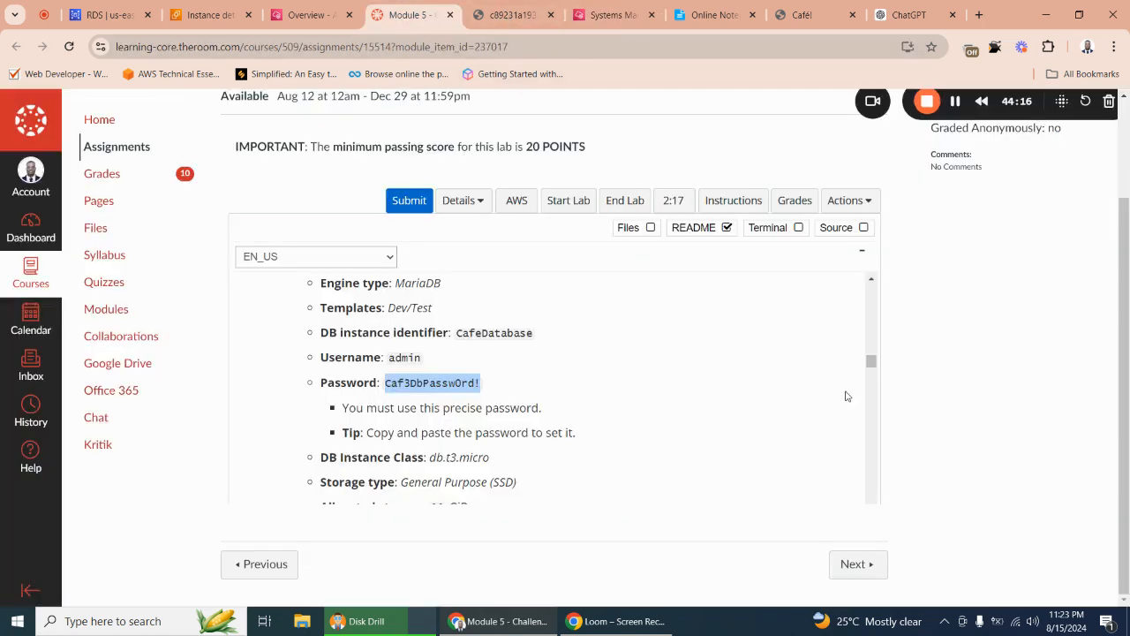
left_click_drag(869, 362, 870, 462)
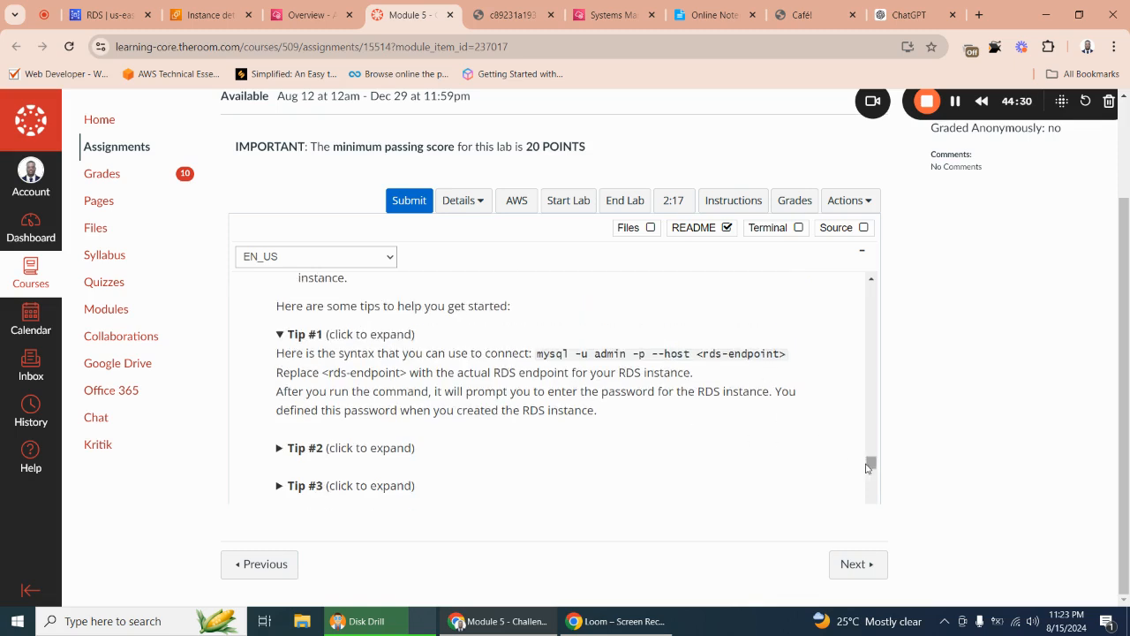
left_click_drag(870, 467, 871, 475)
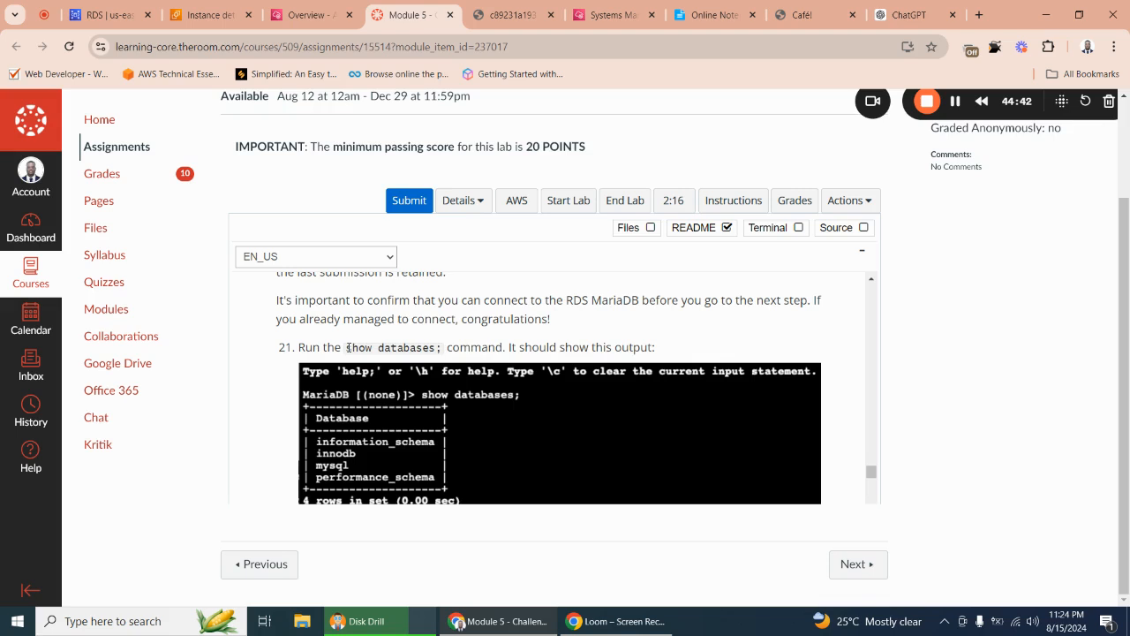
left_click_drag(359, 349, 442, 348)
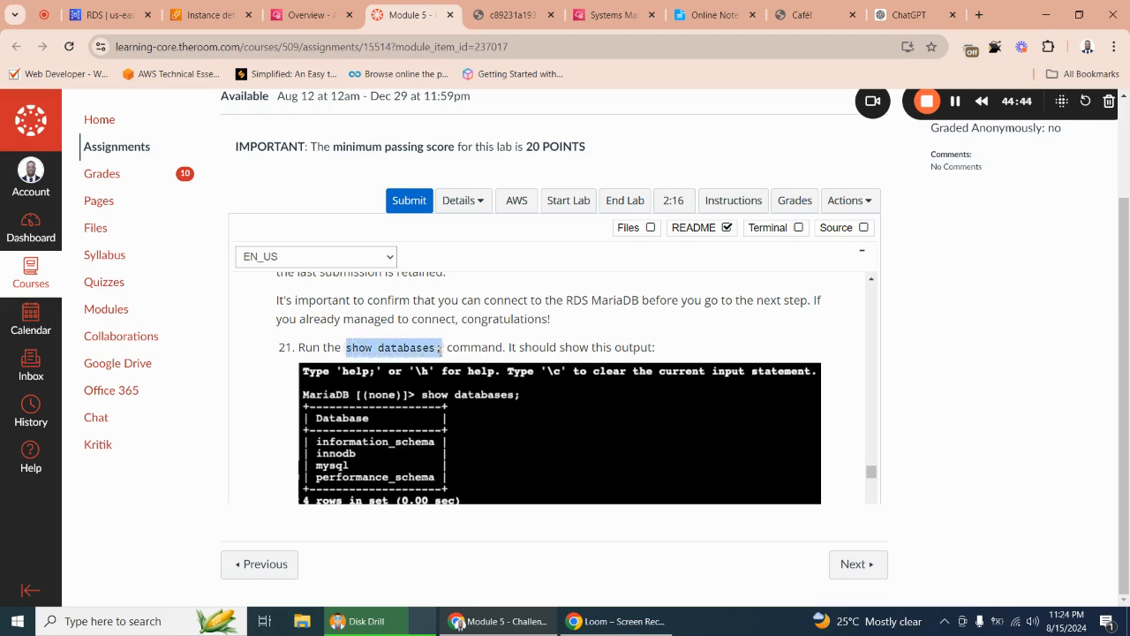
right_click(415, 347)
left_click(441, 371)
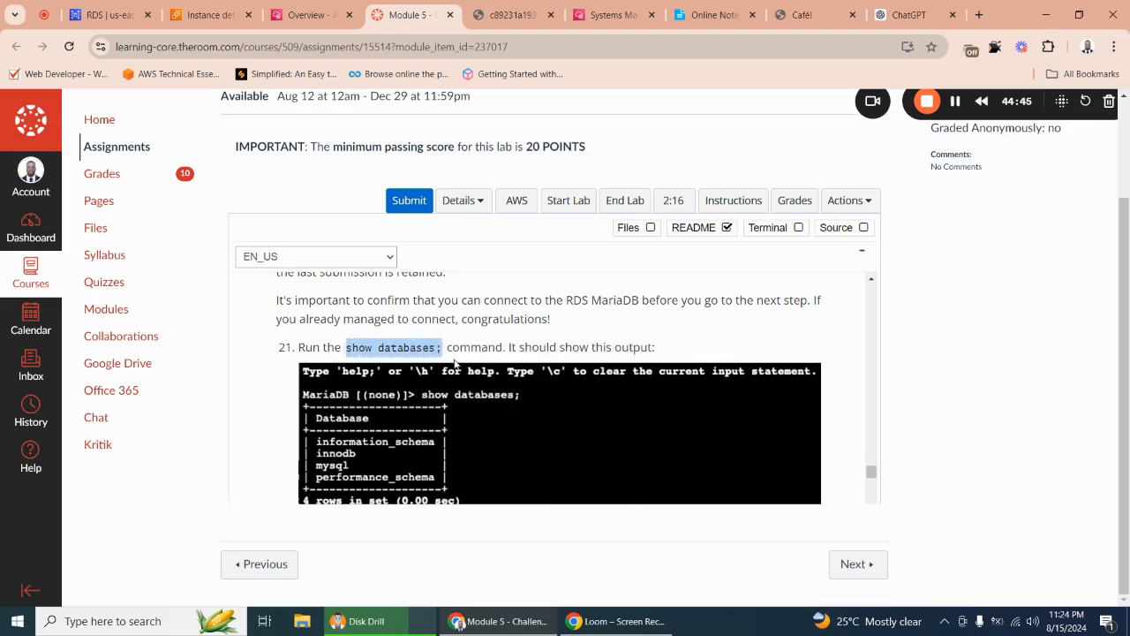
Run "show databases;" at the MariaDB prompt in the Session Manager terminal.
left_click(602, 16)
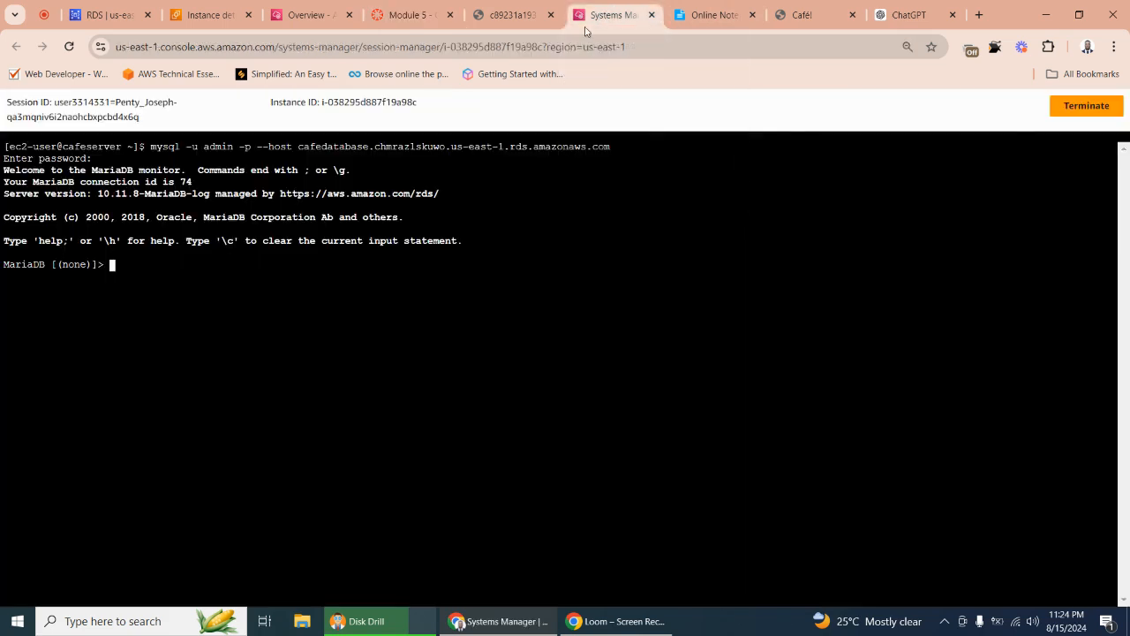
right_click(111, 264)
left_click(173, 428)
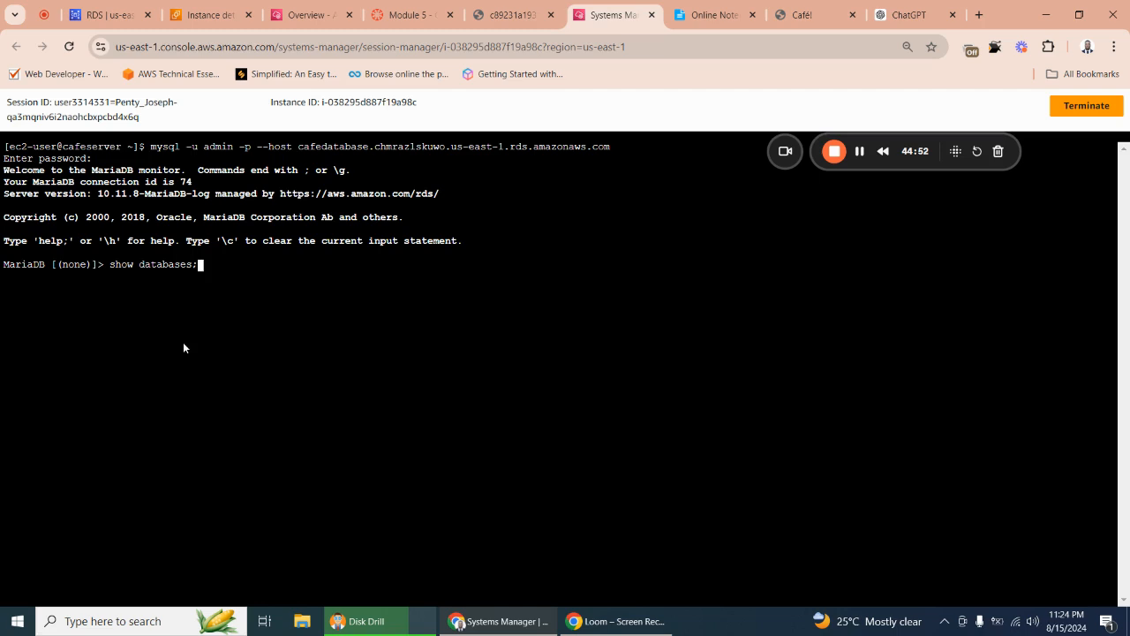
key("Return")
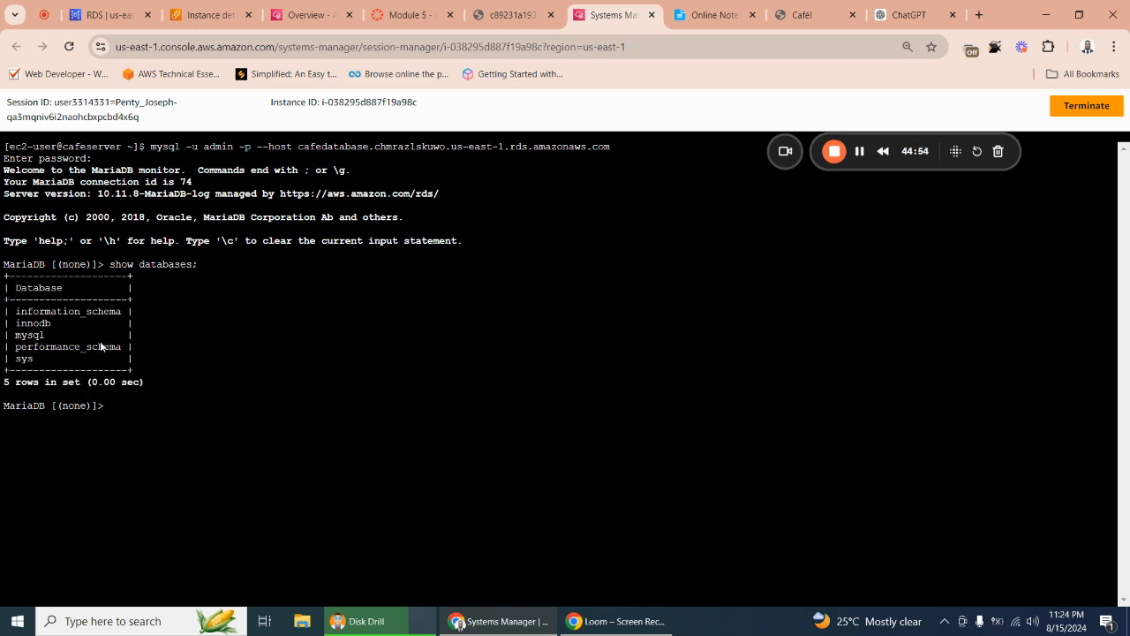
left_click(497, 14)
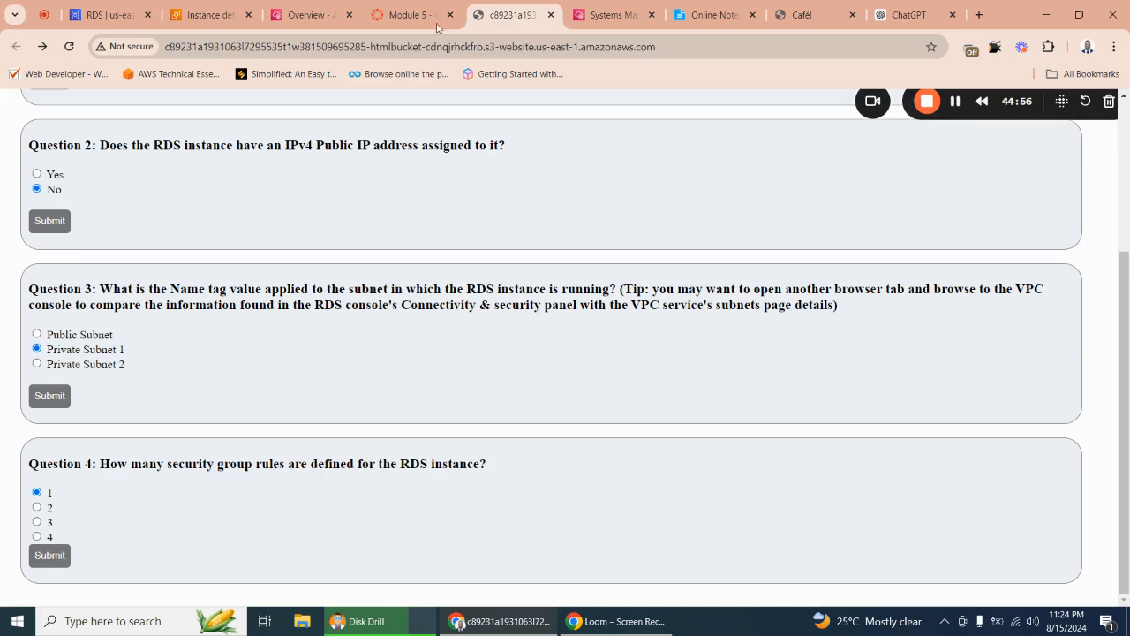
left_click(411, 14)
left_click(609, 14)
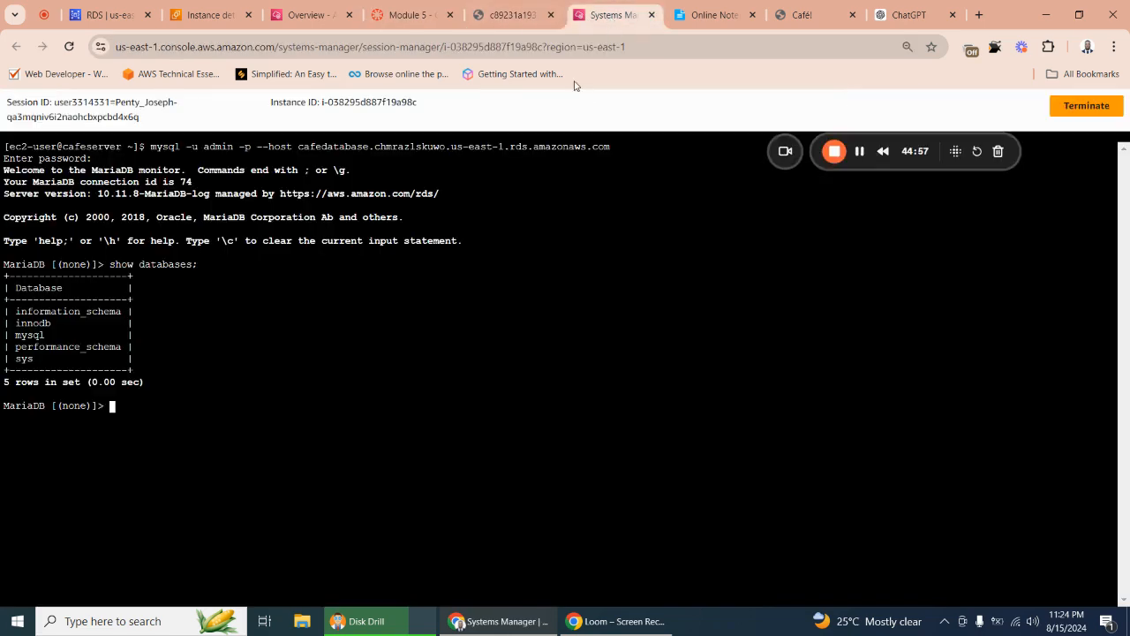
left_click(505, 15)
left_click(618, 15)
left_click(549, 27)
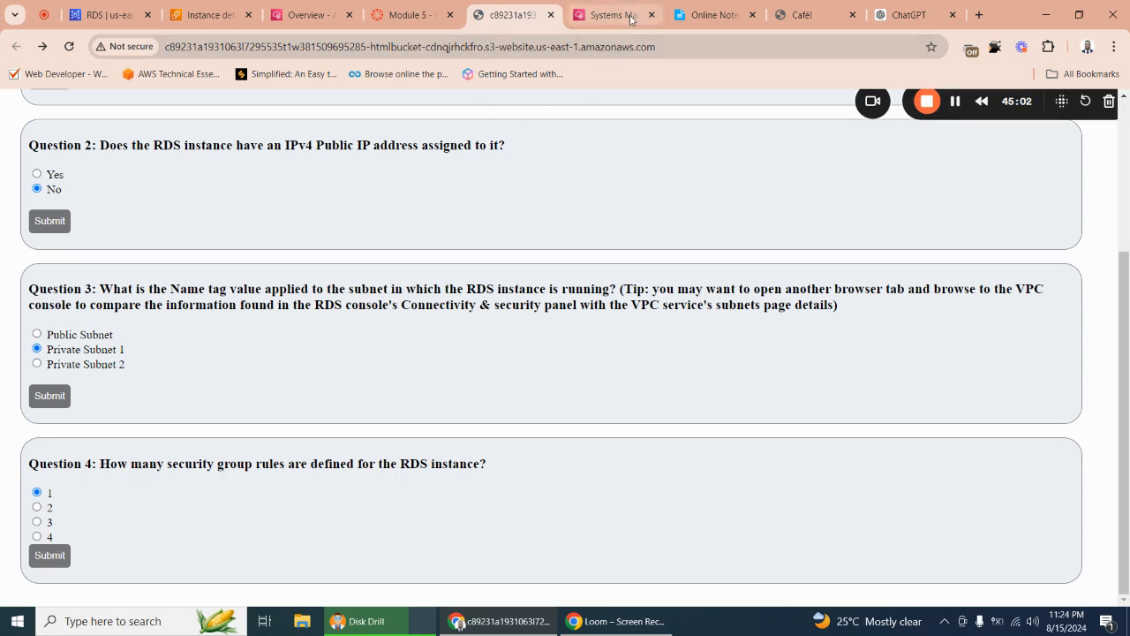
Copy the "exit;" disconnect command from the end of step 21 in the lab instructions.
left_click(410, 14)
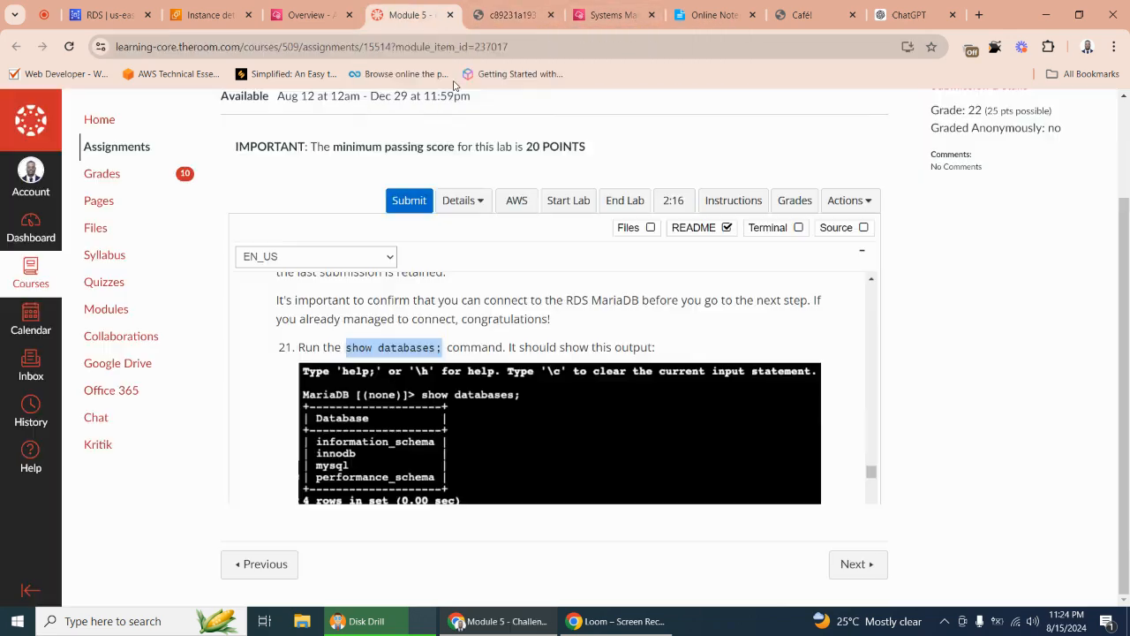
left_click_drag(871, 472, 871, 477)
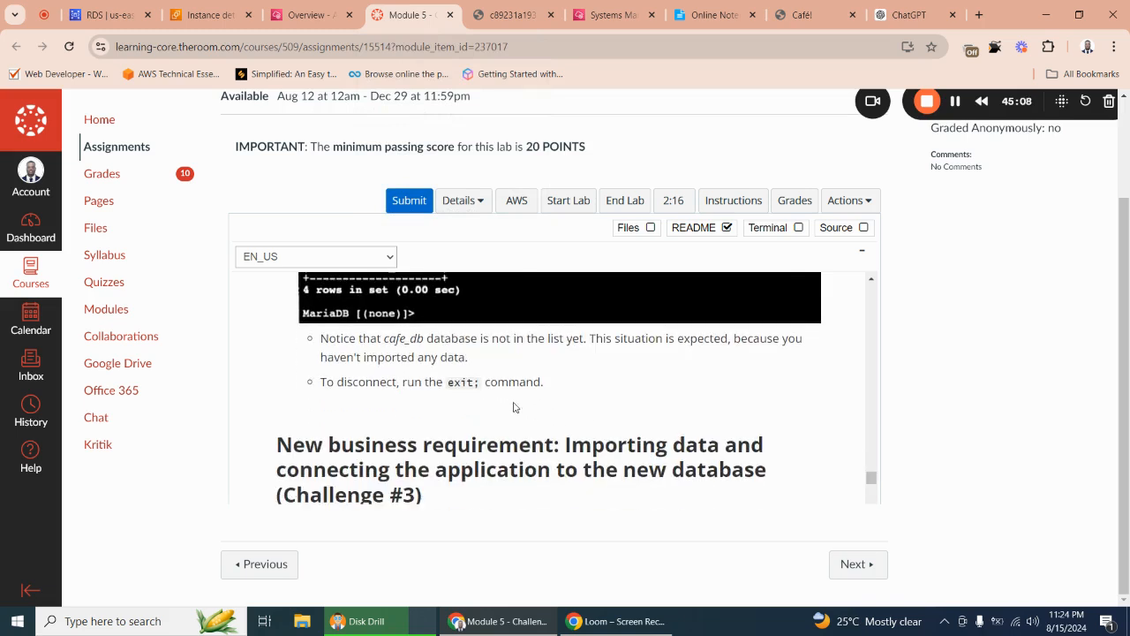
left_click_drag(478, 383, 449, 385)
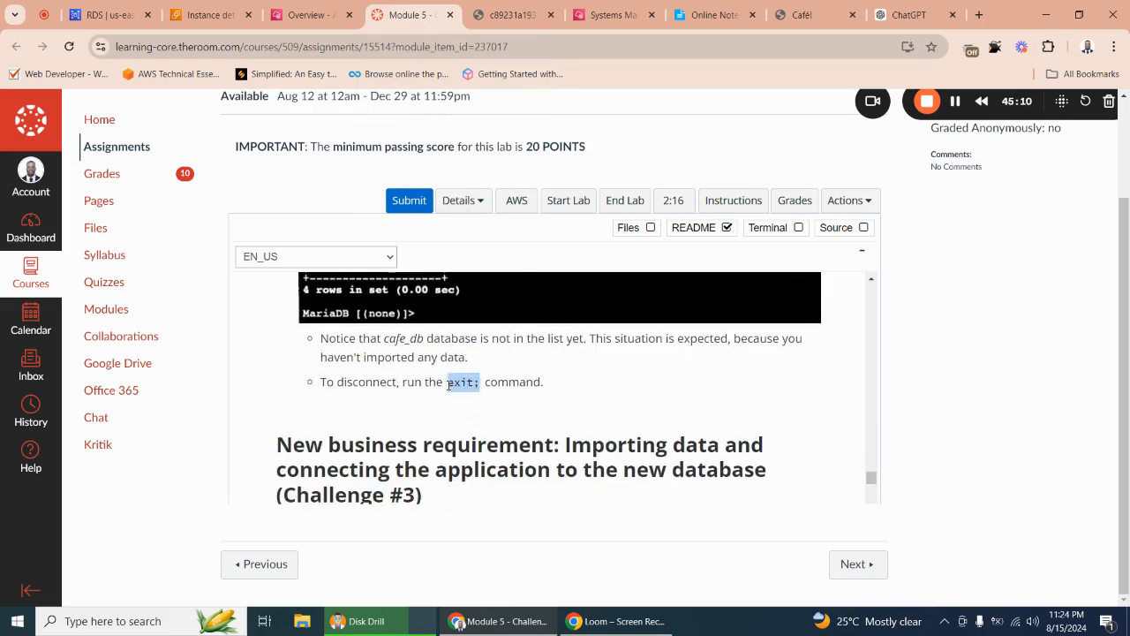
right_click(462, 381)
left_click(487, 396)
Run "exit;" at the MariaDB prompt to disconnect from the RDS database.
left_click(623, 15)
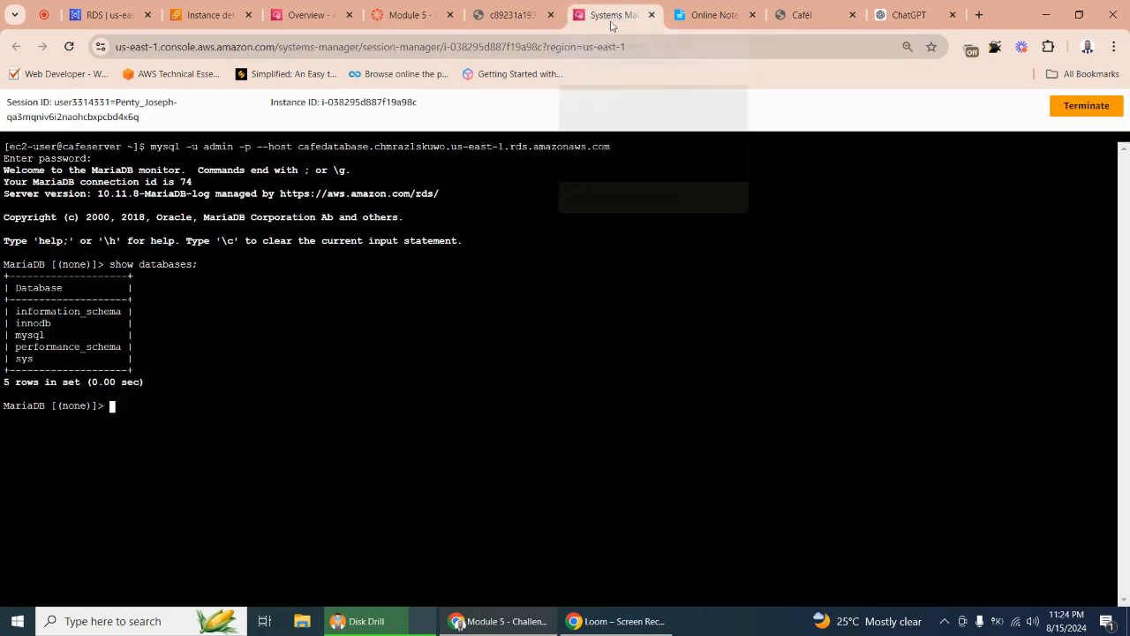
right_click(112, 406)
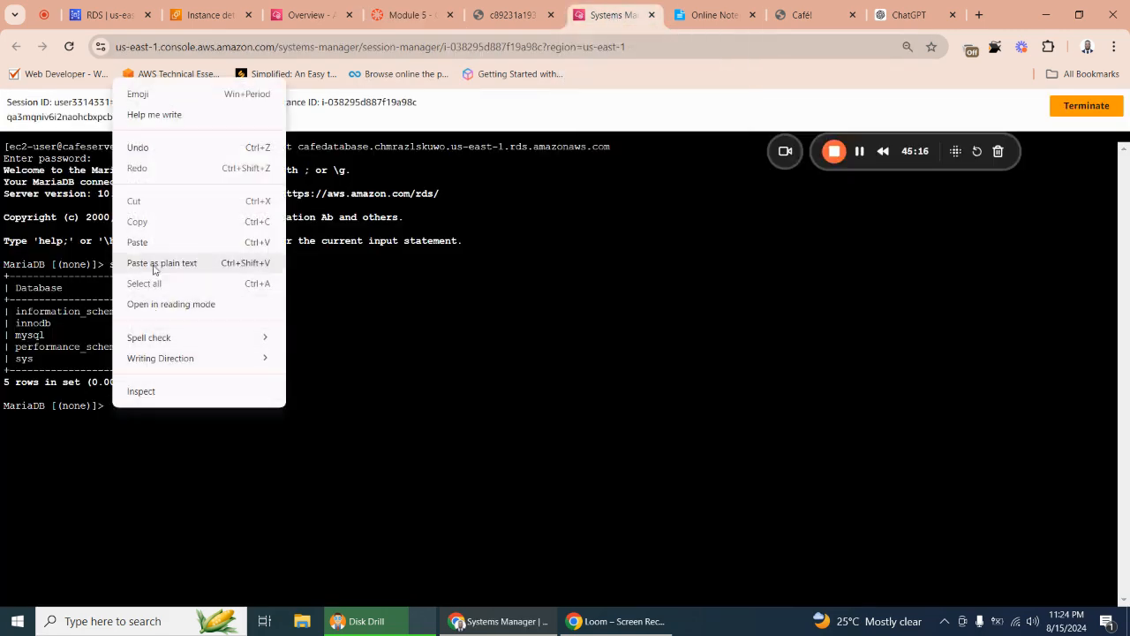
left_click(154, 263)
key("Return")
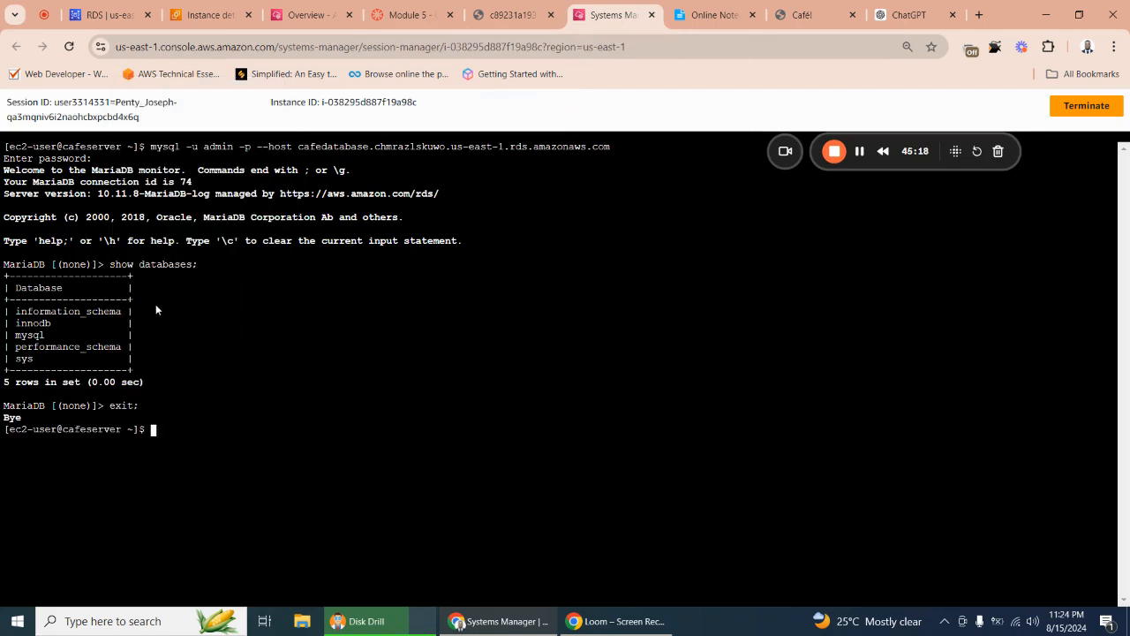
left_click(508, 16)
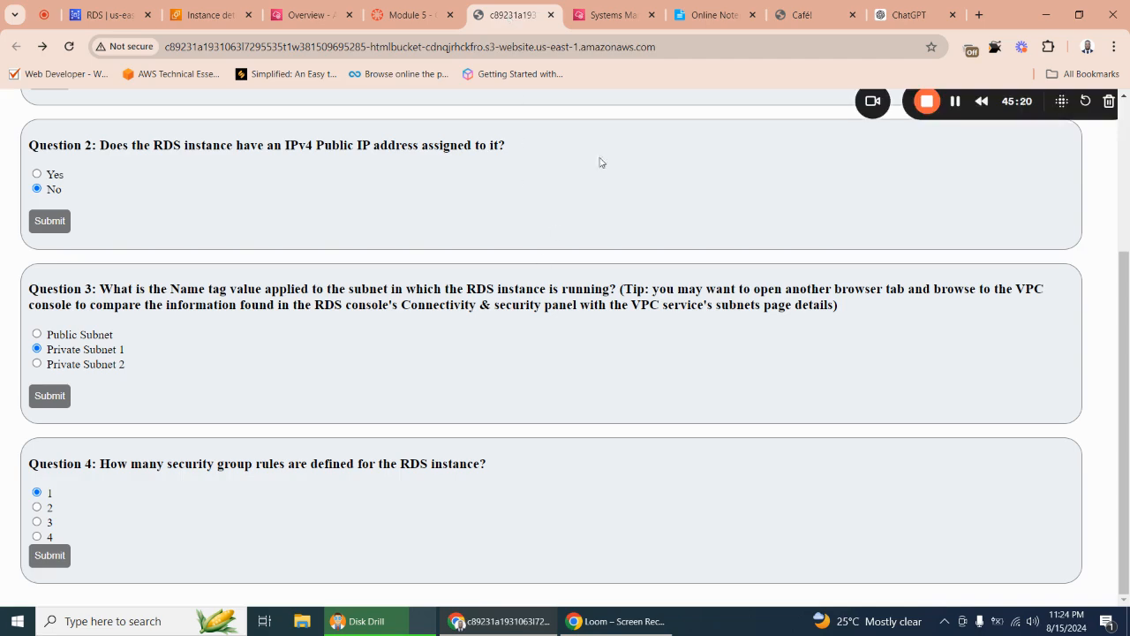
left_click(618, 15)
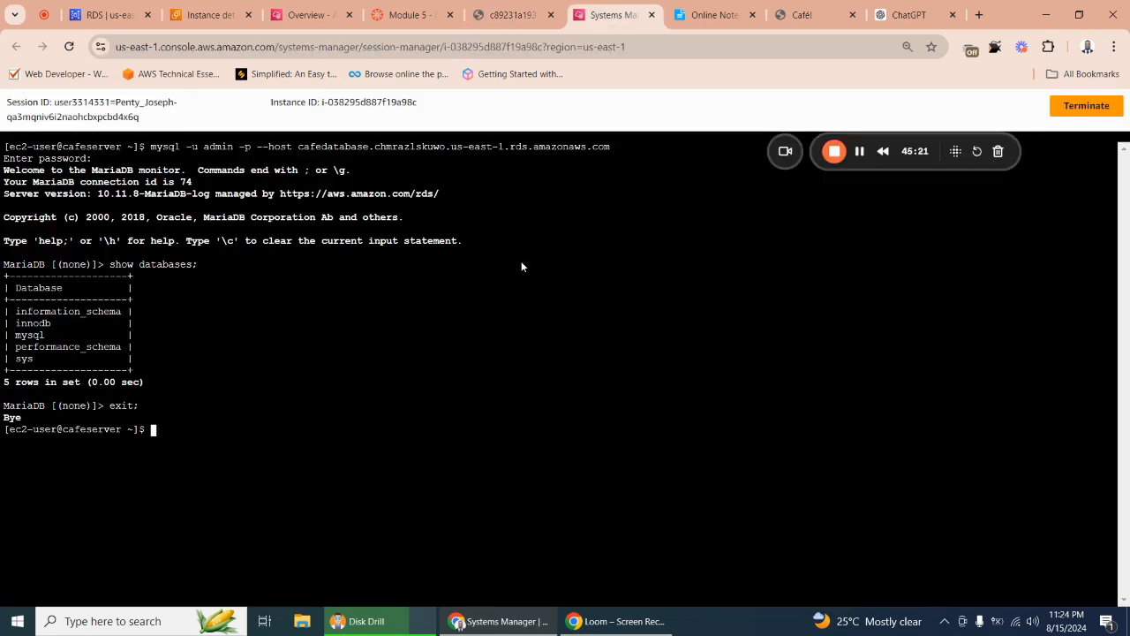
left_click(512, 15)
left_click(614, 15)
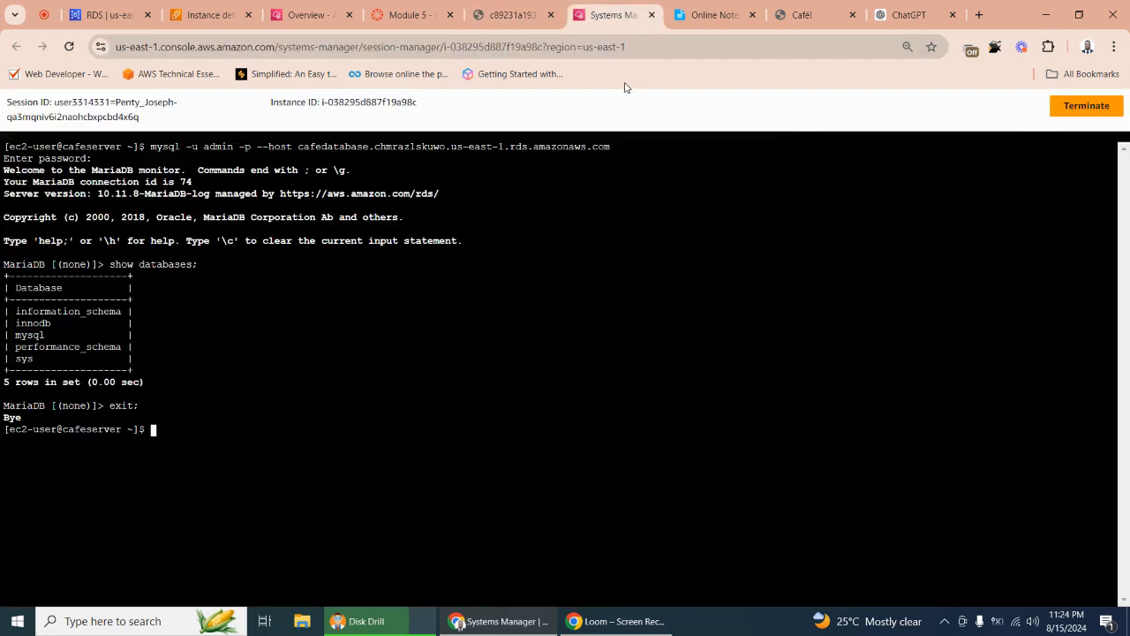
Copy the import command "mysql -u admin -p --host <rds-endpoint> < CafeDbDump.sql" from step 22 of the lab instructions.
left_click(512, 15)
left_click(411, 15)
left_click(513, 15)
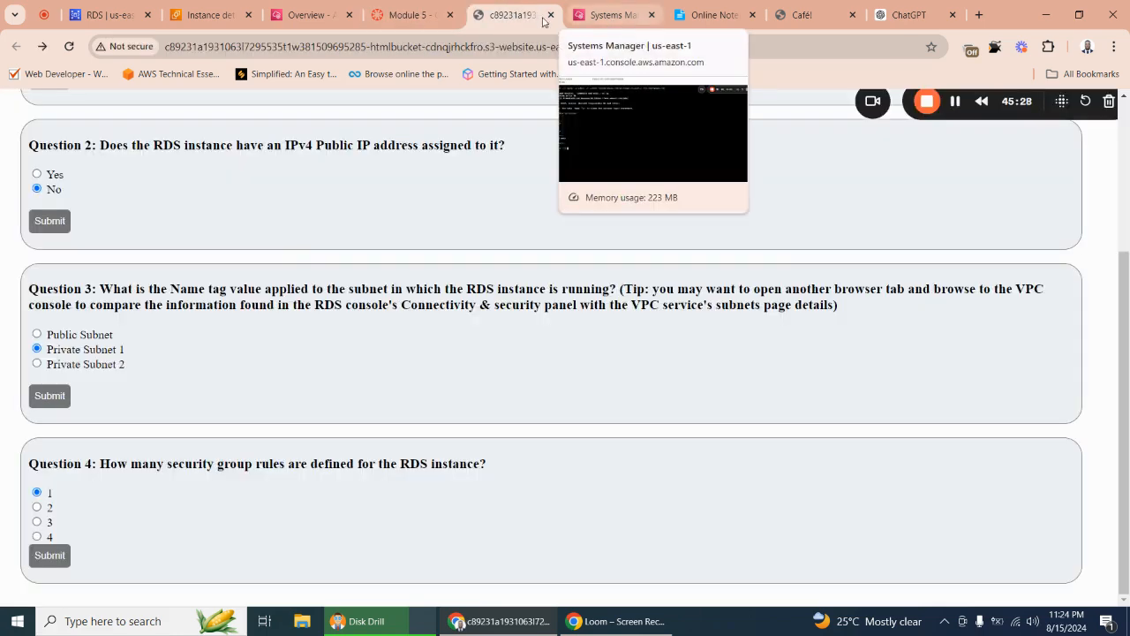
left_click(408, 15)
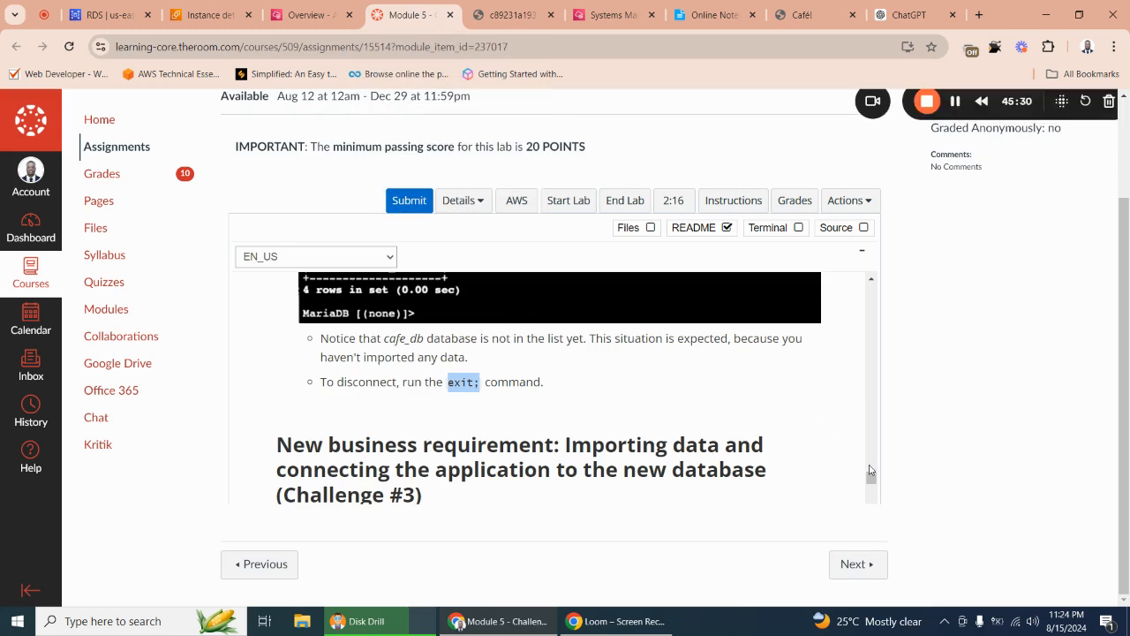
left_click_drag(871, 481, 873, 493)
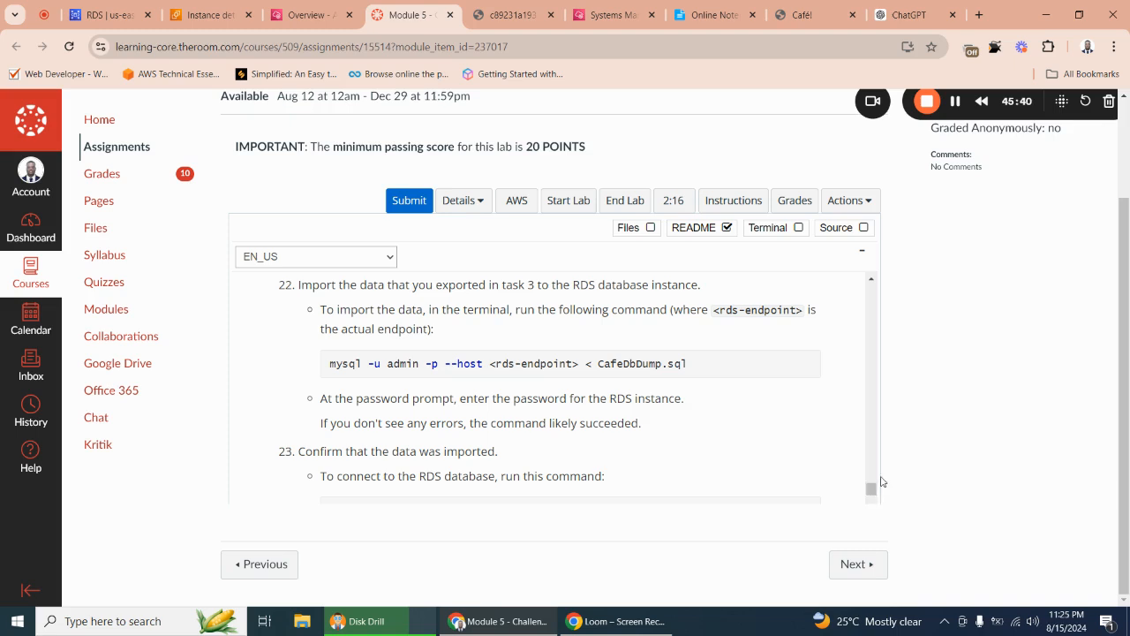
left_click_drag(692, 363, 327, 362)
right_click(360, 365)
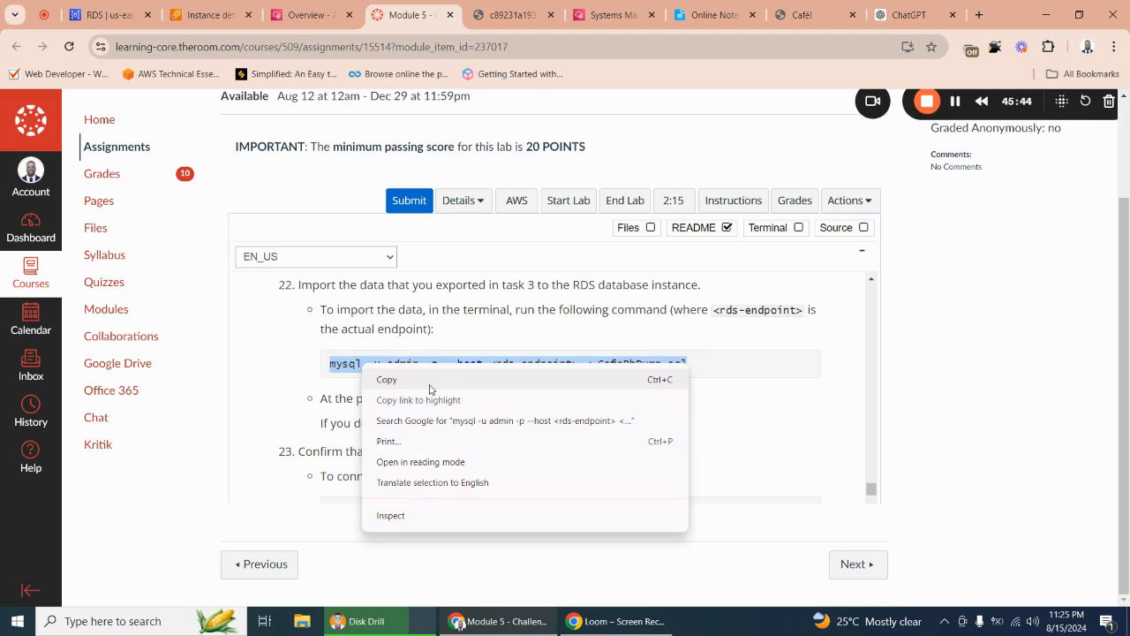
left_click(429, 385)
Paste the import command into Online Notepad on the empty line between the existing connection command and the password.
left_click(711, 15)
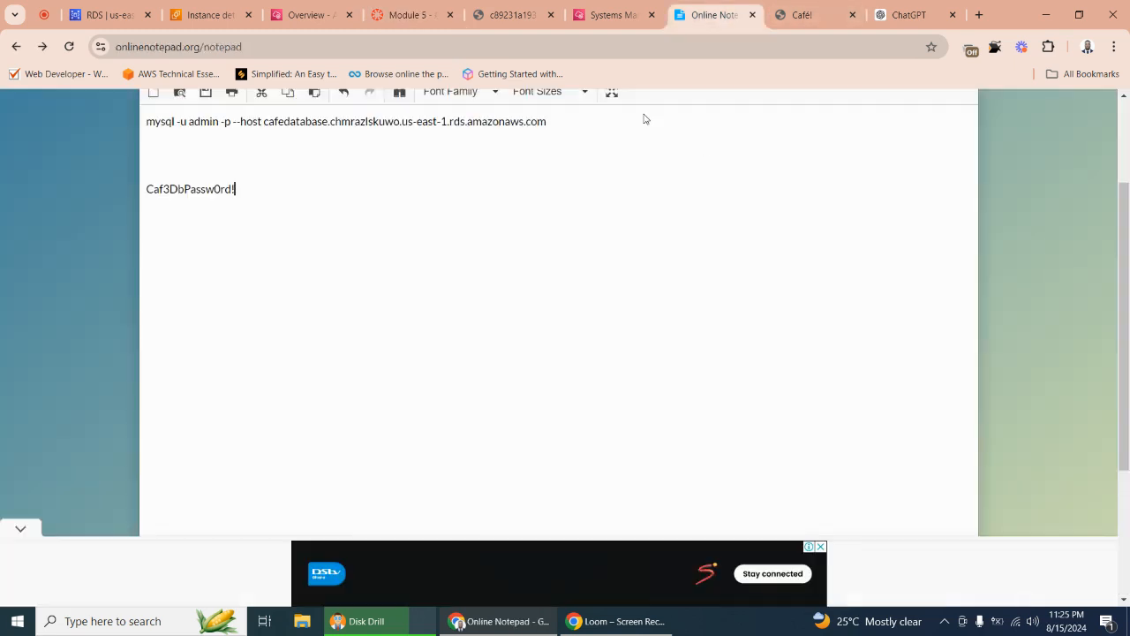
left_click(327, 156)
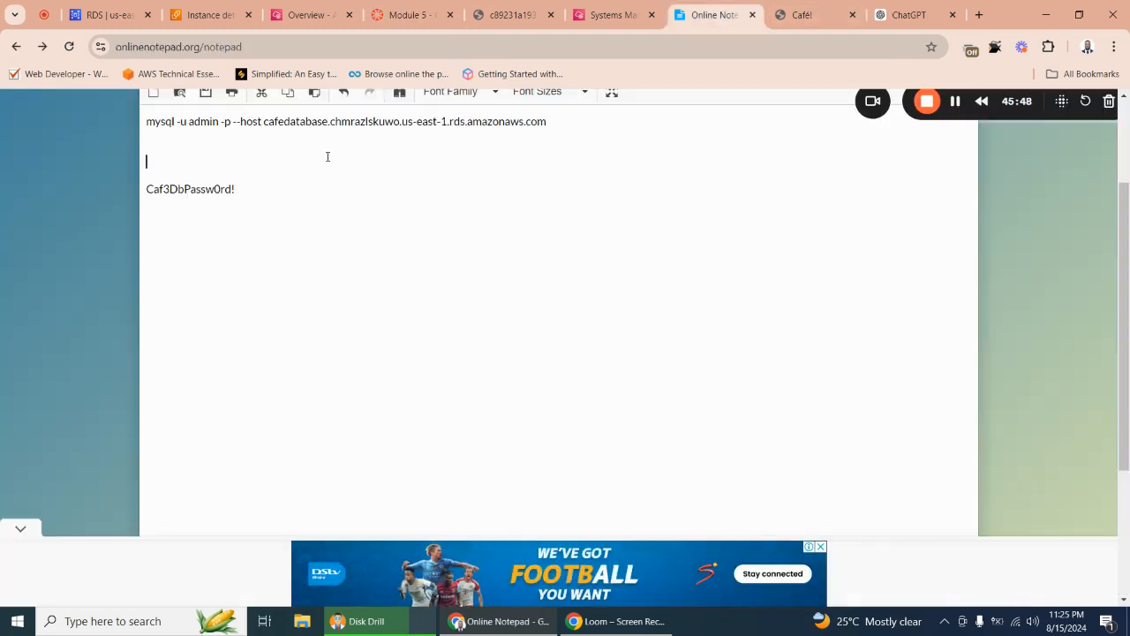
key("ctrl+v")
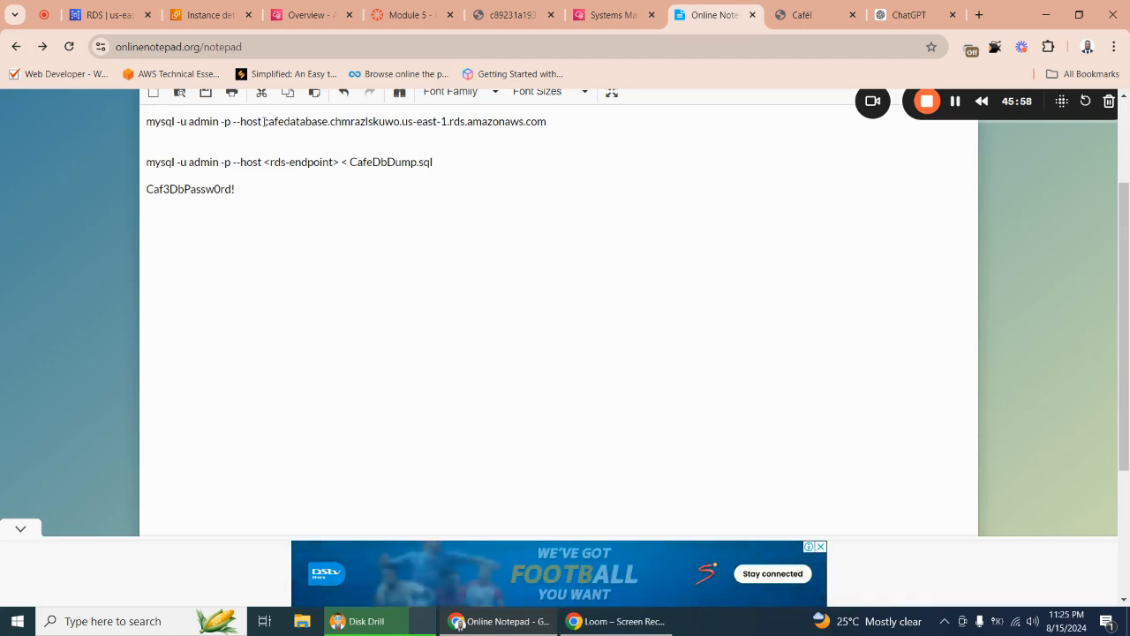
Replace the <rds-endpoint> placeholder in the import command with the endpoint copied from the connection command above it.
left_click_drag(263, 121, 549, 125)
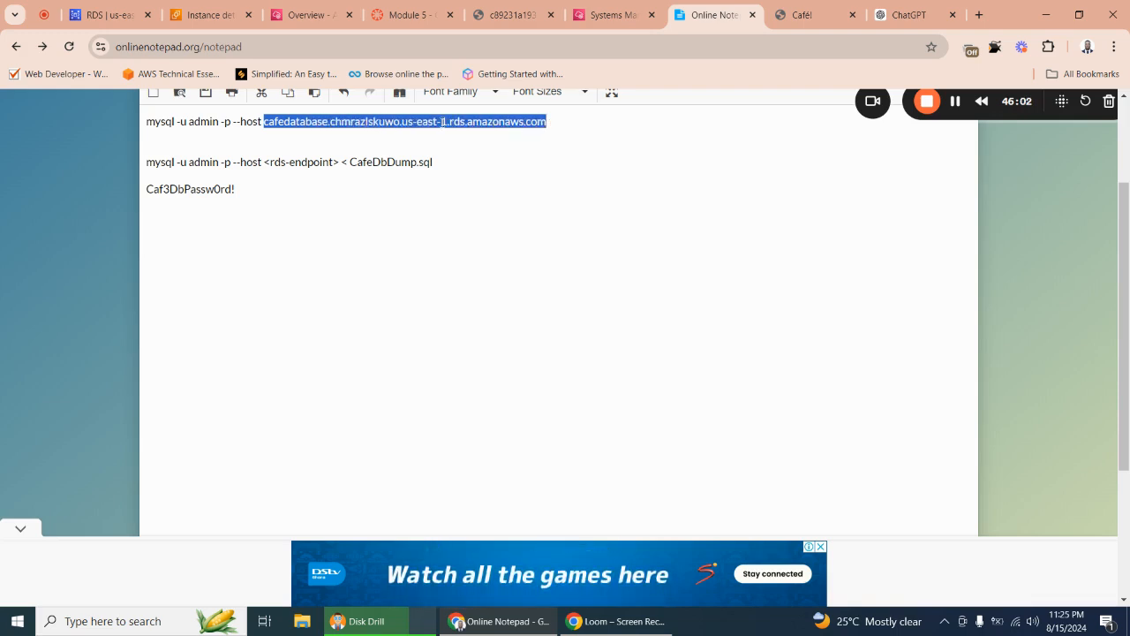
right_click(442, 126)
left_click(483, 212)
left_click(265, 162)
mouse_move(281, 161)
left_mouse_down()
mouse_move(342, 161)
mouse_move(266, 162)
left_mouse_up()
left_click(339, 162)
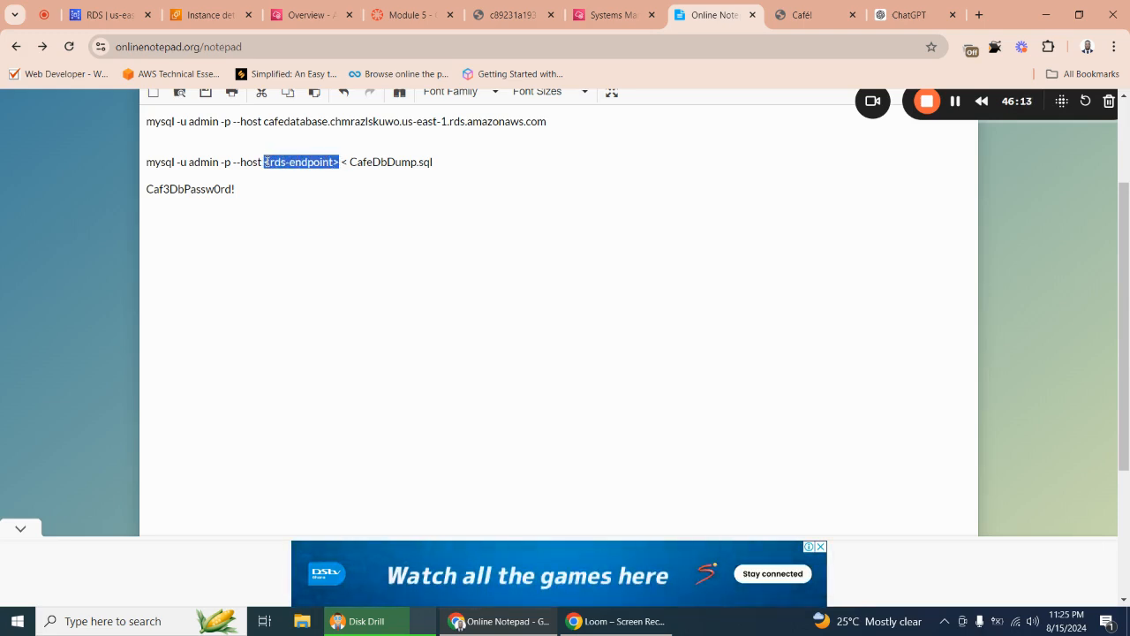
right_click(266, 161)
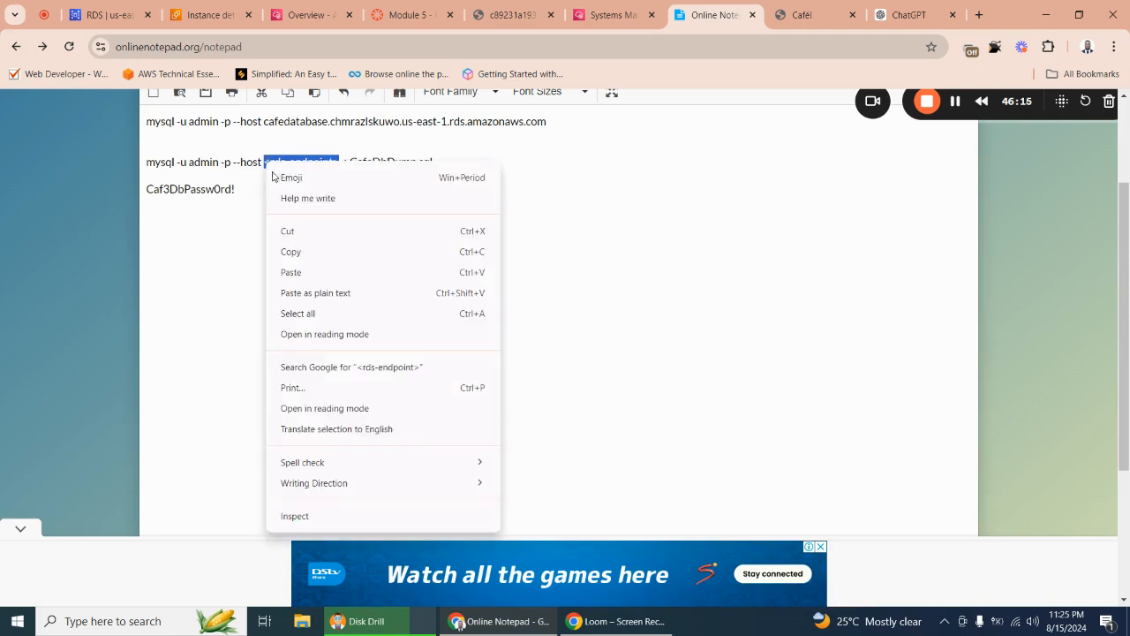
left_click(309, 272)
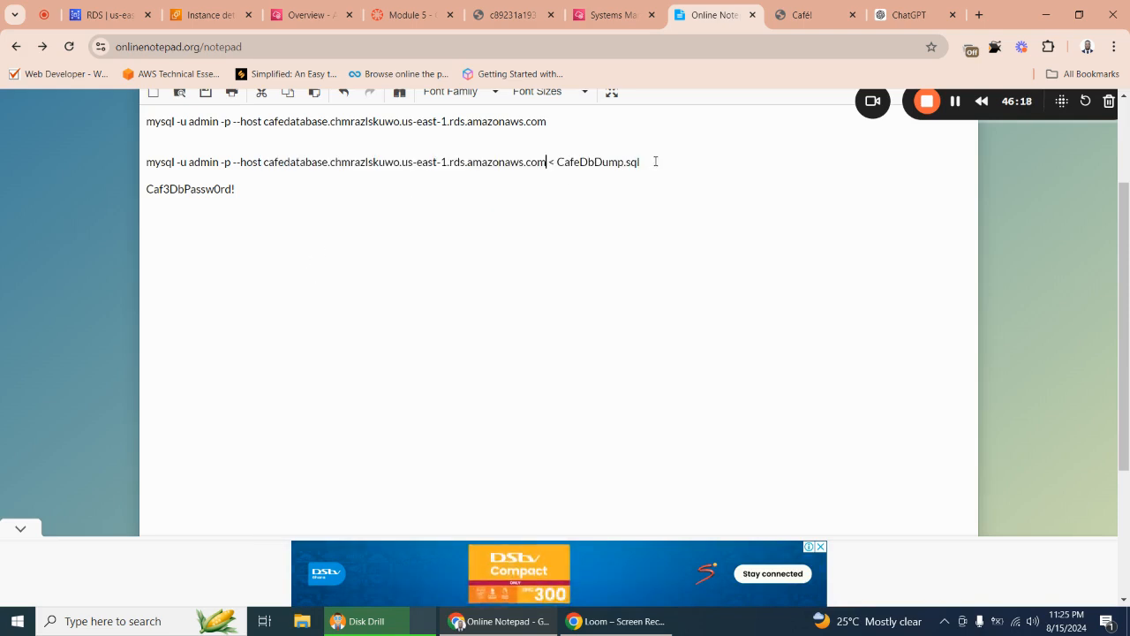
Copy the completed import command for CafeDbDump.sql from the notepad and run it in the Session Manager terminal.
left_click_drag(642, 163, 168, 159)
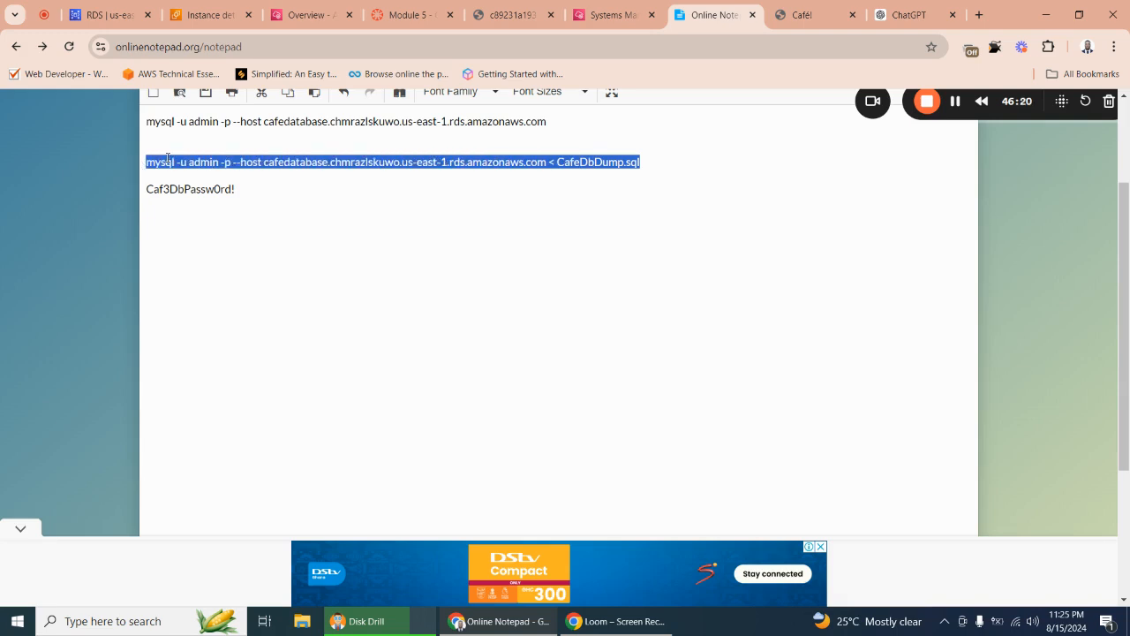
right_click(181, 159)
left_click(233, 254)
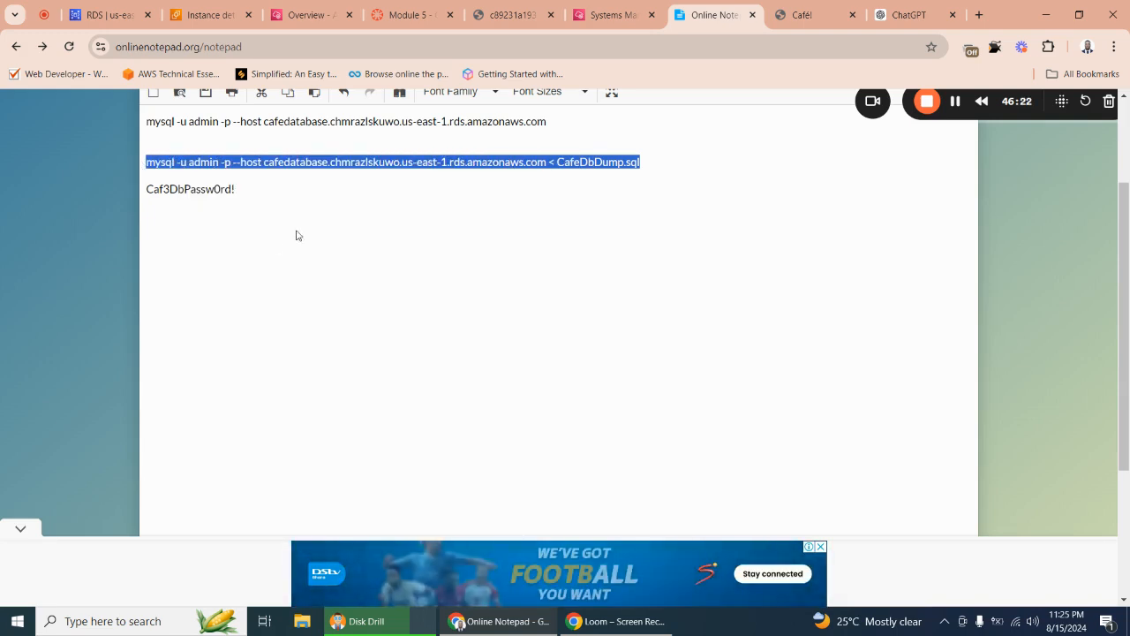
left_click(610, 15)
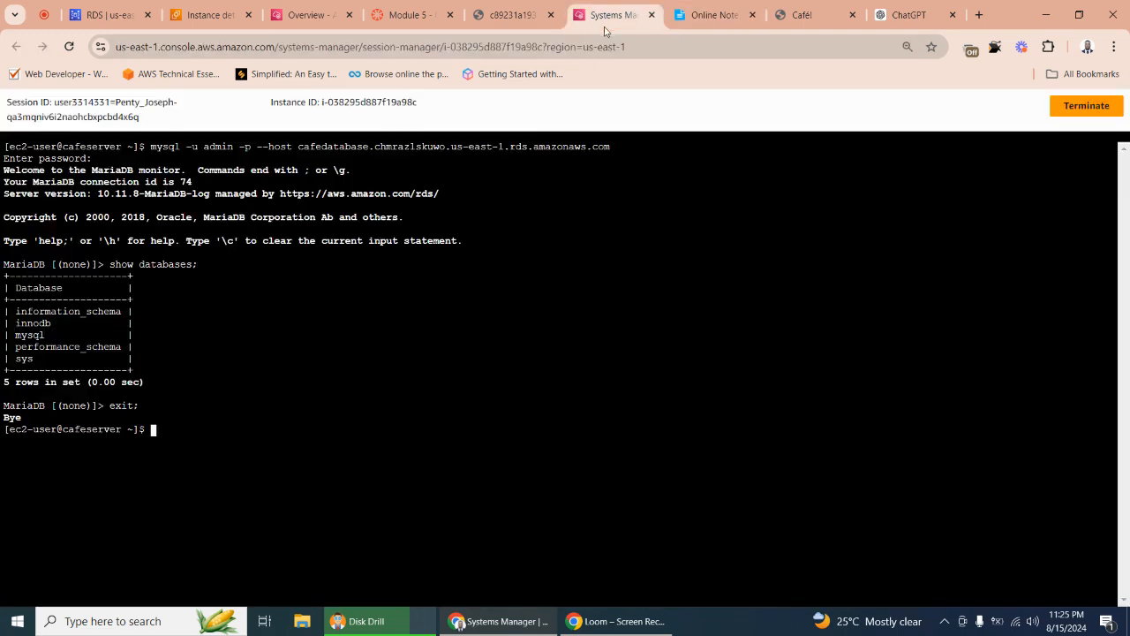
right_click(151, 431)
left_click(196, 265)
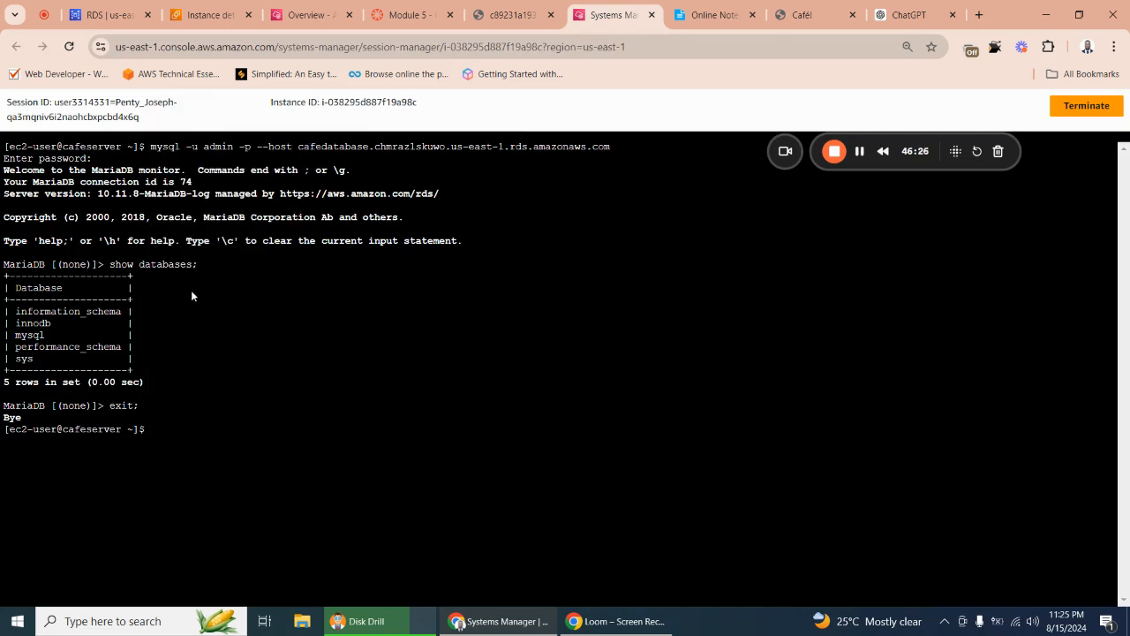
key("Return")
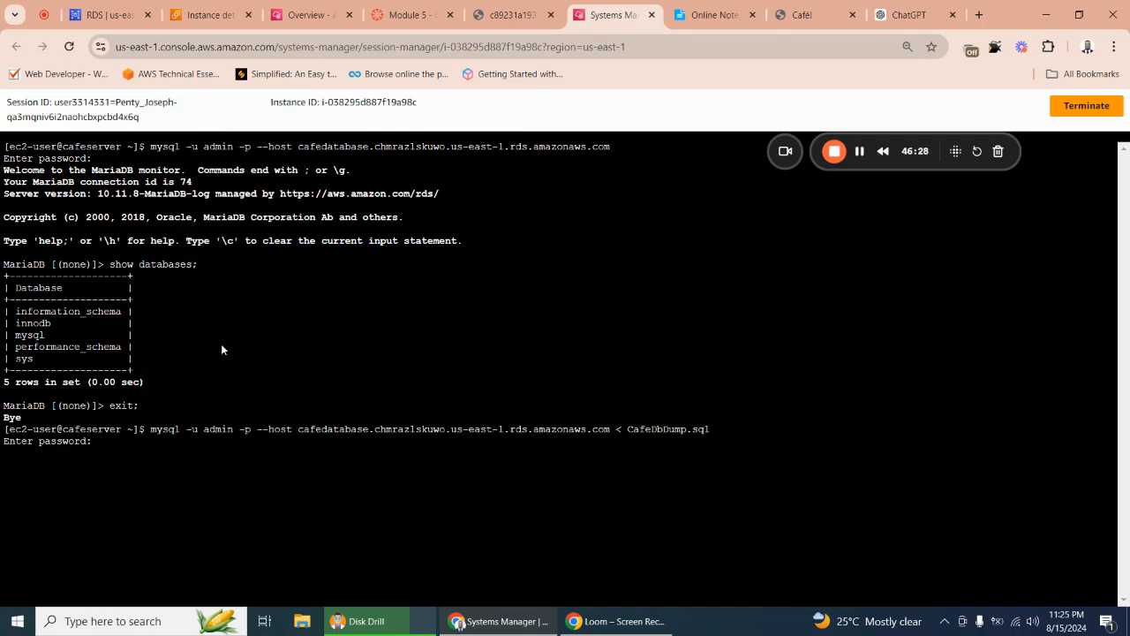
Copy the RDS database password from the notepad and submit it at the terminal's password prompt to import the data.
left_click(713, 15)
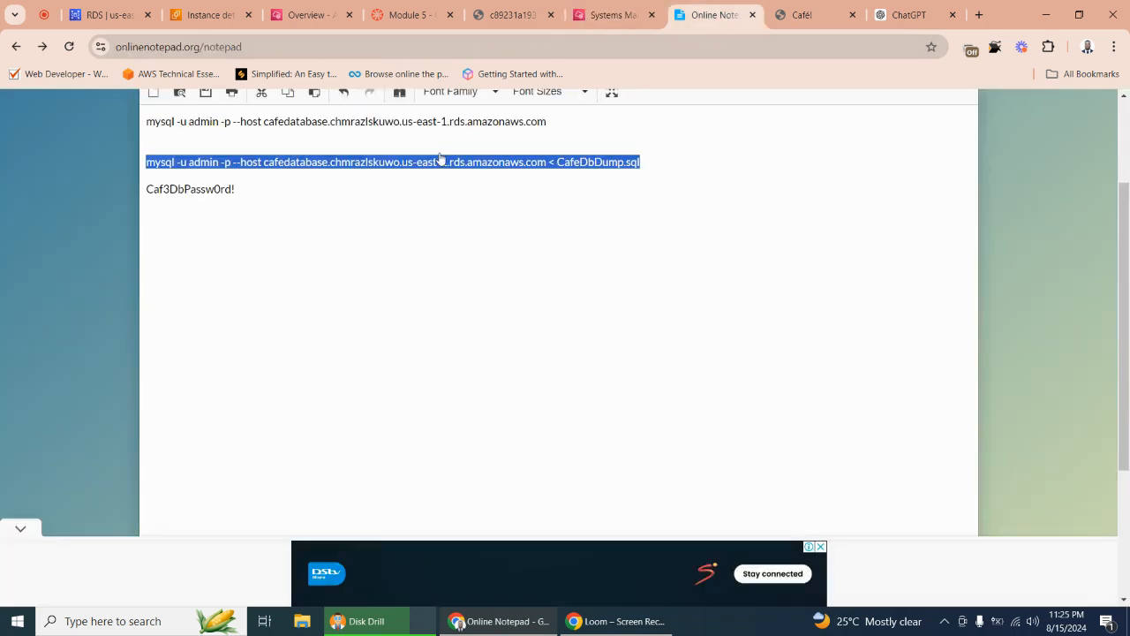
left_click(225, 189)
triple_click(225, 189)
left_click(228, 189)
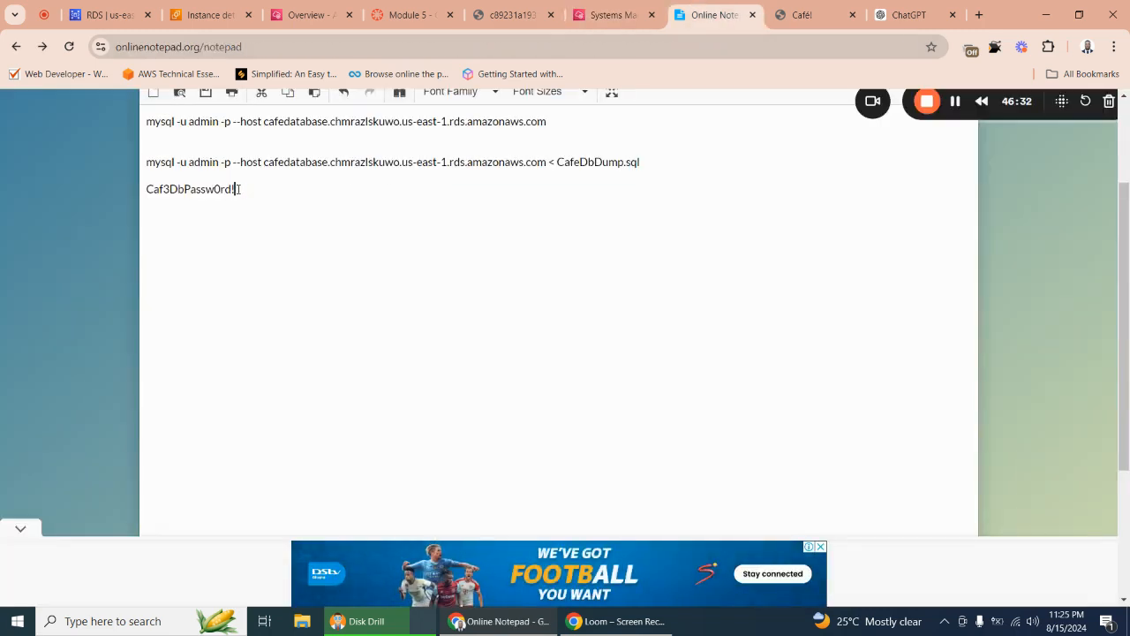
left_click_drag(235, 189, 147, 189)
right_click(151, 189)
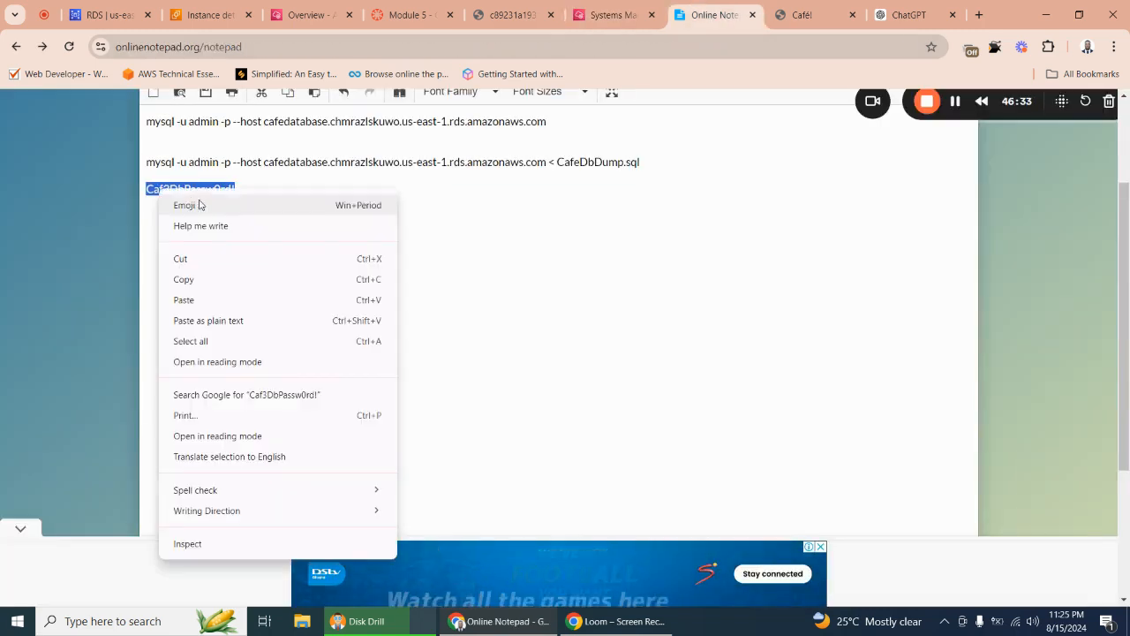
left_click(212, 280)
left_click(615, 15)
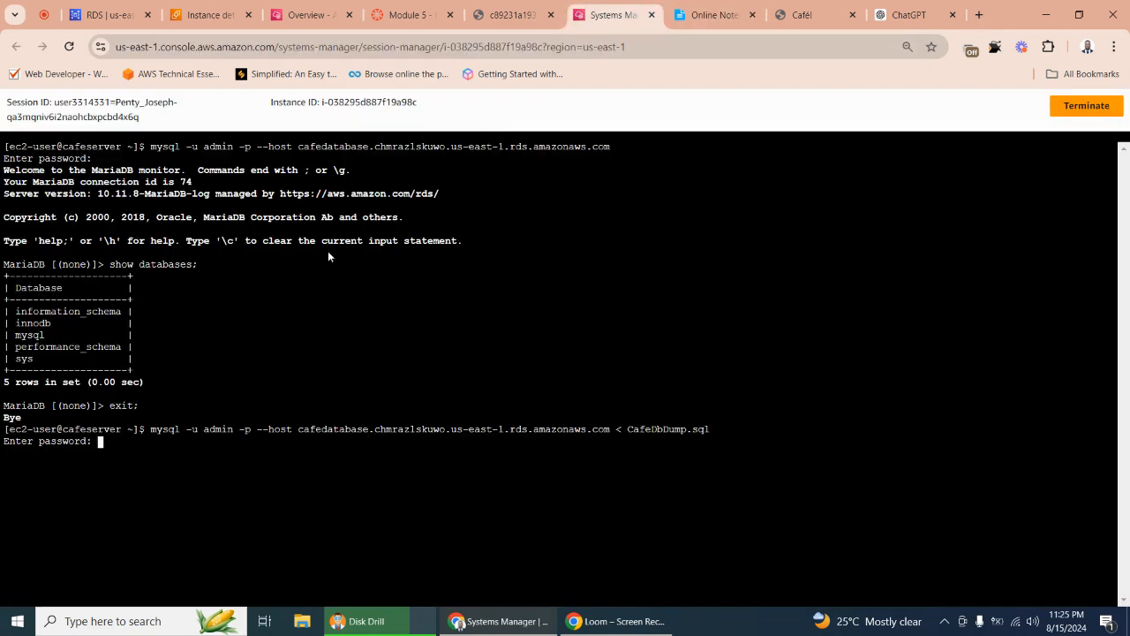
right_click(100, 444)
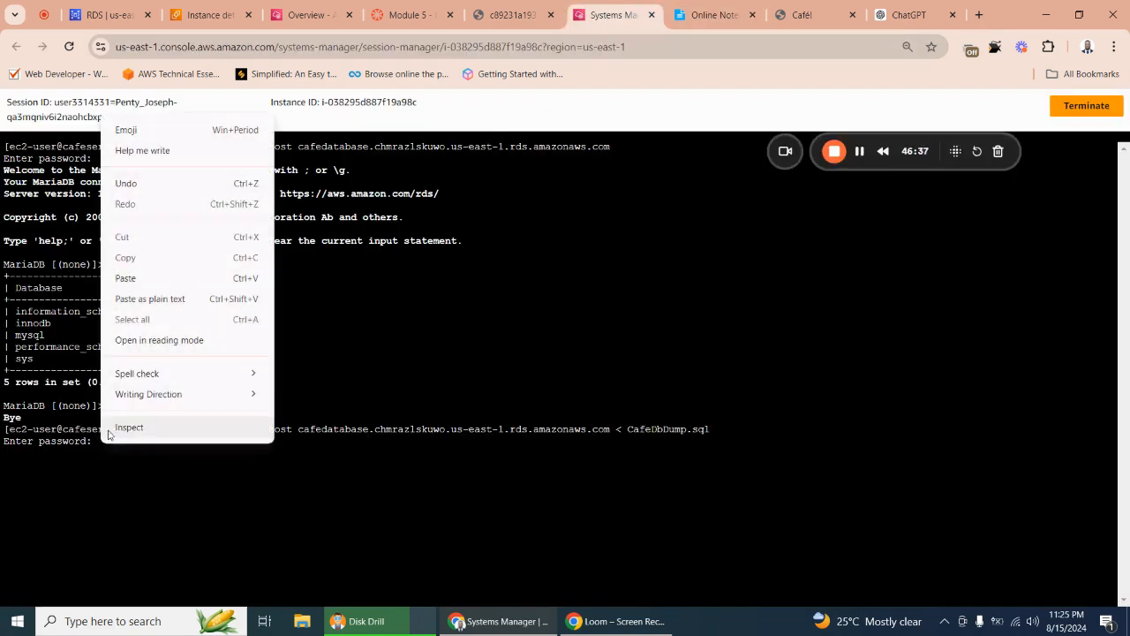
left_click(130, 281)
key("Return")
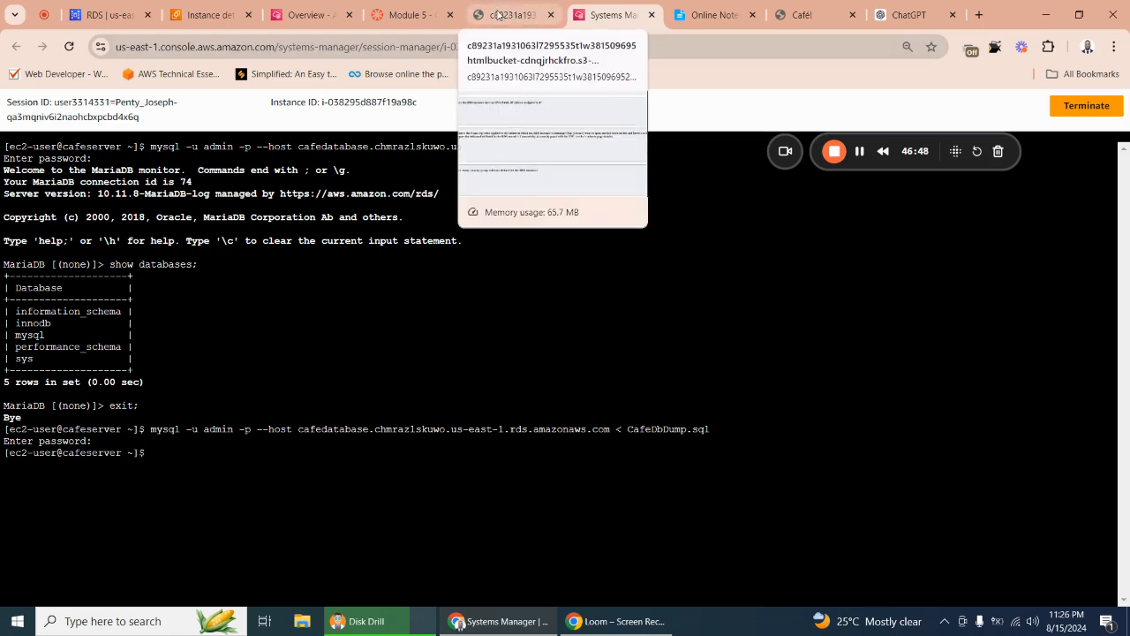
Bring up step 23 of the lab instructions, which covers confirming the data import.
left_click(425, 15)
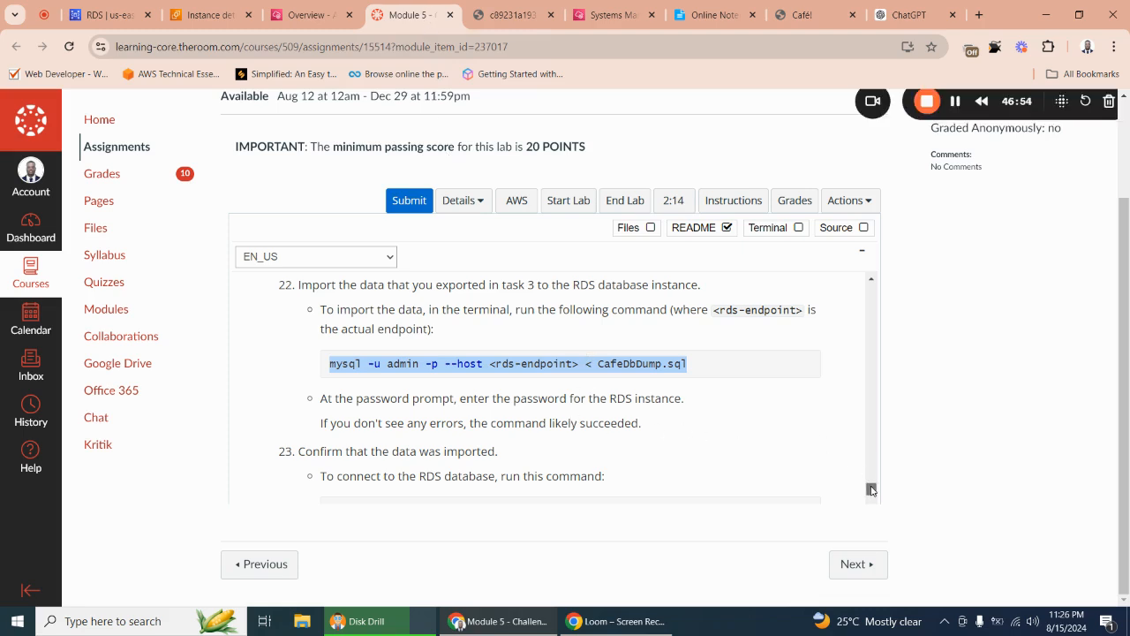
scroll(872, 490, "up", 1)
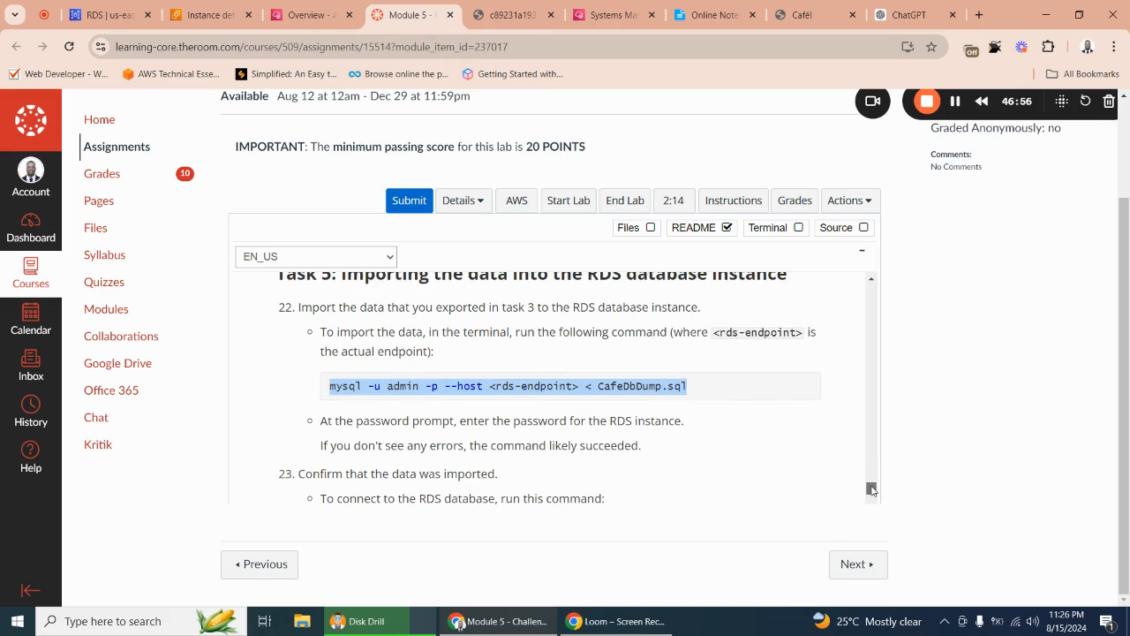
scroll(871, 490, "down", 5)
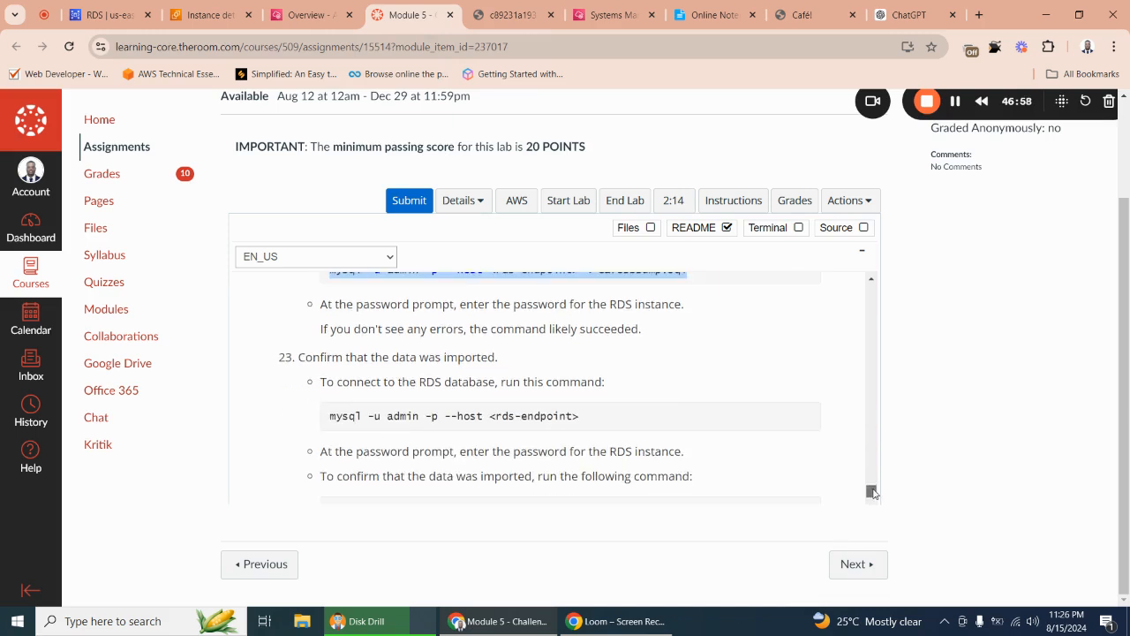
scroll(873, 492, "down", 3)
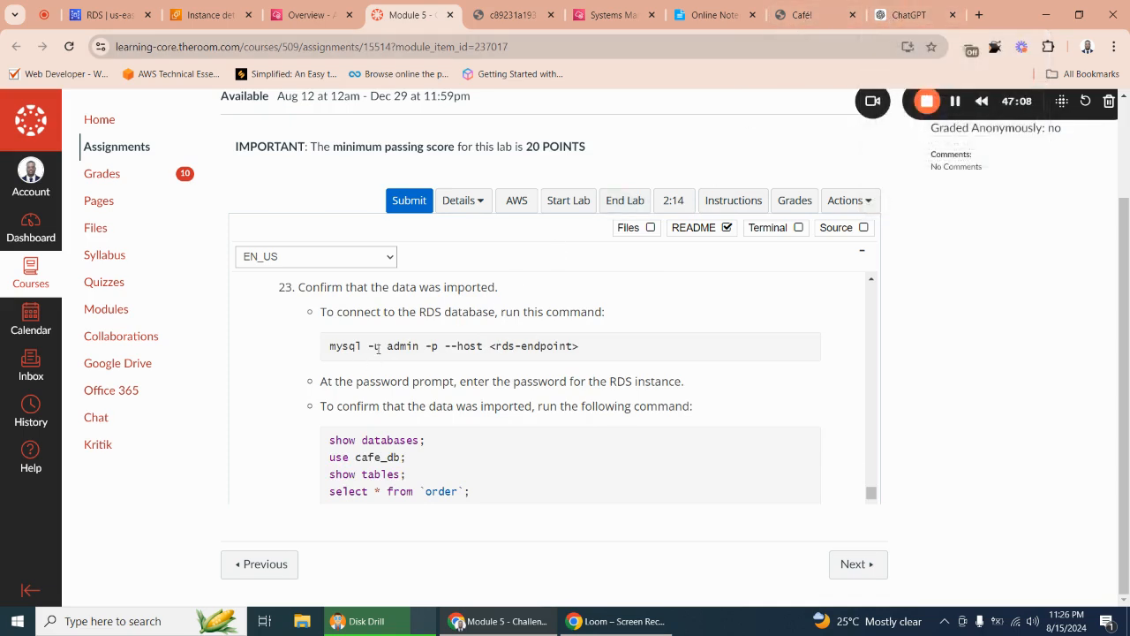
left_click(905, 15)
left_click(805, 15)
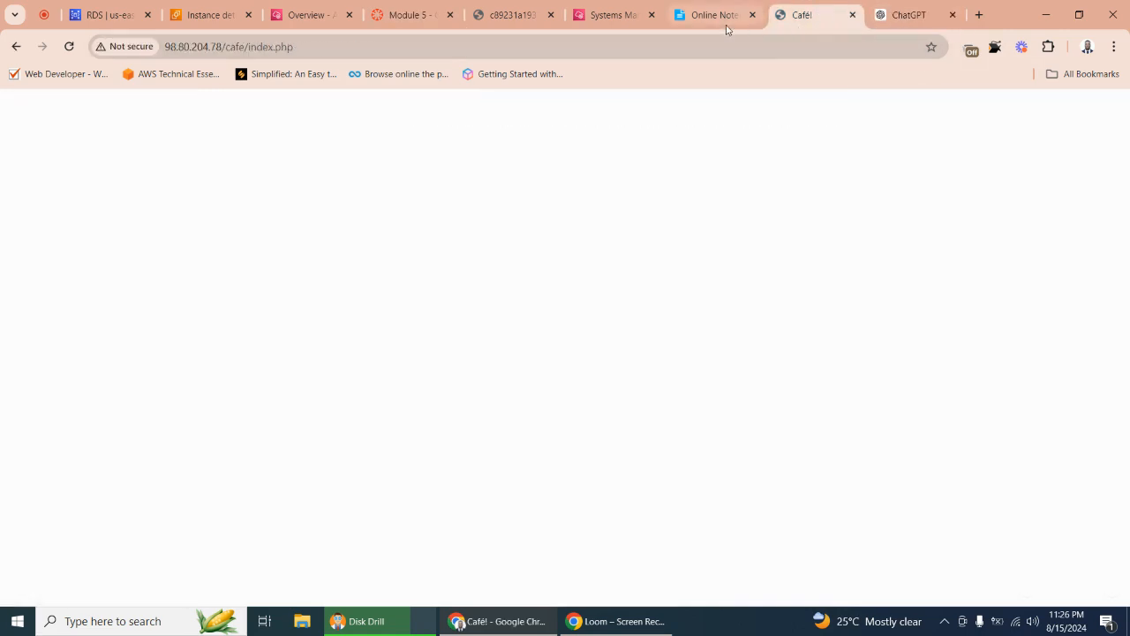
left_click(723, 15)
scroll(335, 173, "up", 2)
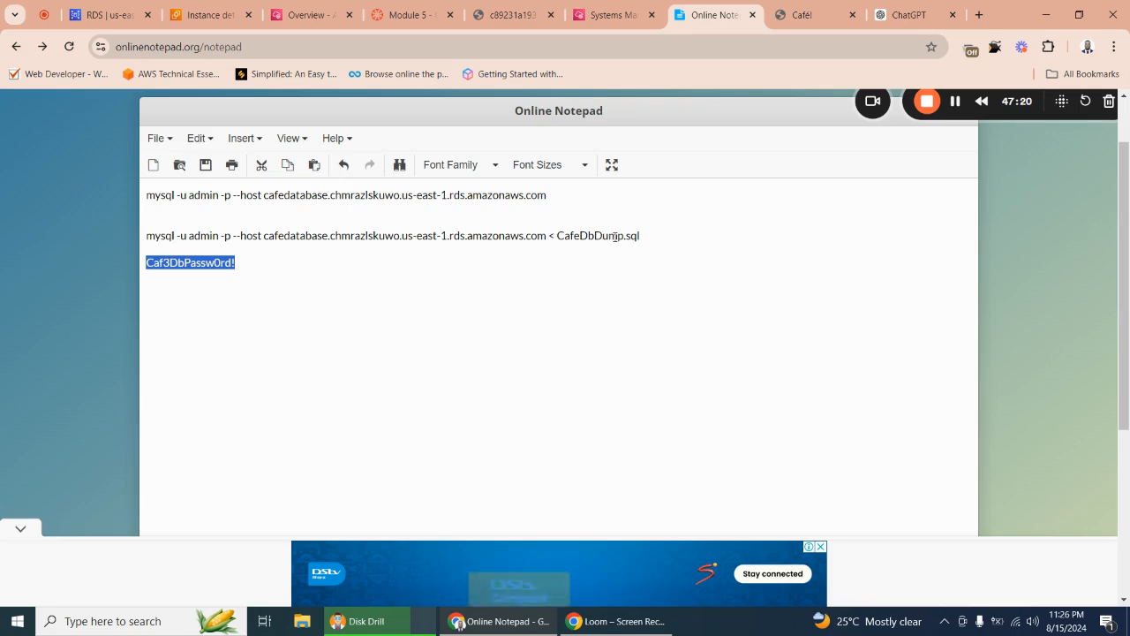
left_click(618, 15)
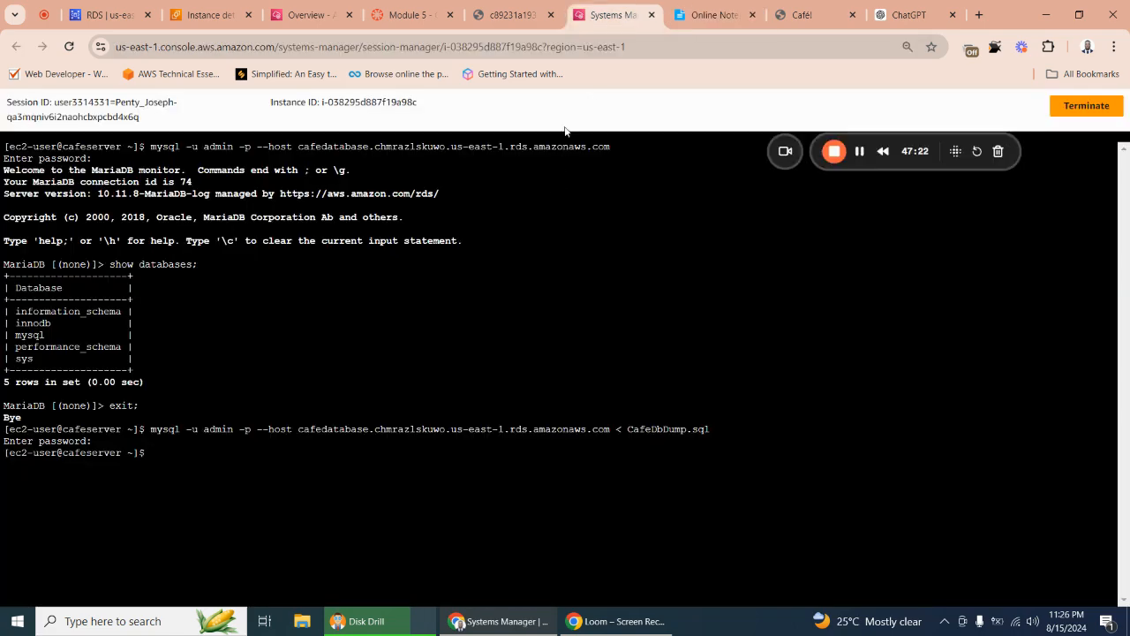
left_click(512, 15)
Copy the connection command "mysql -u admin -p --host <rds-endpoint>" from step 23 of the lab instructions.
left_click(411, 15)
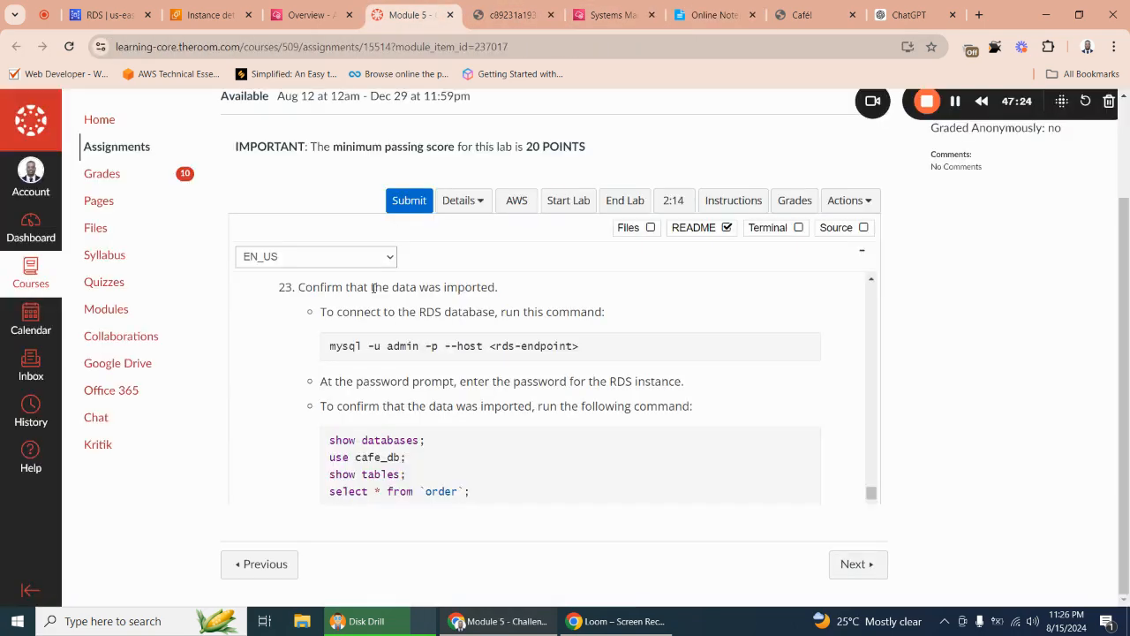
left_click_drag(327, 347, 581, 347)
right_click(485, 351)
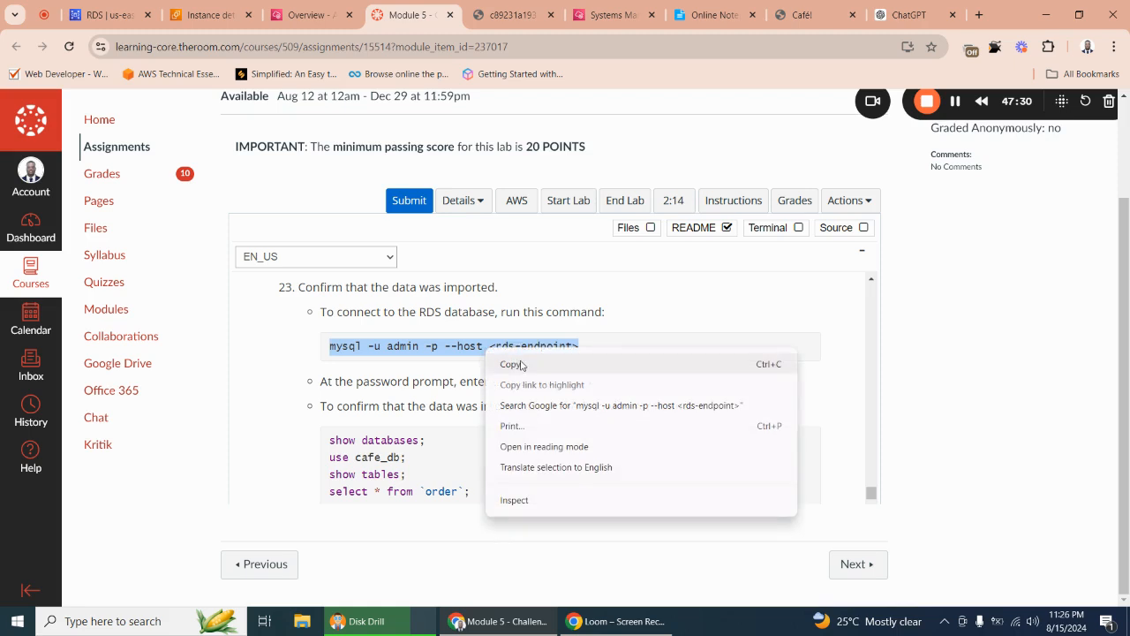
left_click(521, 364)
Paste the step 23 connection command on a new line below the password in Online Notepad.
left_click(711, 14)
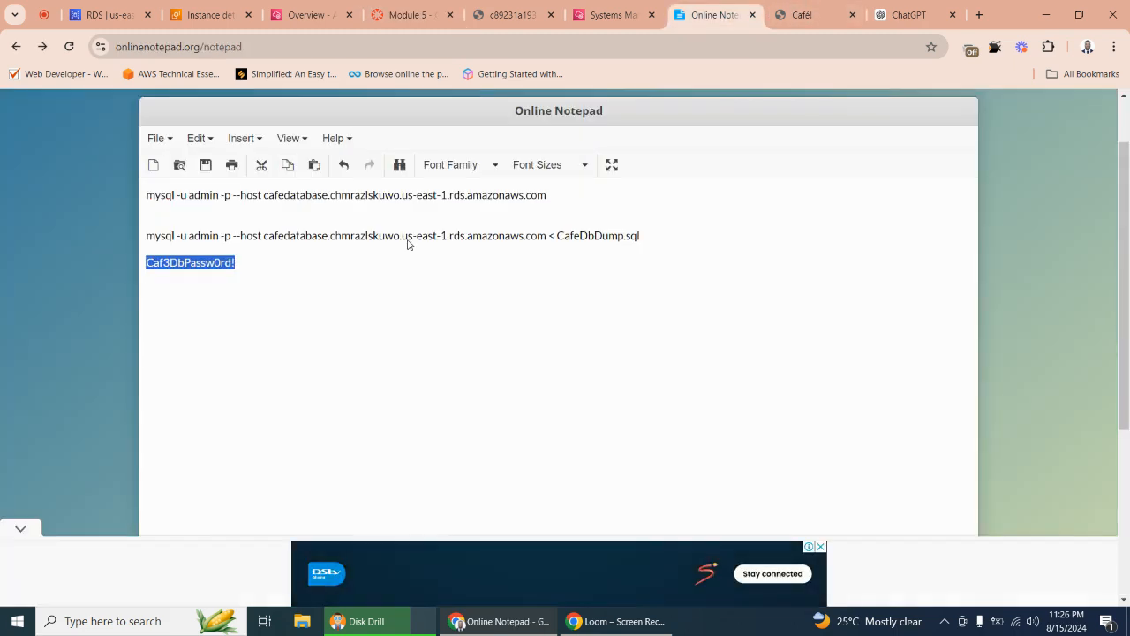
left_click(269, 279)
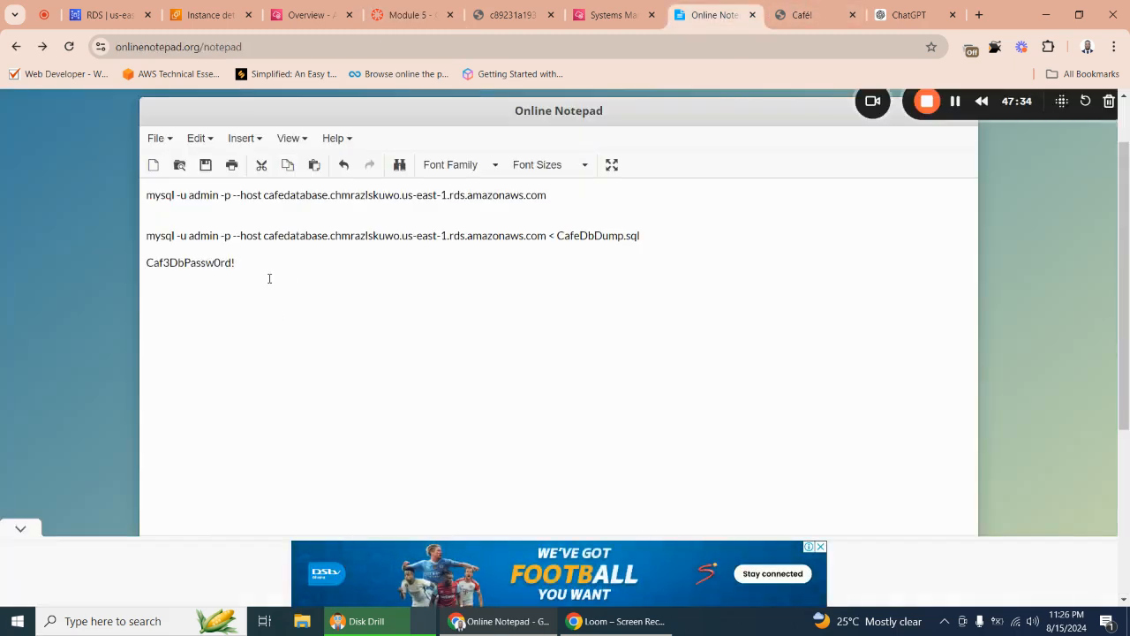
key("Return")
key("ctrl+v")
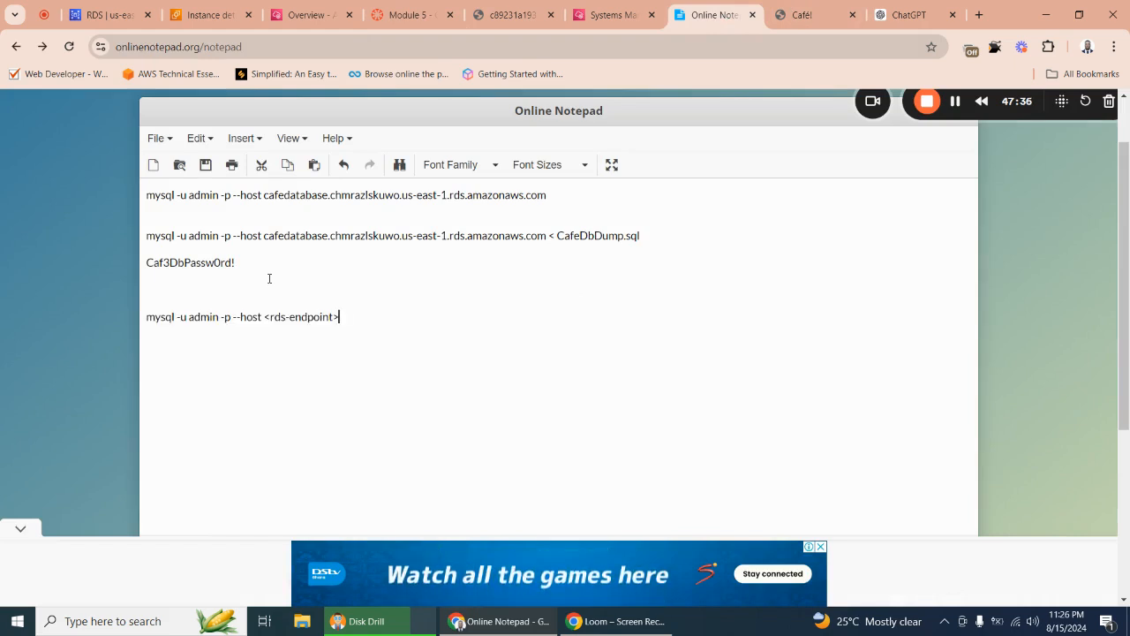
Replace the <rds-endpoint> placeholder in the last notepad command with the endpoint copied from the RDS console, cafedatabase.chmrazlskuwo.us-east-1.rds.amazonaws.com.
left_click(111, 15)
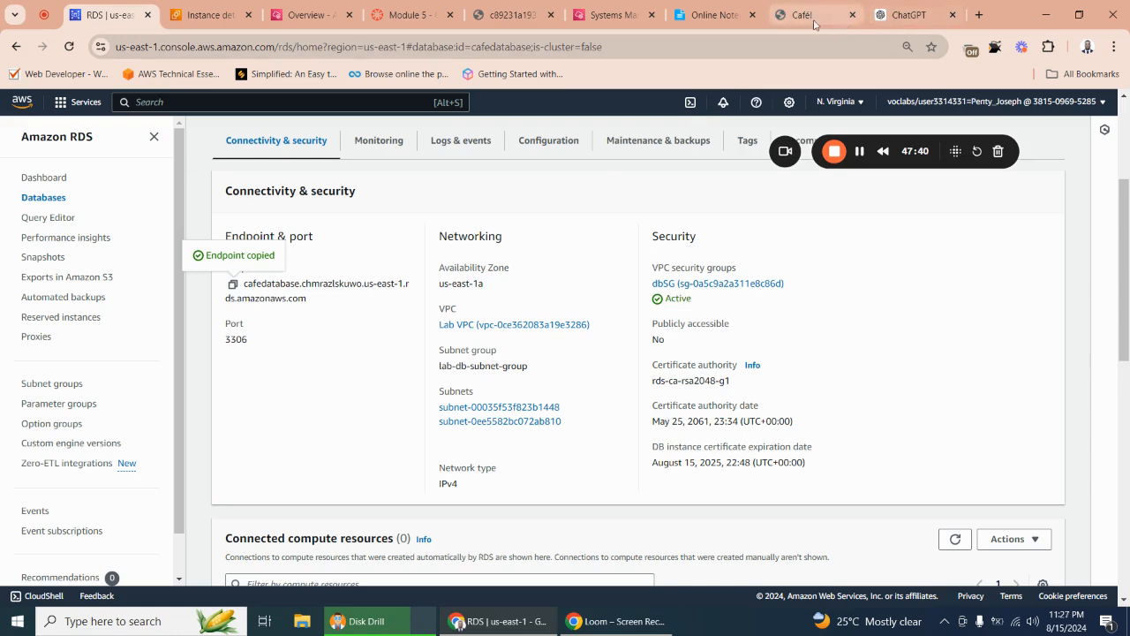
left_click(719, 16)
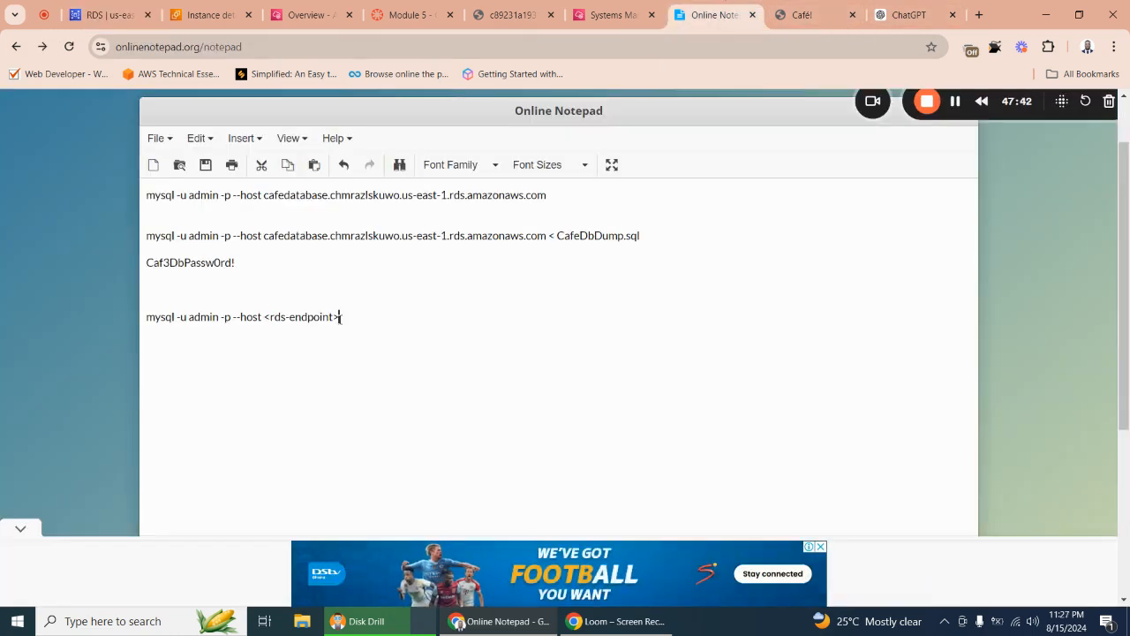
left_click_drag(343, 317, 264, 317)
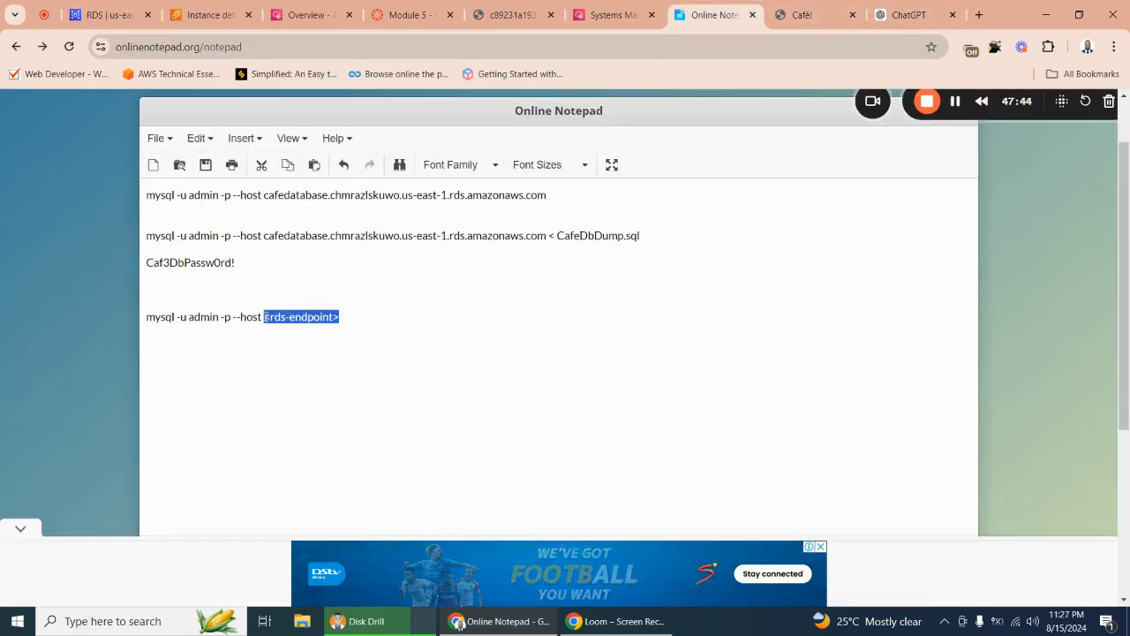
key("ctrl+v")
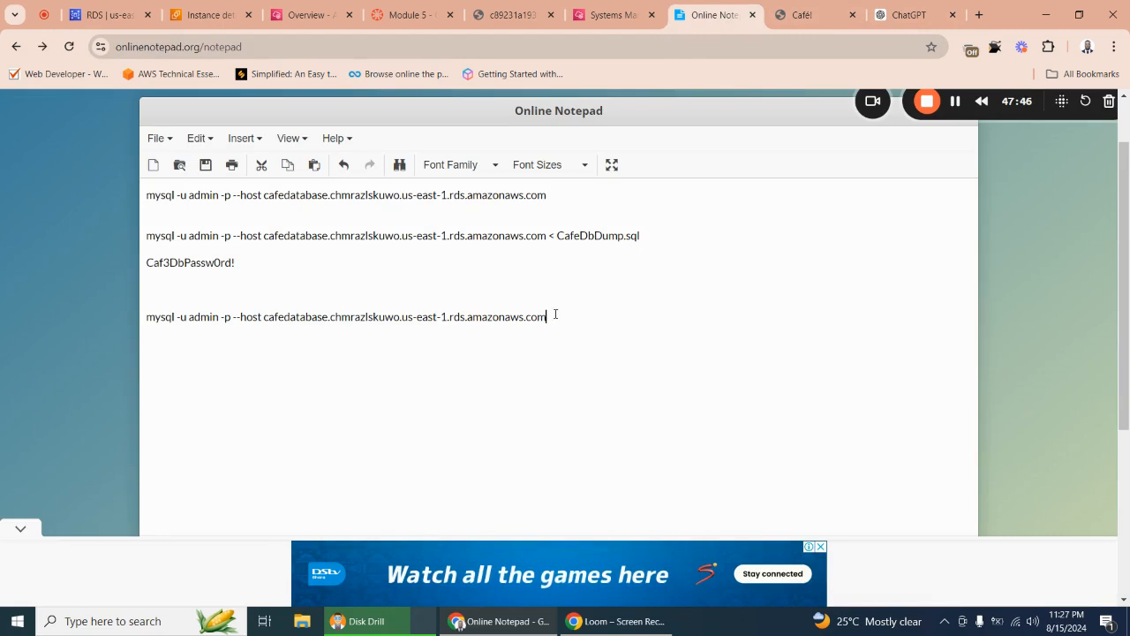
Copy the completed mysql connection command from Online Notepad and paste it at the prompt of the Session Manager terminal.
left_click_drag(548, 317, 146, 324)
right_click(190, 317)
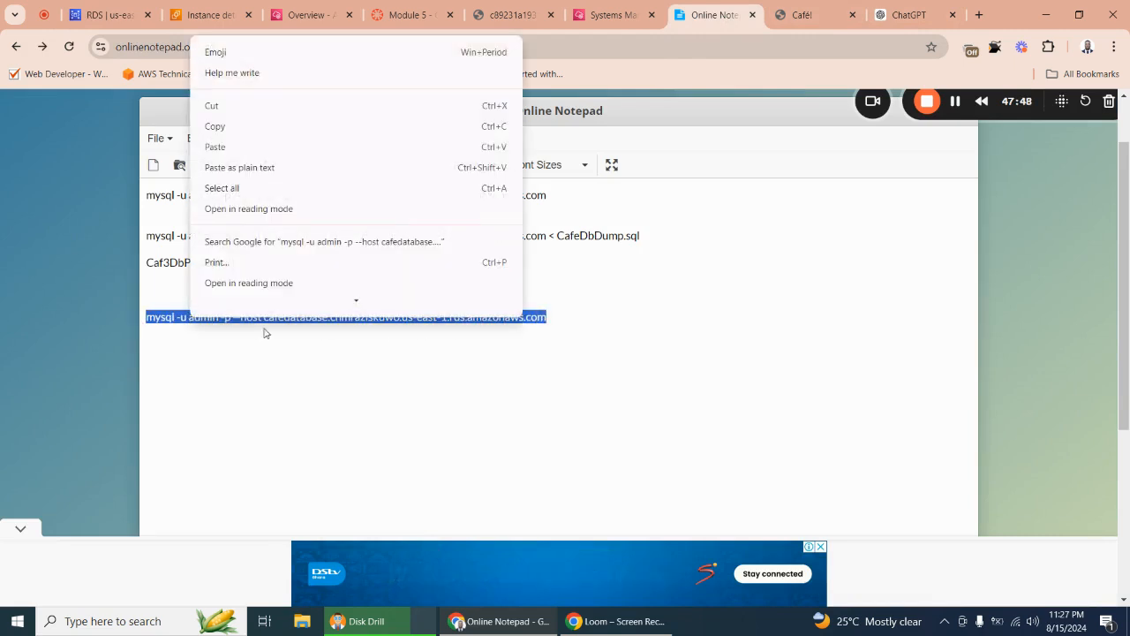
left_click(249, 125)
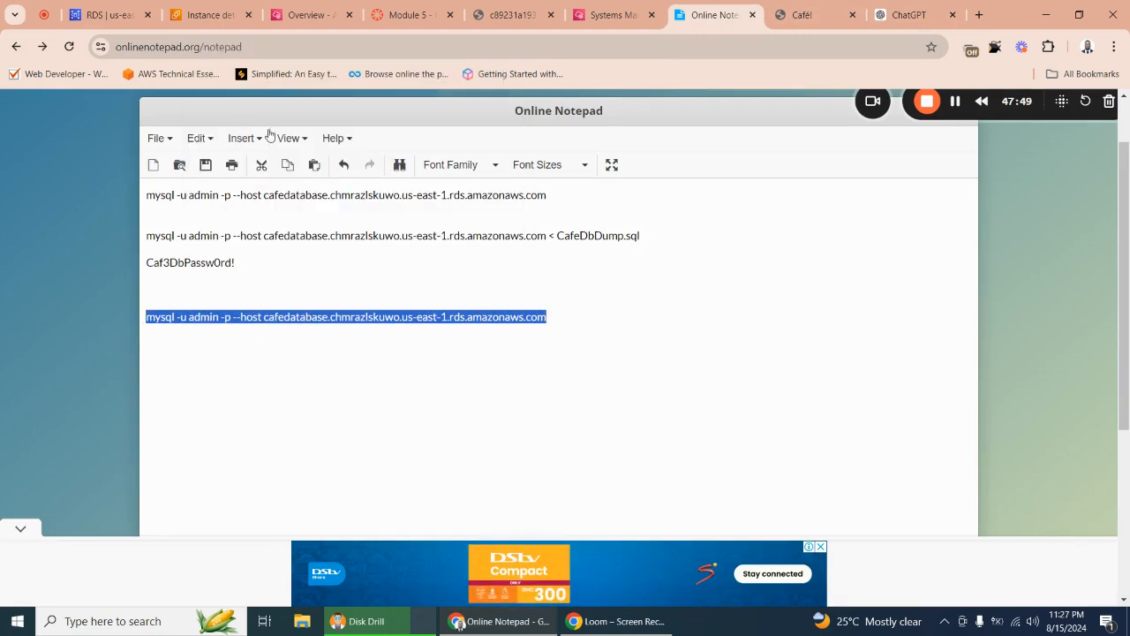
left_click(614, 15)
right_click(152, 454)
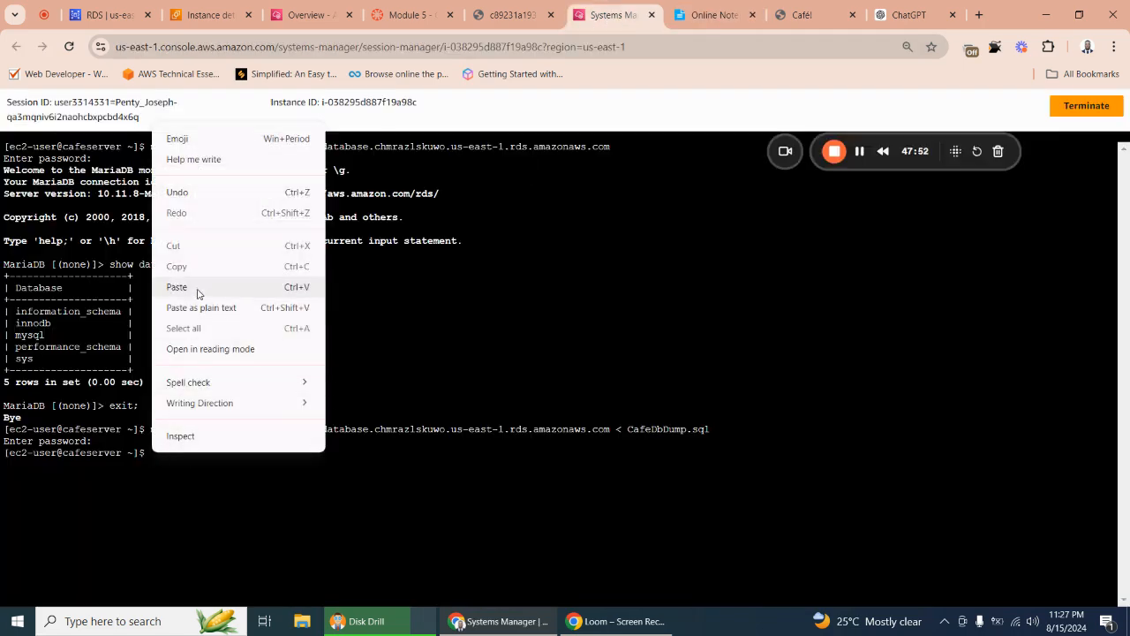
left_click(200, 290)
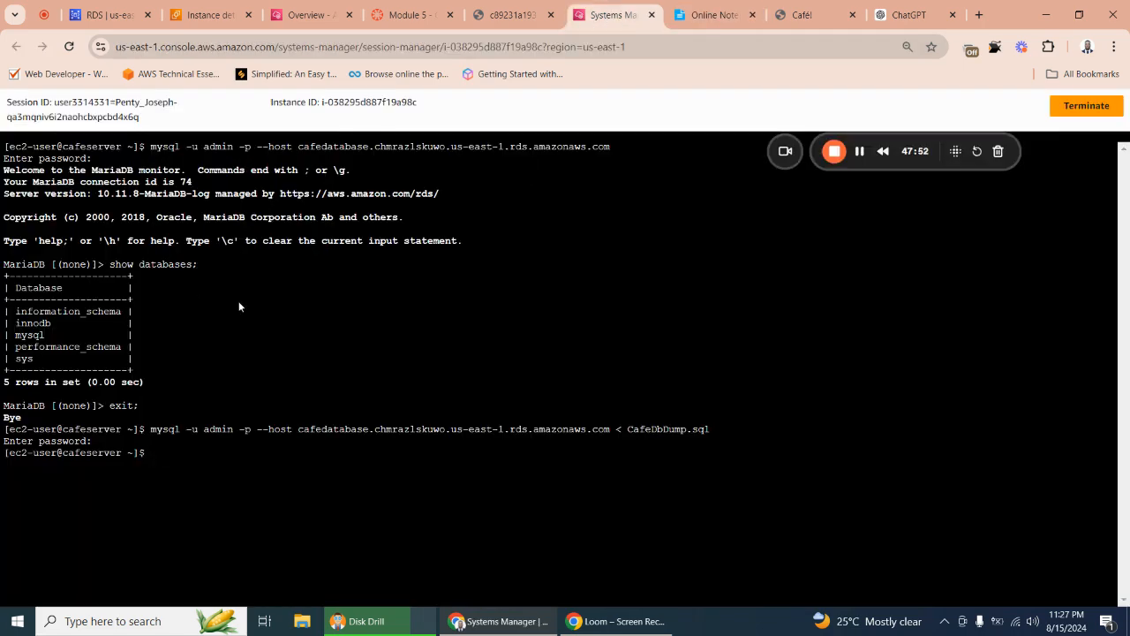
Copy the RDS database password from the notepad, run the pasted connection command, and submit the password at its prompt.
left_click(527, 16)
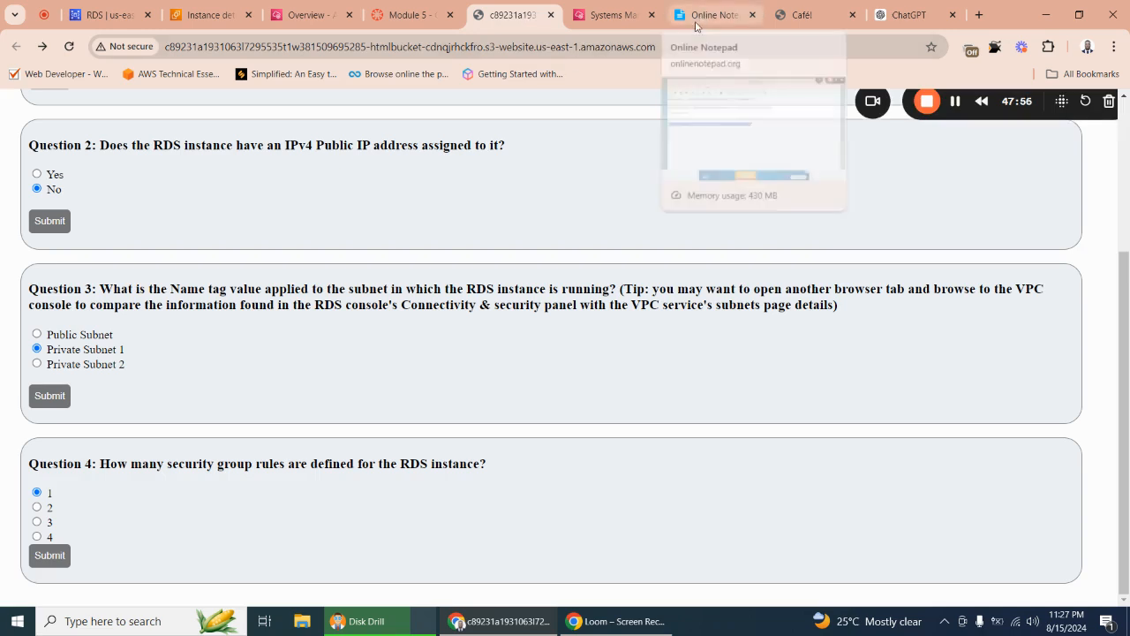
left_click(700, 16)
left_click_drag(235, 263, 146, 271)
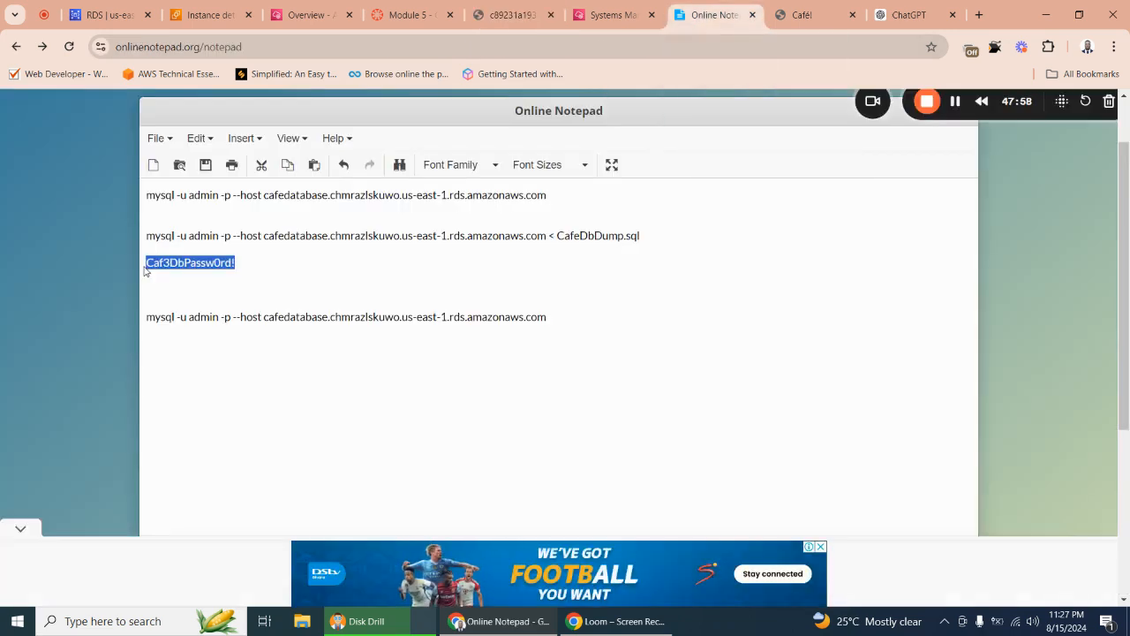
right_click(157, 265)
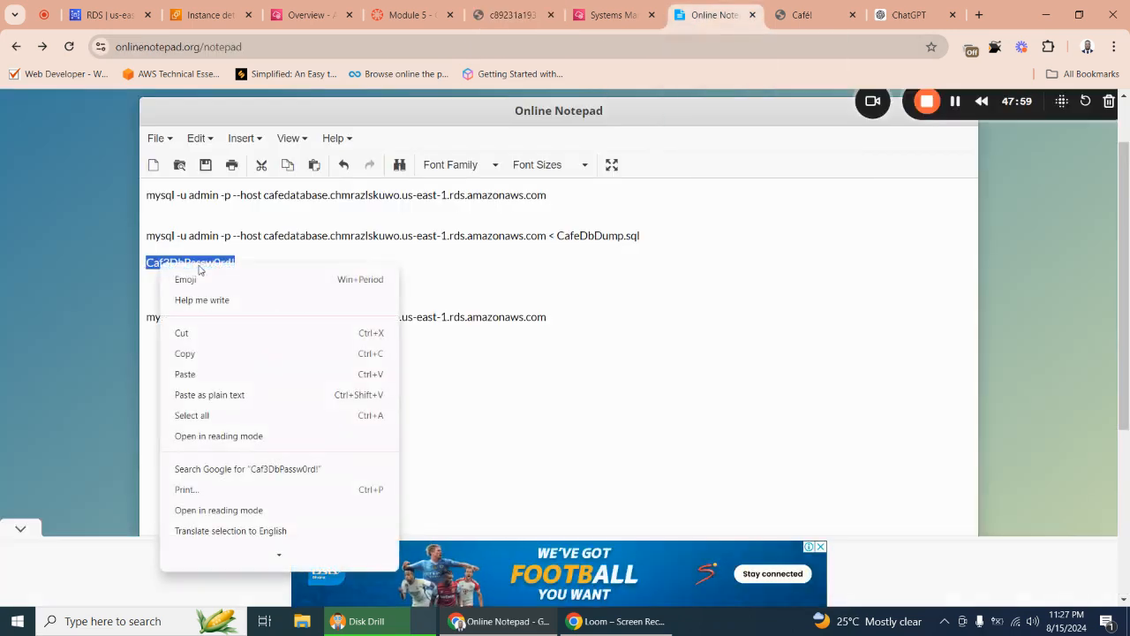
left_click(207, 355)
left_click(609, 15)
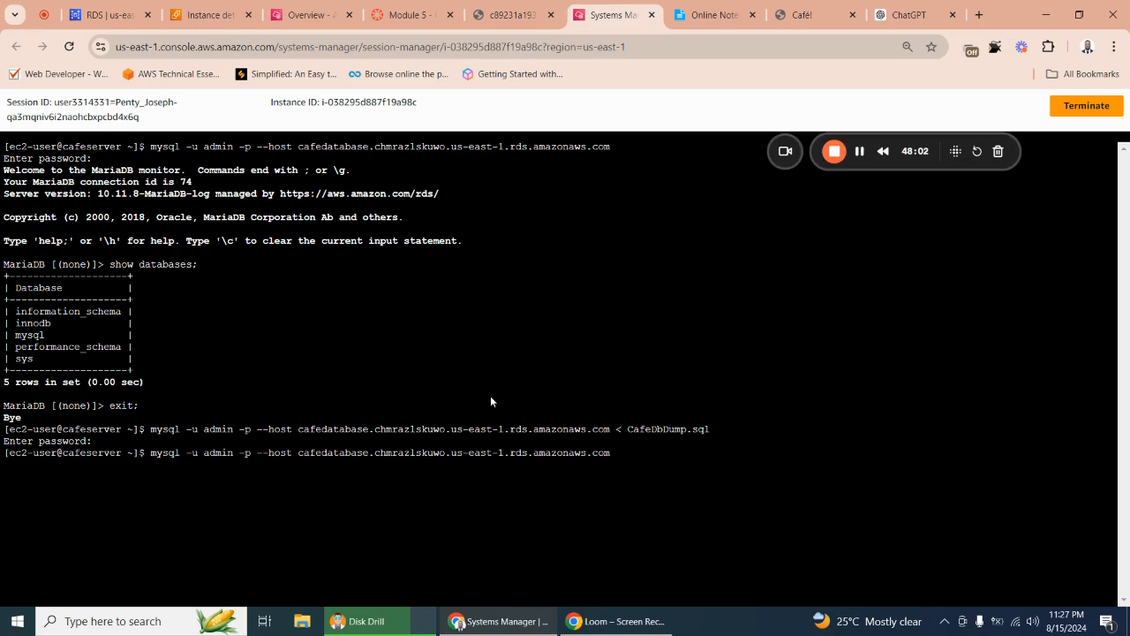
key("Return")
right_click(102, 466)
left_click(140, 301)
key("Return")
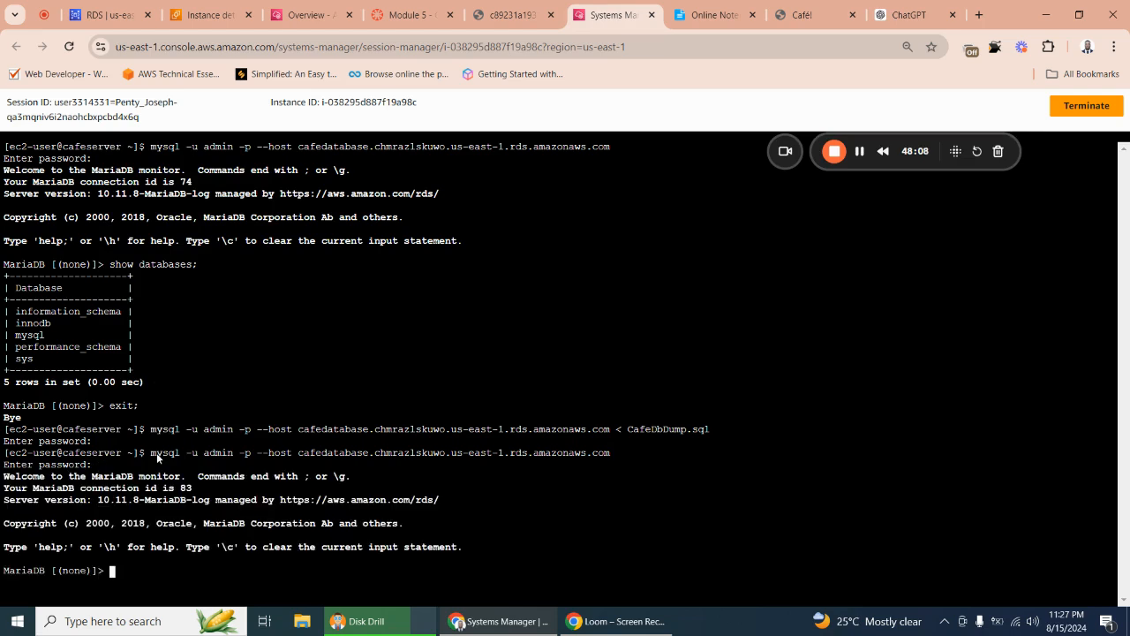
Copy the four import-check commands, from "show databases;" to "select * from `order`;", out of step 23 of the lab instructions.
left_click(707, 15)
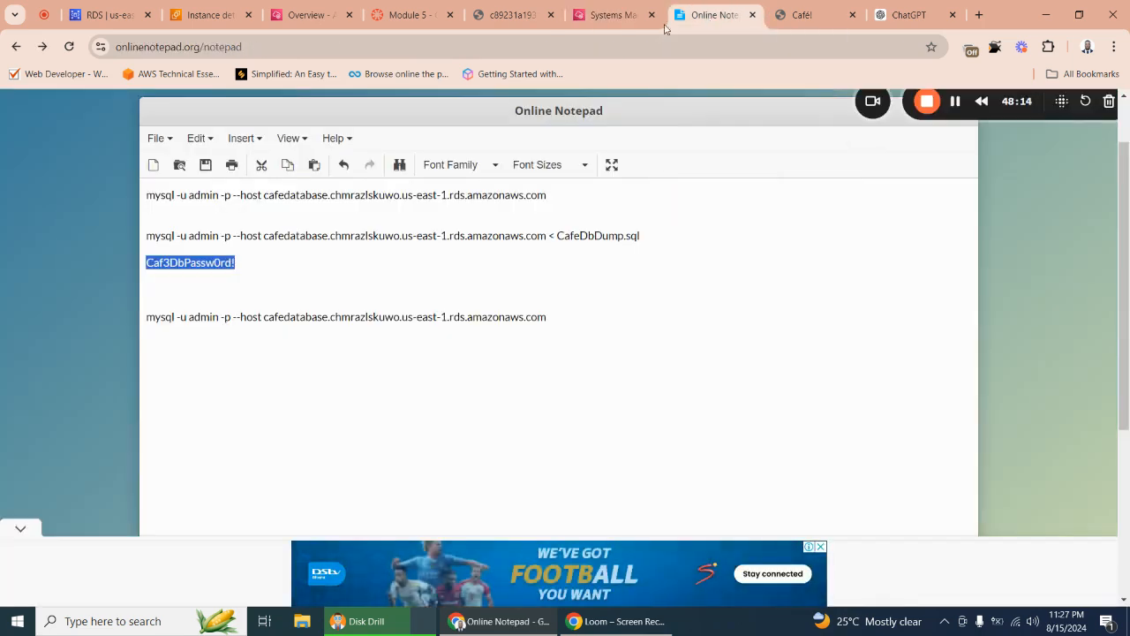
left_click(516, 15)
left_click(408, 15)
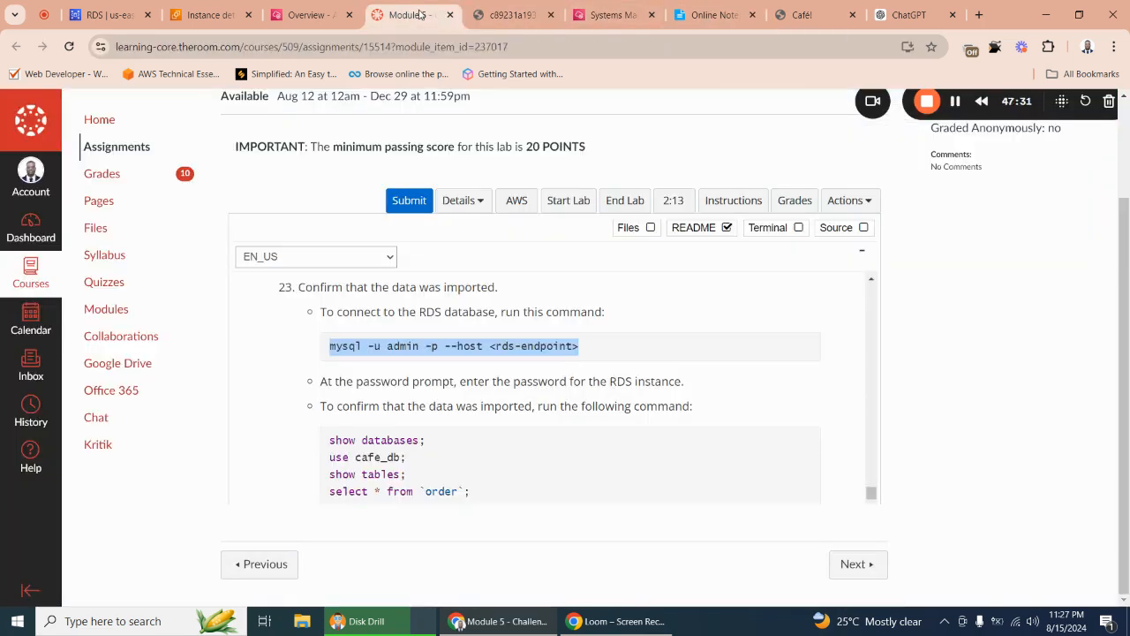
left_click(320, 15)
left_click(406, 15)
left_click(508, 15)
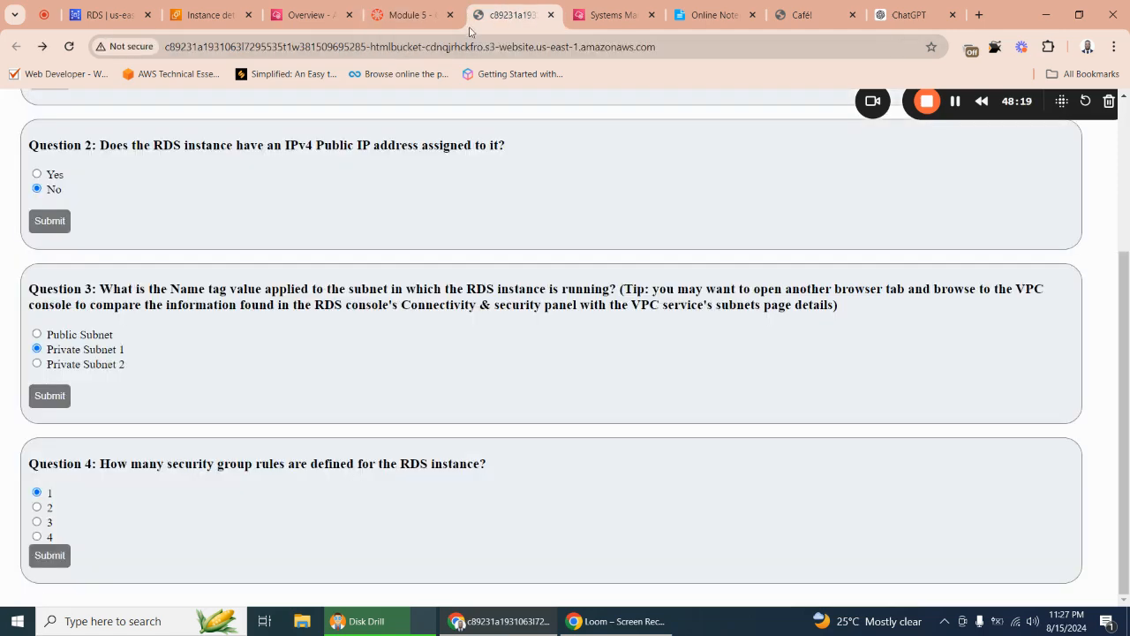
left_click(397, 16)
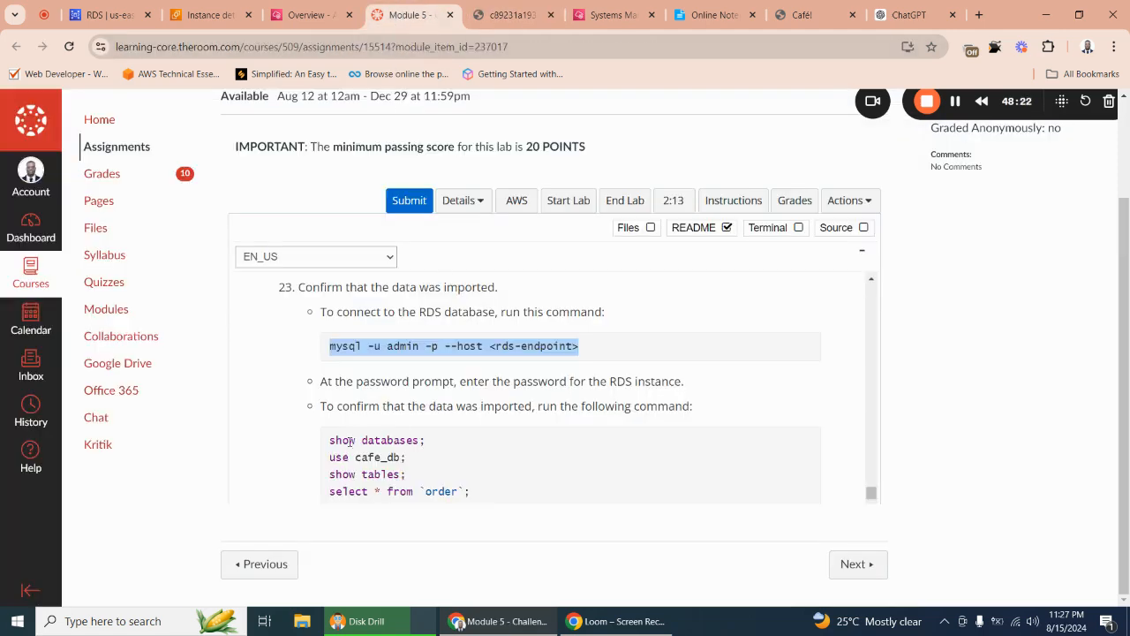
scroll(350, 440, "down", 5)
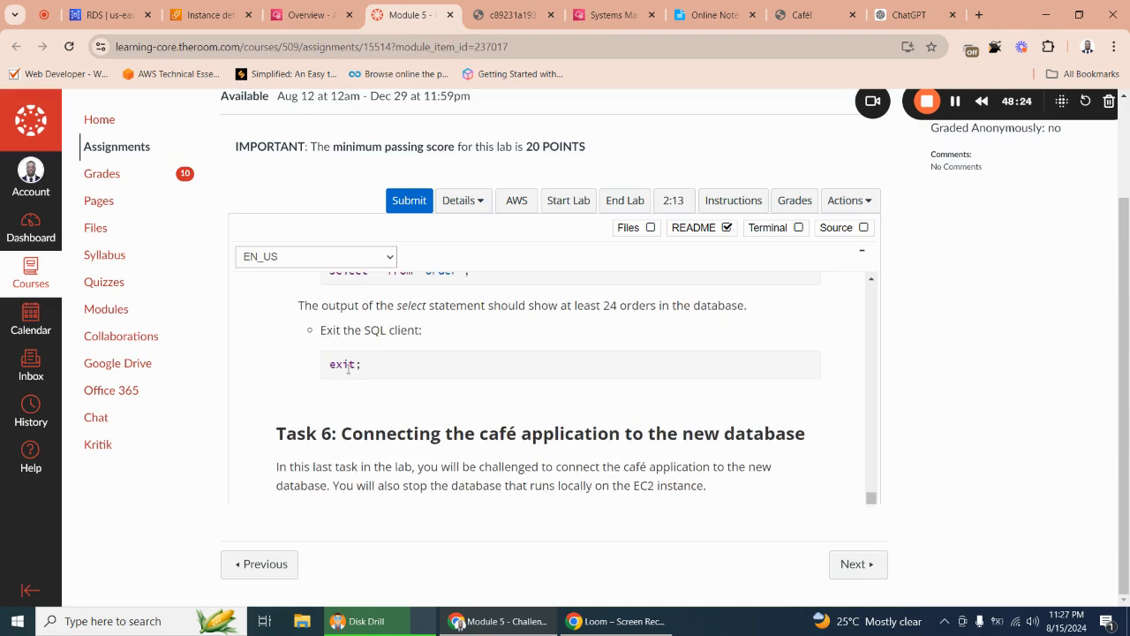
scroll(399, 361, "up", 3)
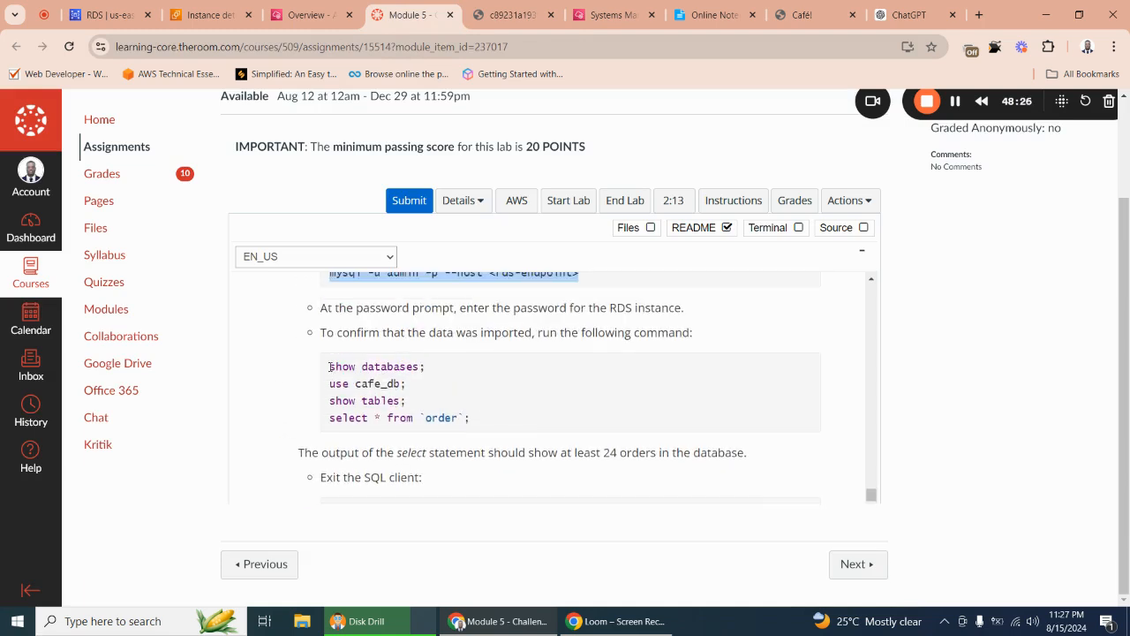
left_click_drag(329, 367, 472, 424)
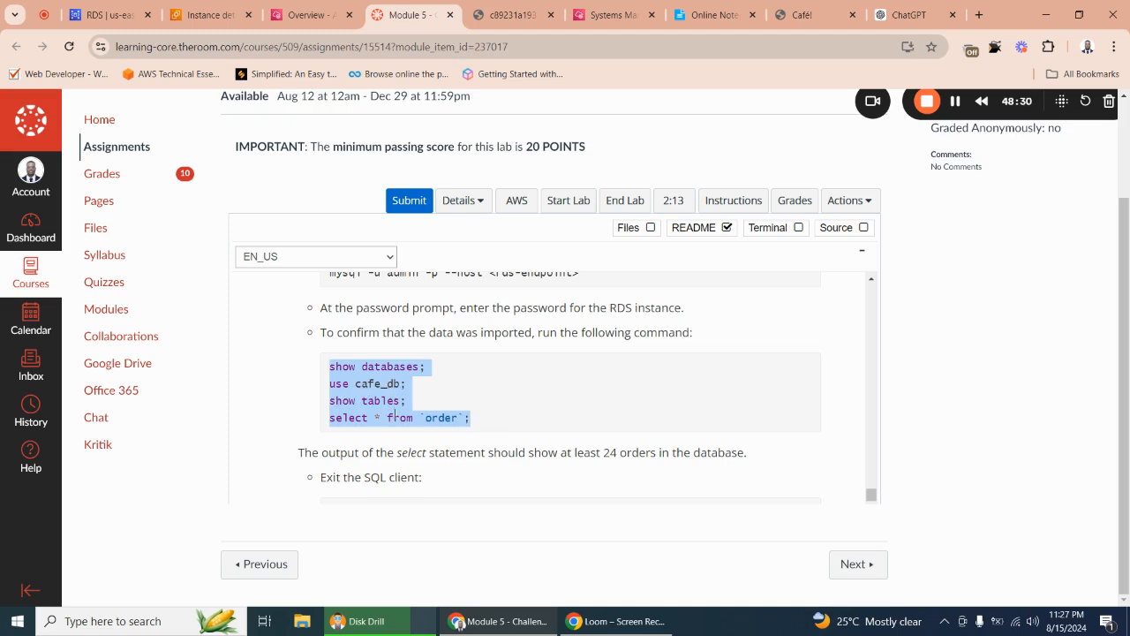
right_click(378, 390)
left_click(393, 404)
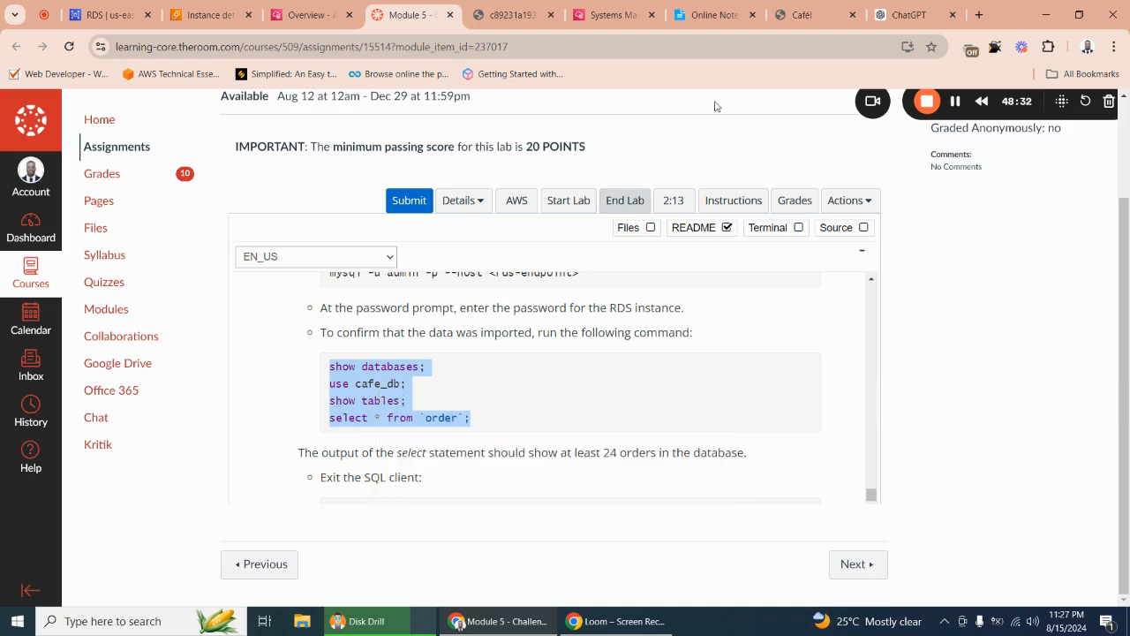
Paste the copied SQL commands into the MariaDB session and run them all, including the select on the order table.
left_click(609, 15)
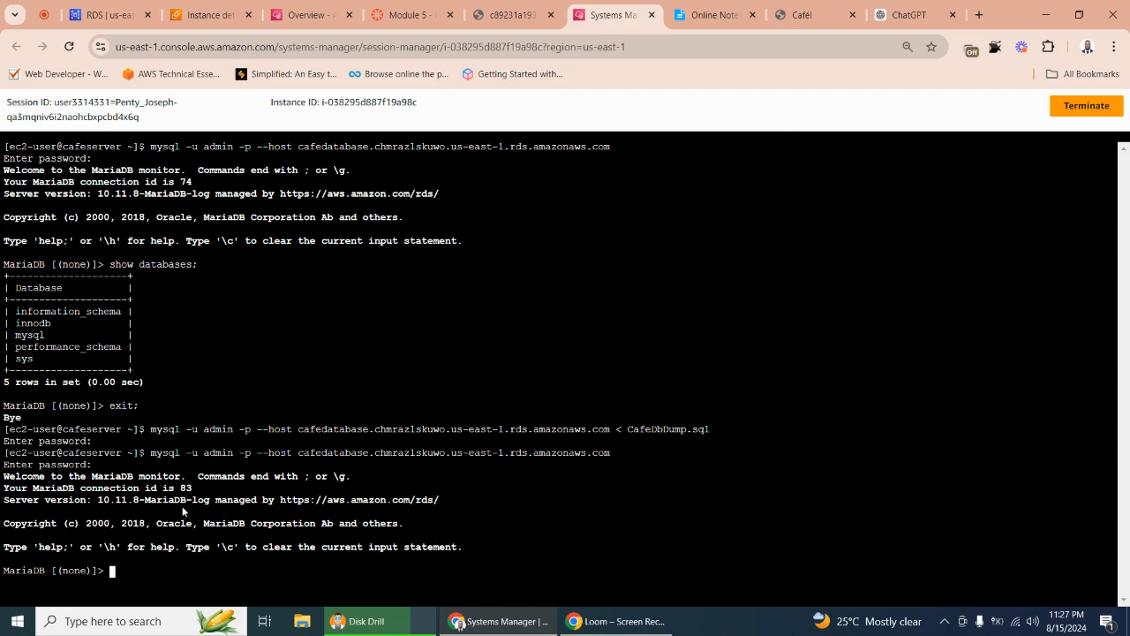
right_click(114, 572)
left_click(160, 405)
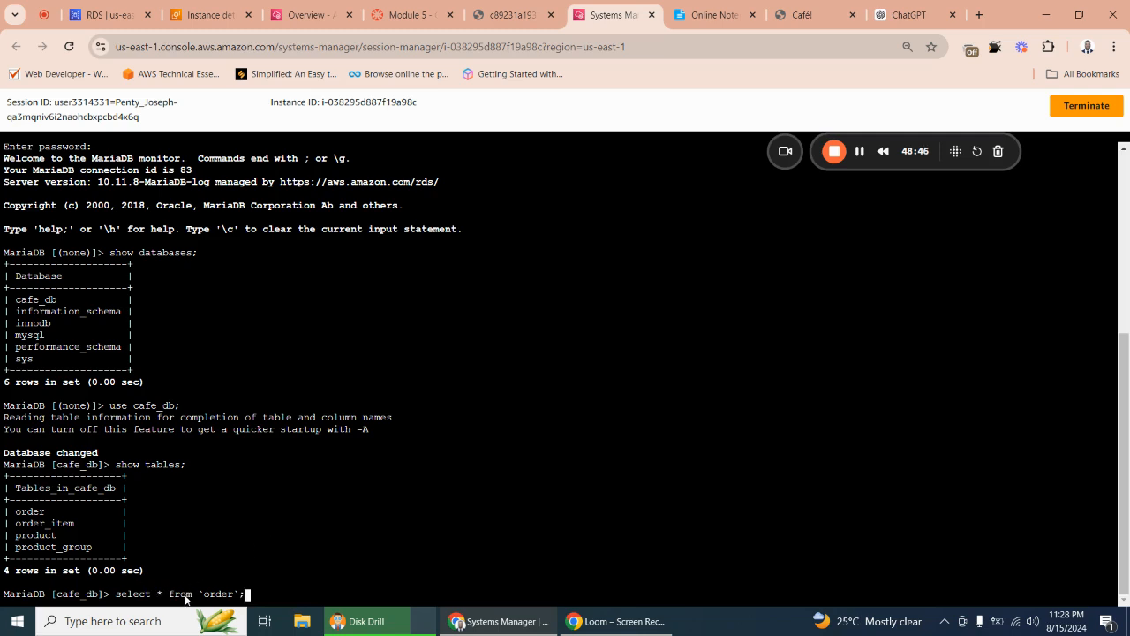
key("Return")
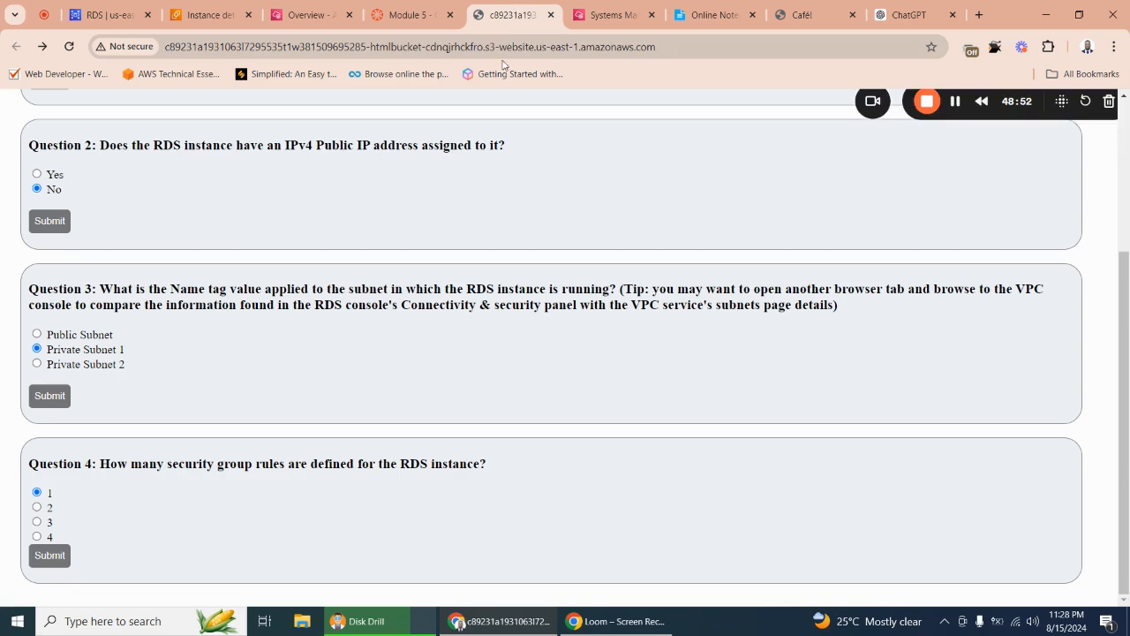
Look through steps 24 to 27 of the lab instructions on connecting the café application to the new database.
left_click(510, 15)
left_click(410, 11)
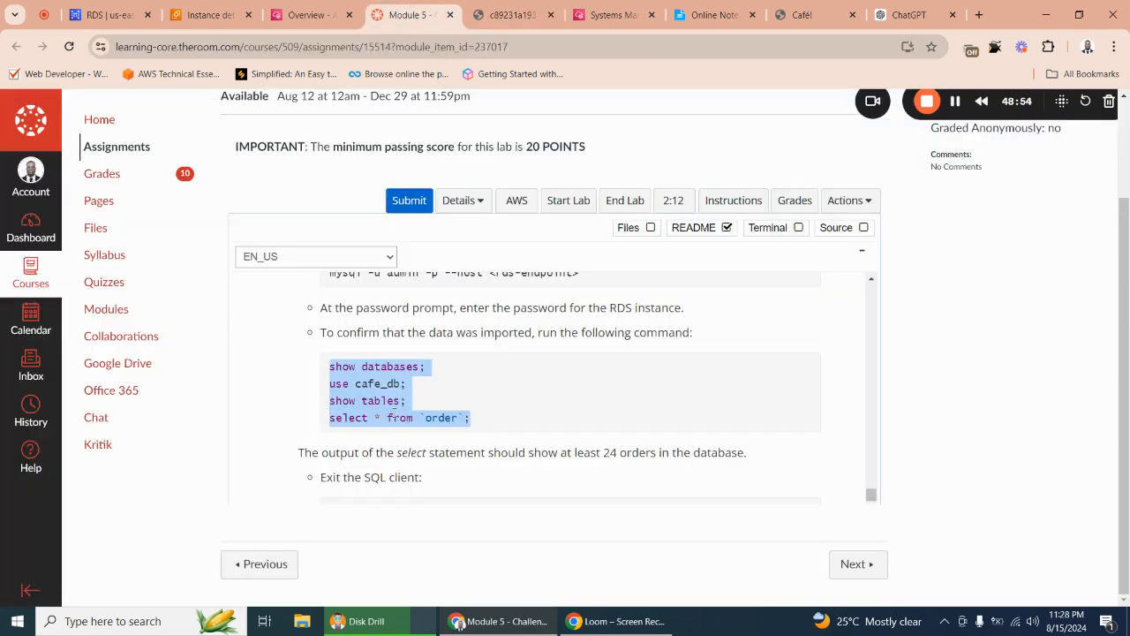
scroll(420, 414, "up", 3)
scroll(419, 414, "down", 5)
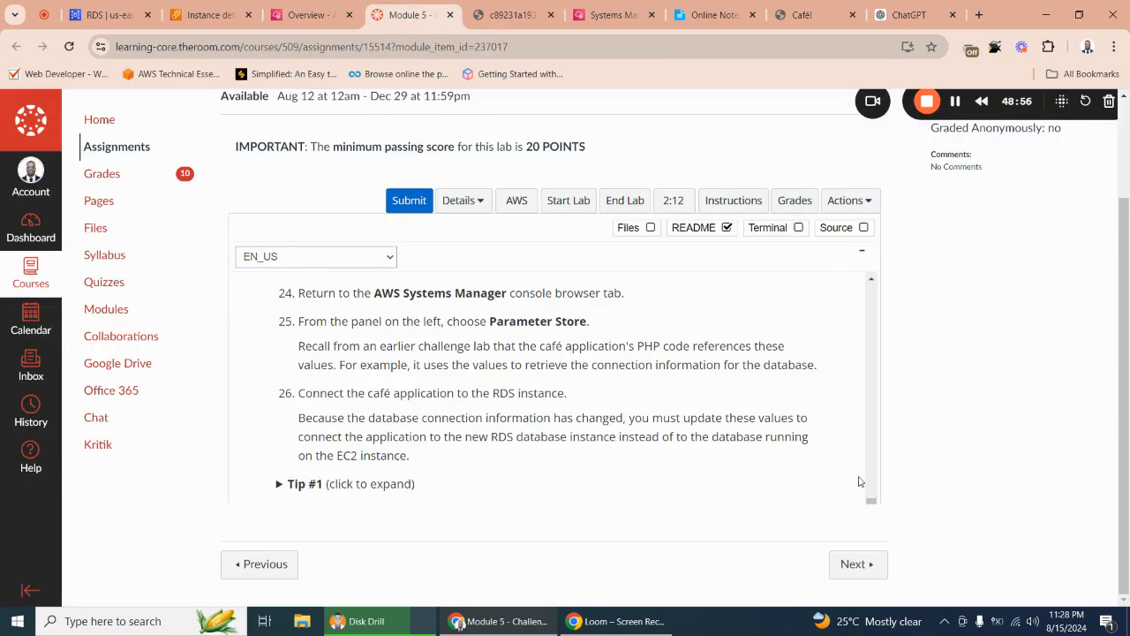
scroll(864, 481, "down", 3)
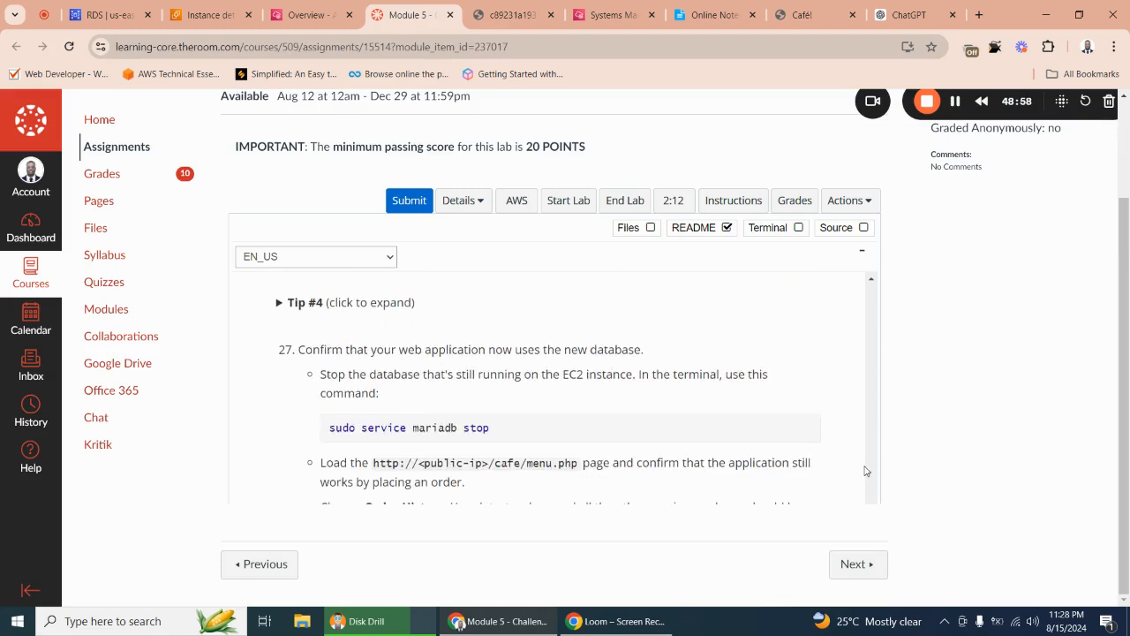
scroll(866, 476, "down", 3)
scroll(865, 469, "up", 3)
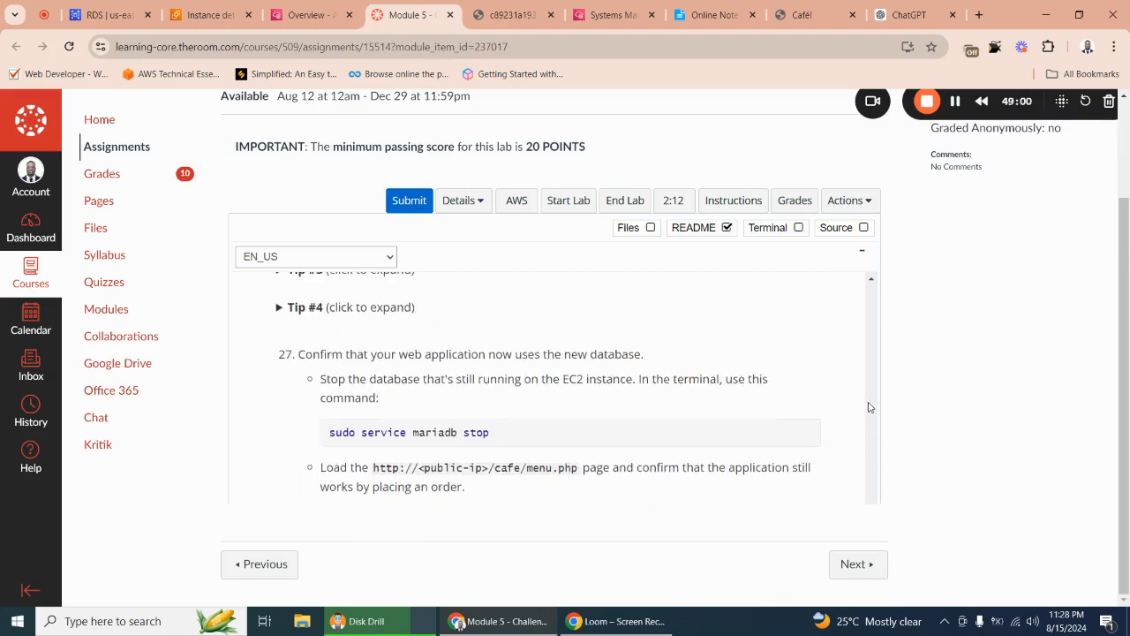
scroll(867, 468, "up", 2)
scroll(868, 415, "down", 1)
Copy "exit;" from the end of step 23 in the lab instructions and run it in the terminal to leave the SQL client.
left_click(871, 281)
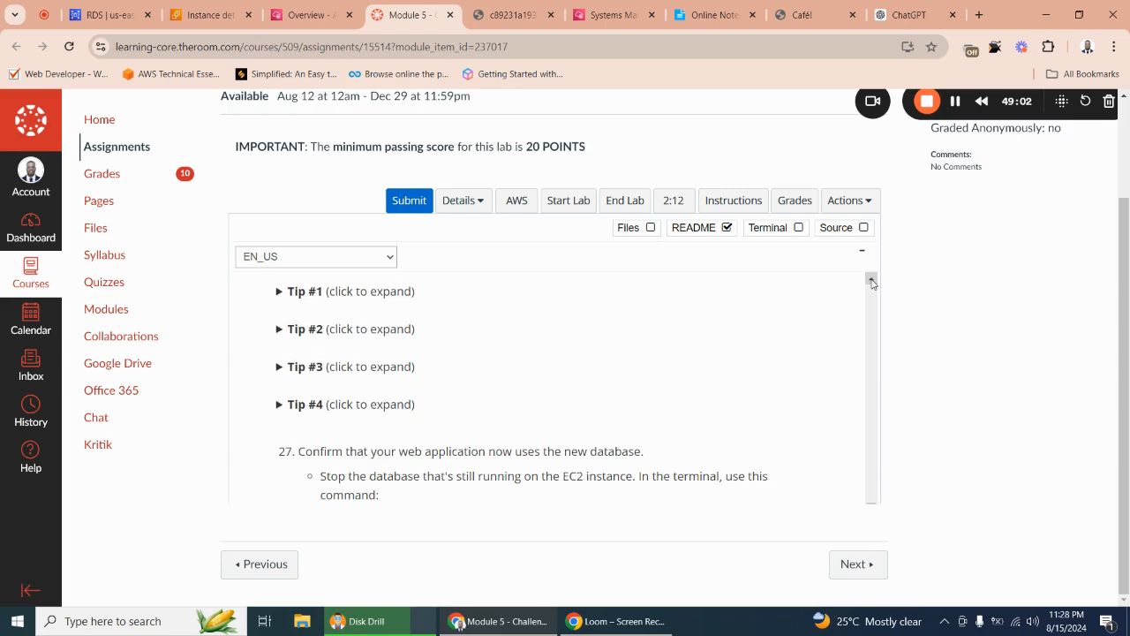
left_click_drag(871, 281, 872, 281)
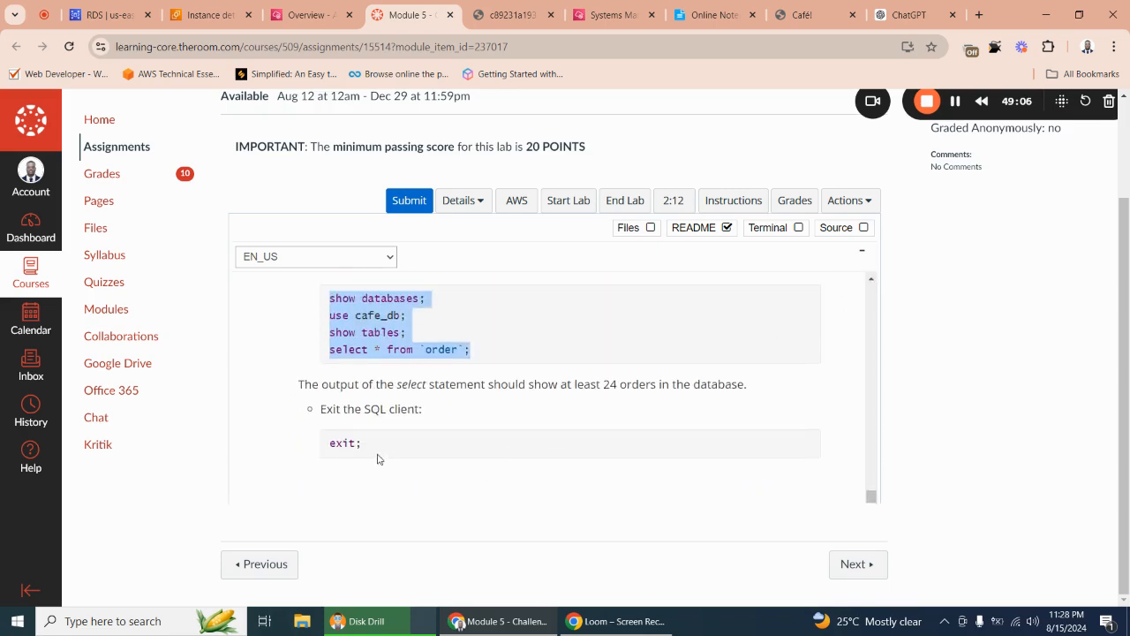
left_click_drag(378, 458, 330, 444)
right_click(341, 442)
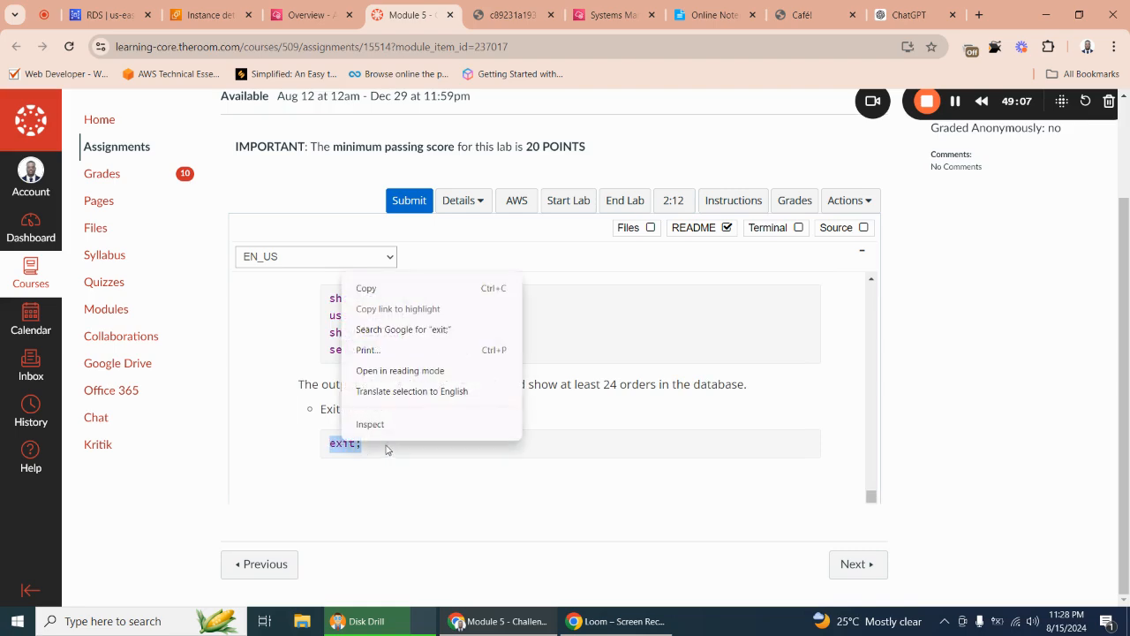
left_click(409, 289)
left_click(615, 15)
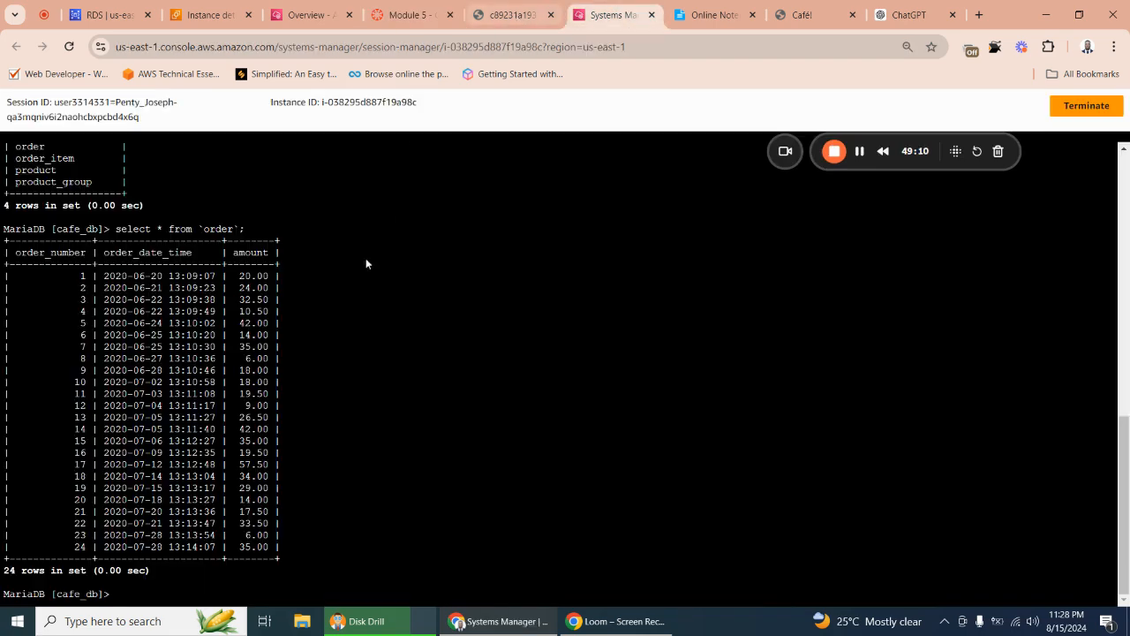
right_click(120, 600)
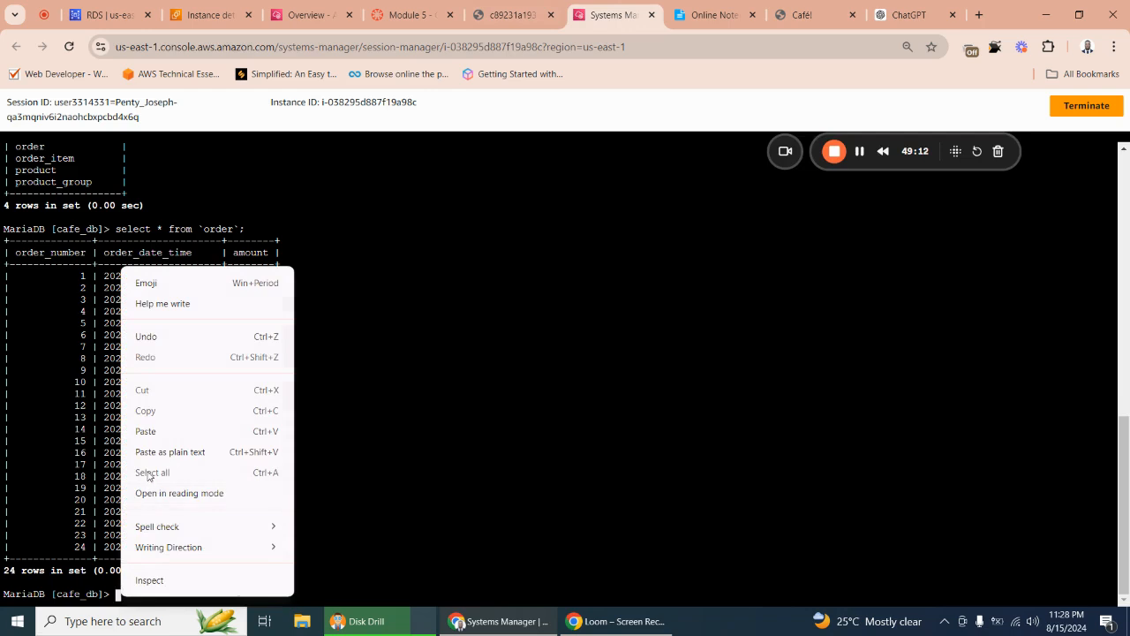
left_click(143, 432)
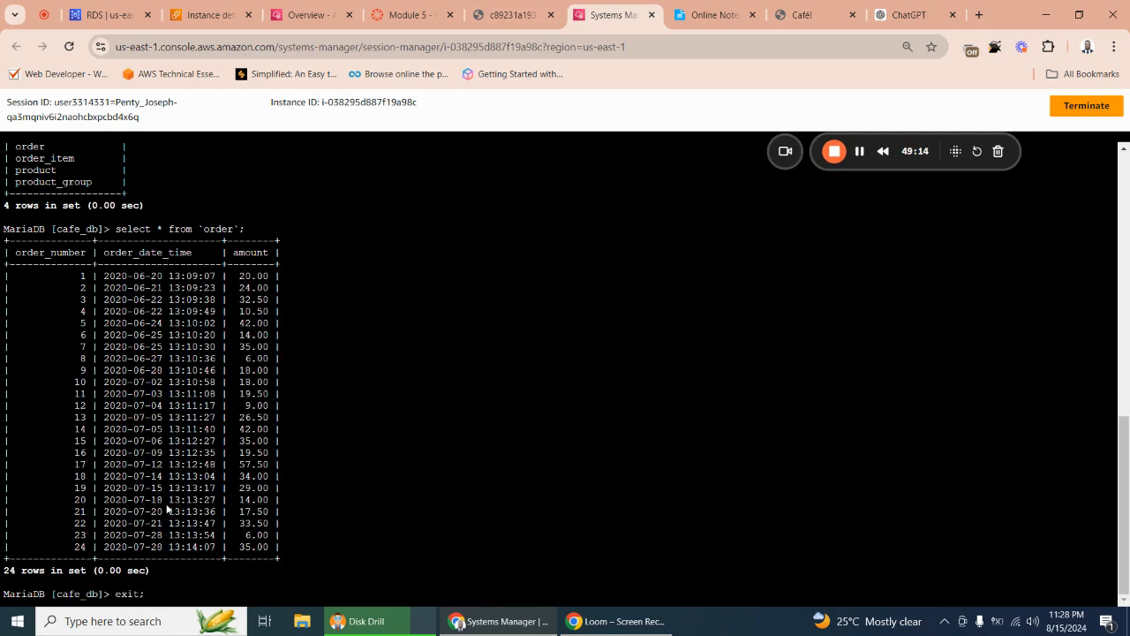
key("Return")
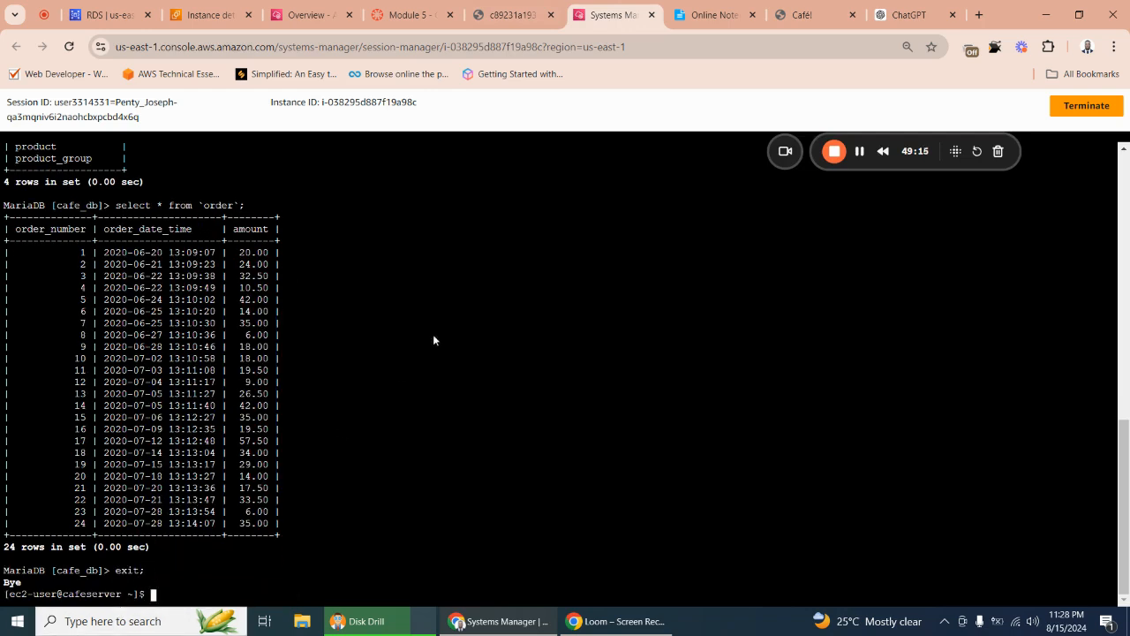
Read steps 24 to 26 of the lab instructions and expand Tip #1 under step 26.
left_click(514, 15)
left_click(424, 20)
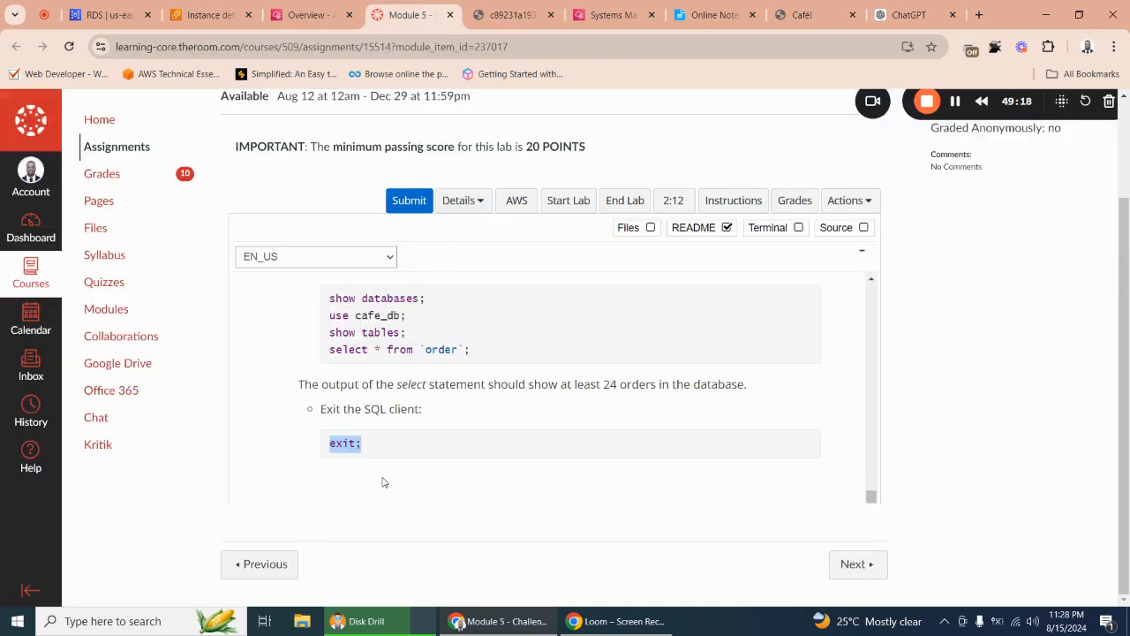
scroll(393, 477, "up", 5)
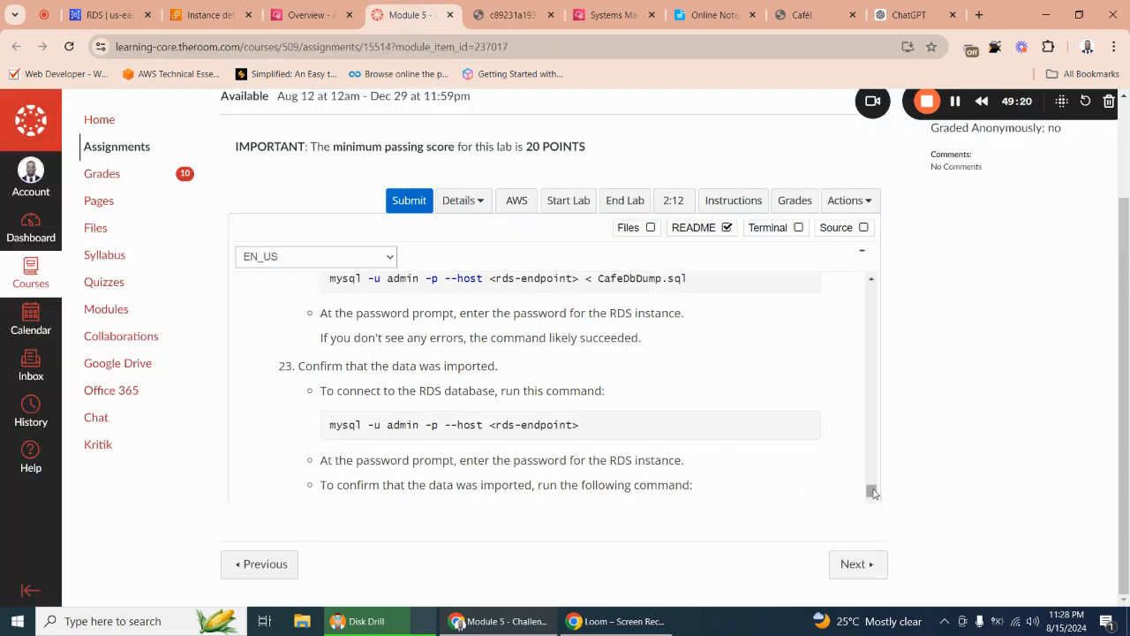
scroll(870, 494, "down", 2)
scroll(872, 497, "down", 4)
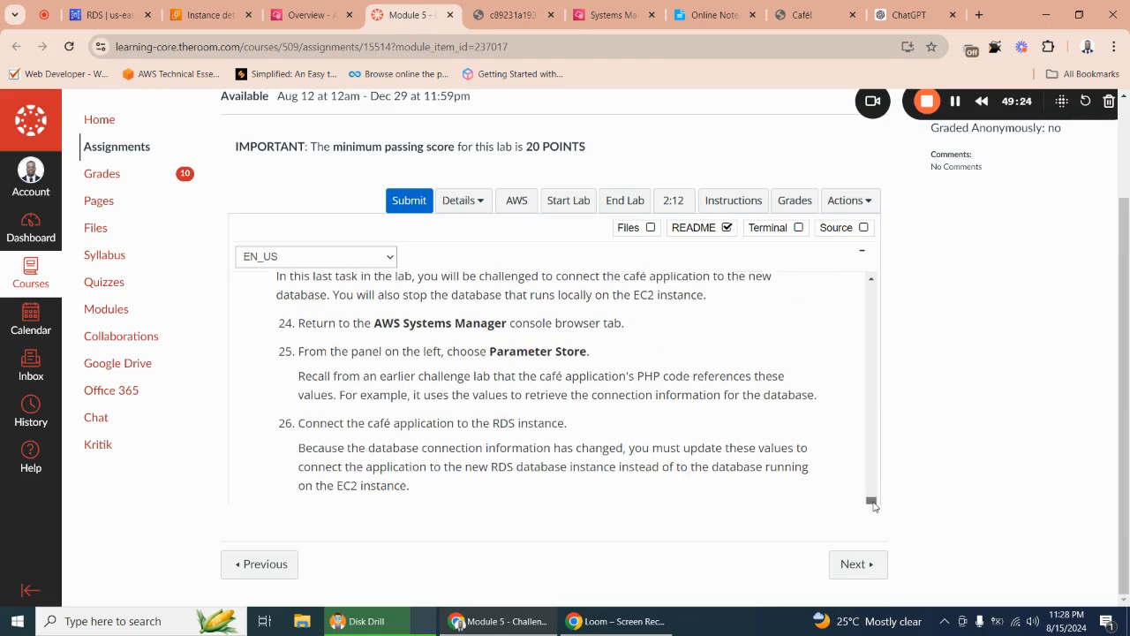
scroll(872, 504, "down", 3)
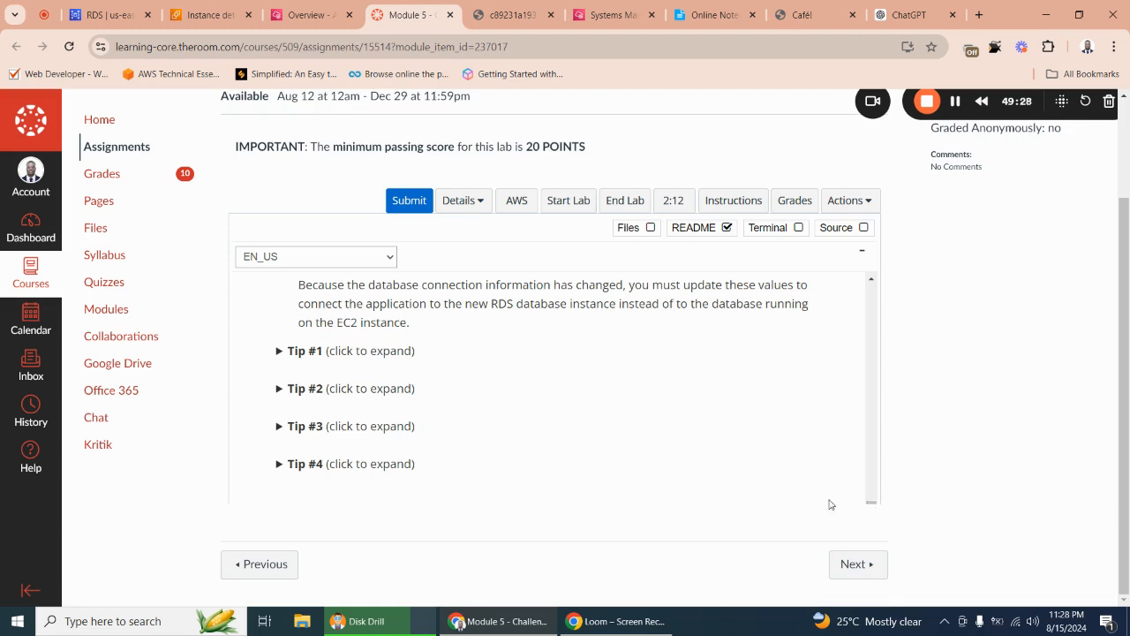
left_click(278, 351)
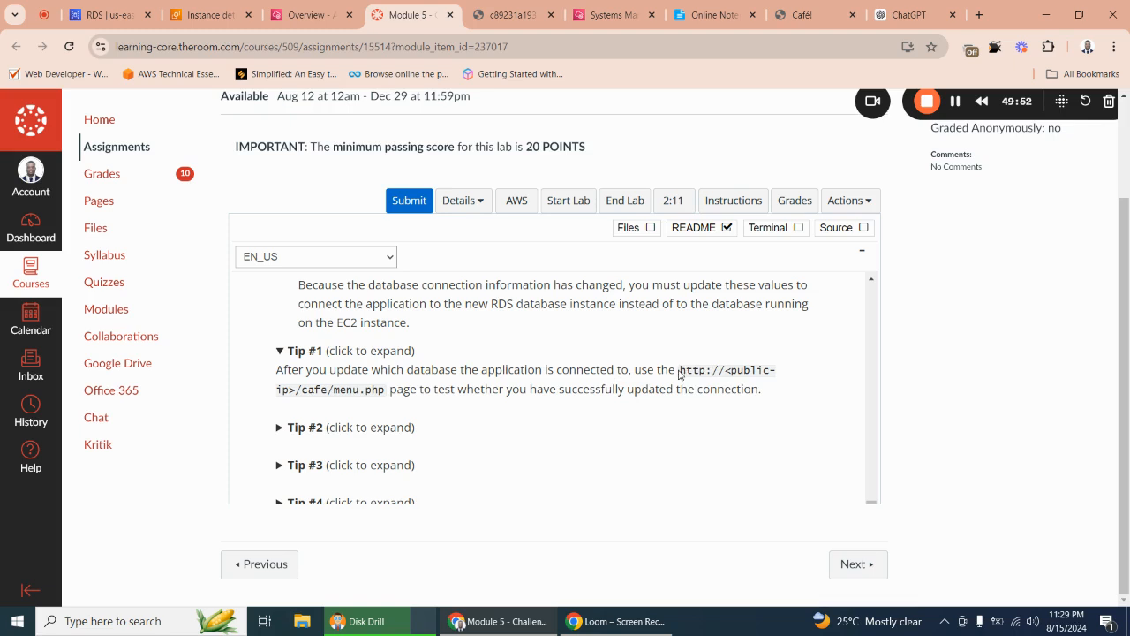
left_click_drag(678, 369, 386, 389)
right_click(370, 390)
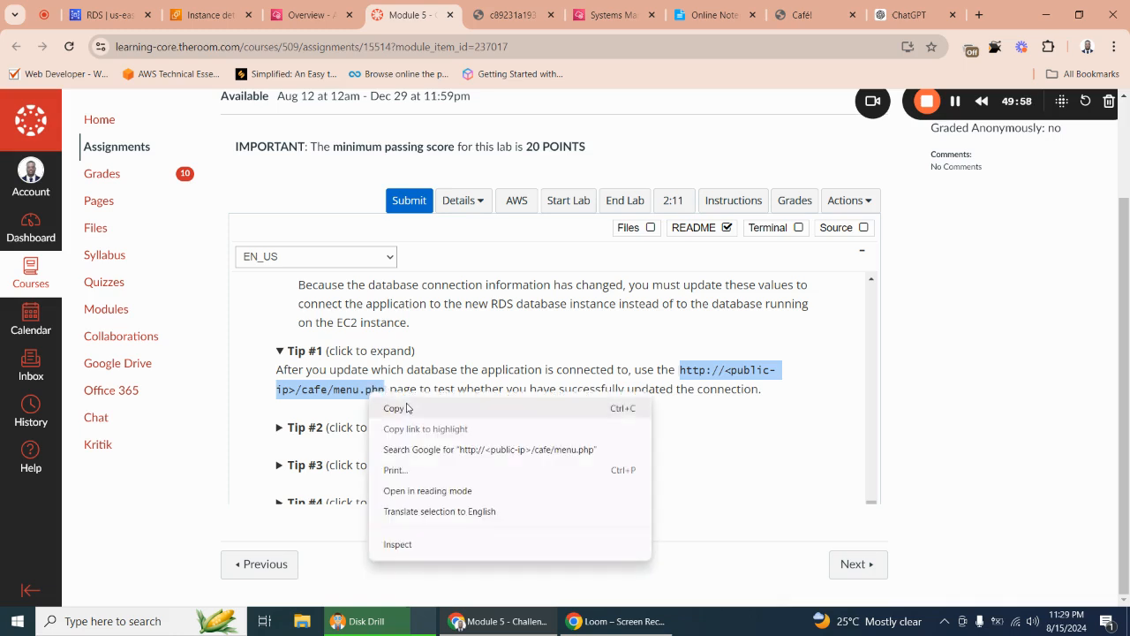
left_click(406, 409)
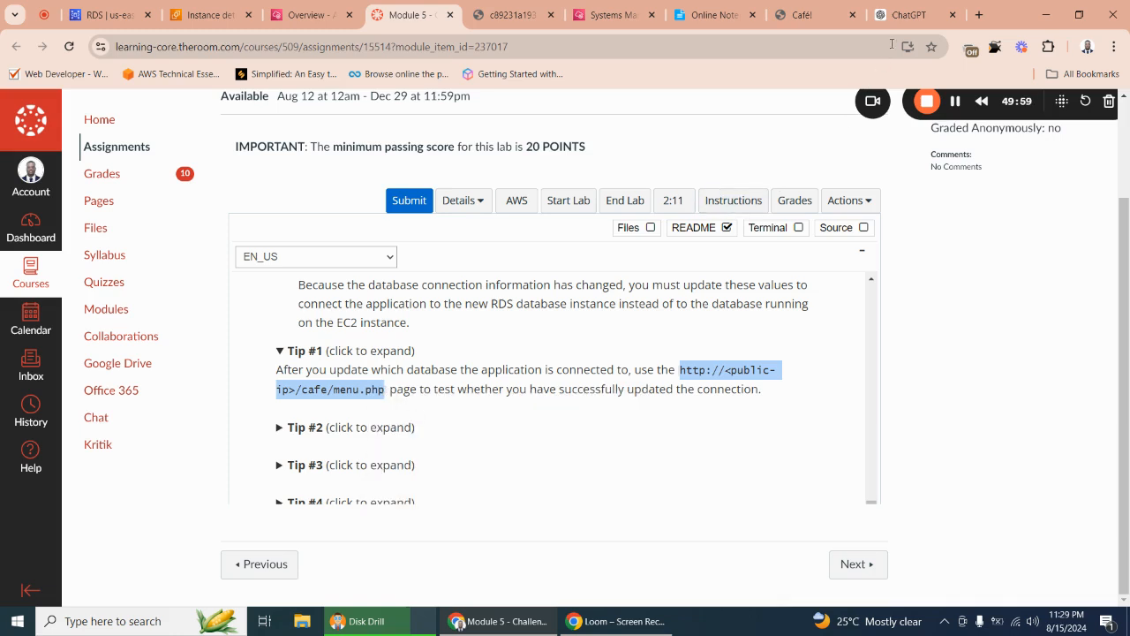
left_click(707, 16)
left_click(270, 284)
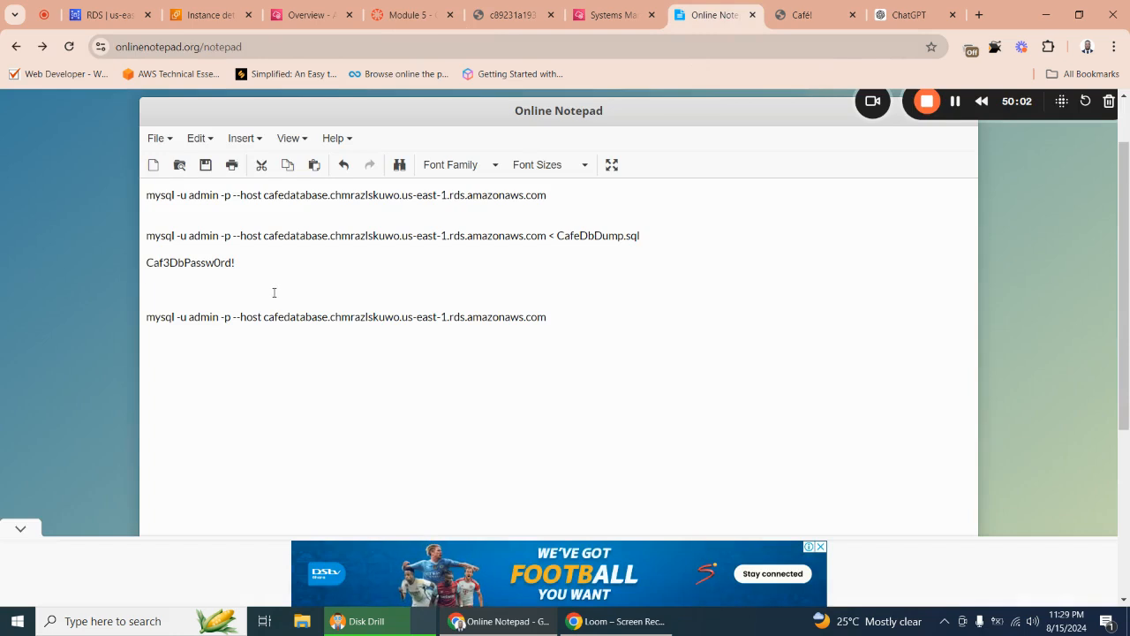
key("Return")
key("Return")
key("Return")
key("Return")
key("ctrl+v")
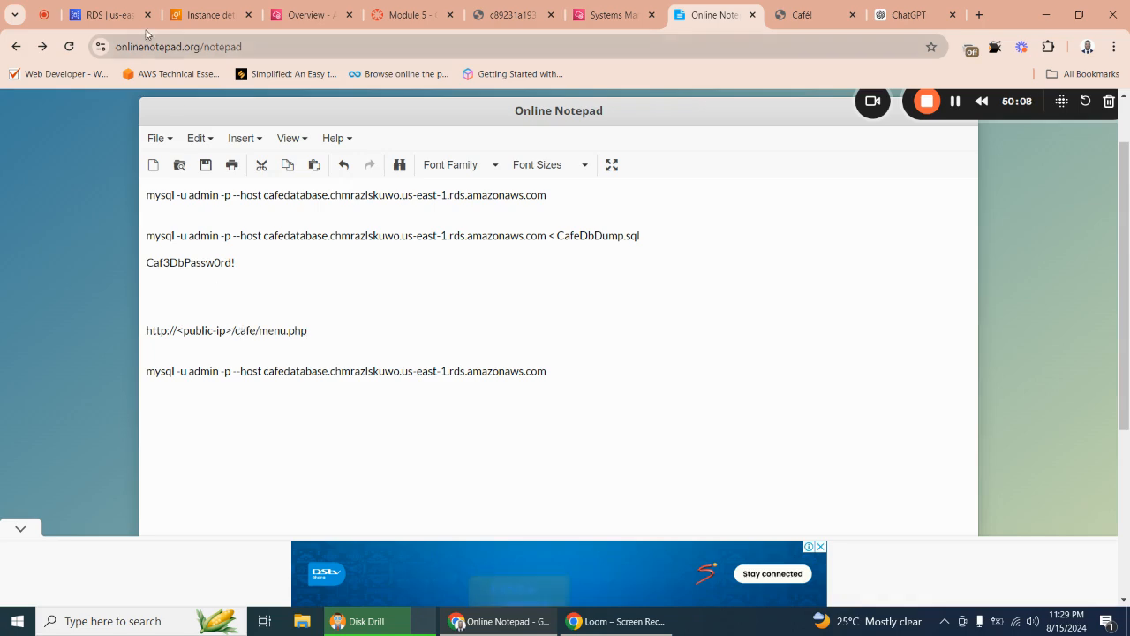
Refresh the CafeServer instance details, copy its public IPv4 address and replace the <public-ip> placeholder in the notepad address with it.
left_click(112, 18)
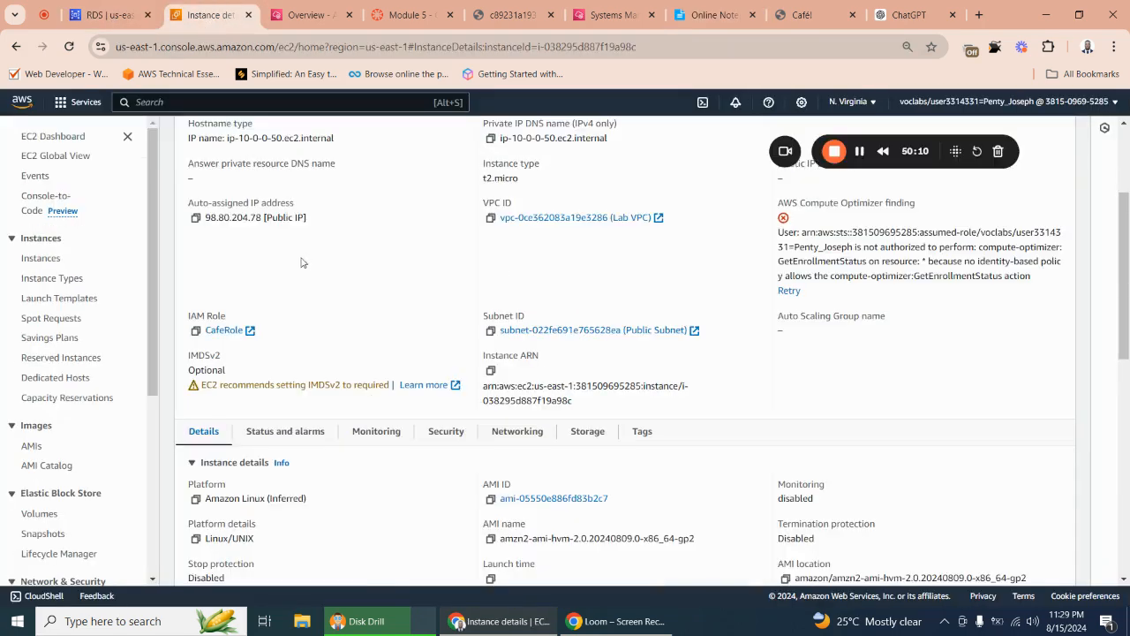
scroll(306, 260, "up", 2)
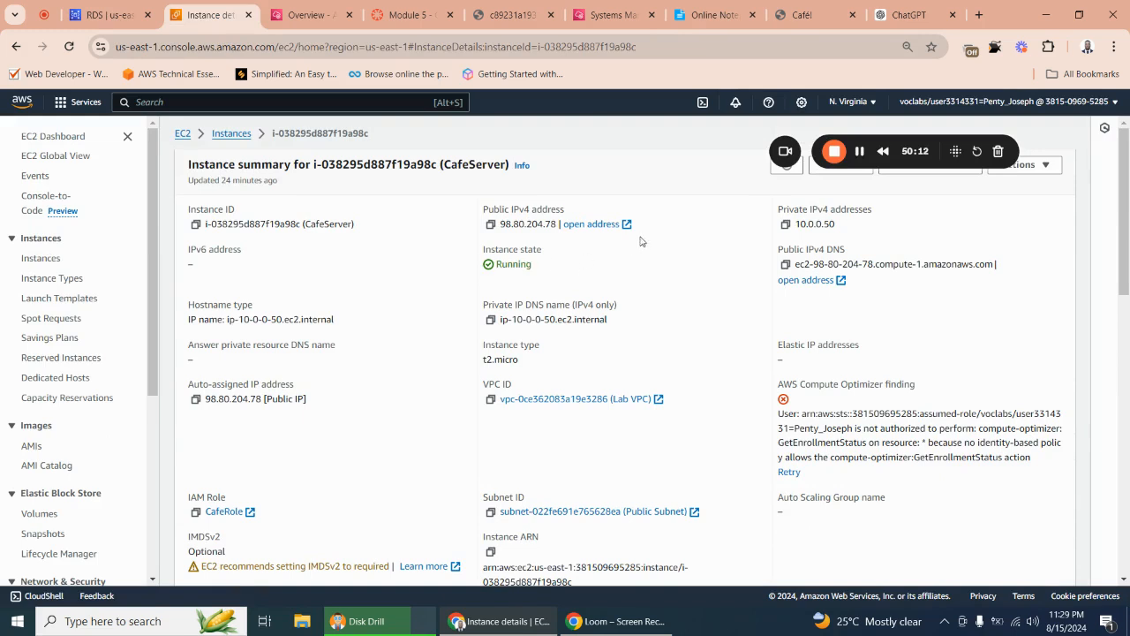
left_click(795, 178)
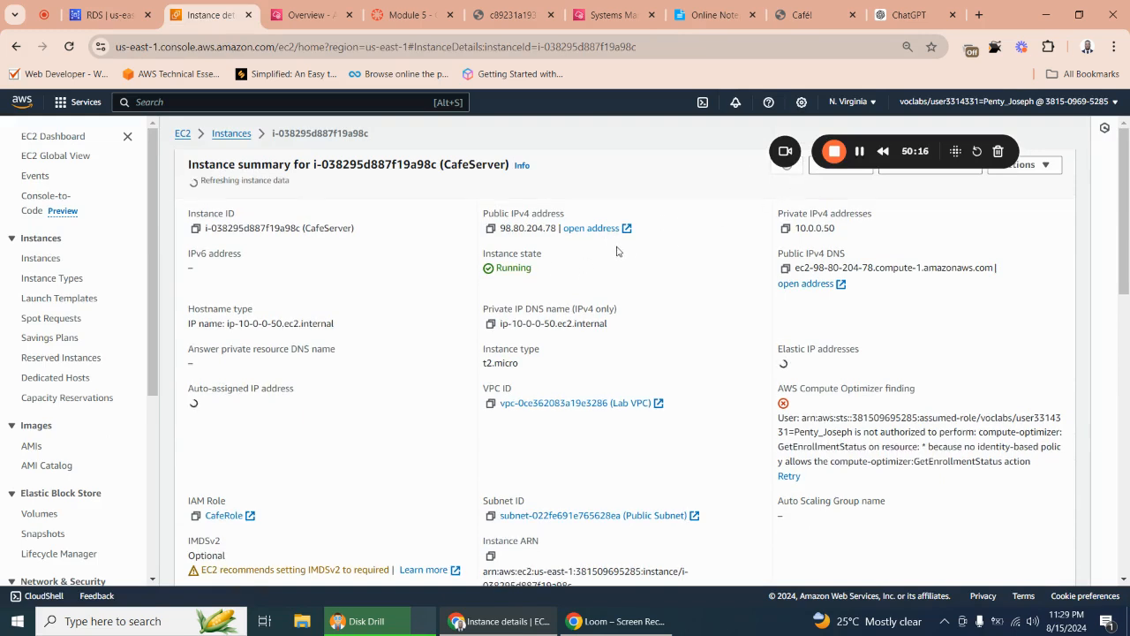
left_click(491, 227)
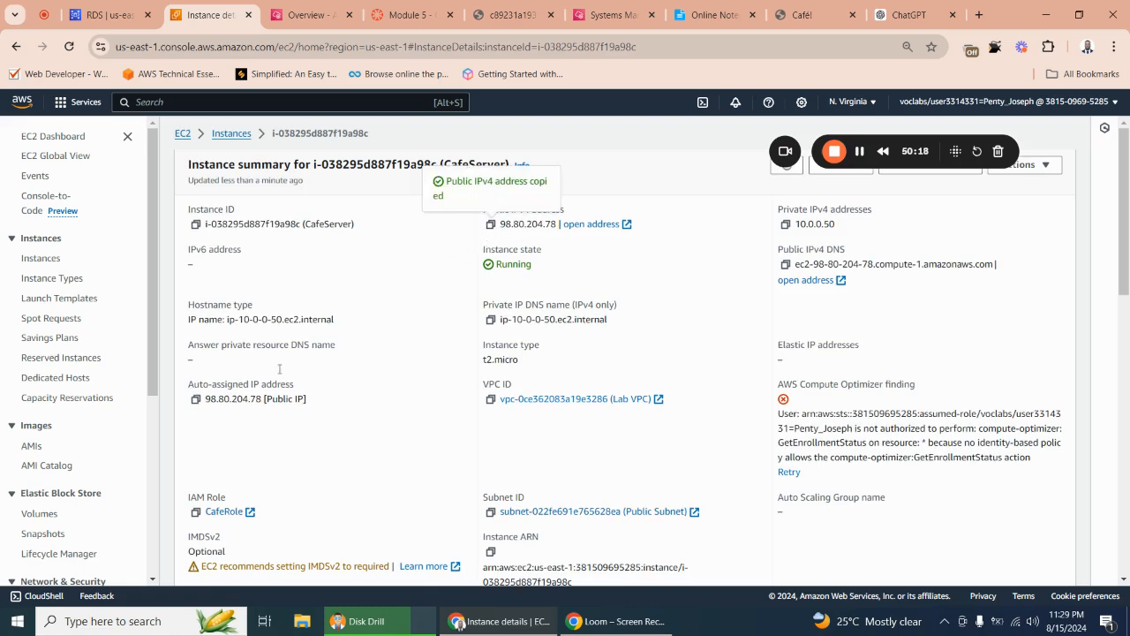
left_click(123, 16)
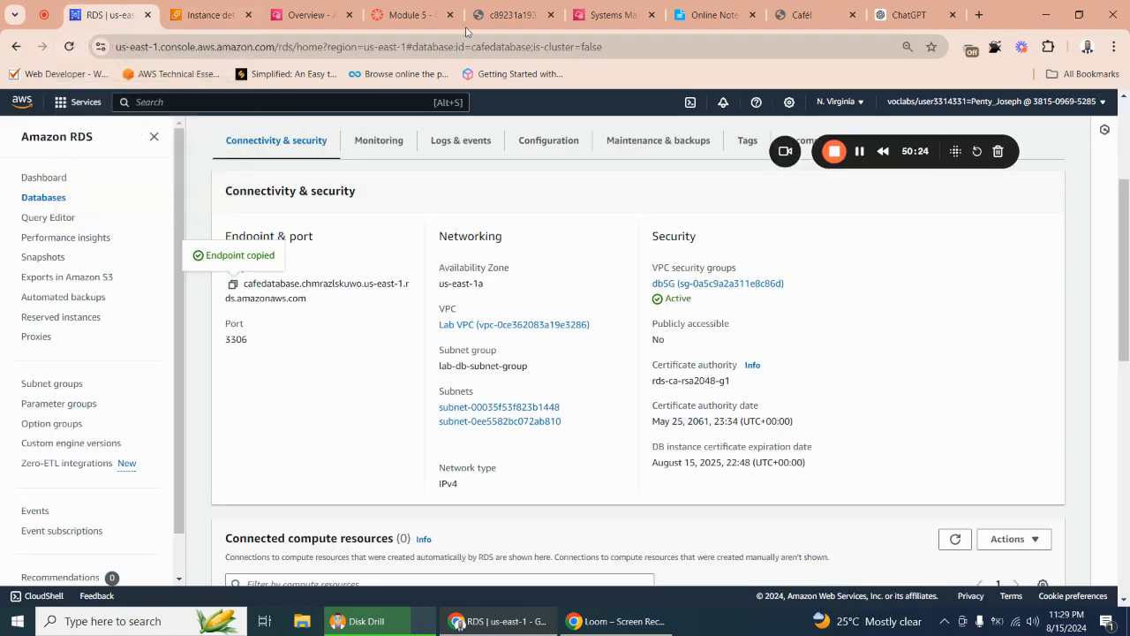
left_click(713, 15)
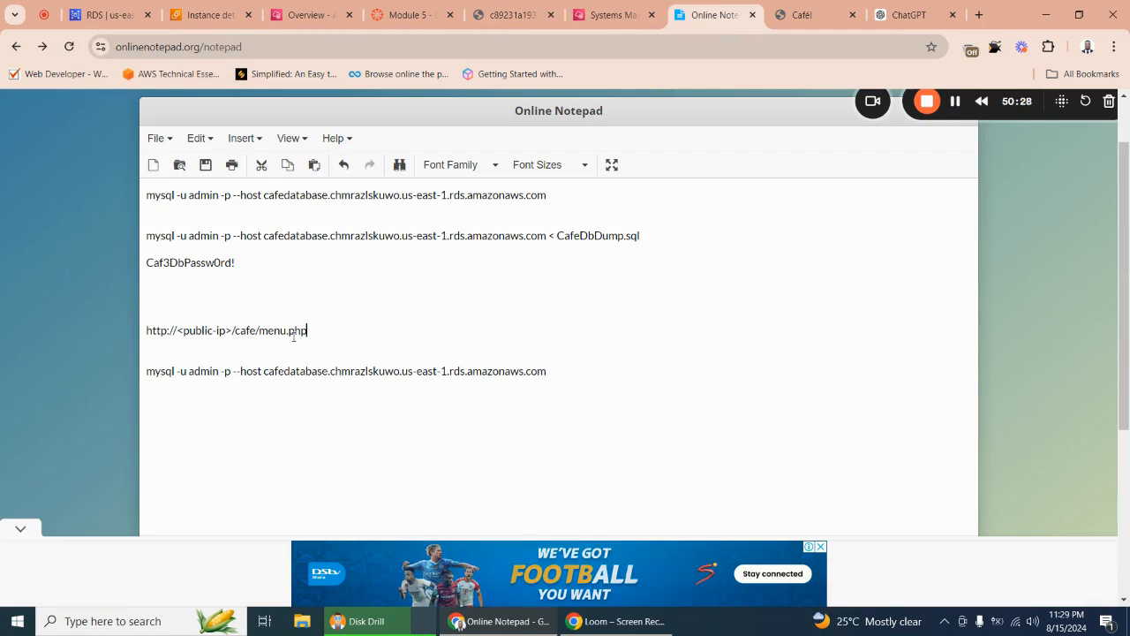
left_click_drag(232, 330, 178, 331)
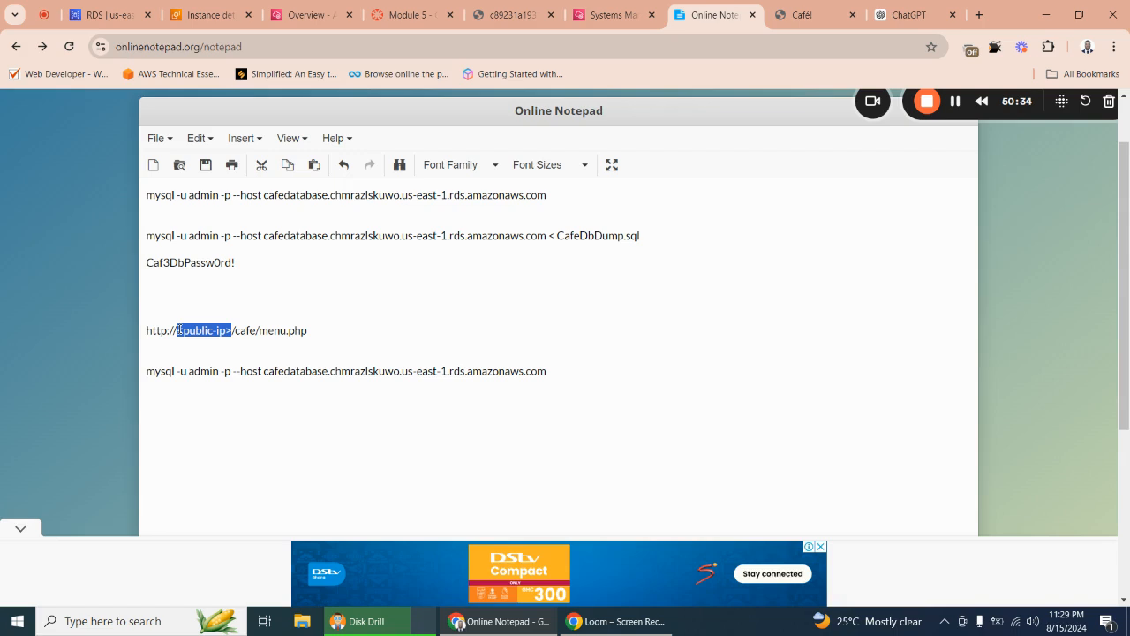
key("ctrl+v")
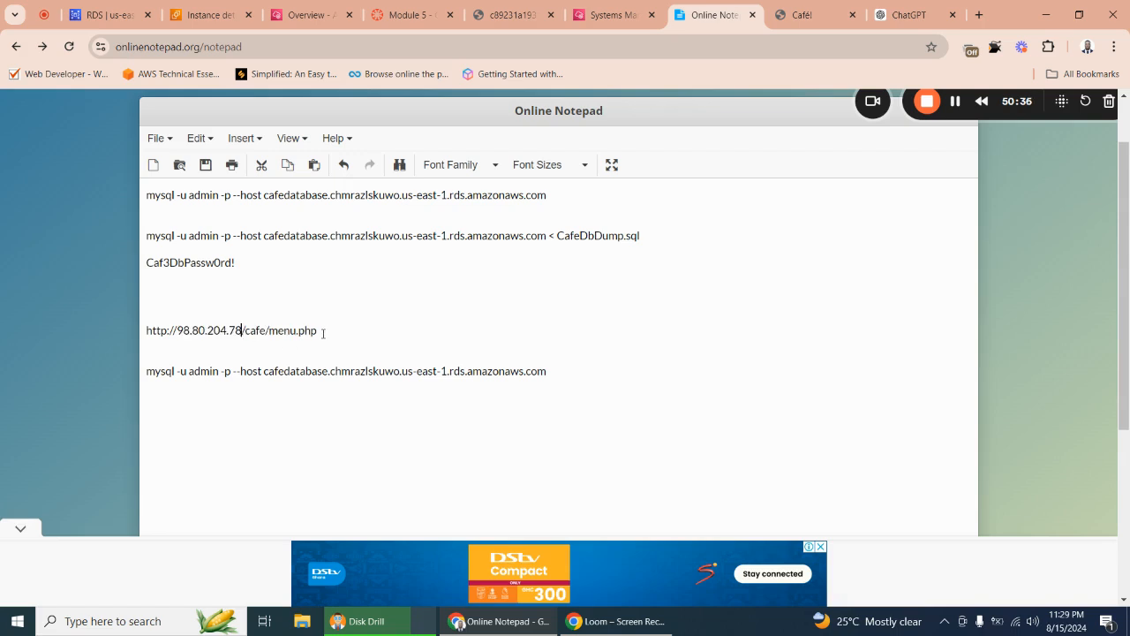
left_click_drag(323, 333, 145, 334)
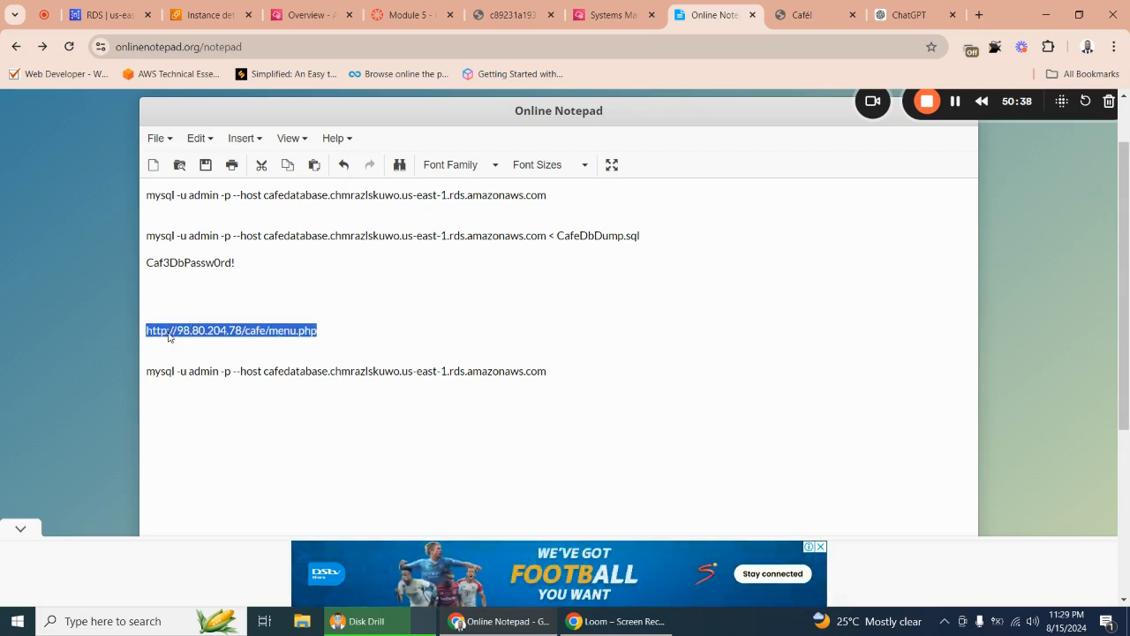
right_click(170, 336)
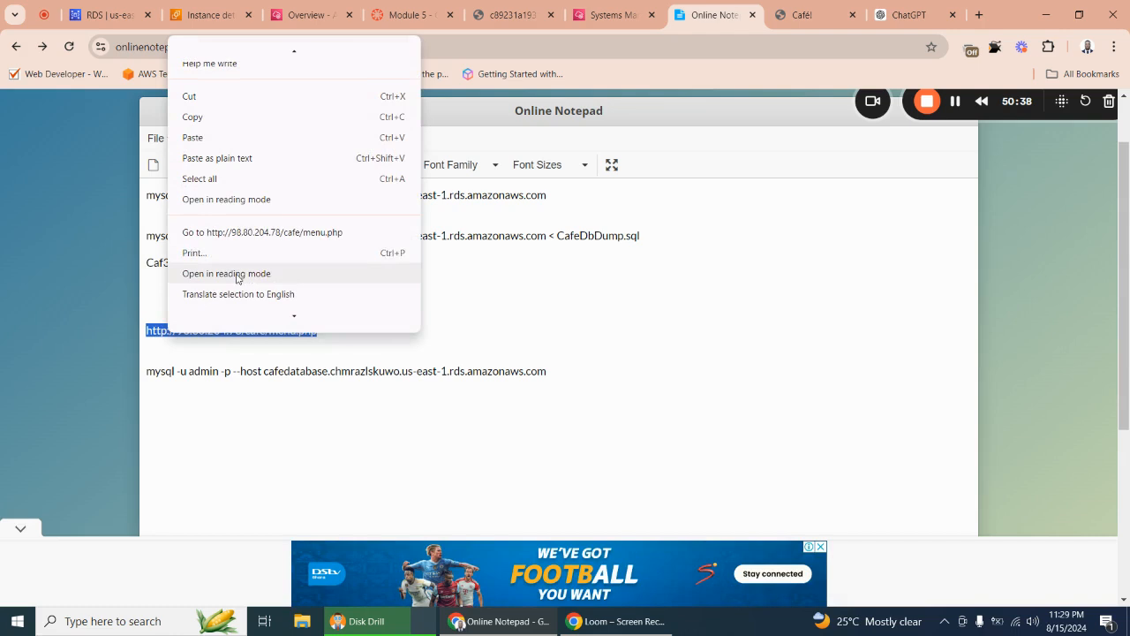
left_click(253, 231)
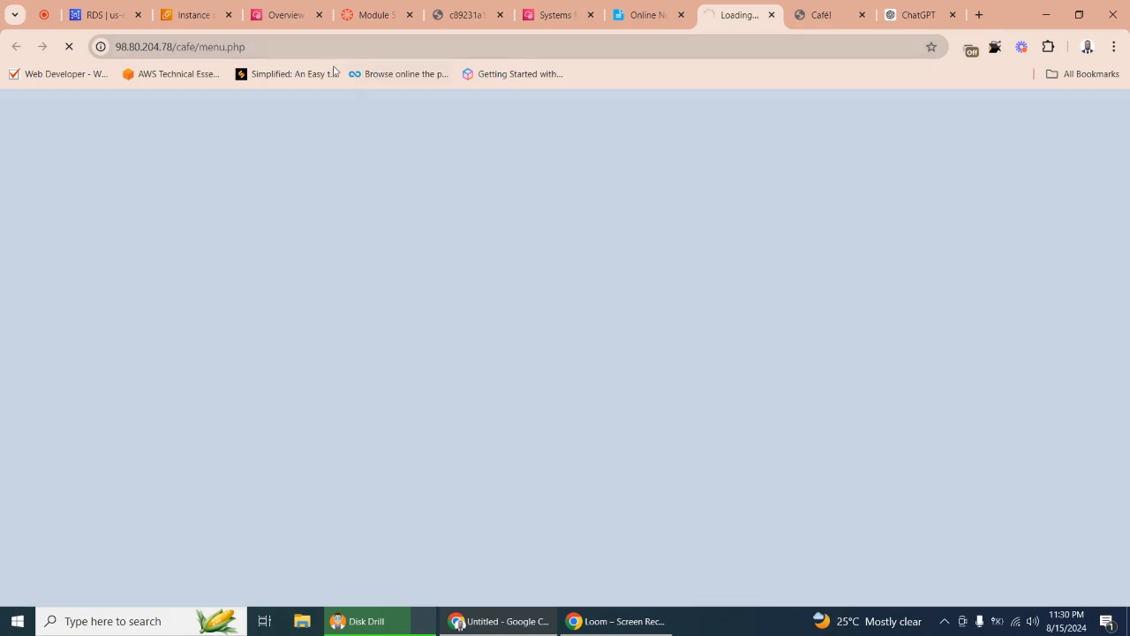
Shorten the address to 98.80.204.78/cafe and load the café home page.
left_click(268, 48)
left_click(269, 49)
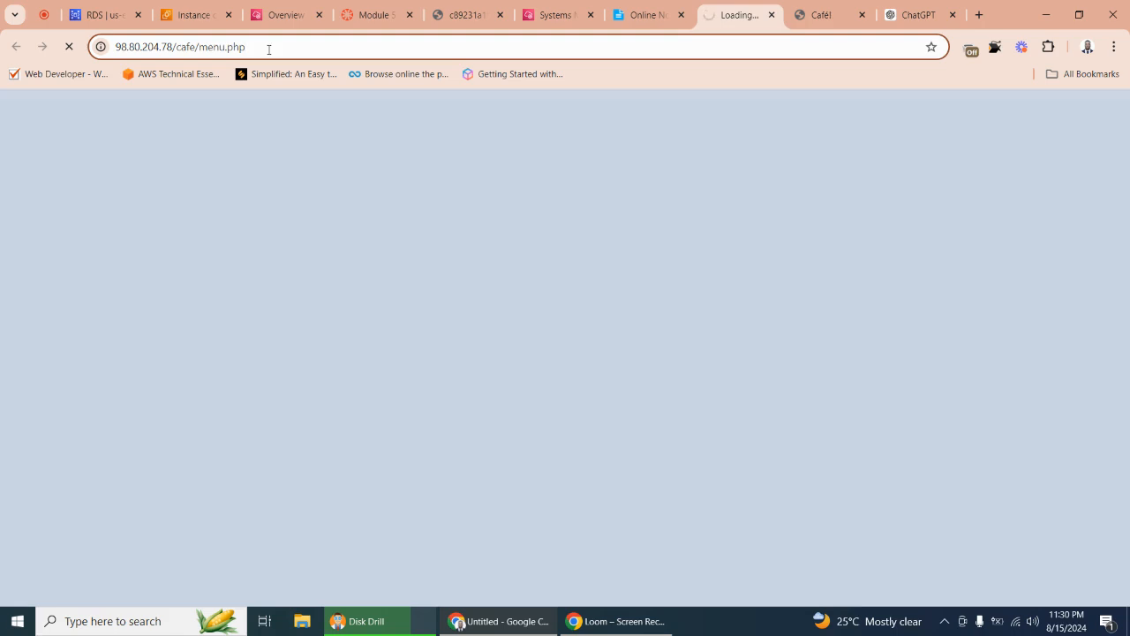
key("BackSpace")
key("BackSpace")
key("BackSpace")
key("BackSpace")
key("BackSpace")
key("BackSpace")
key("BackSpace")
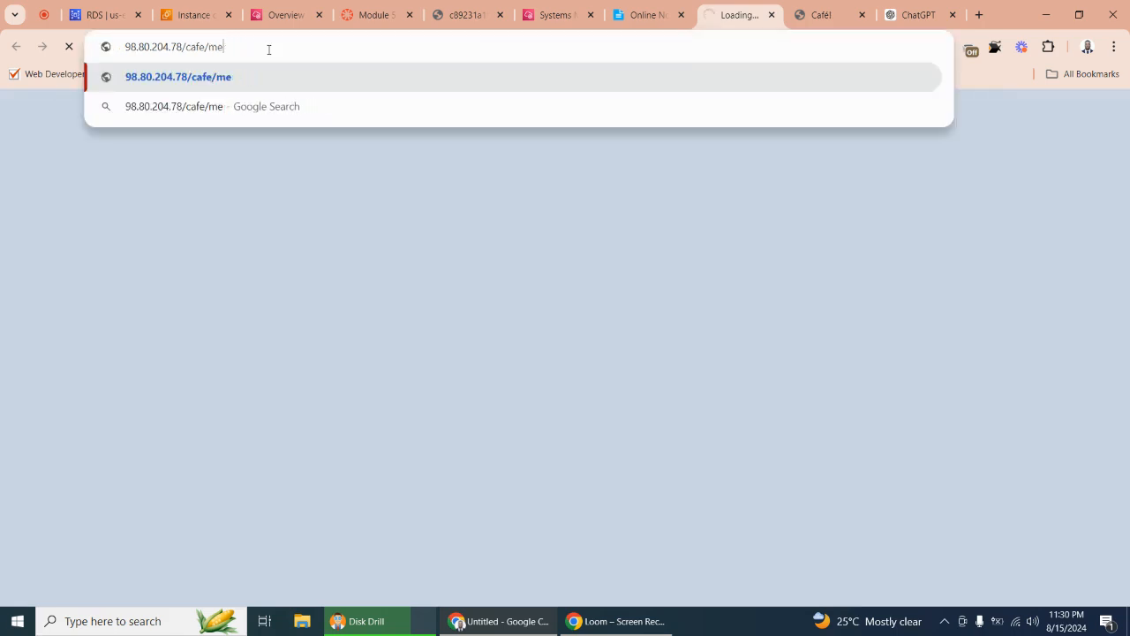
key("BackSpace")
key("BackSpace")
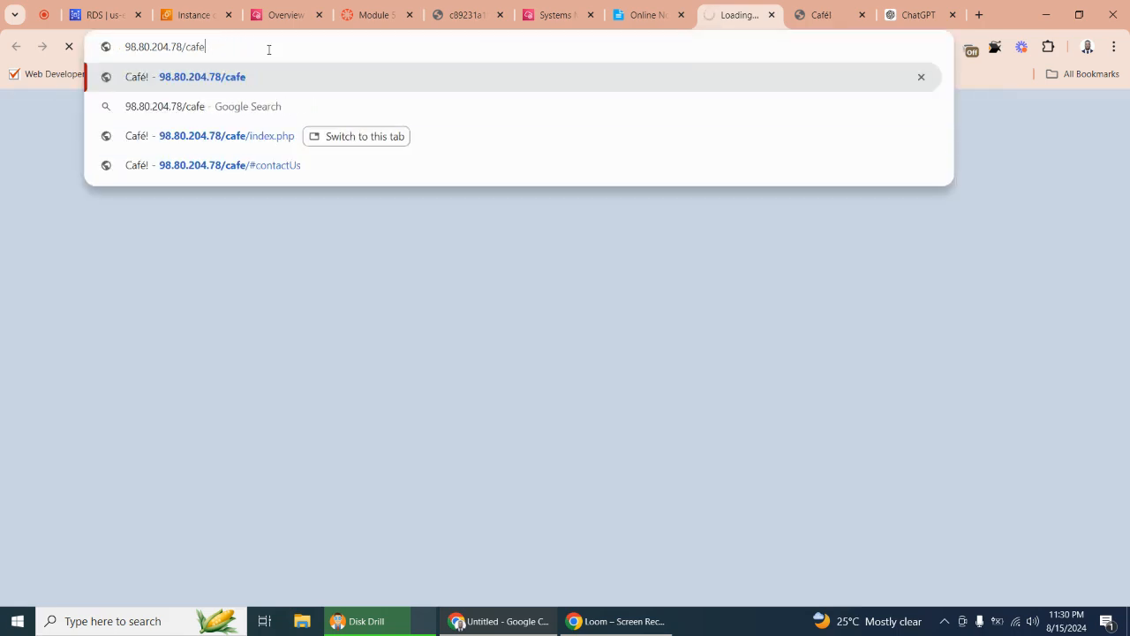
key("Return")
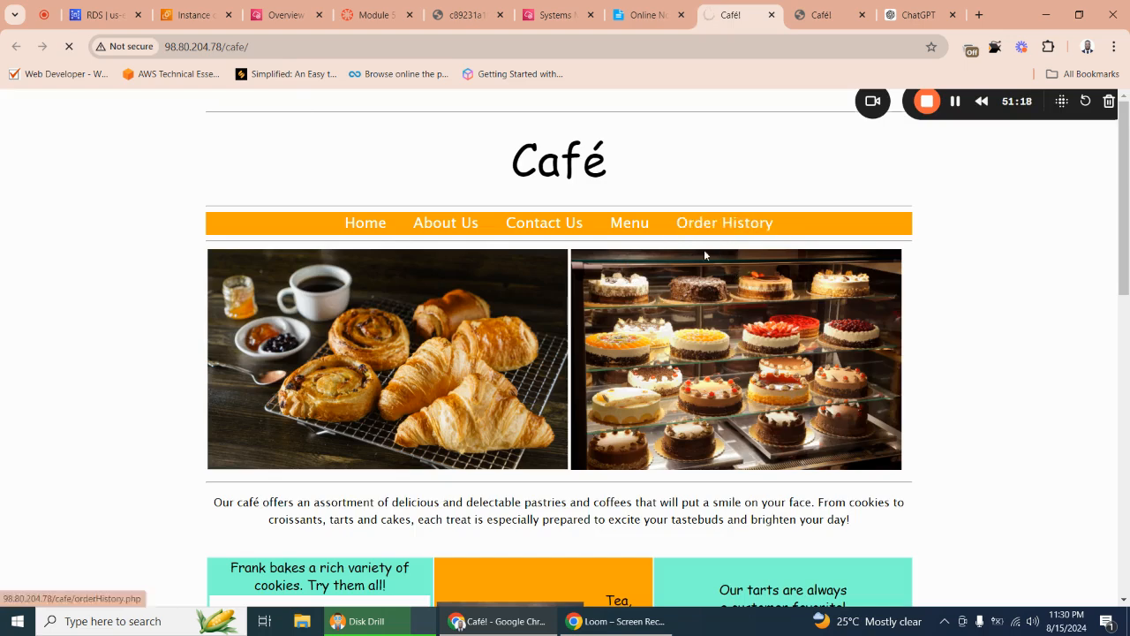
Look through the café home page, from the header links to the About Us and Contact Us sections.
scroll(664, 301, "down", 1)
scroll(664, 300, "down", 8)
scroll(633, 324, "up", 6)
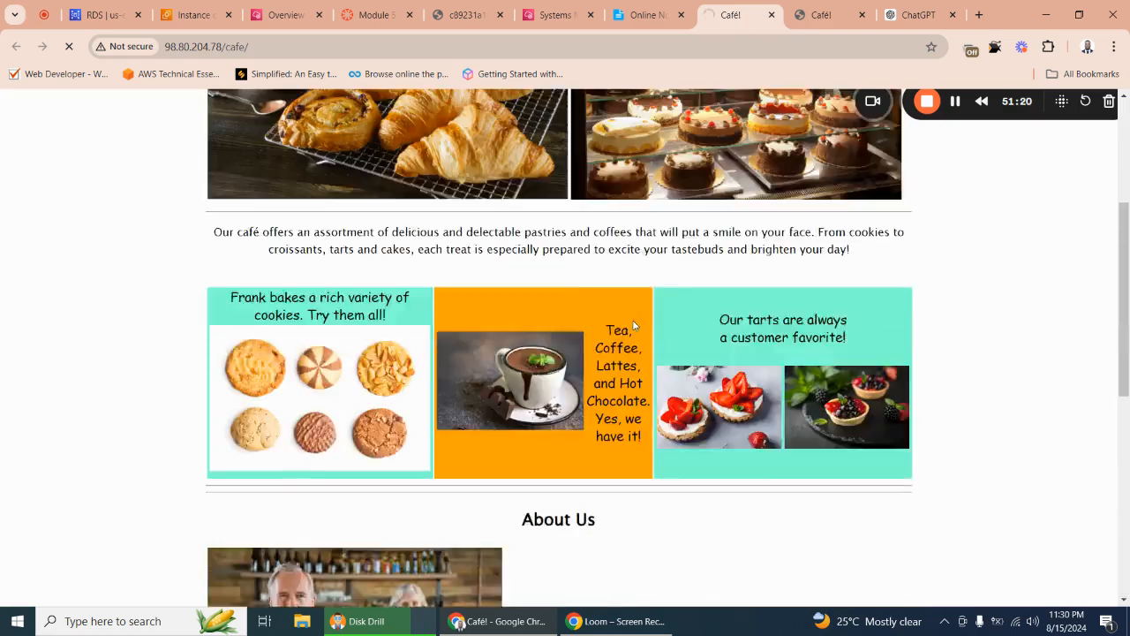
scroll(633, 325, "up", 3)
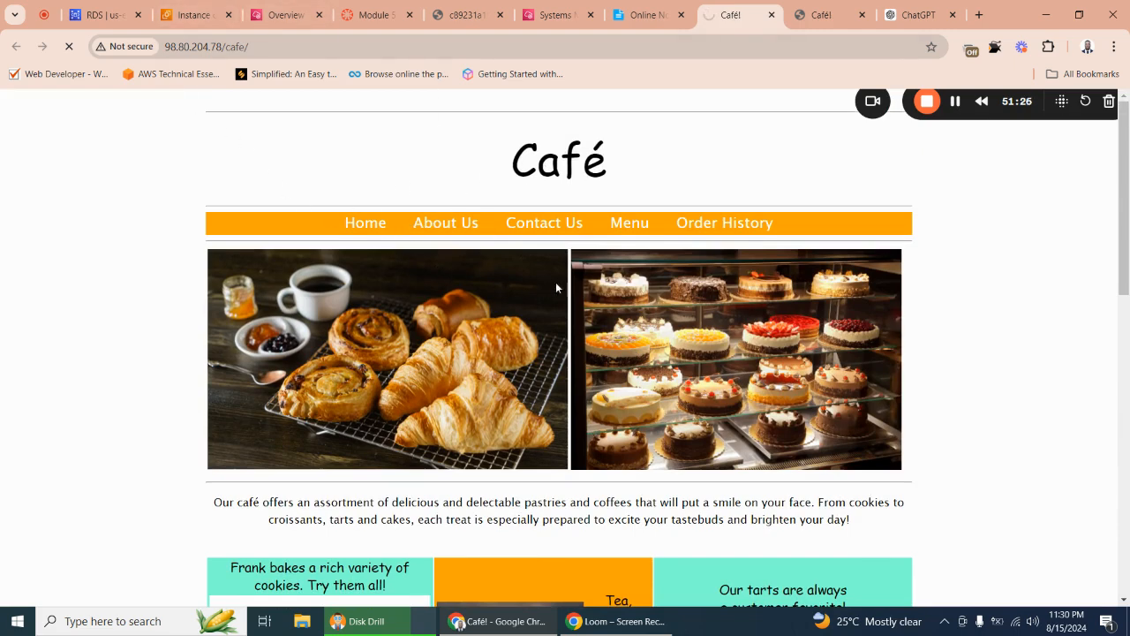
scroll(572, 284, "down", 7)
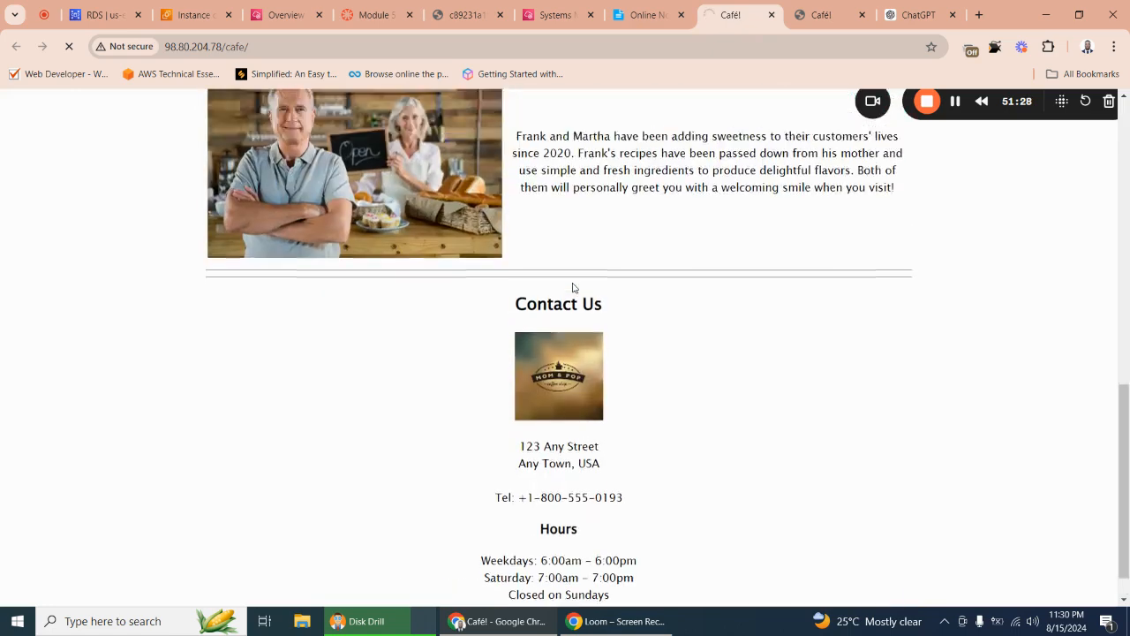
scroll(572, 288, "up", 8)
scroll(573, 287, "down", 4)
scroll(572, 288, "up", 4)
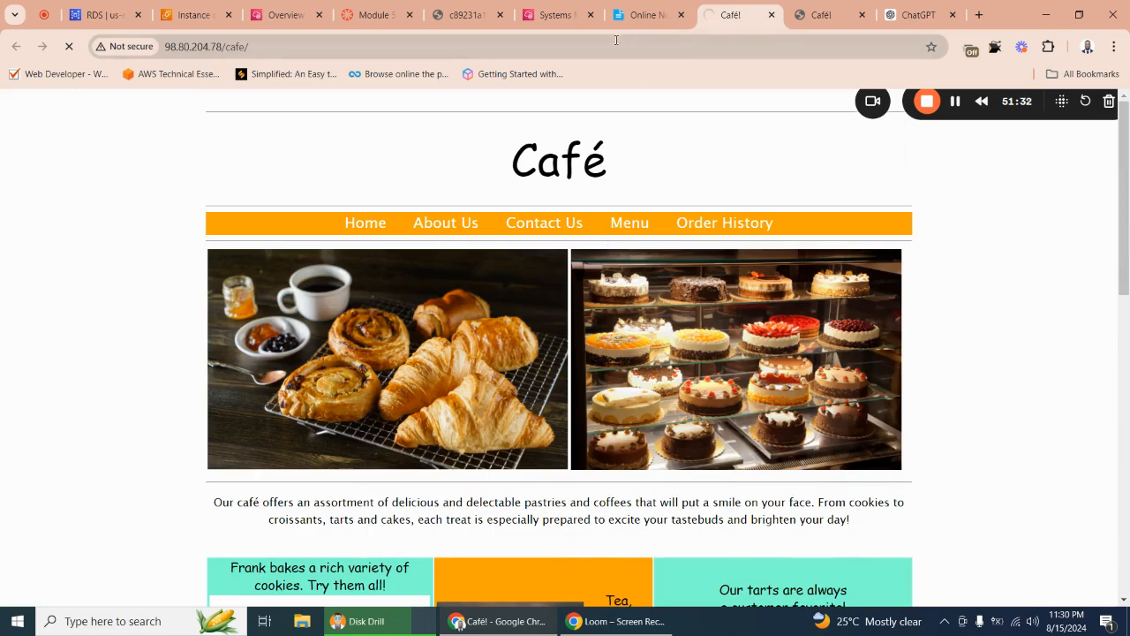
Review the open notes, terminal session, /cafe/dbPassword parameter, CafeServer instance, café site and cafedatabase connectivity pages.
left_click(648, 20)
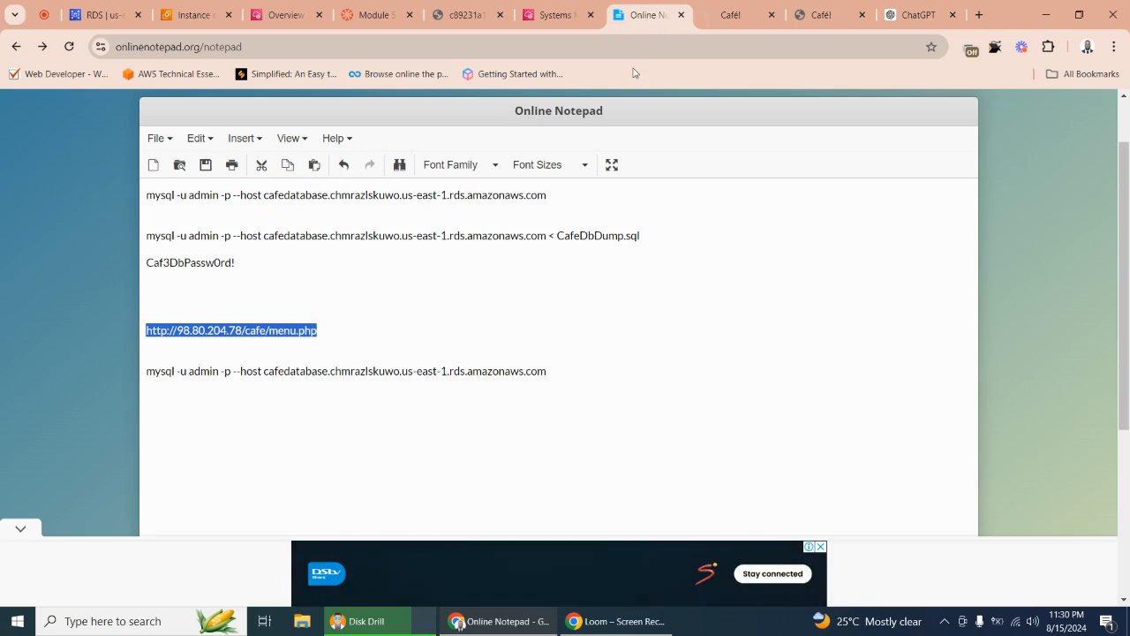
left_click(556, 15)
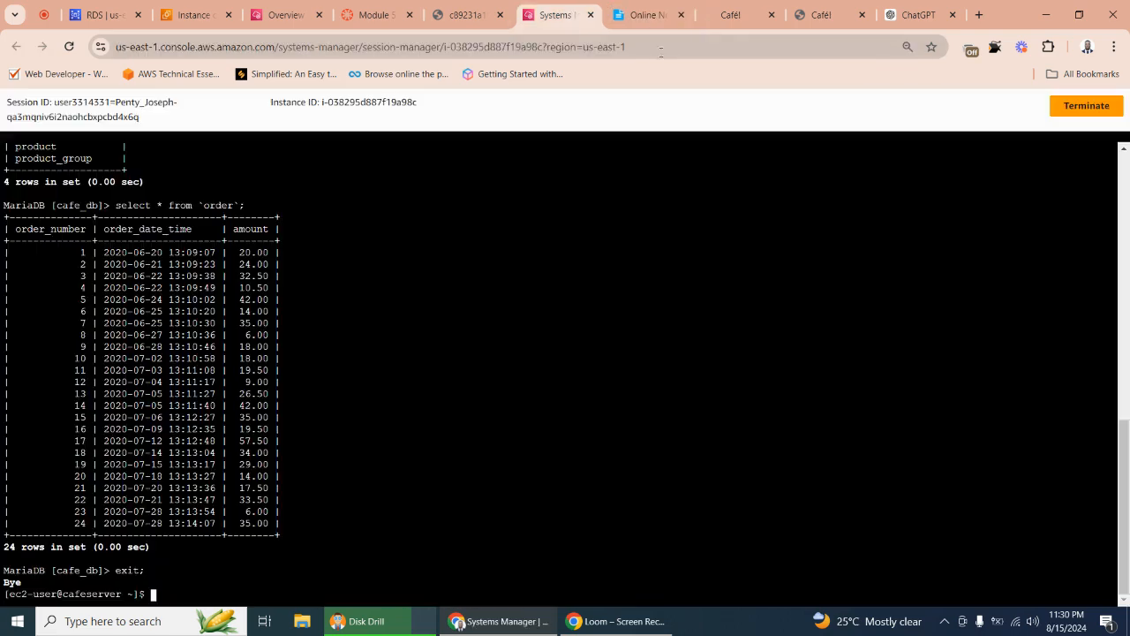
left_click(726, 18)
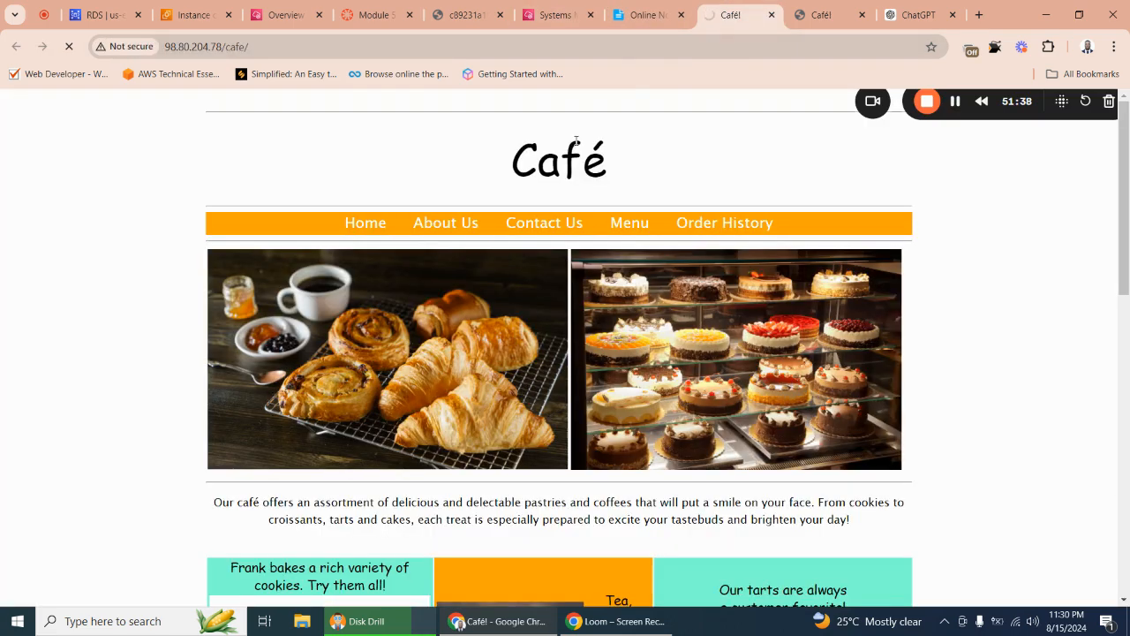
left_click(680, 21)
key("ctrl+Tab")
left_click(285, 14)
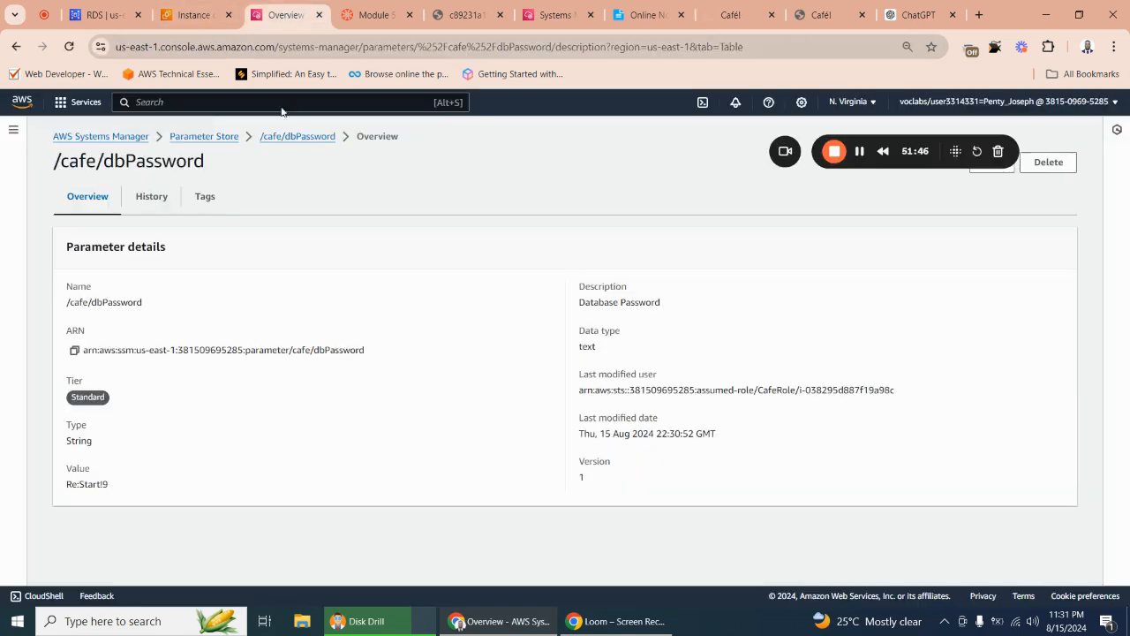
left_click(189, 14)
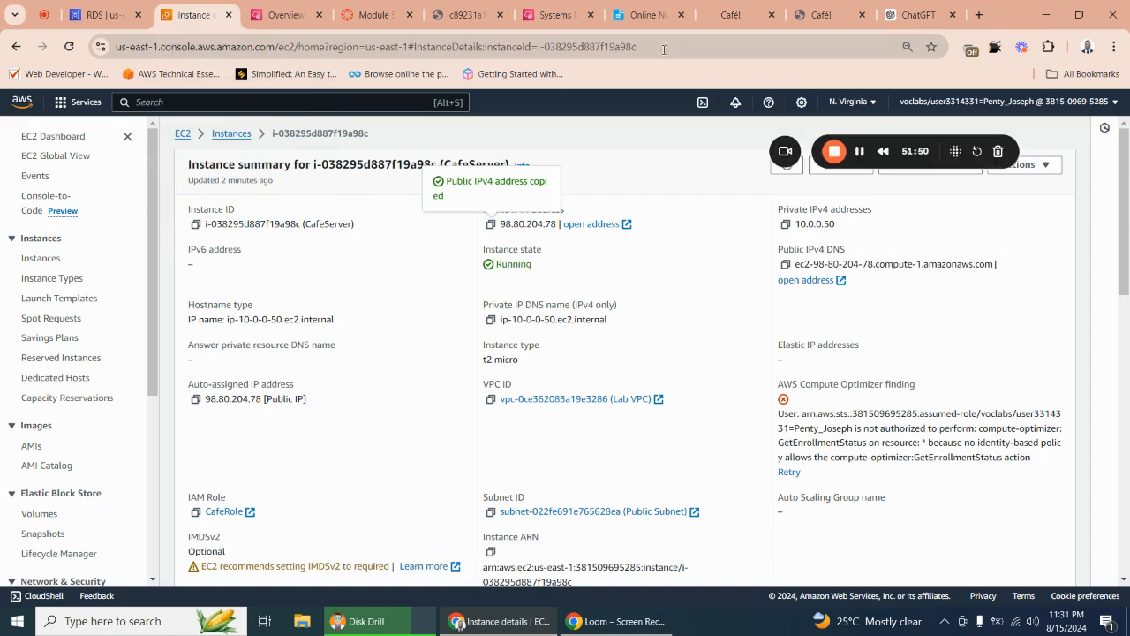
left_click(719, 16)
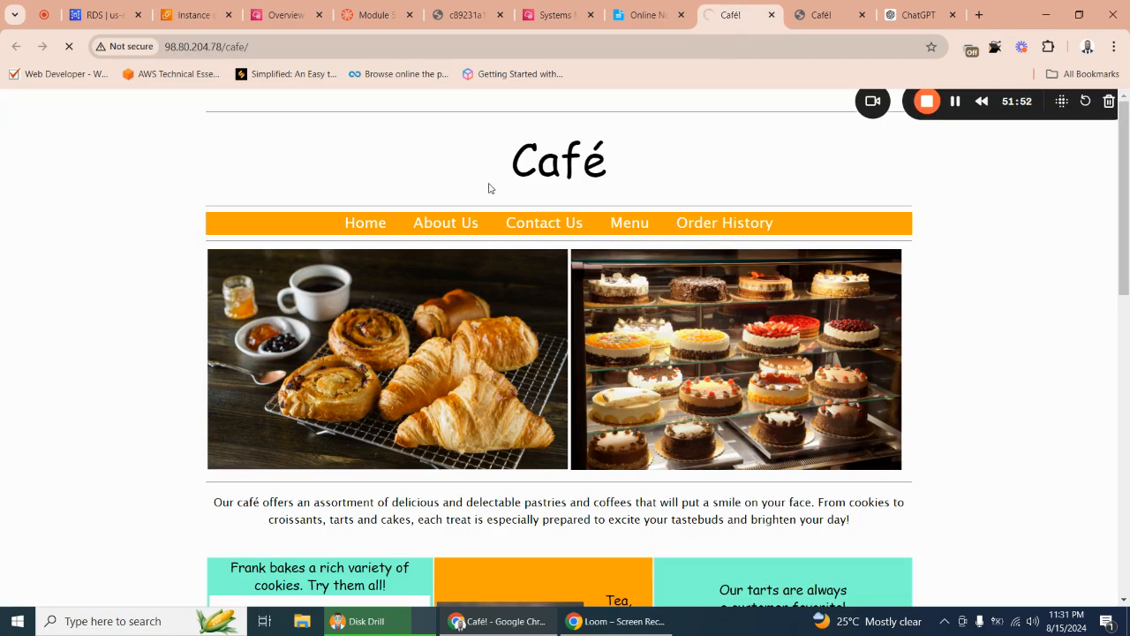
left_click(102, 16)
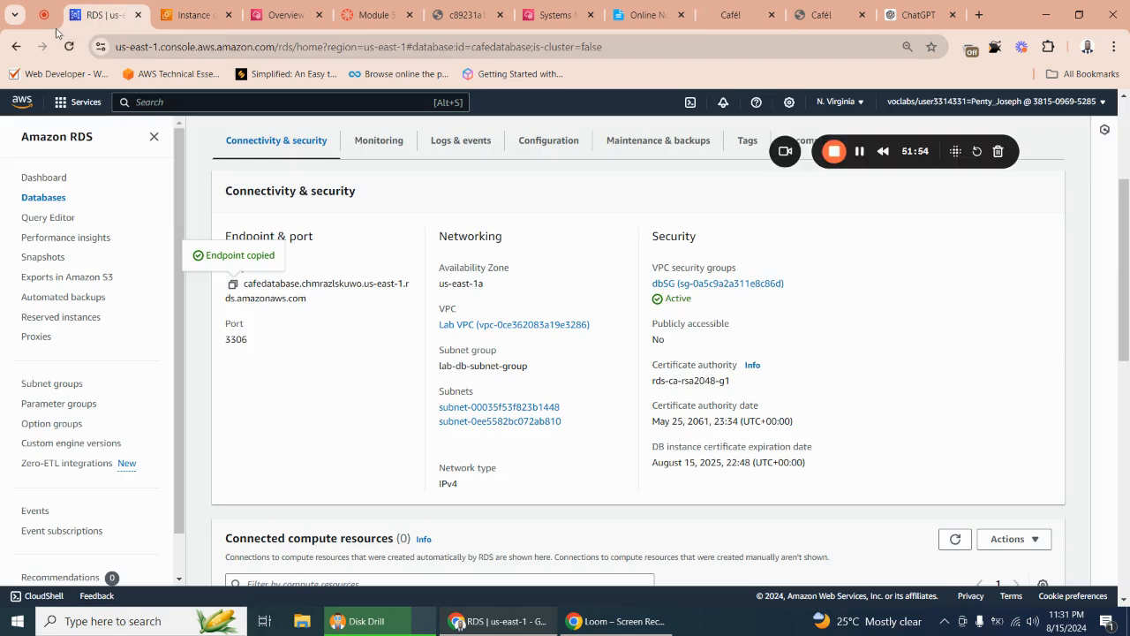
Copy the sudo service mariadb stop command from the lab instructions.
left_click(373, 16)
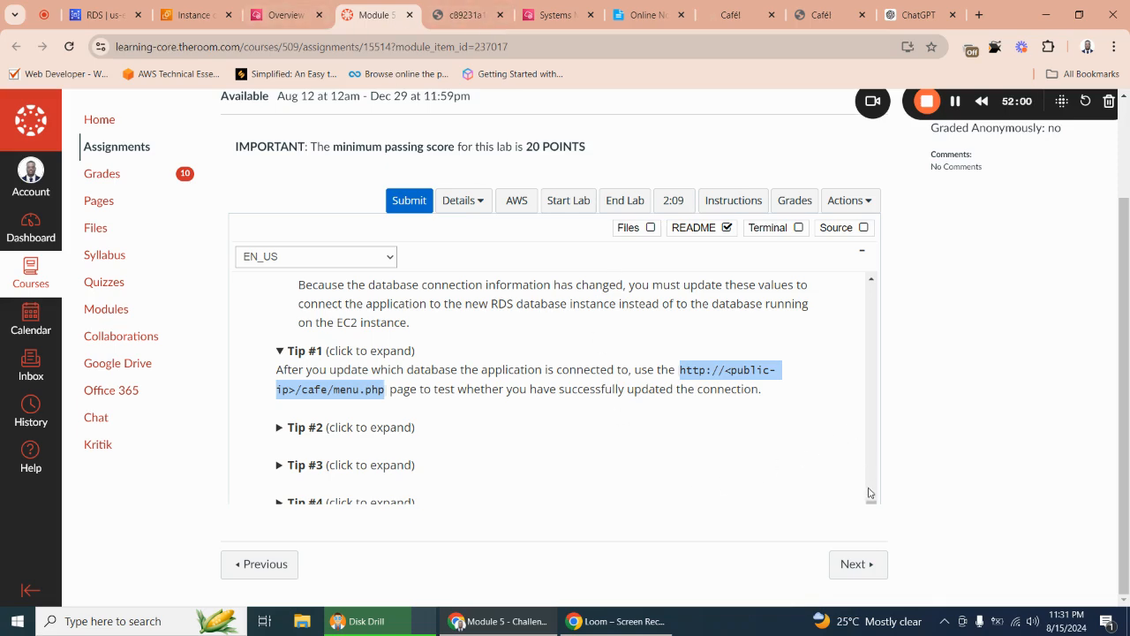
left_click_drag(872, 502, 869, 517)
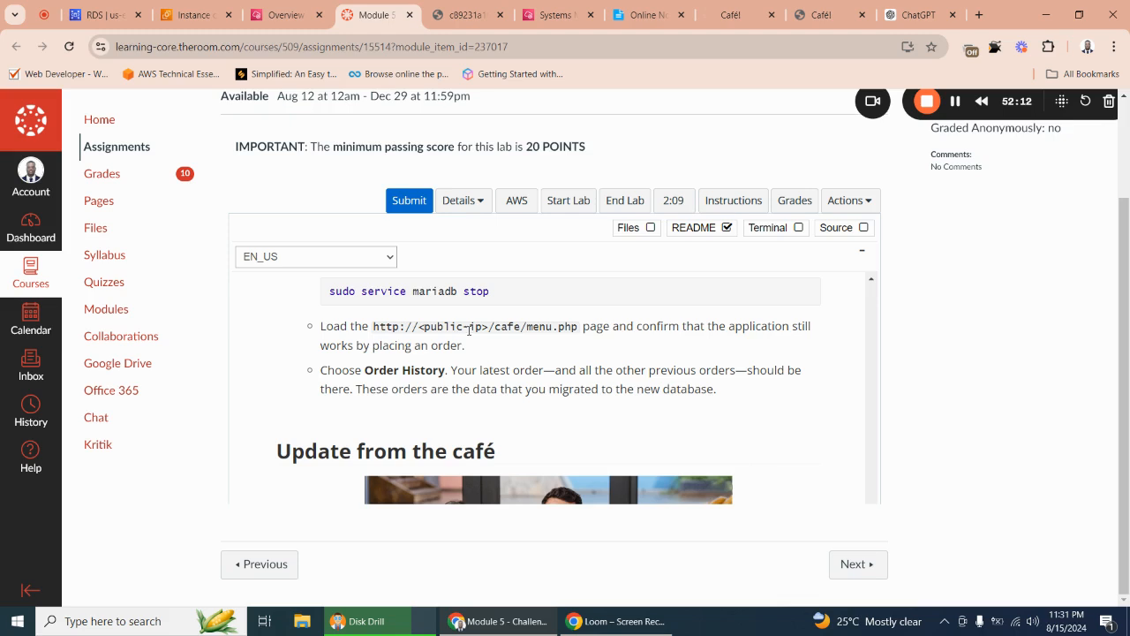
triple_click(495, 293)
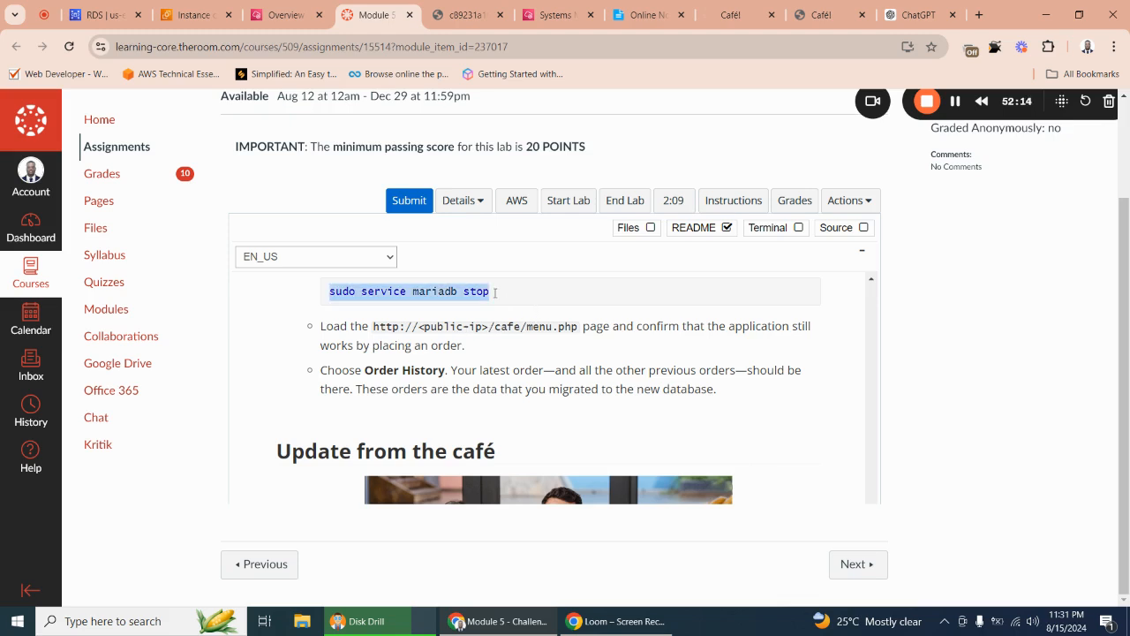
right_click(435, 292)
left_click(486, 309)
Return the café site from the order history page to its home page, and run sudo service mariadb stop in the Session Manager terminal.
left_click(716, 21)
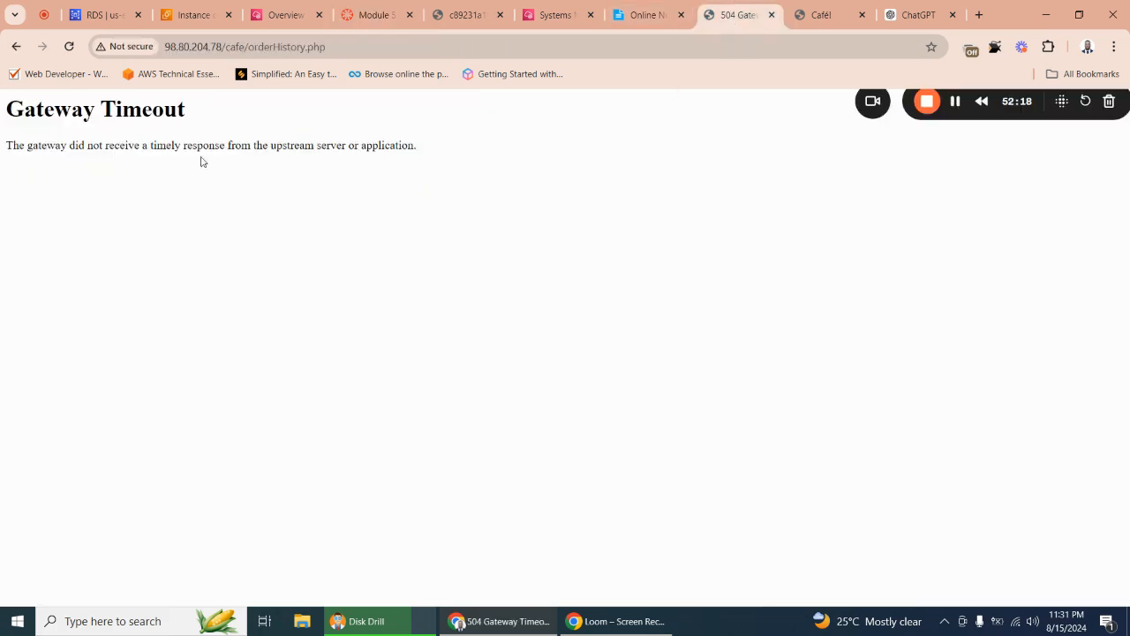
left_click(16, 47)
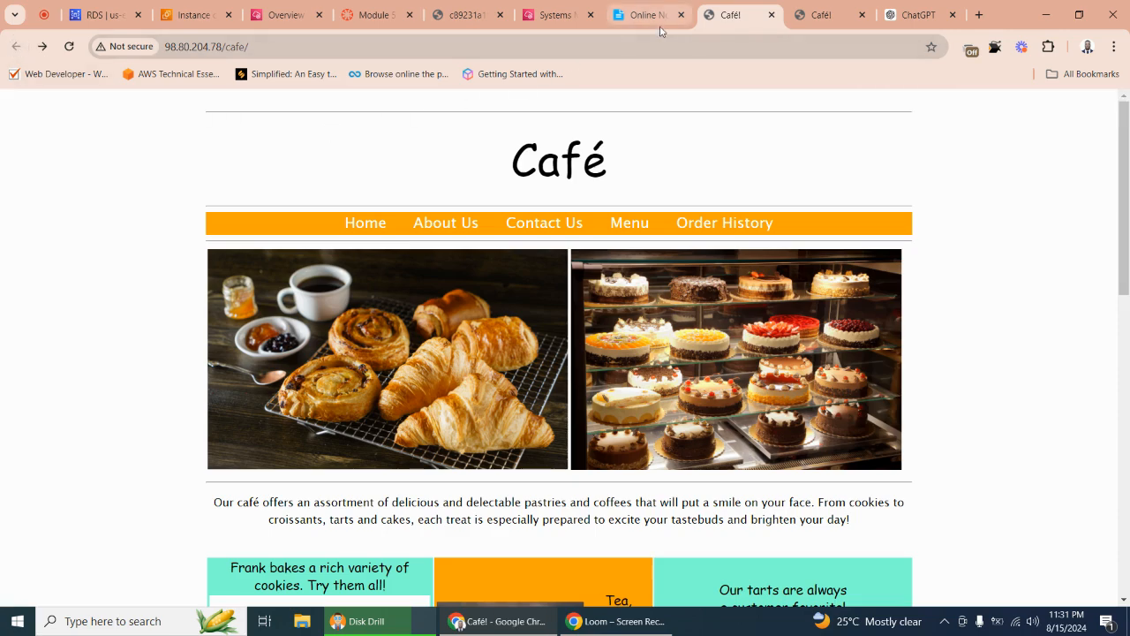
left_click(557, 27)
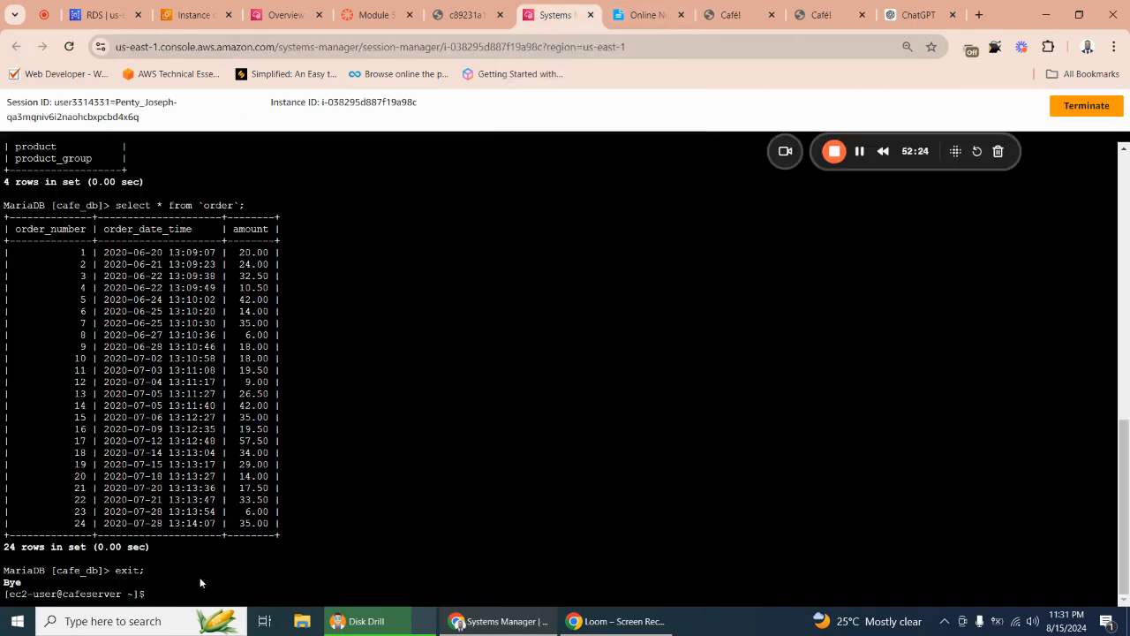
right_click(153, 593)
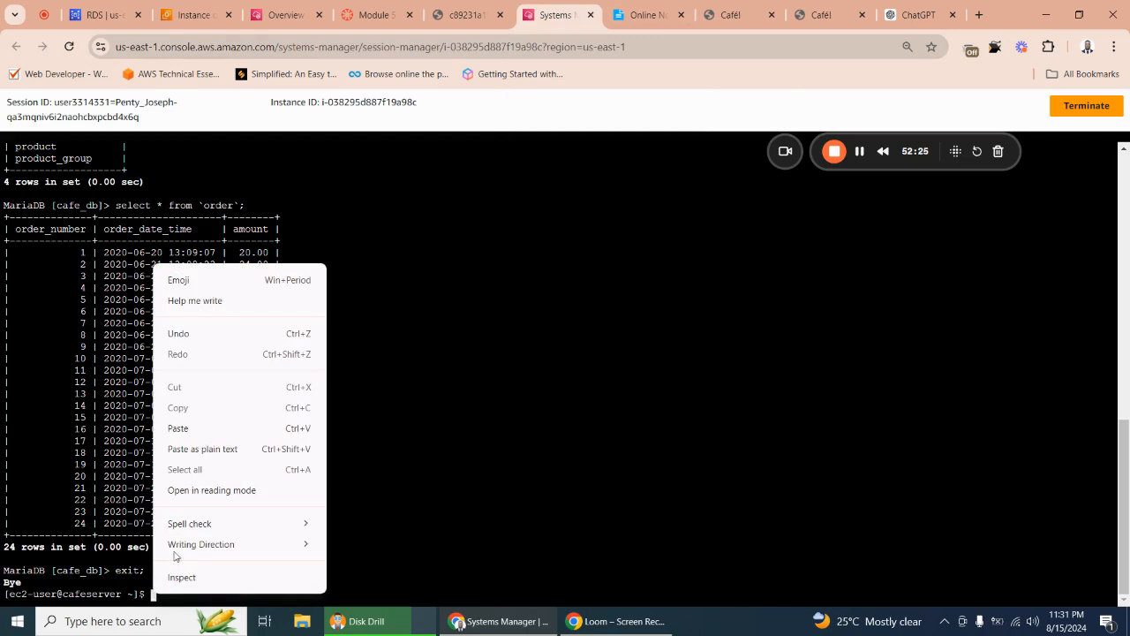
left_click(201, 431)
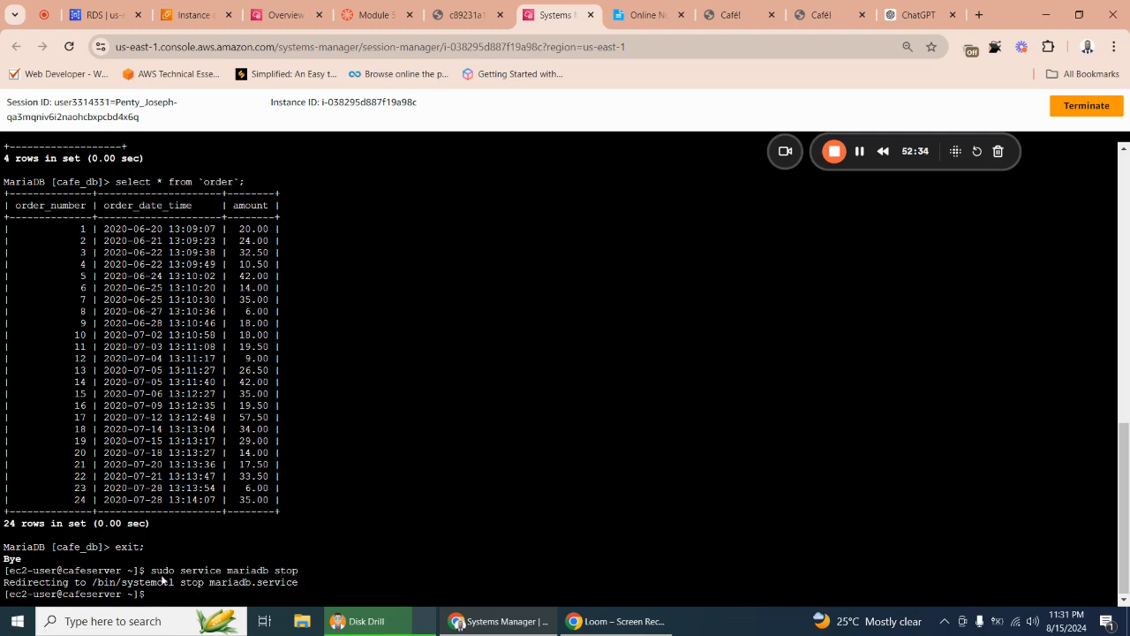
Submit the lab for grading, confirm the submission, and read through the end of the lab instructions.
left_click(372, 15)
left_click(408, 199)
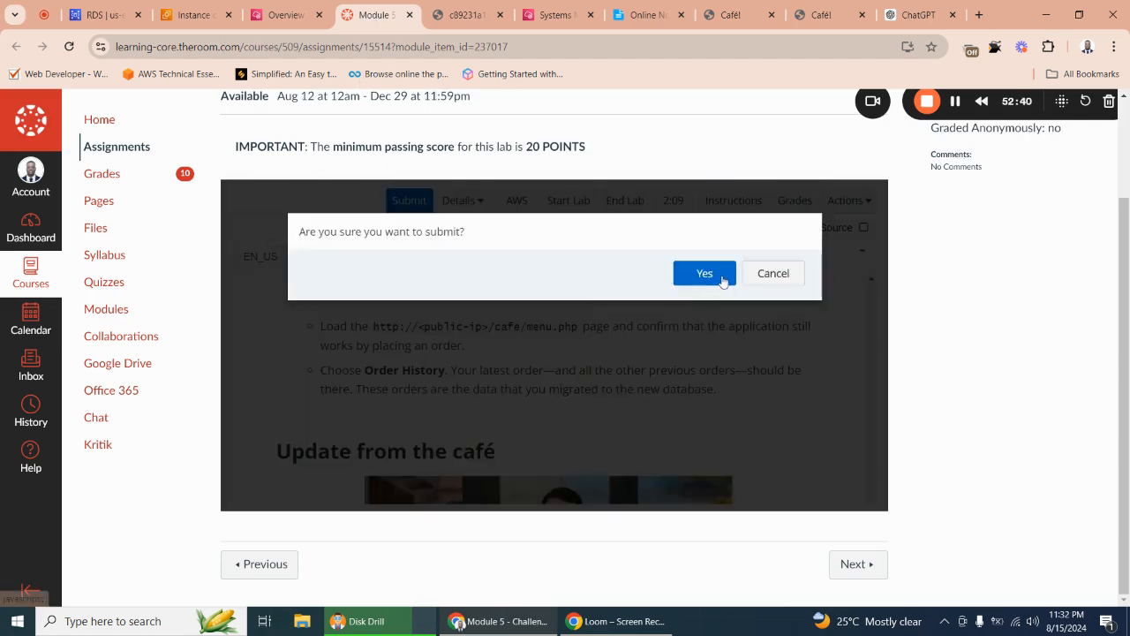
left_click(704, 273)
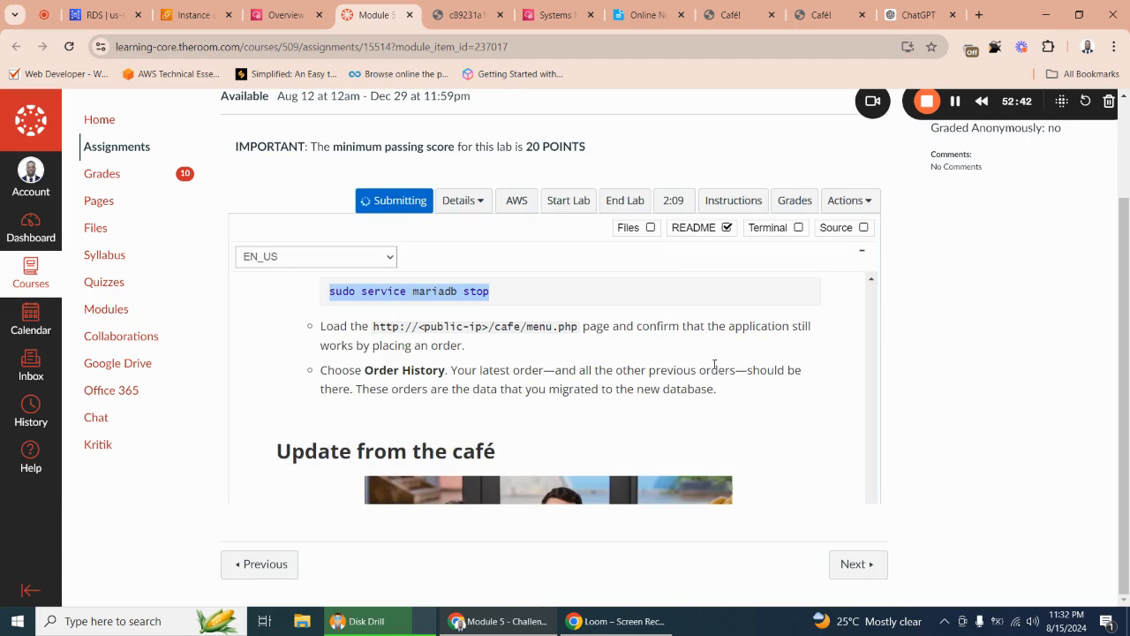
scroll(740, 362, "down", 15)
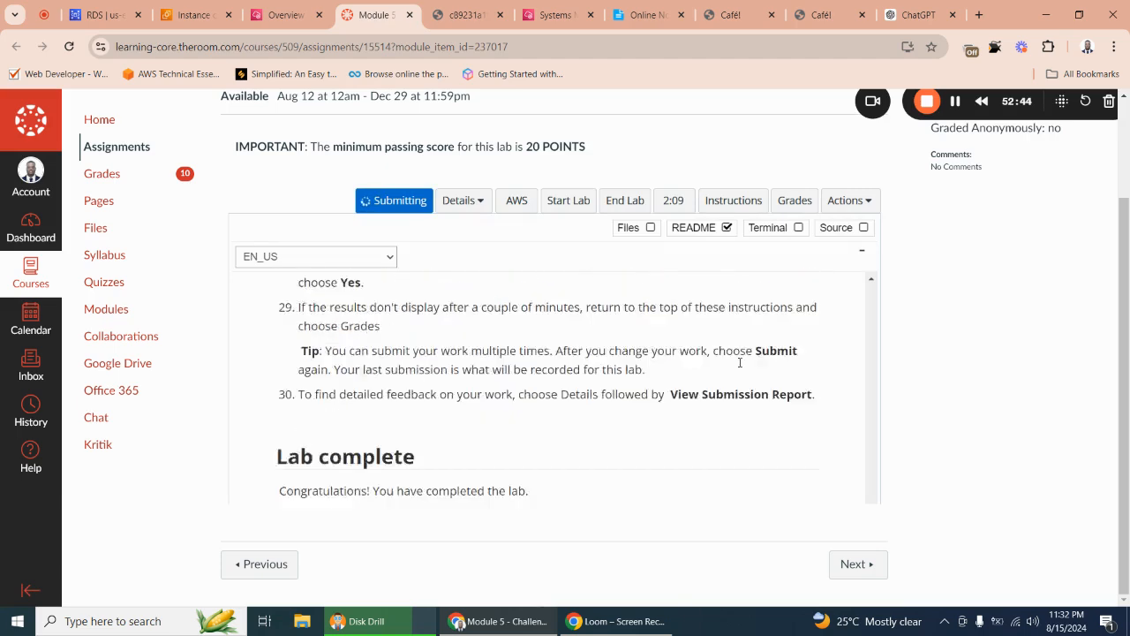
scroll(740, 362, "down", 1)
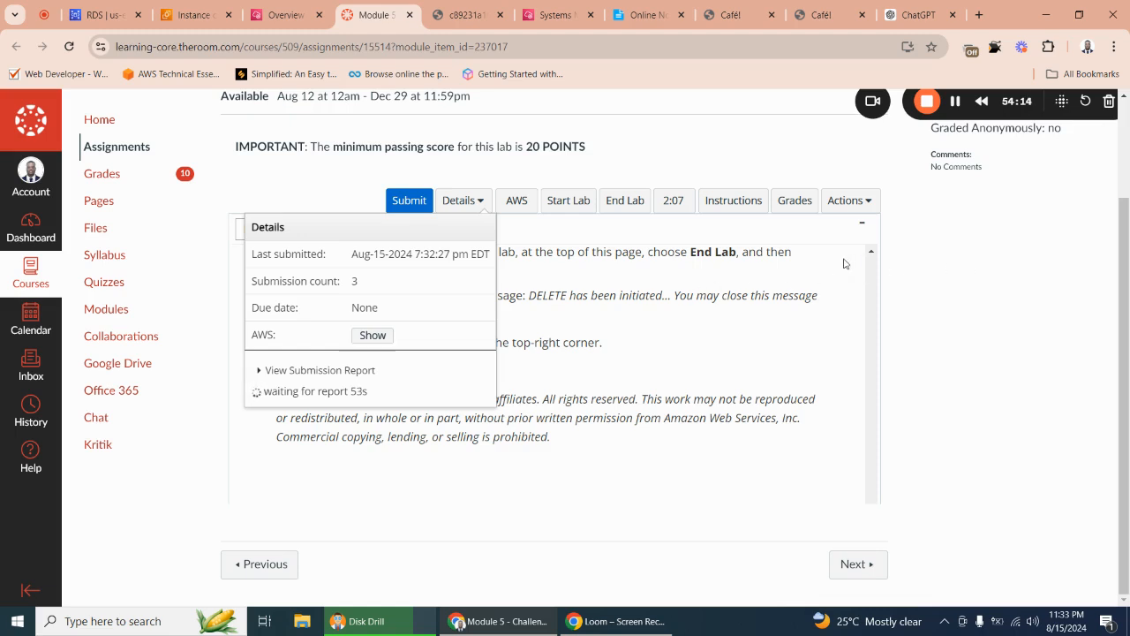
Check the lab's grades and its submission report, closing each one after viewing.
left_click(793, 203)
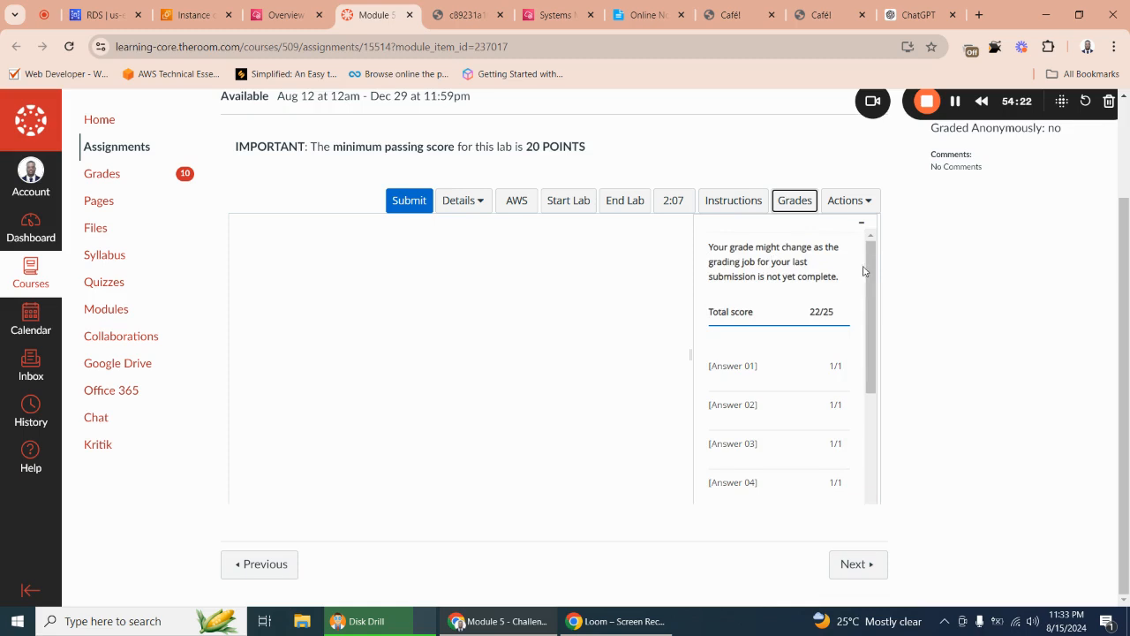
left_click(861, 223)
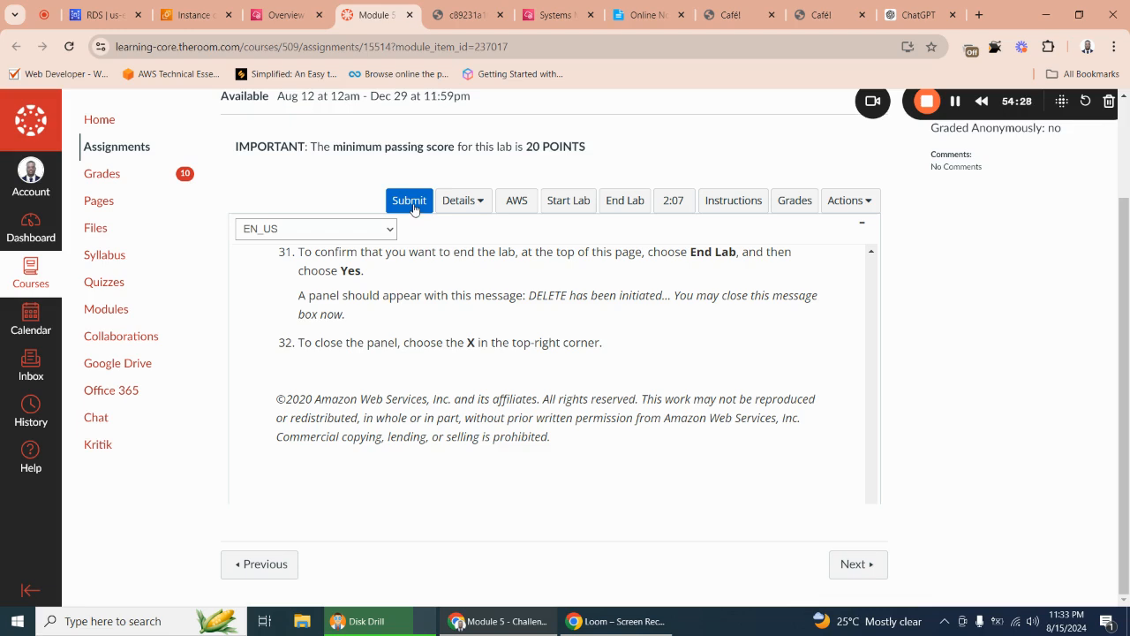
left_click(460, 202)
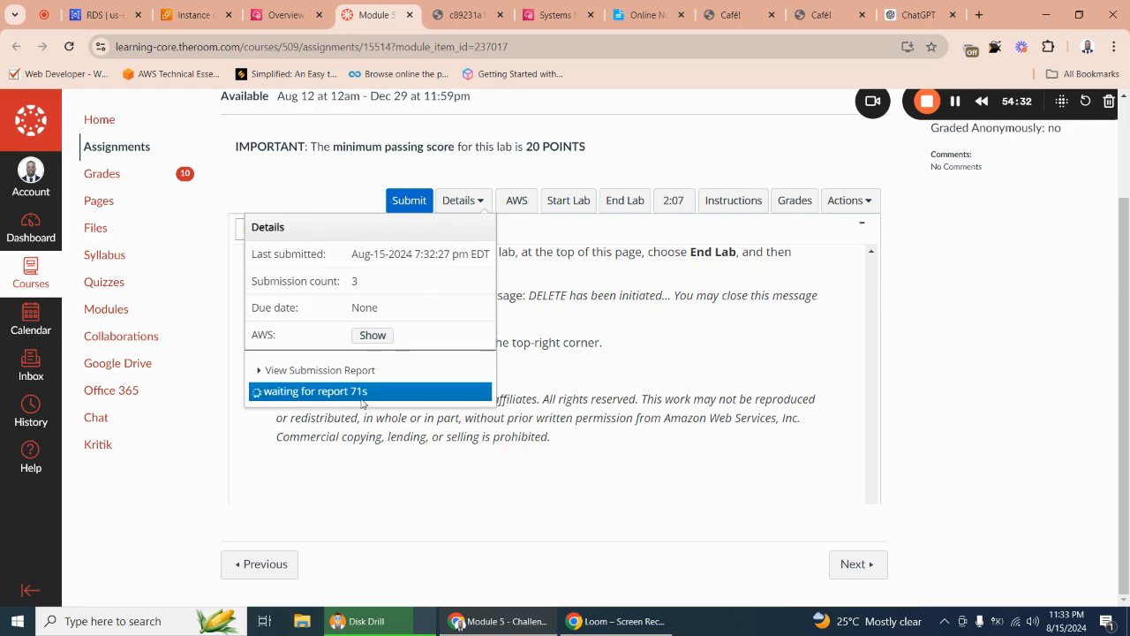
left_click(264, 374)
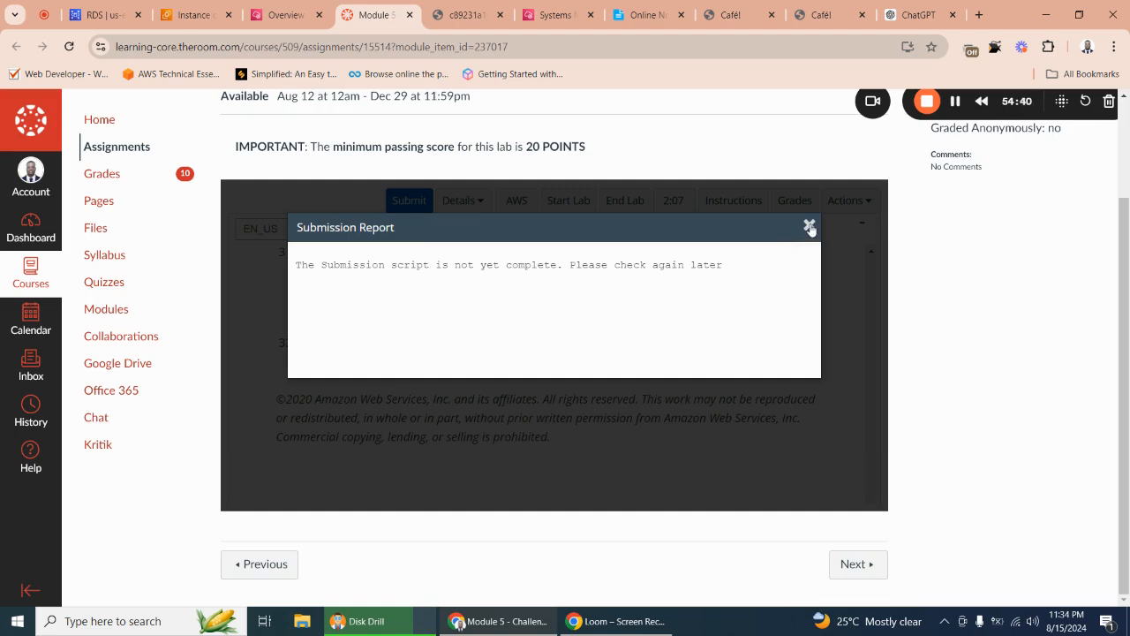
left_click(809, 227)
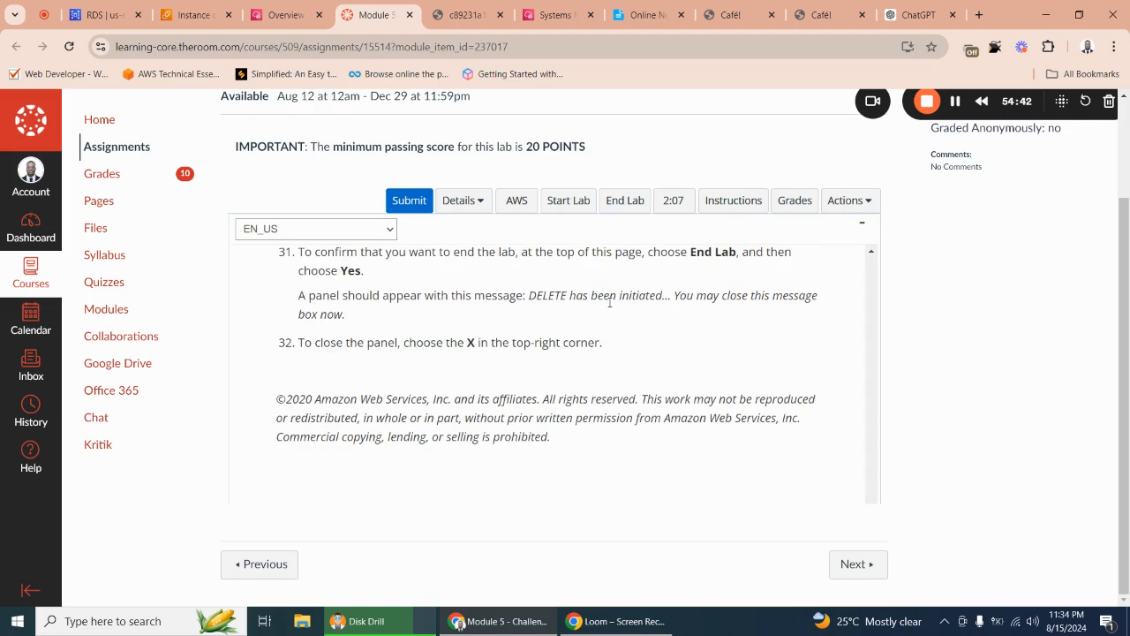
Reopen the submission report, examine the answer and task results through the log output, and close the report.
left_click(475, 205)
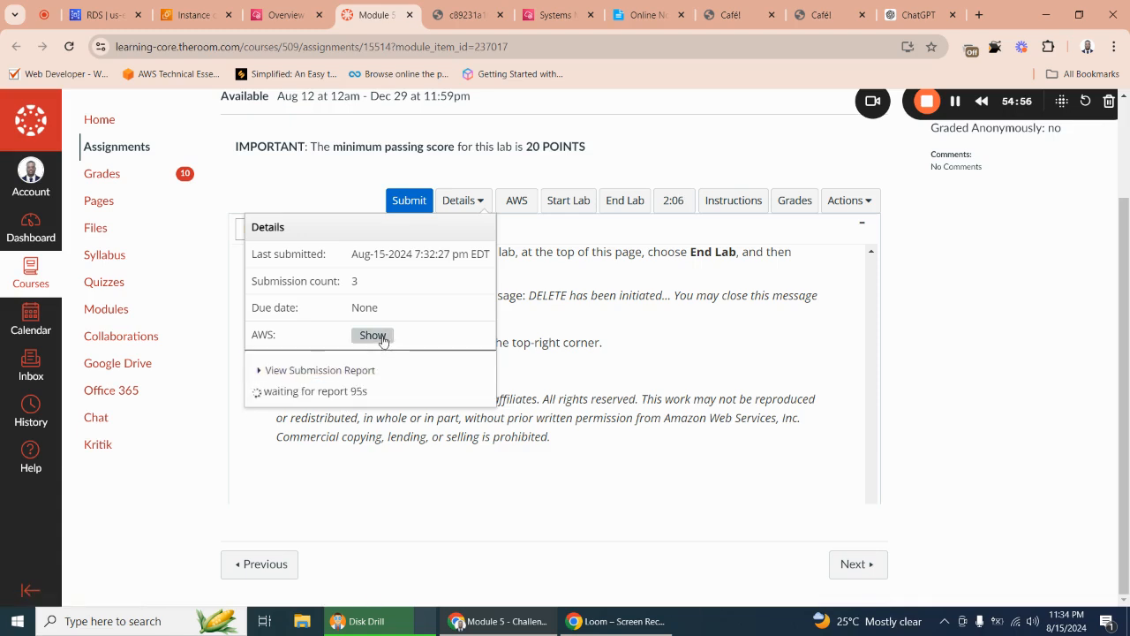
left_click(277, 372)
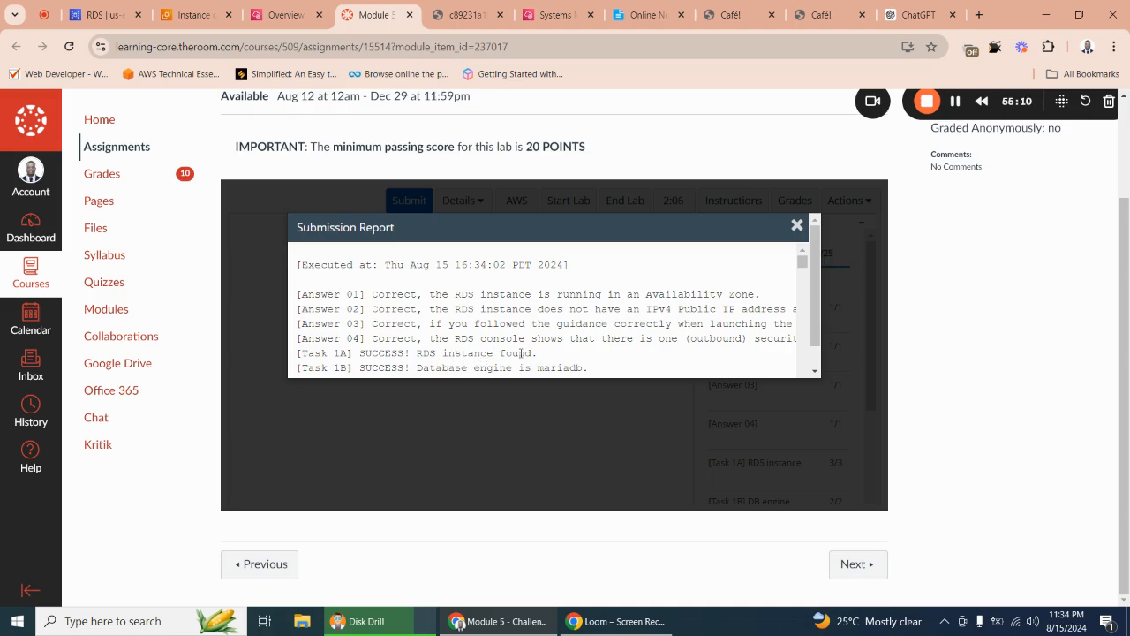
scroll(555, 355, "down", 5)
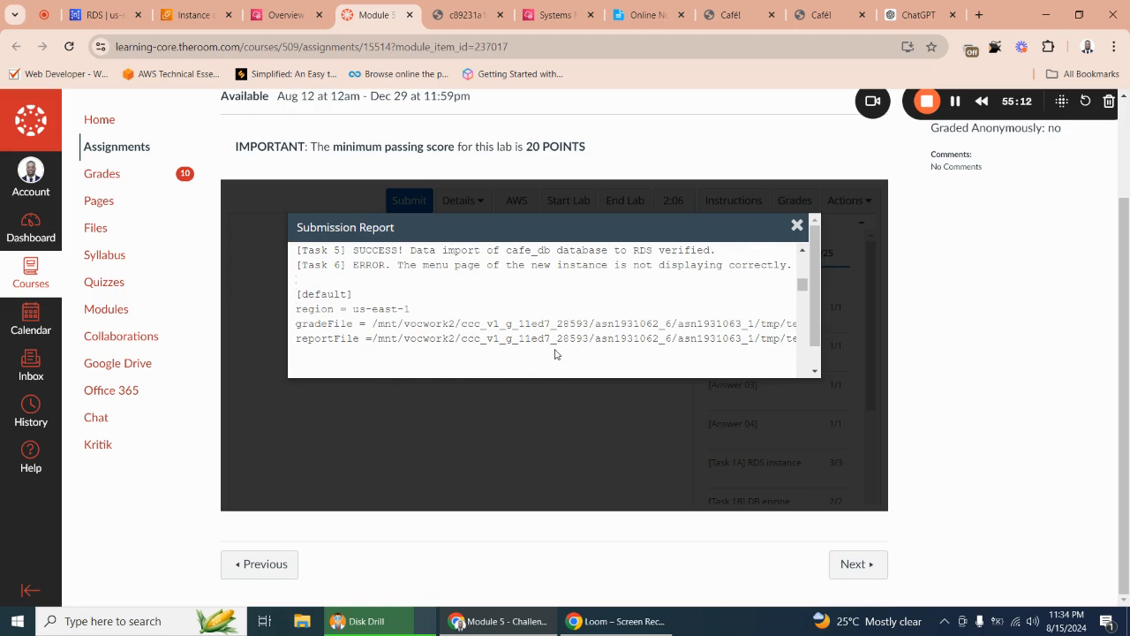
scroll(555, 354, "up", 2)
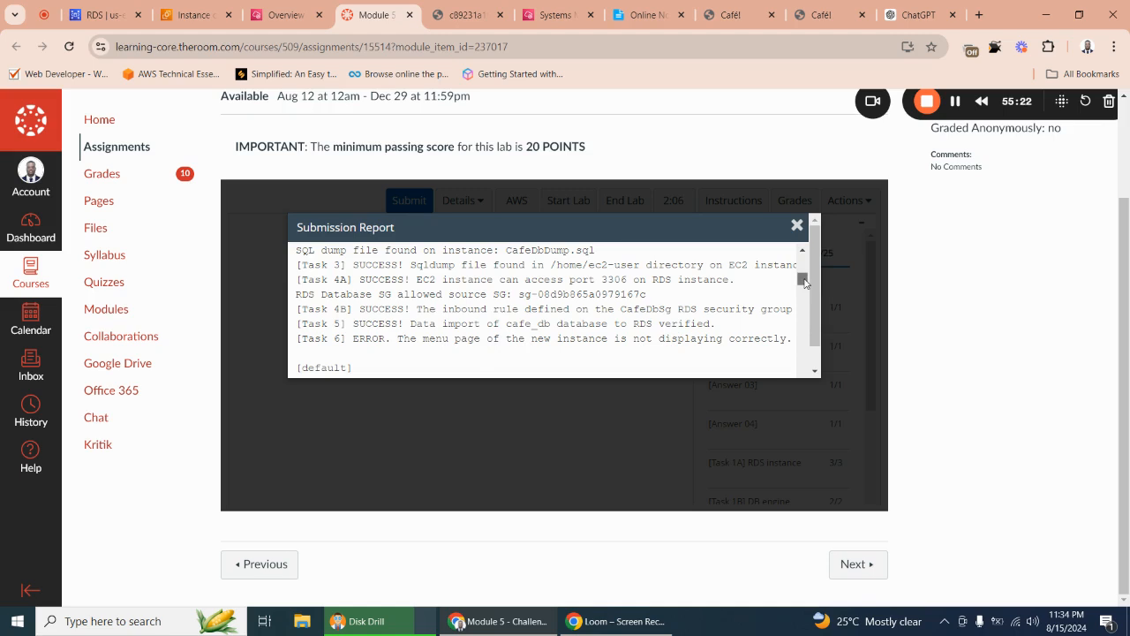
left_click_drag(804, 280, 803, 289)
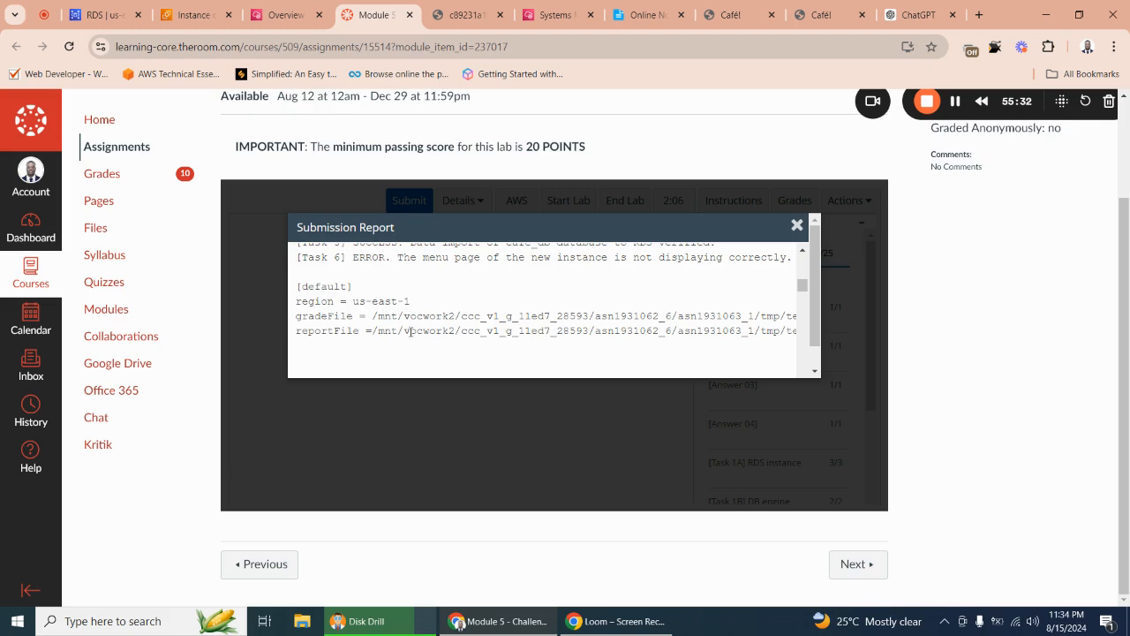
scroll(412, 331, "down", 3)
scroll(412, 331, "down", 15)
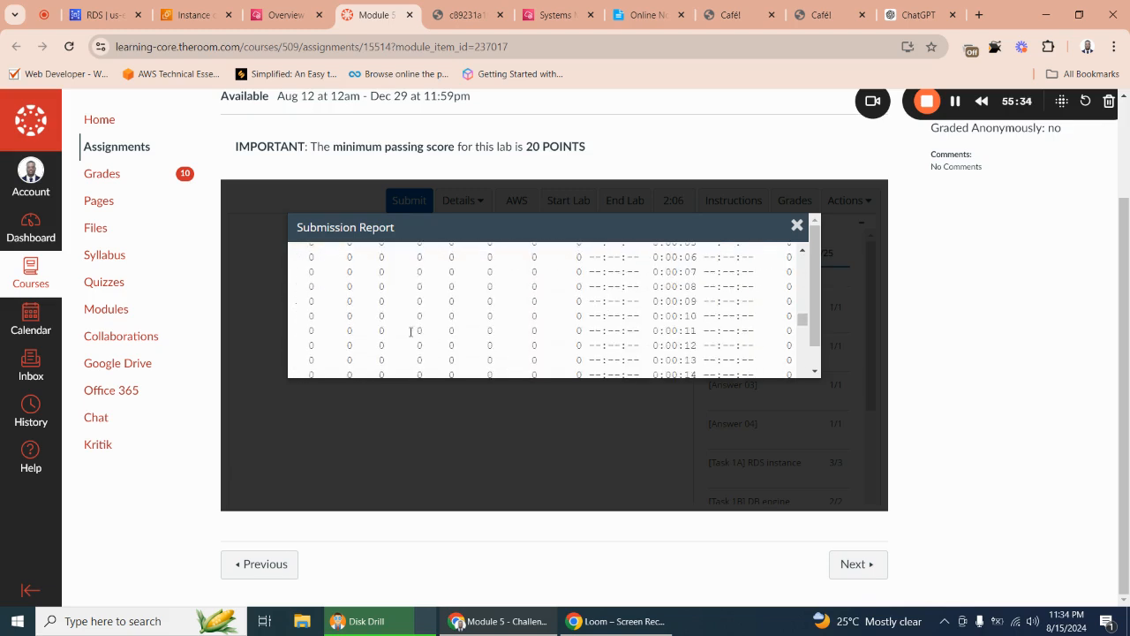
left_click(803, 277)
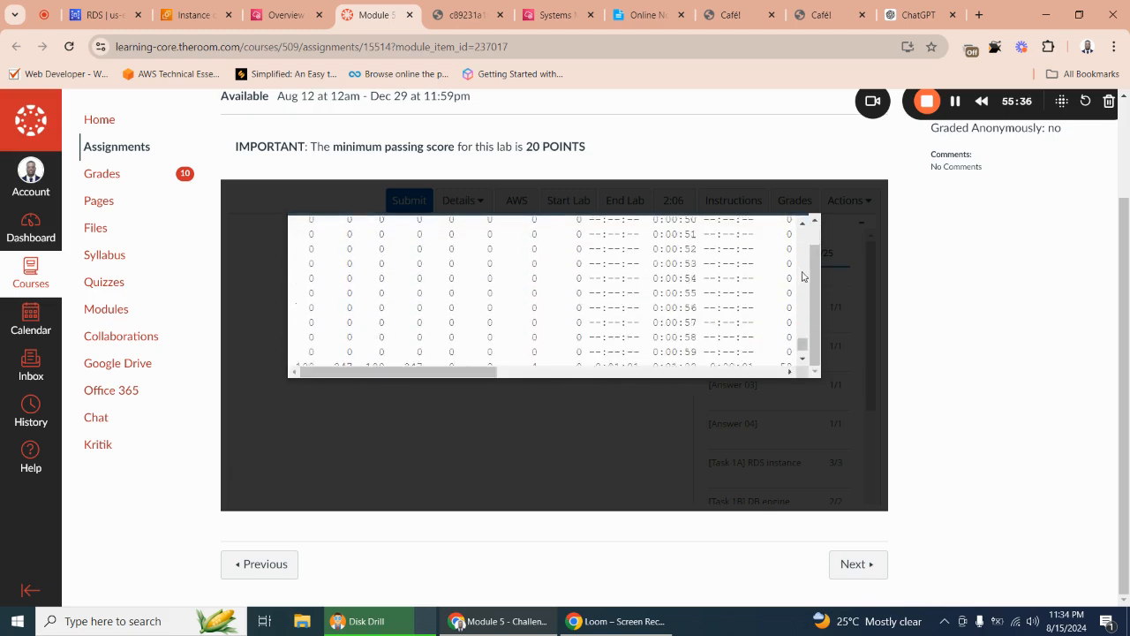
left_click_drag(803, 288, 805, 225)
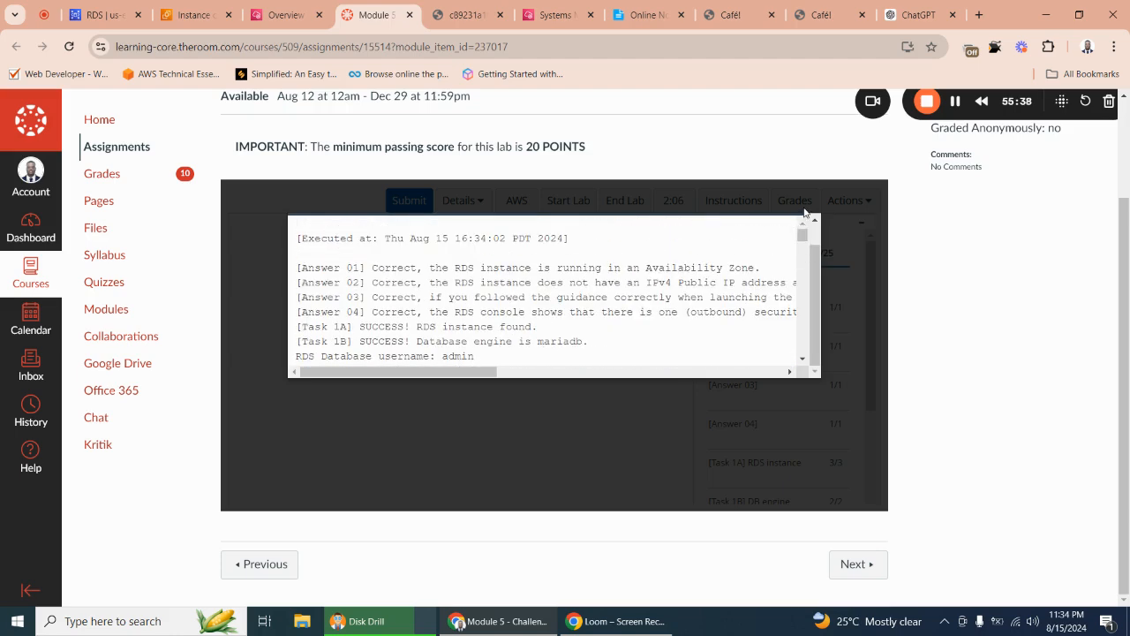
left_click(798, 212)
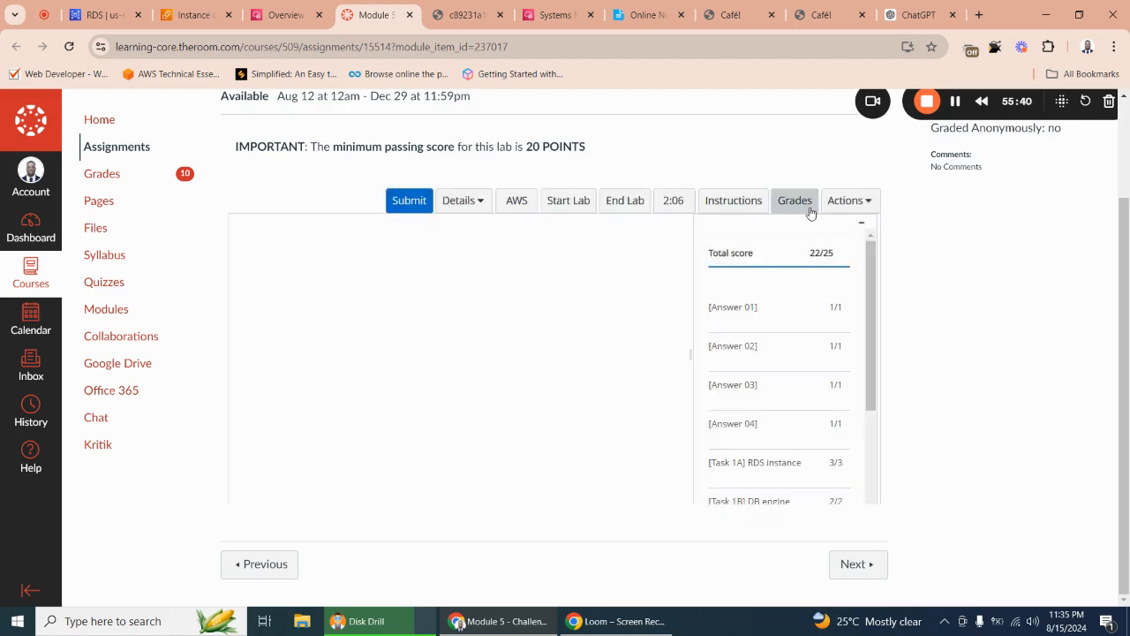
Review the grade breakdown from the total score to the Task 6 Use new DB entry.
left_click_drag(875, 291, 871, 420)
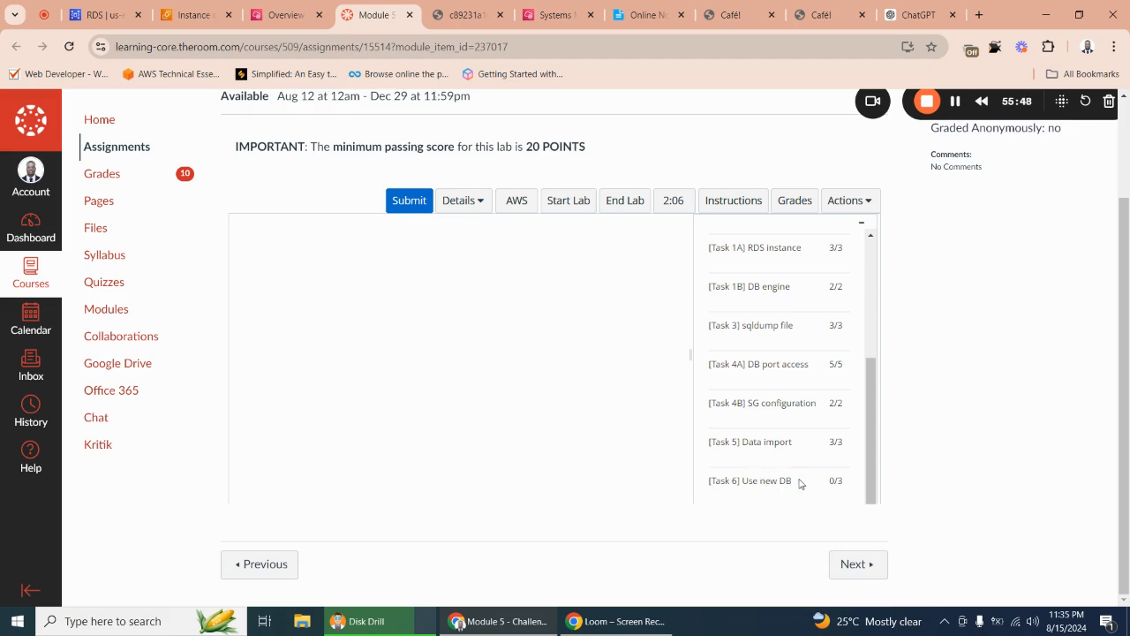
left_click_drag(871, 449, 890, 298)
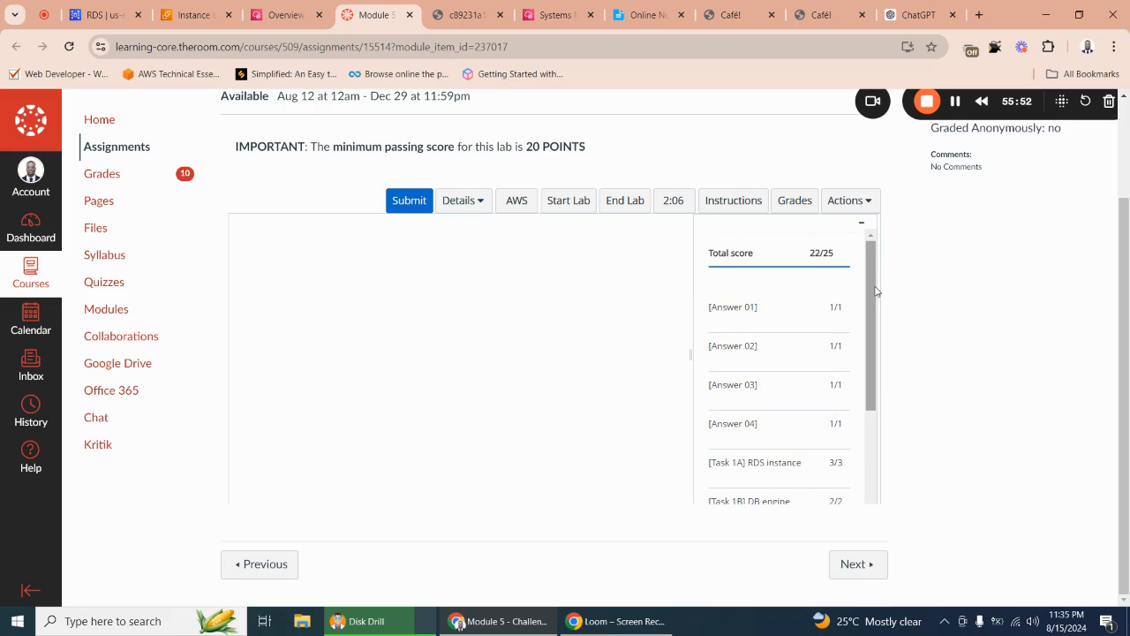
left_click_drag(867, 278, 868, 463)
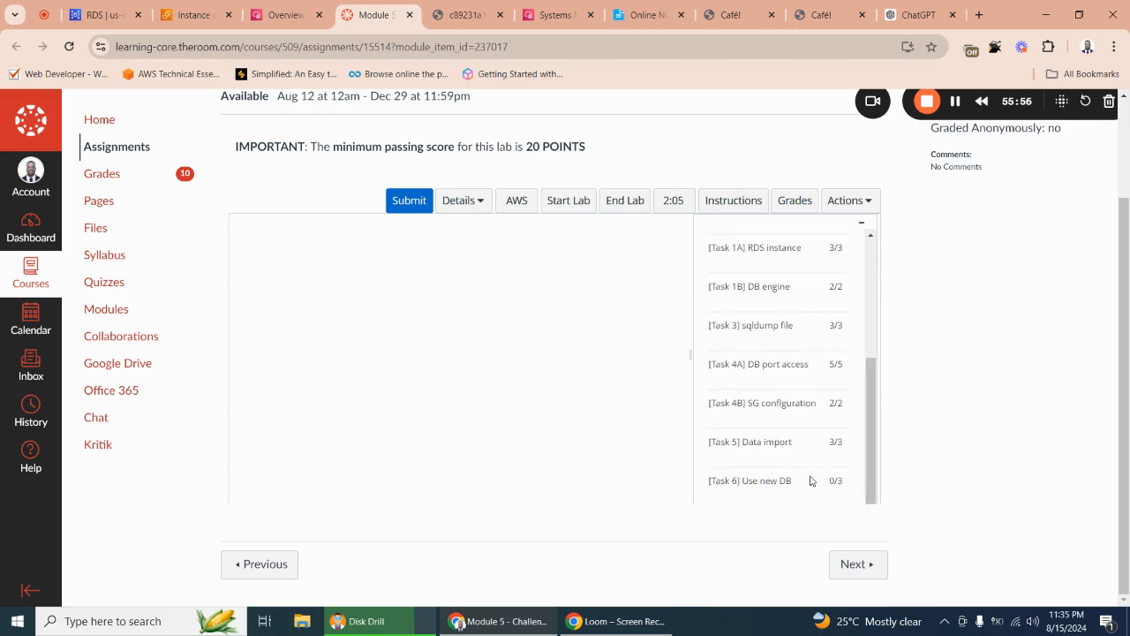
left_click_drag(866, 395, 881, 240)
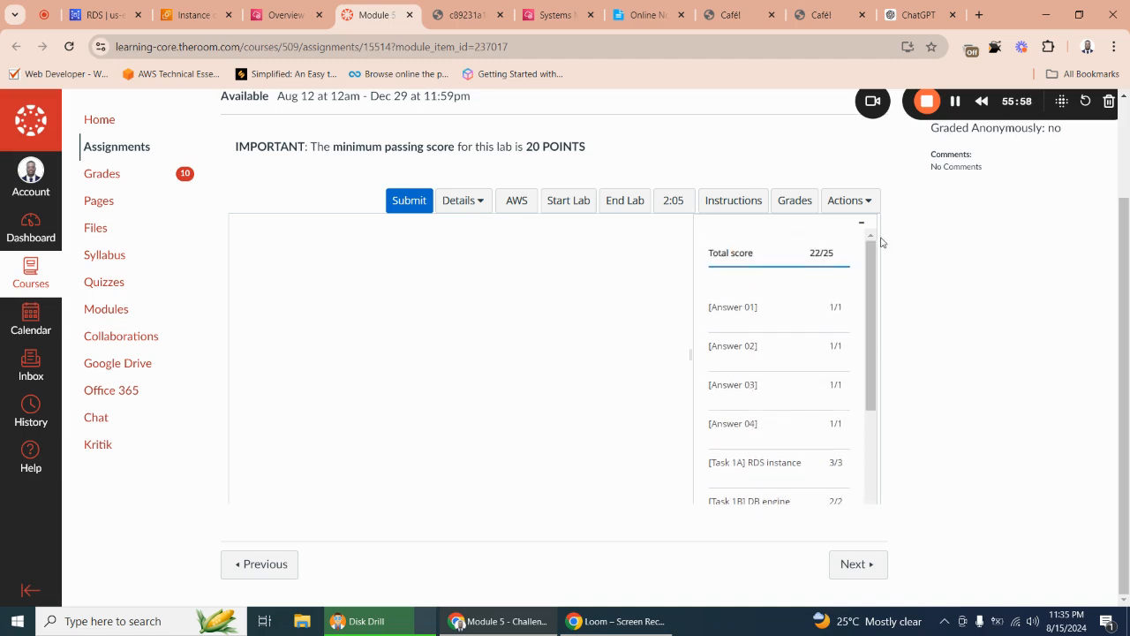
left_click(795, 207)
mouse_move(865, 296)
left_mouse_down()
mouse_move(874, 429)
mouse_move(873, 300)
left_mouse_up()
Compare the lab's minimum passing score with the total score and the assignment's submission summary.
left_click_drag(520, 146, 583, 147)
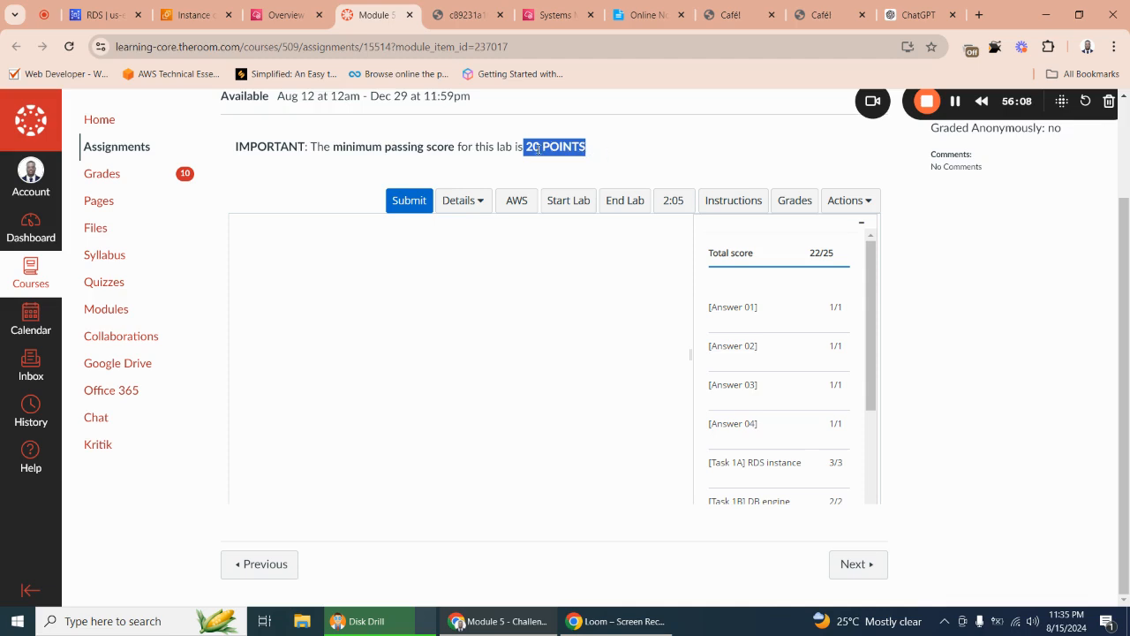
left_click(599, 157)
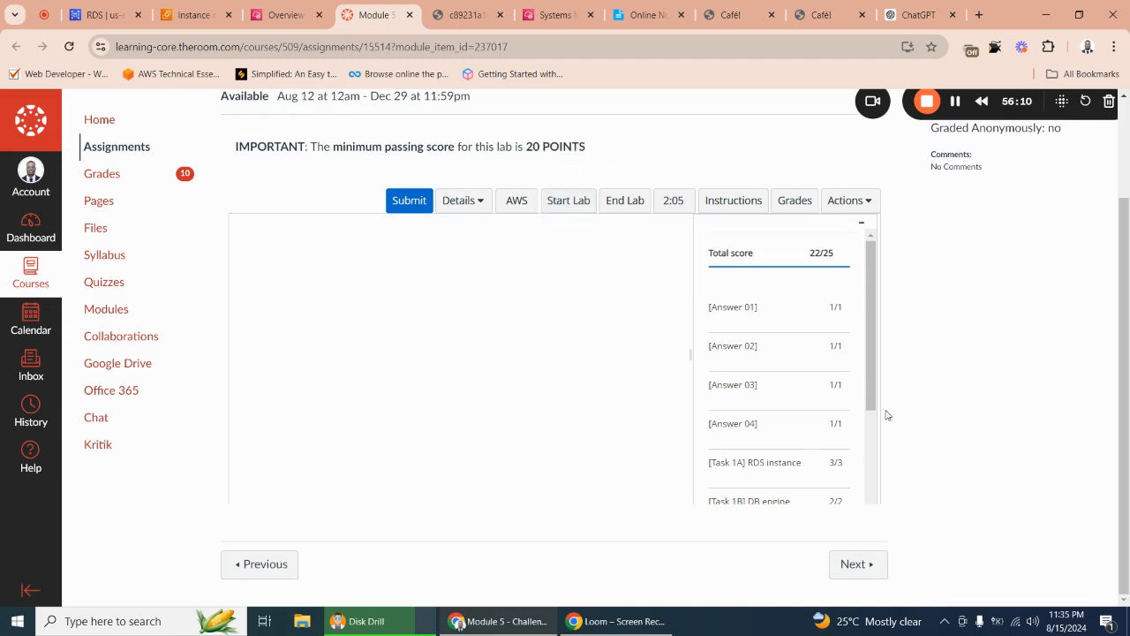
left_click_drag(871, 304, 845, 267)
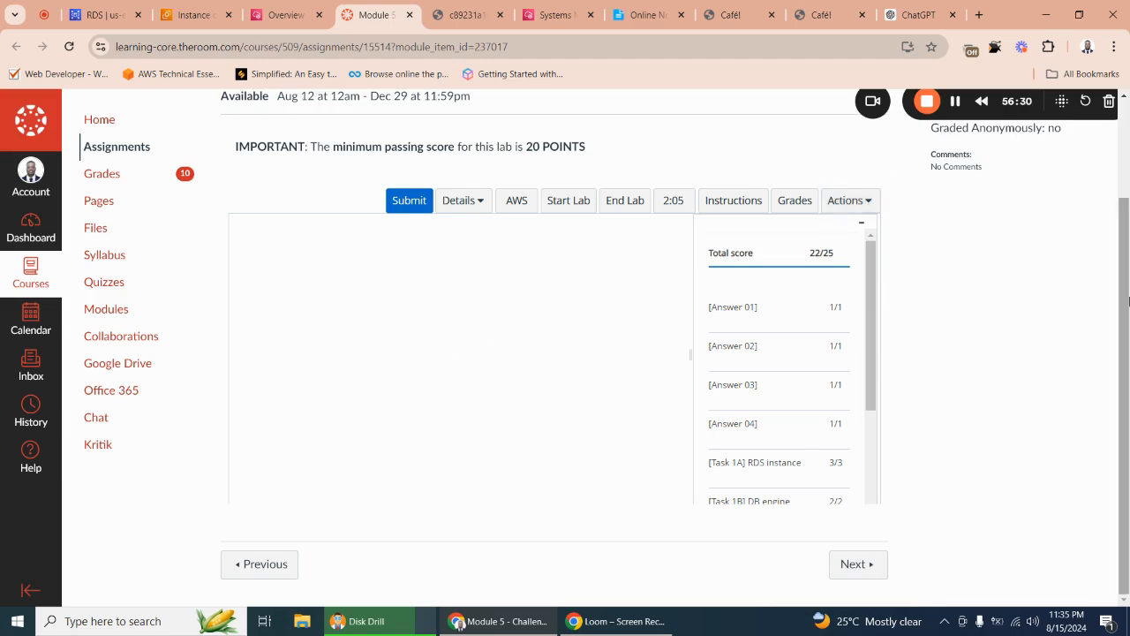
scroll(1124, 265, "up", 2)
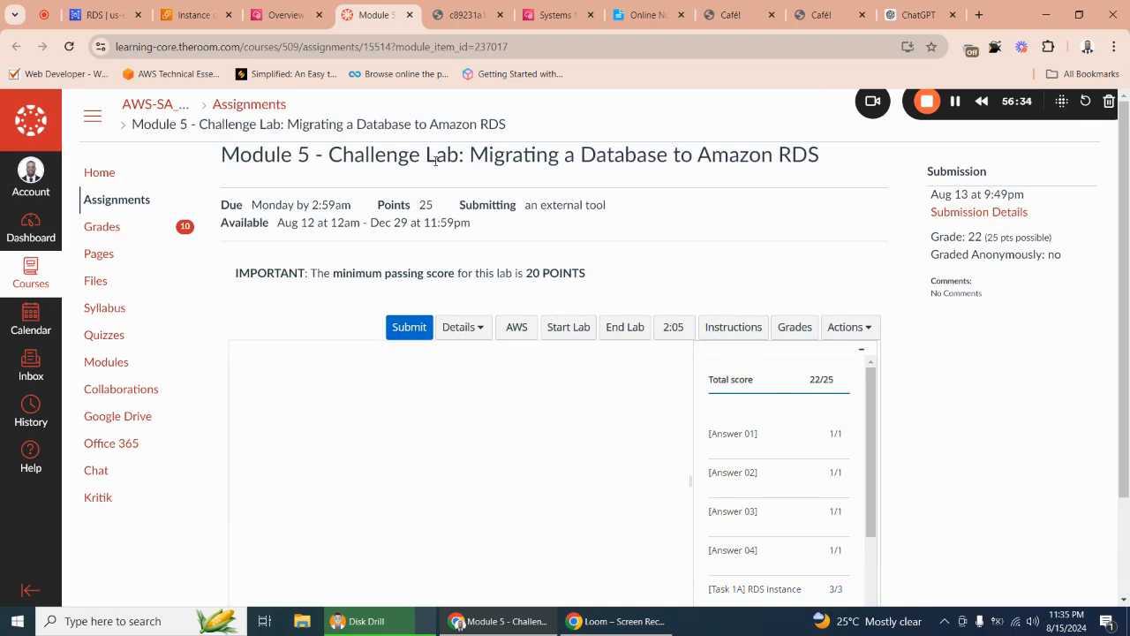
Revisit the lab's question page with the selected answers and the /cafe/dbPassword parameter details in Parameter Store.
left_click(459, 11)
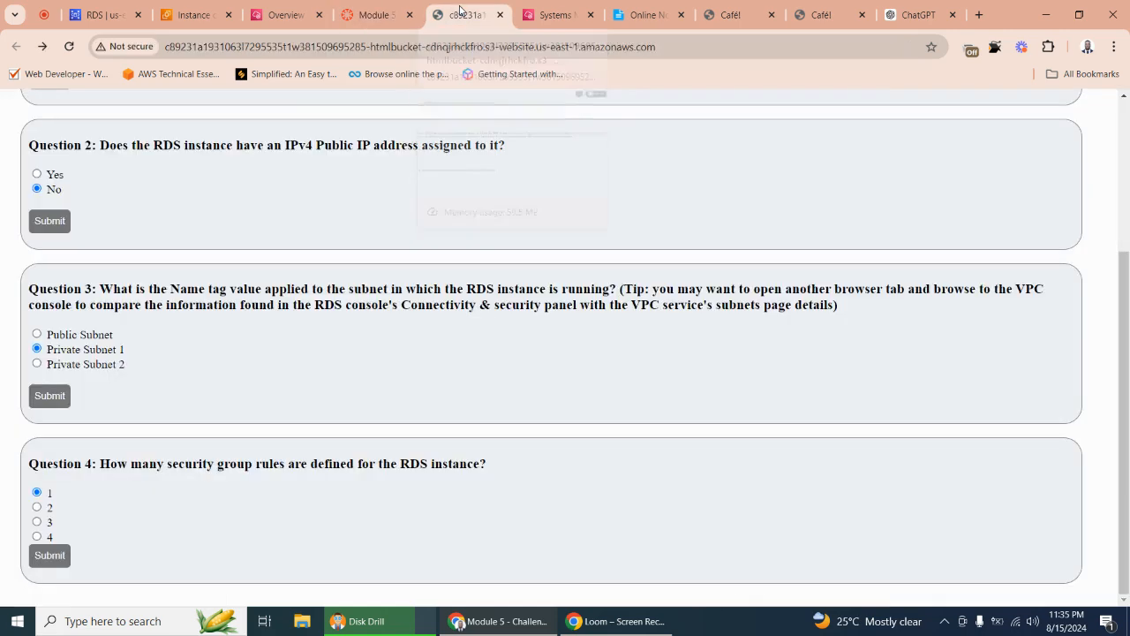
left_click(367, 17)
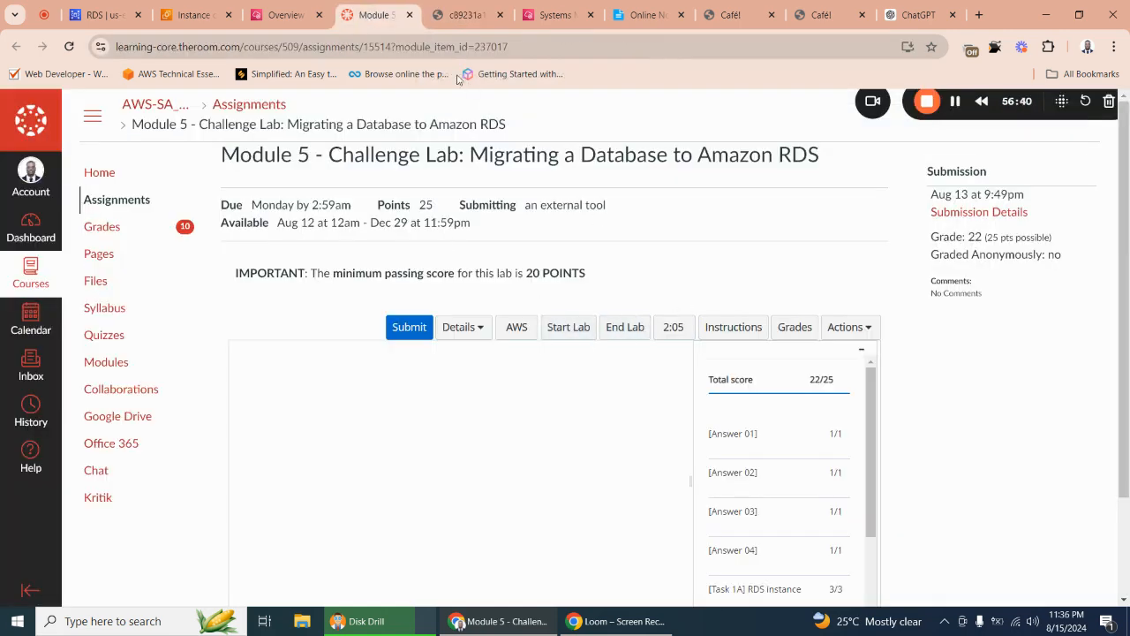
left_click(285, 15)
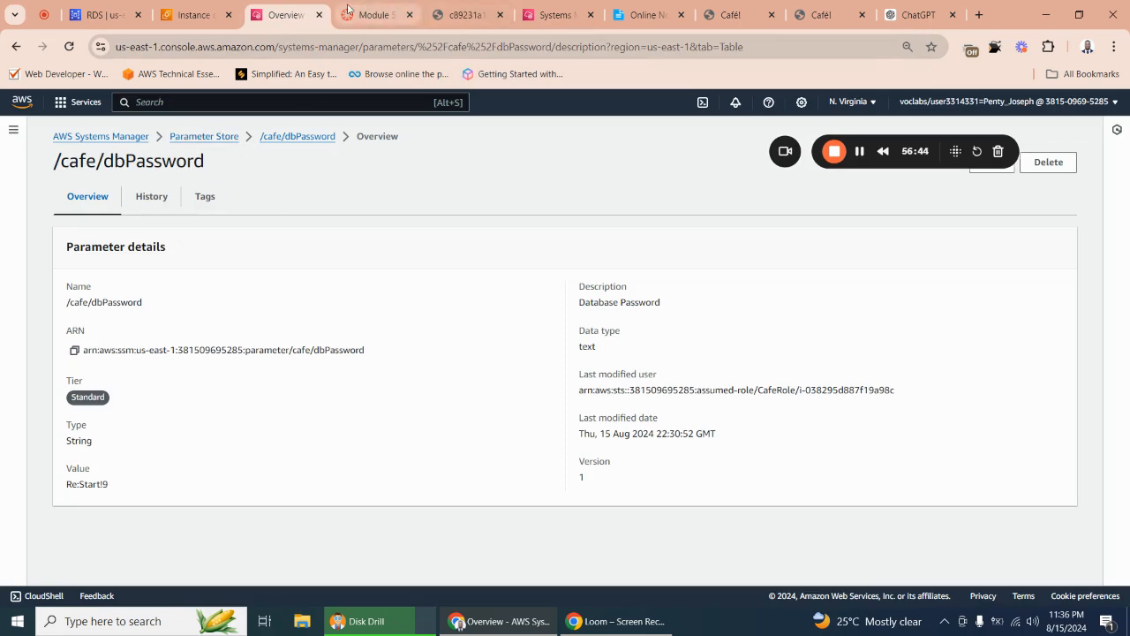
left_click(396, 18)
left_click(461, 18)
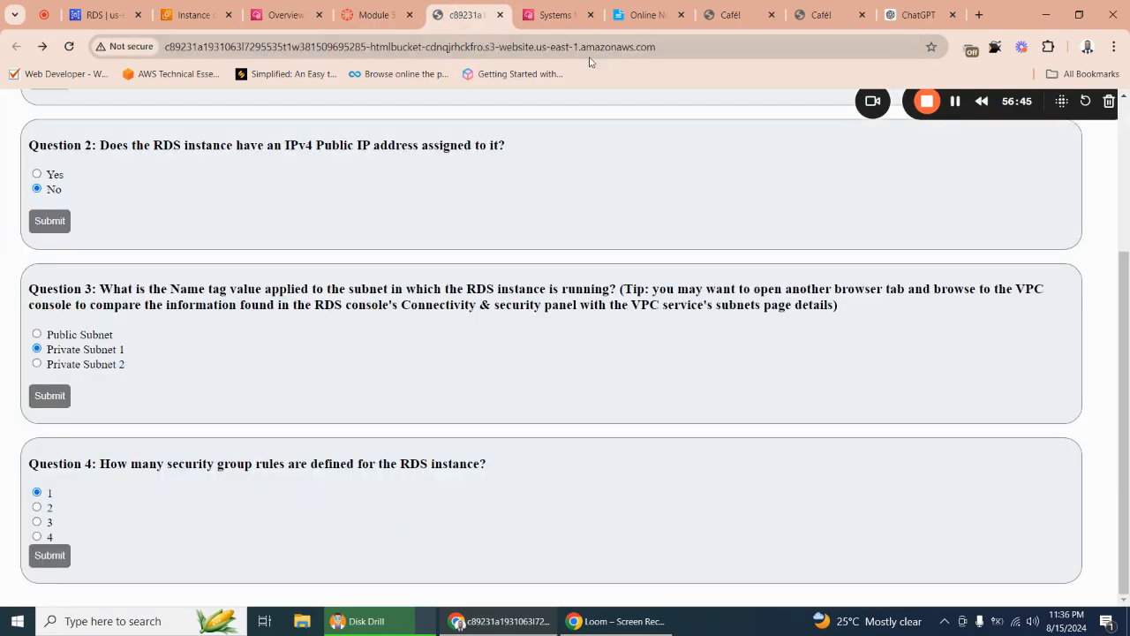
Check the café website's Contact Us section and its home page content.
left_click(647, 20)
left_click(735, 15)
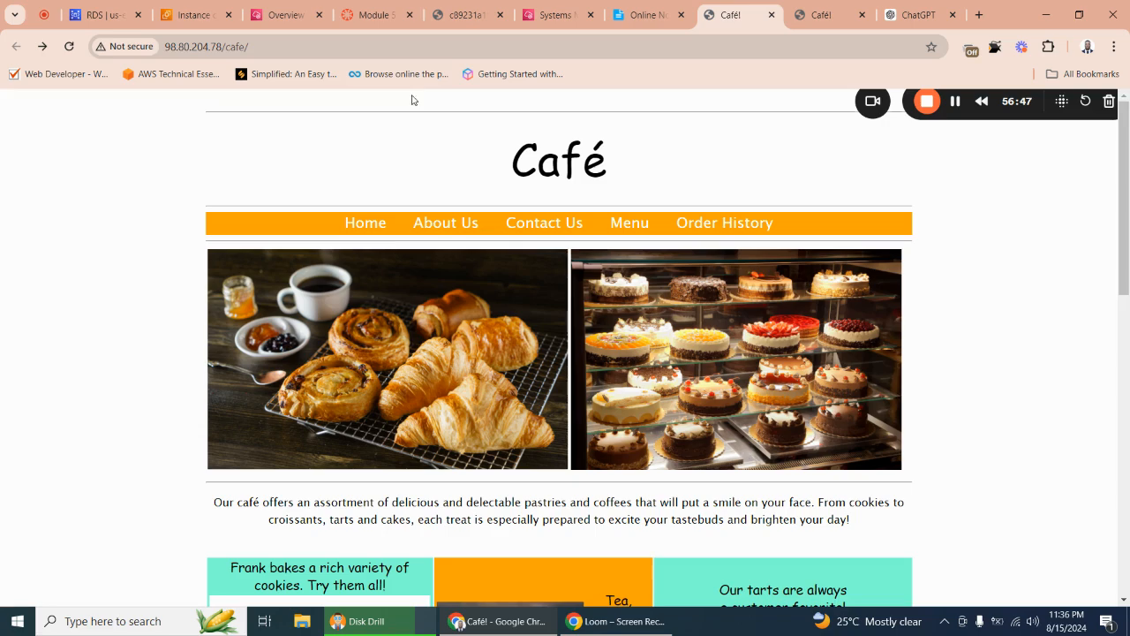
left_click(578, 226)
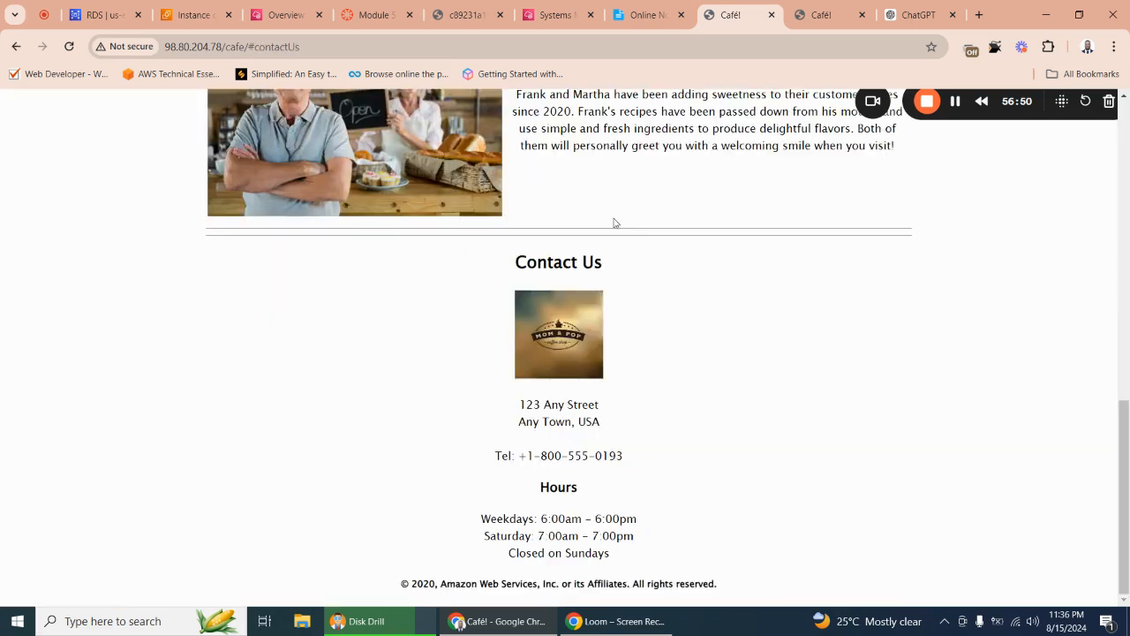
scroll(648, 183, "up", 9)
scroll(654, 194, "down", 4)
scroll(659, 206, "up", 4)
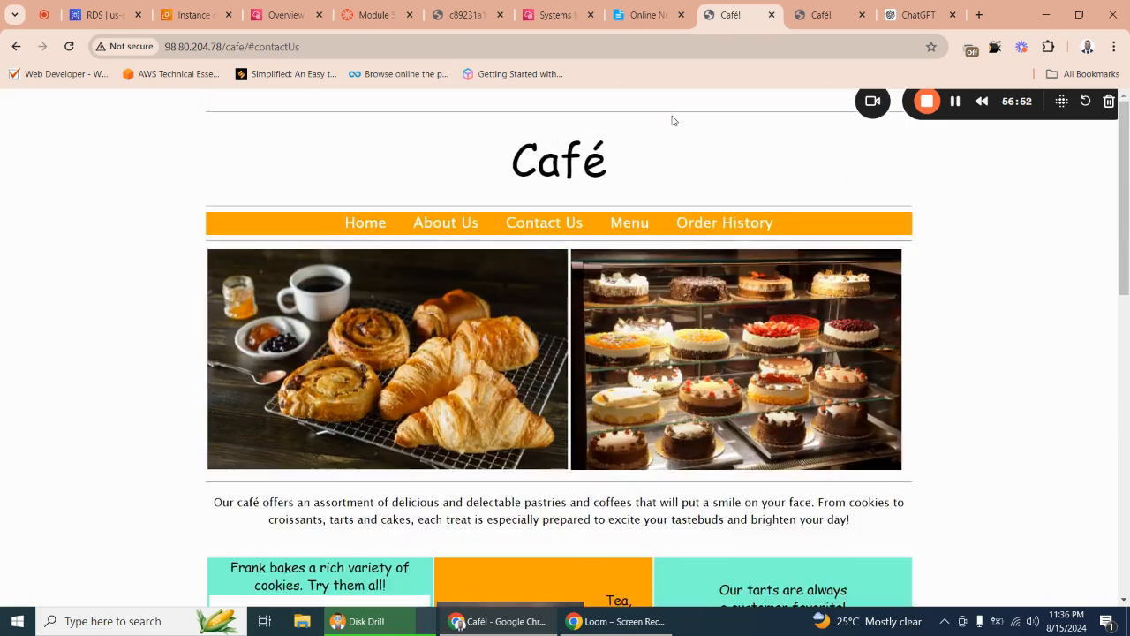
Look at the café server's Session Manager terminal output and return to the Module 5 Challenge Lab assignment page.
left_click(649, 15)
left_click(566, 25)
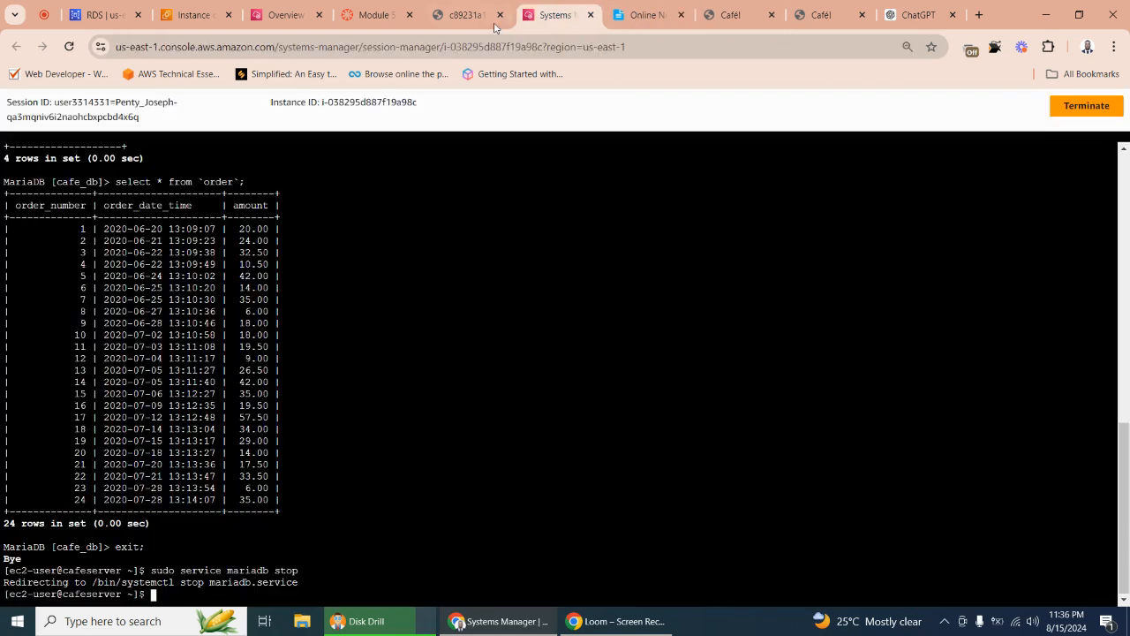
left_click(464, 25)
left_click(379, 25)
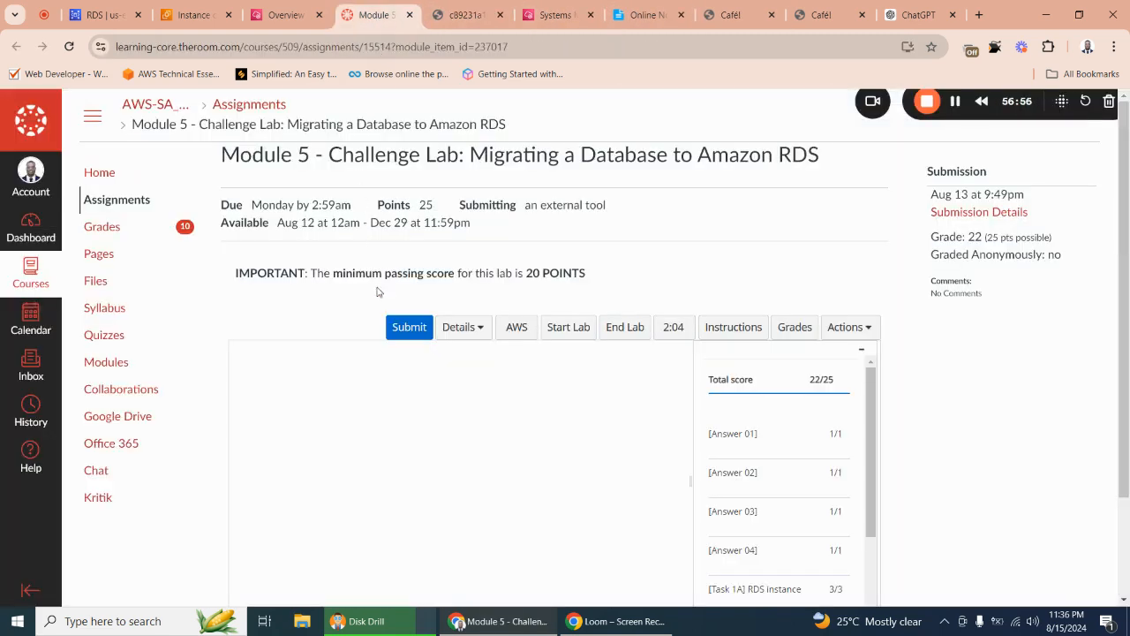